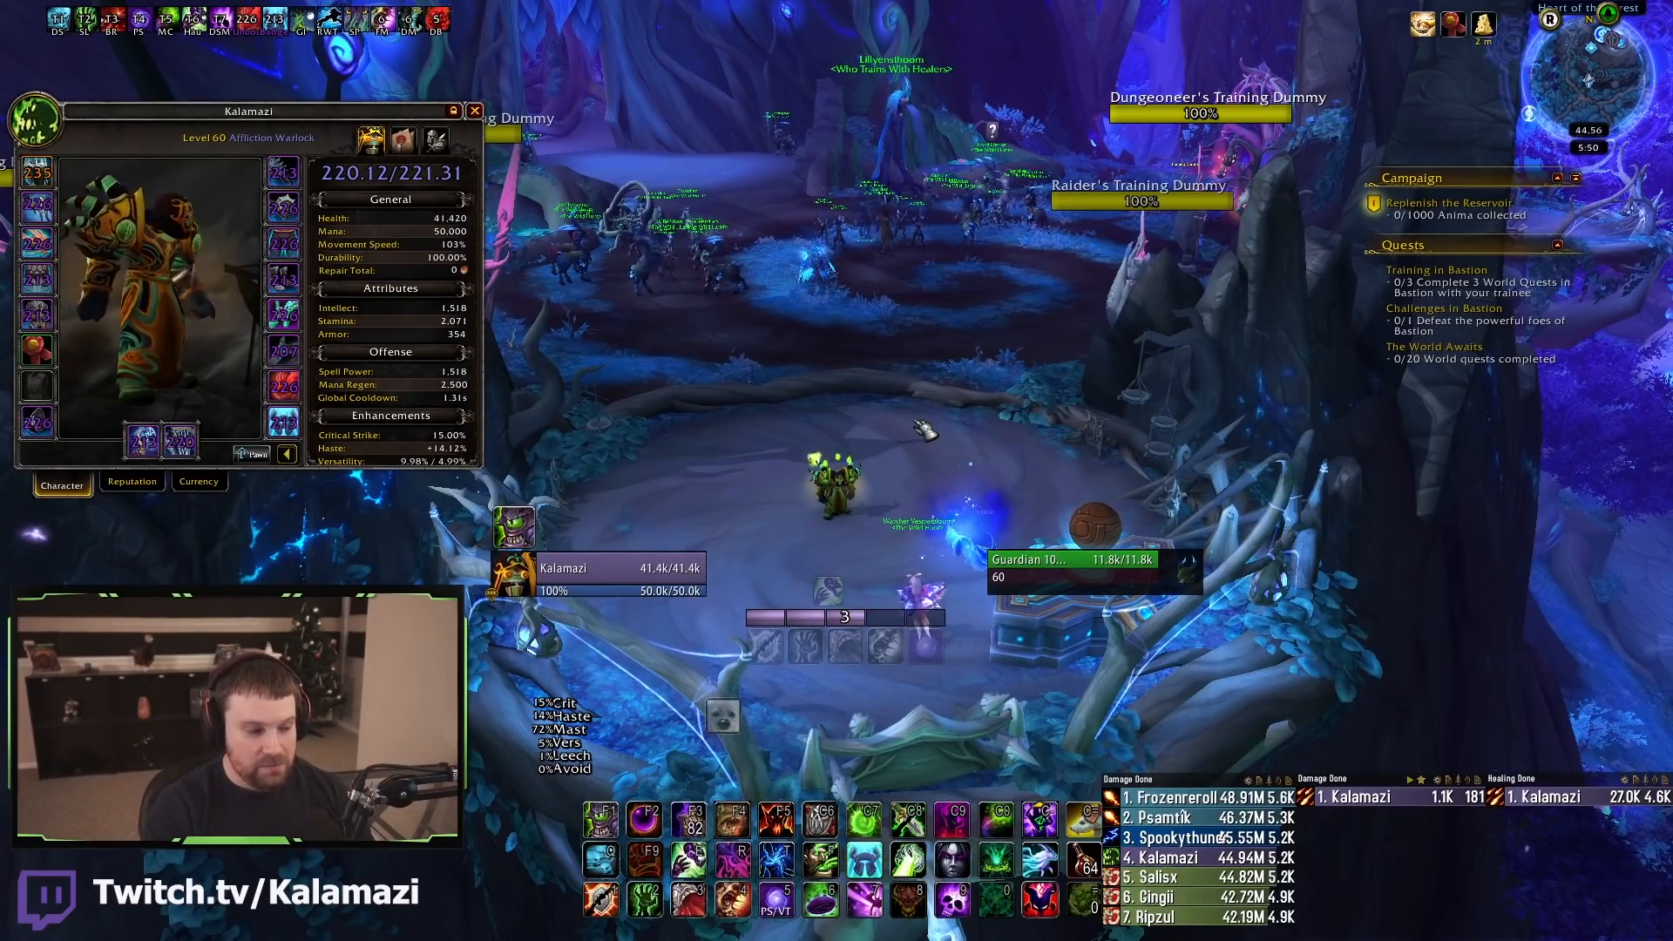
Generate the SimulationCraft addon's character export in the game and switch to Raidbots in the browser.
key(Return)
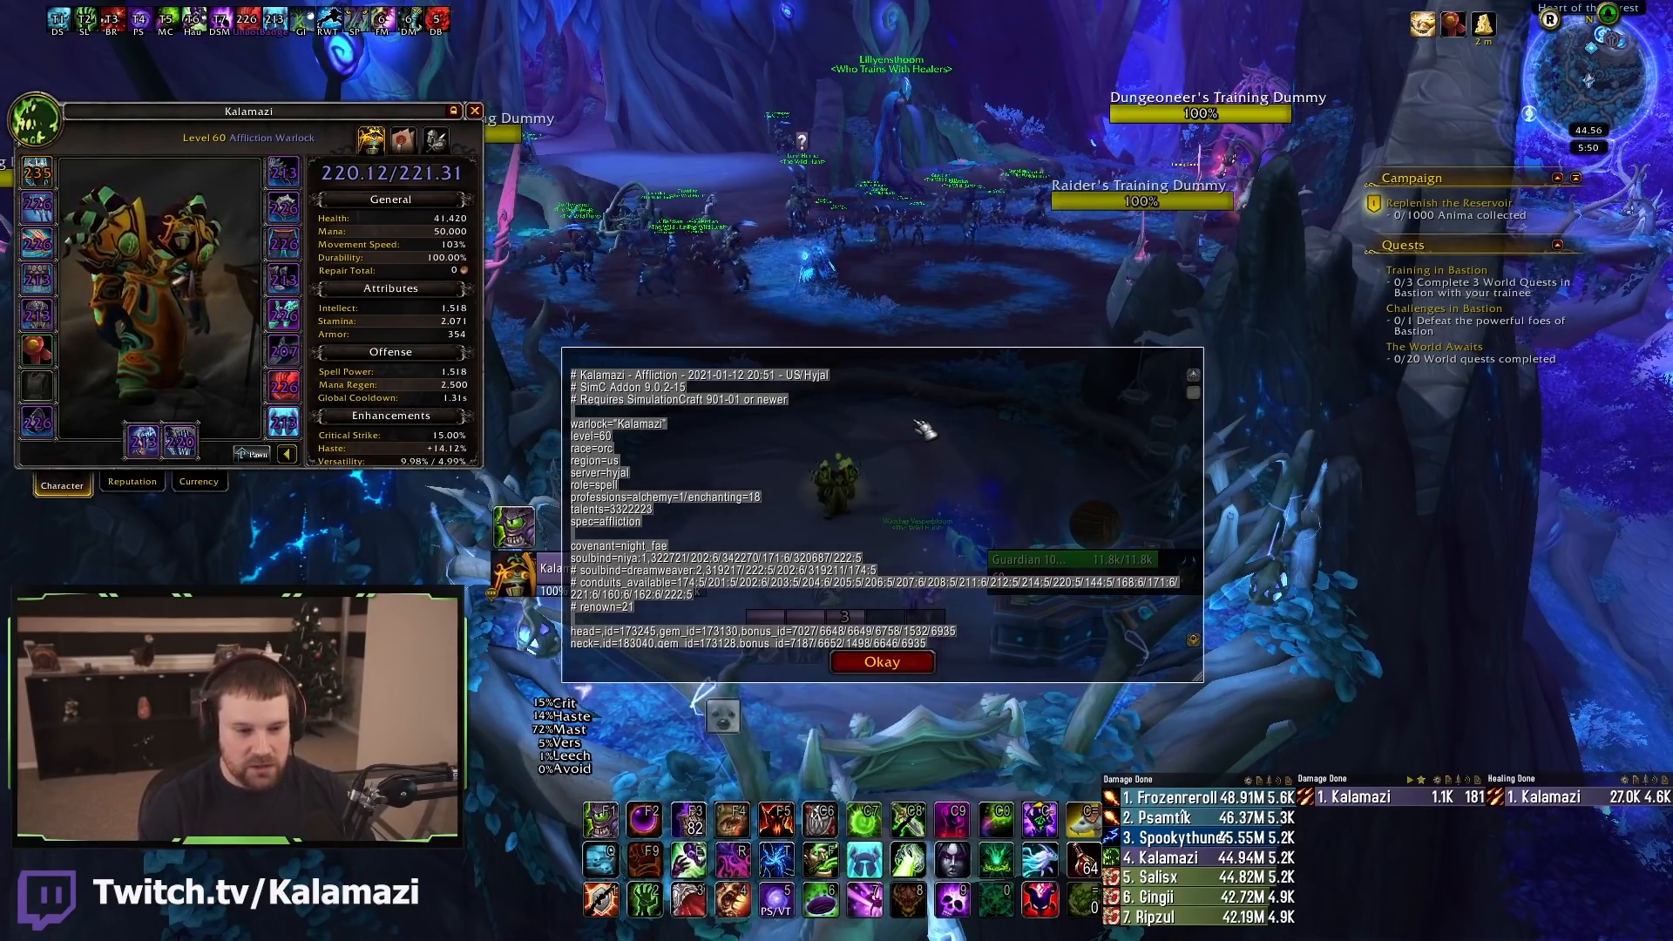
key(alt+Tab)
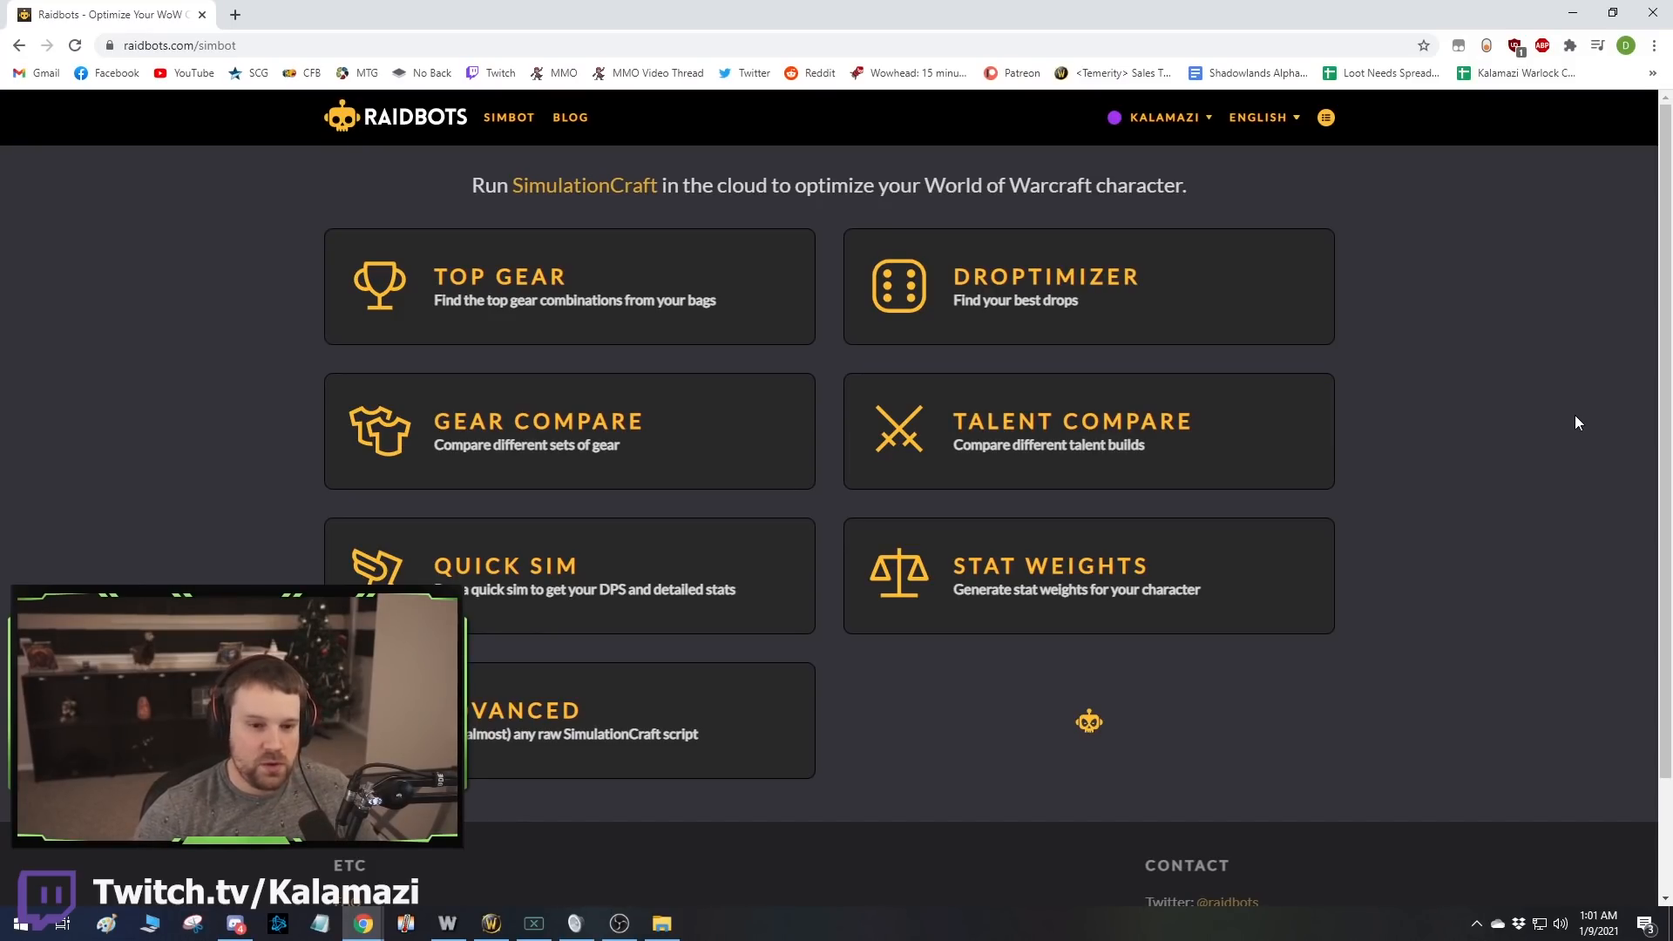
Switch to World of Warcraft and review the Affliction Warlock's selected talents.
click(490, 923)
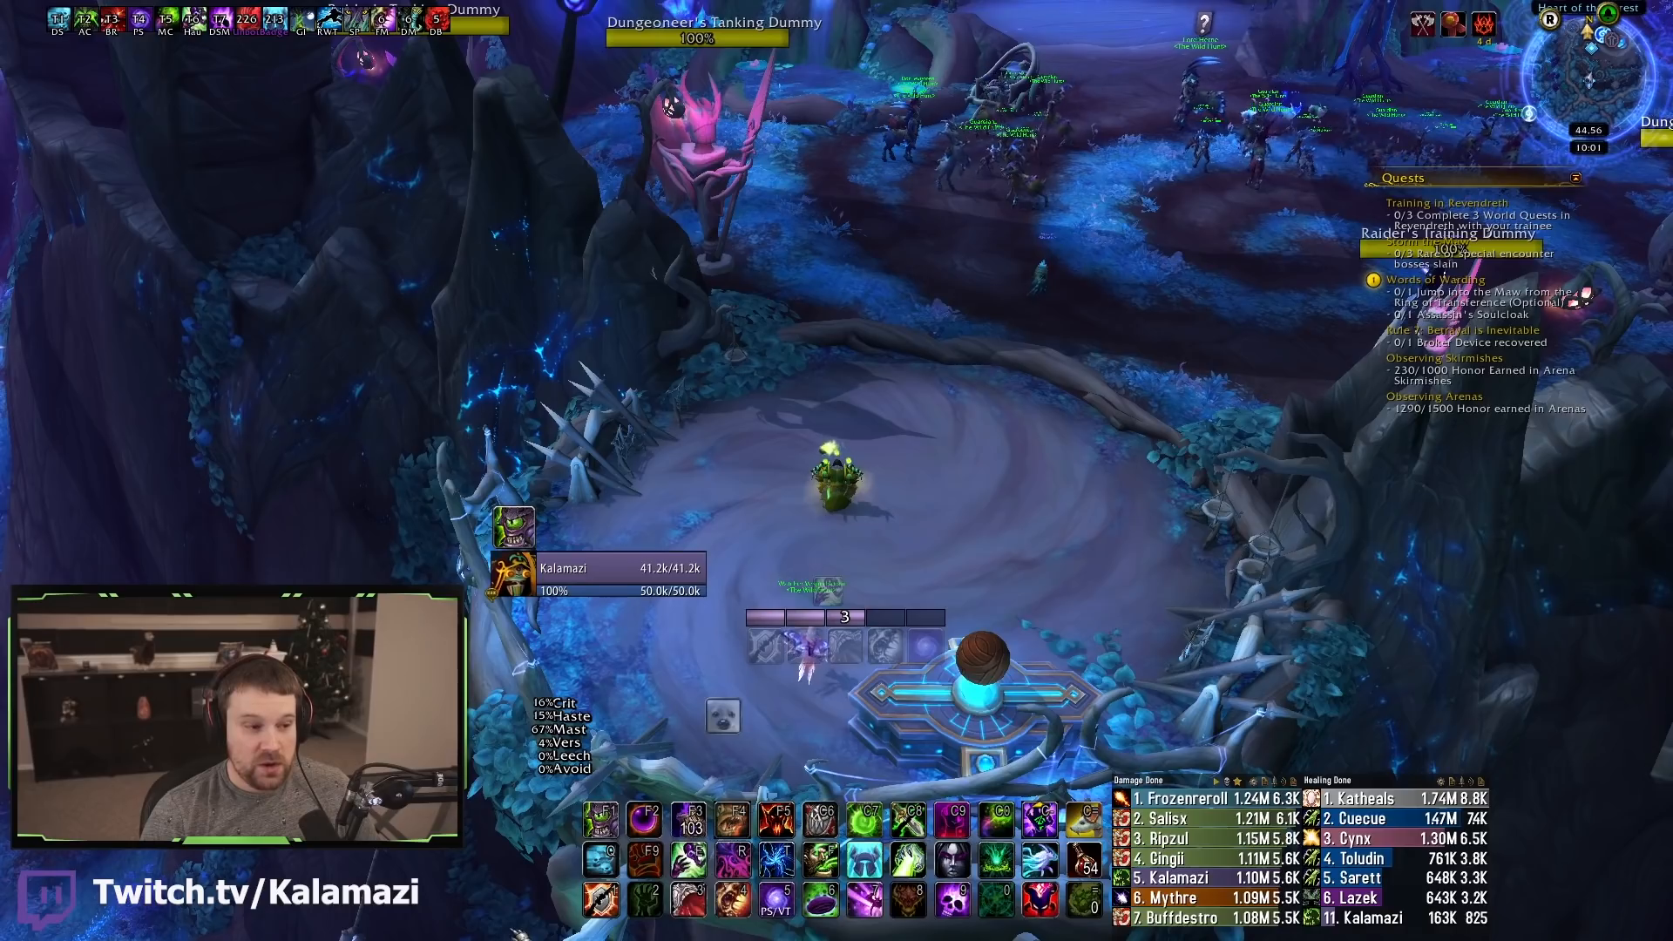
key(n)
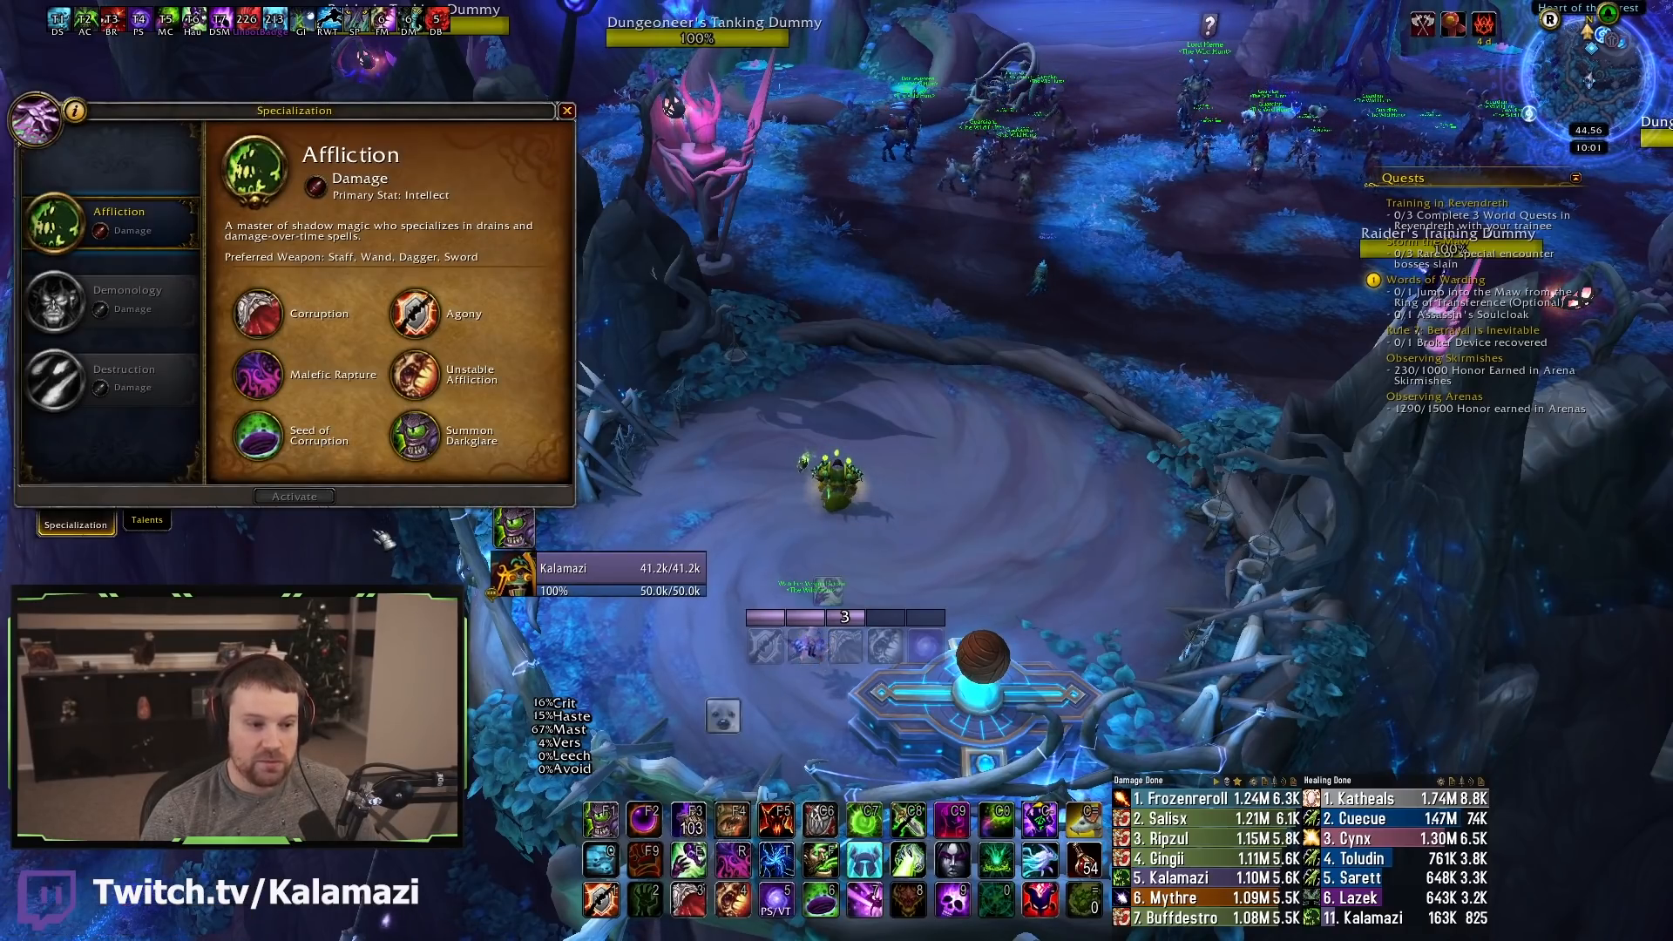
click(146, 525)
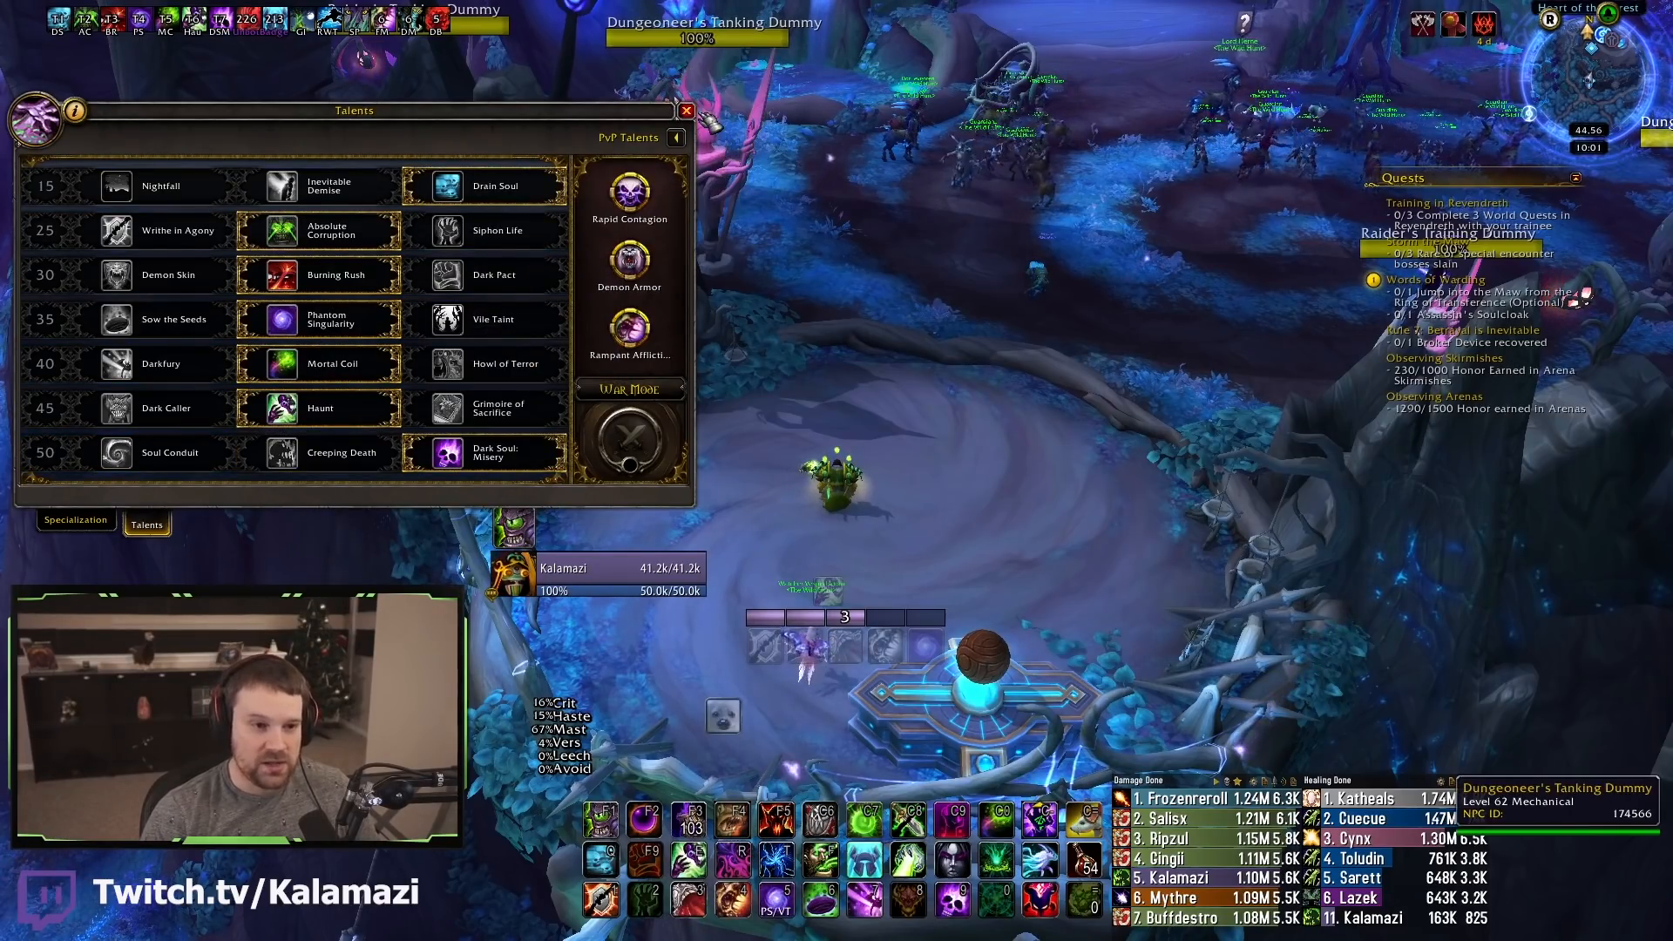
key(n)
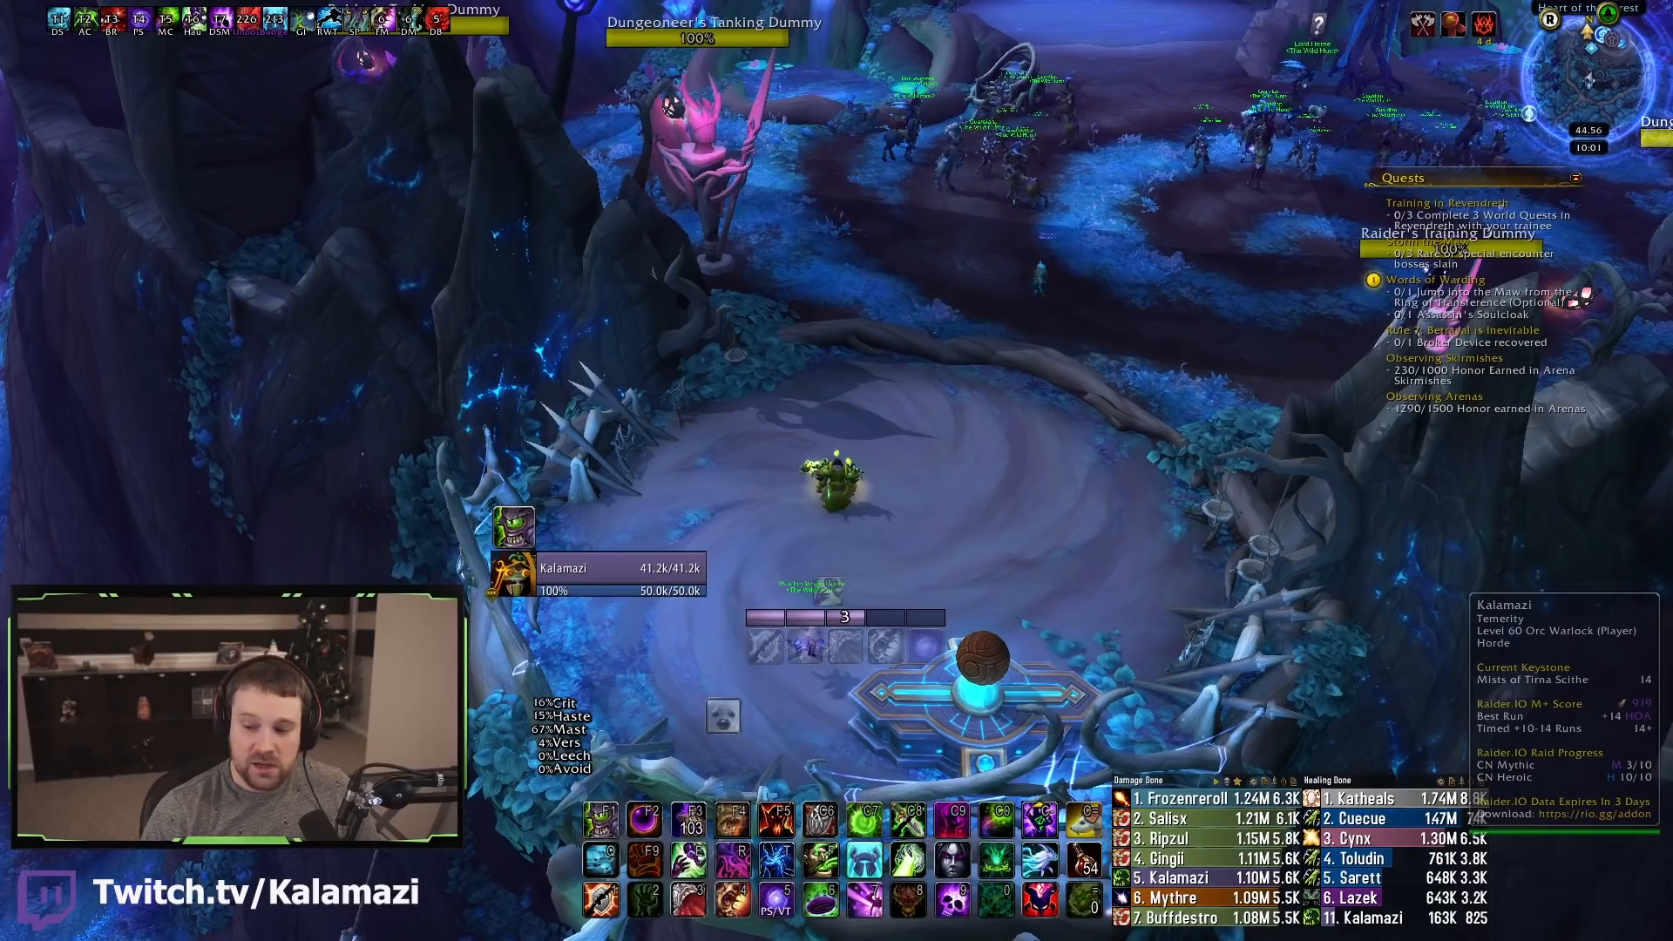
Switch back to Raidbots, open Quick Sim and paste the character's SimC addon export.
key(alt+Tab)
click(691, 594)
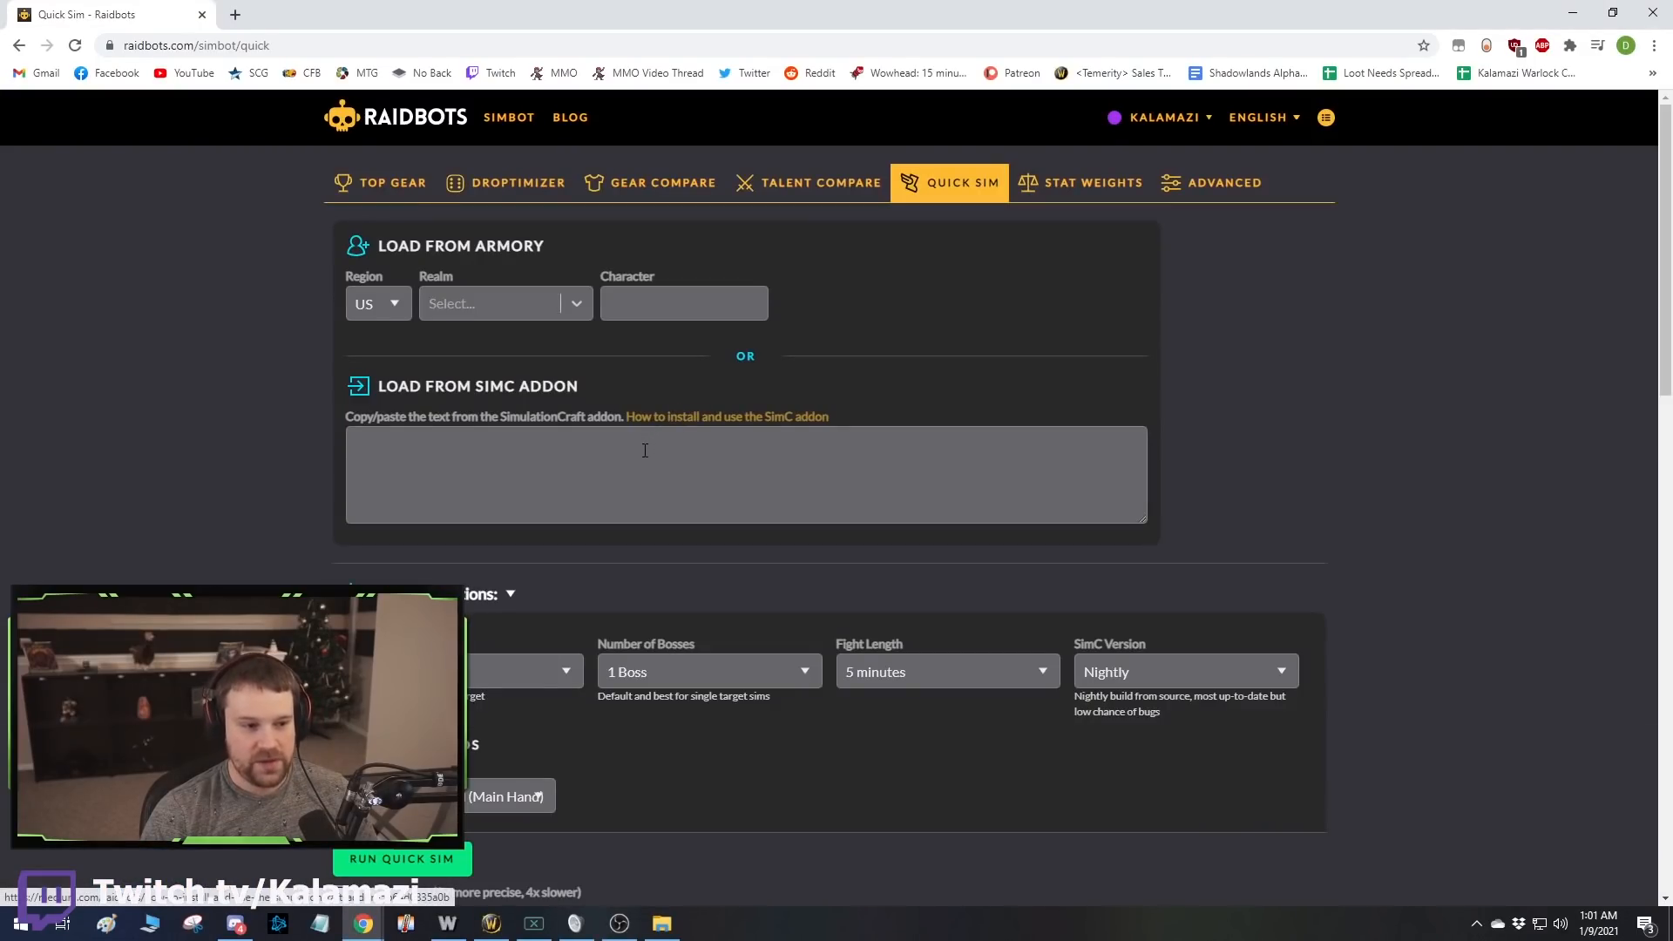
click(662, 451)
key(ctrl+v)
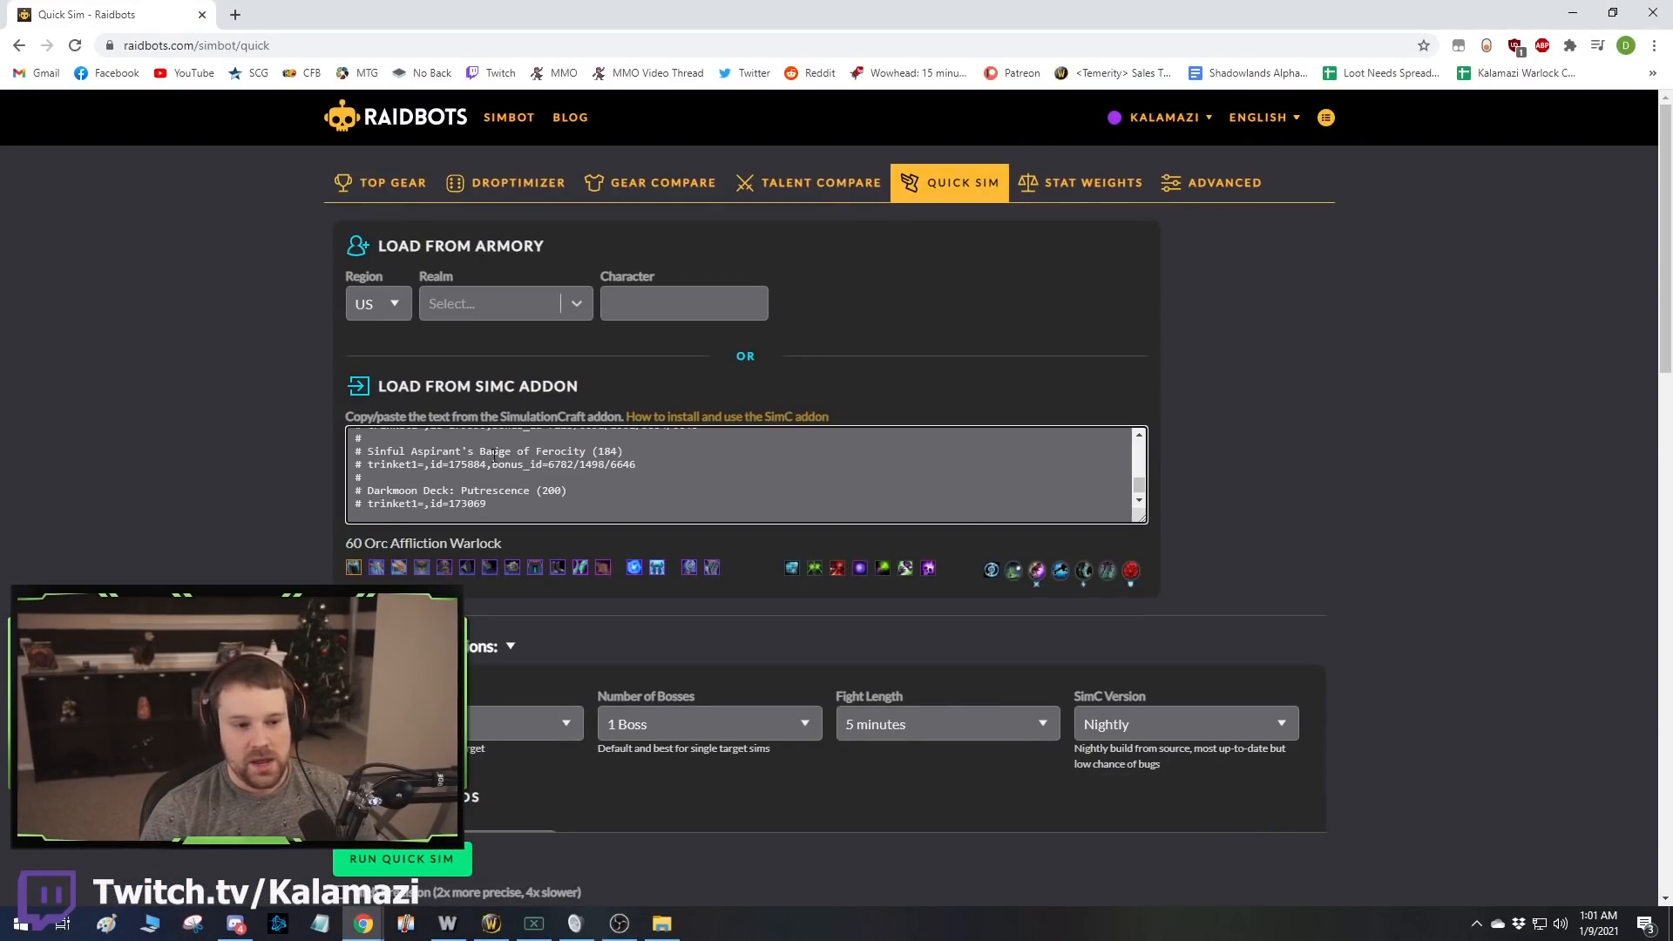
Collapse the simulation options and run the Quick Sim with Patchwerk, 1 boss, 5 minutes and SimC Nightly.
scroll(1272, 478, down, 1)
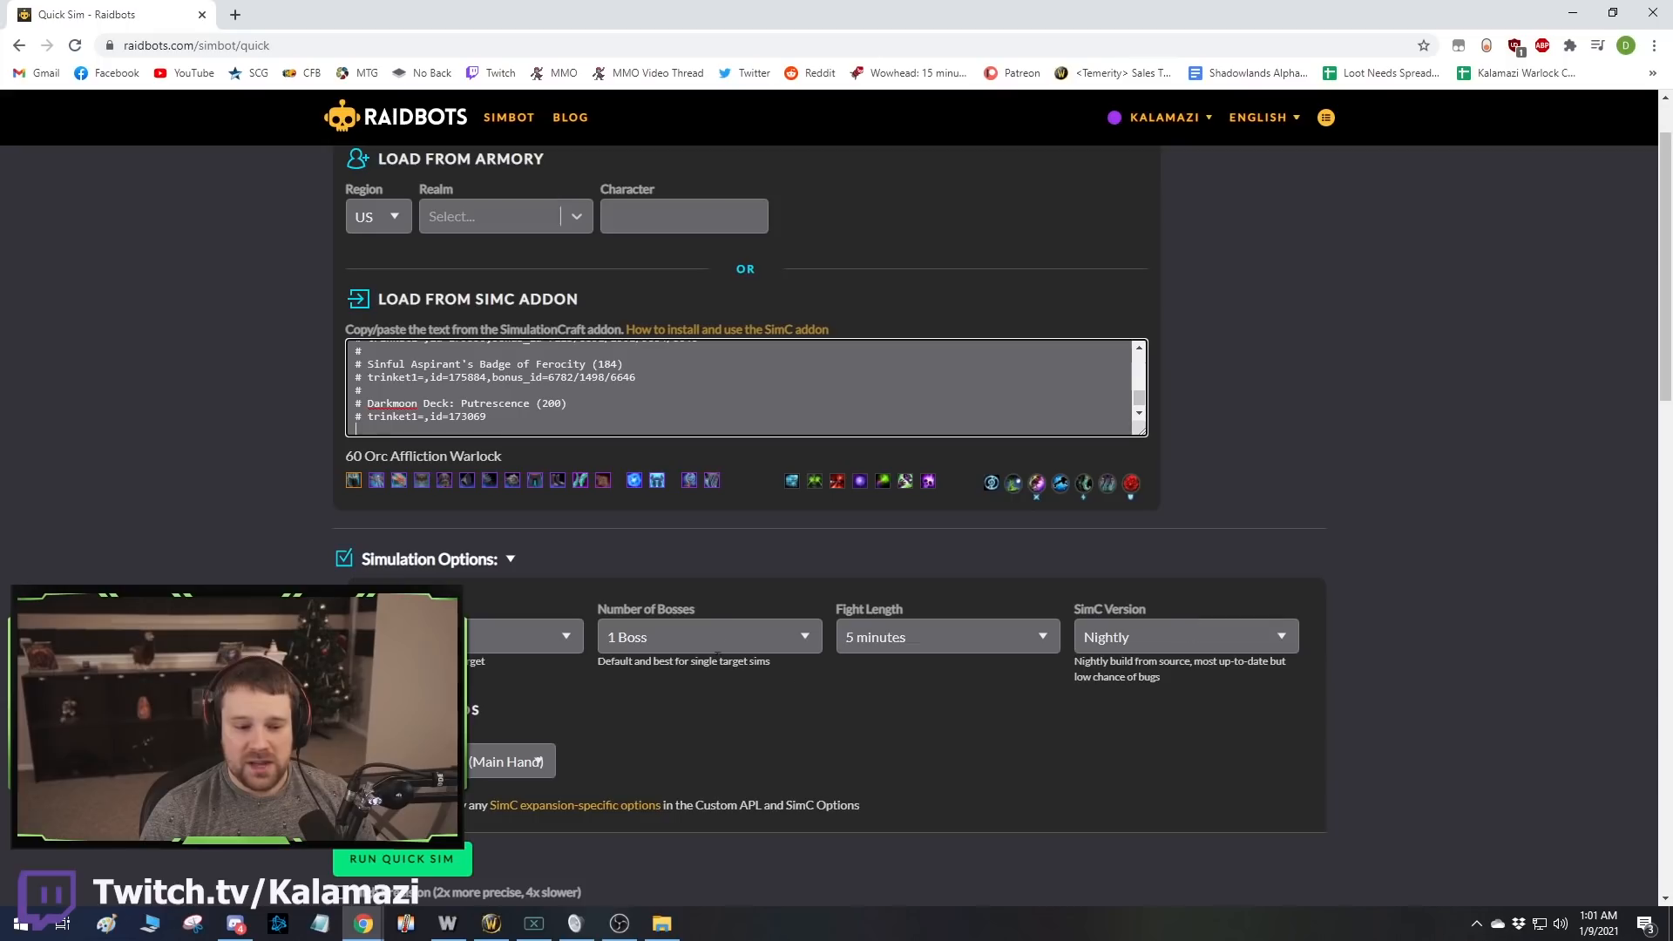
click(477, 565)
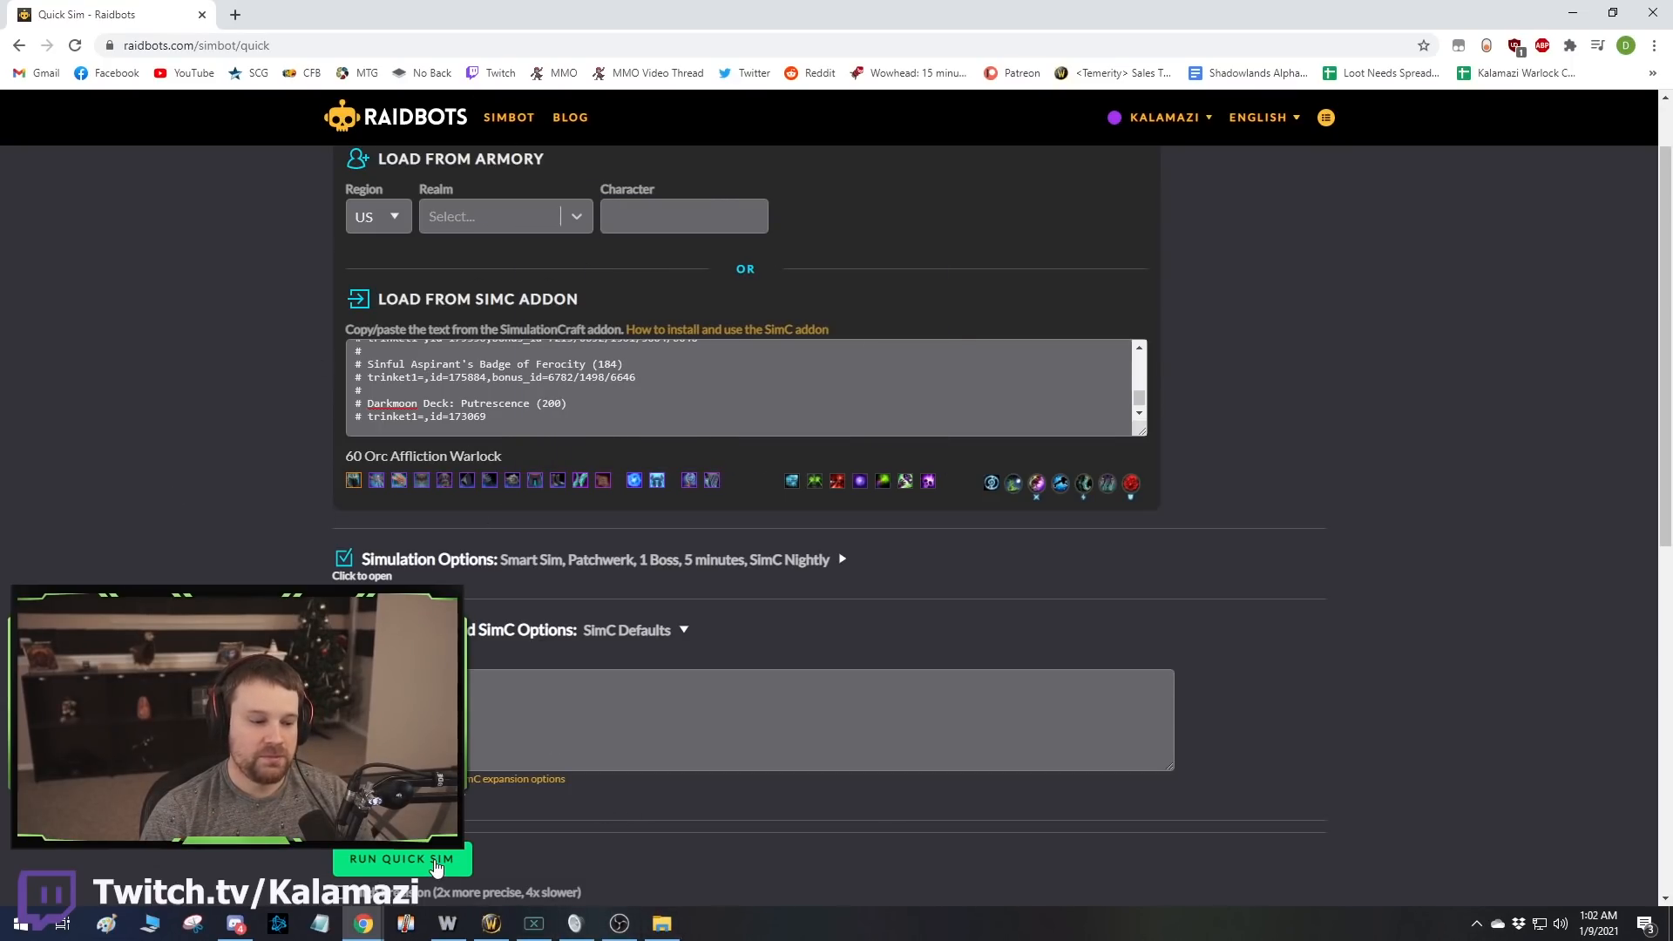
click(435, 866)
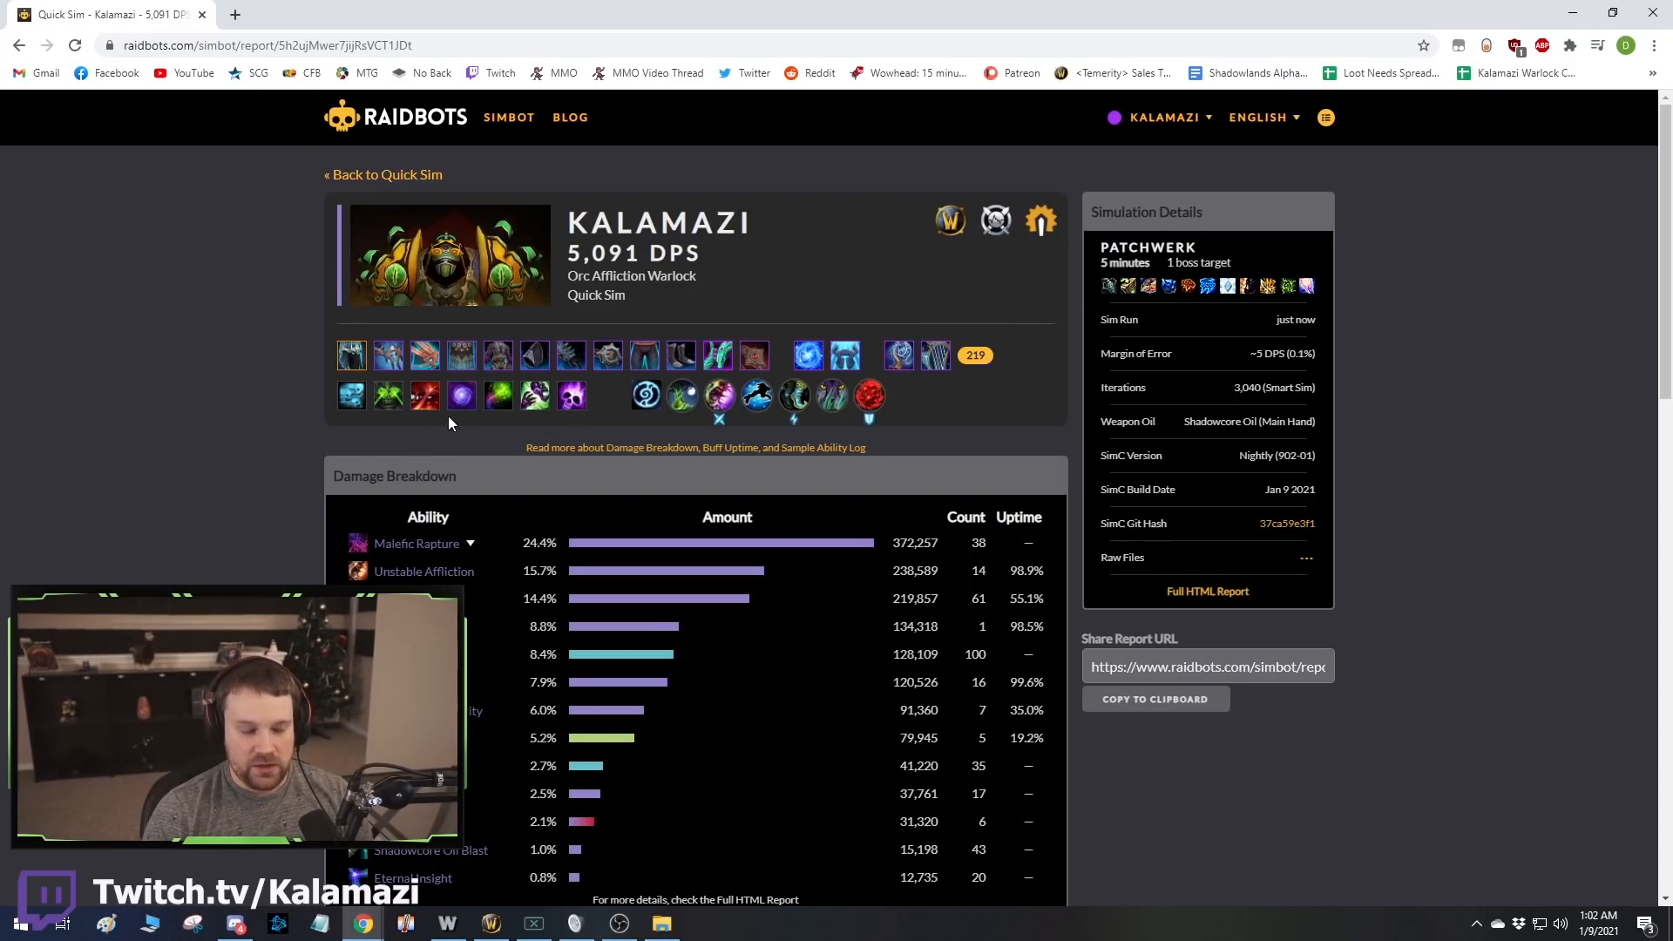
Review the Quick Sim report's damage breakdown, buff uptimes and sample ability log.
scroll(288, 446, down, 2)
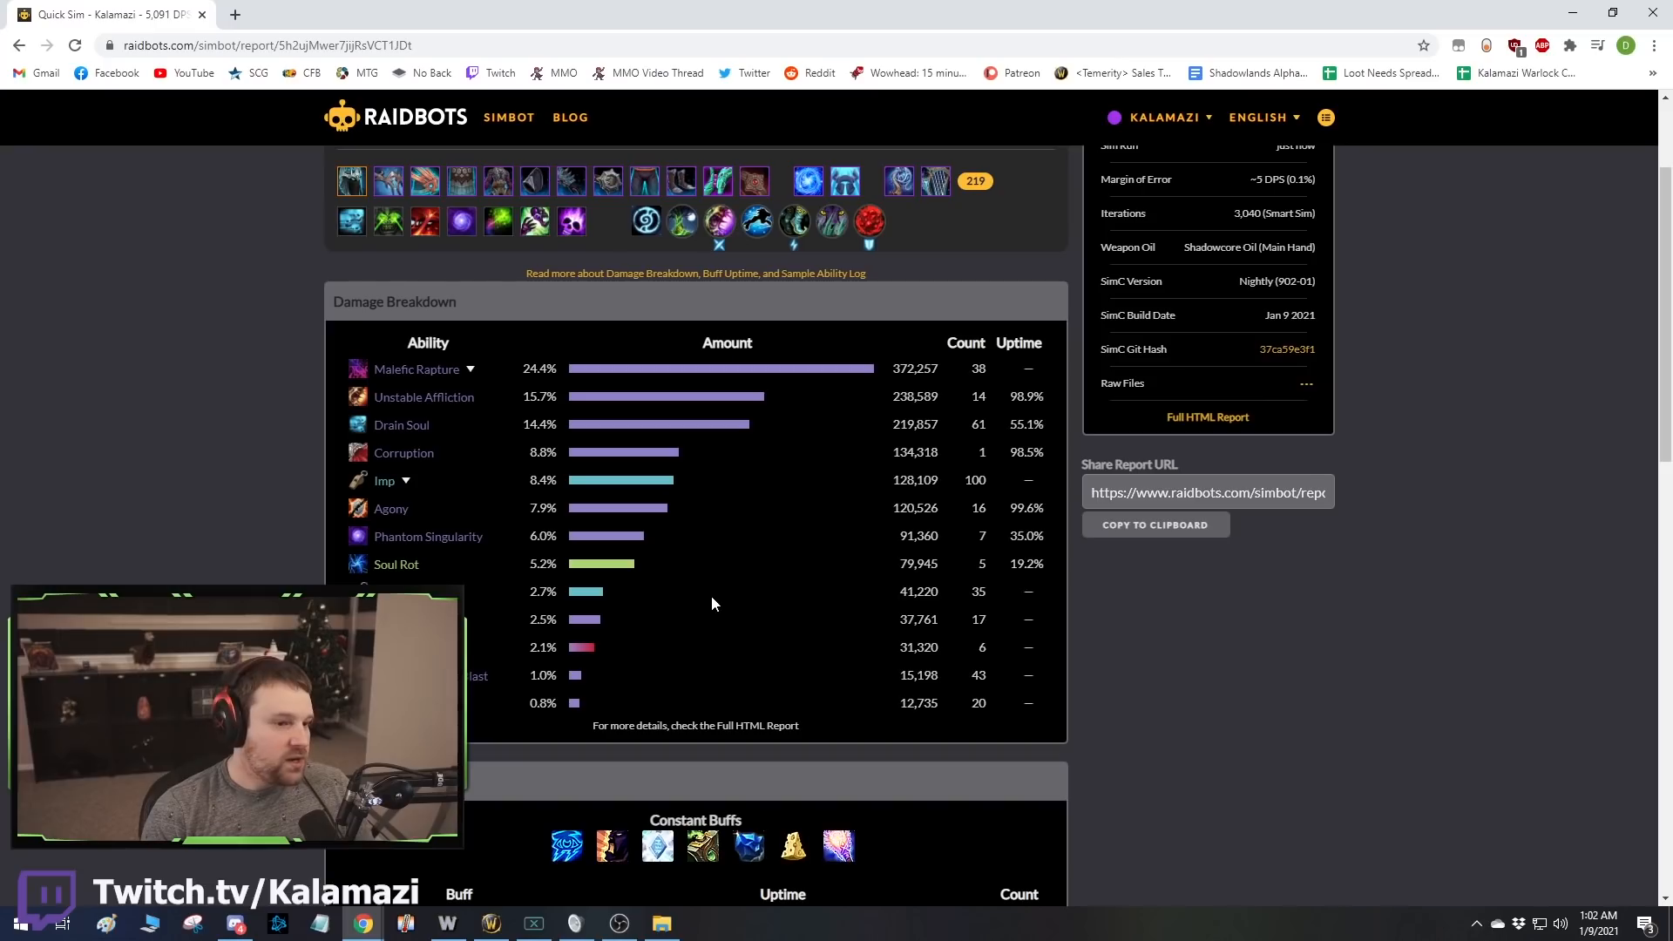
scroll(636, 477, down, 2)
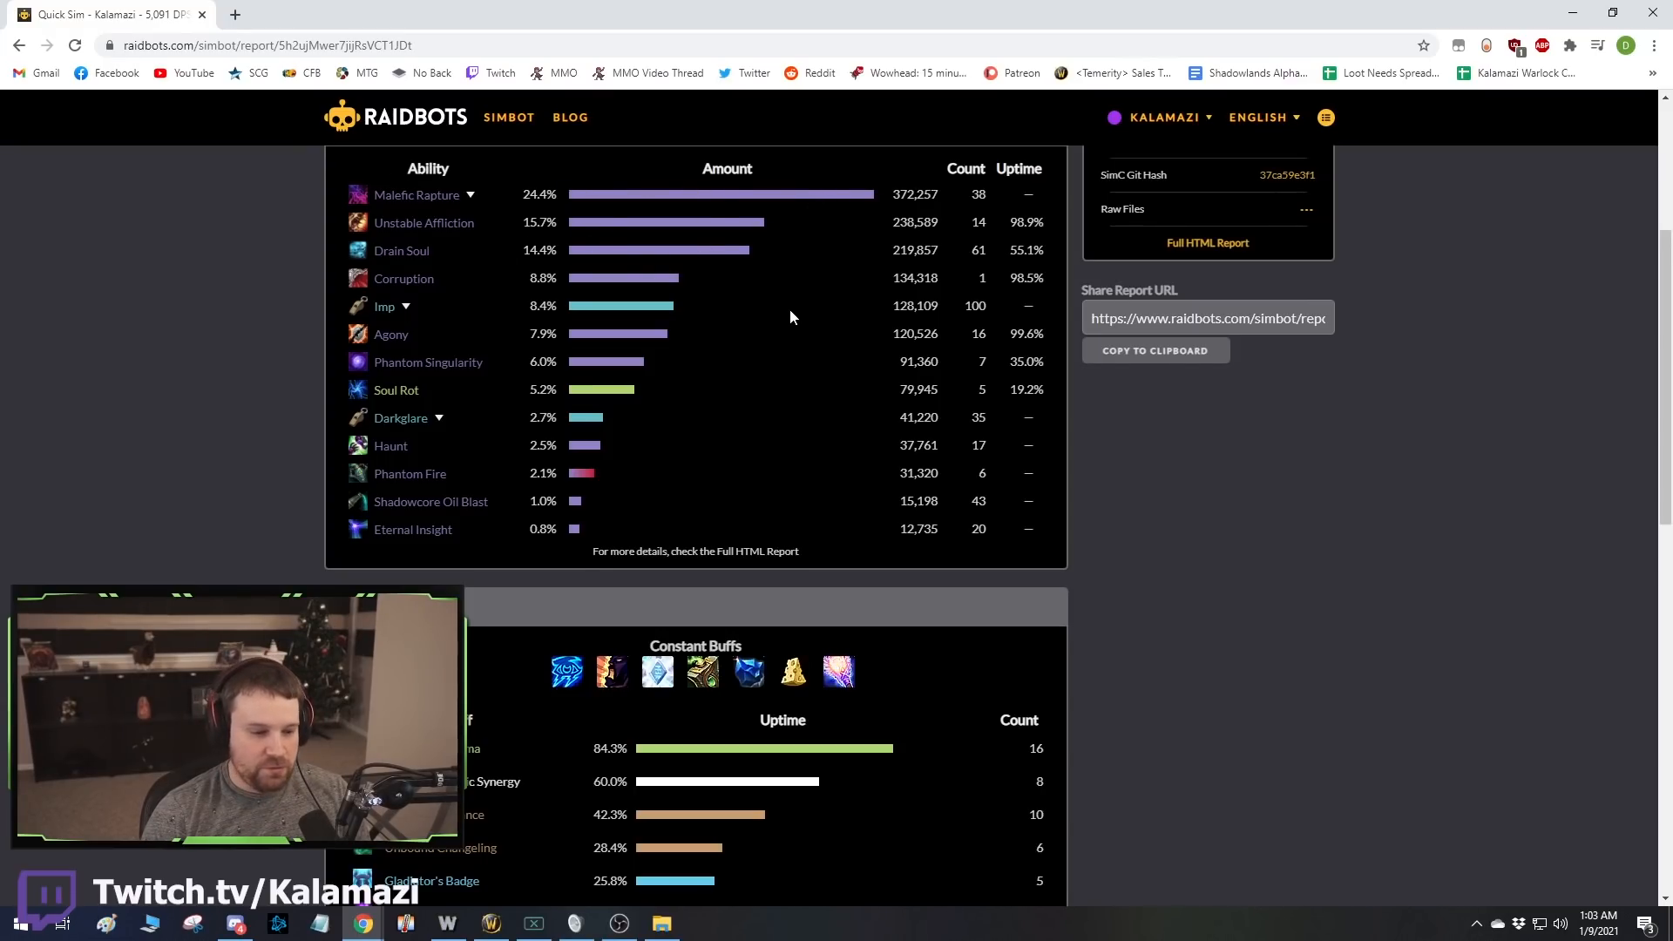
scroll(1100, 312, down, 4)
scroll(1158, 289, down, 1)
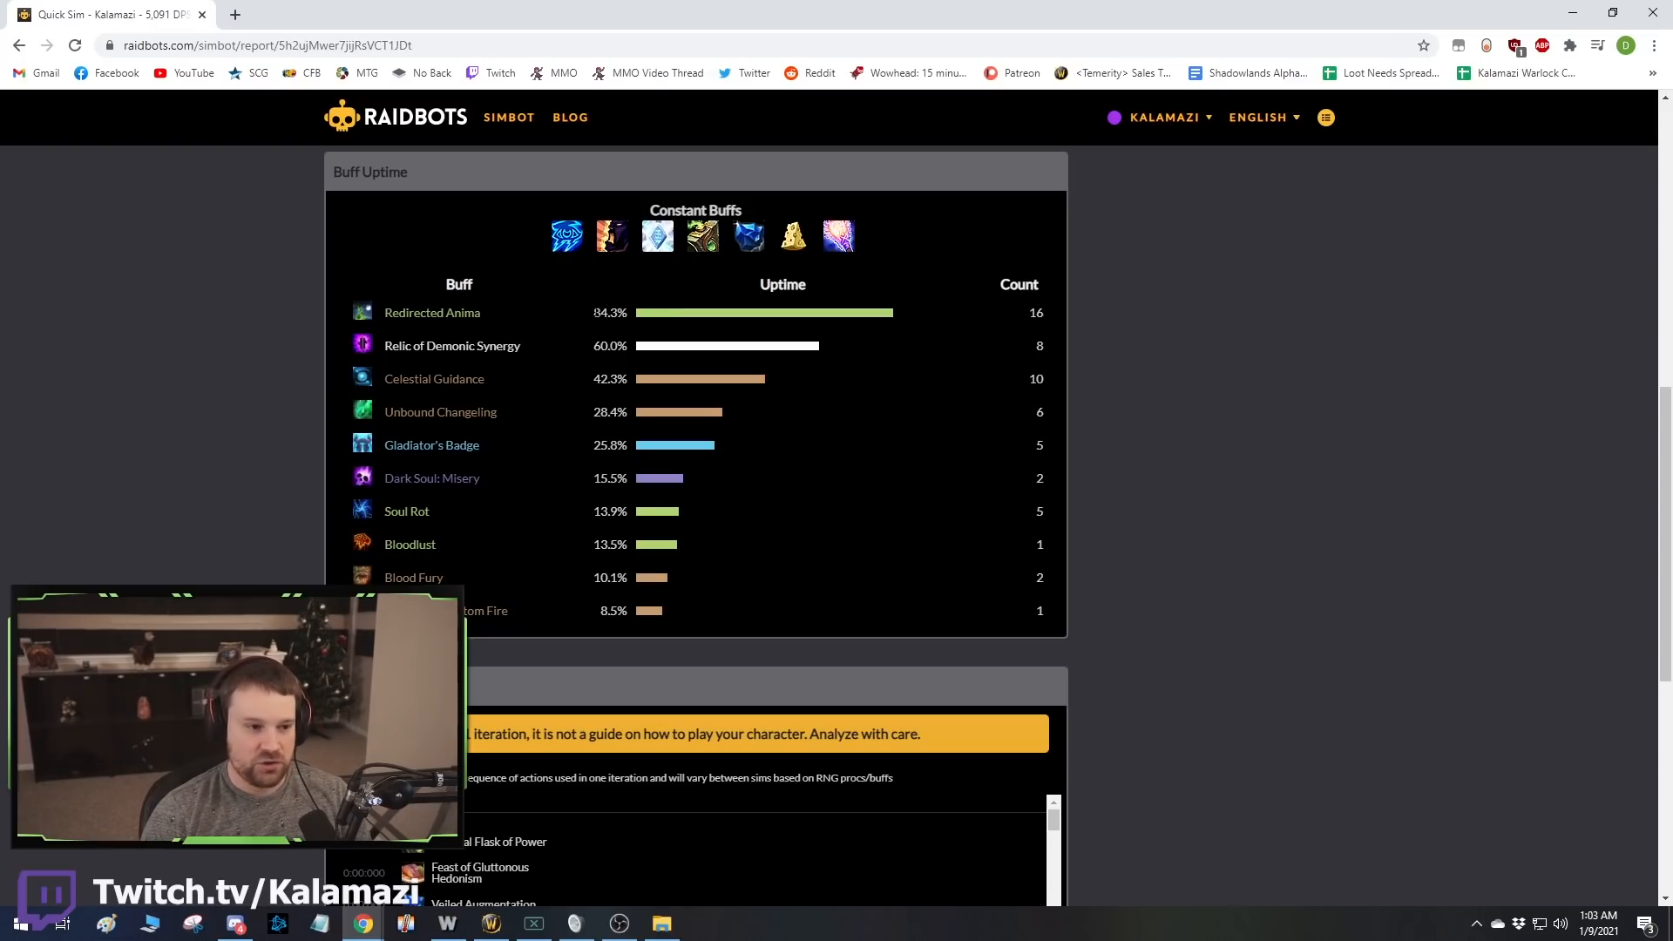
drag(645, 312, 586, 321)
click(637, 318)
scroll(637, 318, down, 1)
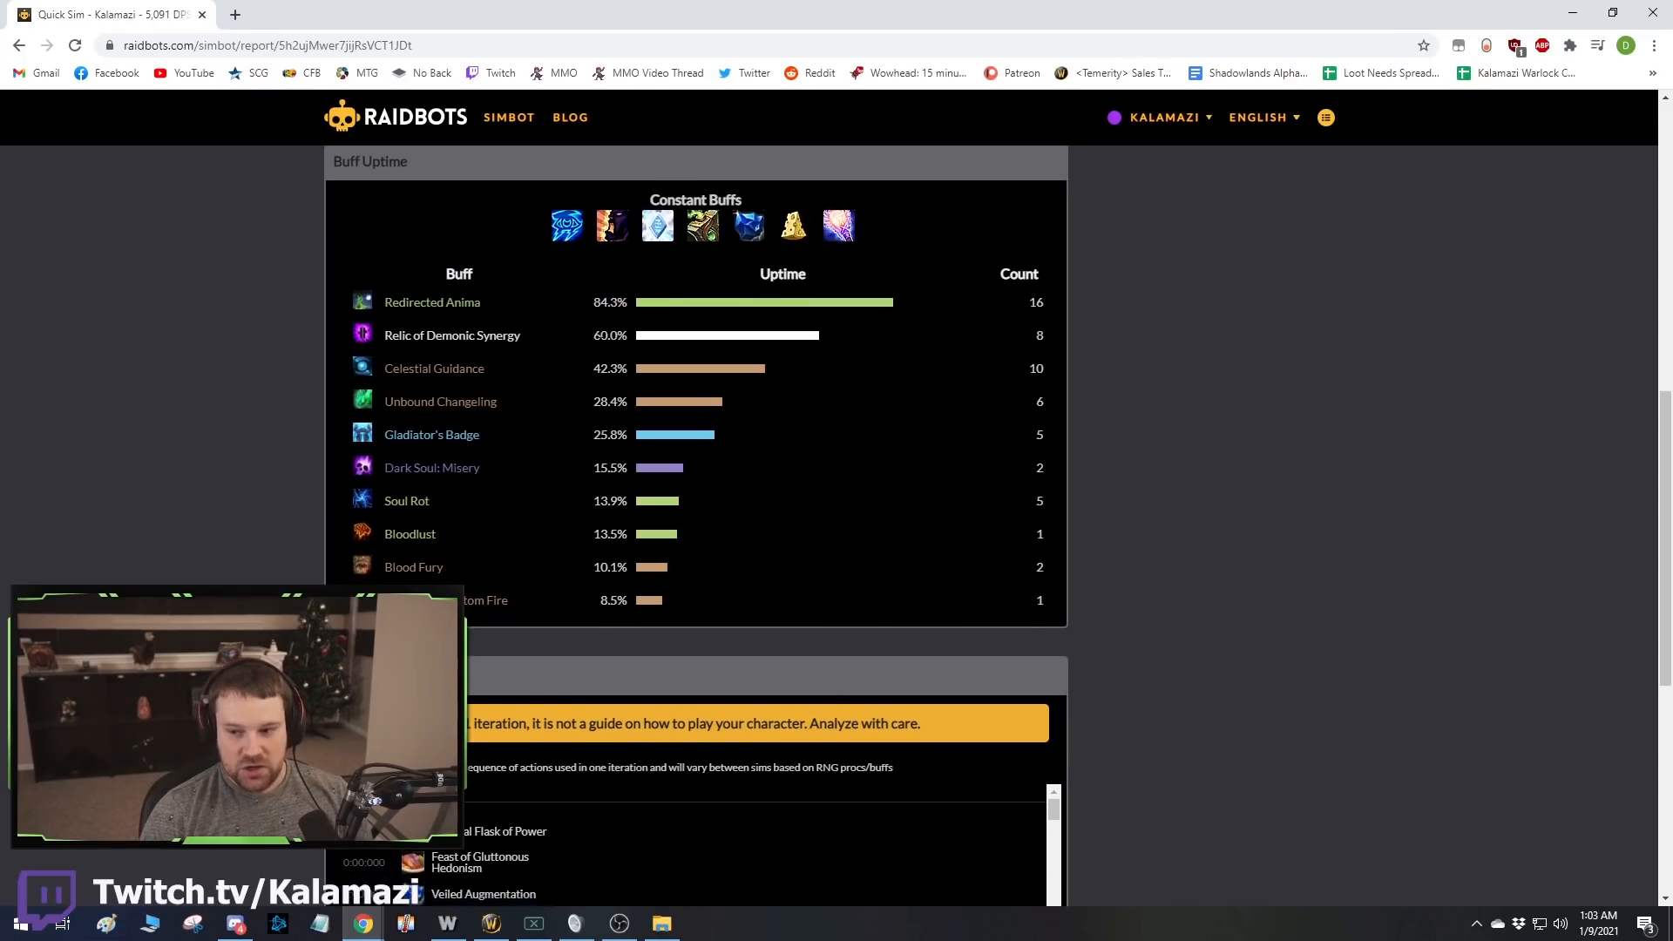
drag(394, 292, 419, 358)
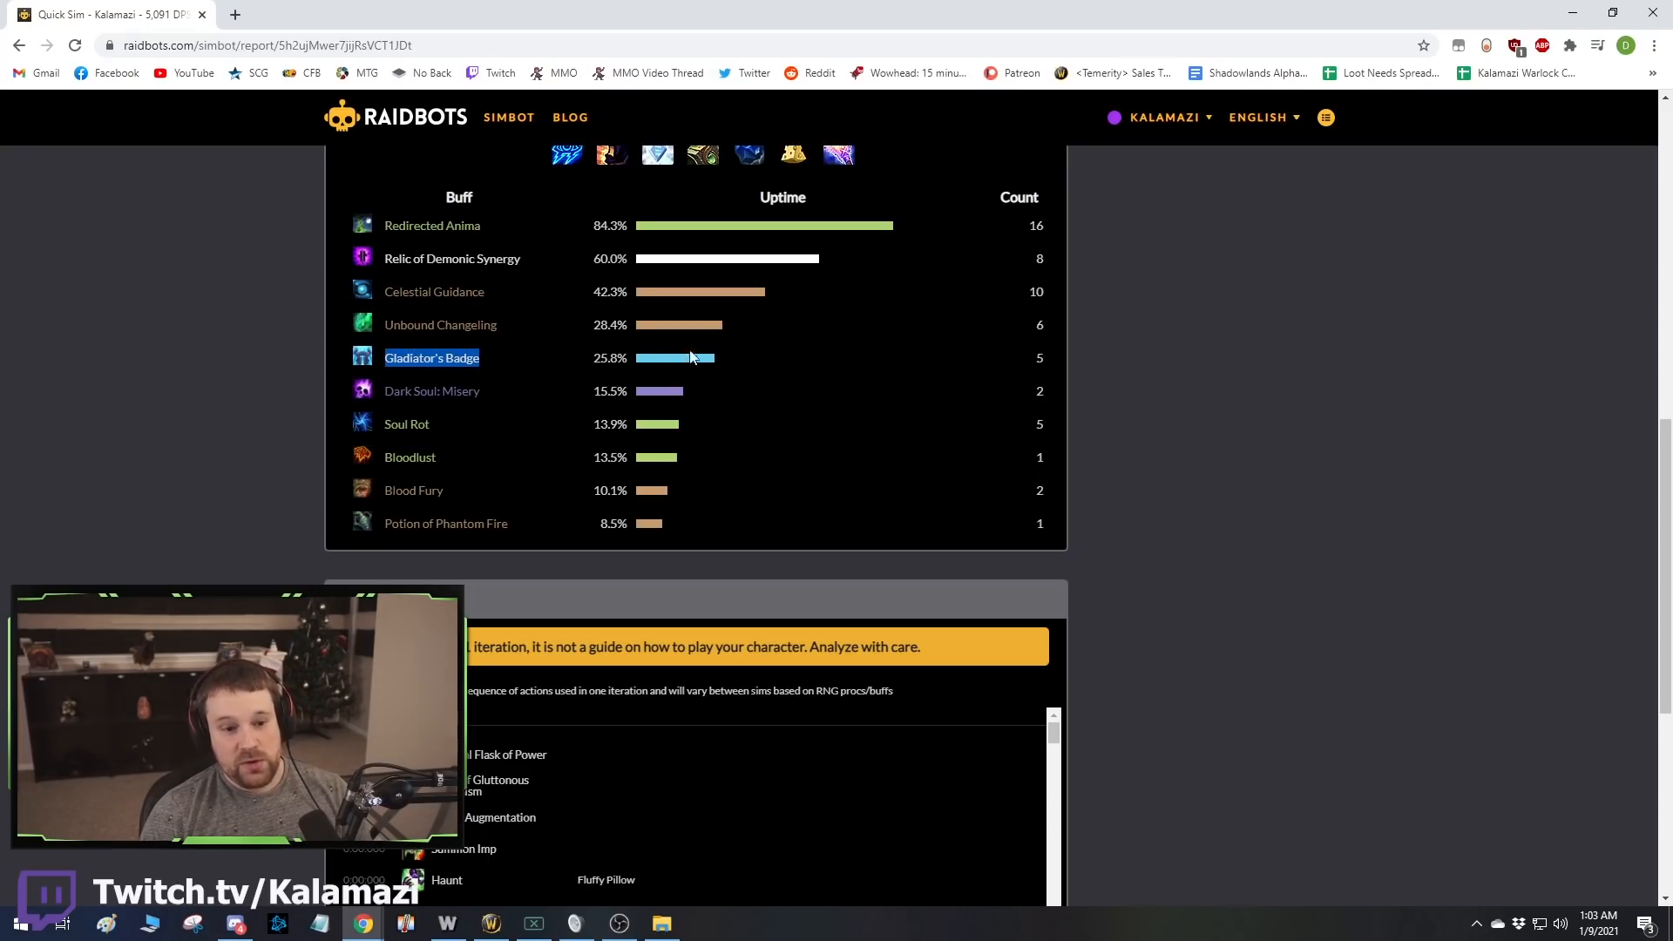
click(809, 357)
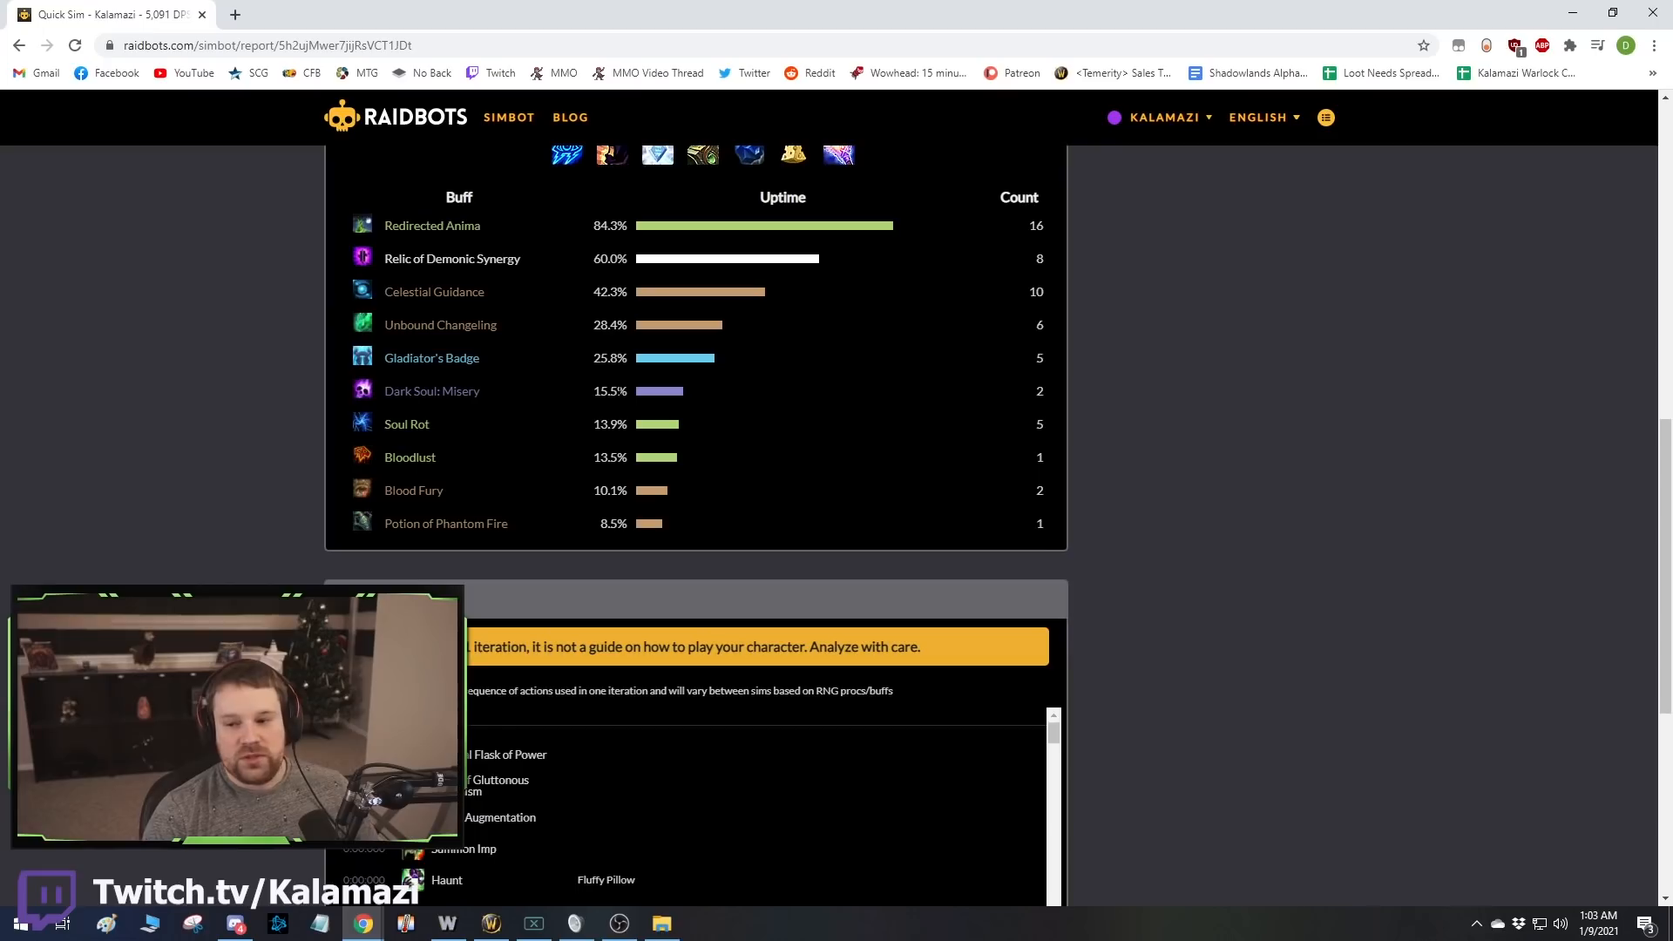
drag(478, 391, 384, 425)
scroll(697, 522, down, 3)
click(447, 191)
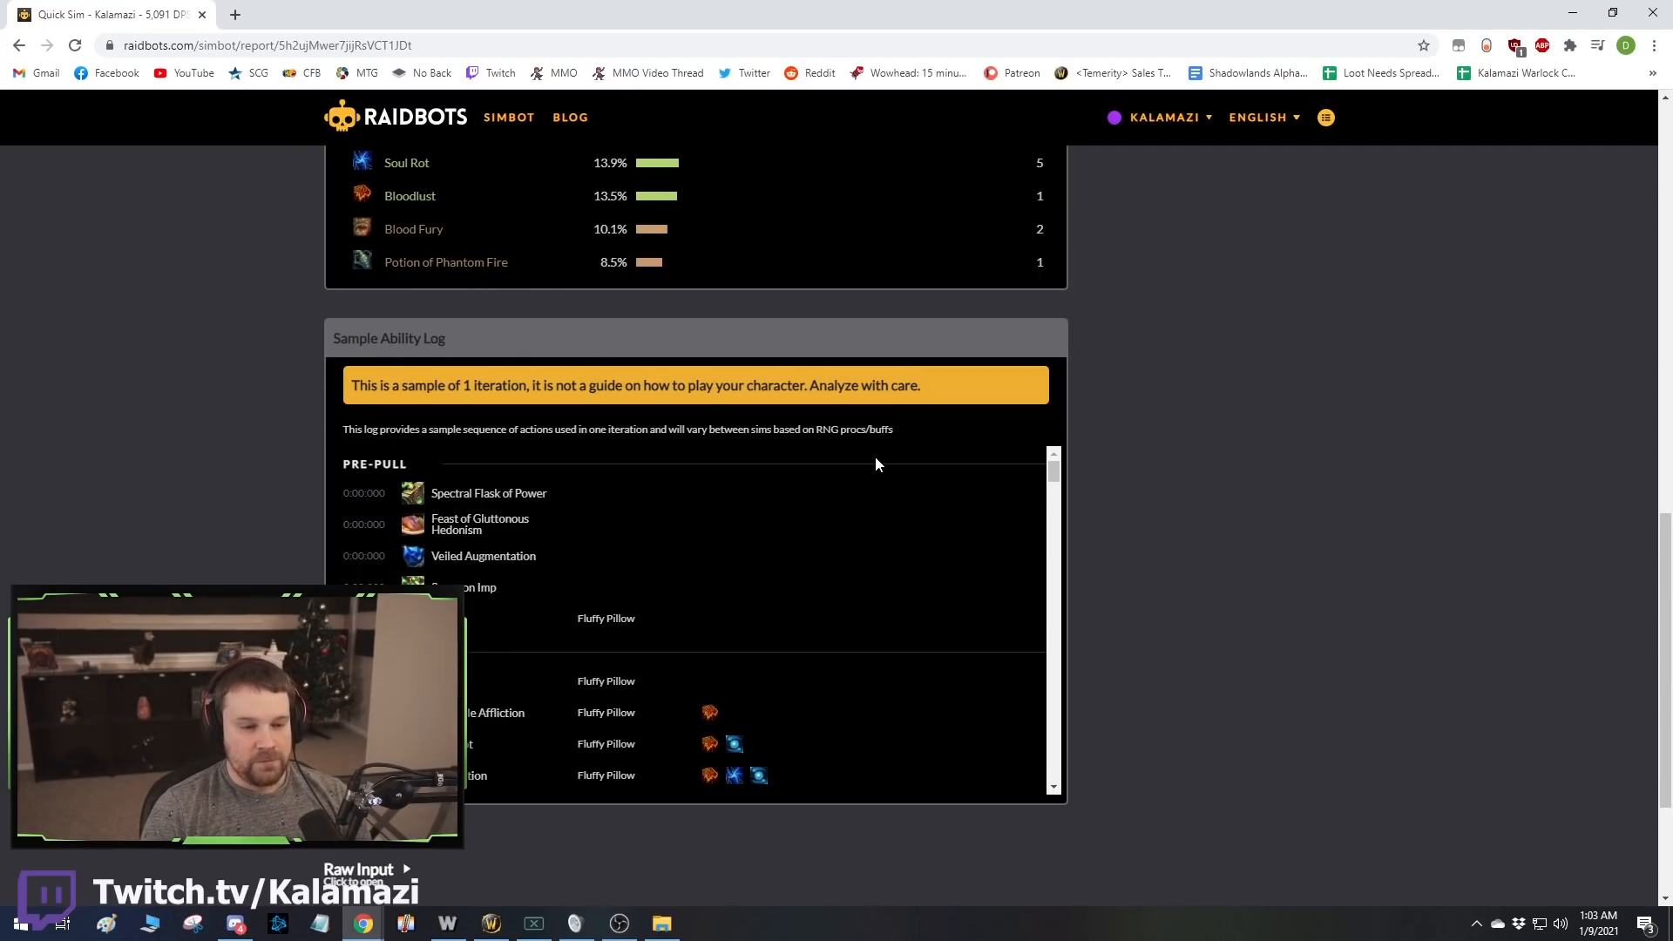
scroll(875, 456, up, 15)
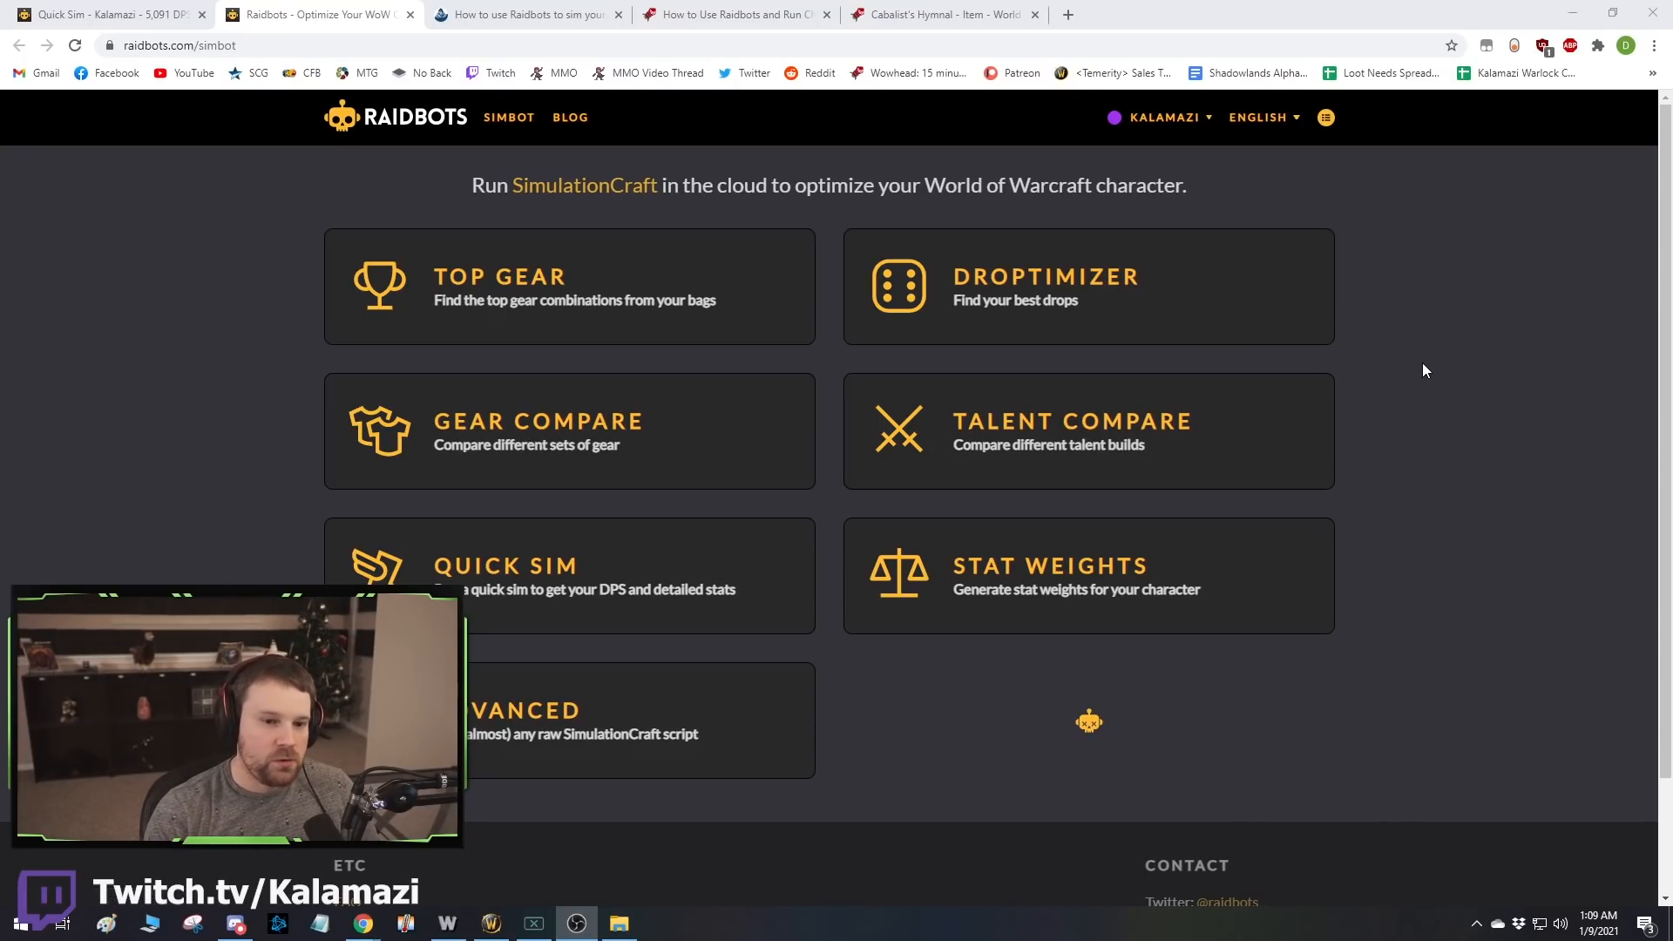
Open Droptimizer and load the character by pasting the SimC addon export.
click(990, 278)
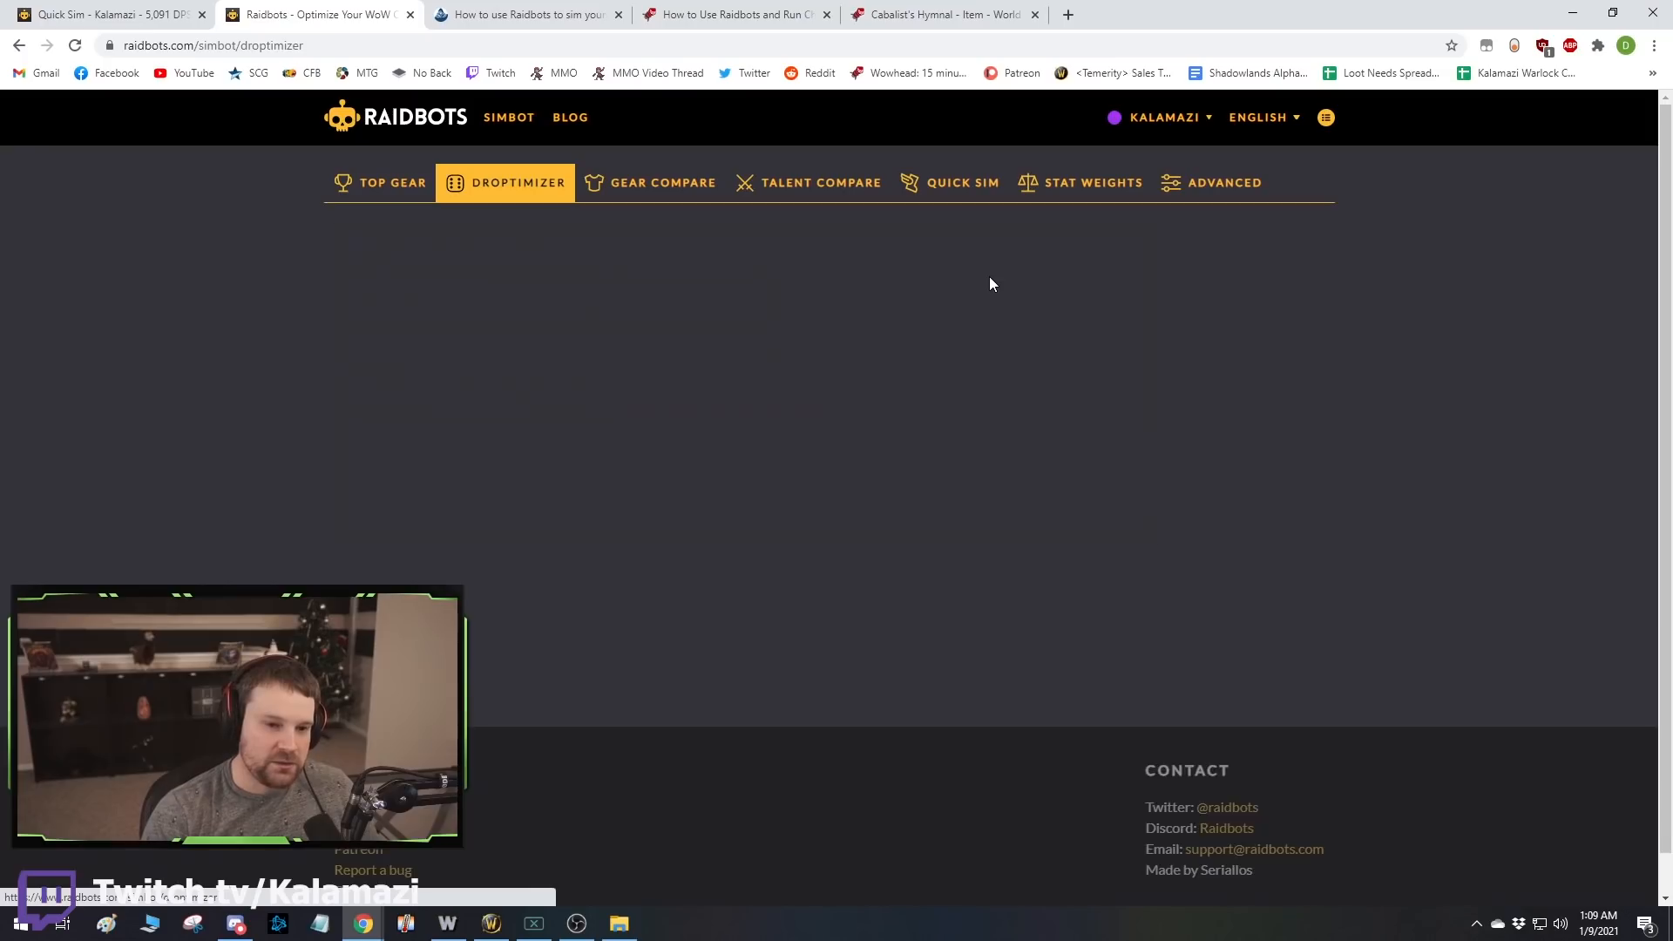
click(908, 469)
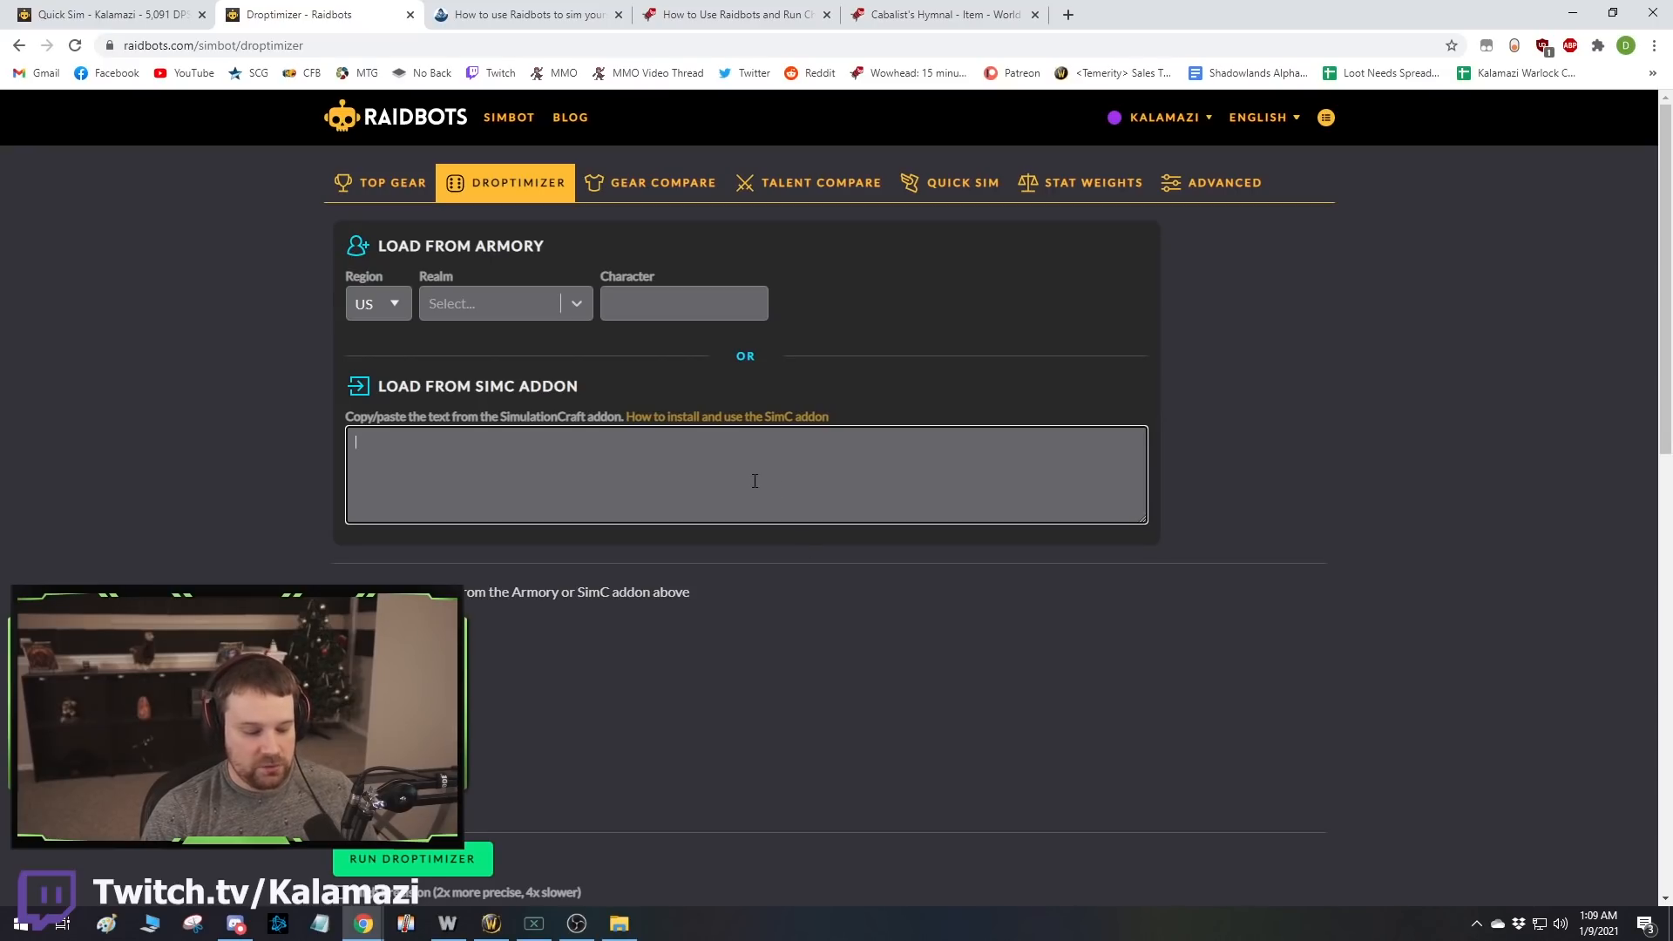
key(ctrl+v)
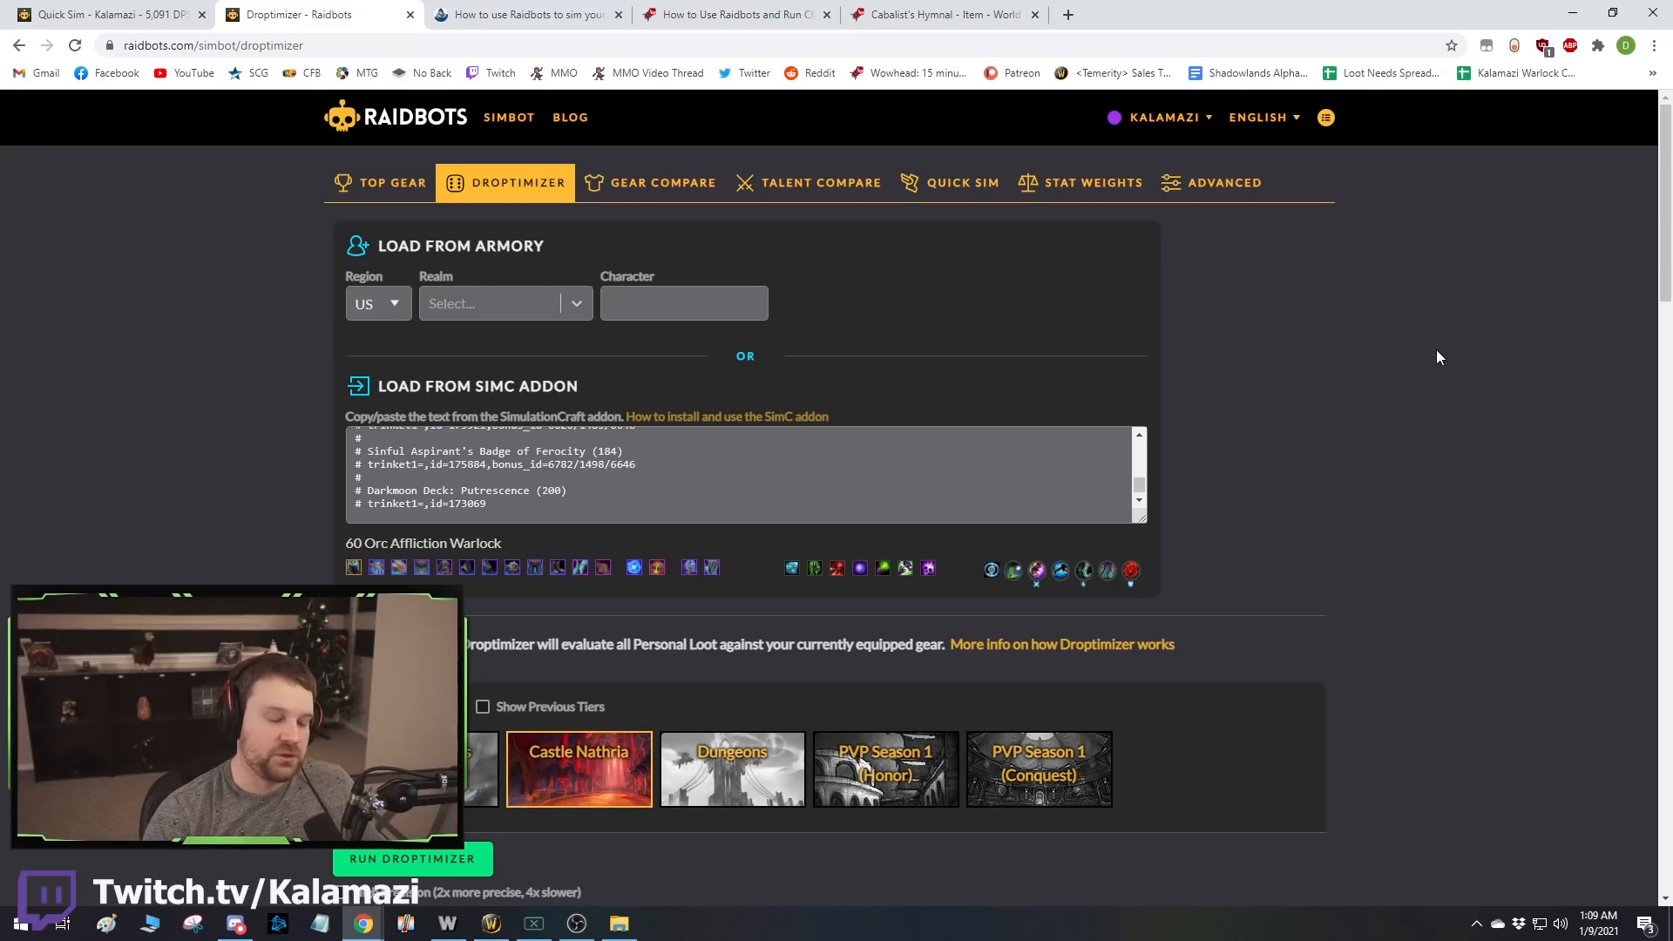
Select Shadowlands as the loot source and look through its items for each slot.
scroll(1436, 349, down, 2)
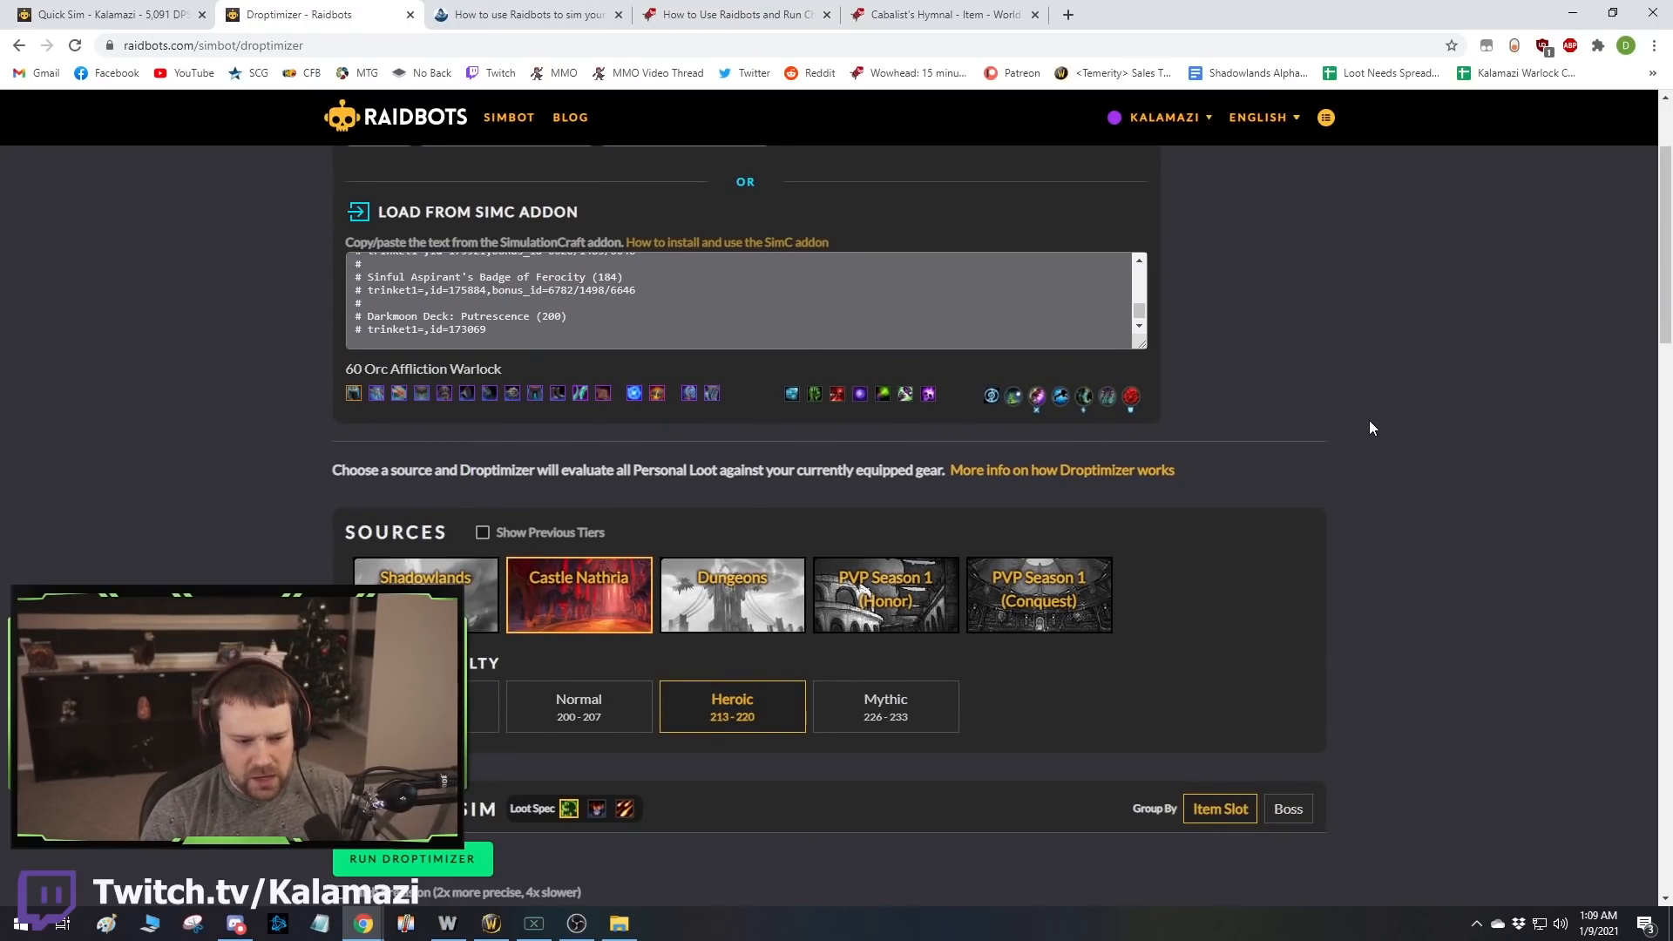
scroll(1136, 409, down, 3)
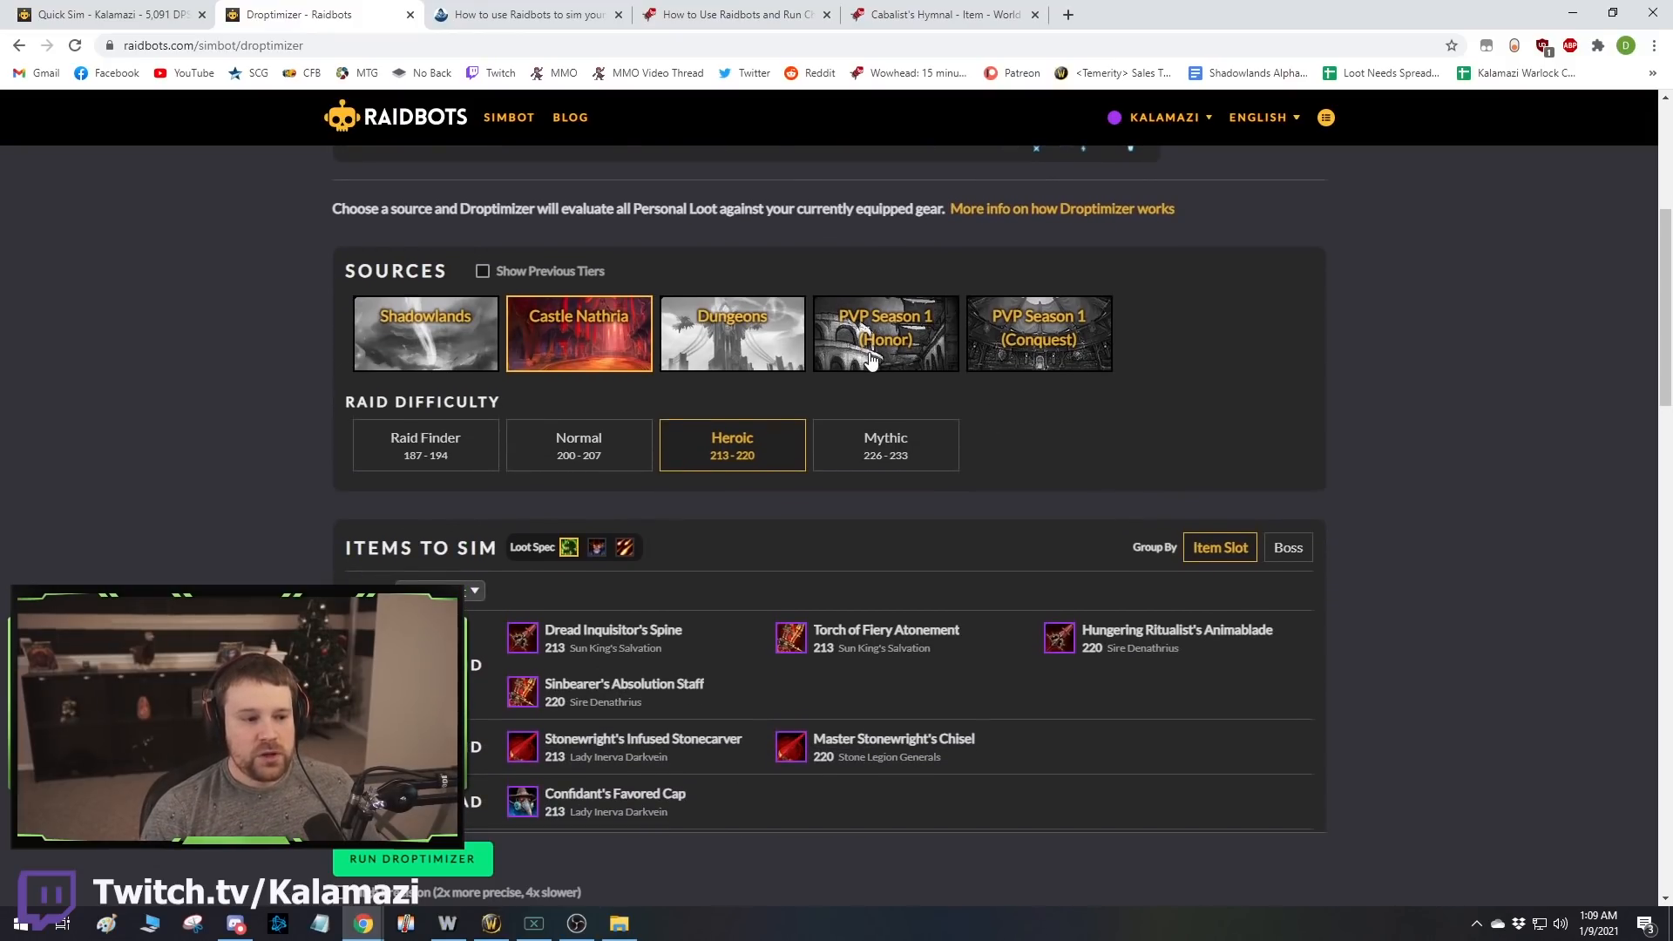
click(466, 341)
scroll(514, 367, down, 1)
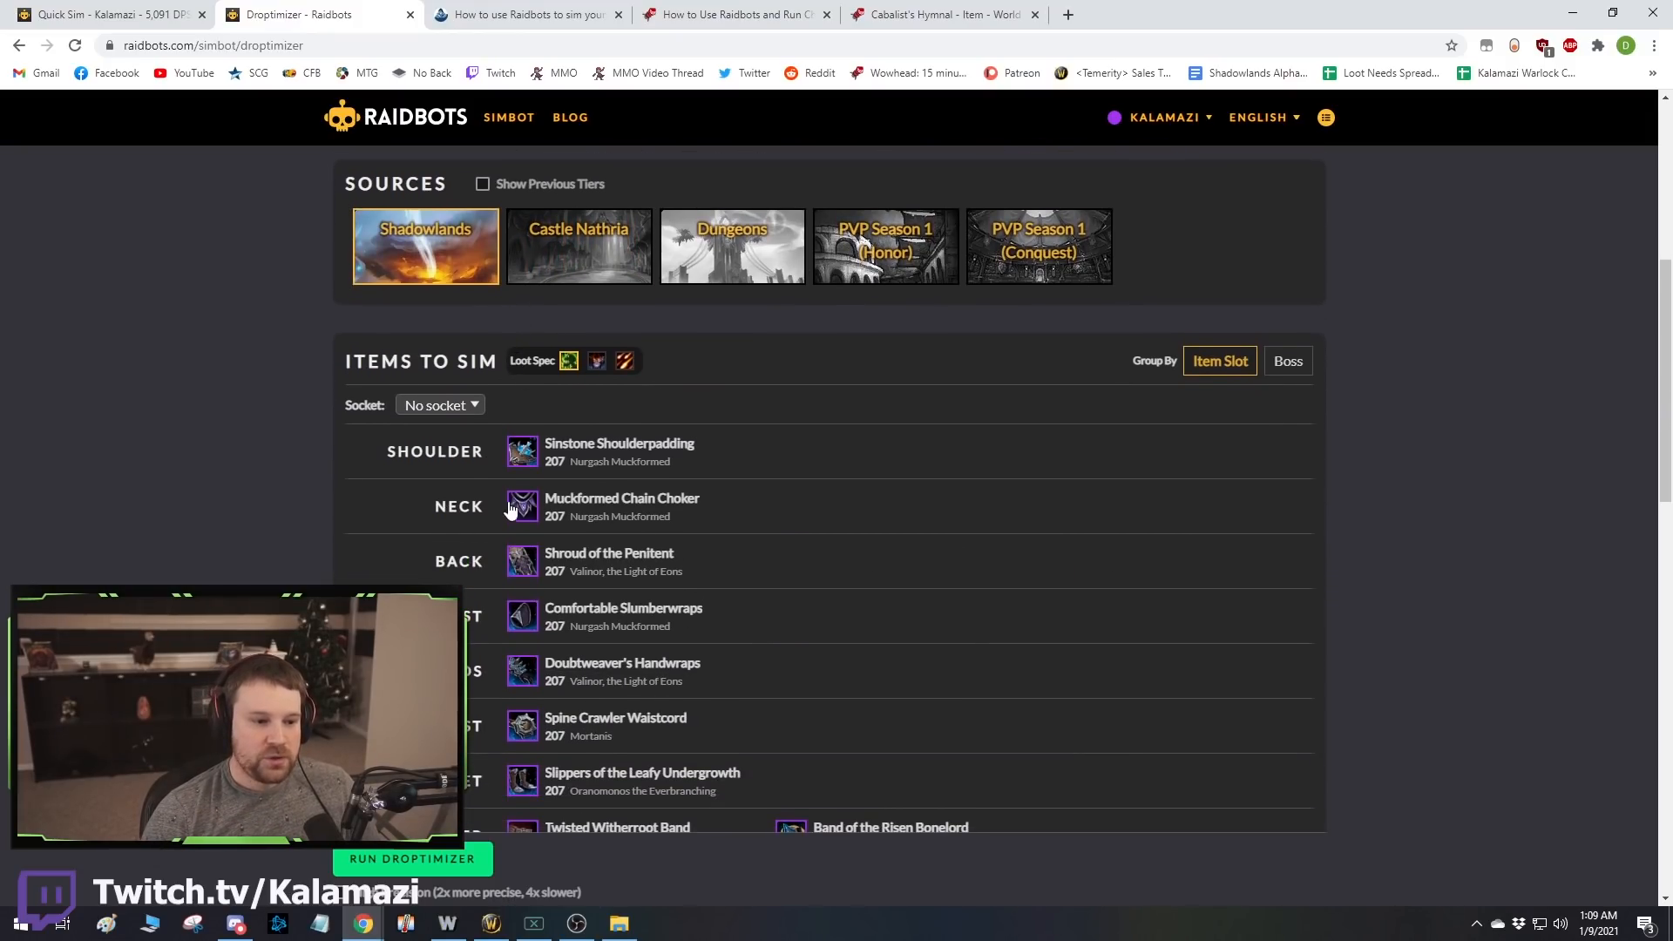
scroll(523, 384, down, 4)
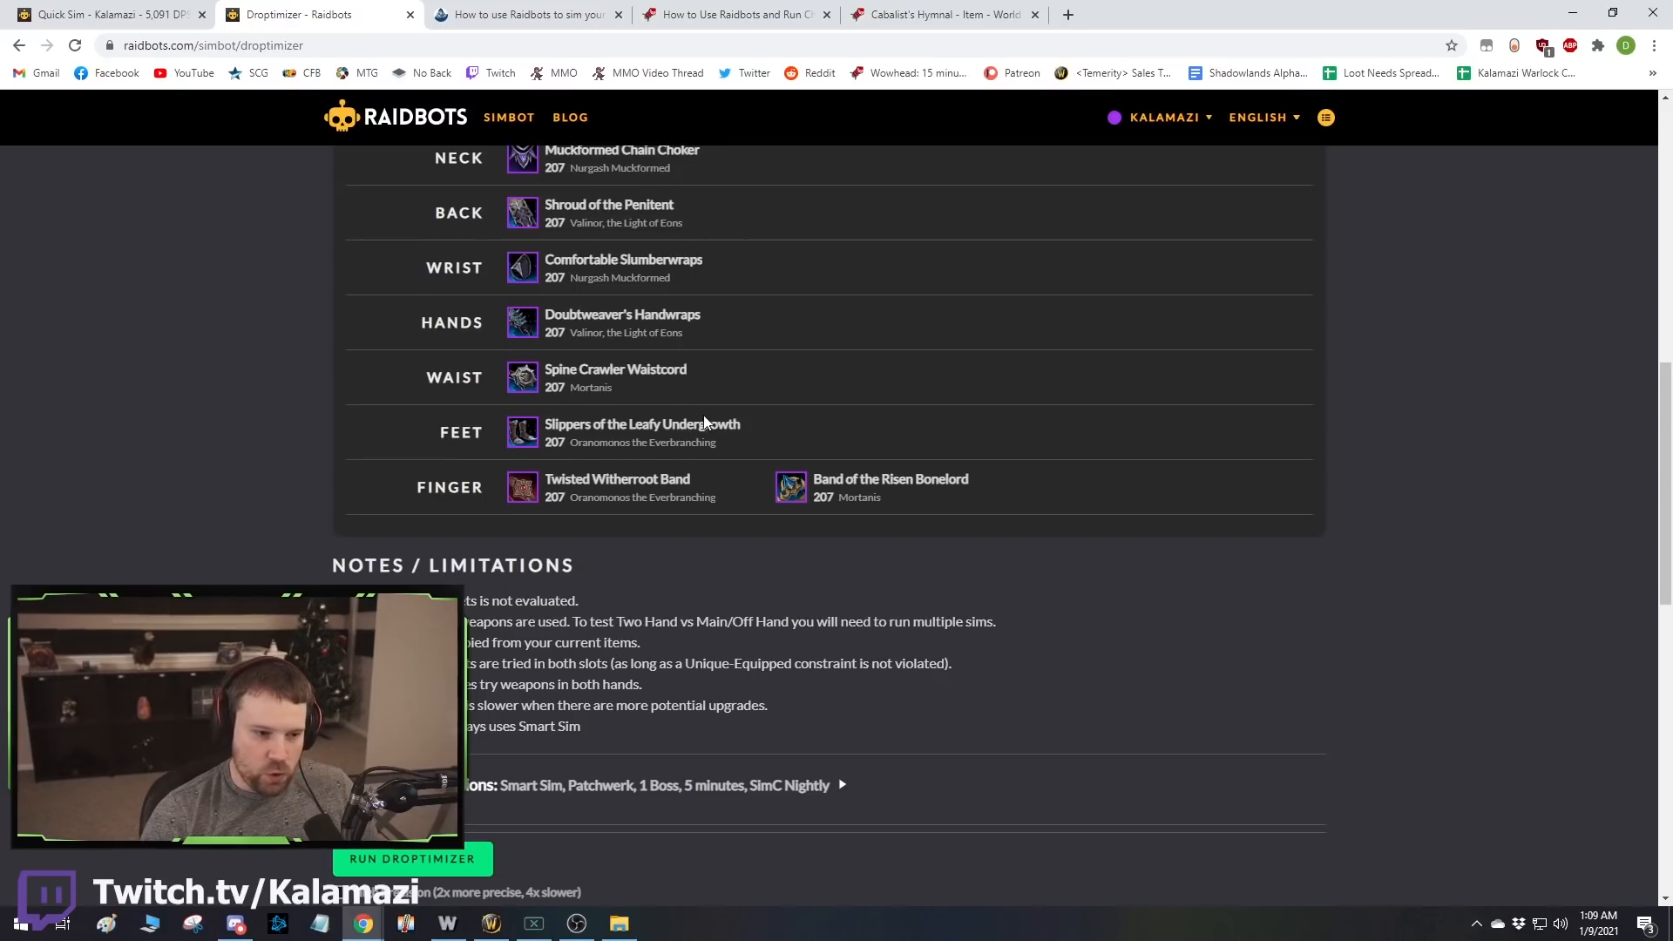
scroll(699, 411, up, 5)
scroll(627, 514, down, 2)
scroll(564, 590, up, 2)
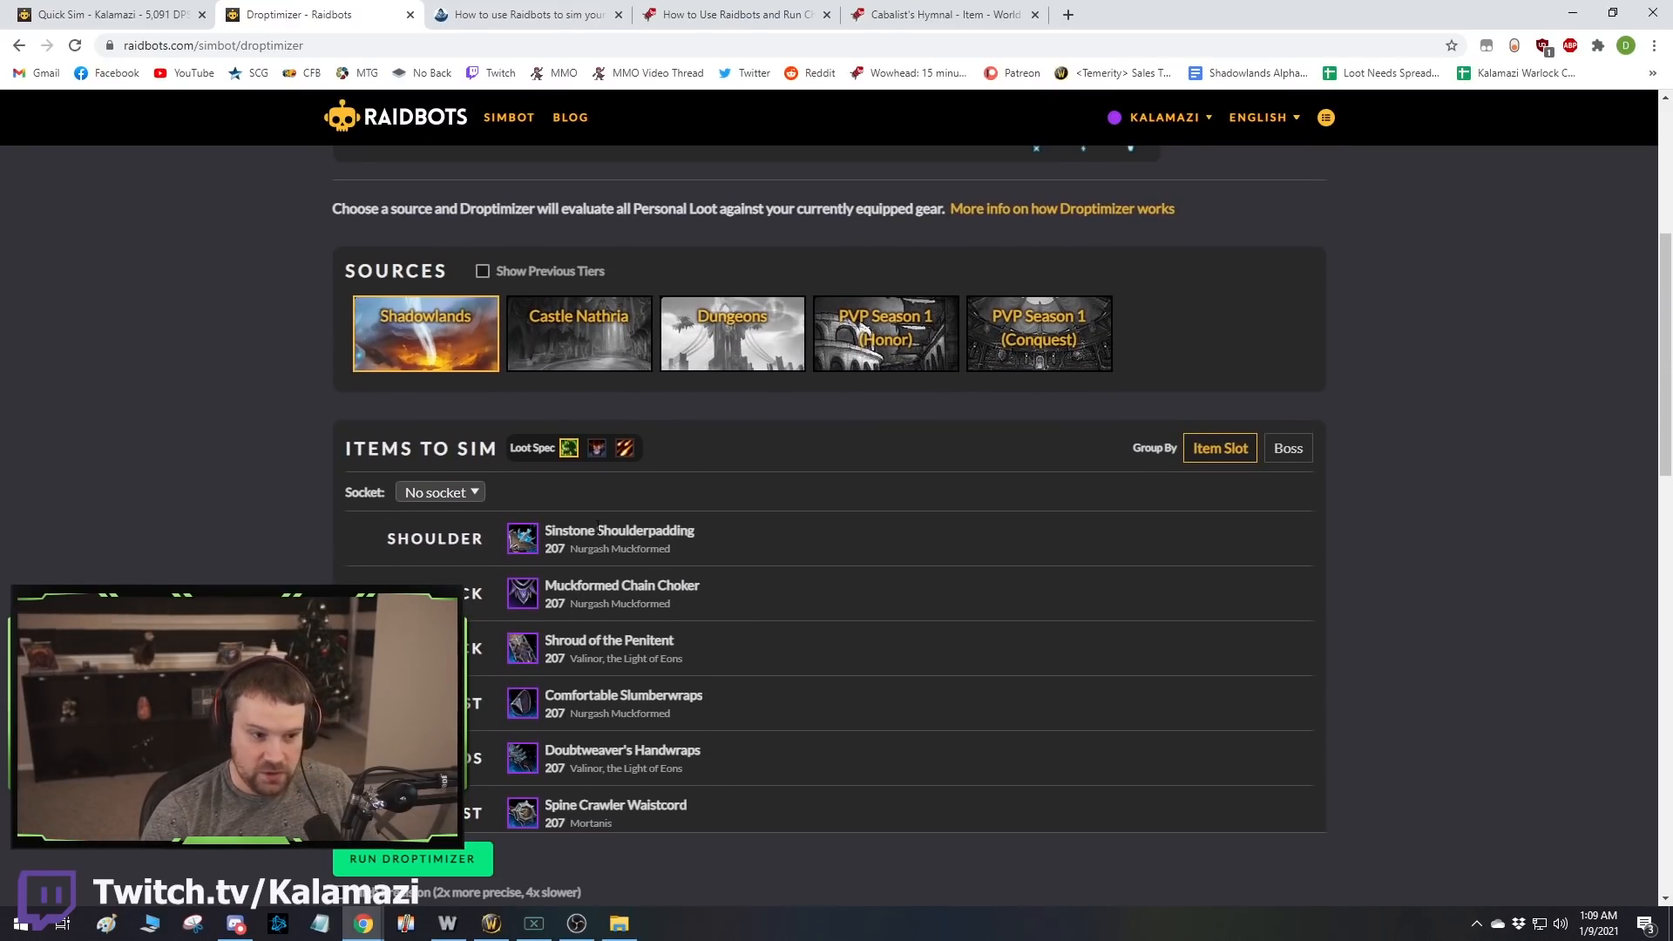
Preview the Castle Nathria, Dungeons, PVP Season 1 Honor and PVP Season 1 Conquest loot sources in turn.
click(596, 359)
click(762, 307)
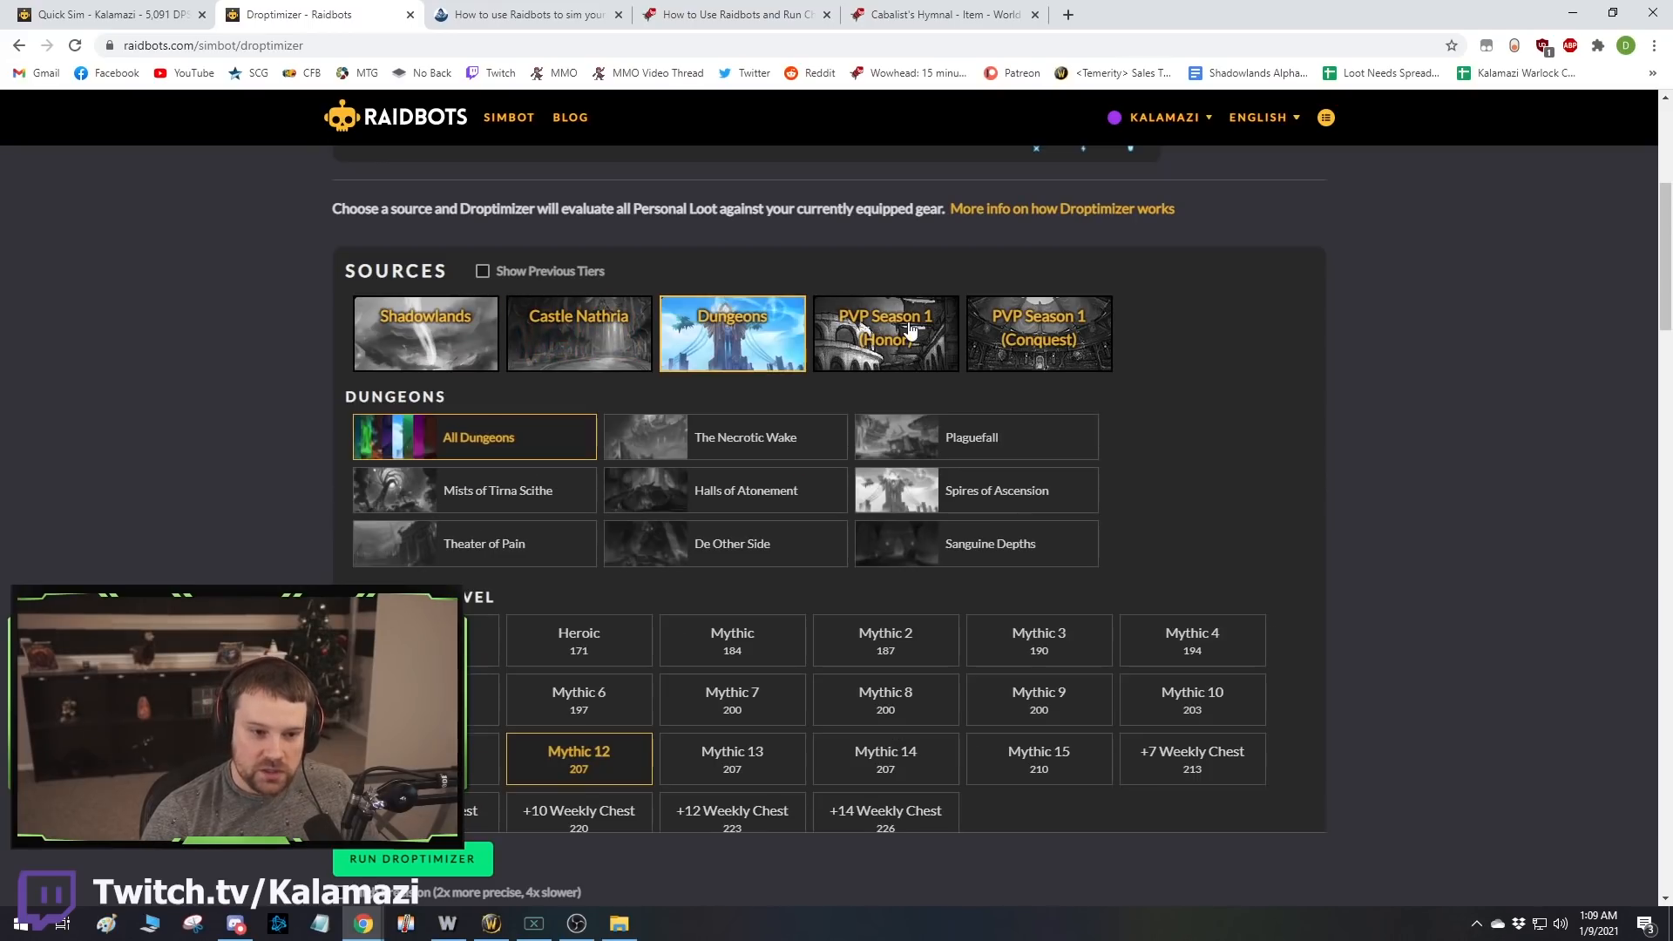
click(911, 344)
click(1057, 336)
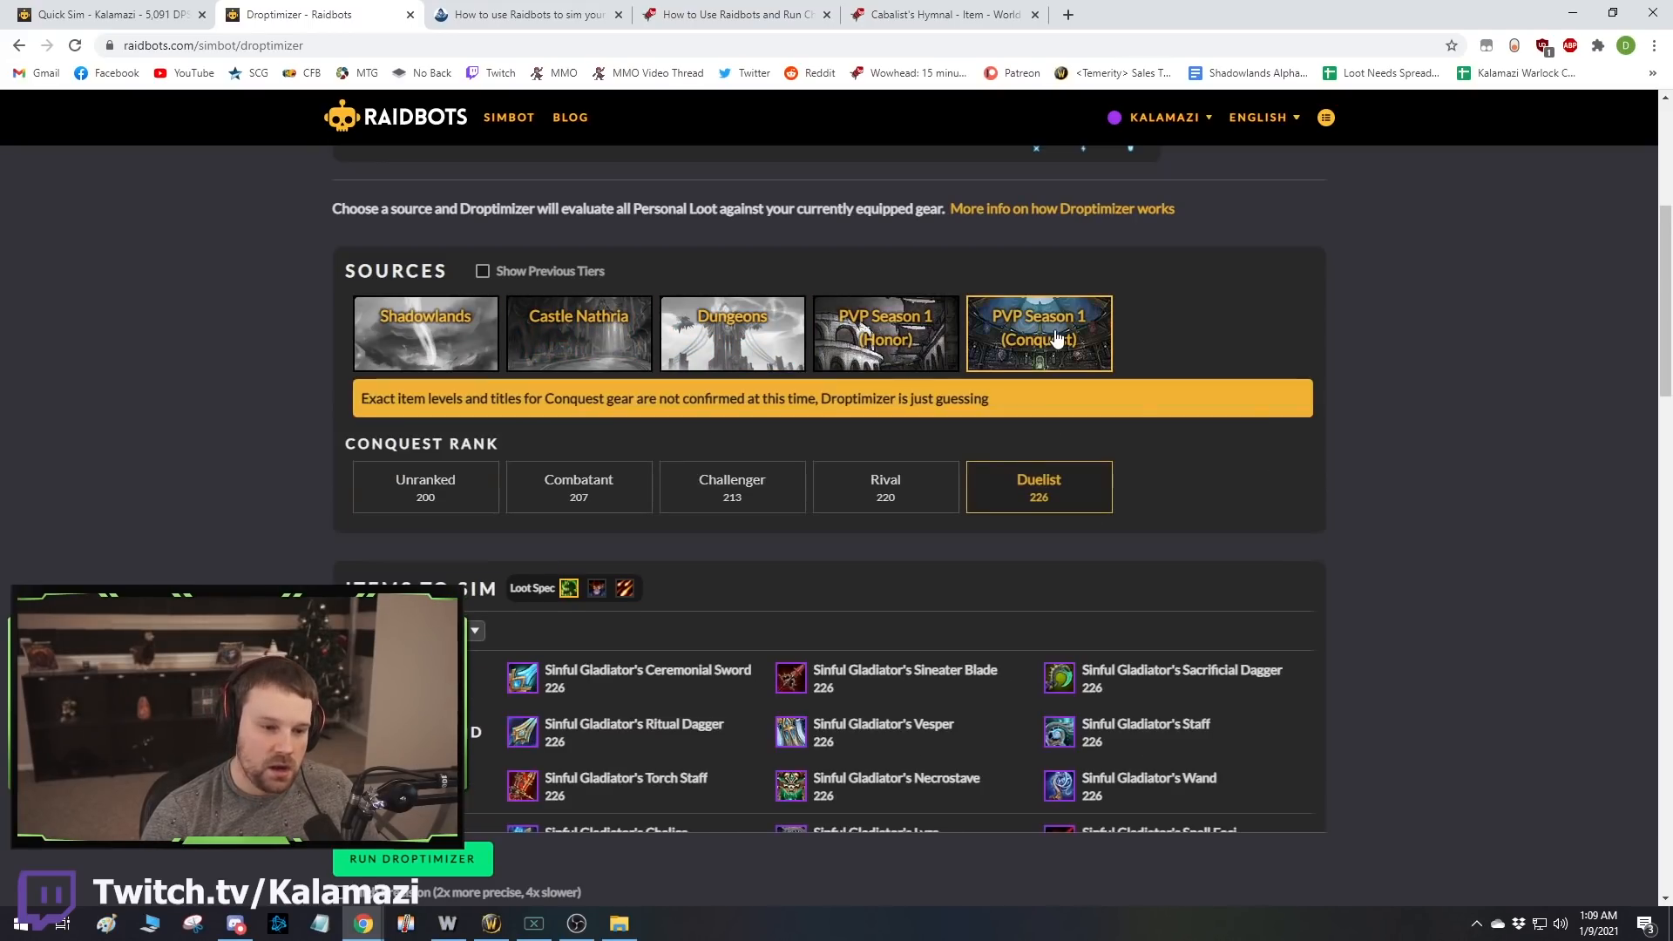
Set the loot source to Castle Nathria at Mythic raid difficulty and review the items to sim for each slot.
click(612, 349)
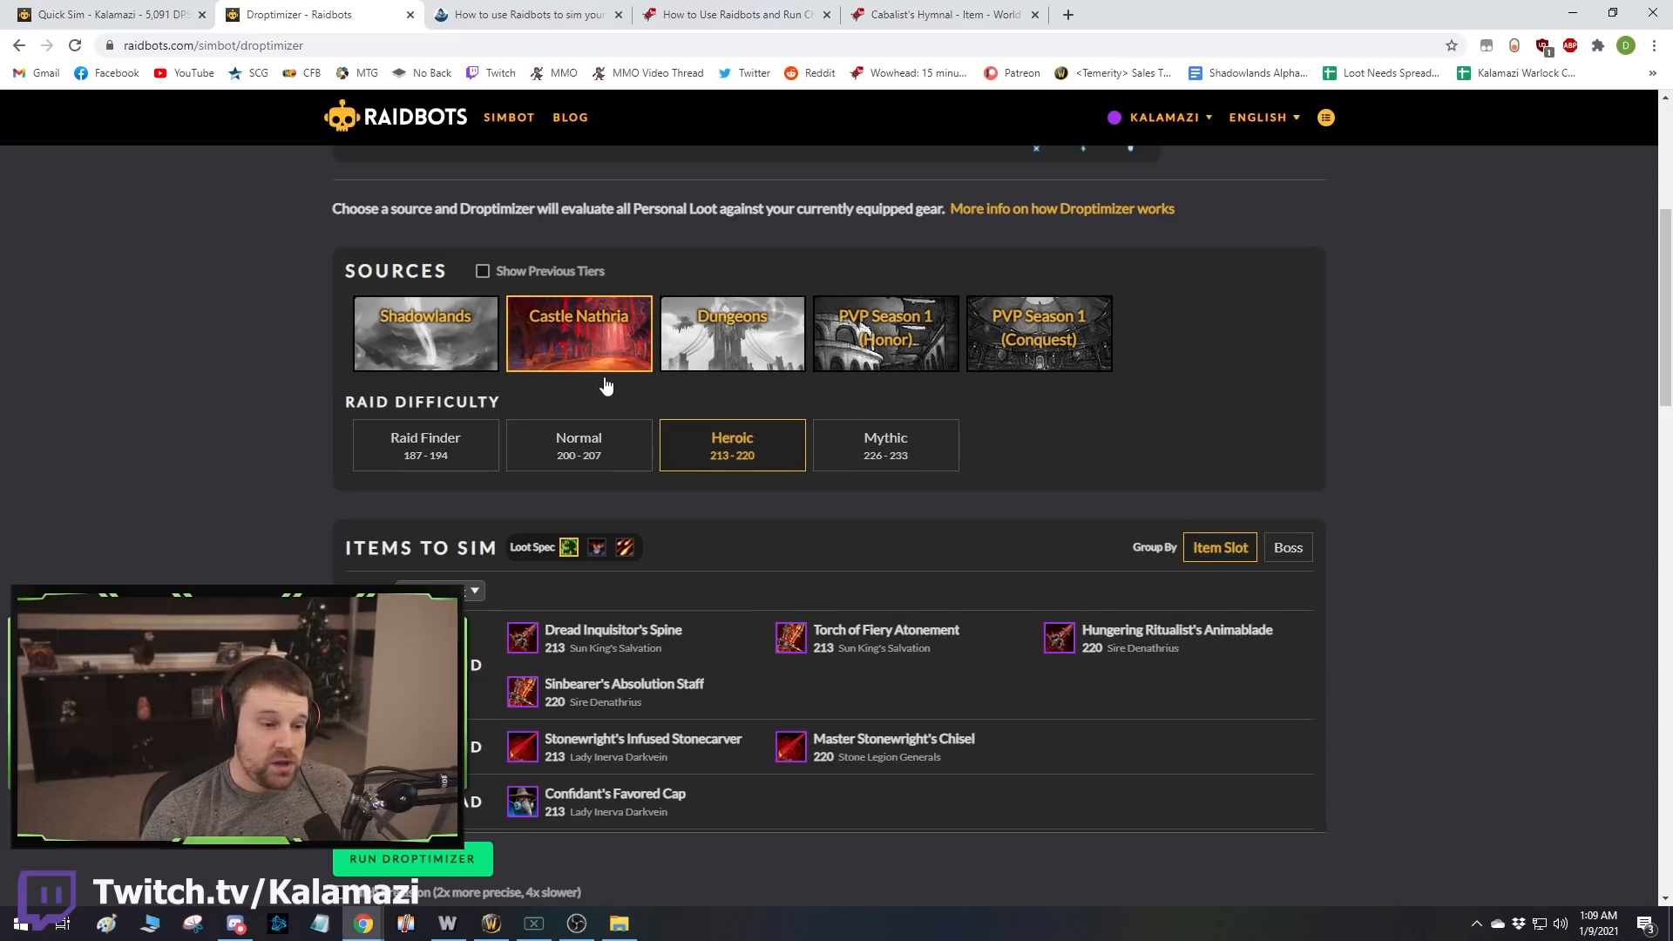
scroll(605, 384, down, 1)
click(430, 370)
click(587, 360)
click(716, 358)
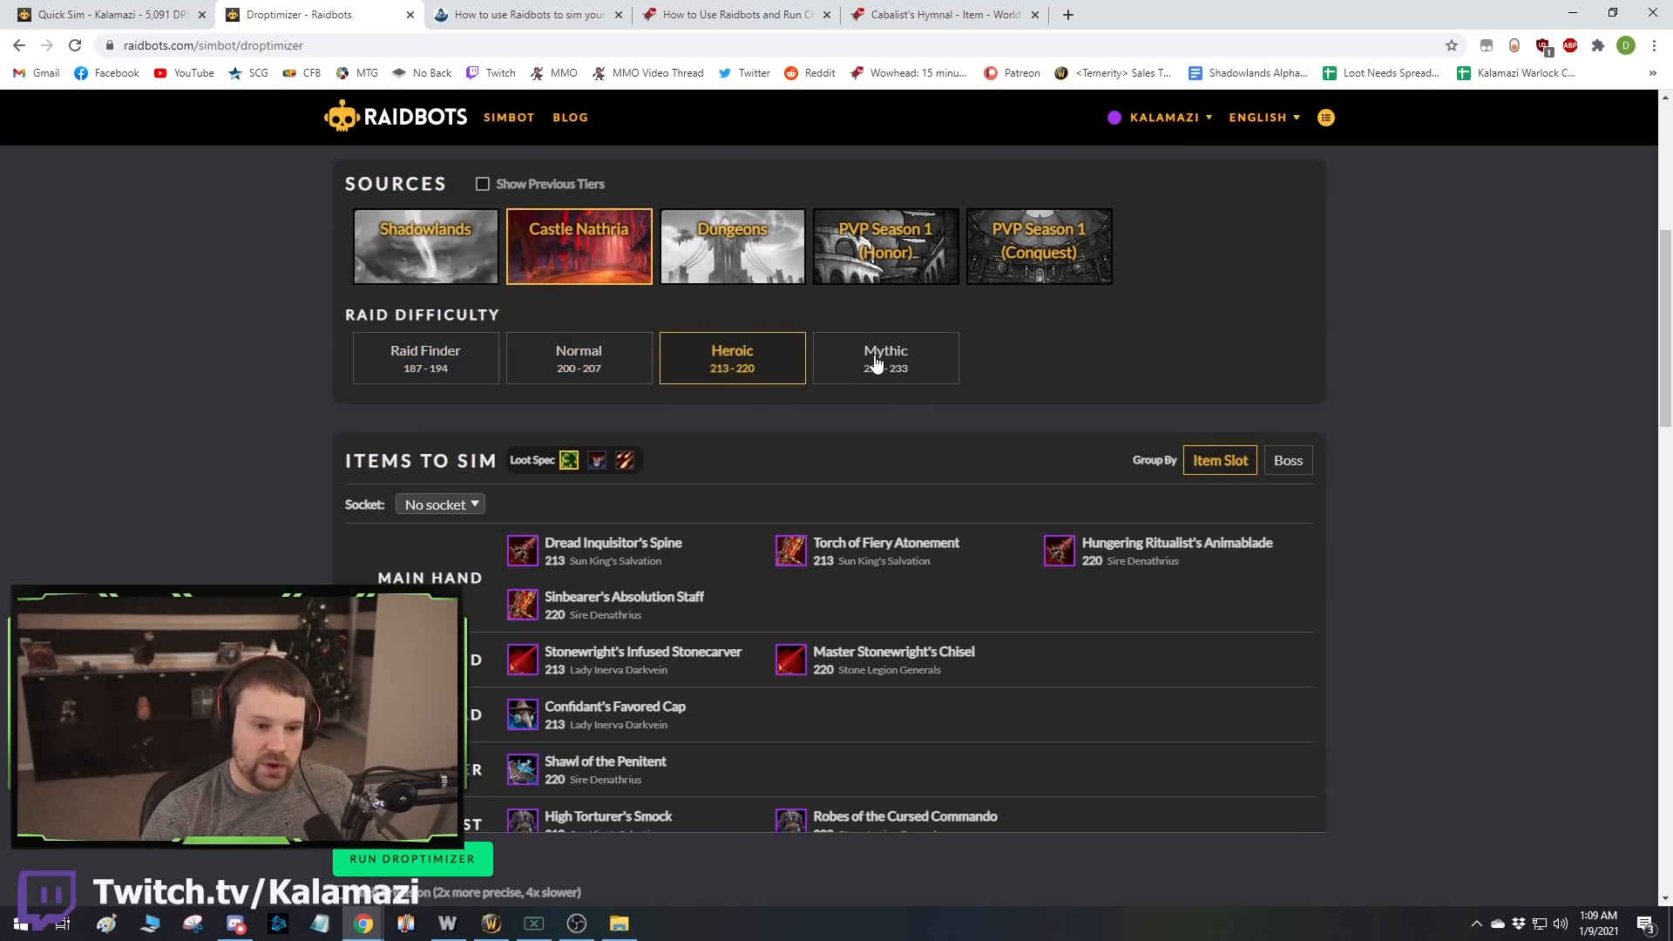
click(885, 353)
scroll(940, 431, down, 2)
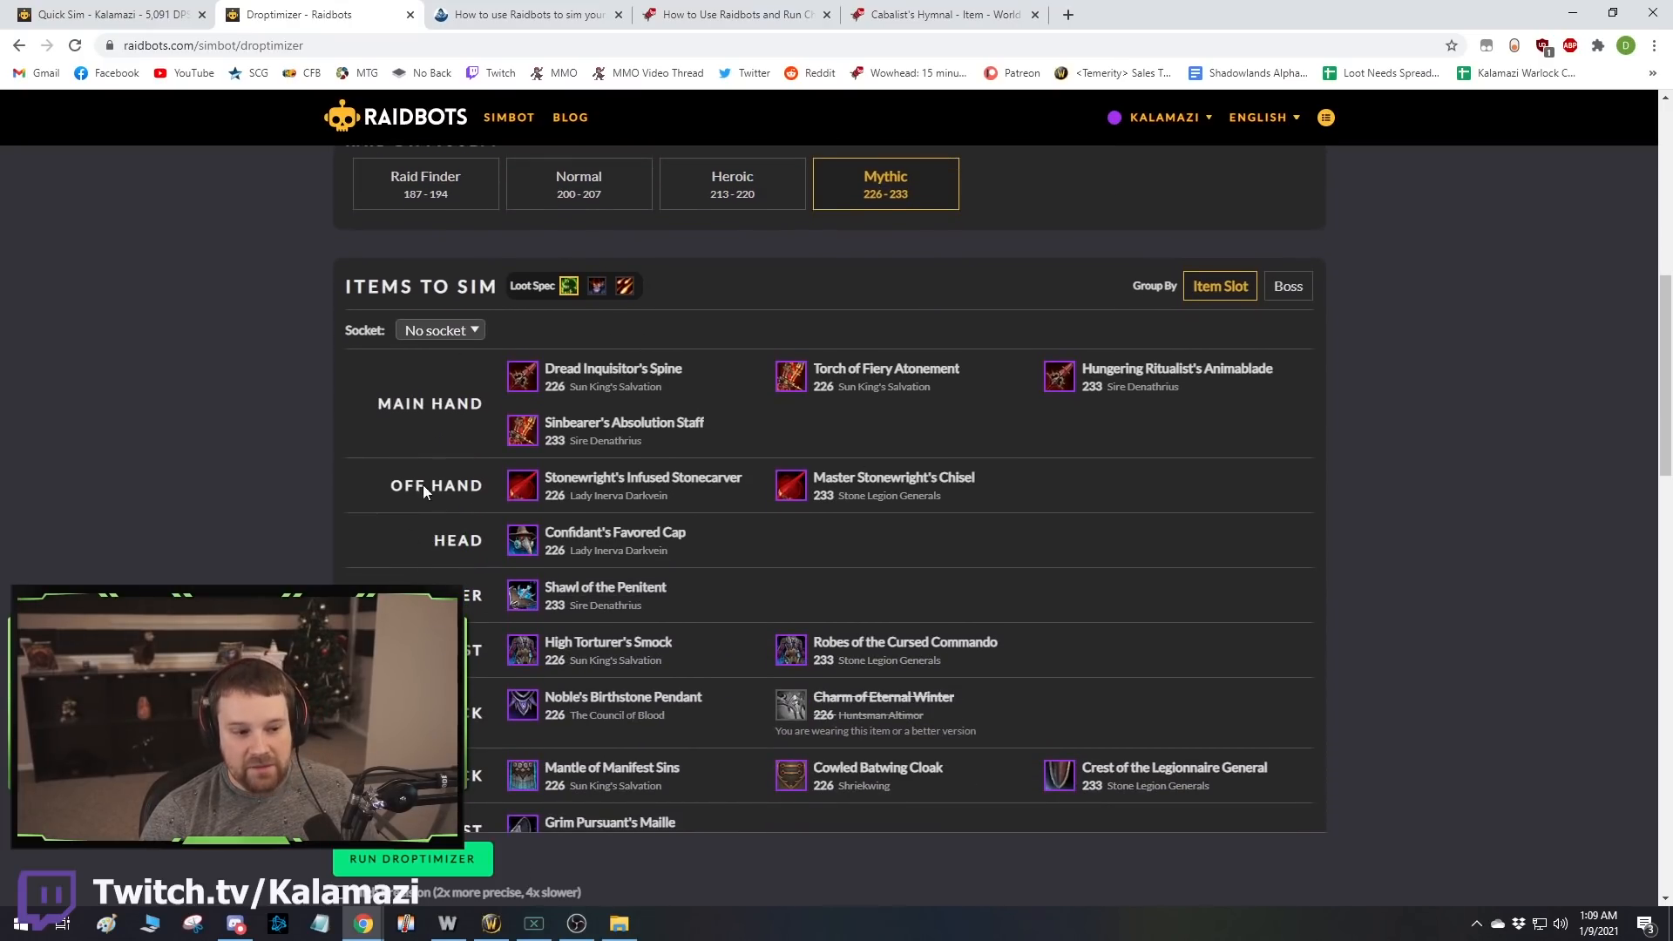
scroll(906, 567, down, 2)
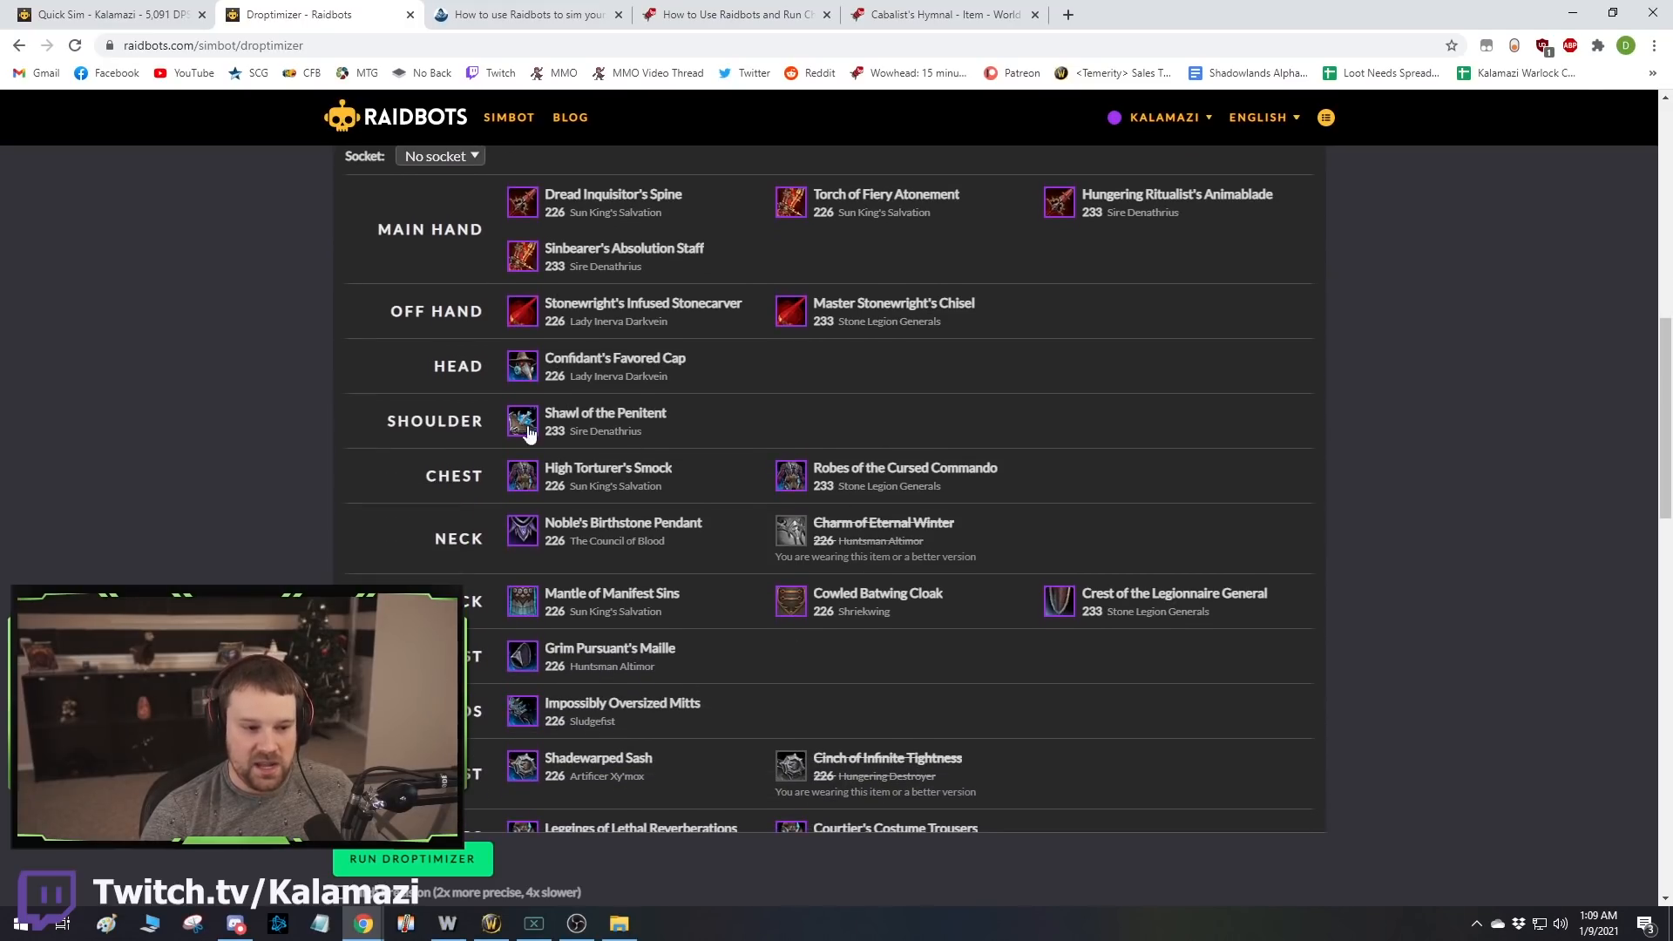
scroll(906, 571, down, 5)
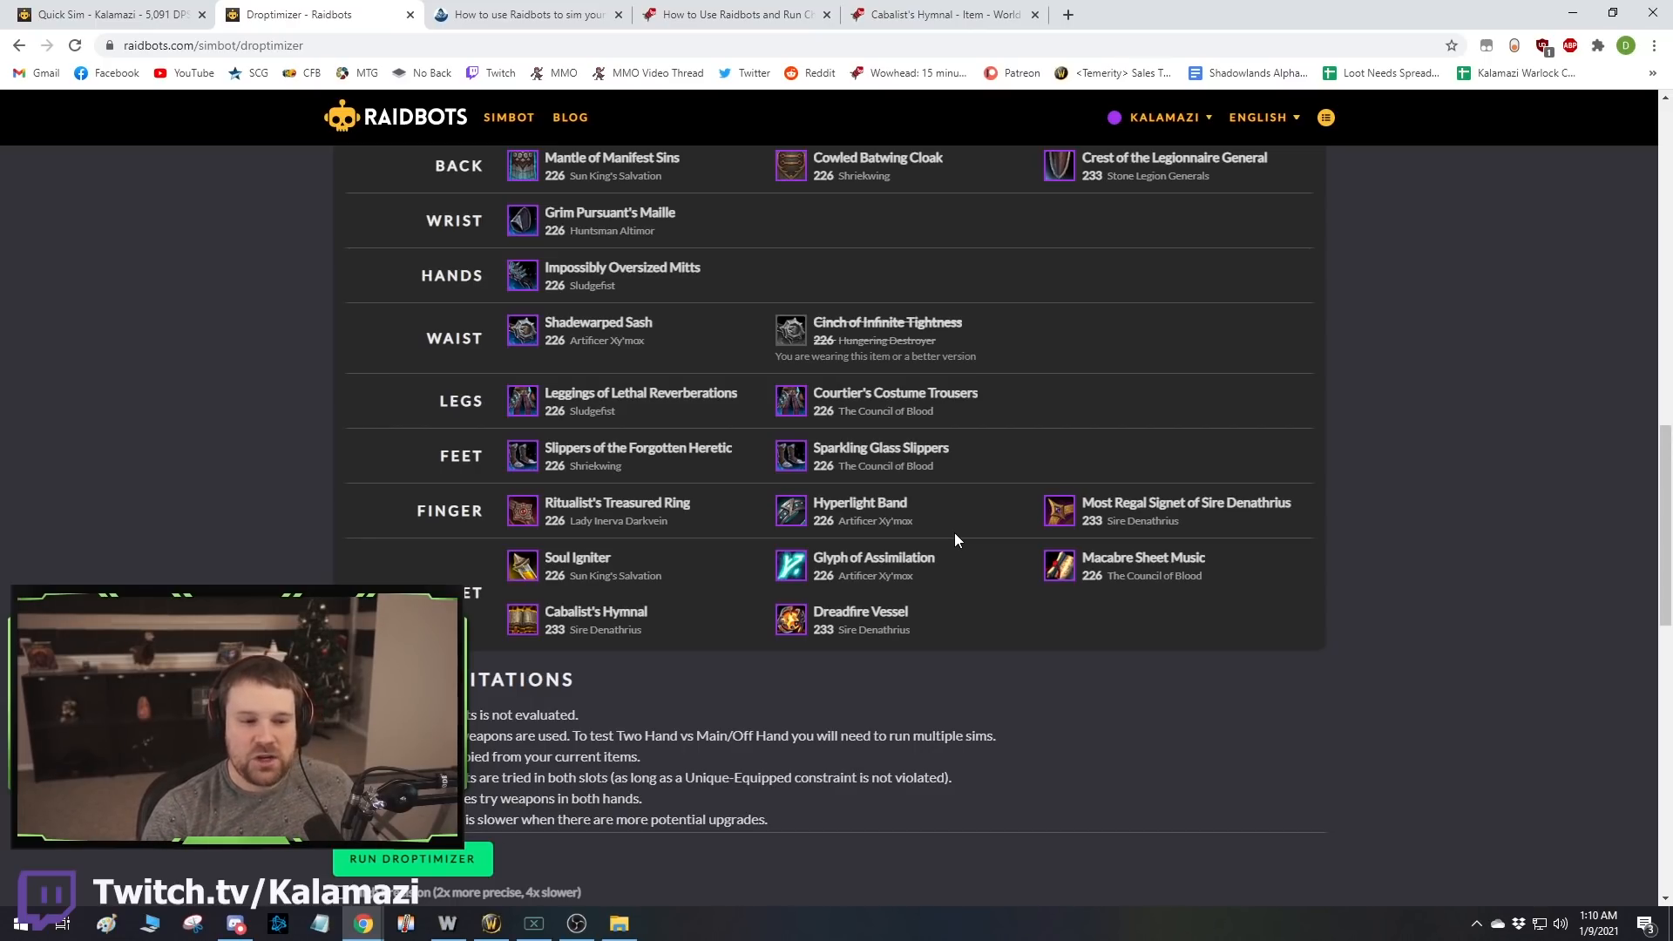
scroll(954, 531, up, 8)
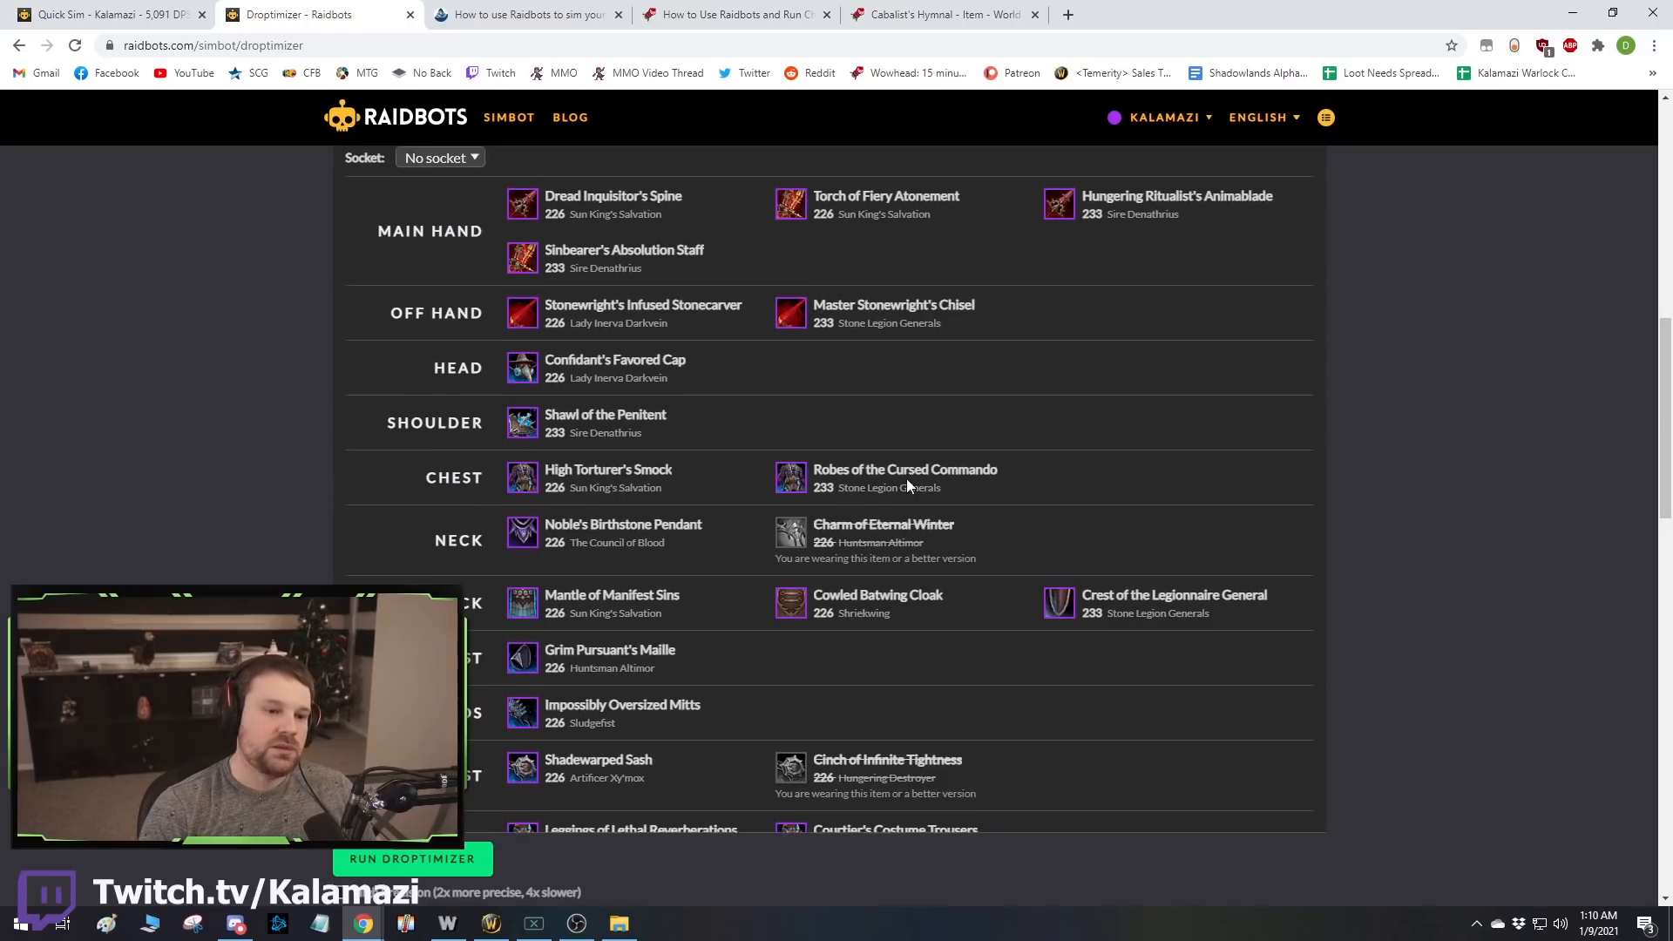
Check the raid difficulty and the default simulation options, and run the Droptimizer for Castle Nathria Mythic.
scroll(863, 470, up, 1)
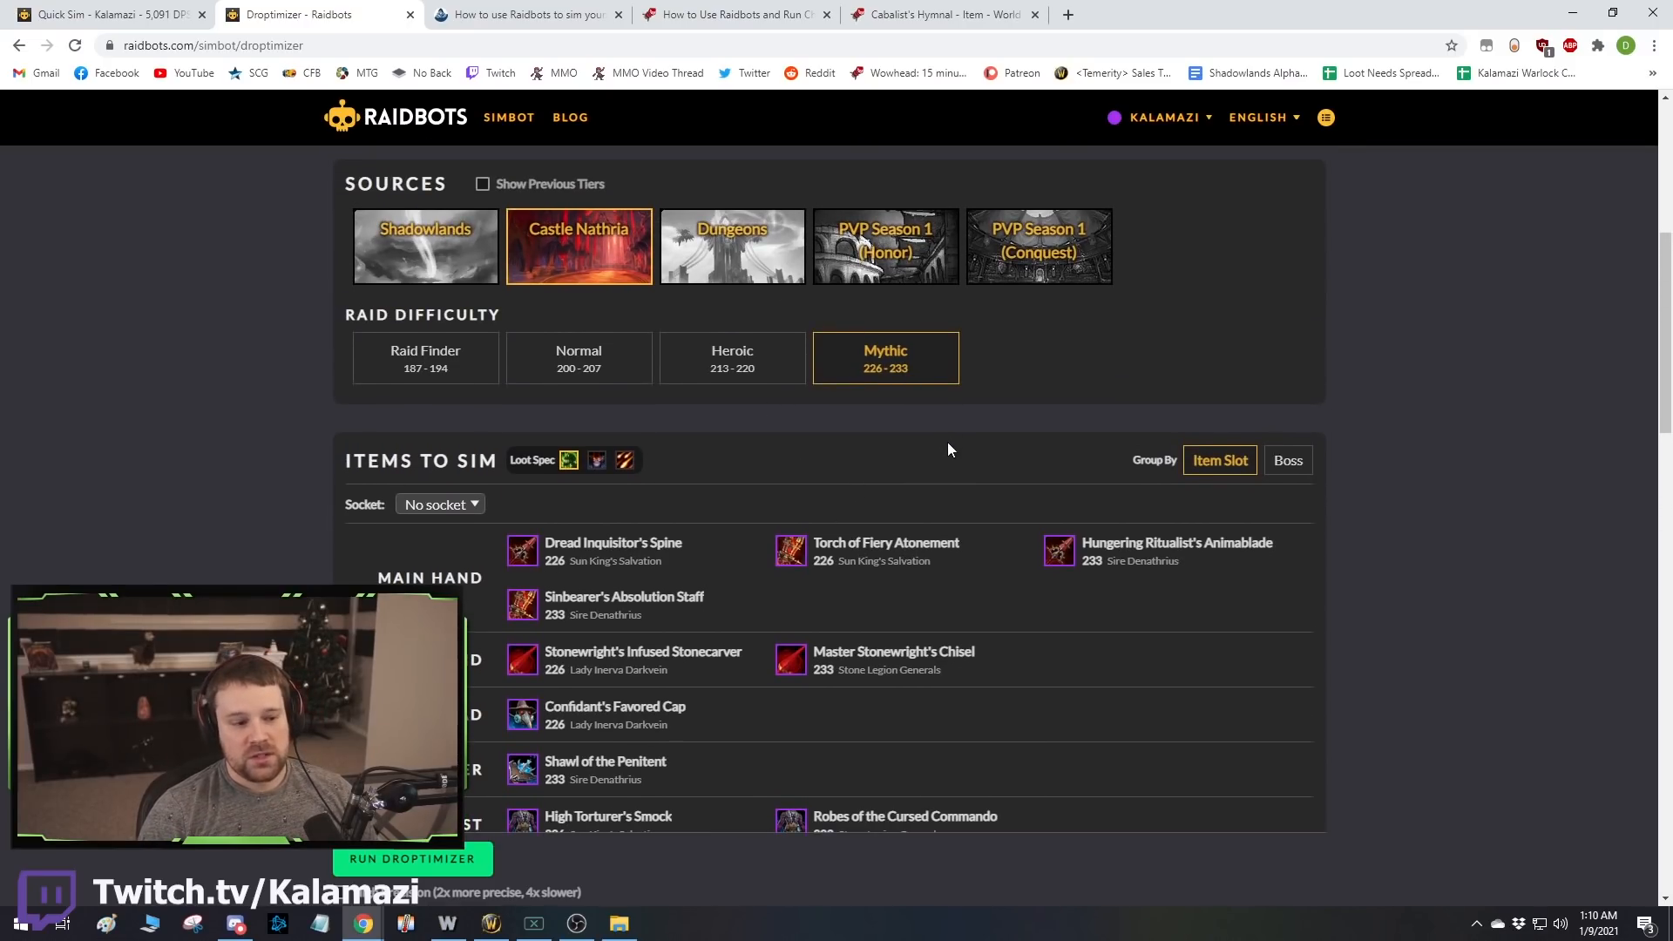
scroll(941, 393, up, 2)
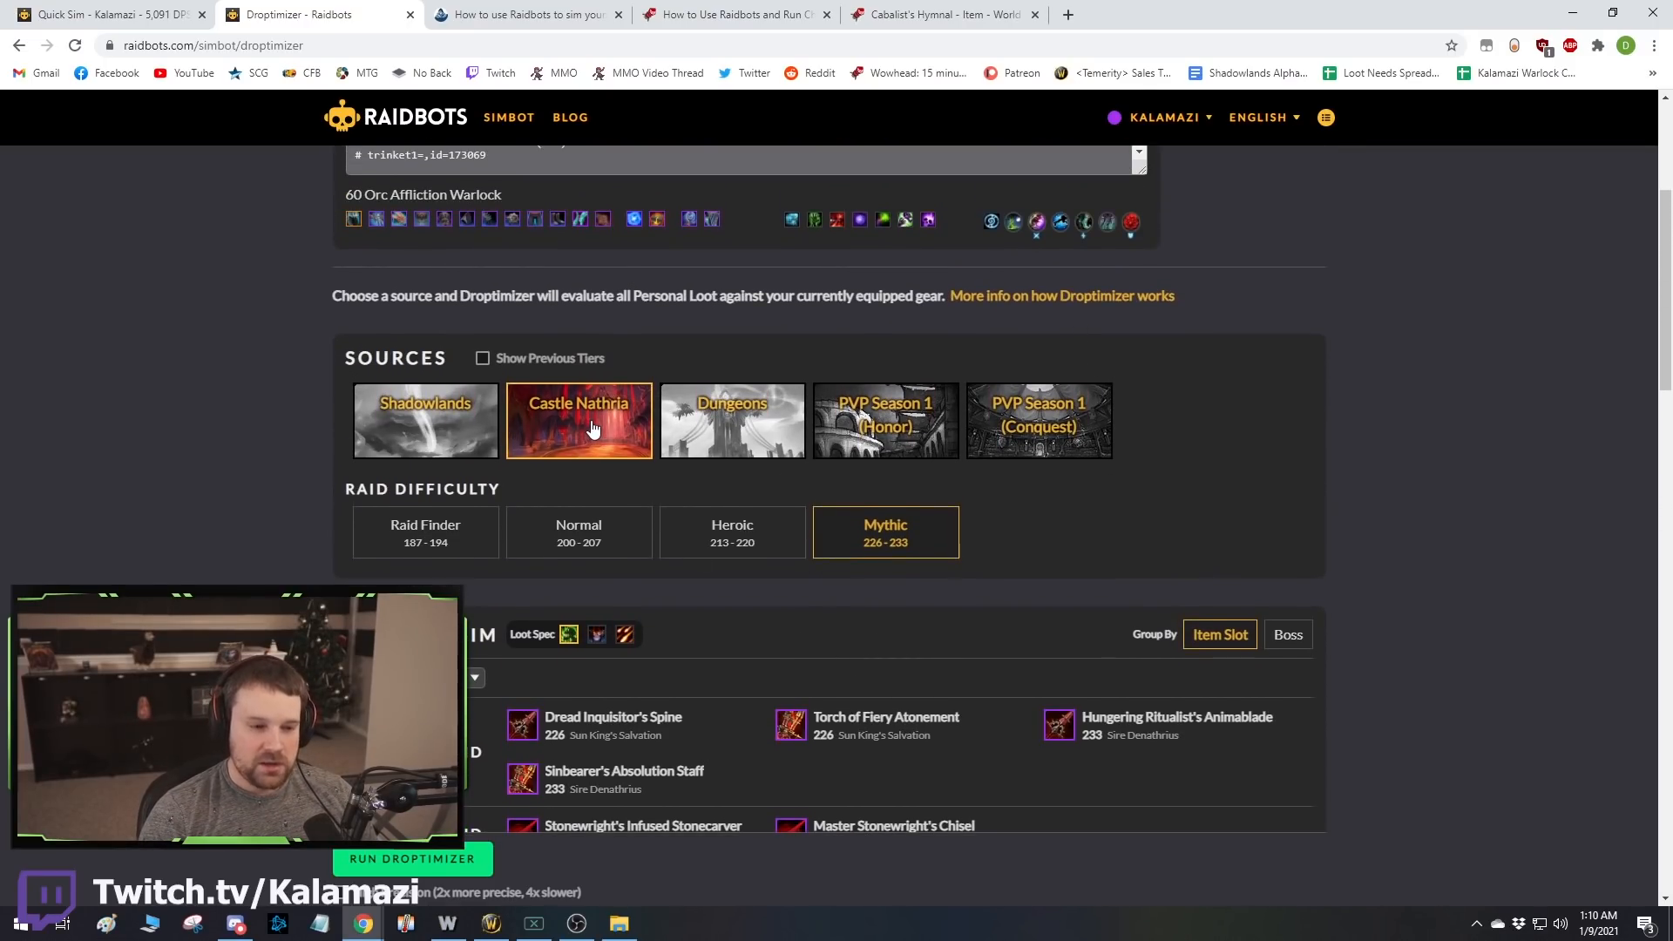
scroll(580, 438, down, 2)
scroll(982, 481, up, 2)
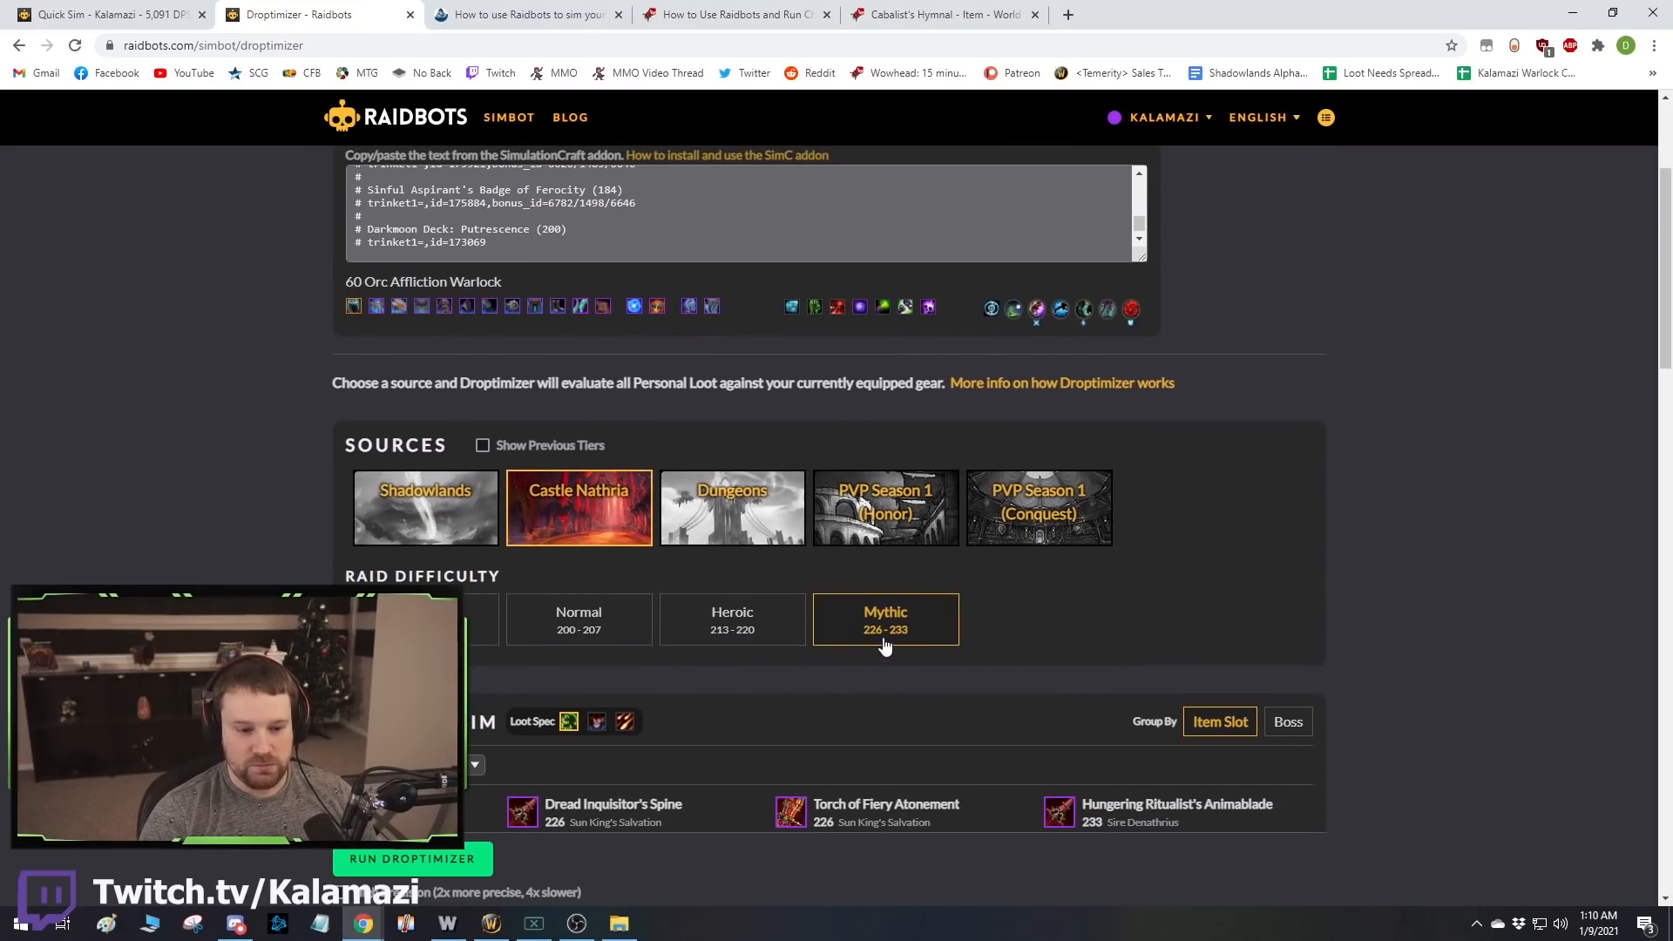
scroll(1263, 514, down, 10)
scroll(1220, 505, down, 7)
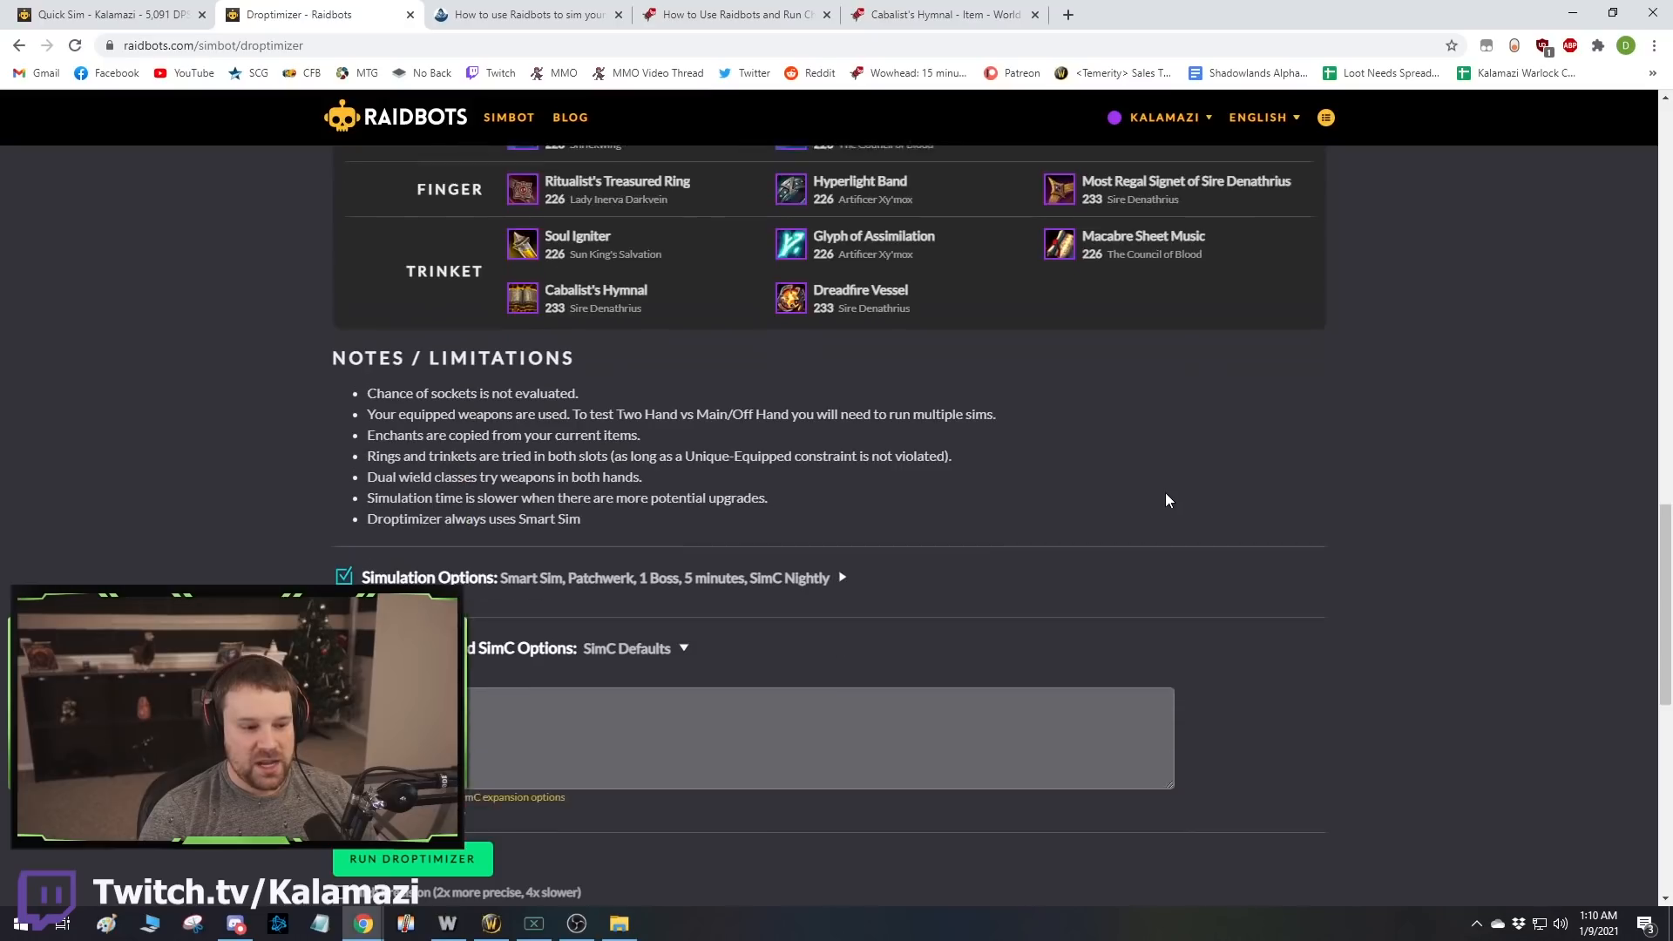
click(587, 462)
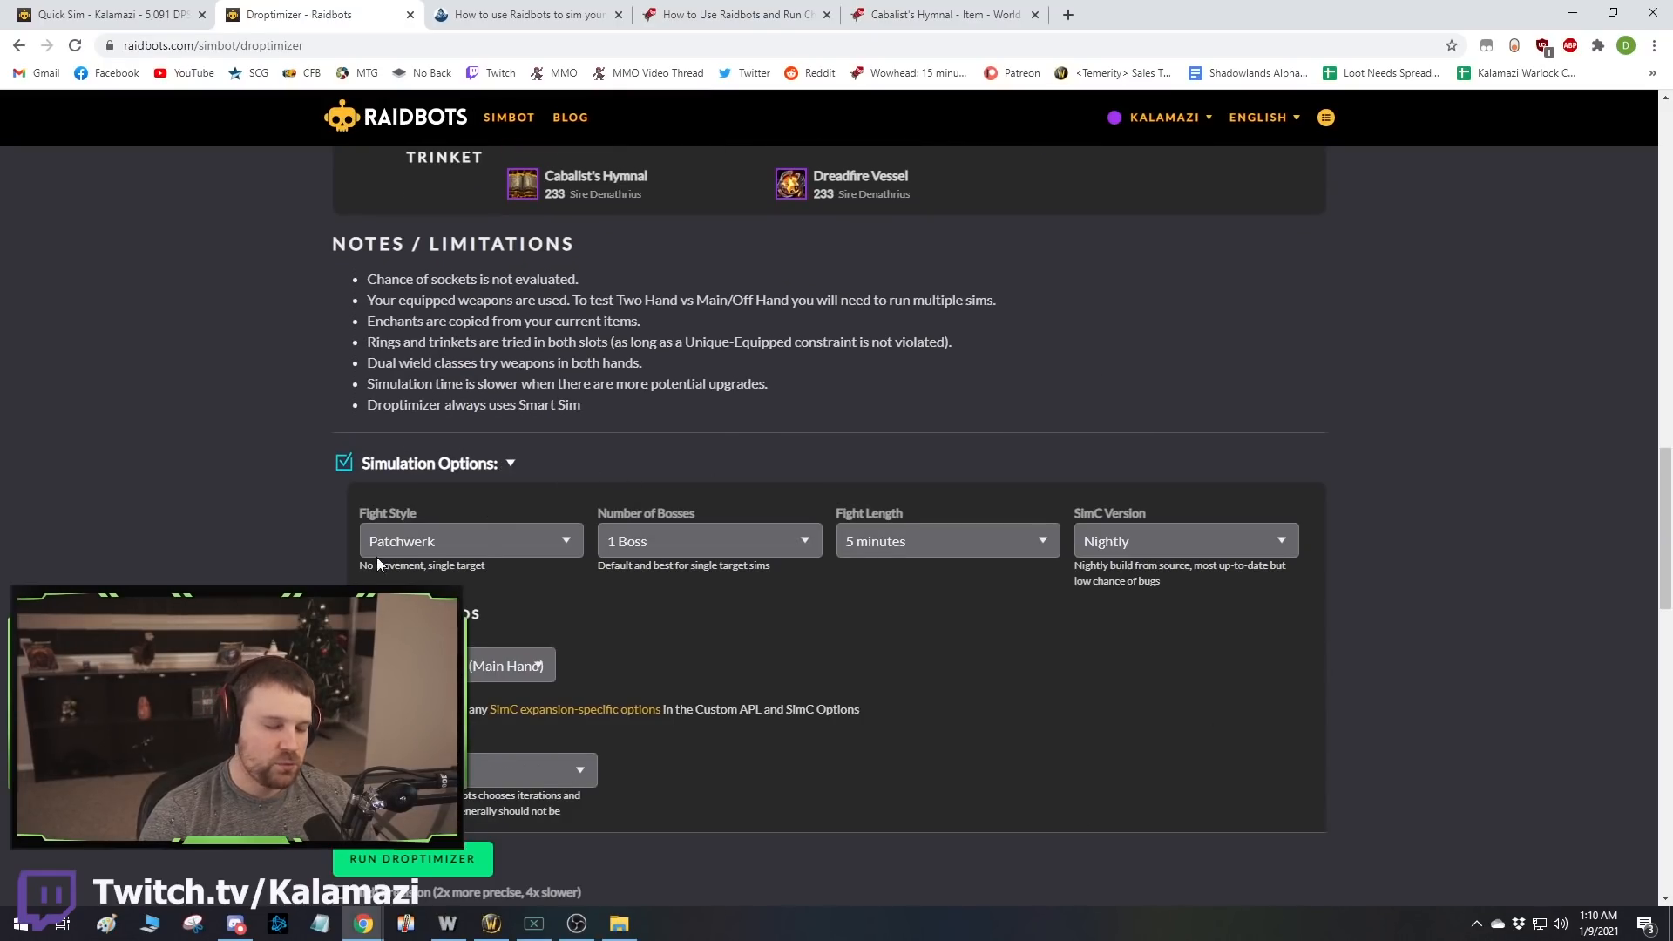
click(494, 457)
scroll(744, 483, down, 3)
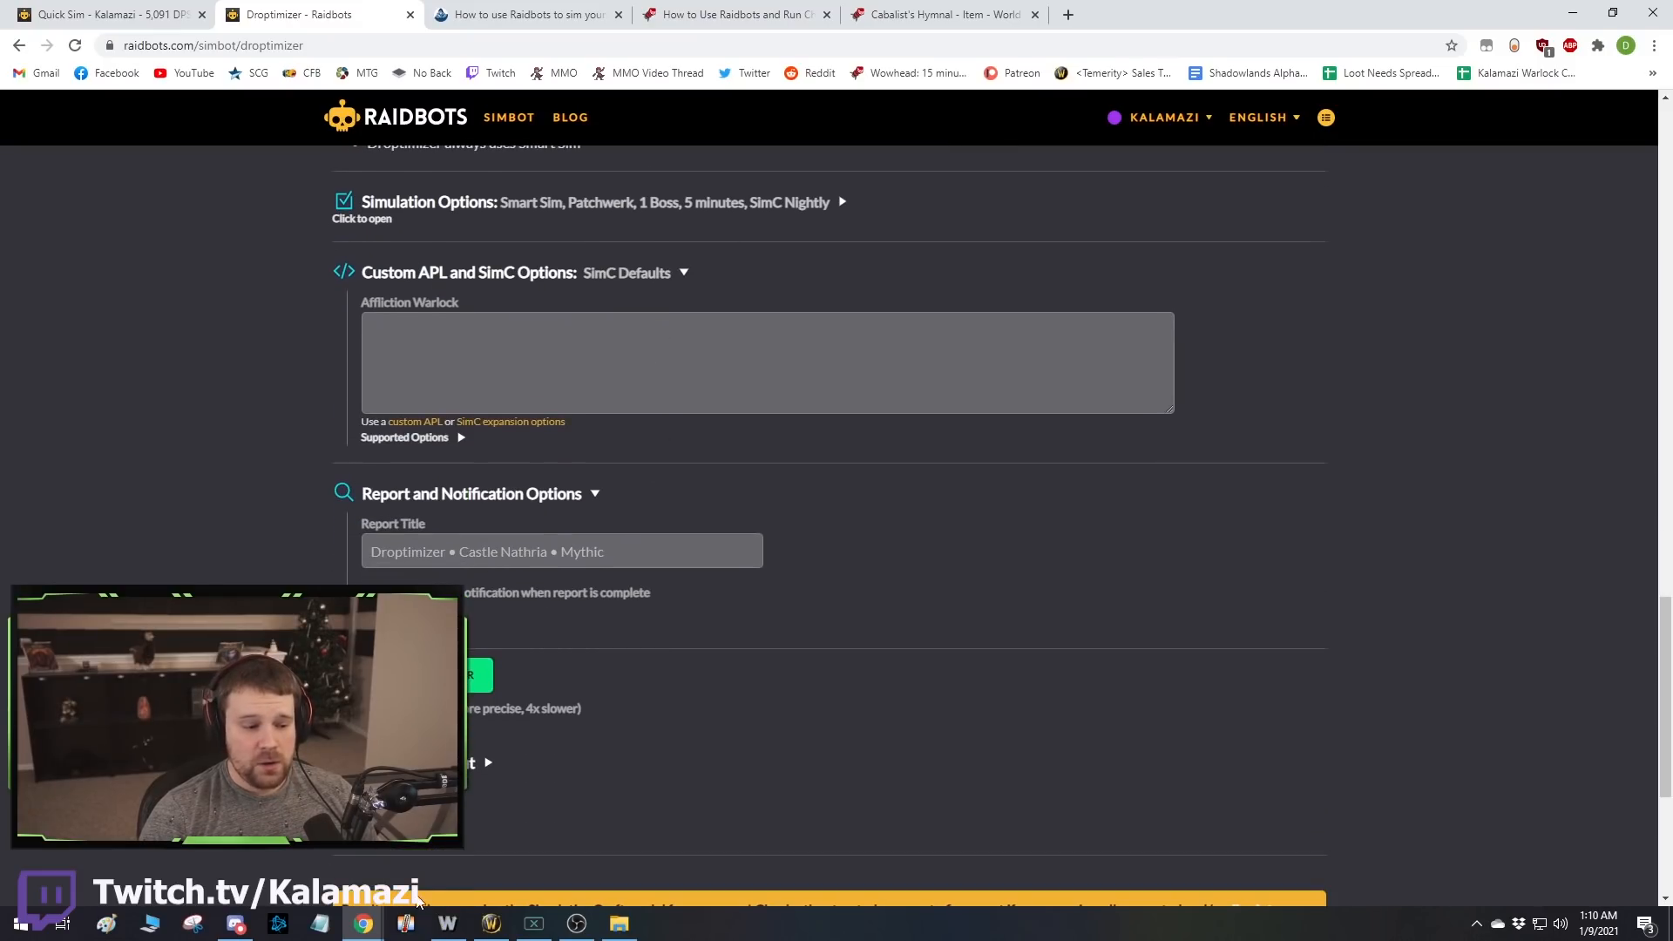
click(479, 676)
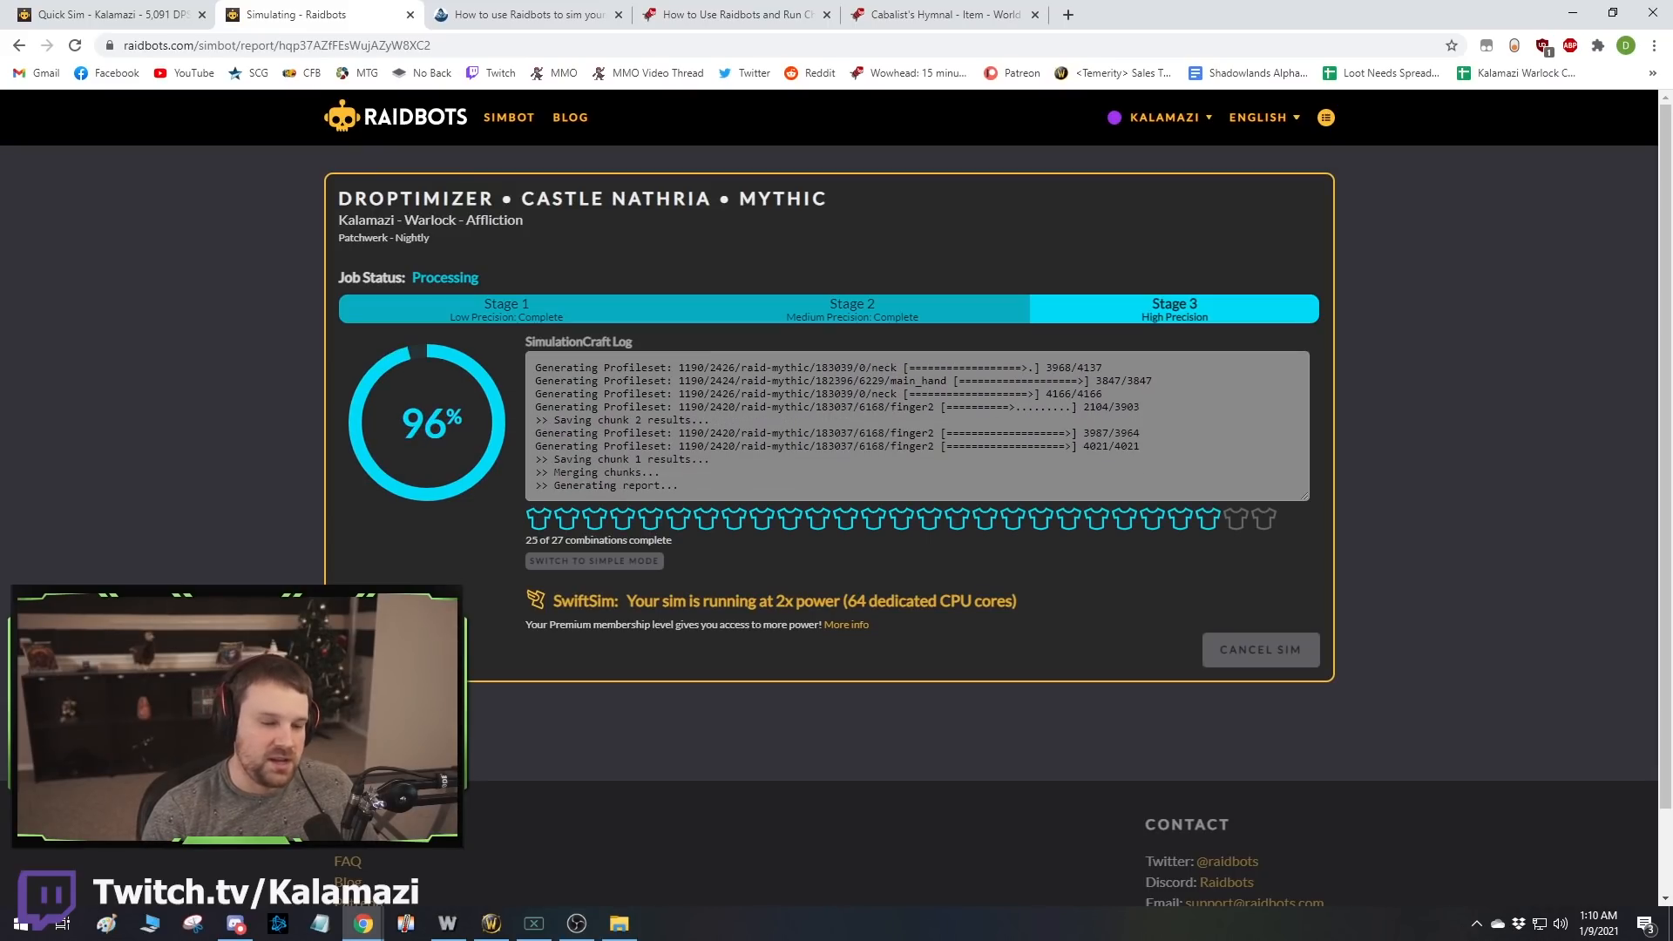
Examine the Castle Nathria boss summary, comparing each boss's item upgrades, expected value, best drop and priority.
scroll(645, 505, down, 1)
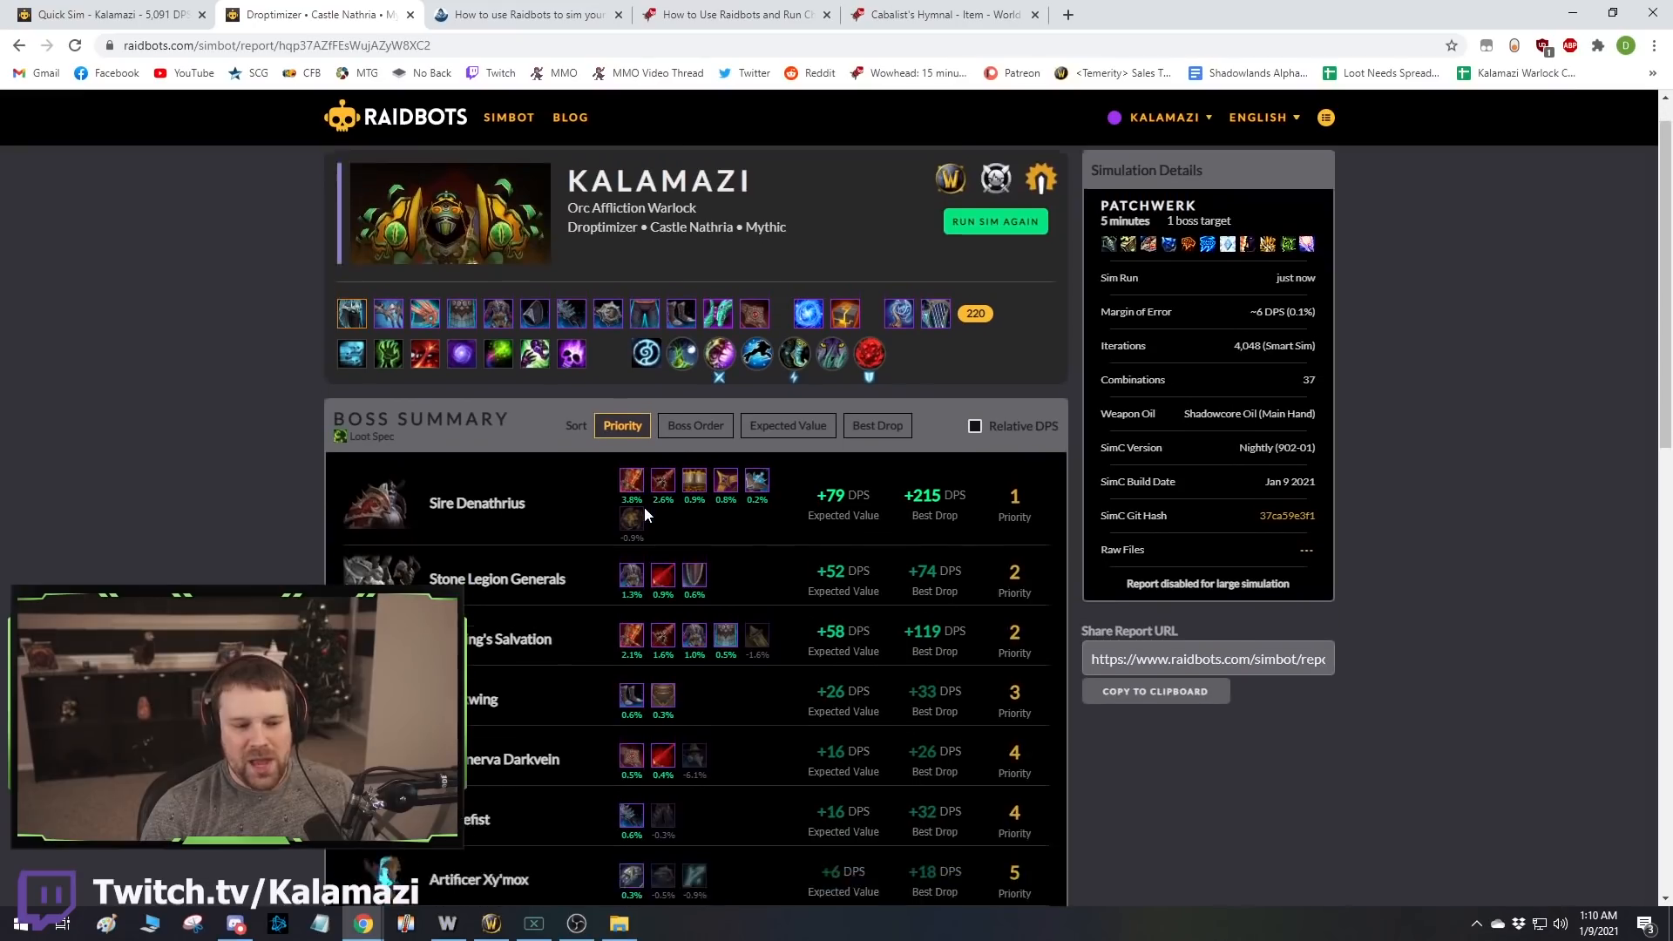
scroll(189, 483, up, 1)
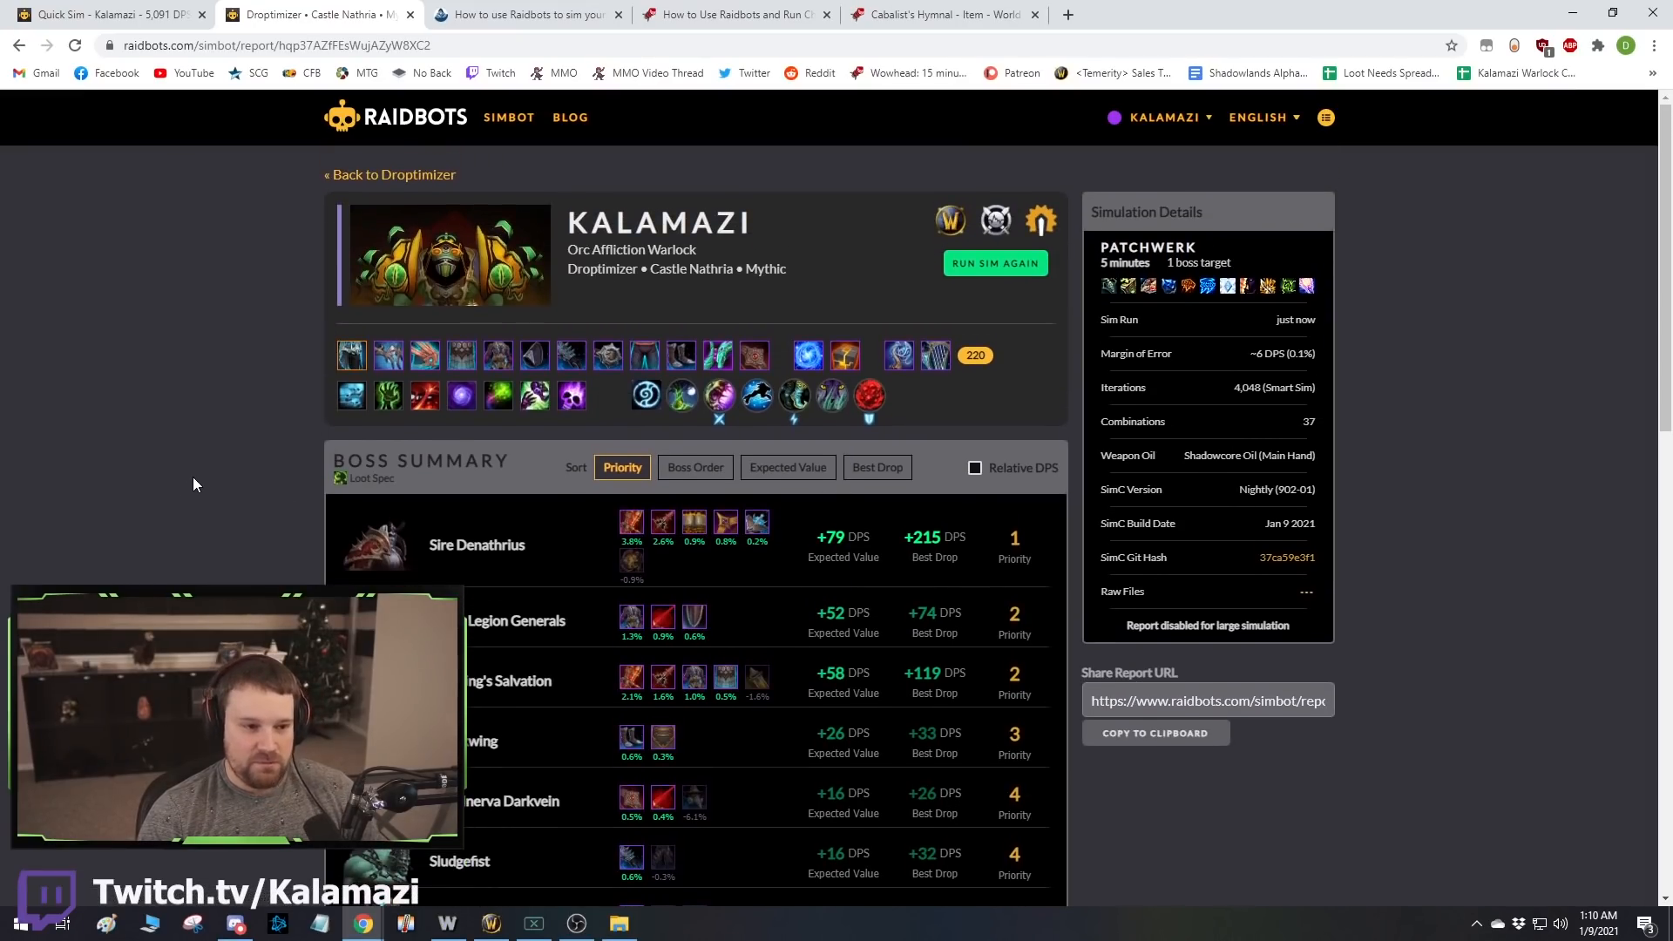
scroll(279, 419, down, 1)
mouse_move(630, 438)
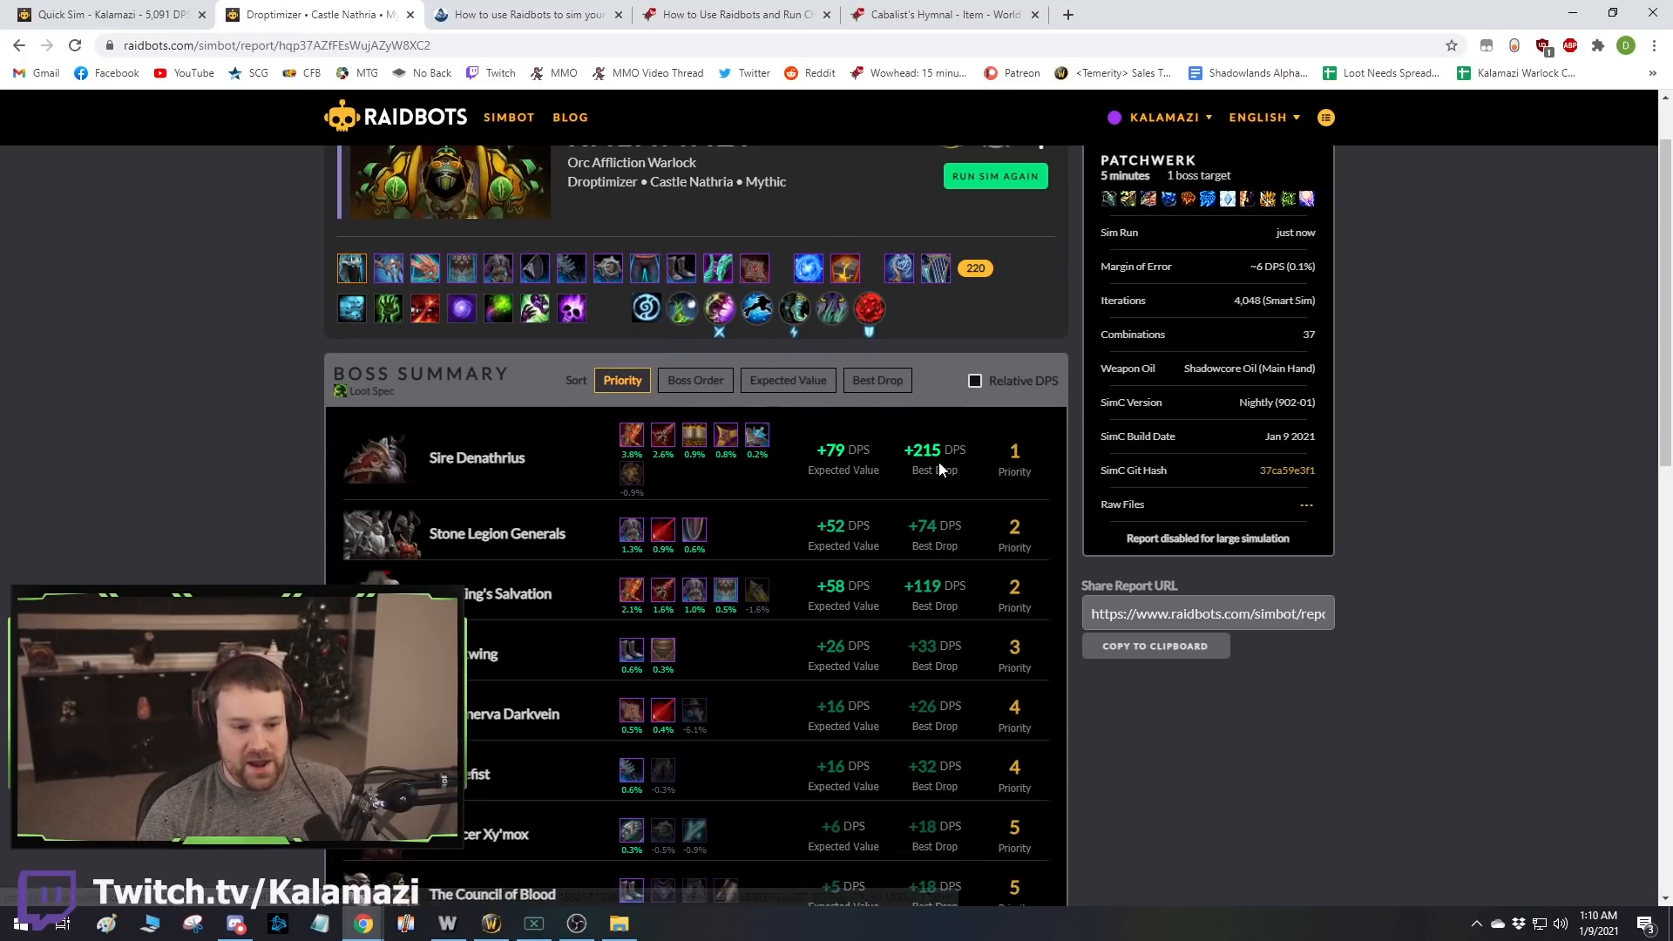
scroll(899, 461, down, 1)
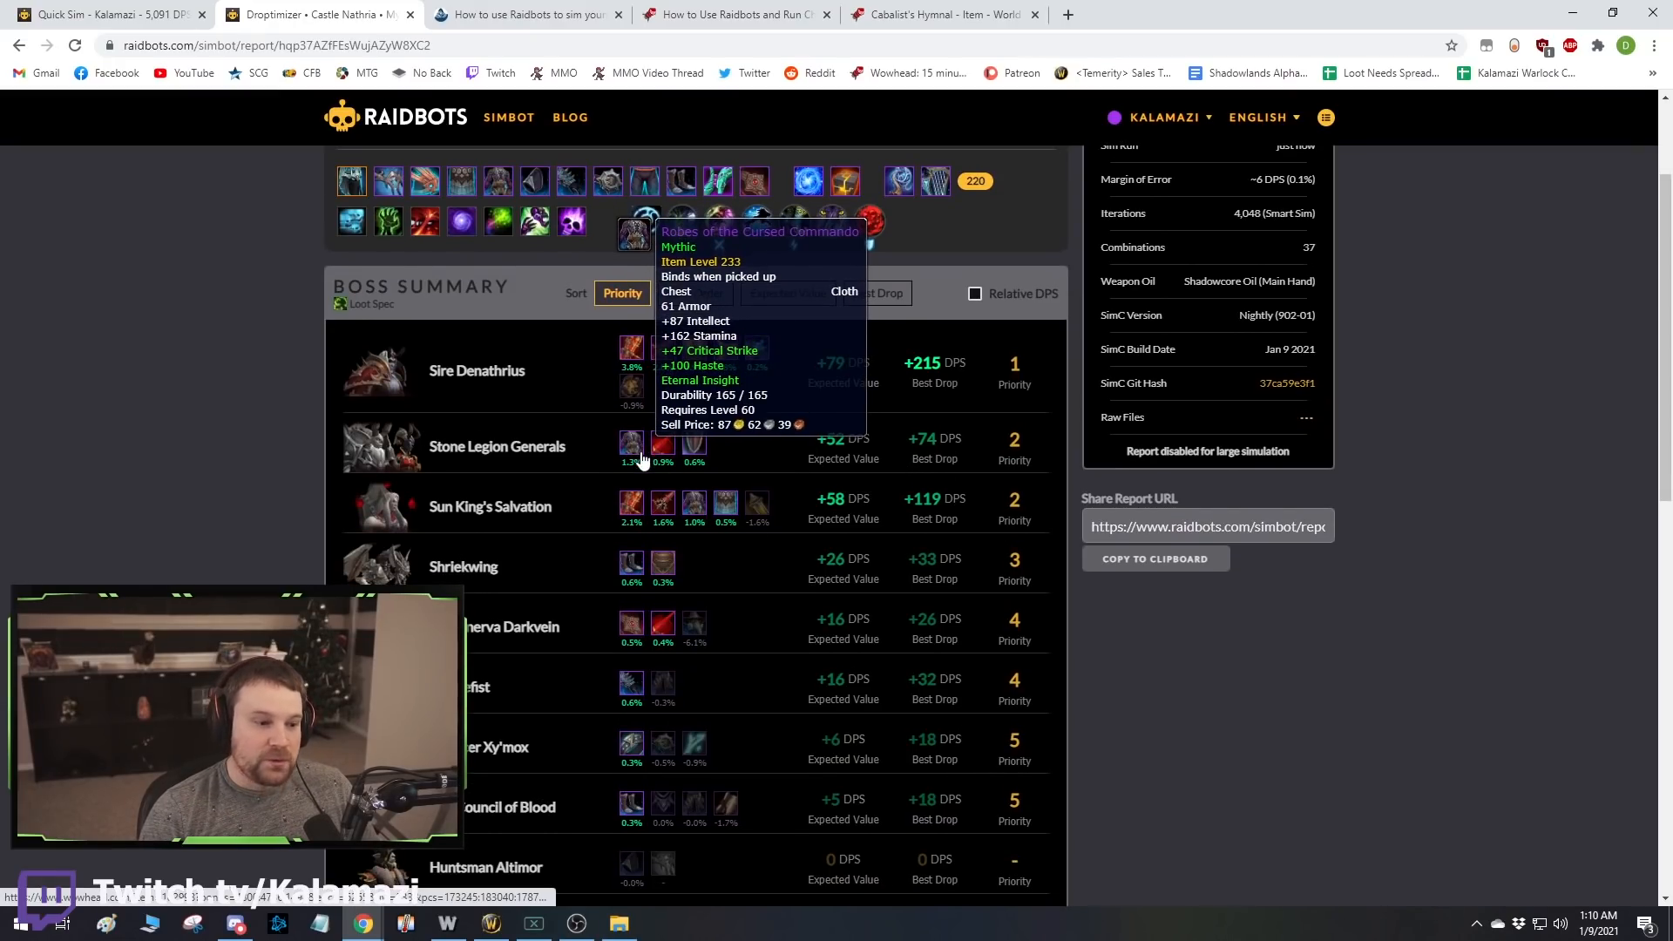
mouse_move(637, 508)
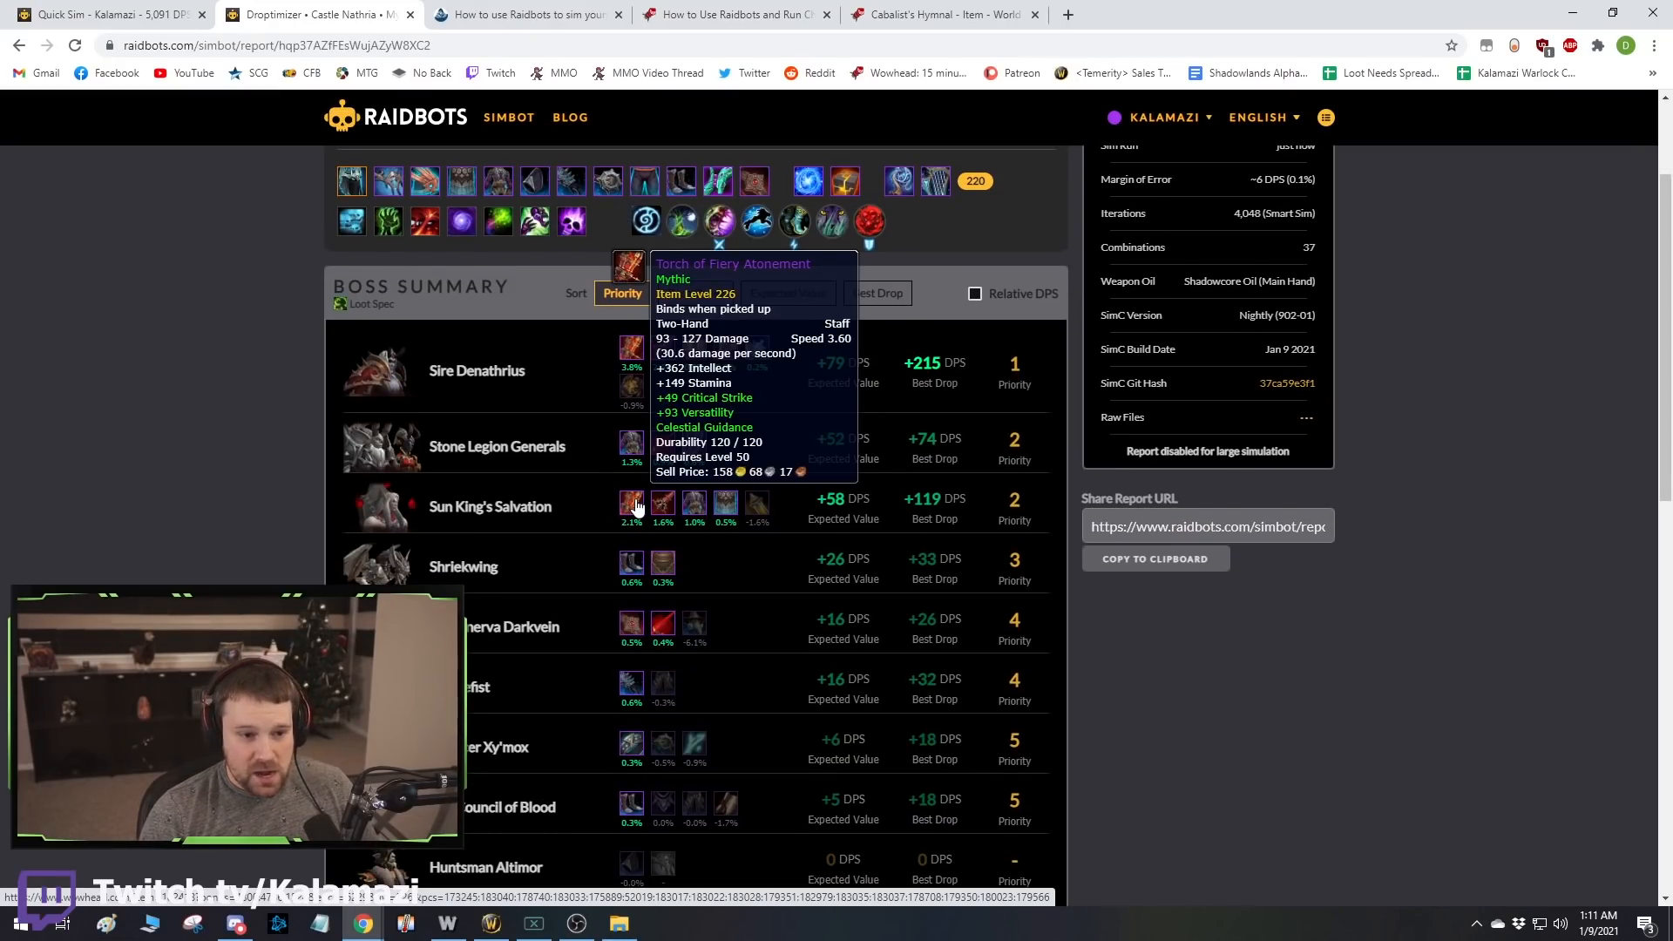
mouse_move(631, 564)
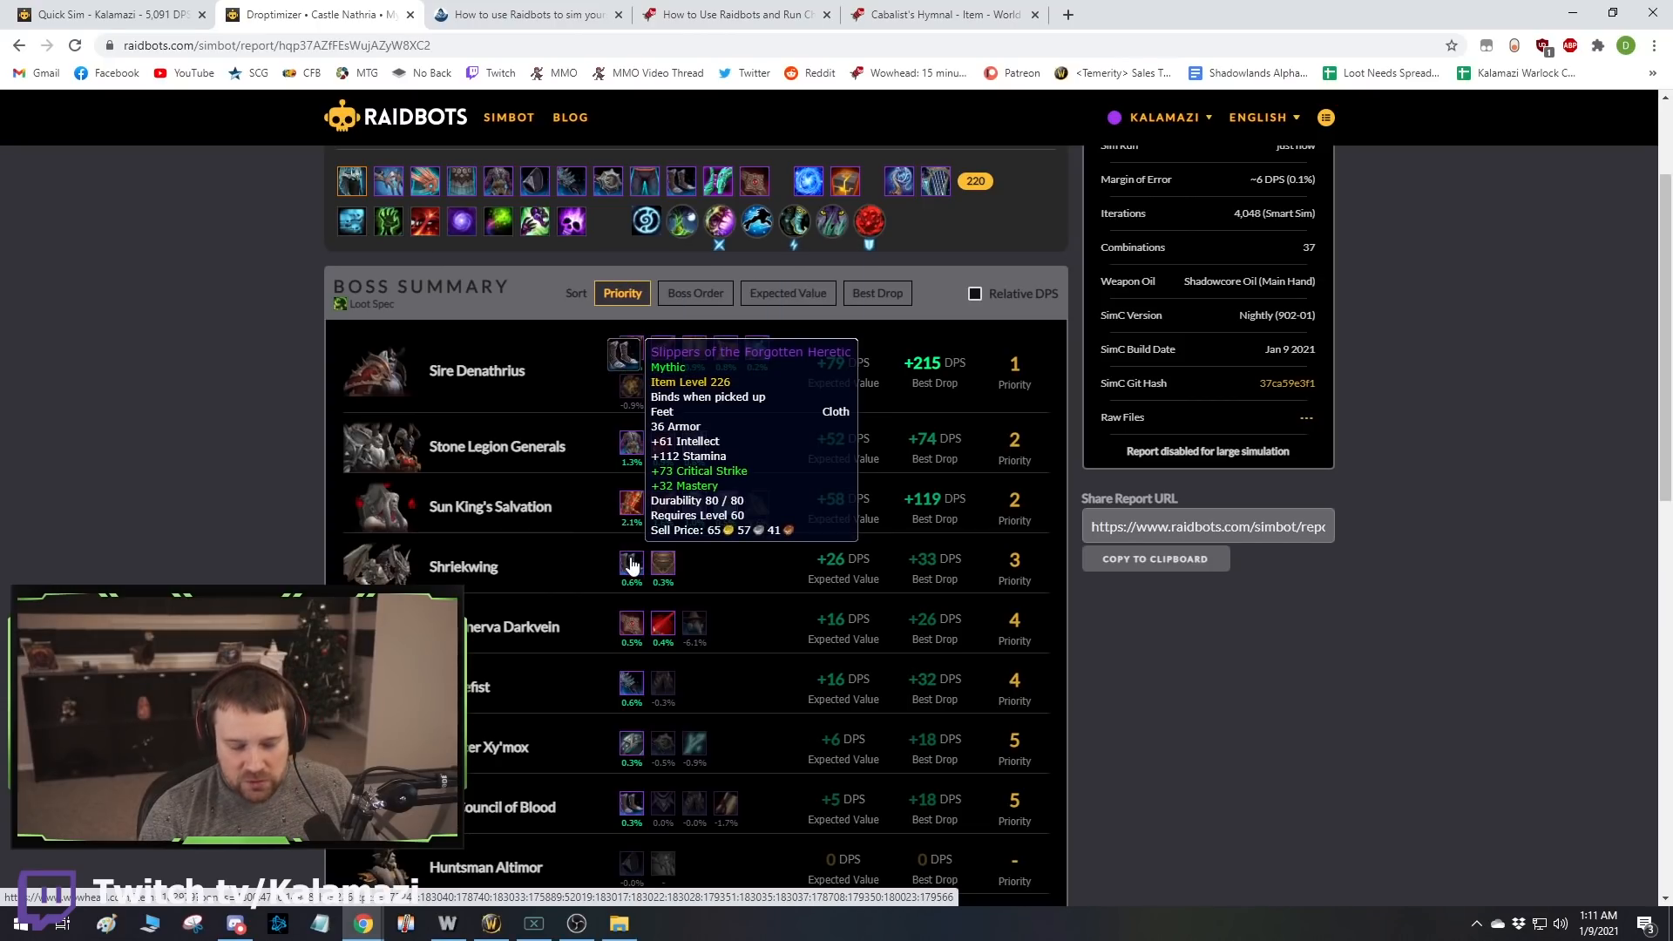
mouse_move(661, 637)
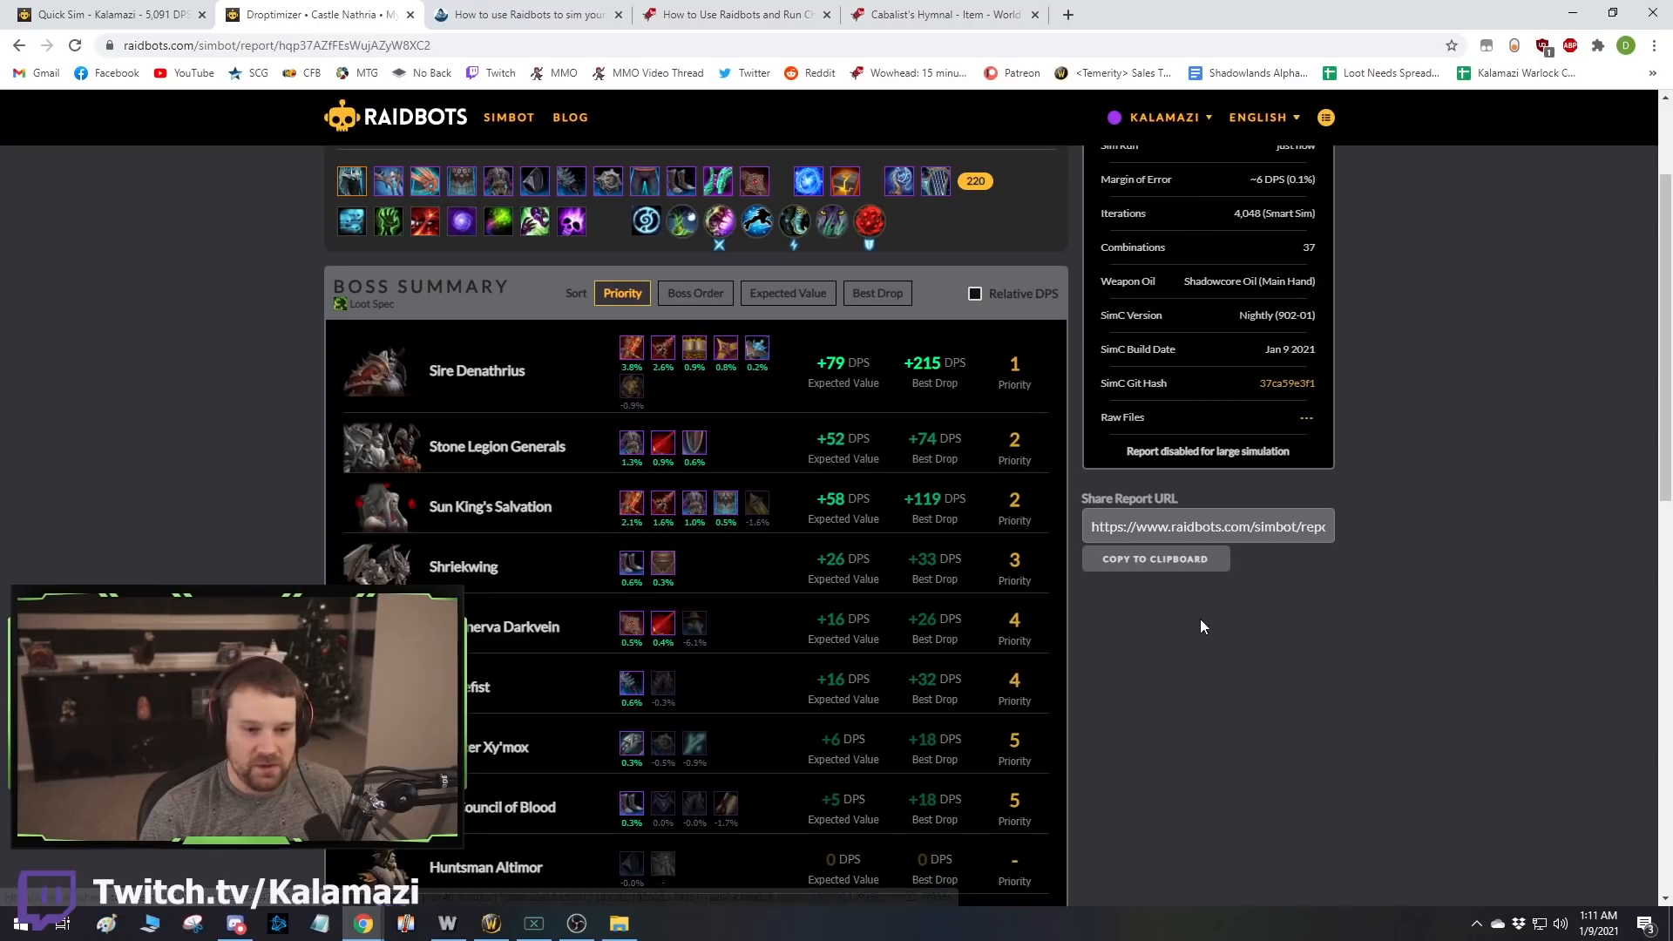
scroll(1194, 579, down, 1)
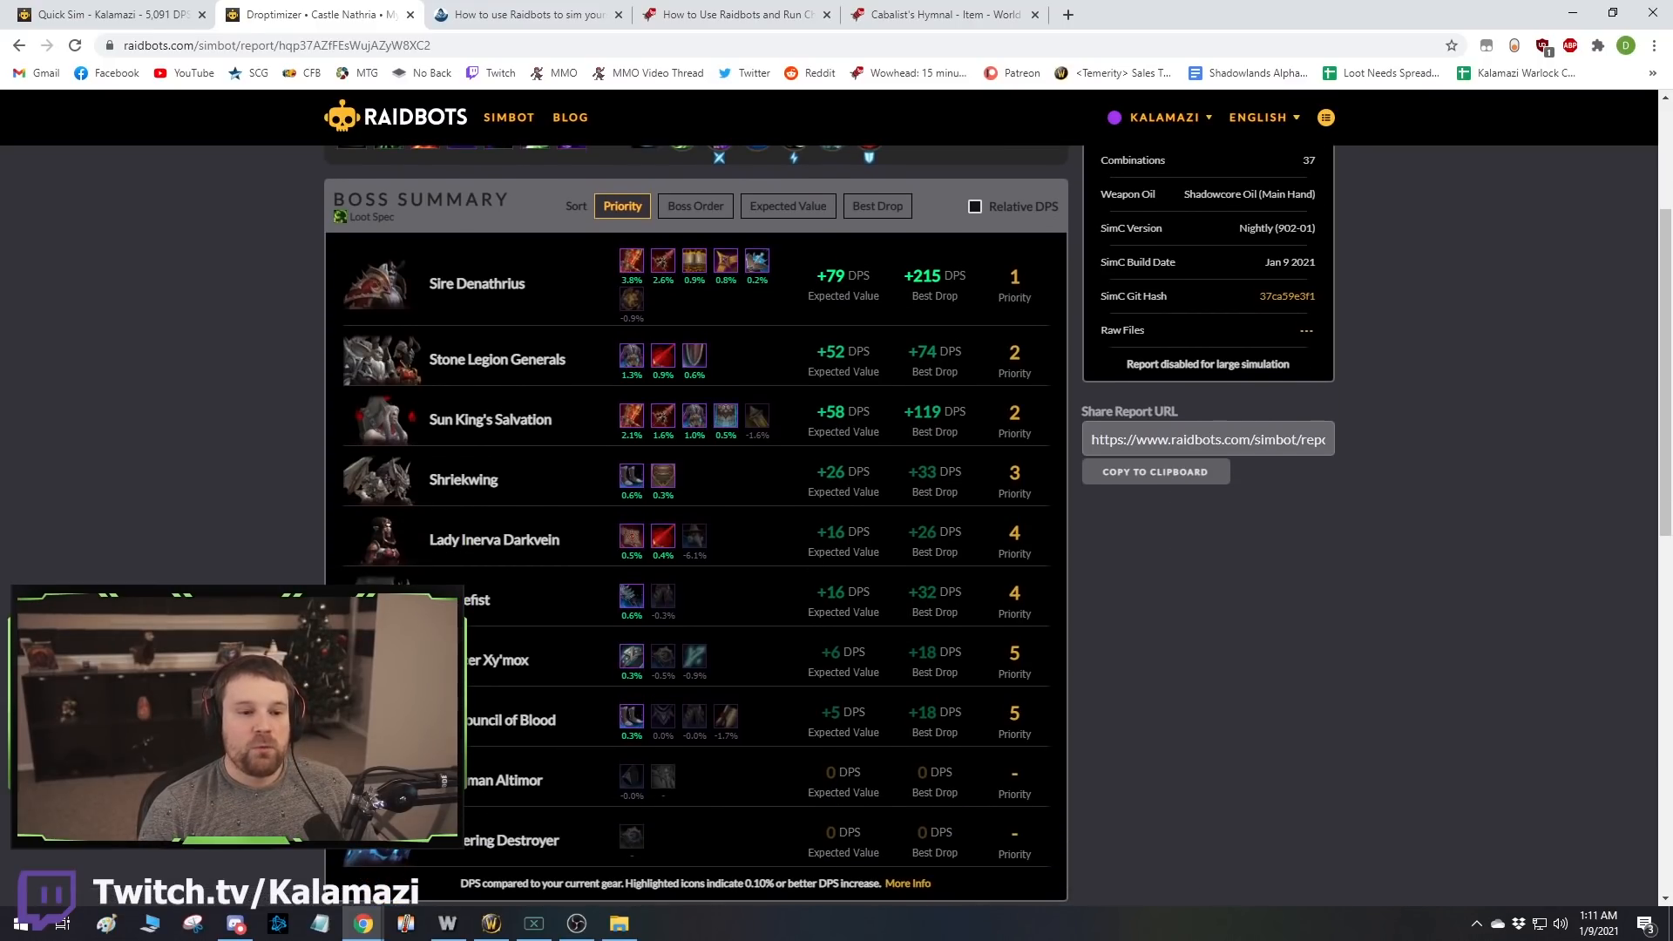
Show the boss summary as relative DPS and inspect the Sire Denathrius drops.
click(974, 206)
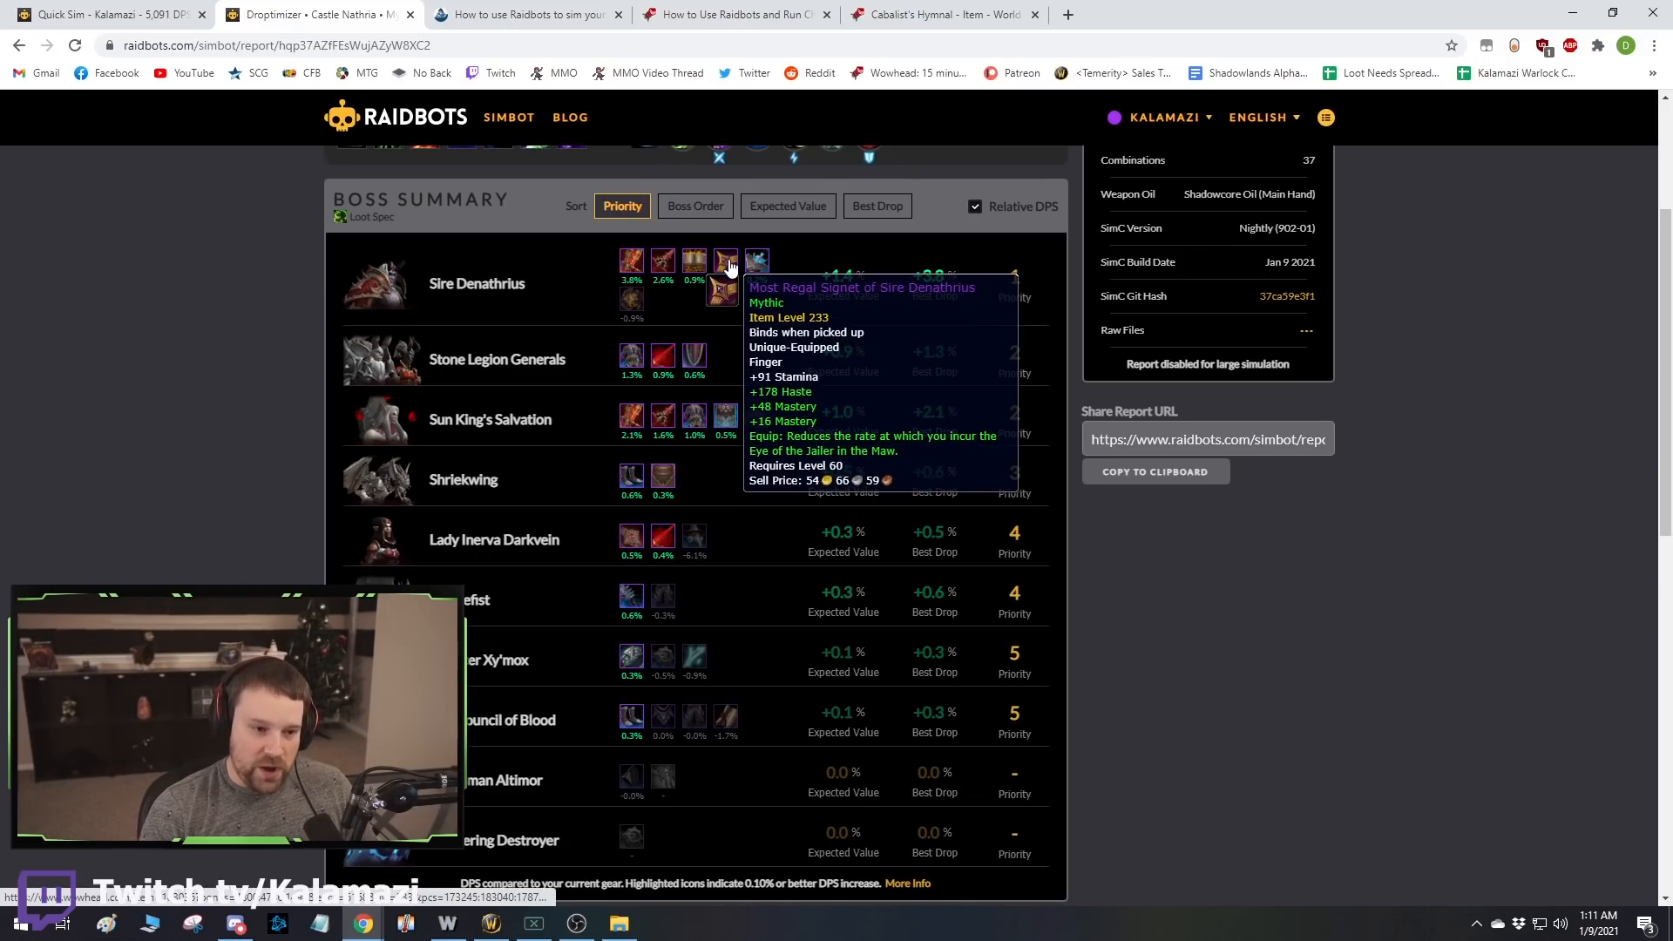
mouse_move(634, 273)
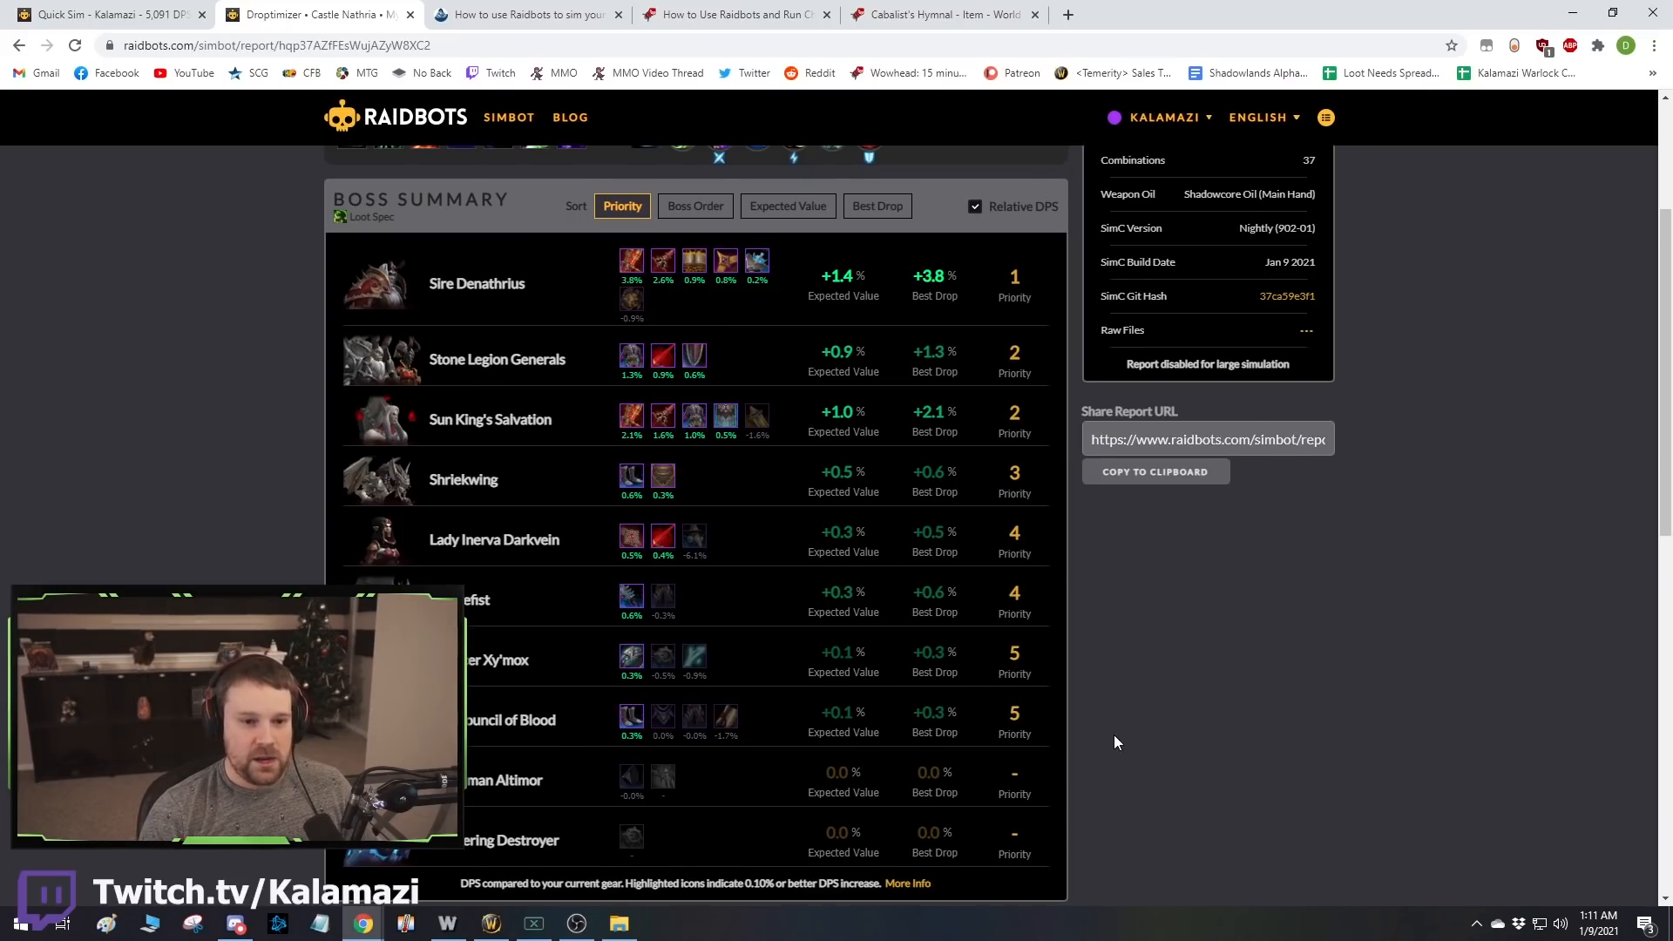
scroll(1113, 735, up, 3)
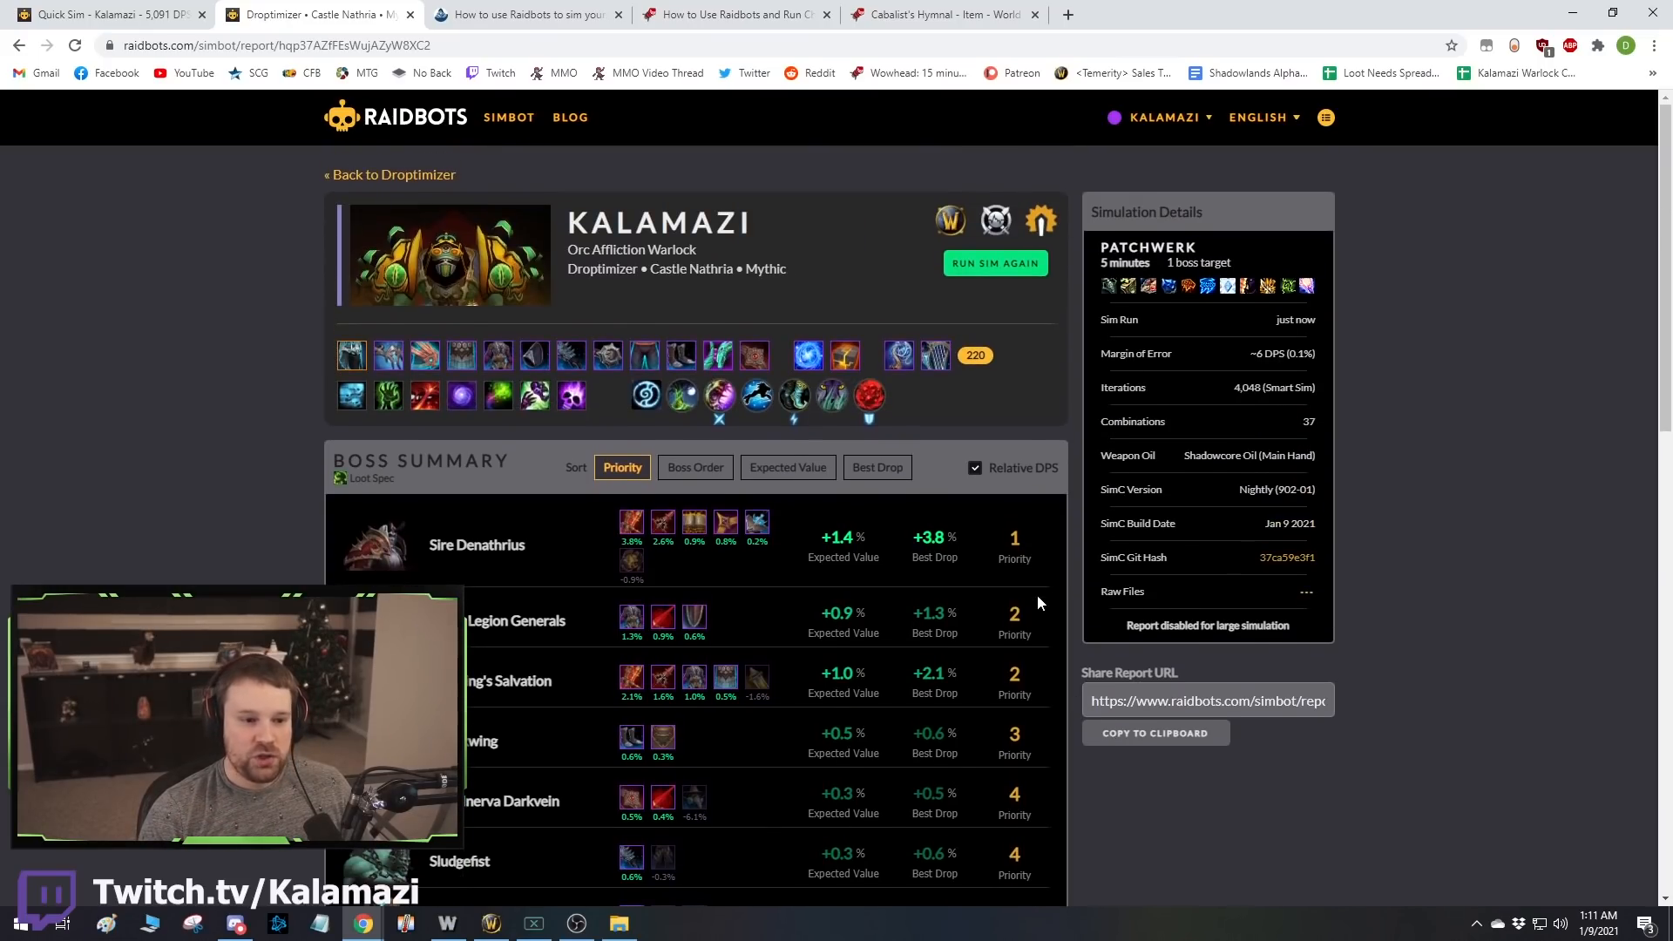
Open another Droptimizer in a new browser tab and load the character by pasting the SimC addon export.
middle_click(457, 135)
click(522, 14)
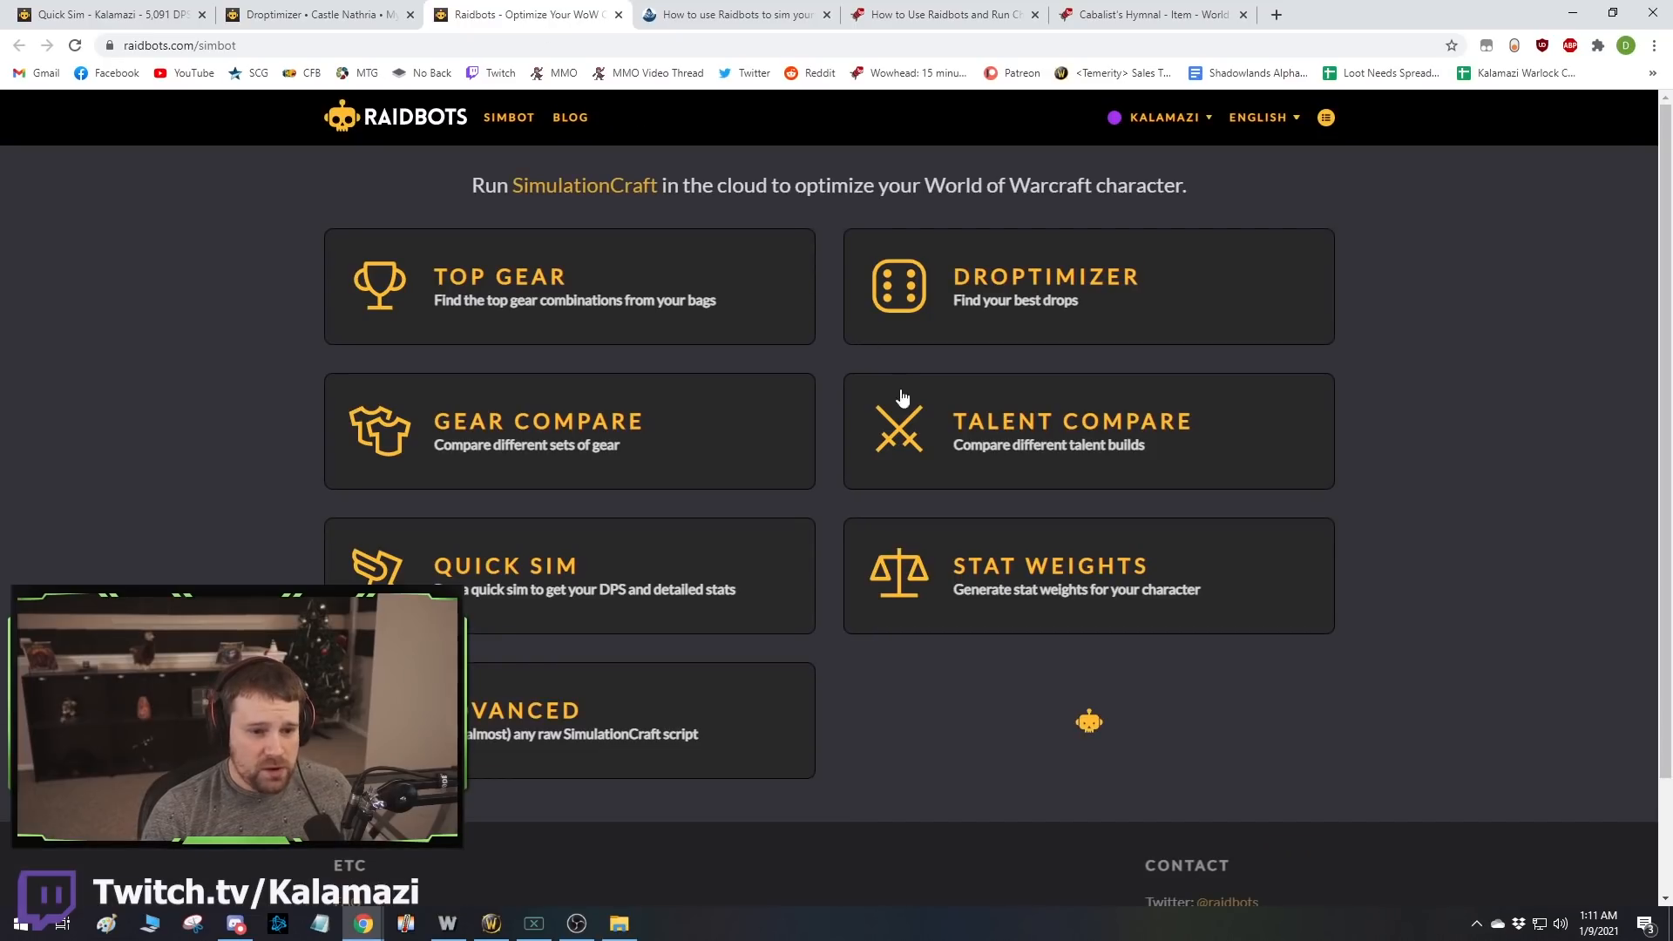
click(979, 314)
click(891, 458)
key(ctrl+v)
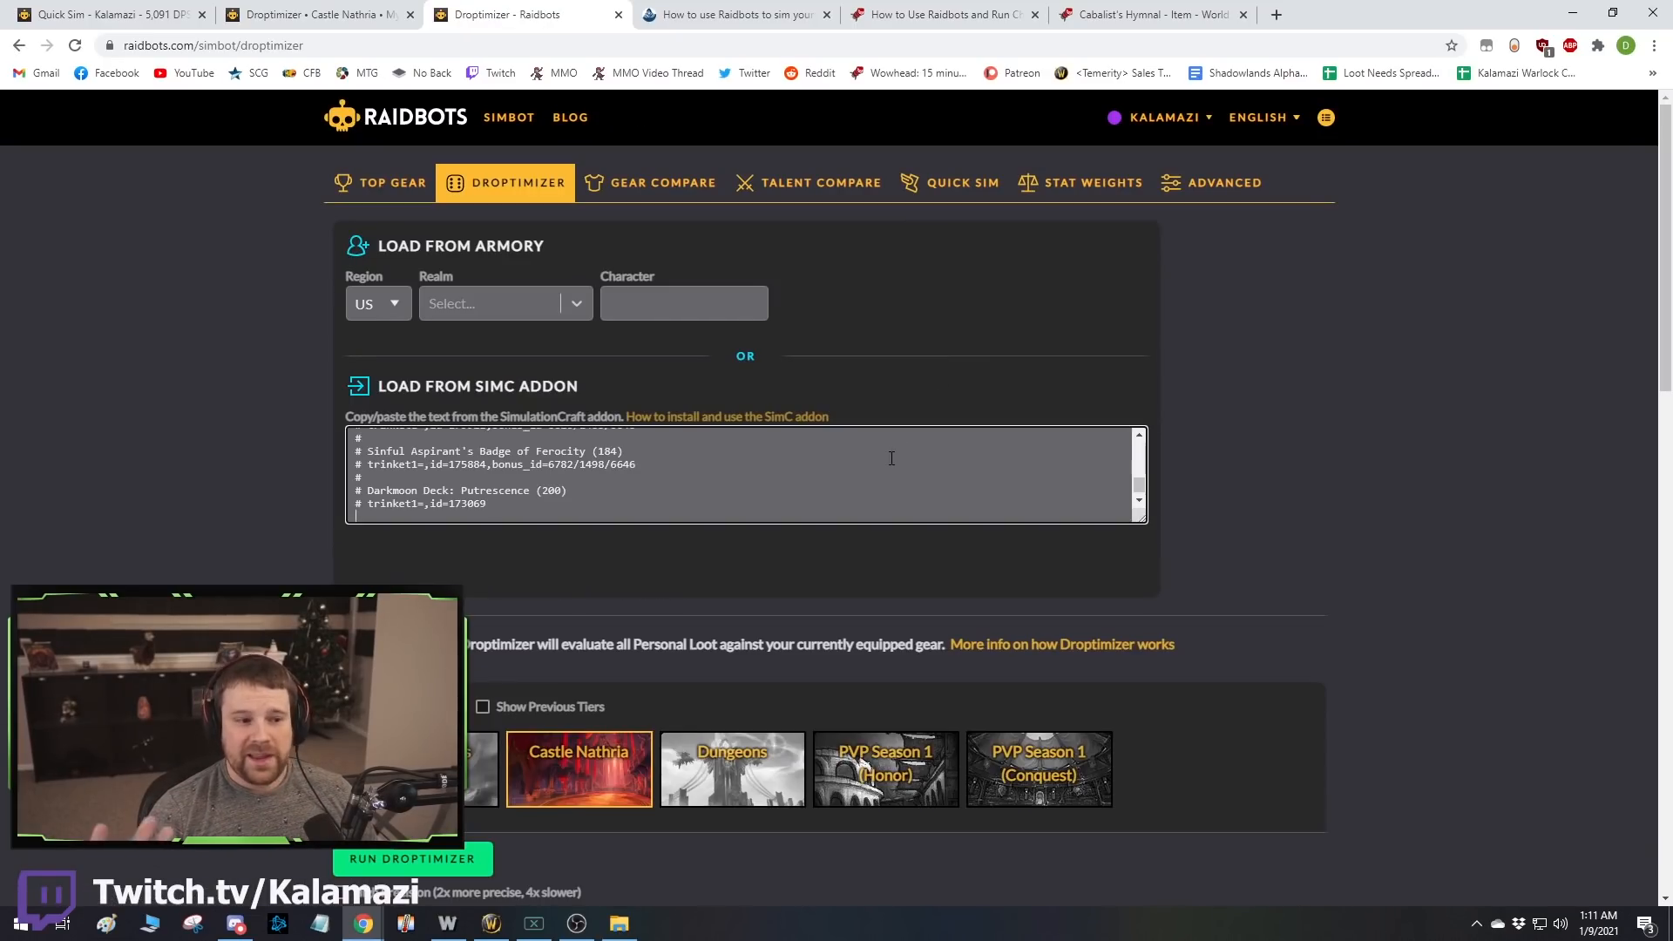
scroll(1185, 544, down, 2)
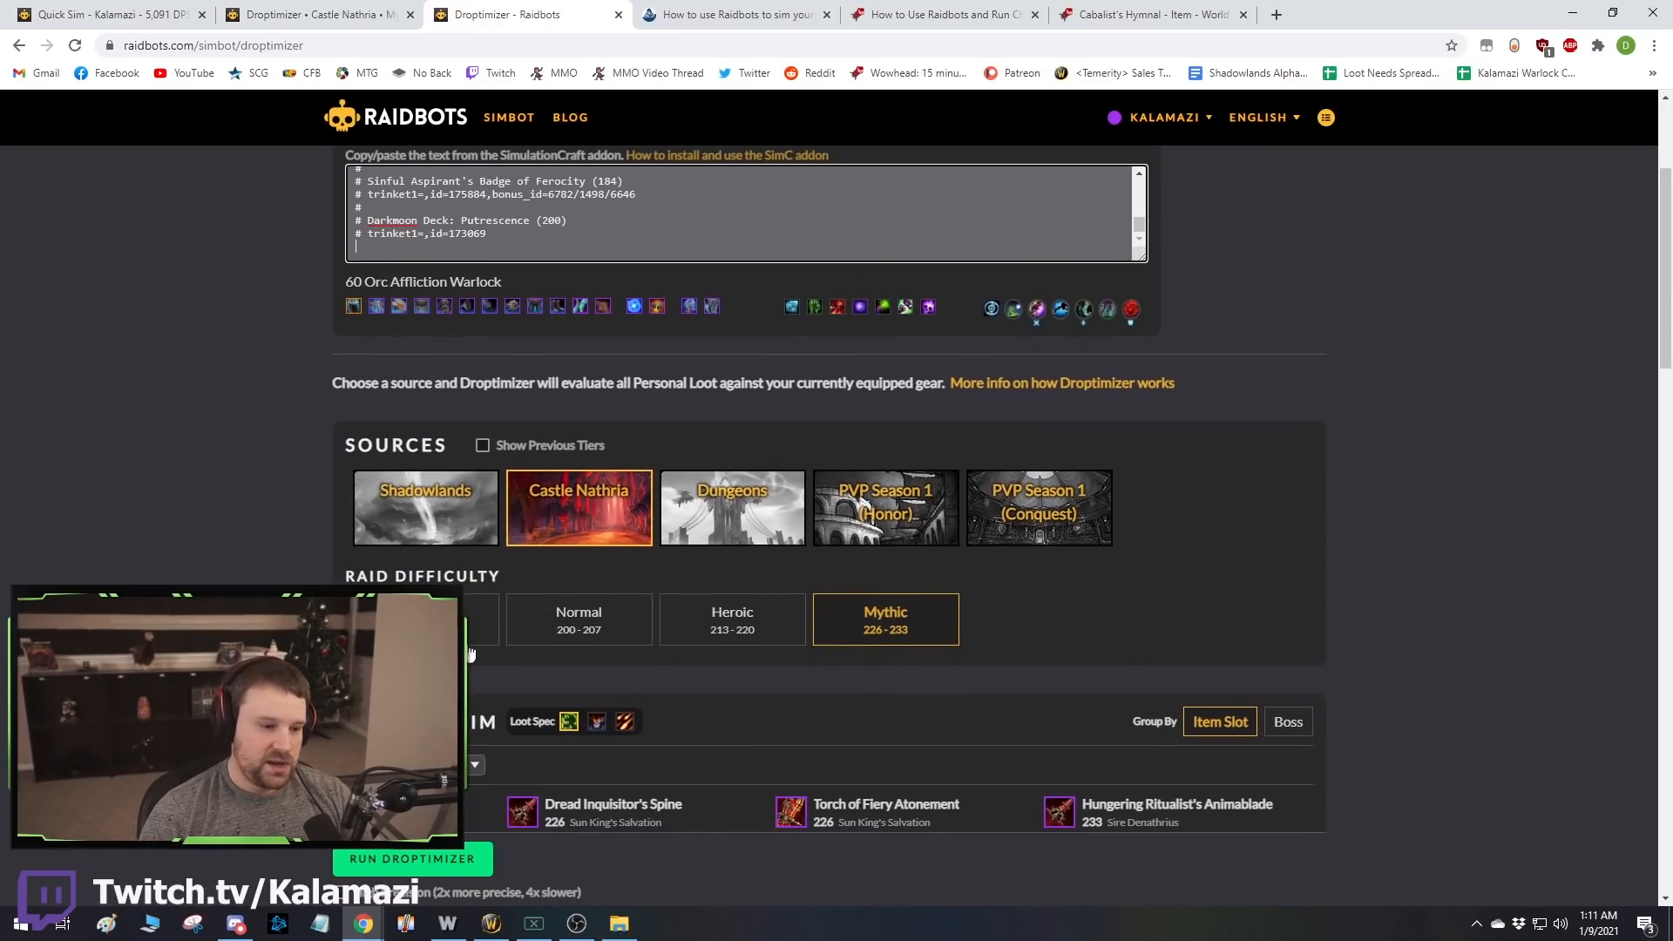
Select Dungeons as the loot source and try the Heroic, Mythic and Mythic 2 dungeon levels in turn.
click(744, 497)
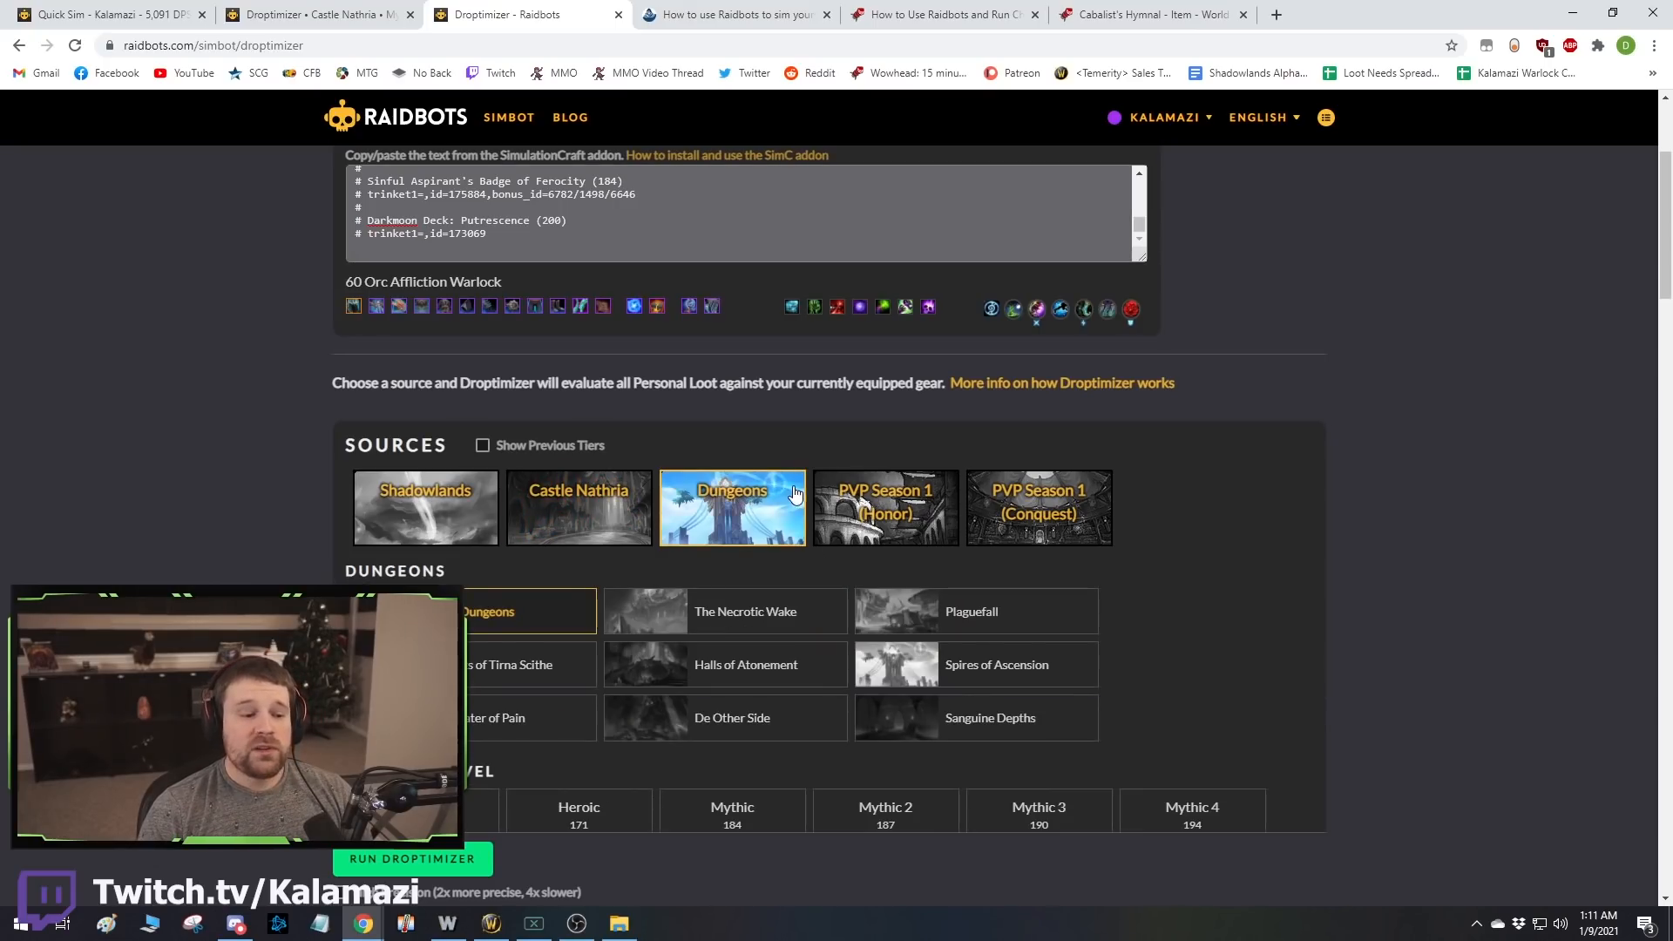
scroll(1187, 414, down, 5)
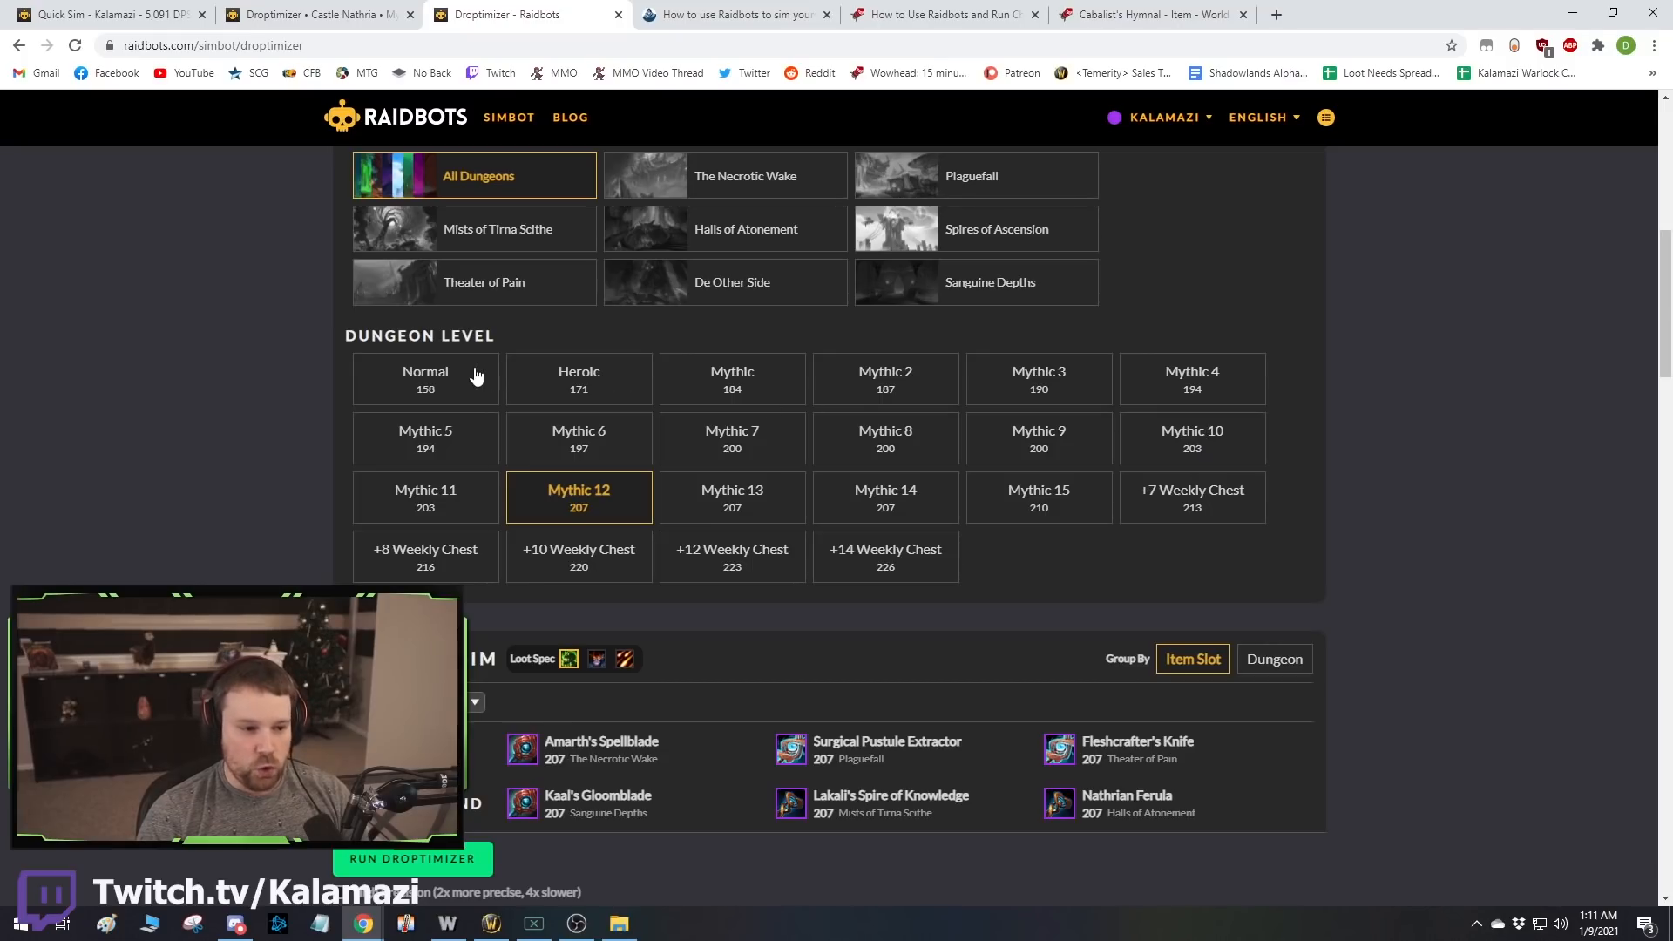
click(564, 383)
click(767, 388)
click(880, 383)
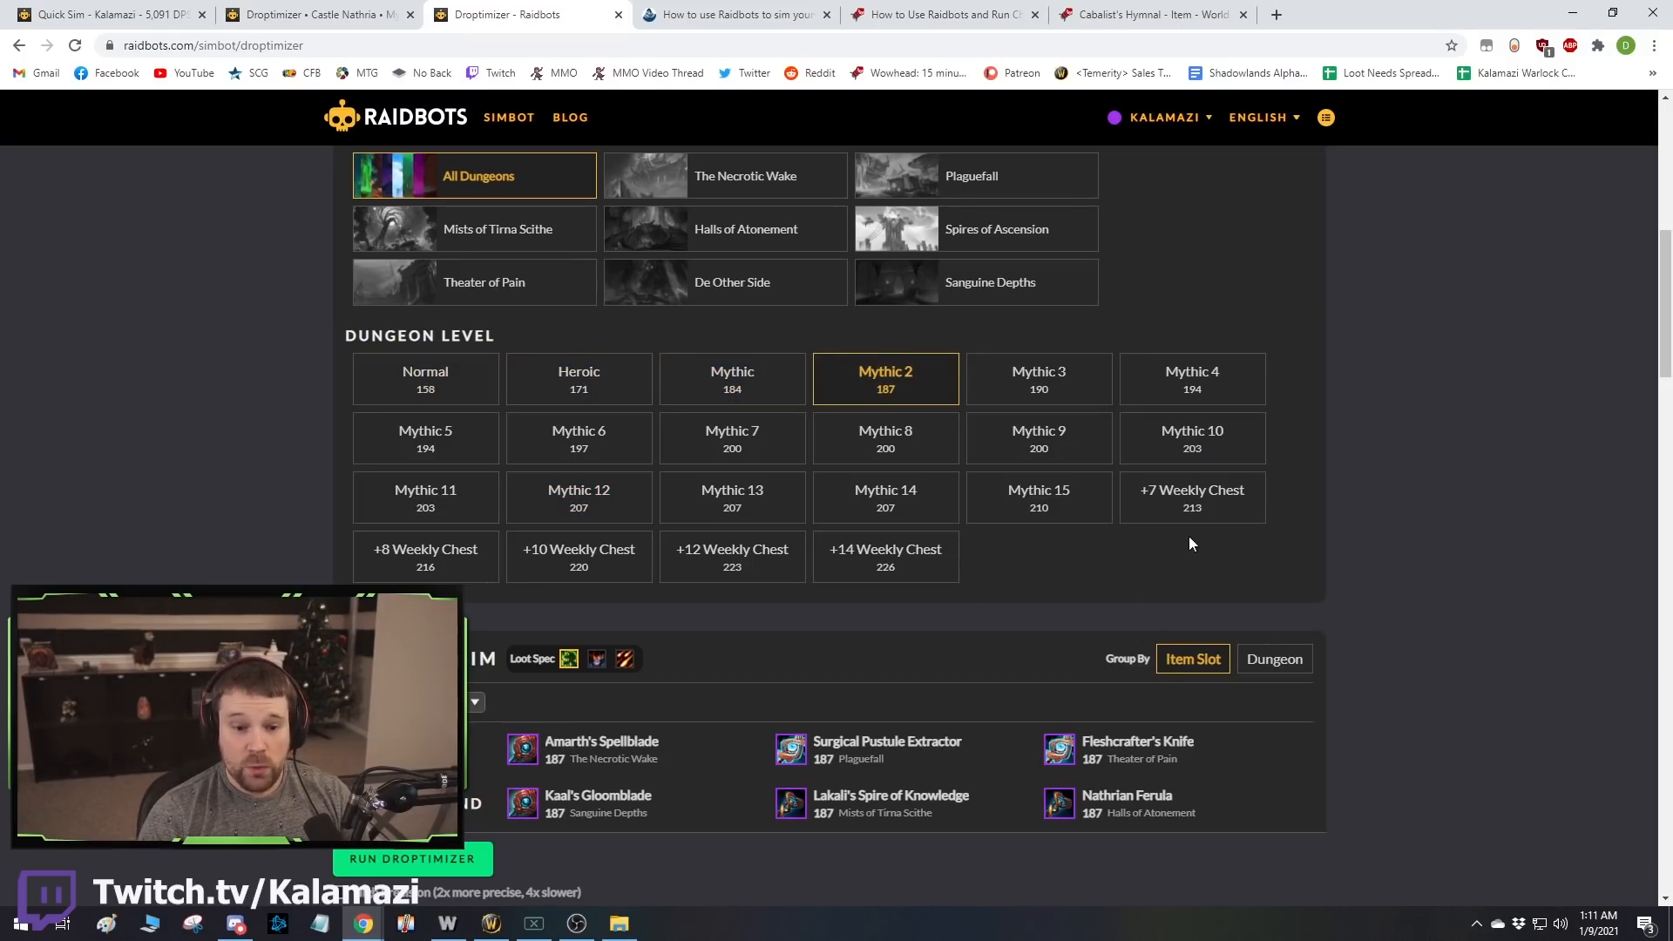
Set the dungeon level to Mythic 15 and look through the items to sim for each slot.
click(1075, 519)
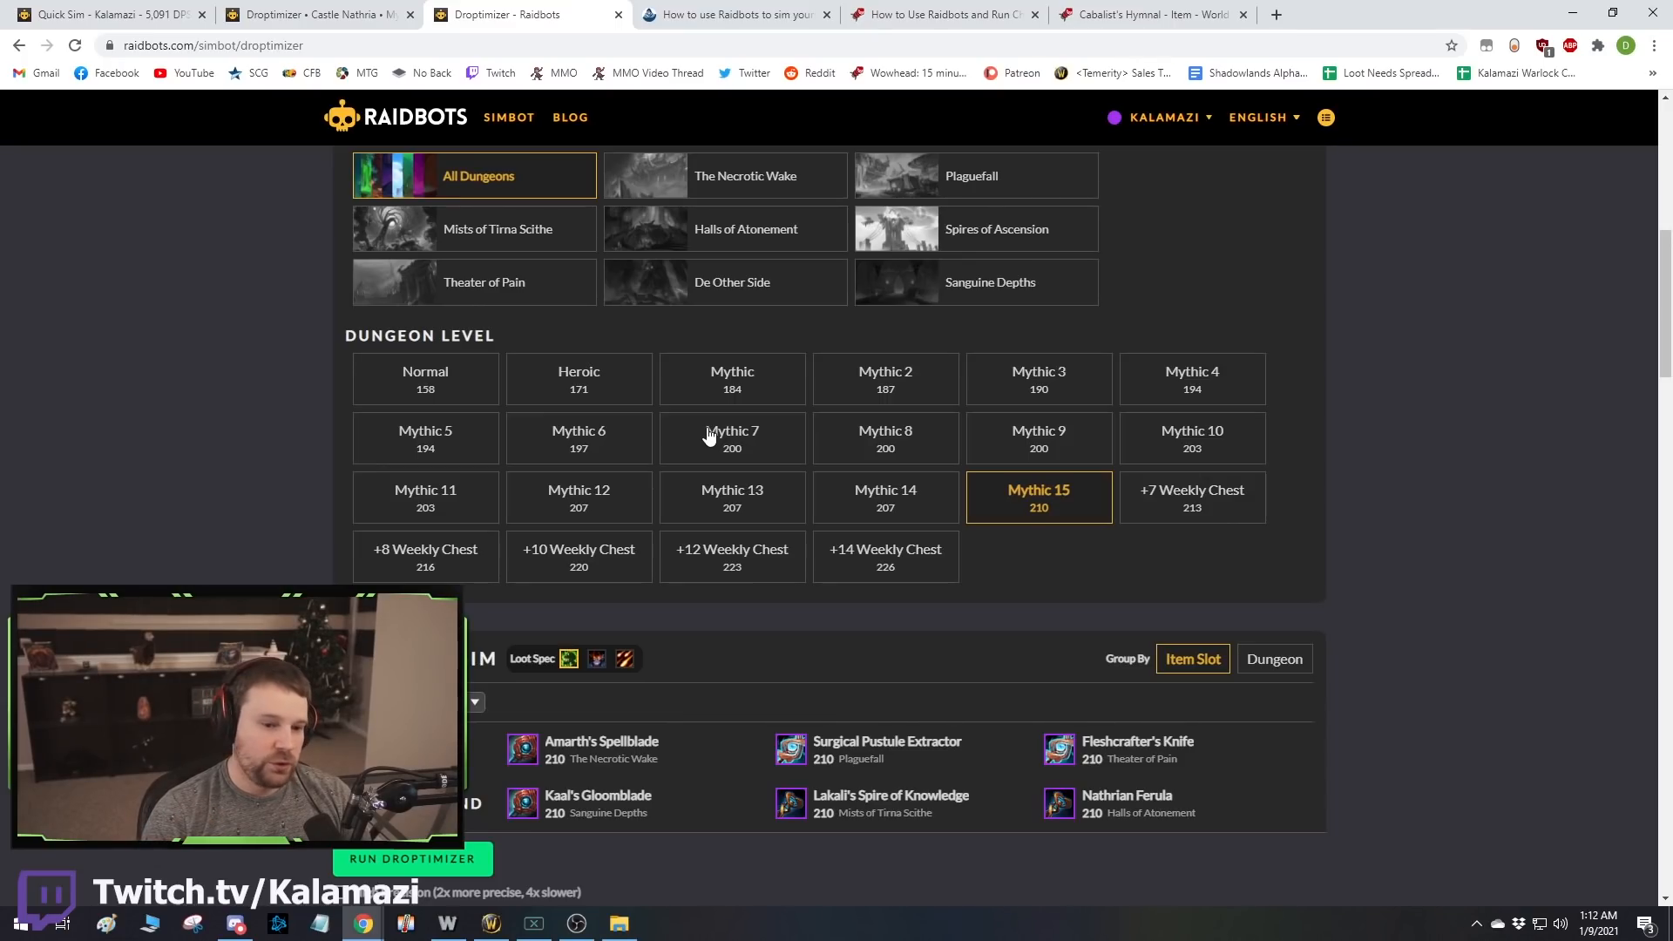
scroll(1089, 515, down, 4)
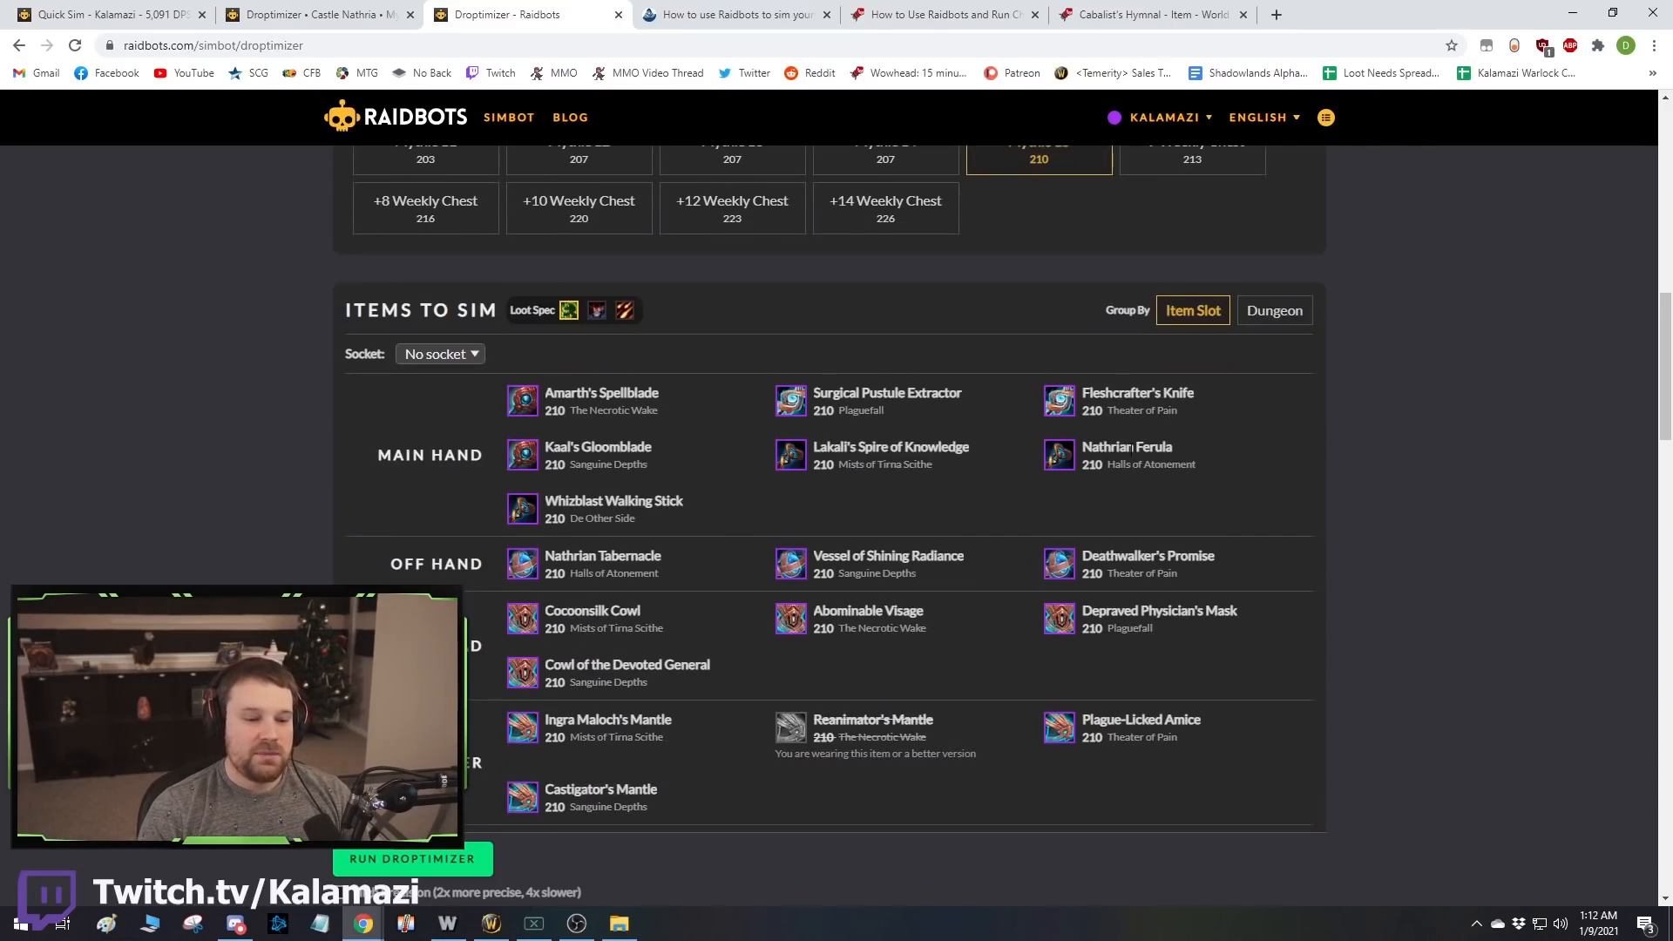
scroll(1018, 499, down, 6)
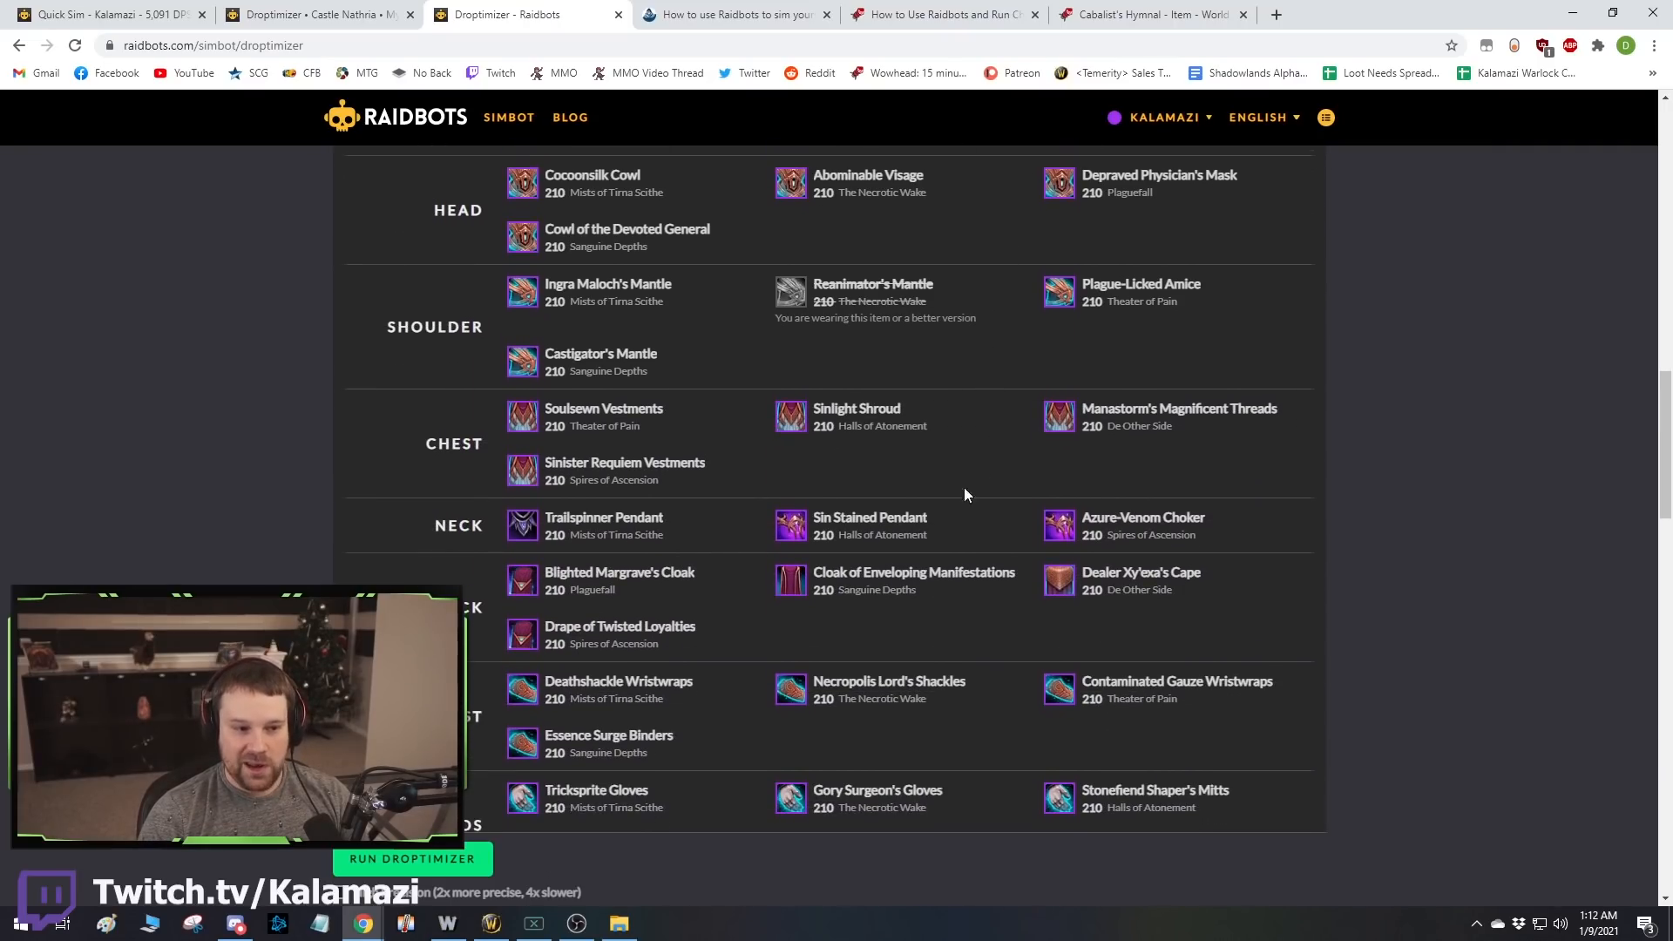
scroll(958, 610, down, 1)
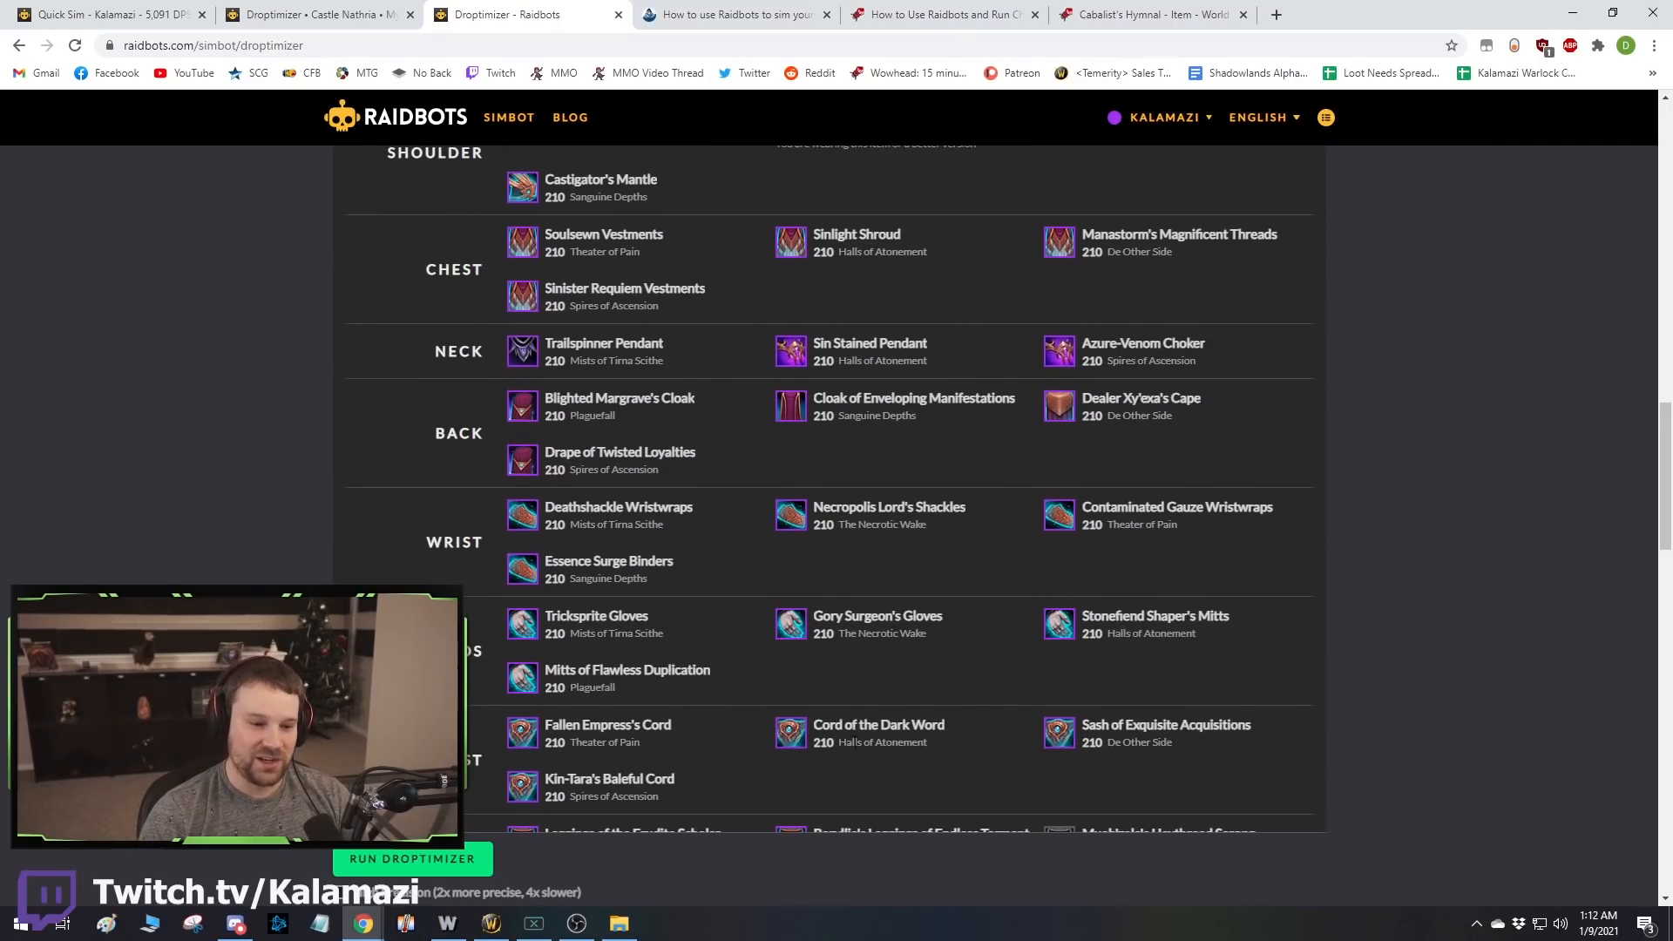
scroll(923, 488, down, 4)
scroll(825, 602, up, 17)
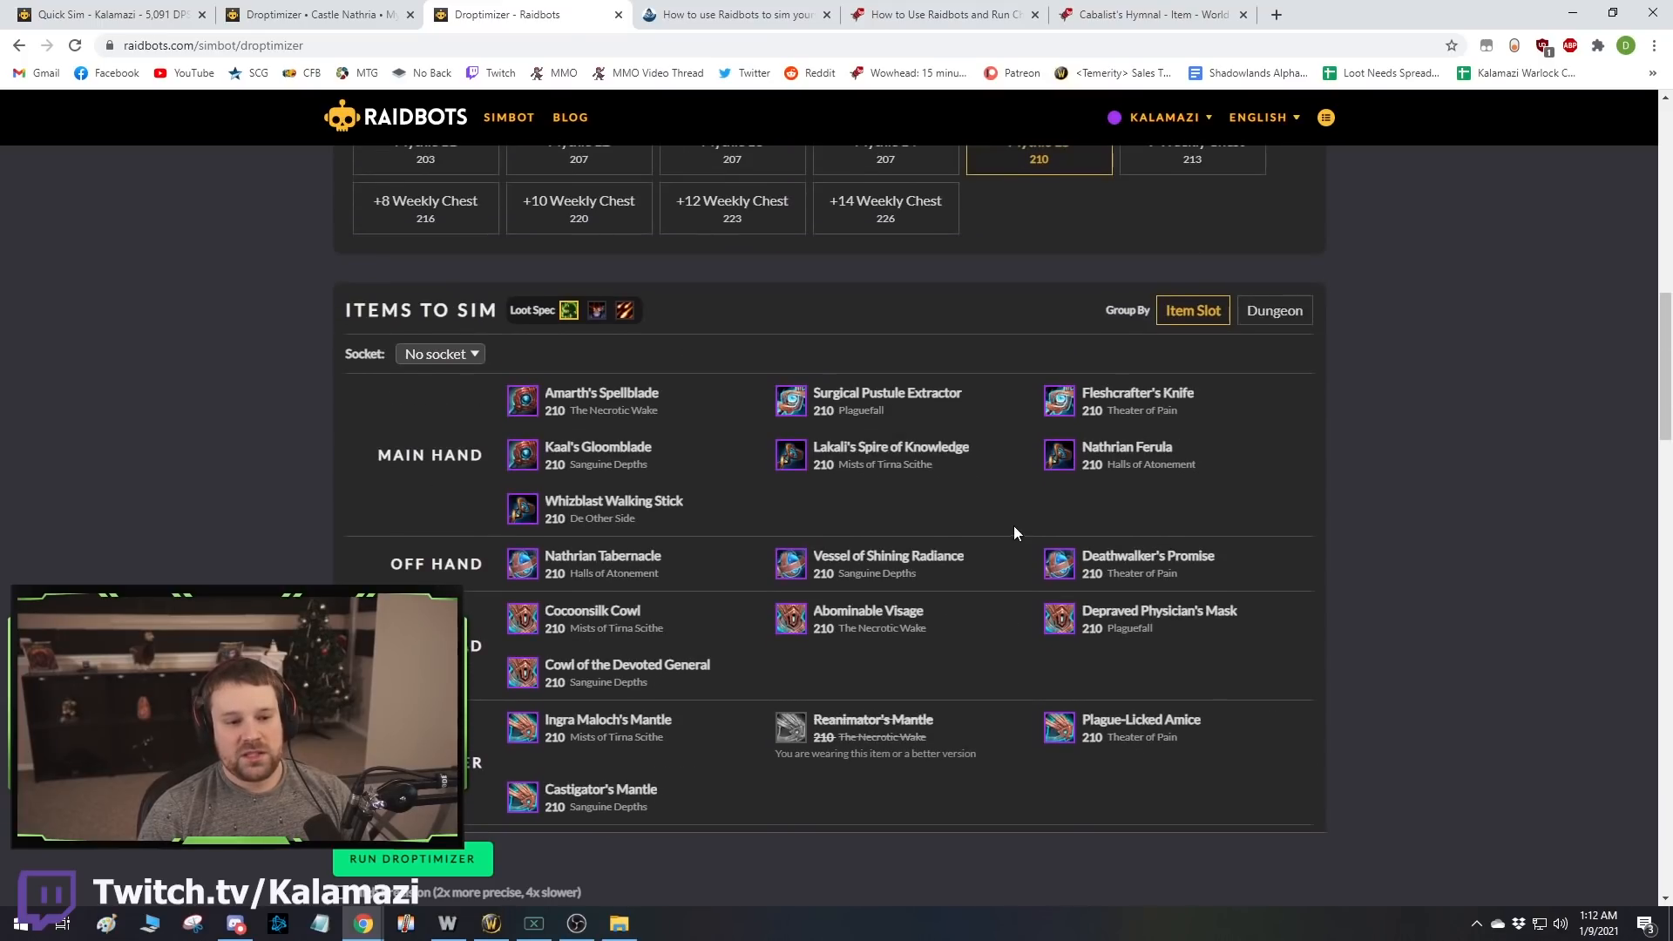
Set the dungeon level to +14 Weekly Chest and run the Droptimizer for all dungeons.
click(932, 568)
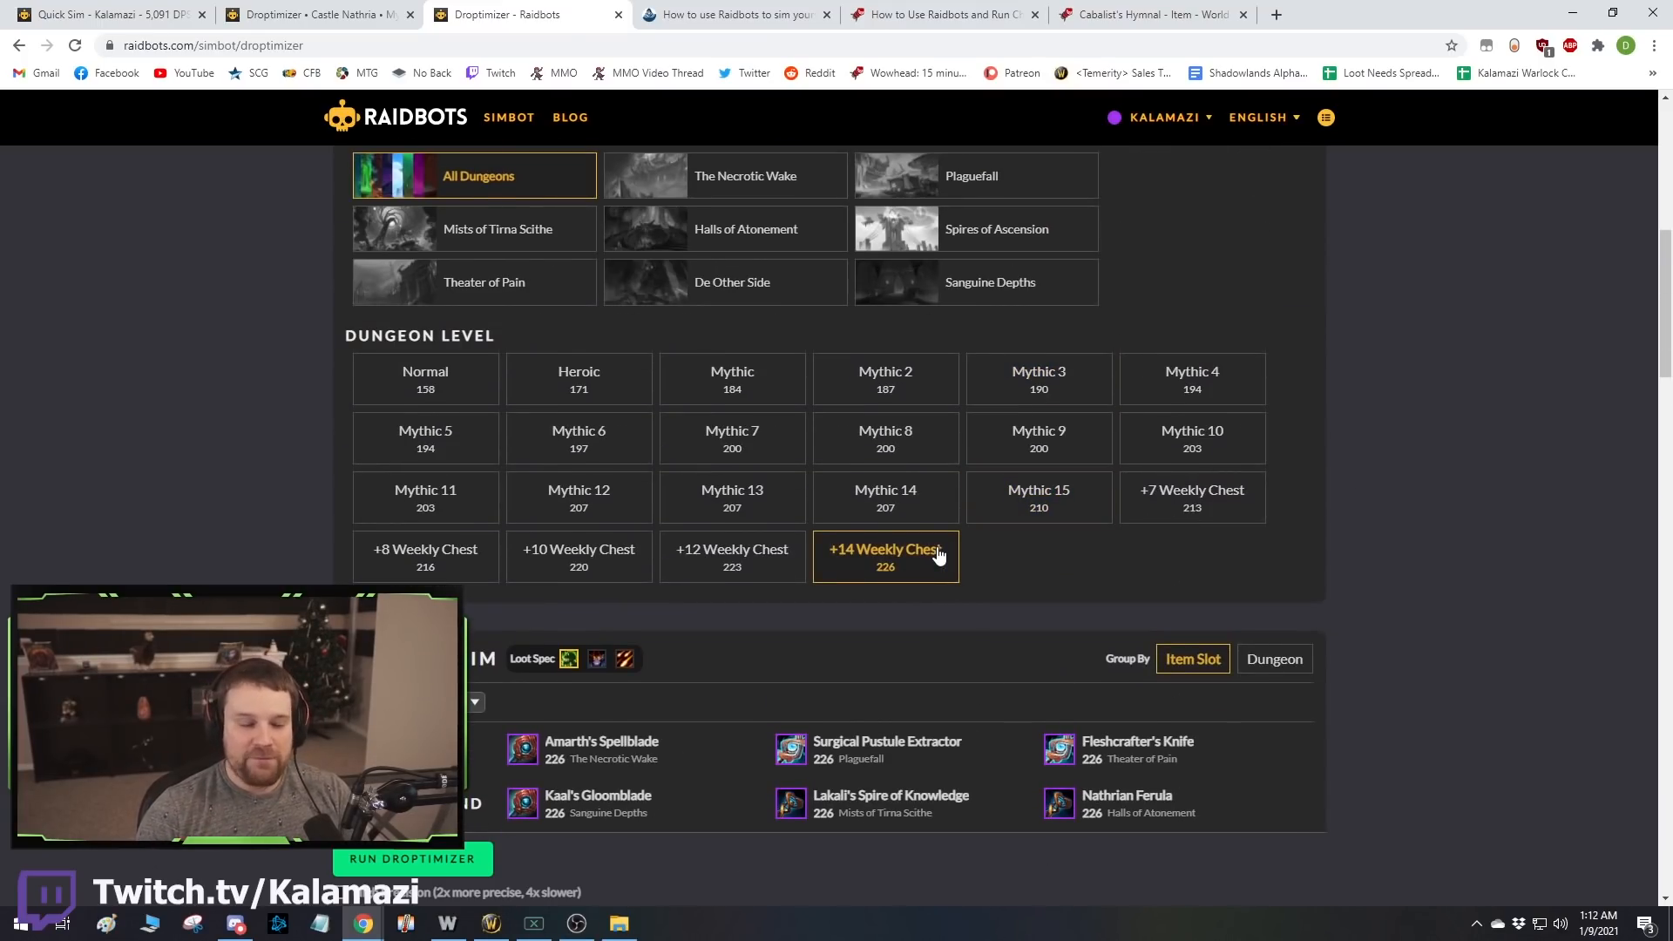
scroll(939, 554, down, 15)
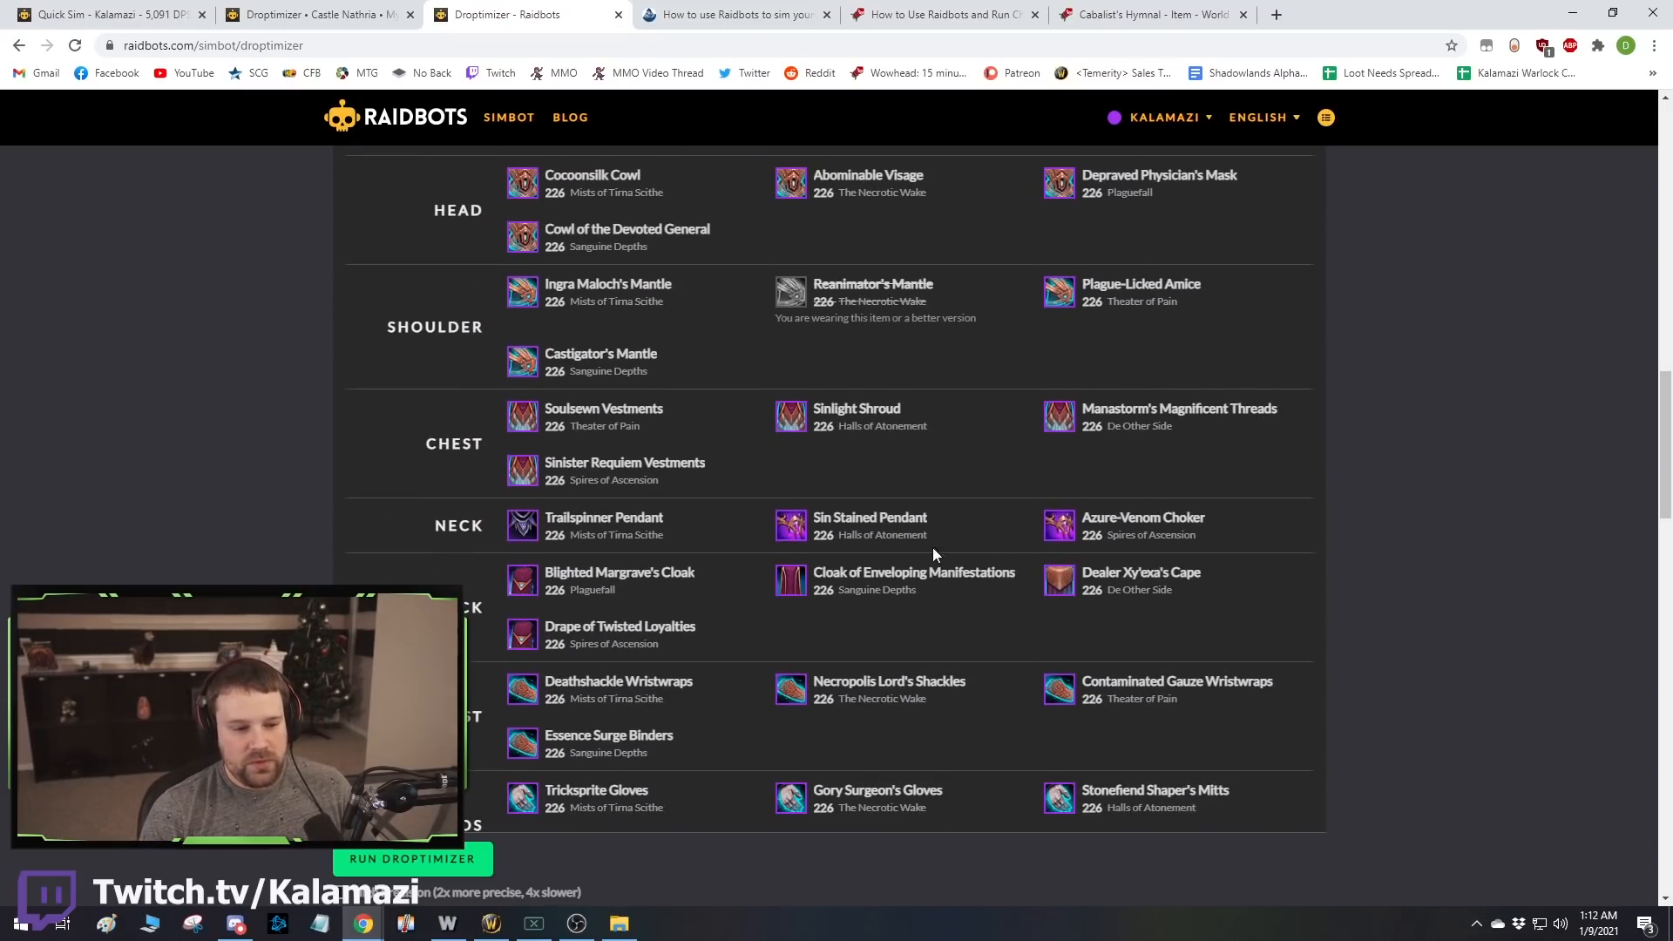
scroll(887, 614, down, 1)
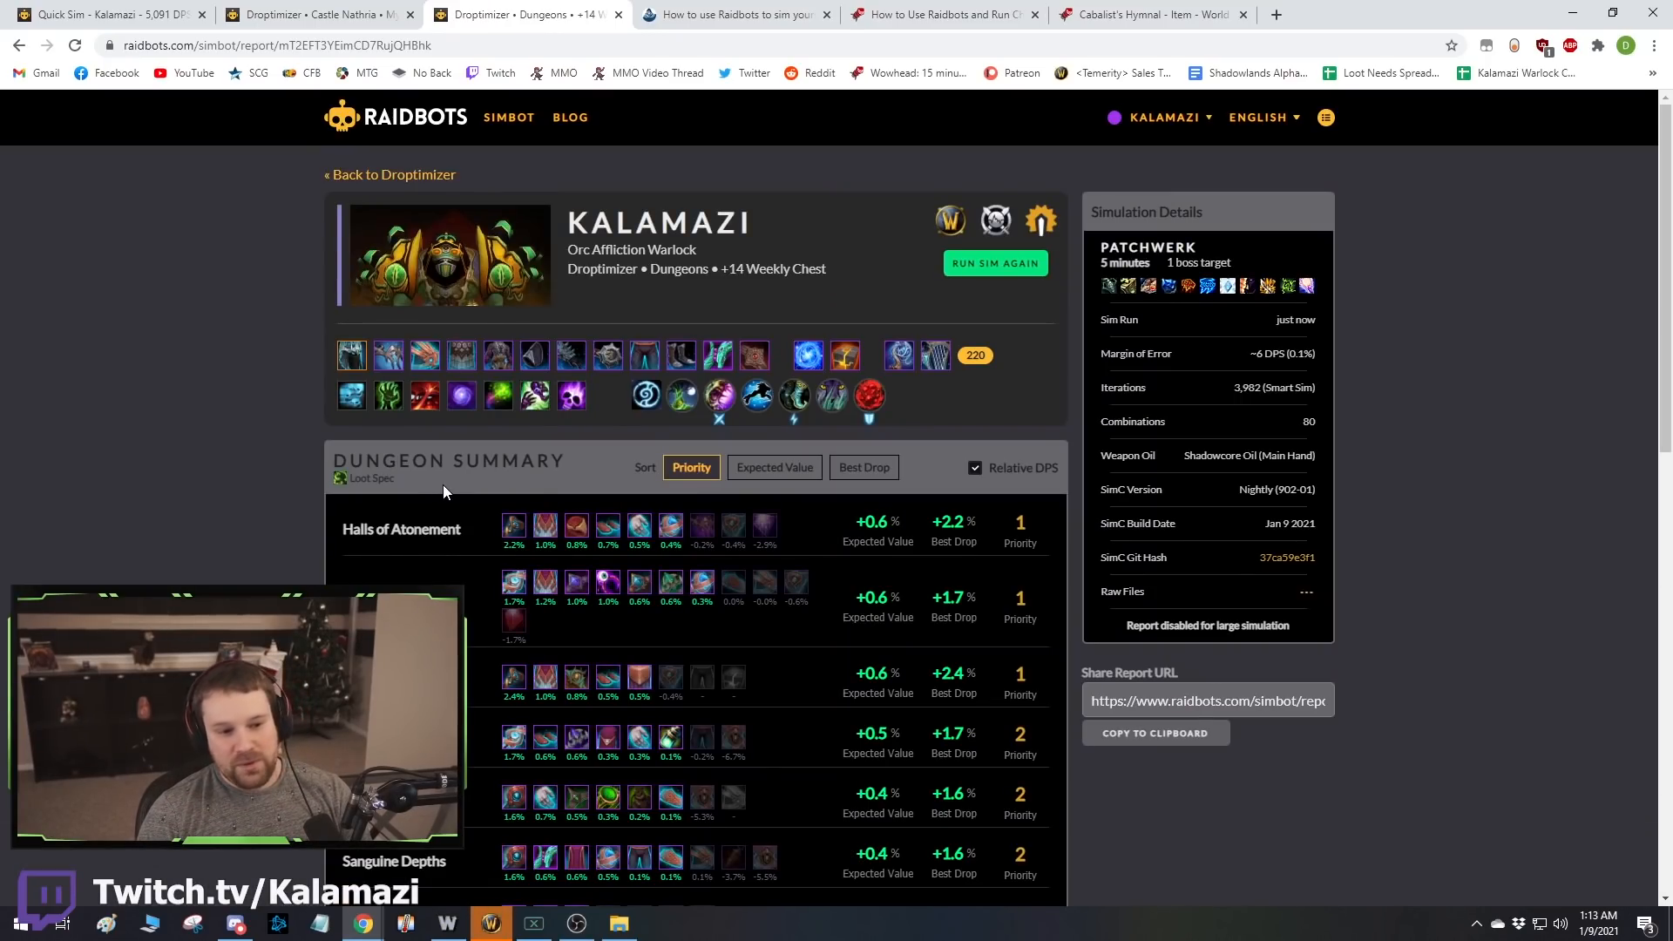
Inspect the equipped trinket and examine the dungeon summary's item upgrades, expected value and priority per dungeon.
mouse_move(860, 358)
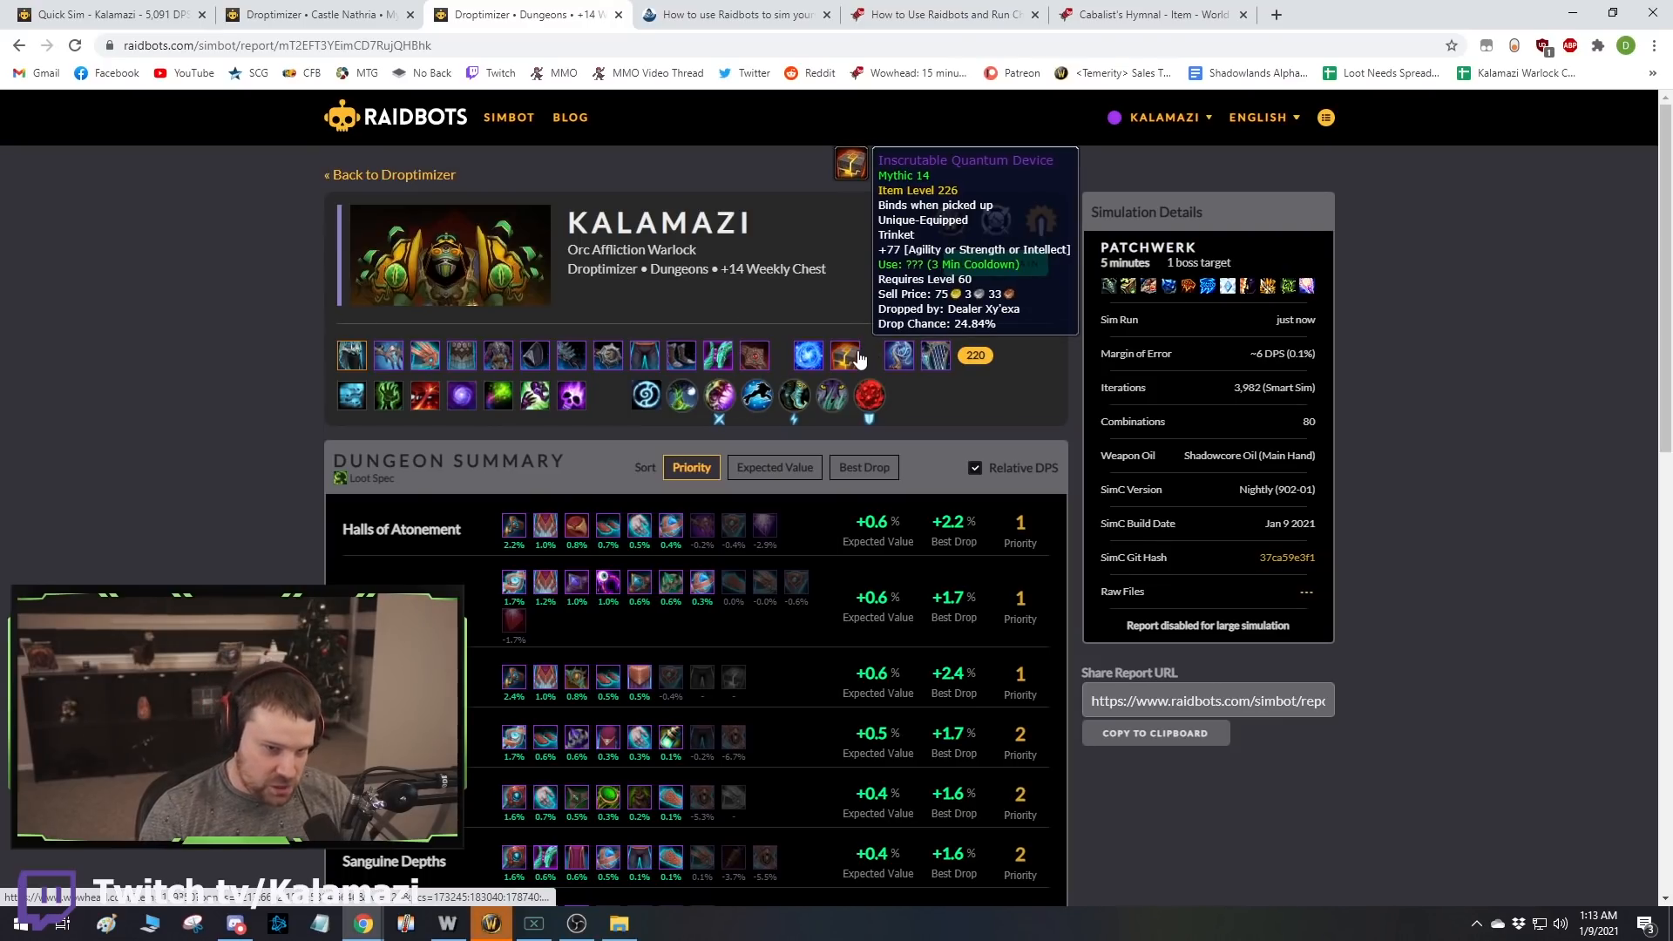
scroll(132, 410, down, 2)
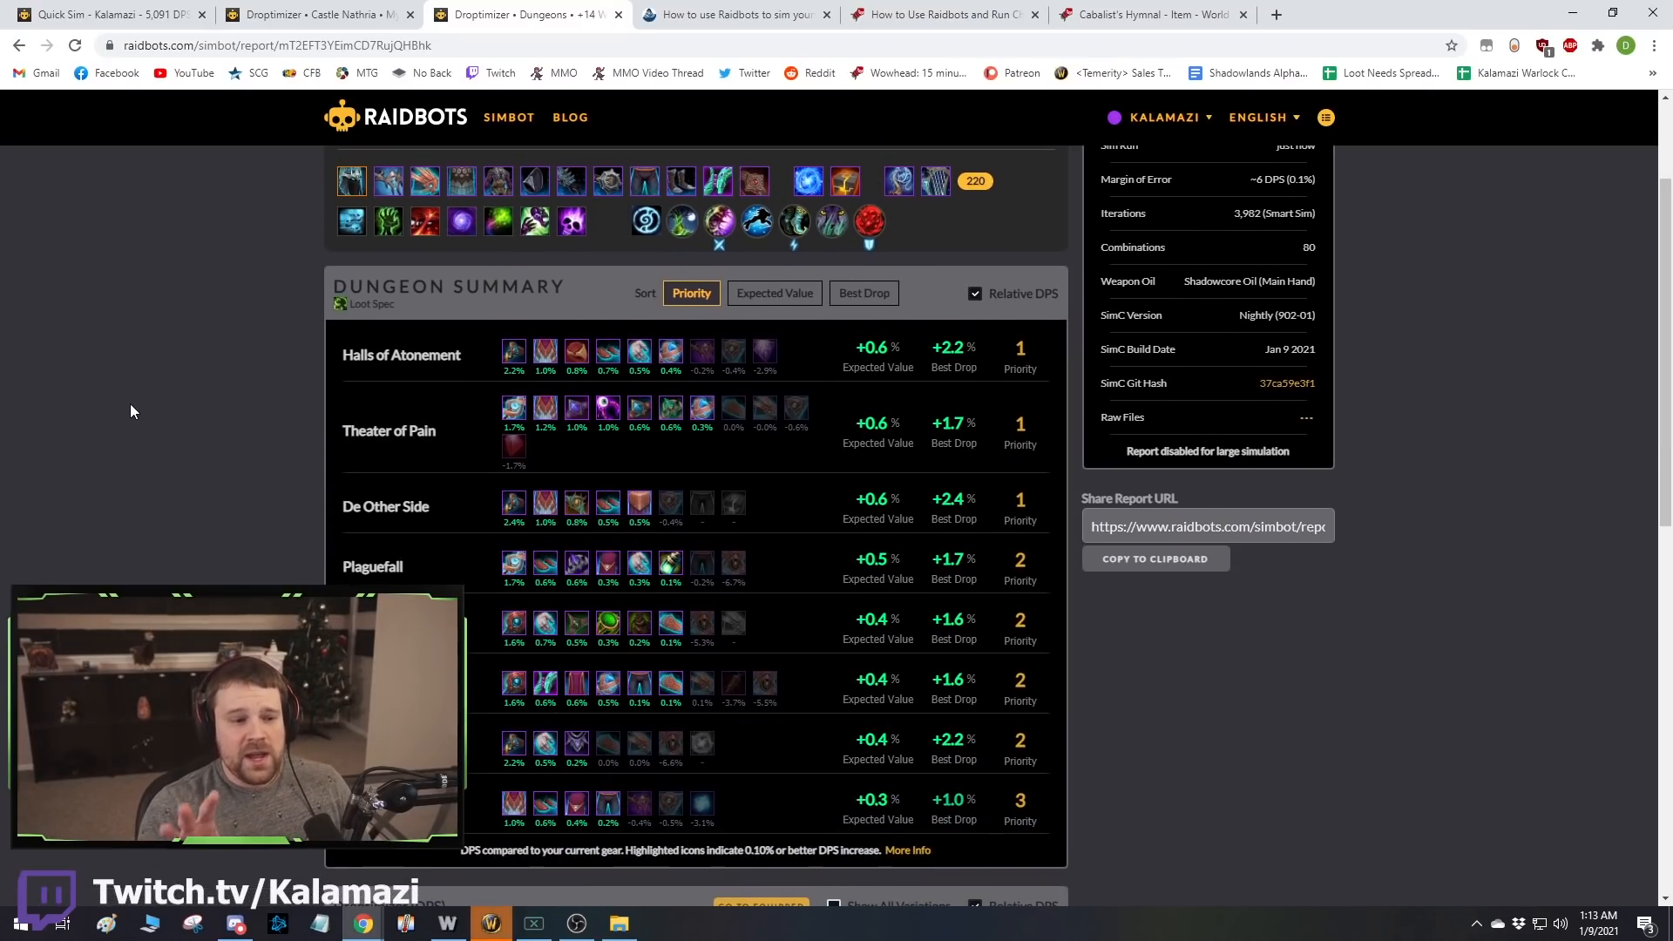
scroll(129, 404, down, 1)
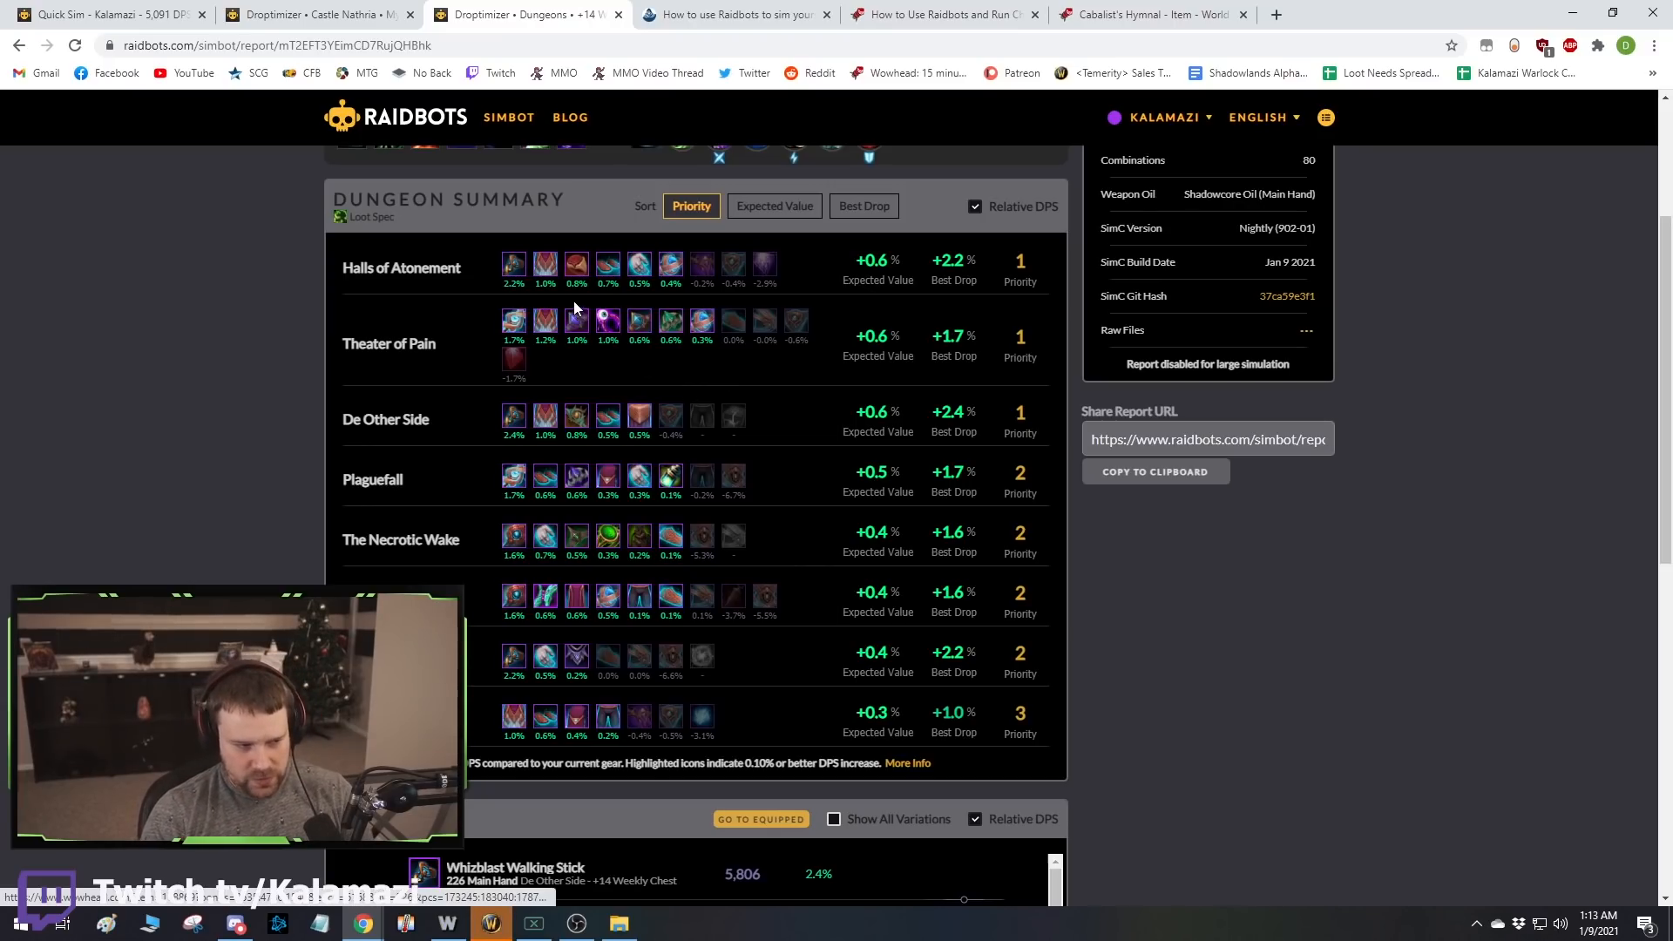
Check the item drops across the listed dungeons and switch the dungeon summary from relative percentages to absolute DPS values.
mouse_move(514, 276)
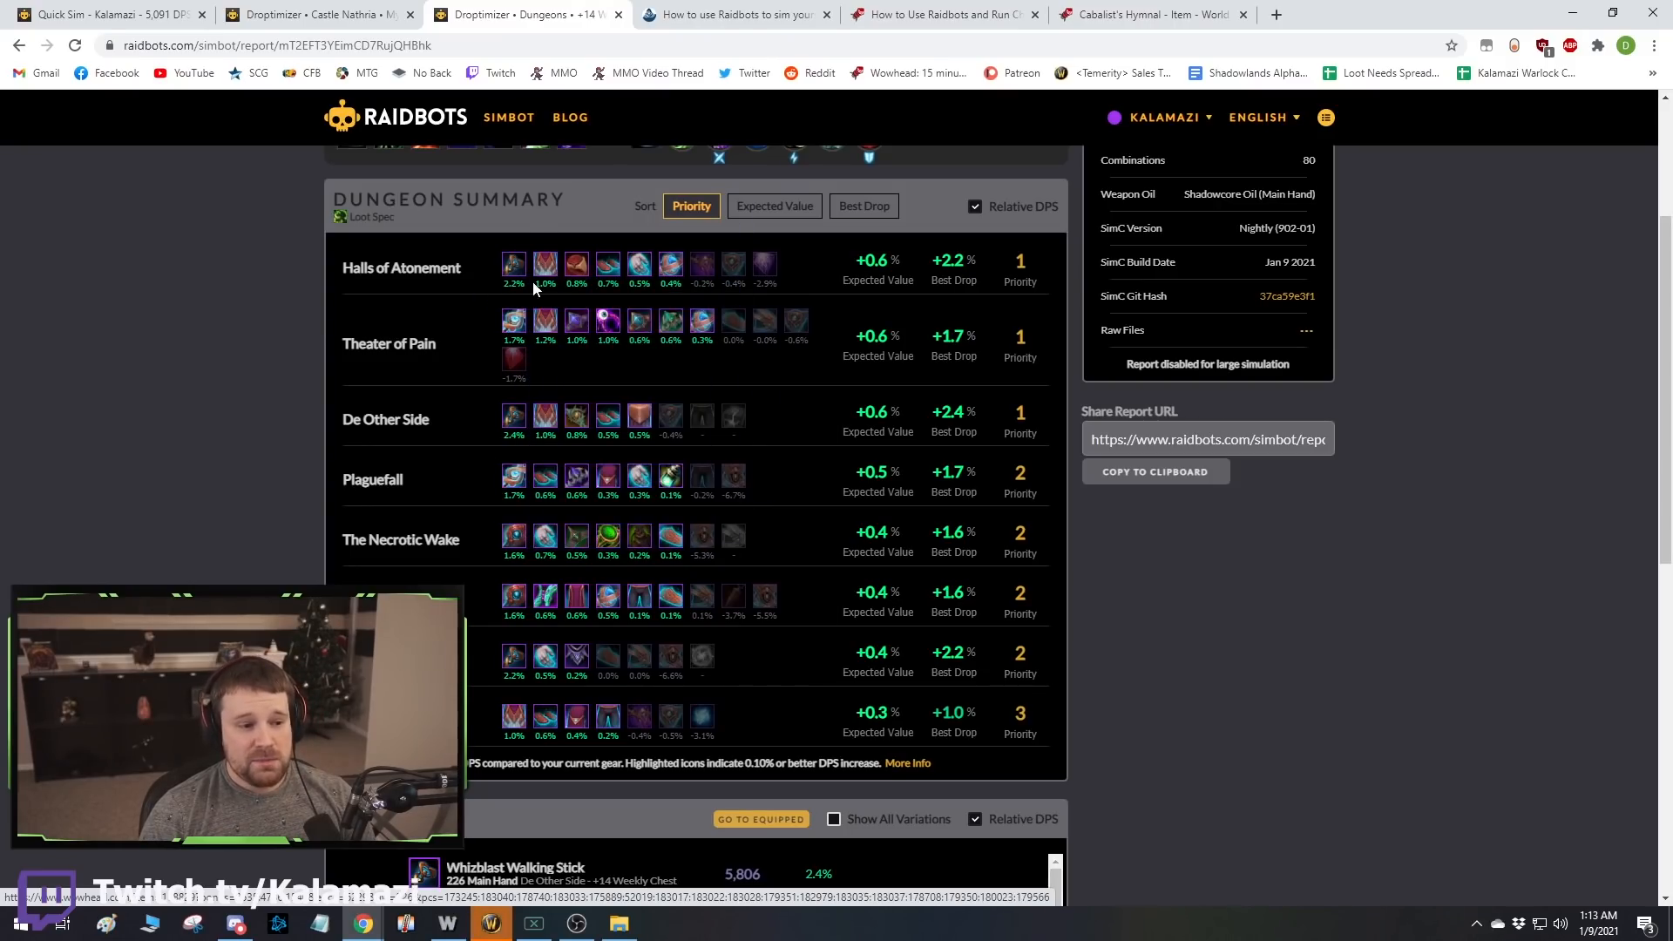
mouse_move(513, 427)
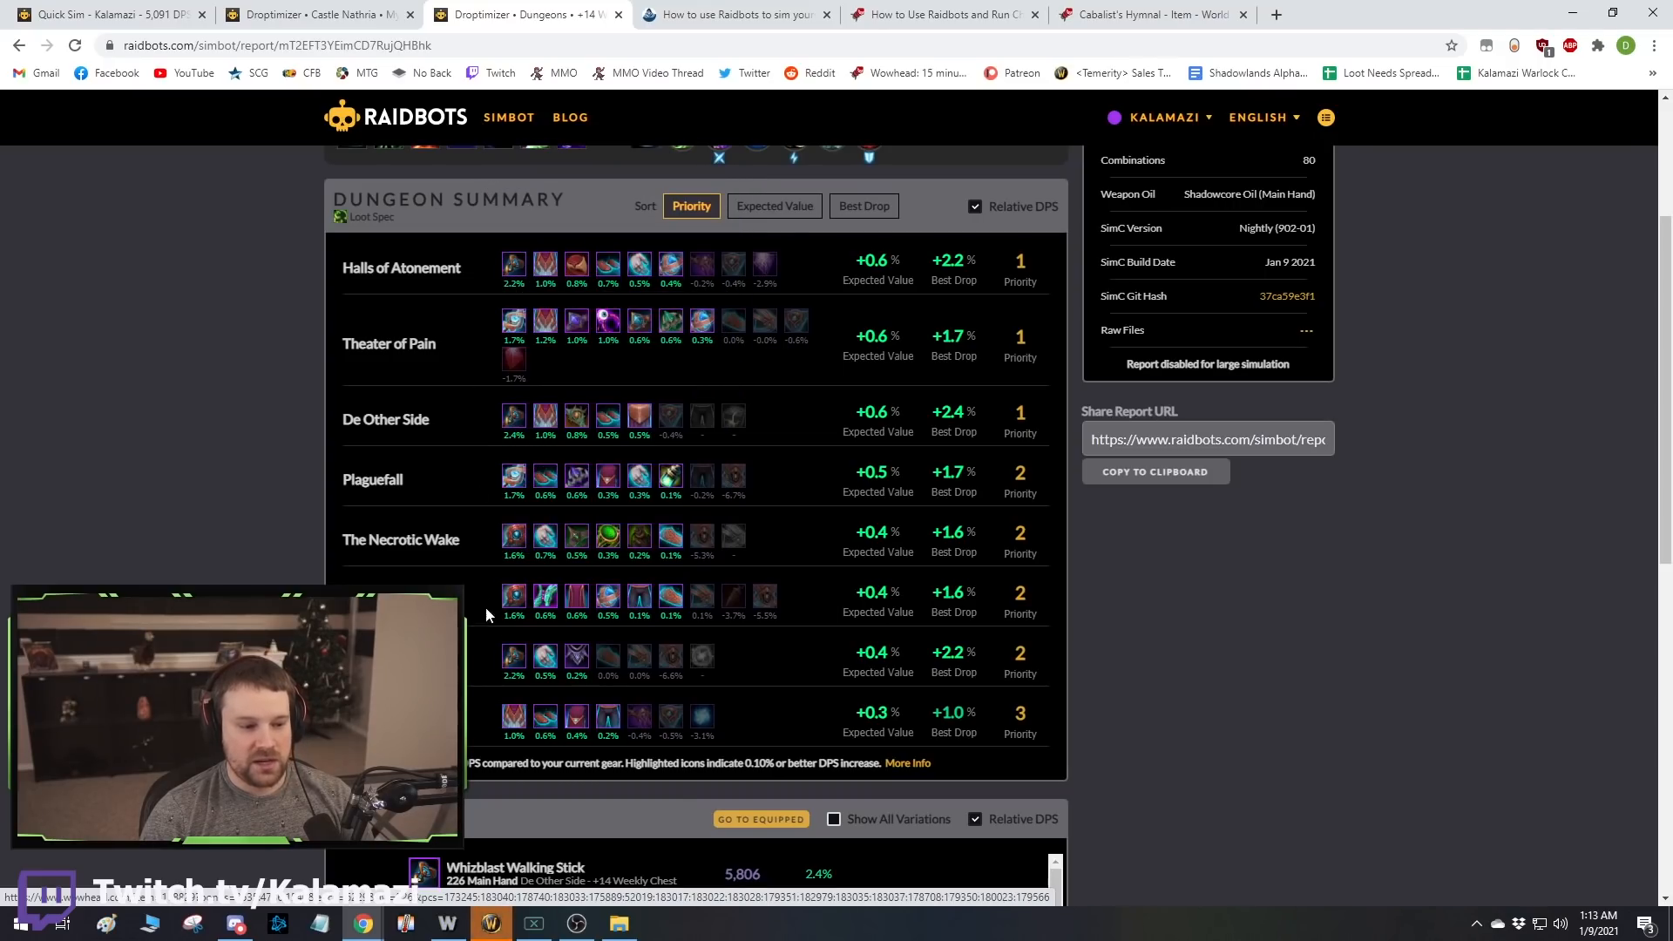
scroll(531, 602, down, 1)
scroll(531, 593, down, 1)
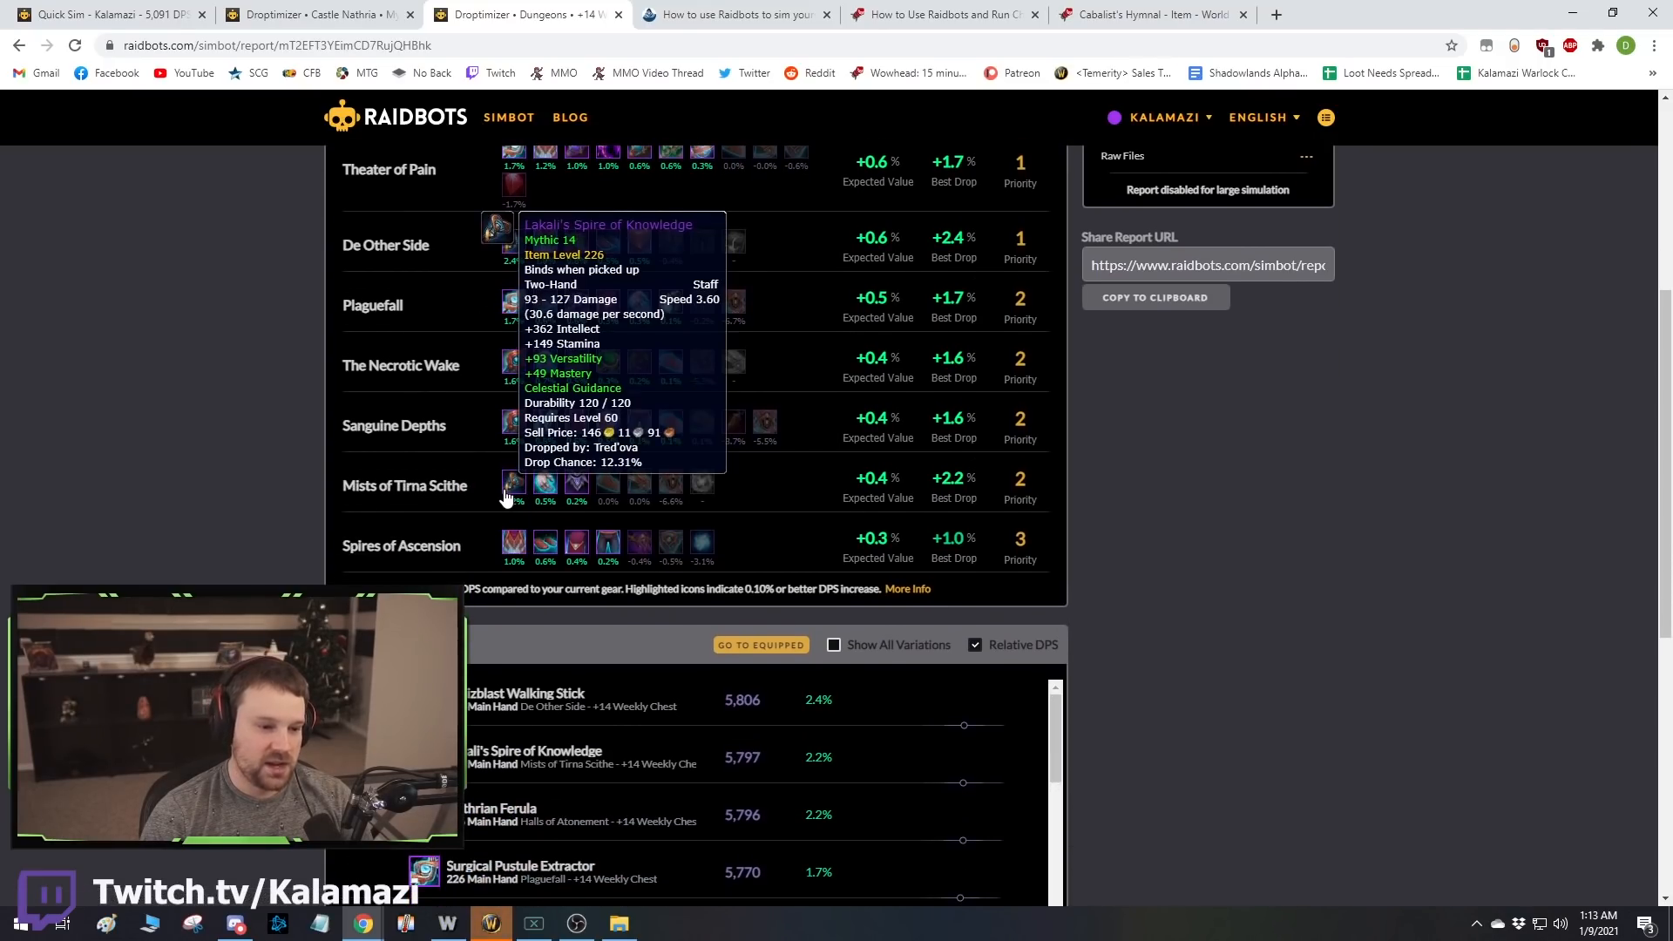
scroll(1089, 484, up, 2)
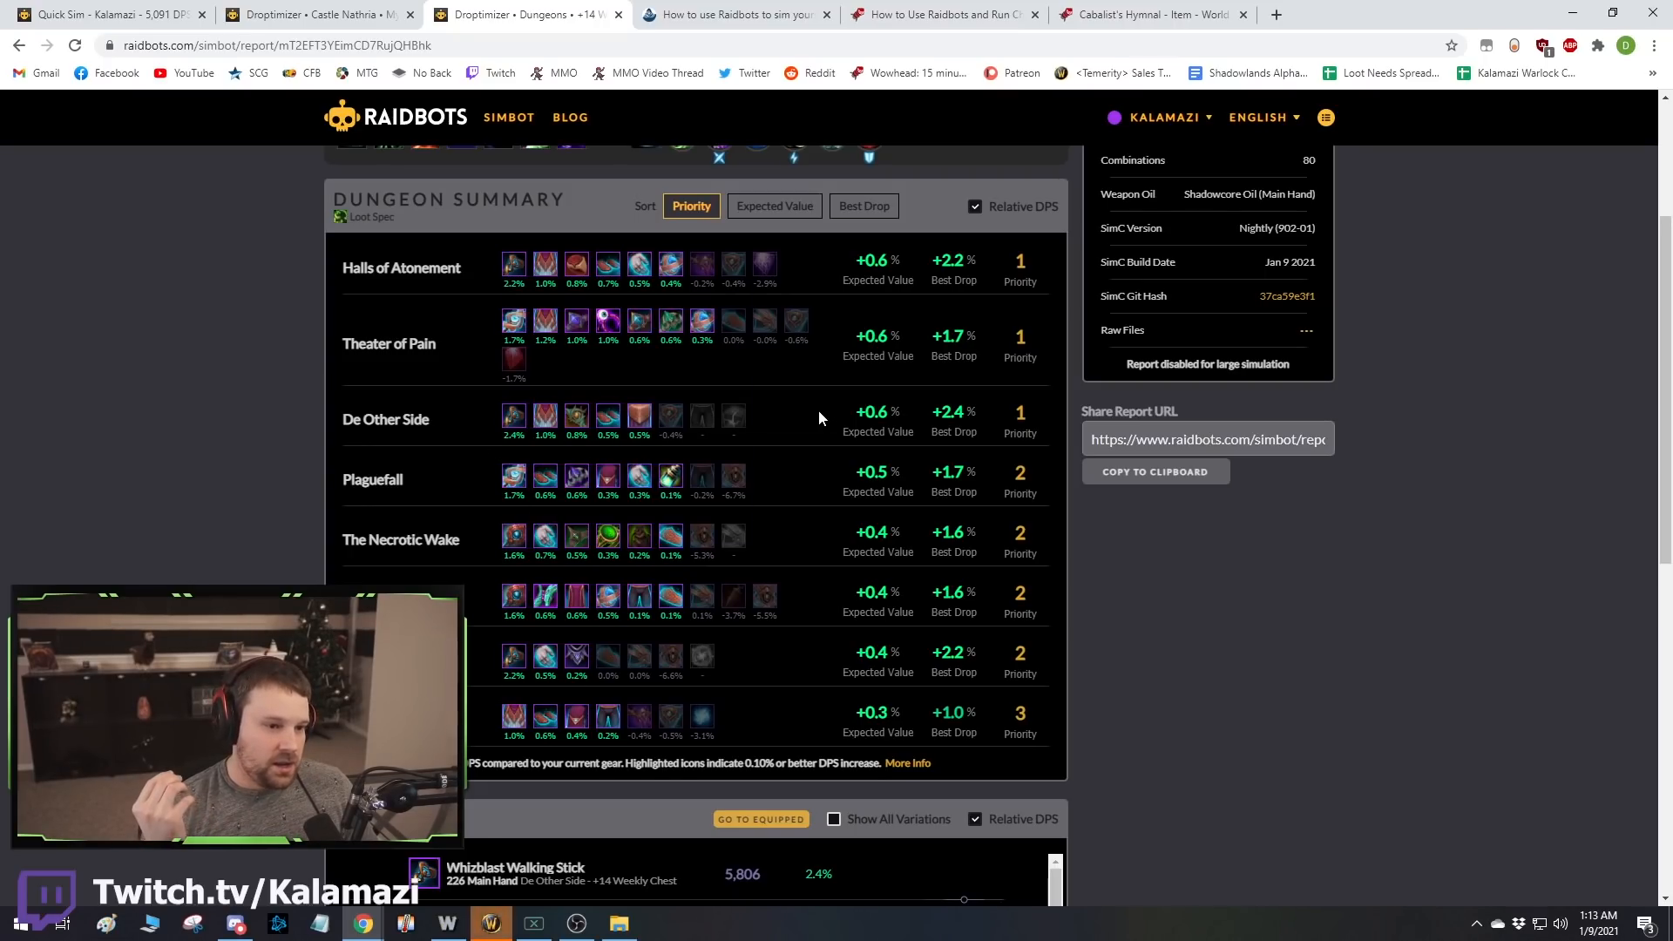
click(974, 207)
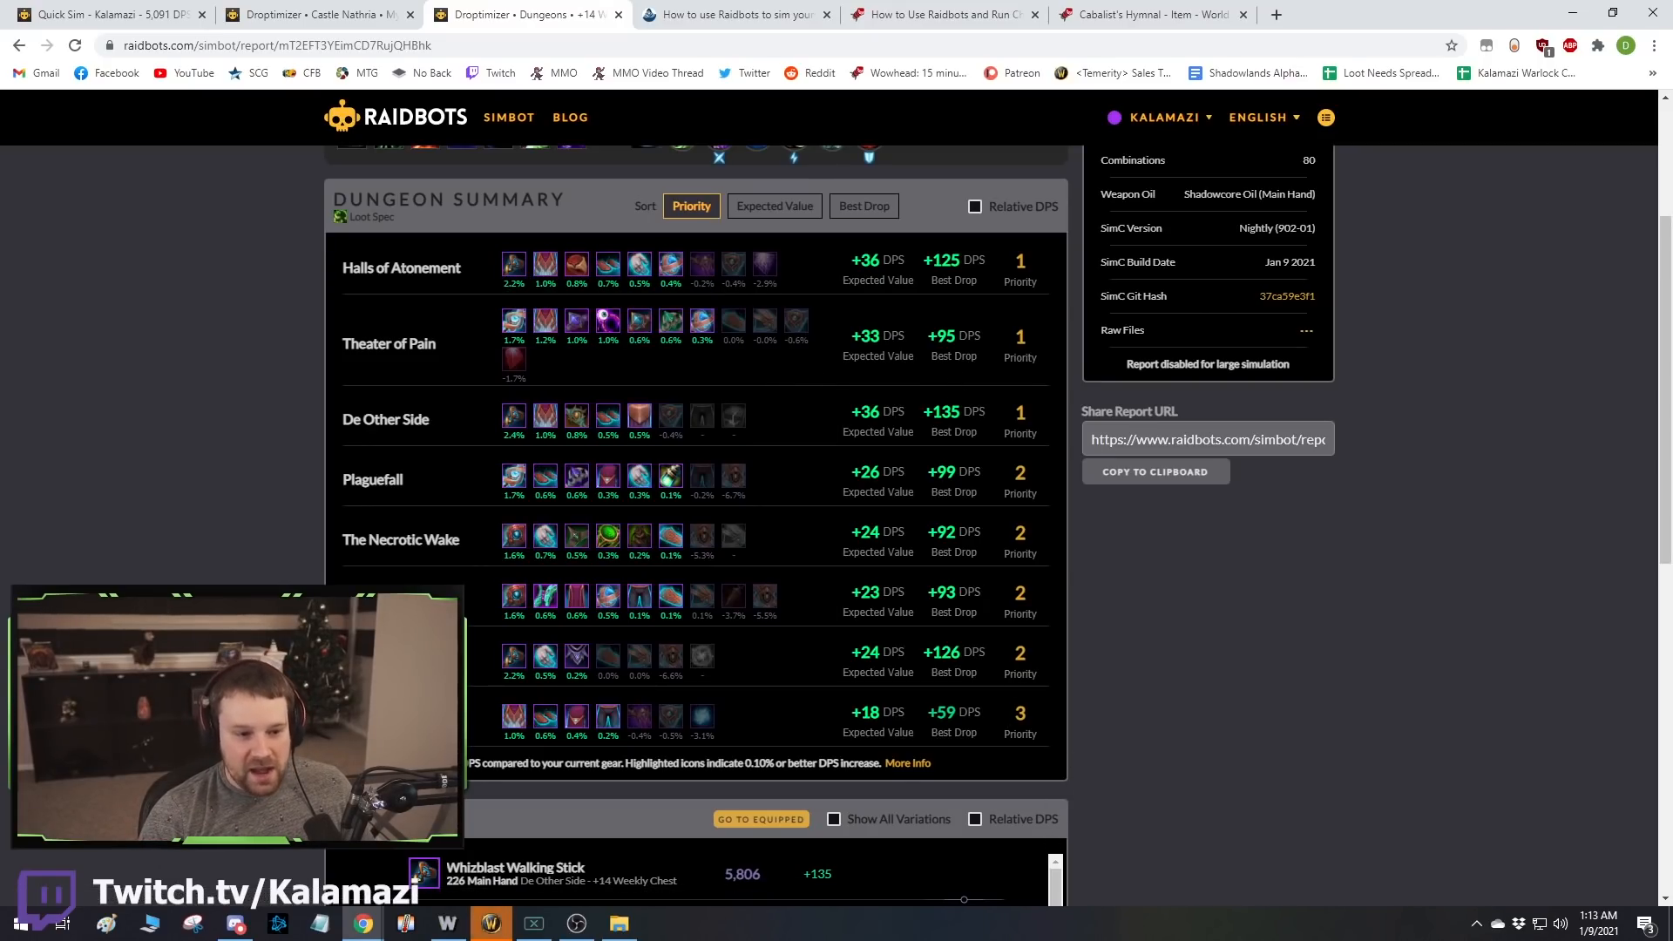
Examine the absolute expected value, best drop and priority of each dungeon, along with the character's gear overview in the +14 Weekly Chest report.
scroll(1046, 501, up, 3)
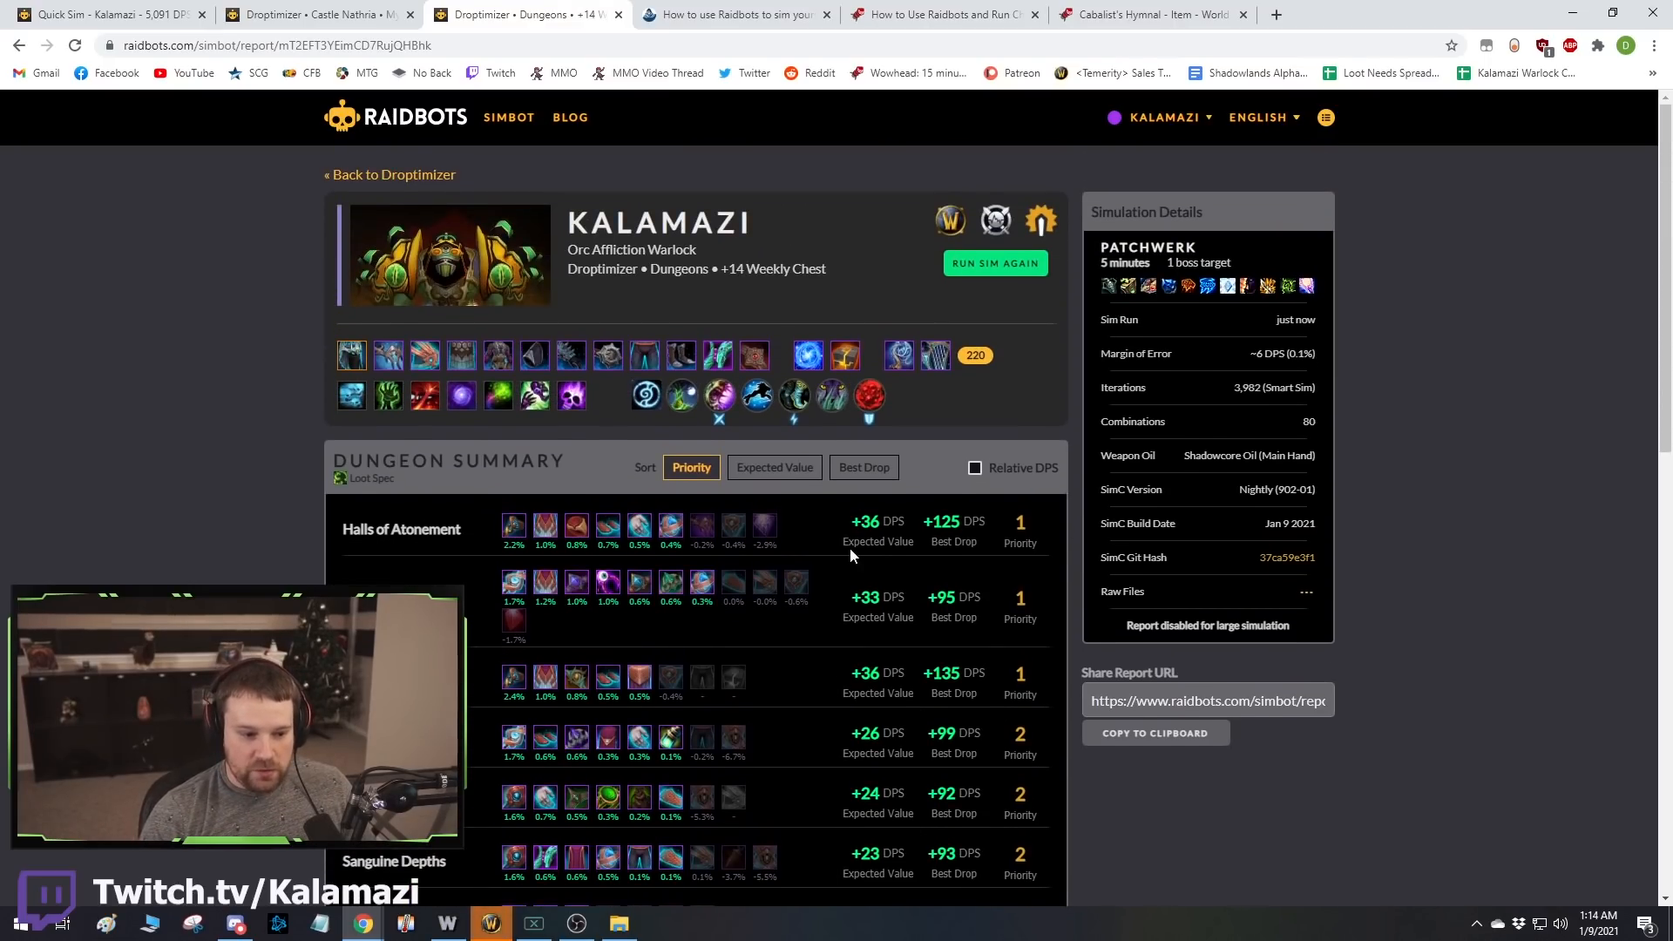
scroll(850, 549, down, 2)
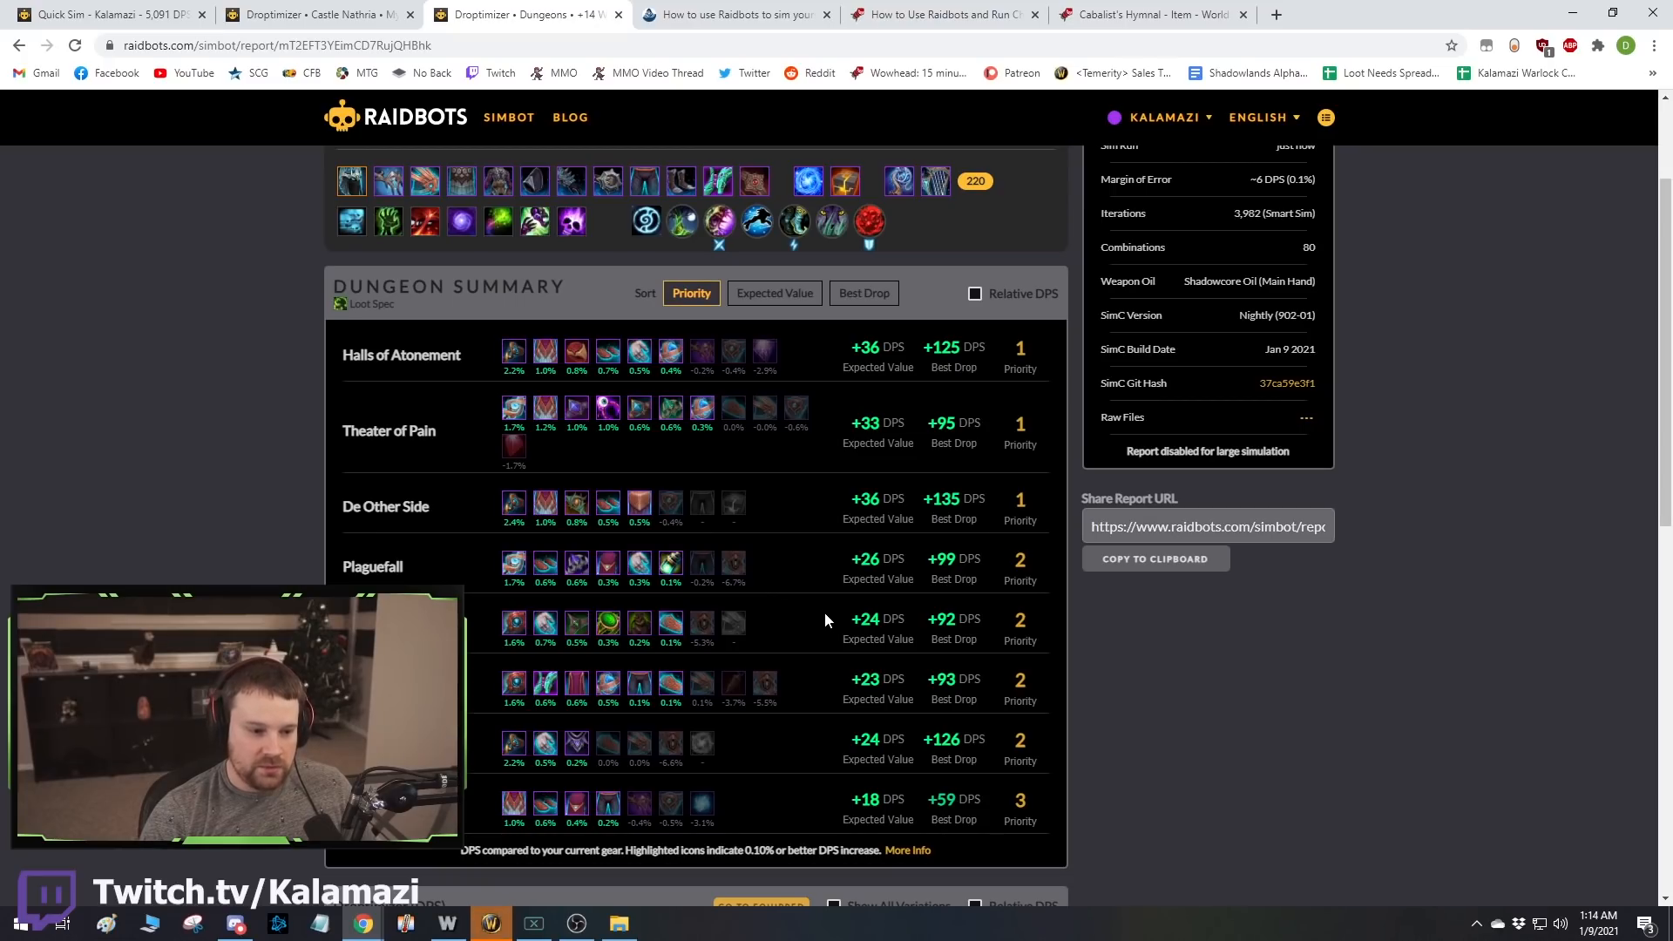
scroll(826, 619, up, 2)
scroll(784, 636, down, 4)
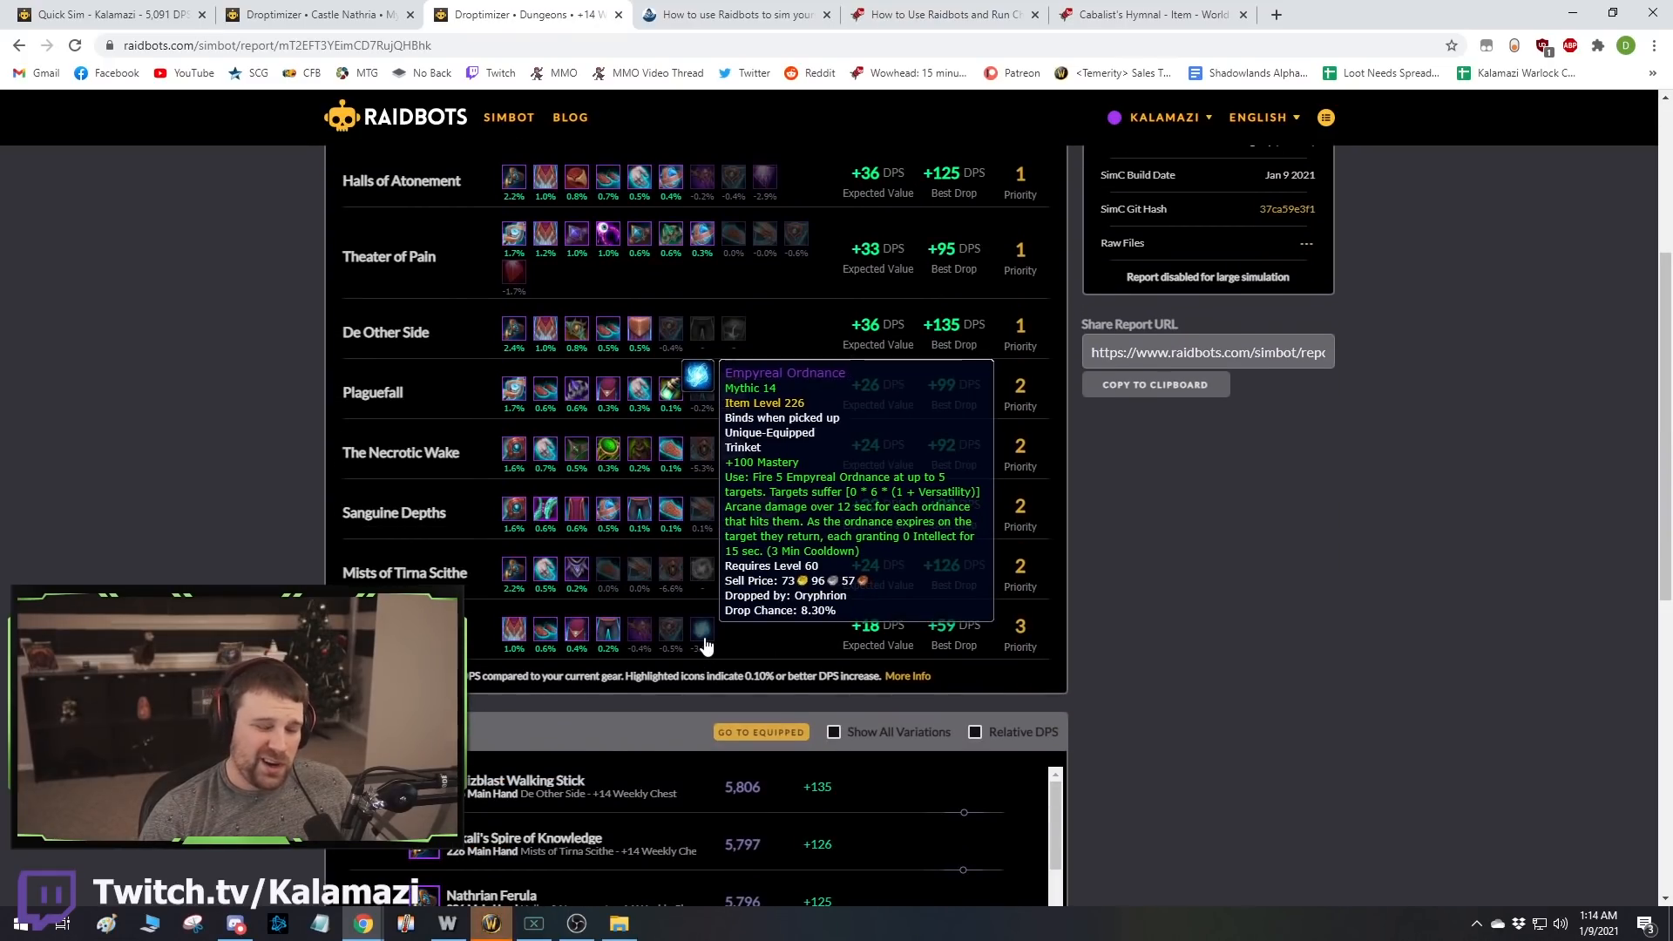
scroll(777, 363, up, 4)
scroll(823, 366, down, 4)
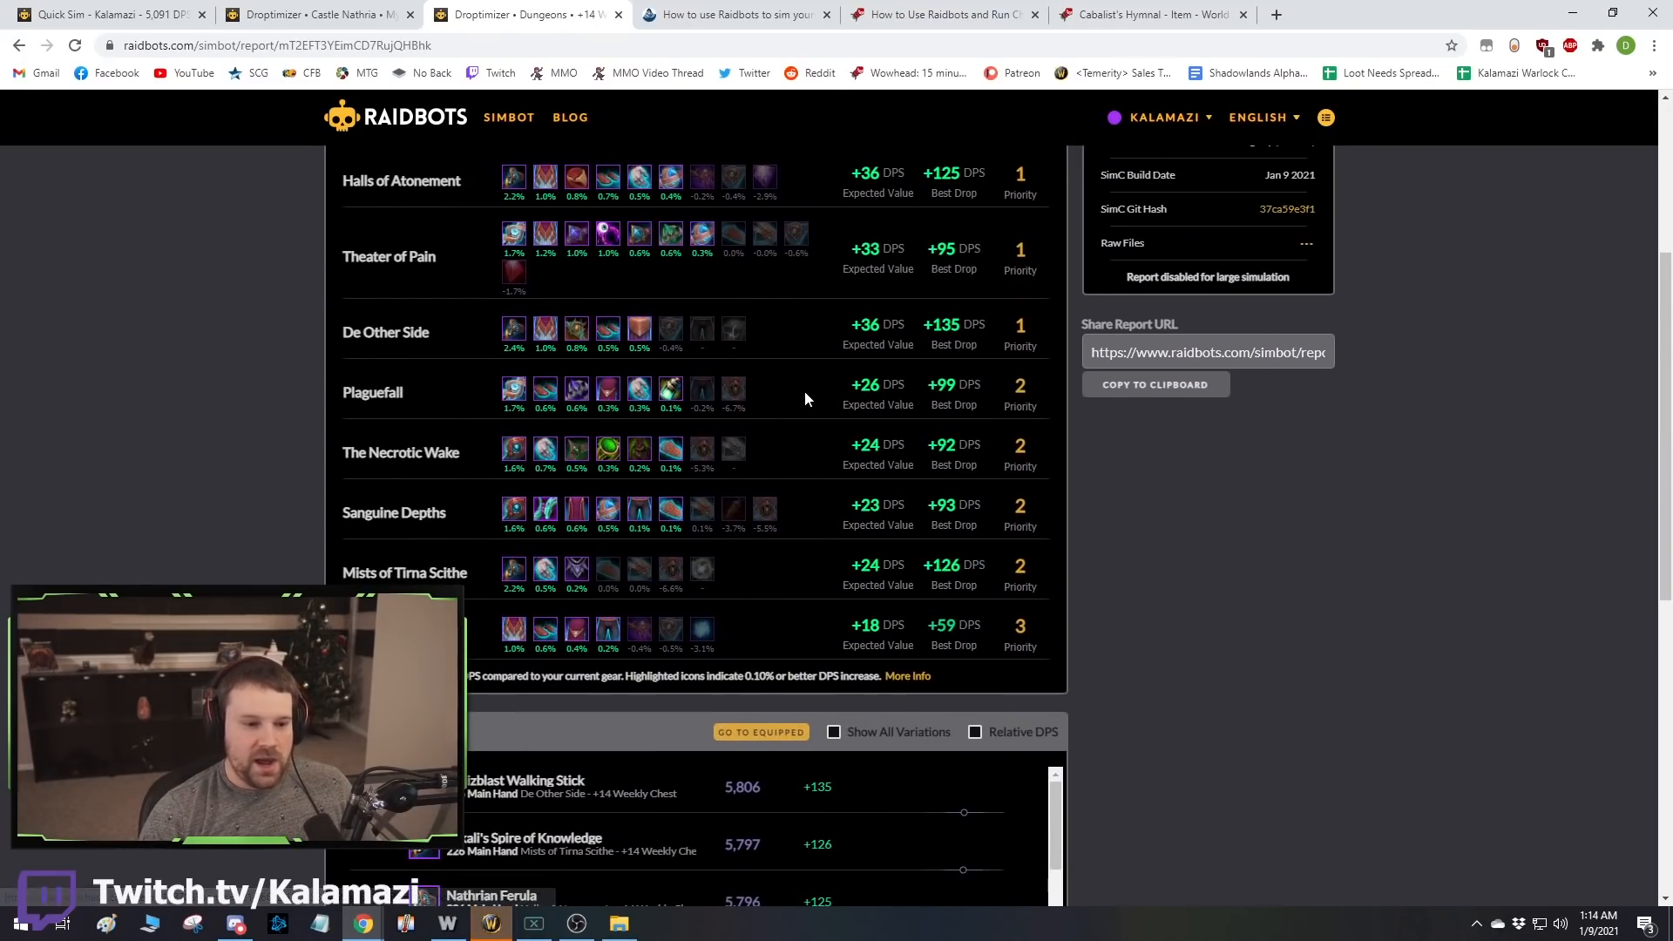
scroll(866, 277, up, 4)
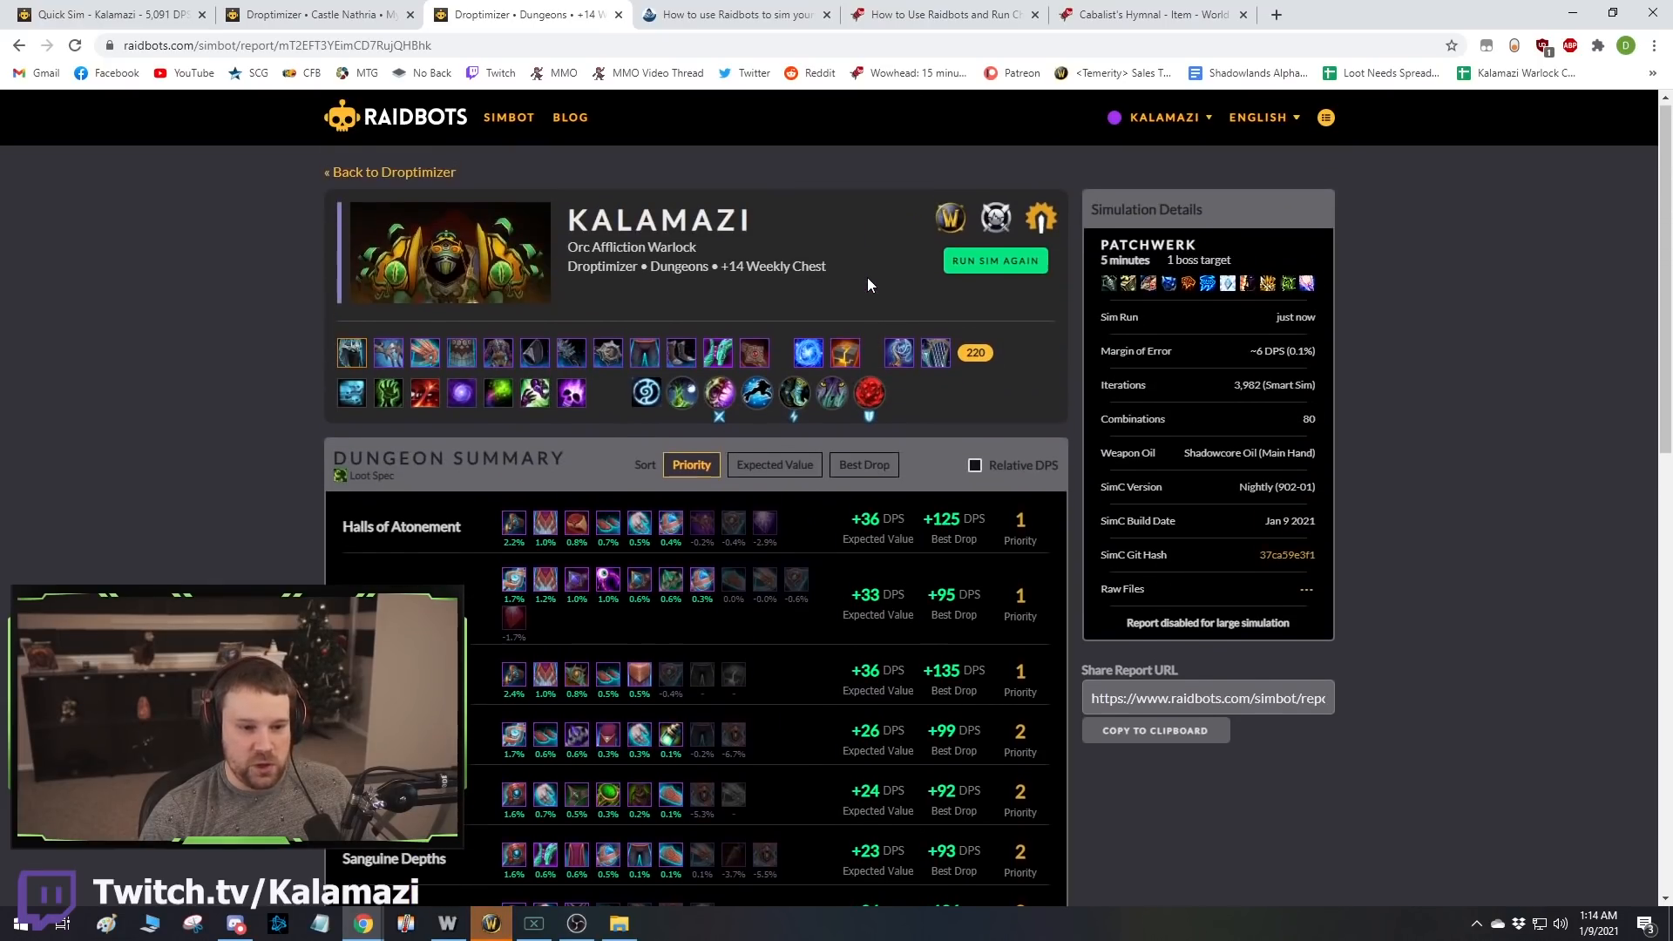
mouse_move(854, 357)
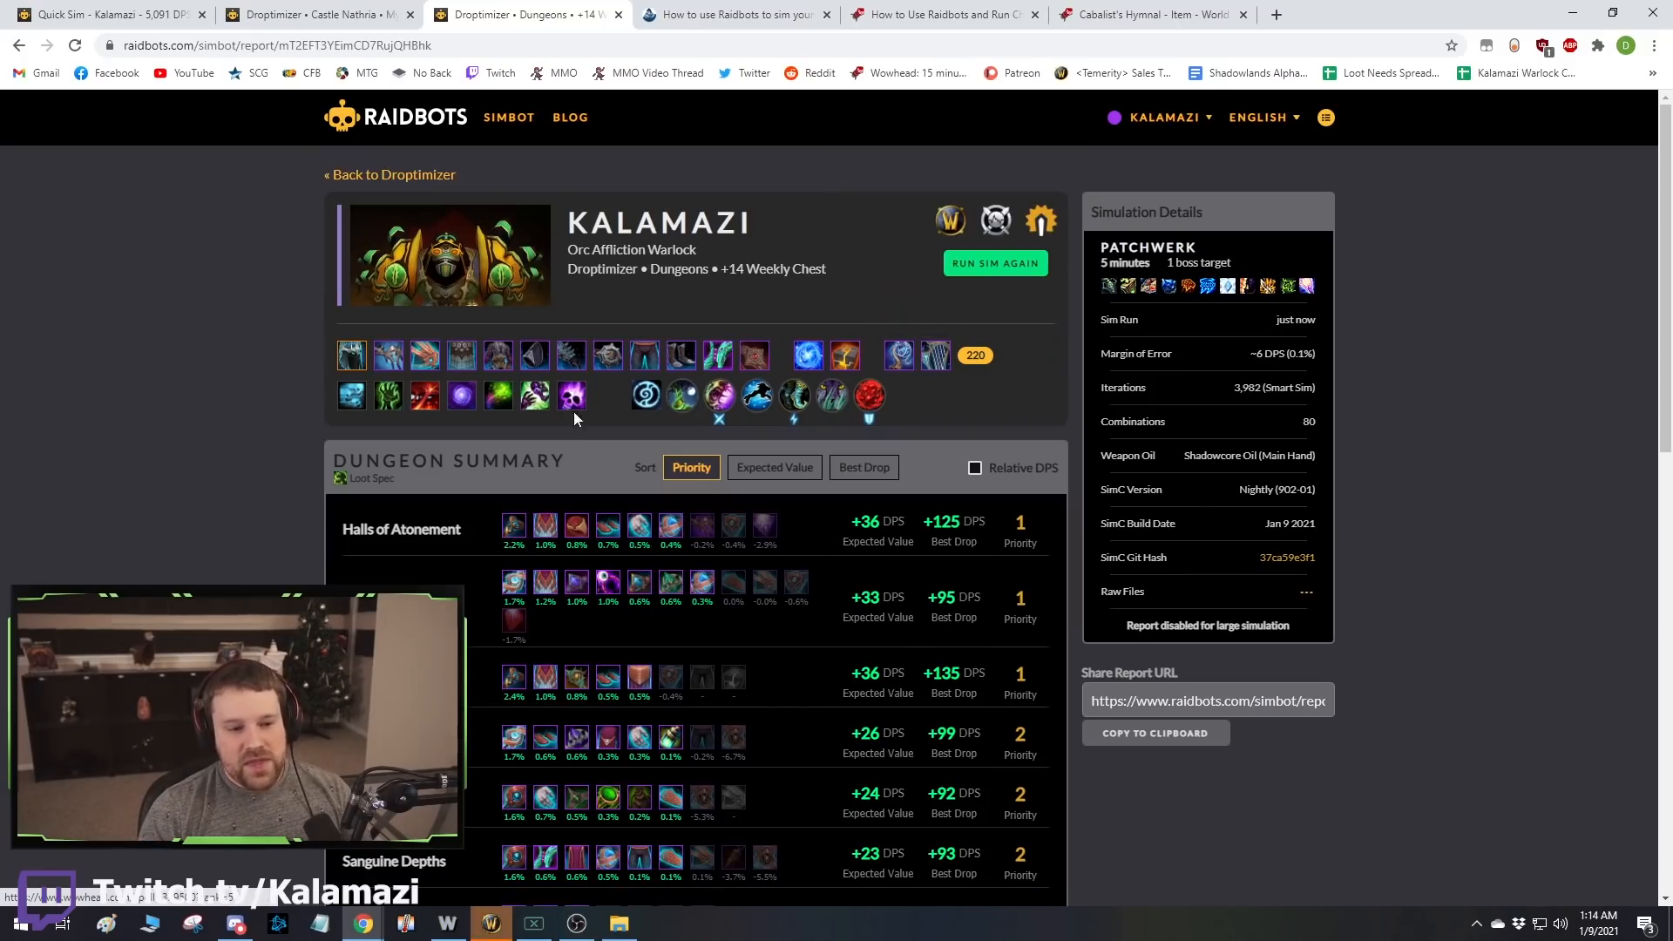
scroll(763, 348, down, 4)
scroll(761, 341, up, 4)
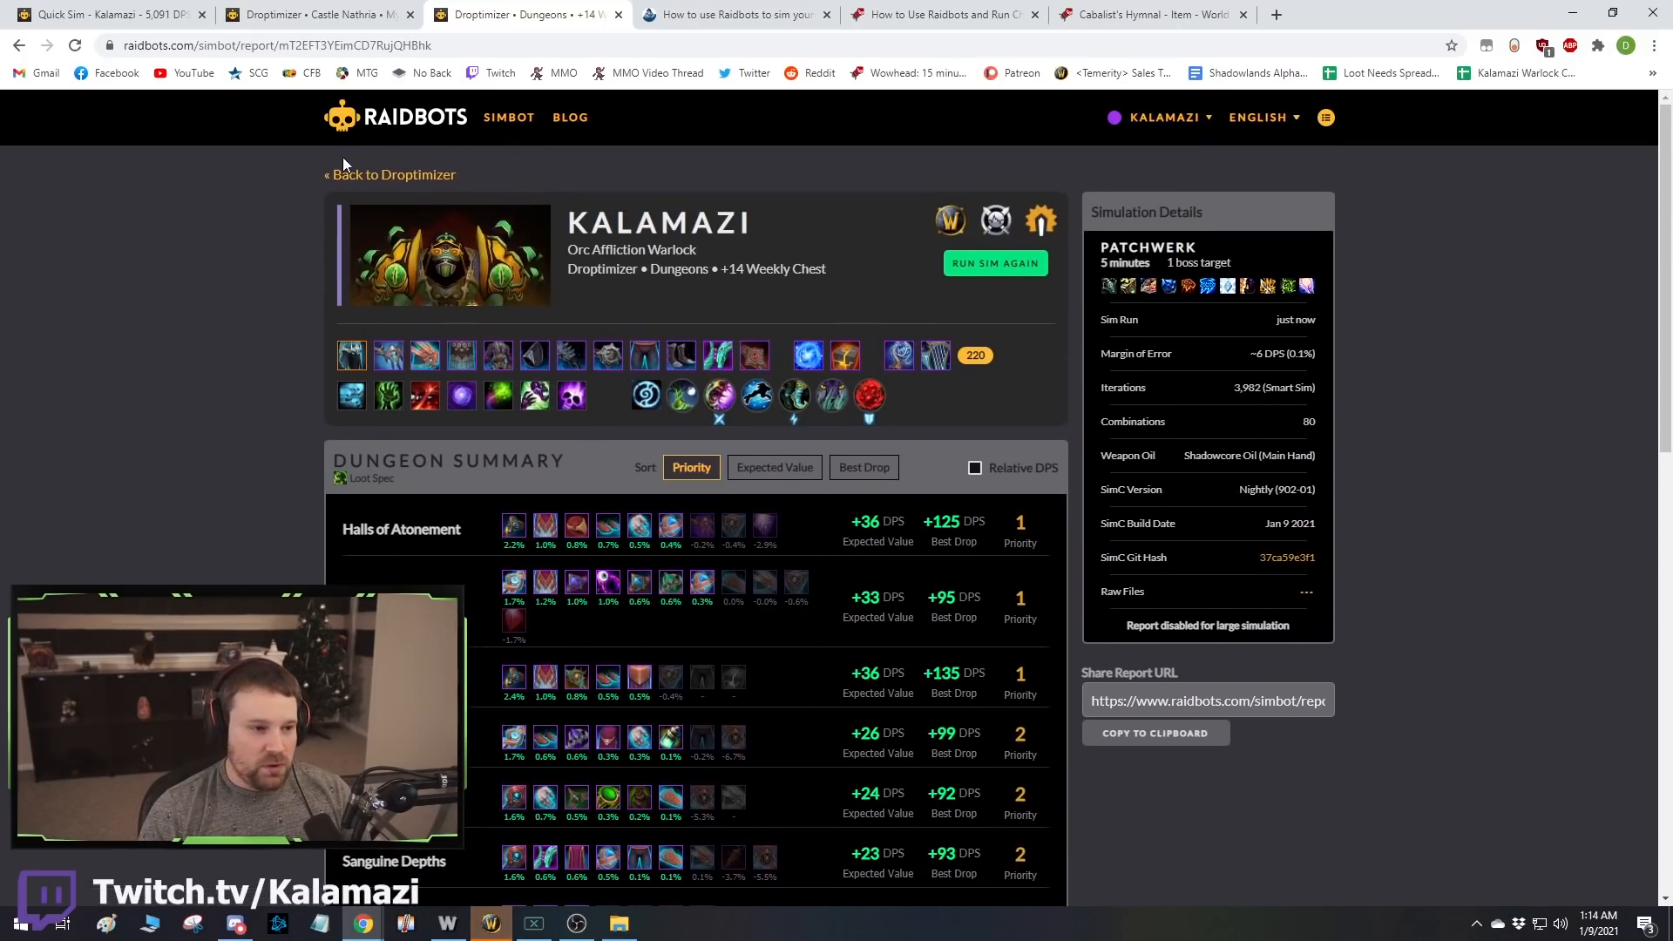
Open a new Droptimizer in a separate browser tab and load the character by pasting the SimC addon export.
middle_click(349, 175)
click(686, 10)
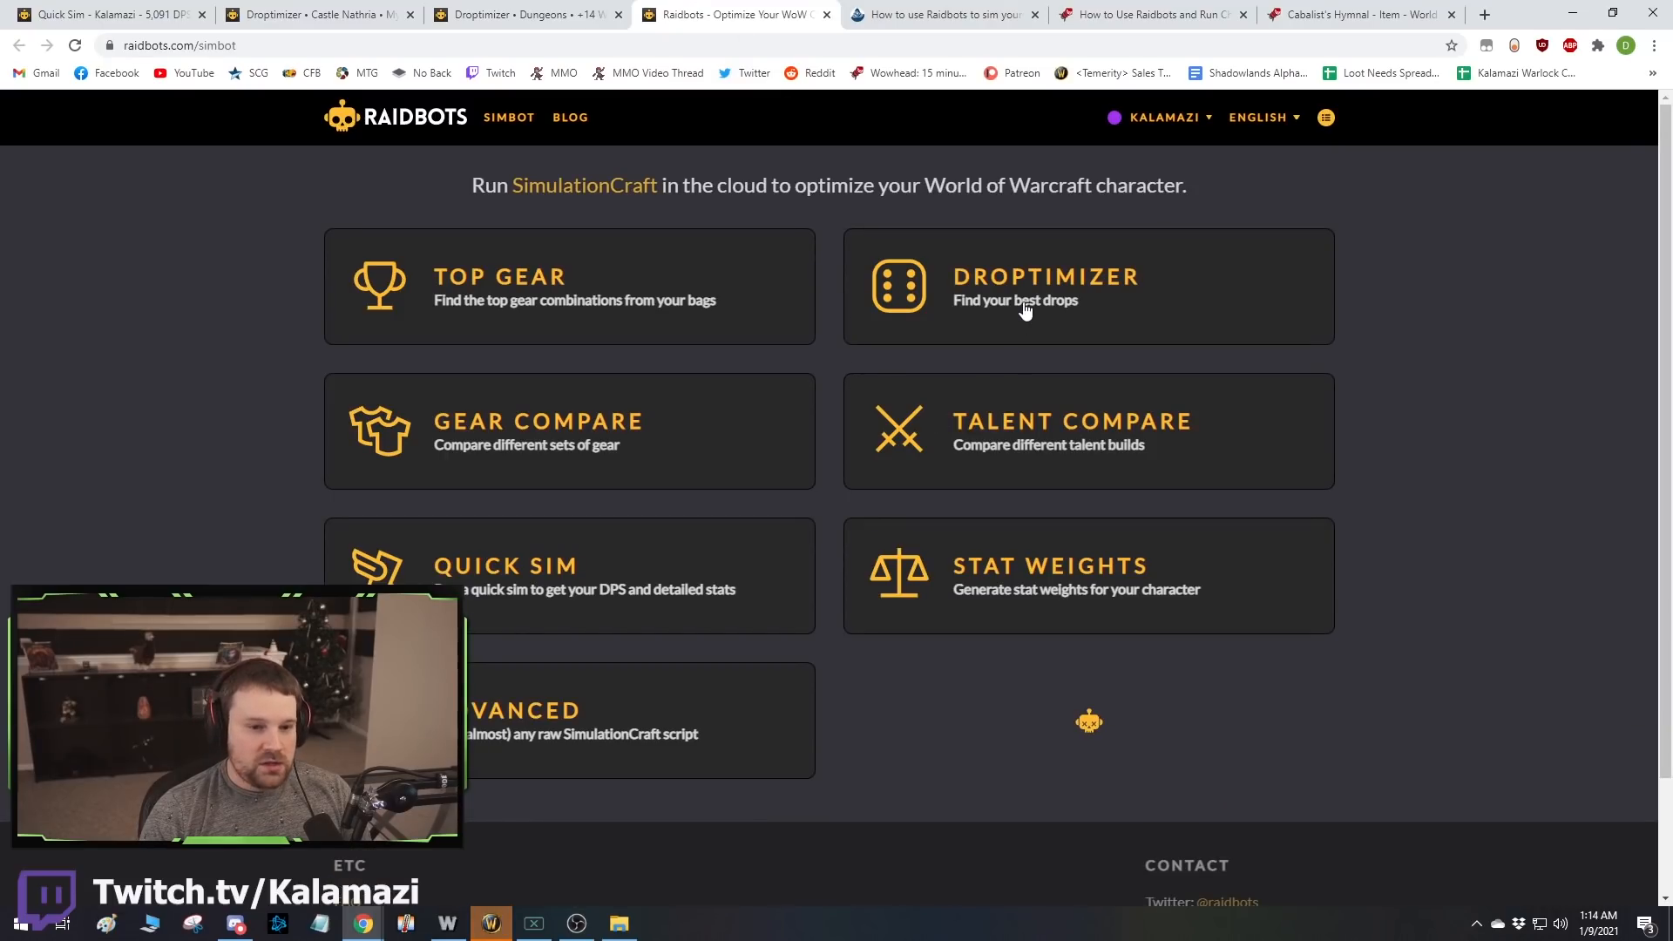
click(918, 310)
scroll(633, 375, down, 4)
click(644, 185)
key(ctrl+v)
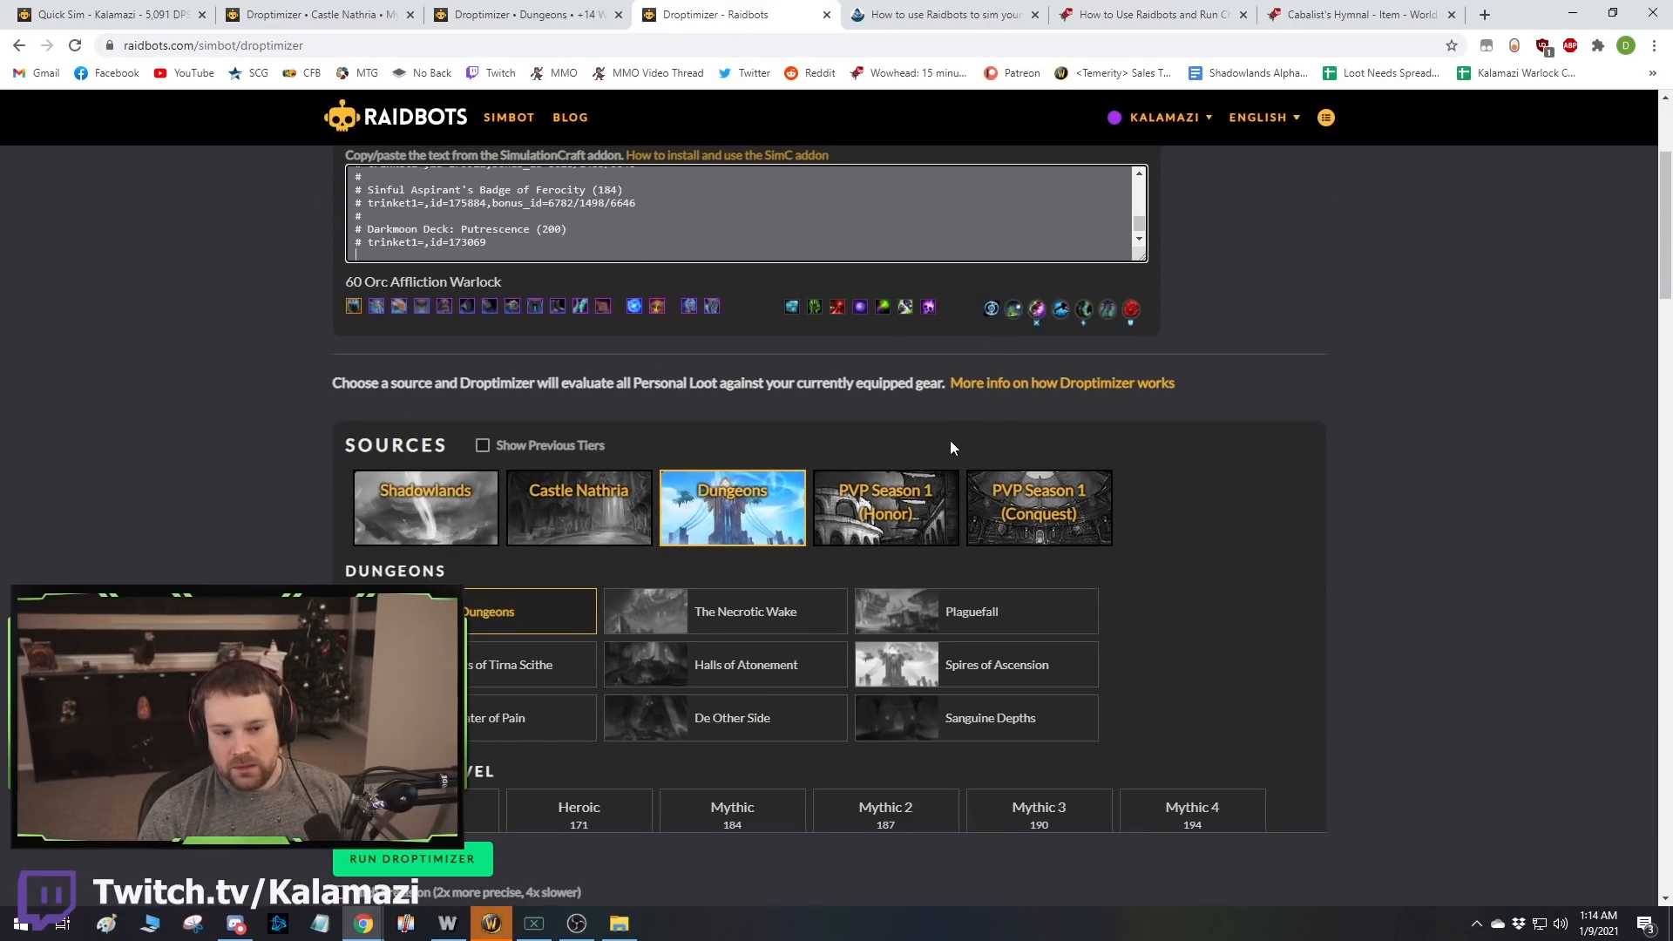
Set the dungeon level to Mythic 15, look over the items to sim and run the Droptimizer for all dungeons.
scroll(1195, 692, down, 3)
click(1063, 582)
scroll(1367, 463, down, 4)
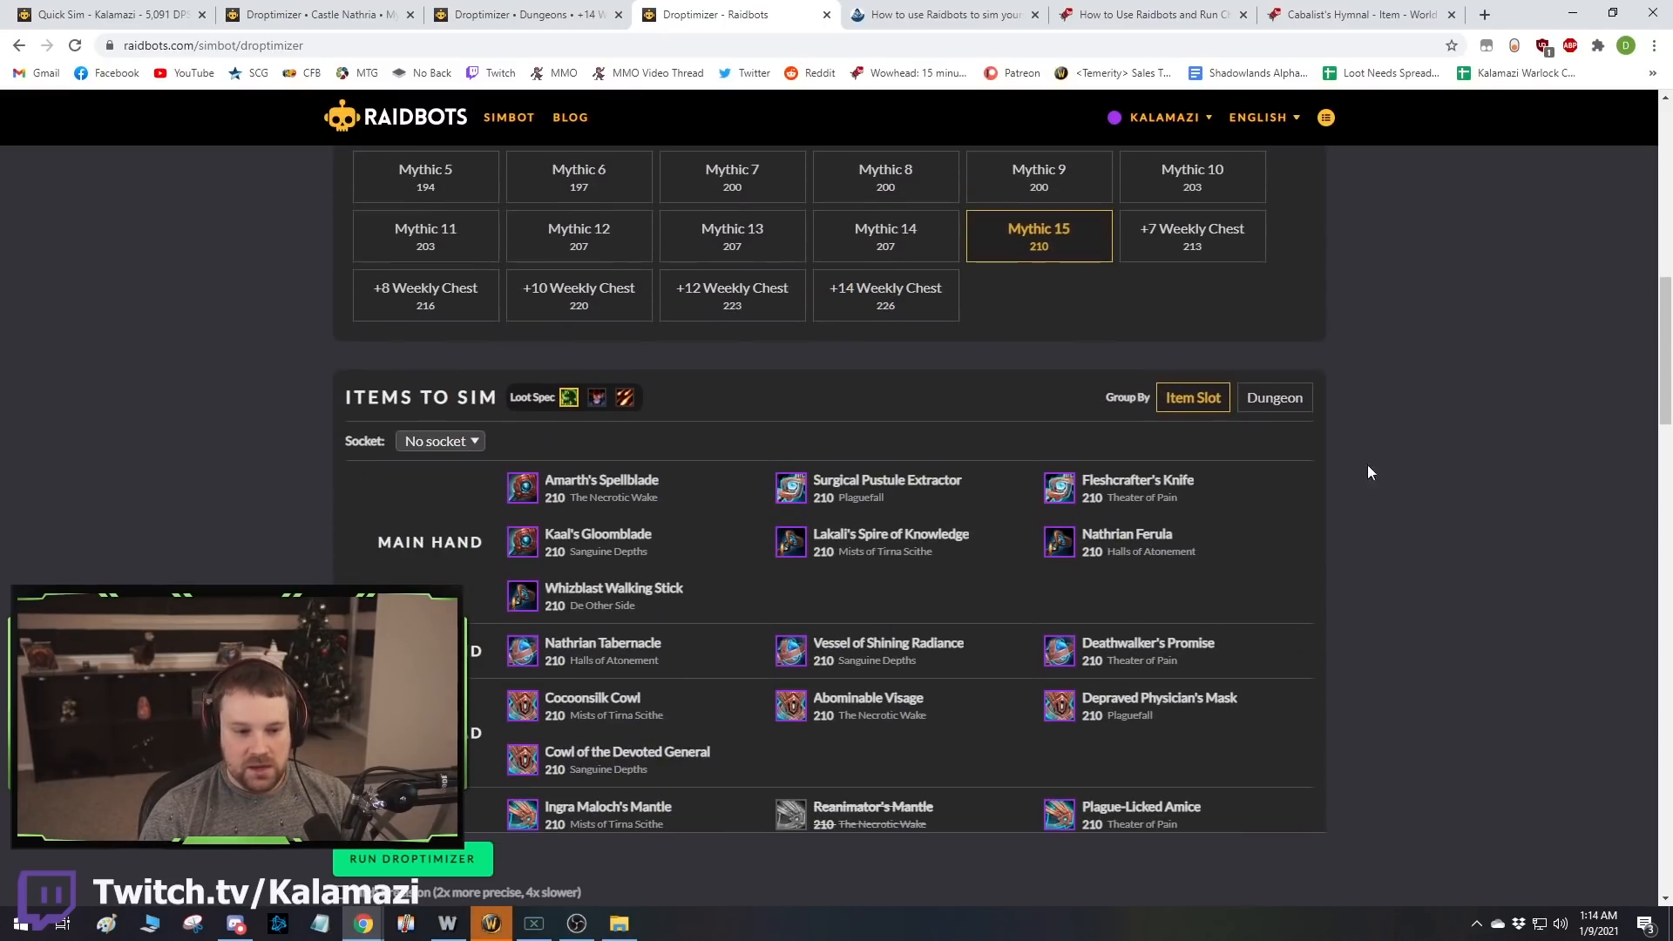
scroll(861, 300, down, 10)
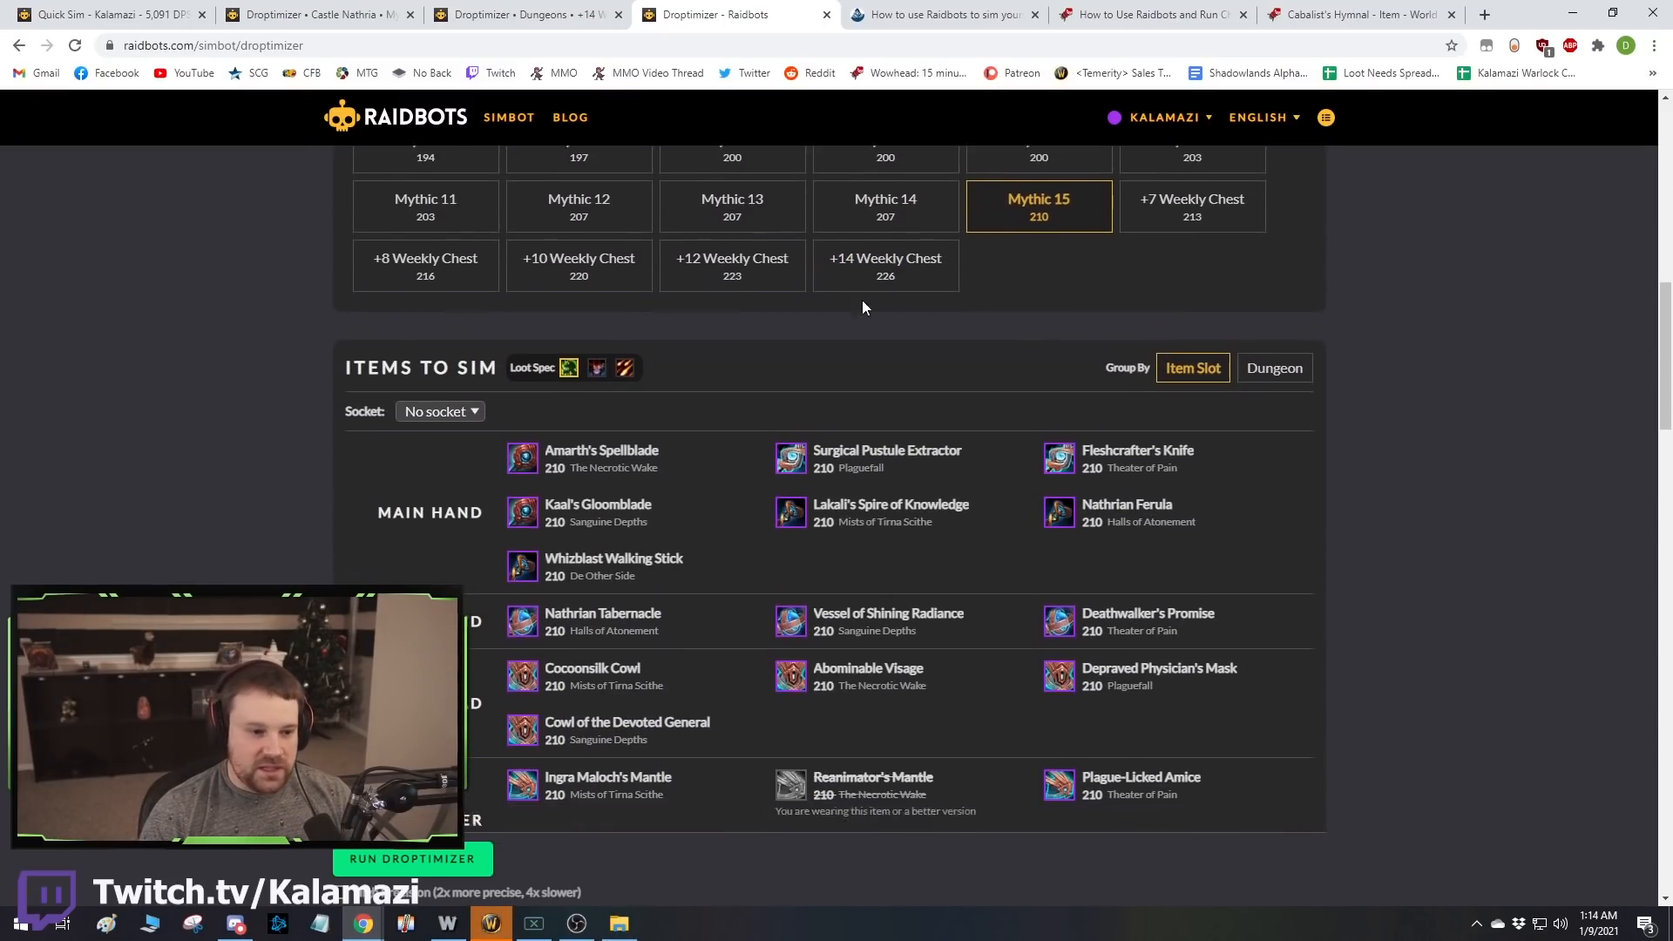
scroll(730, 373, down, 5)
click(412, 858)
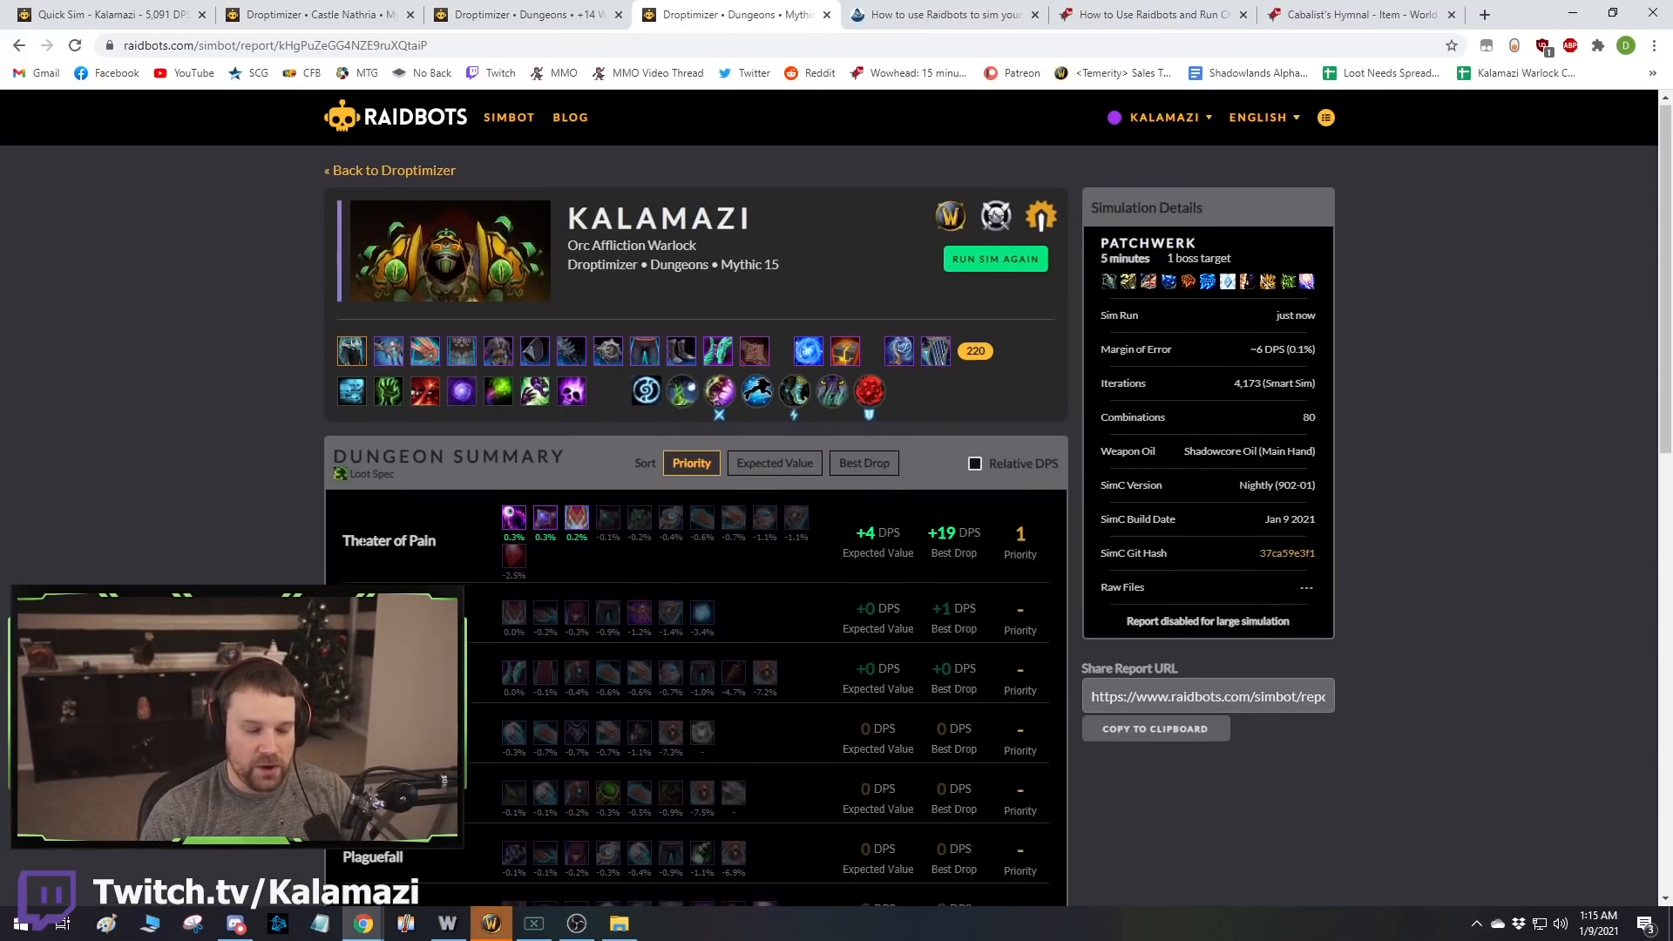
Inspect the Theater of Pain drops in the dungeon summary of the Mythic 15 report.
scroll(420, 453, down, 2)
mouse_move(542, 355)
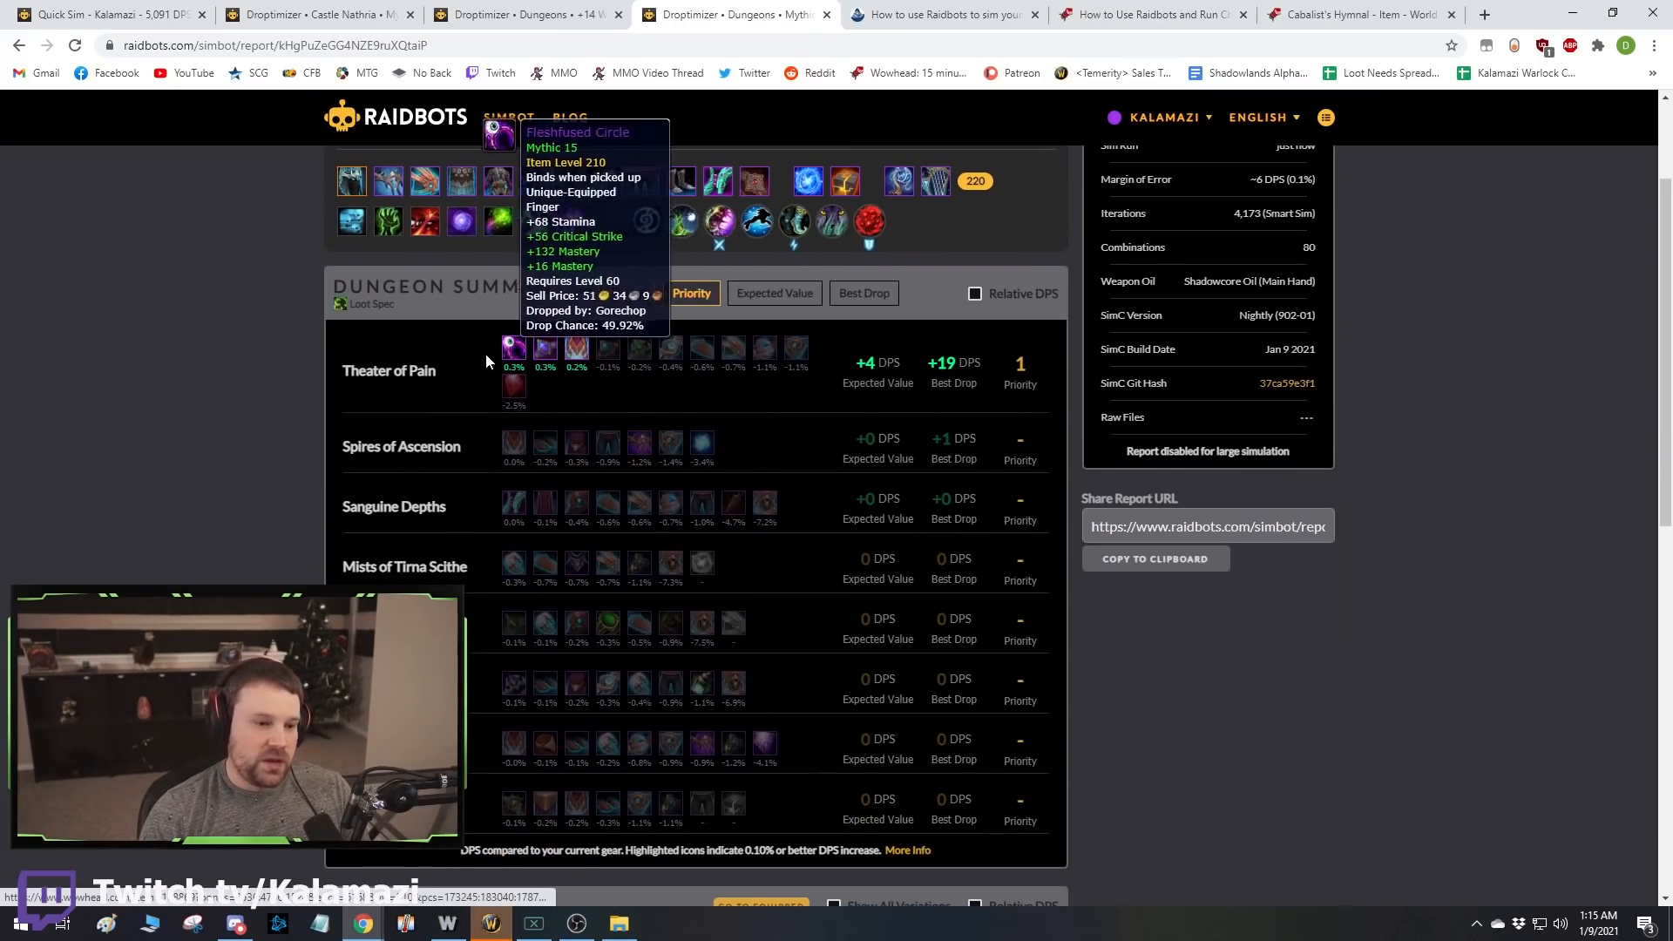
scroll(260, 435, up, 2)
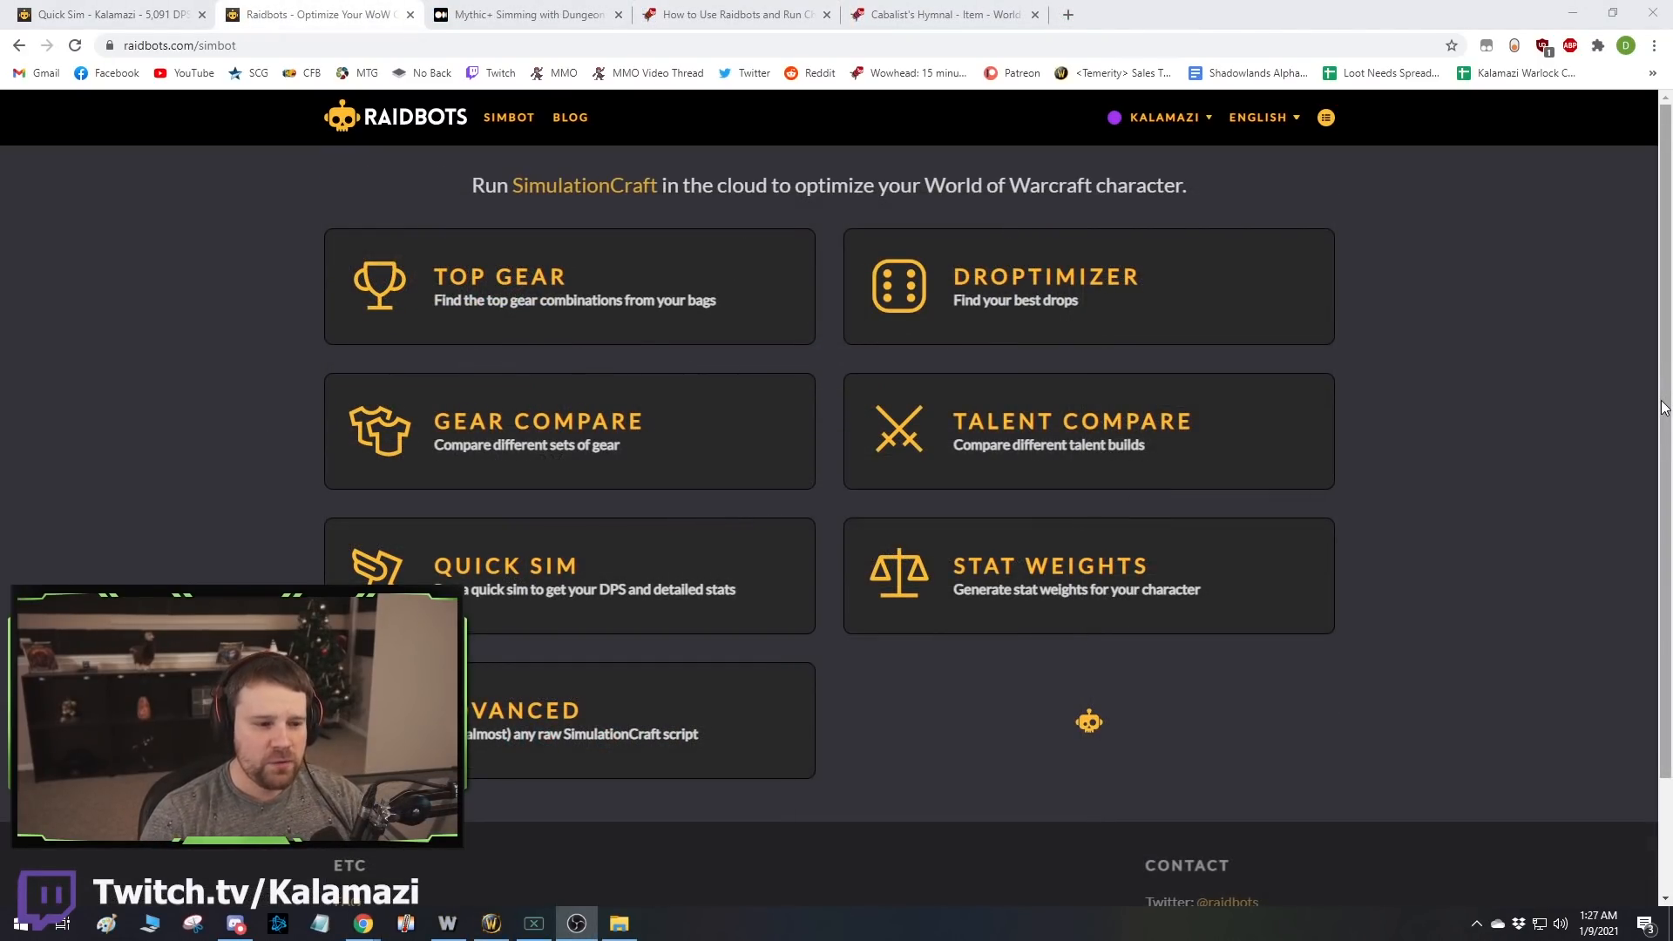
Open a new Quick Sim and load the character by pasting the SimC addon export.
click(706, 566)
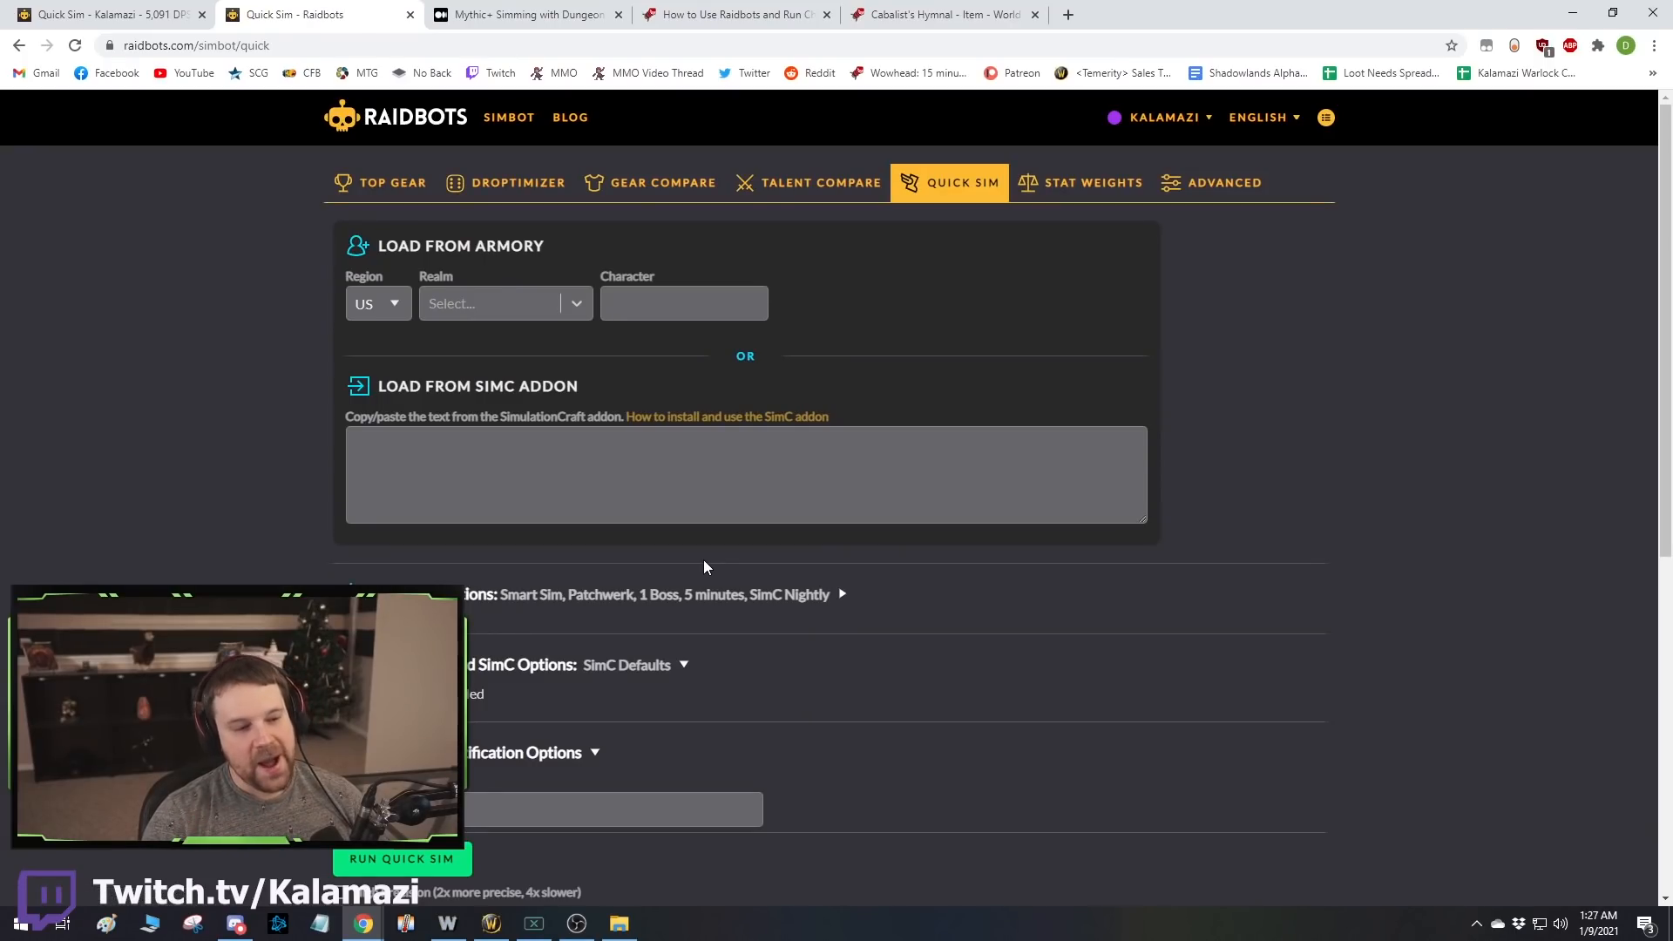
click(665, 486)
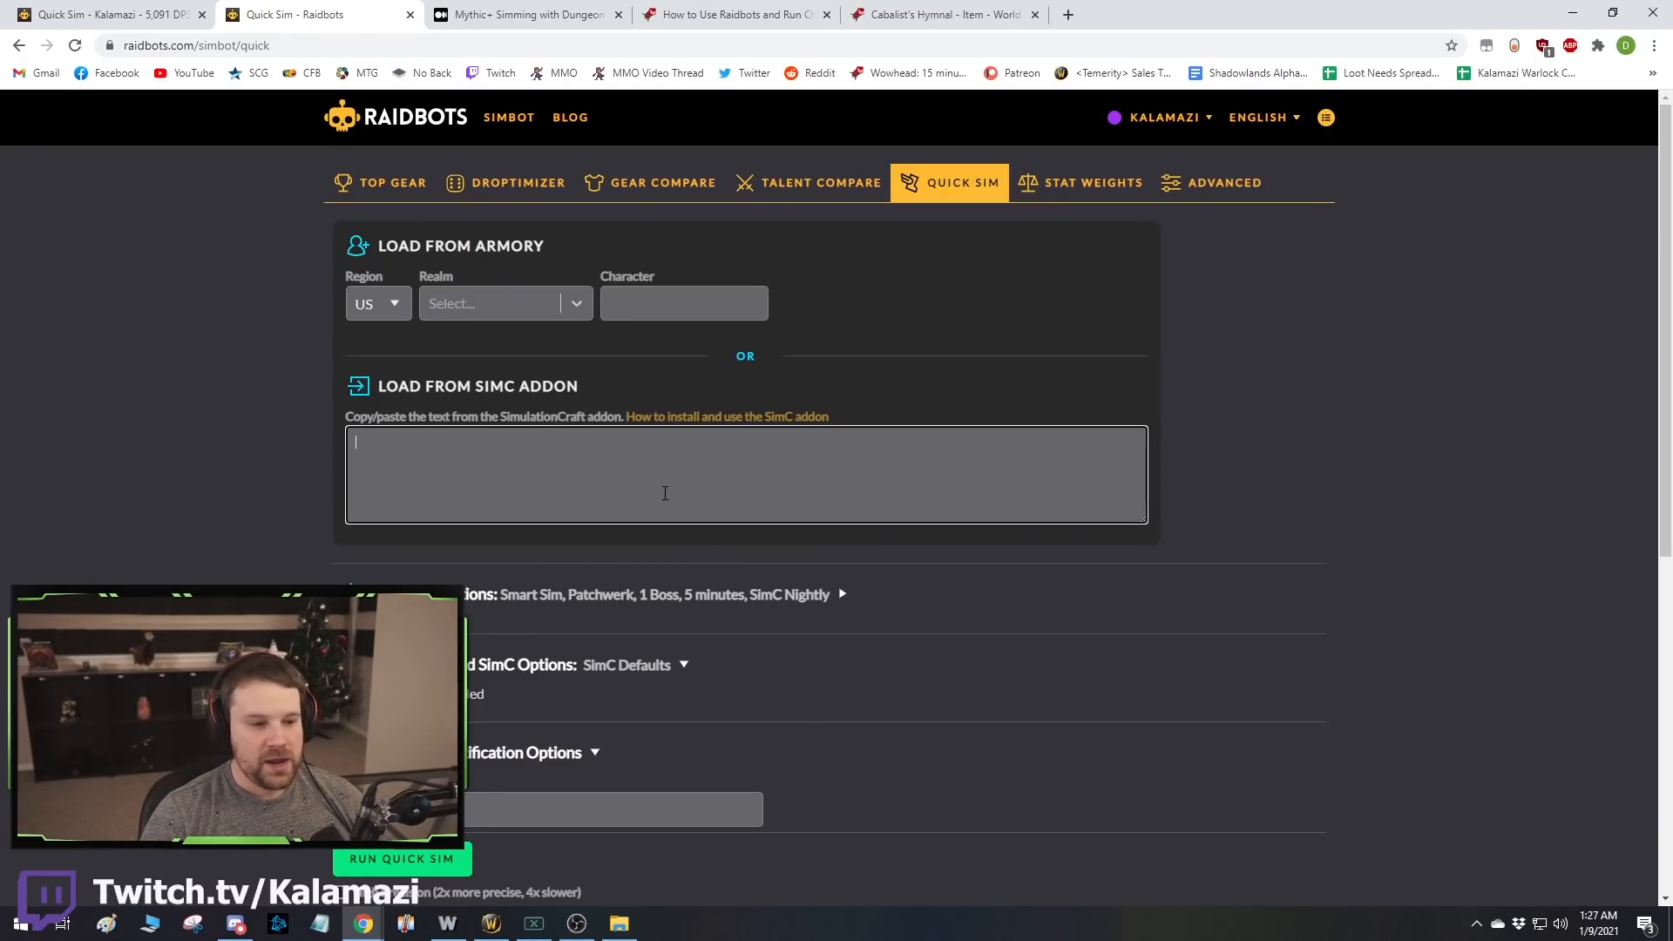
key(ctrl+v)
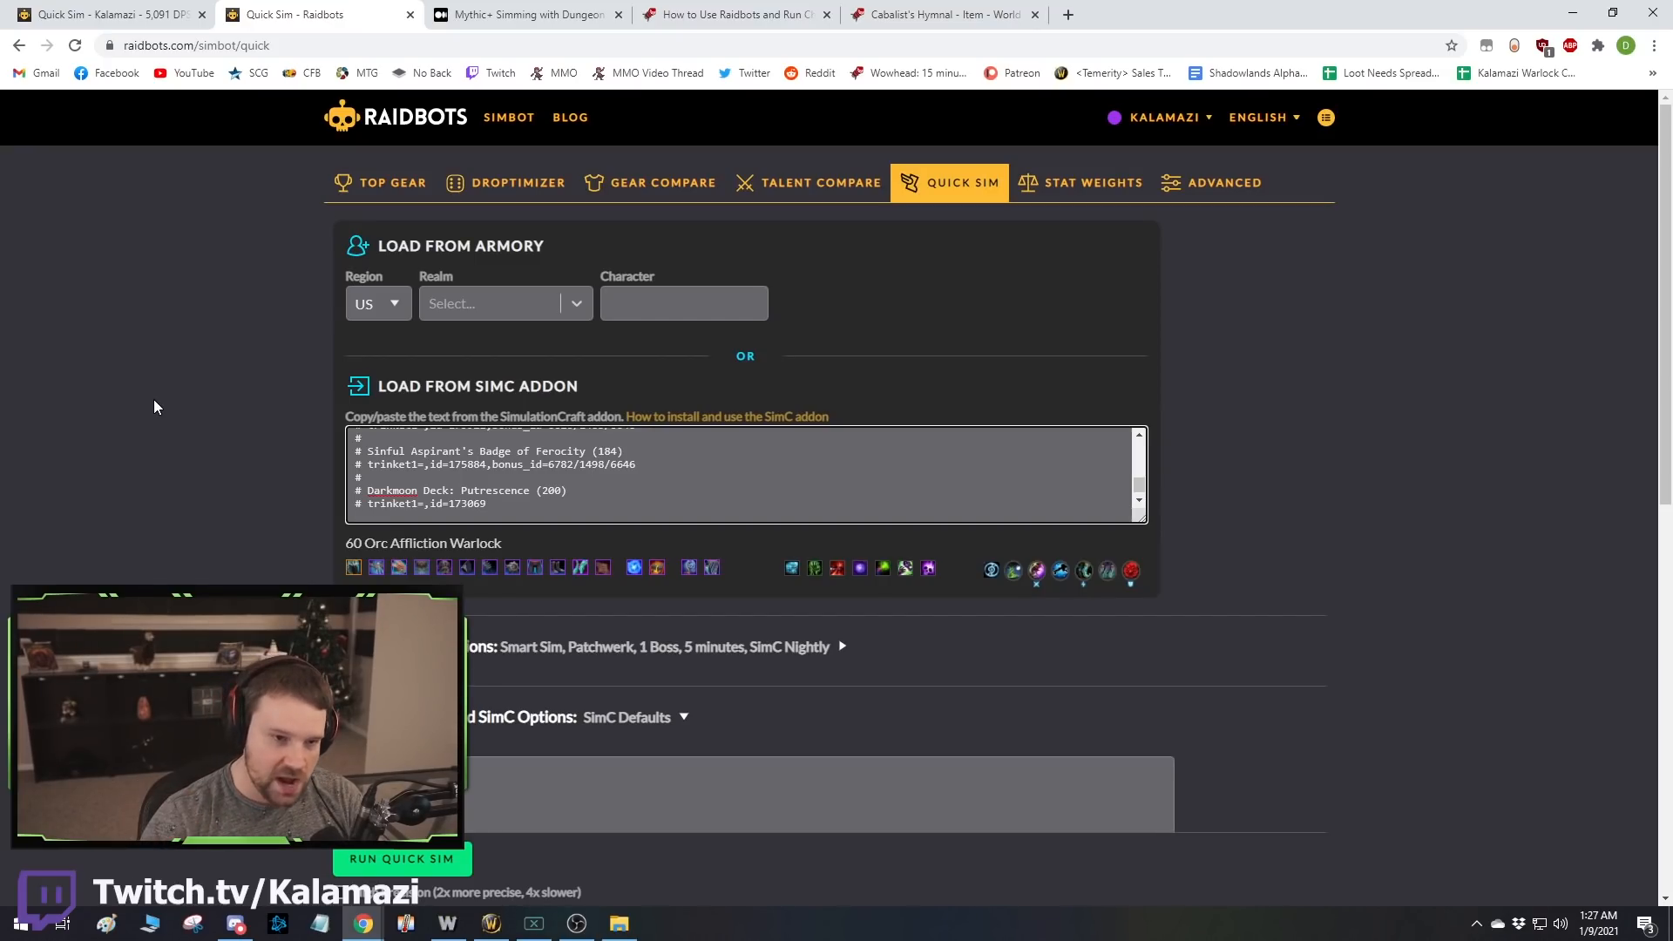
Collapse the custom APL options and expand the simulation options to review the available fight styles, leaving Patchwerk selected.
scroll(157, 407, down, 2)
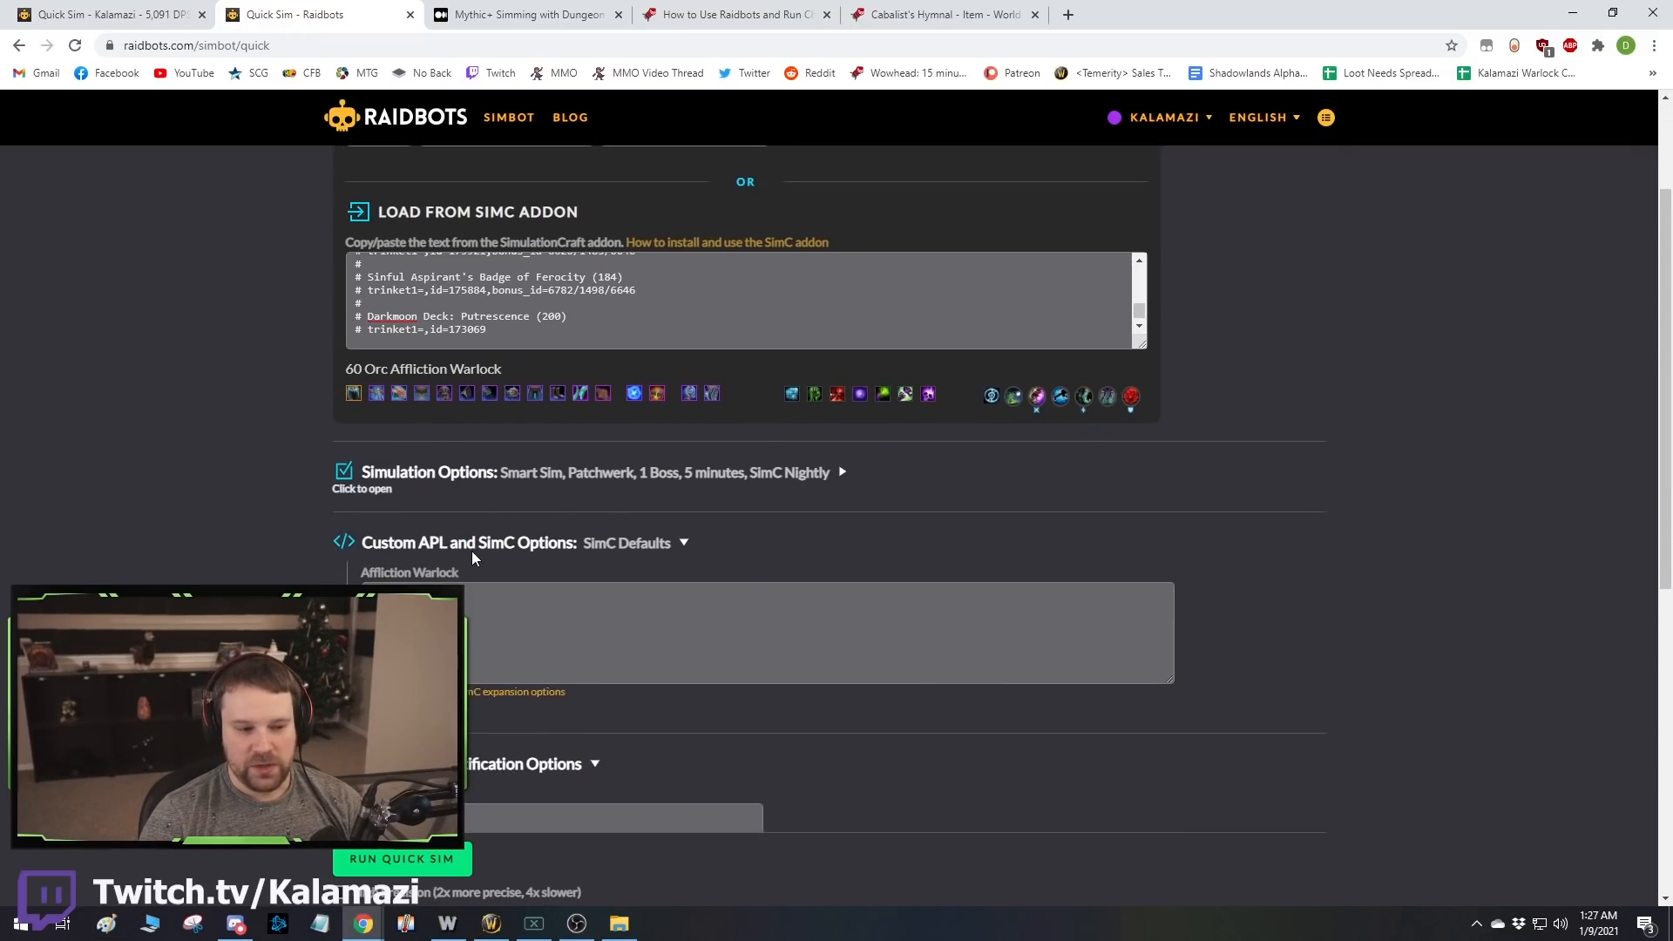
click(535, 545)
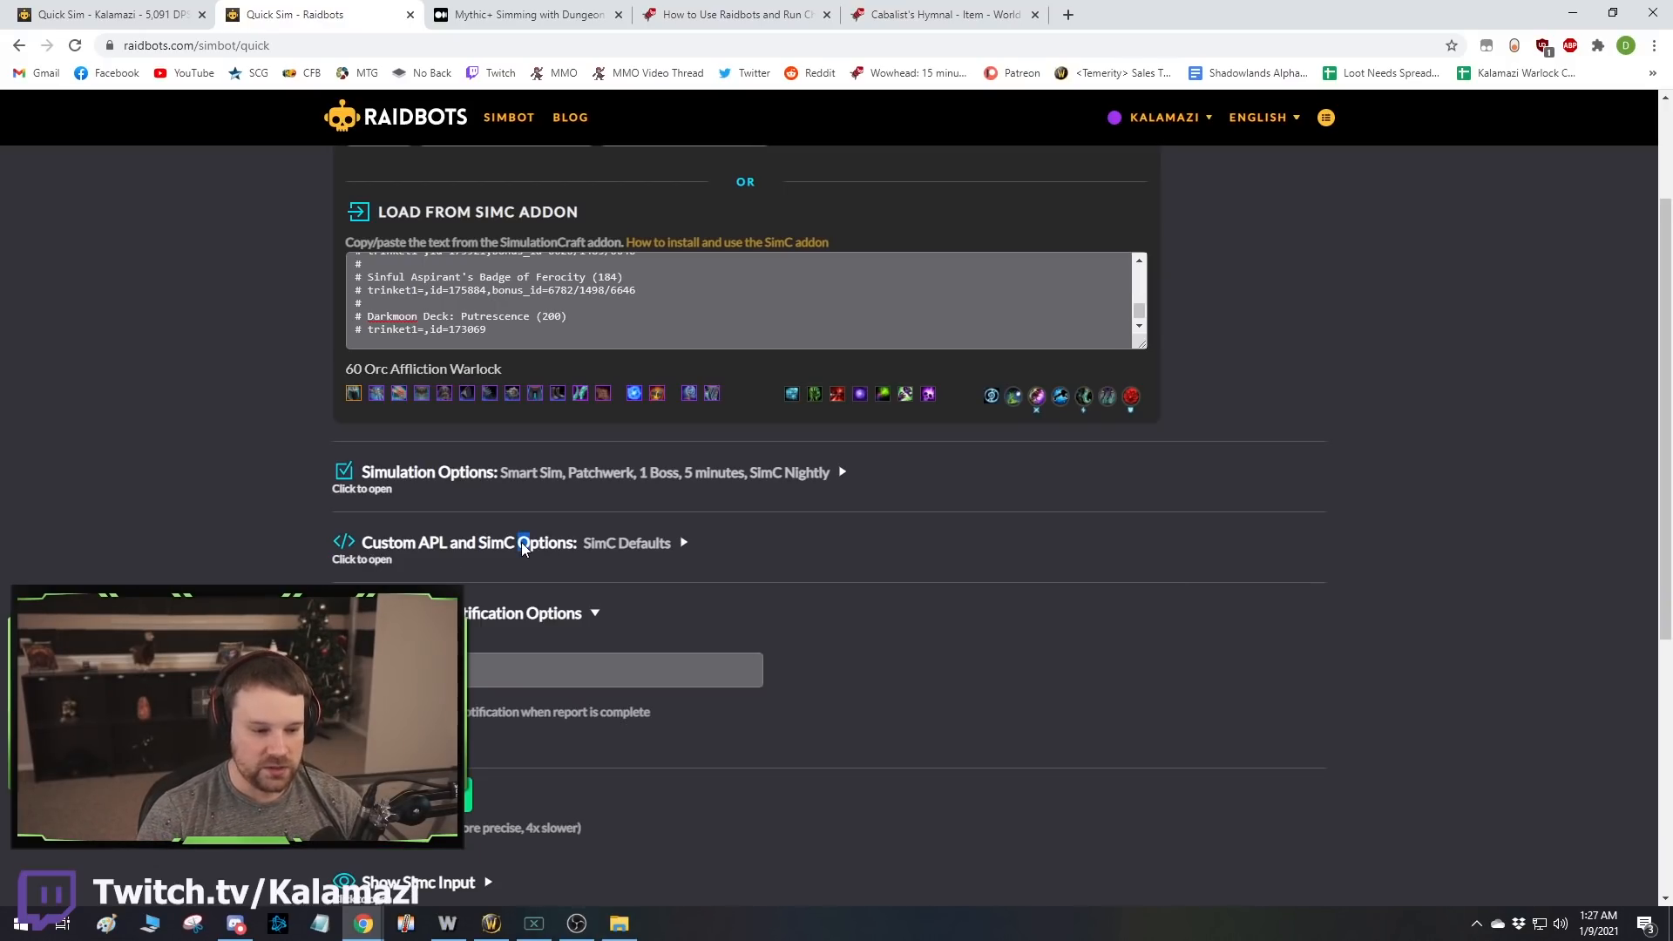
click(422, 479)
scroll(315, 427, down, 2)
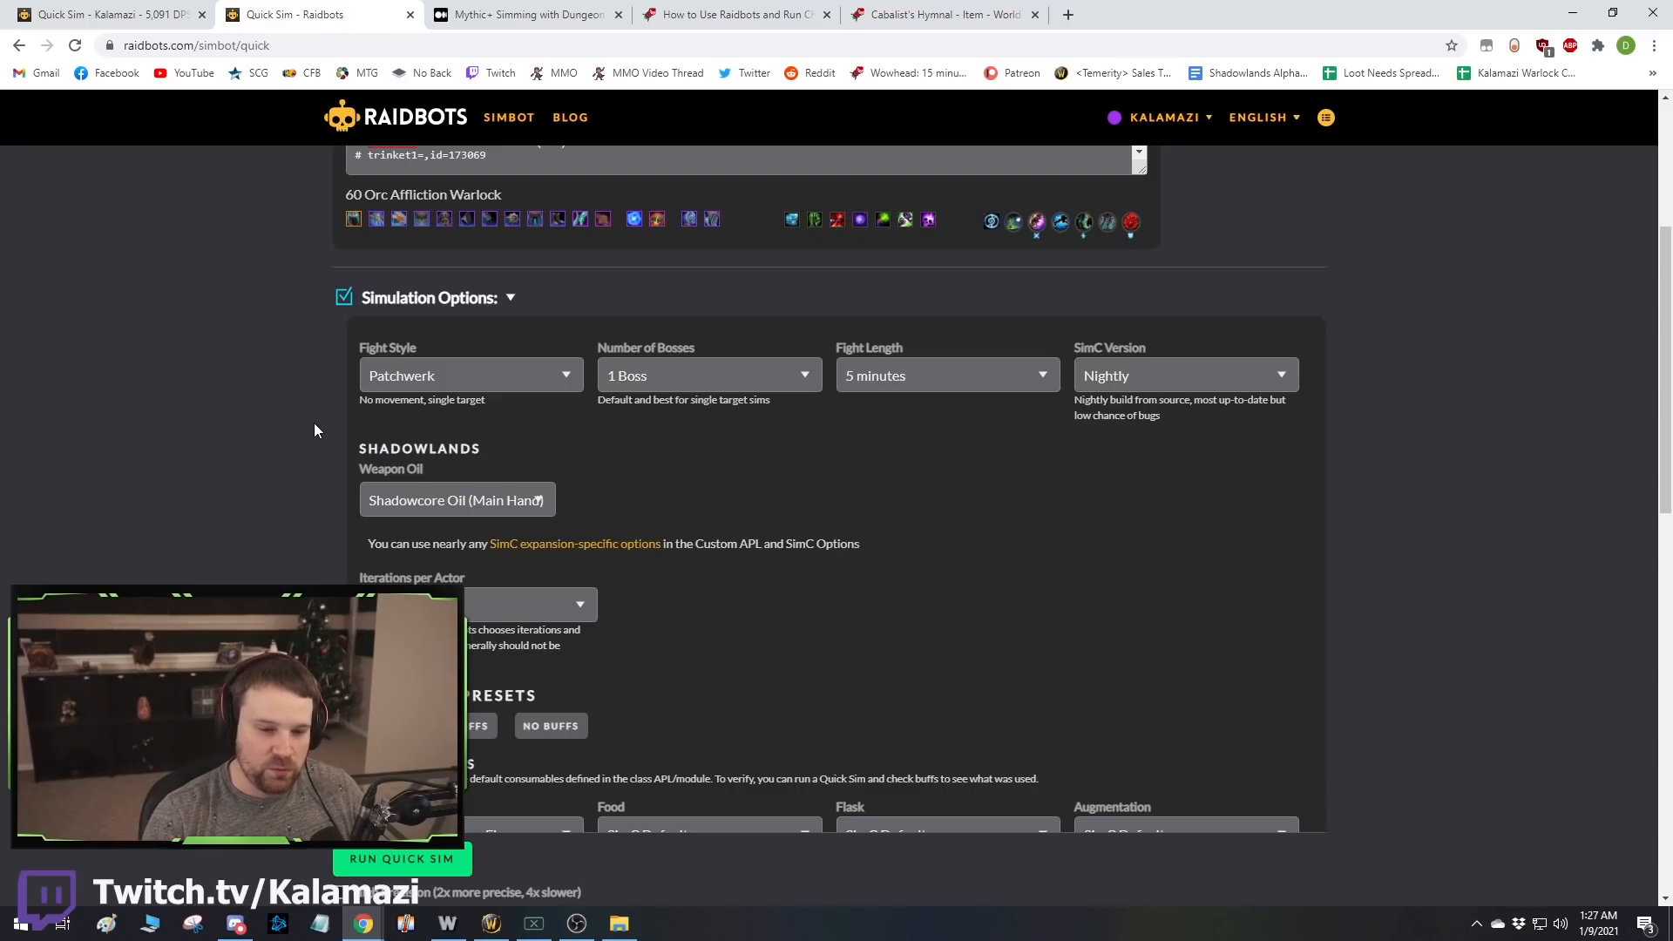
click(426, 378)
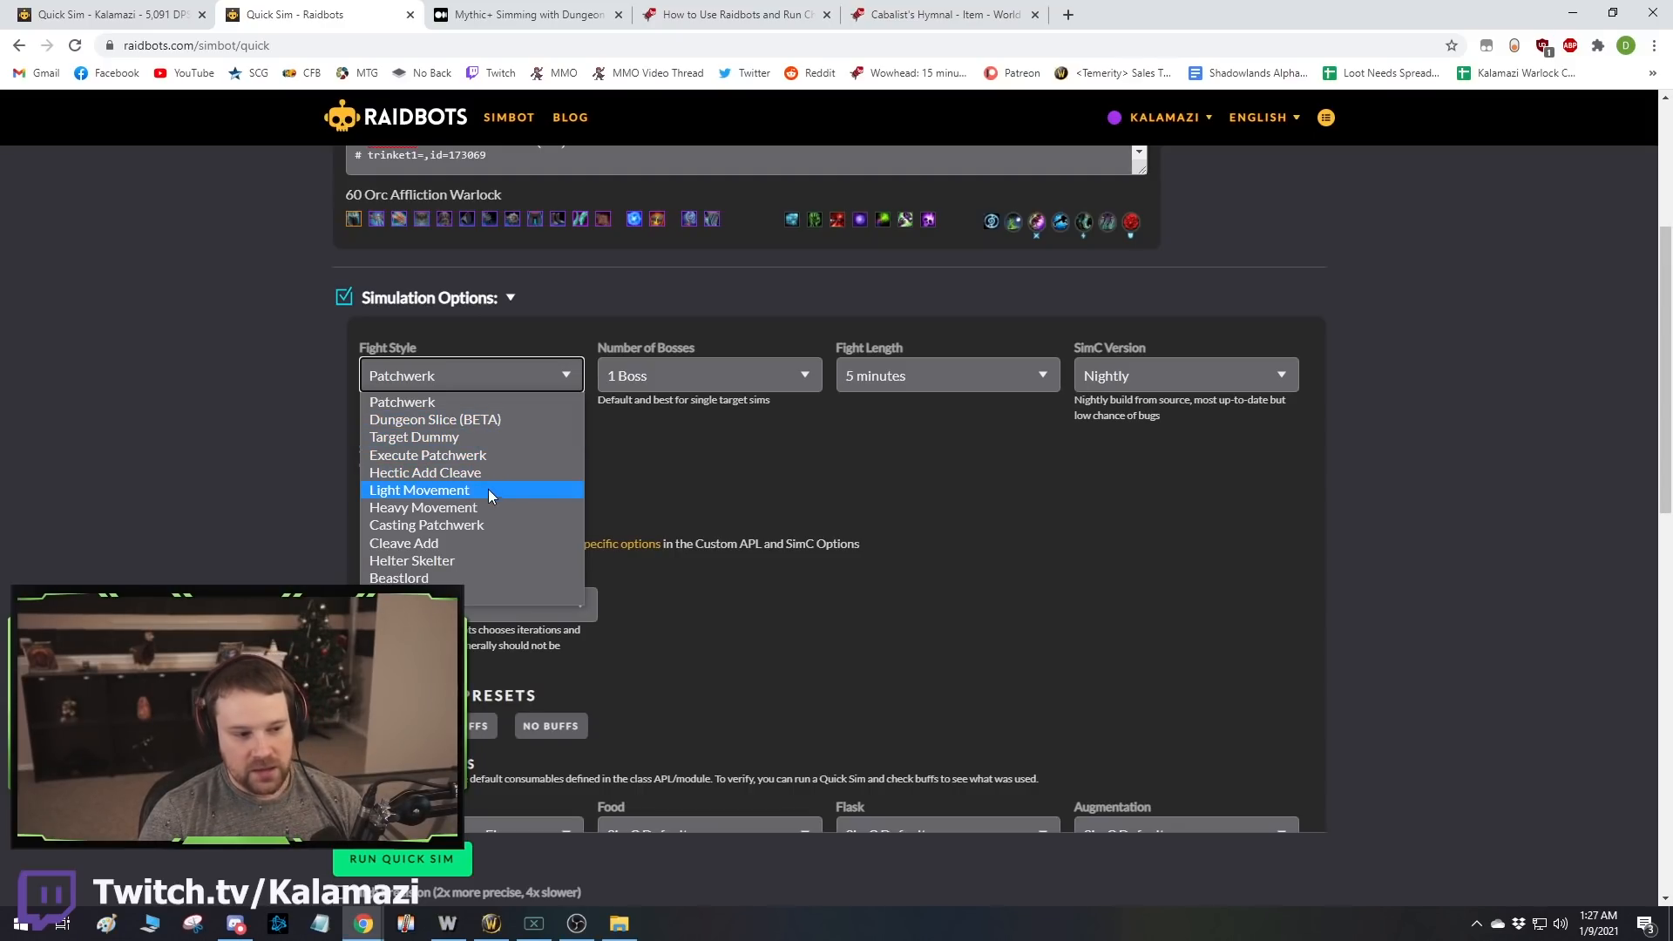
click(706, 479)
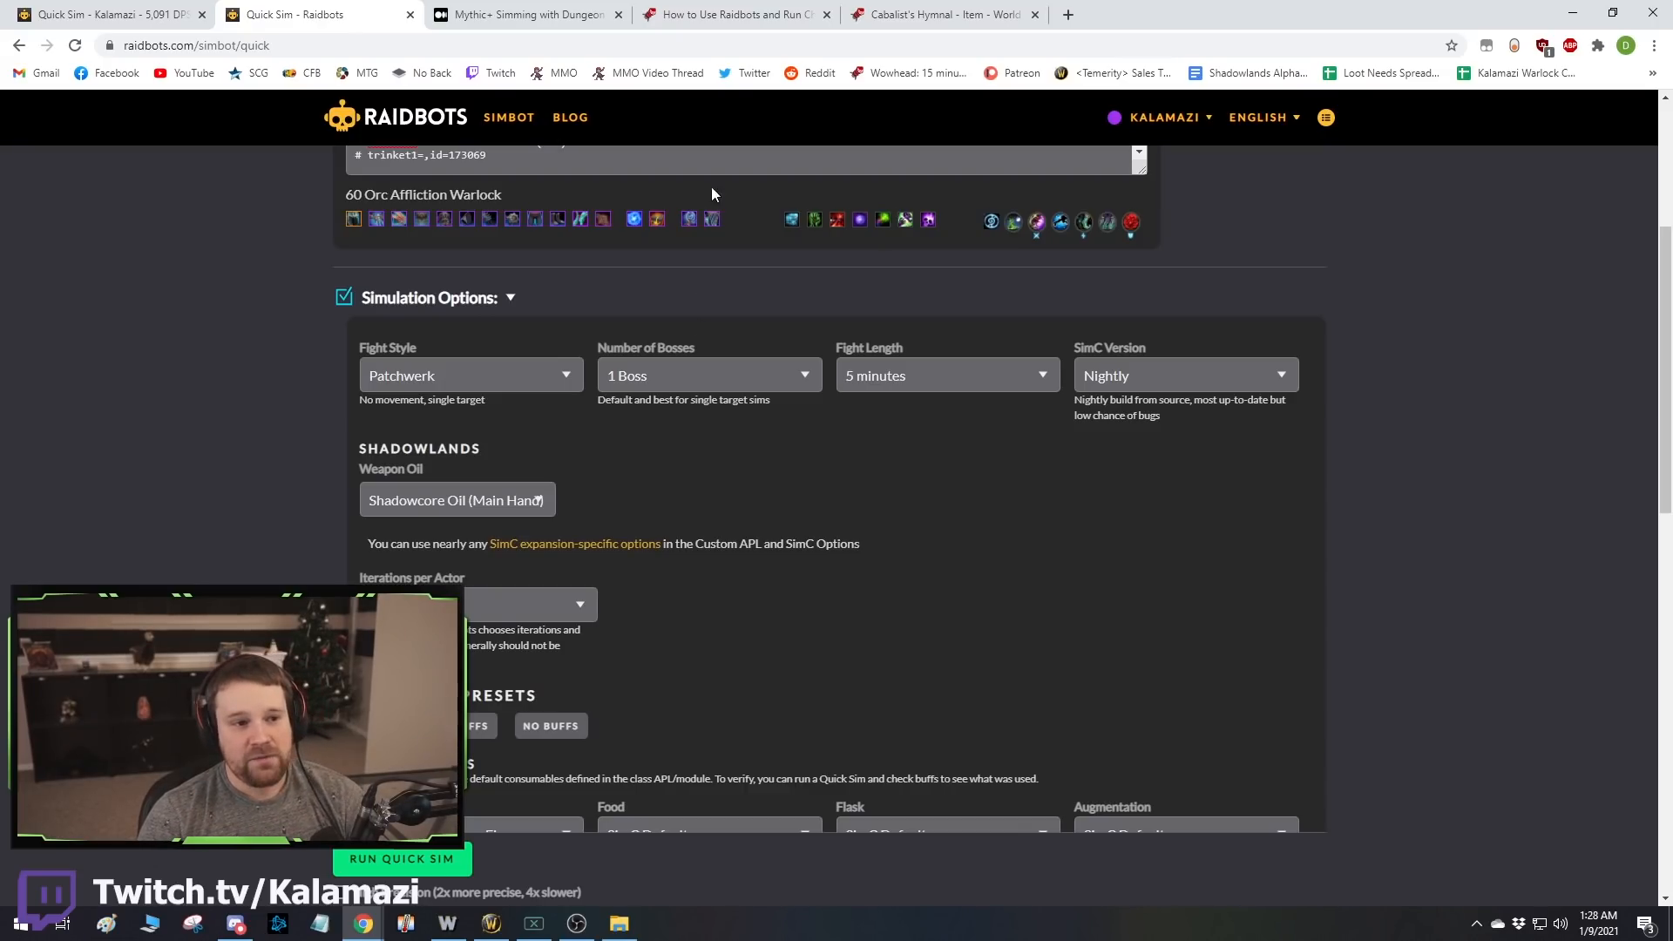
Switch to the Wowhead Raidbots guide and read its descriptions of the Patchwerk, Hectic Add Cleave, Light/Heavy Movement and Casting Patchwerk fight styles.
click(730, 12)
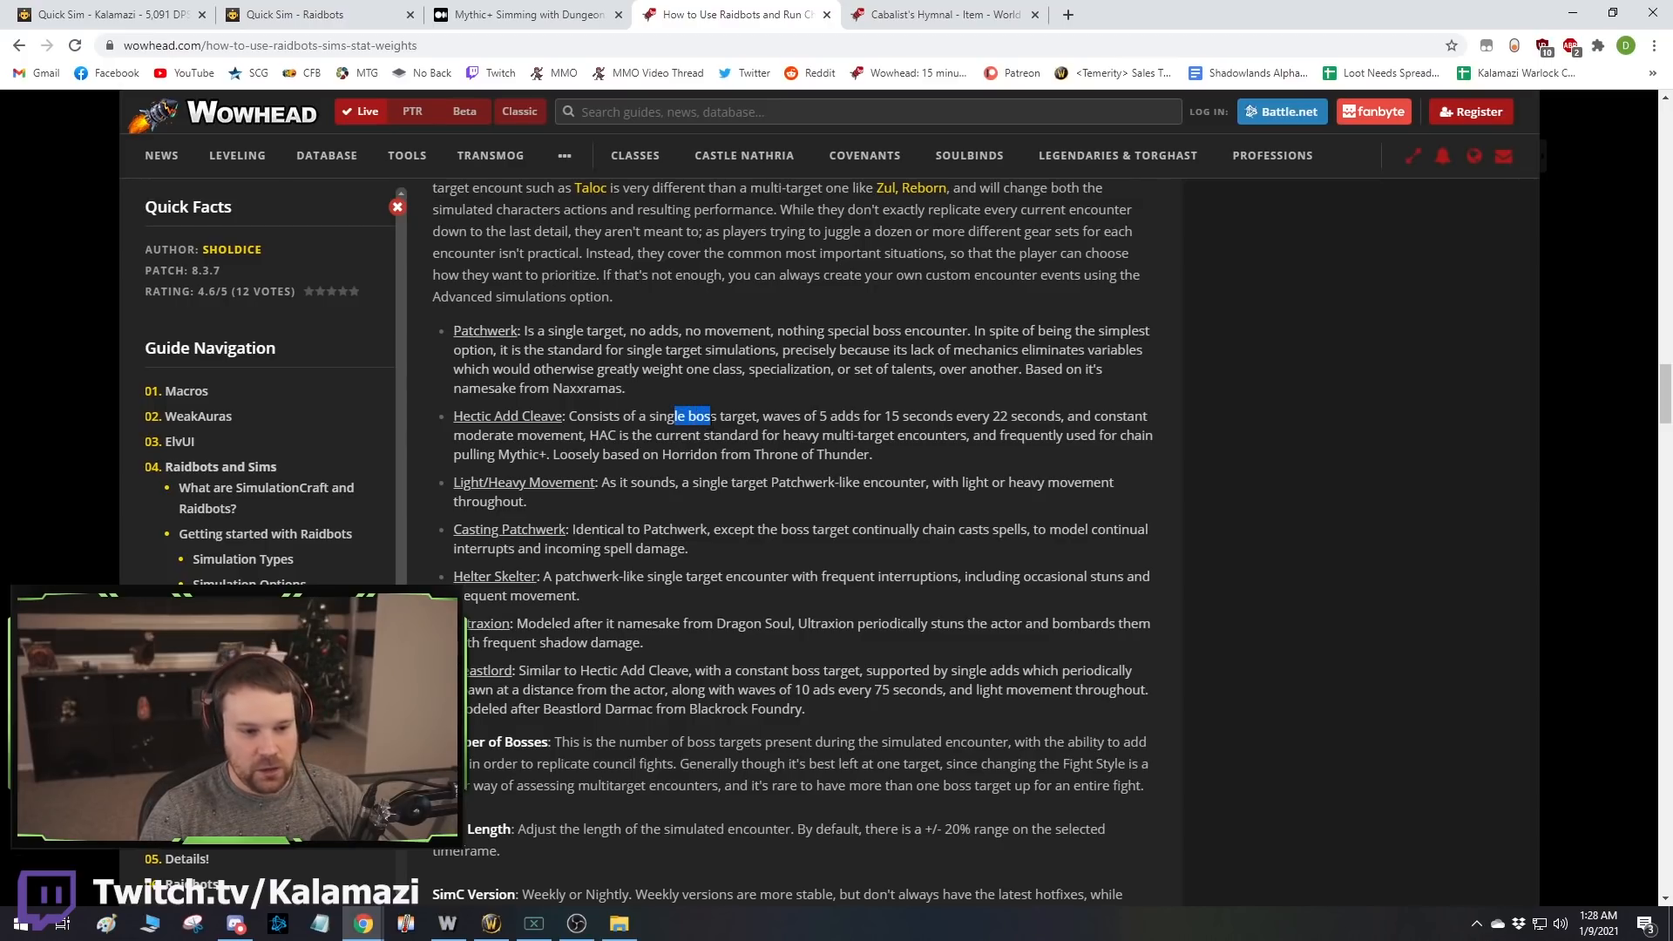
drag(767, 416, 1013, 432)
drag(620, 502, 779, 482)
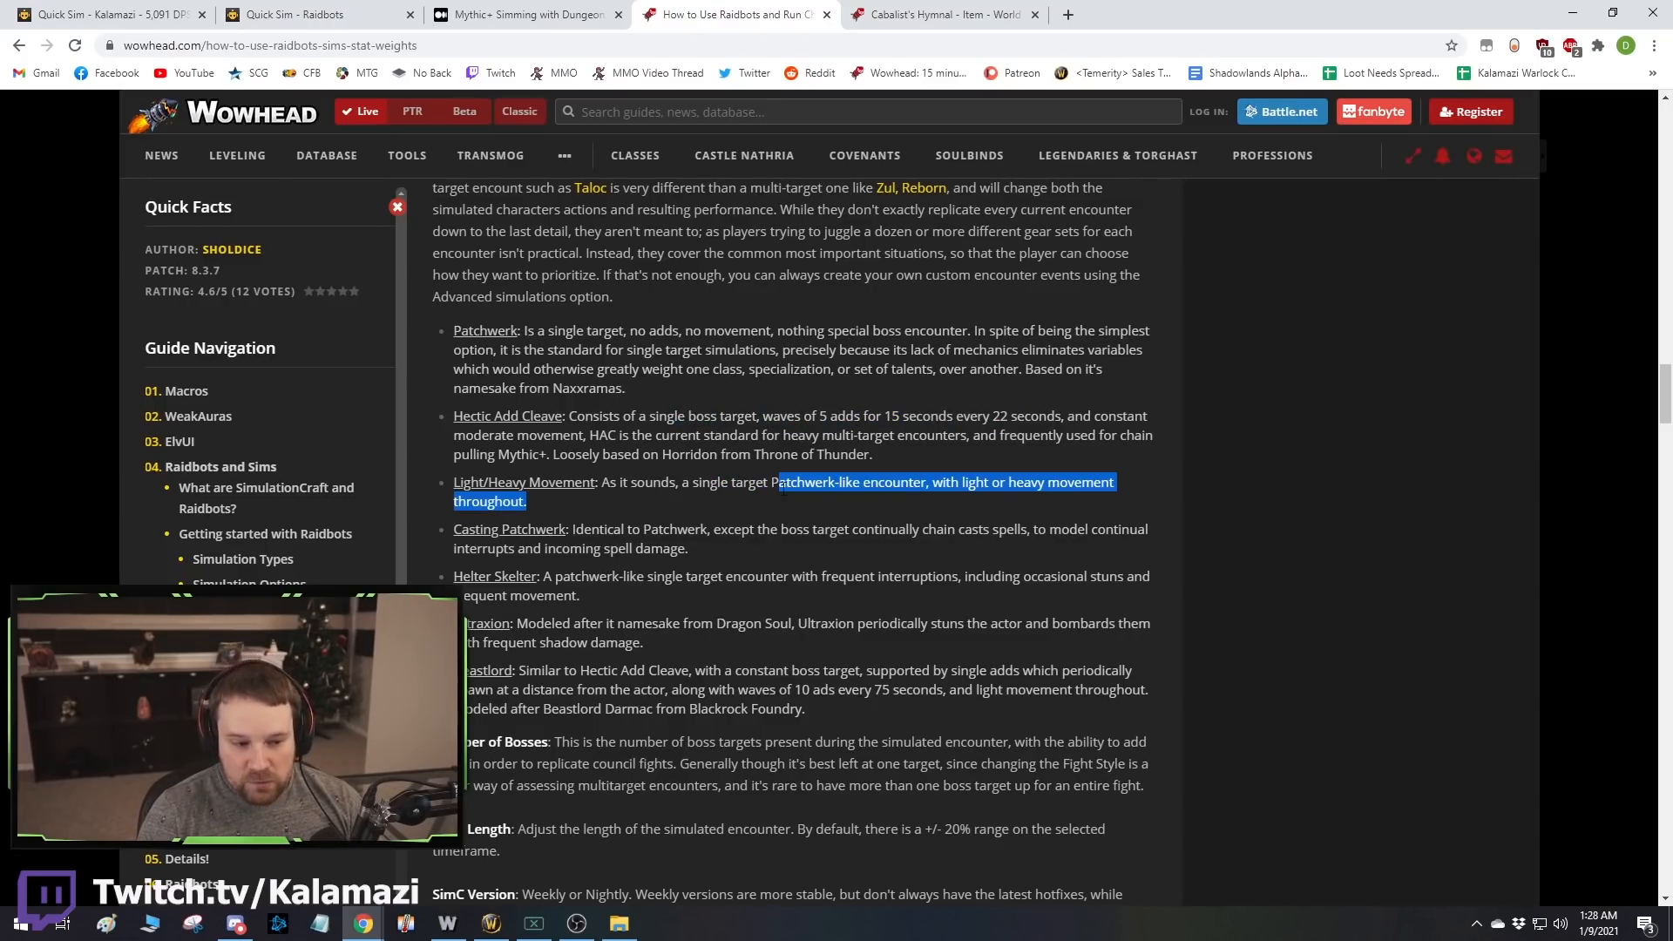
click(747, 489)
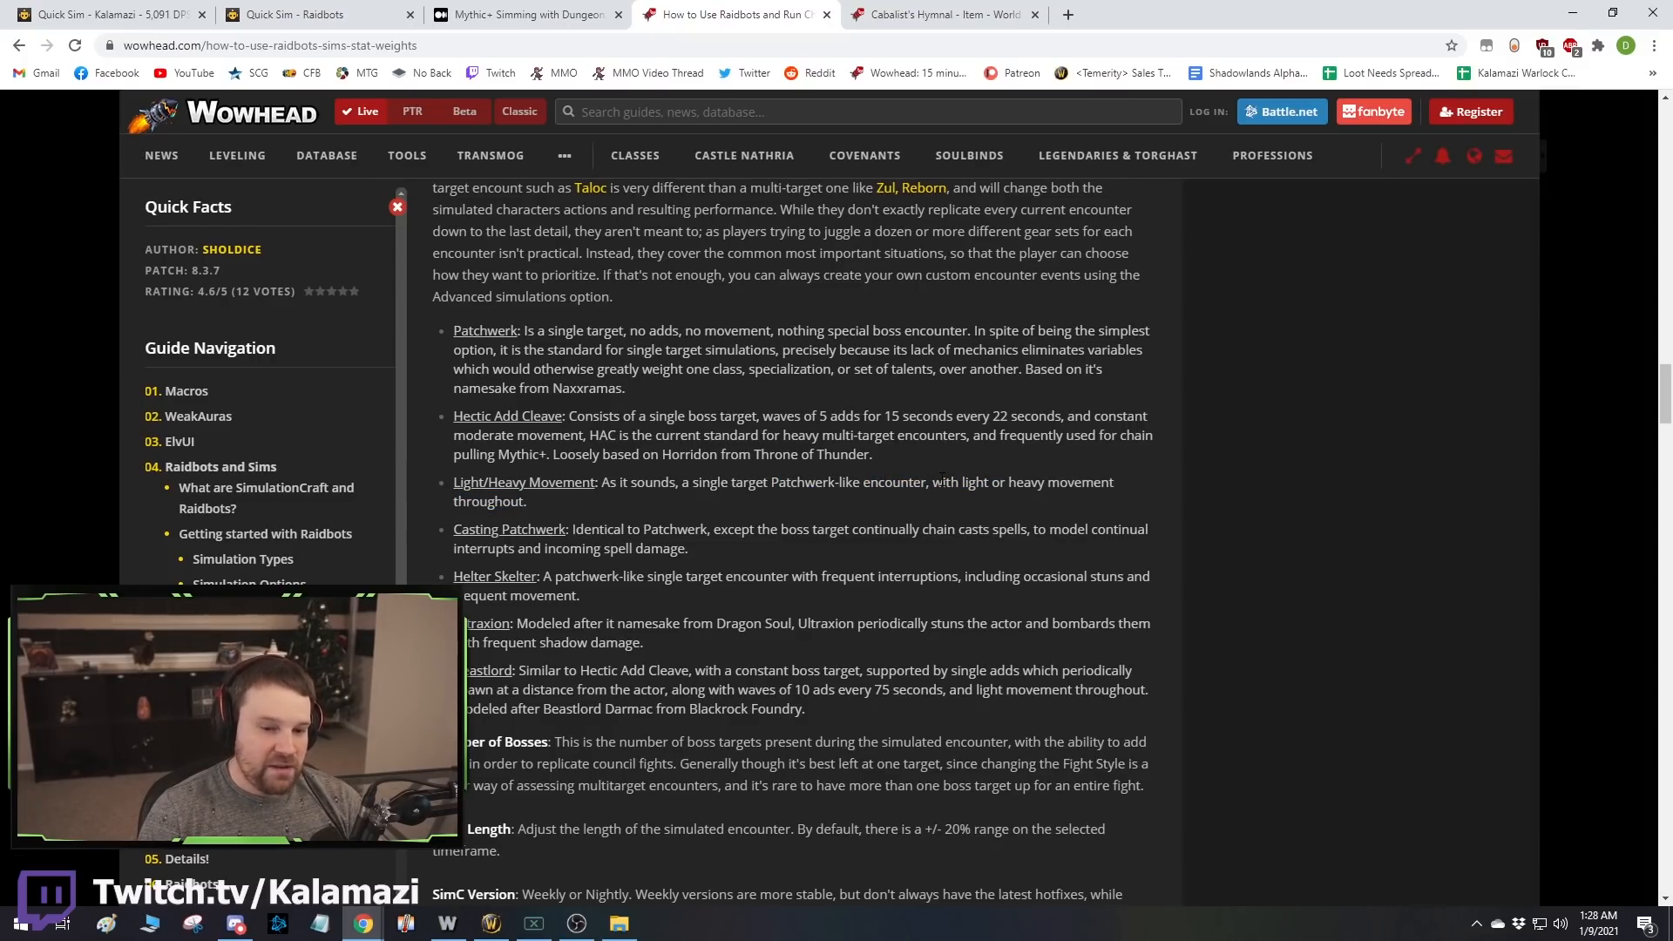
drag(652, 529, 761, 533)
click(764, 537)
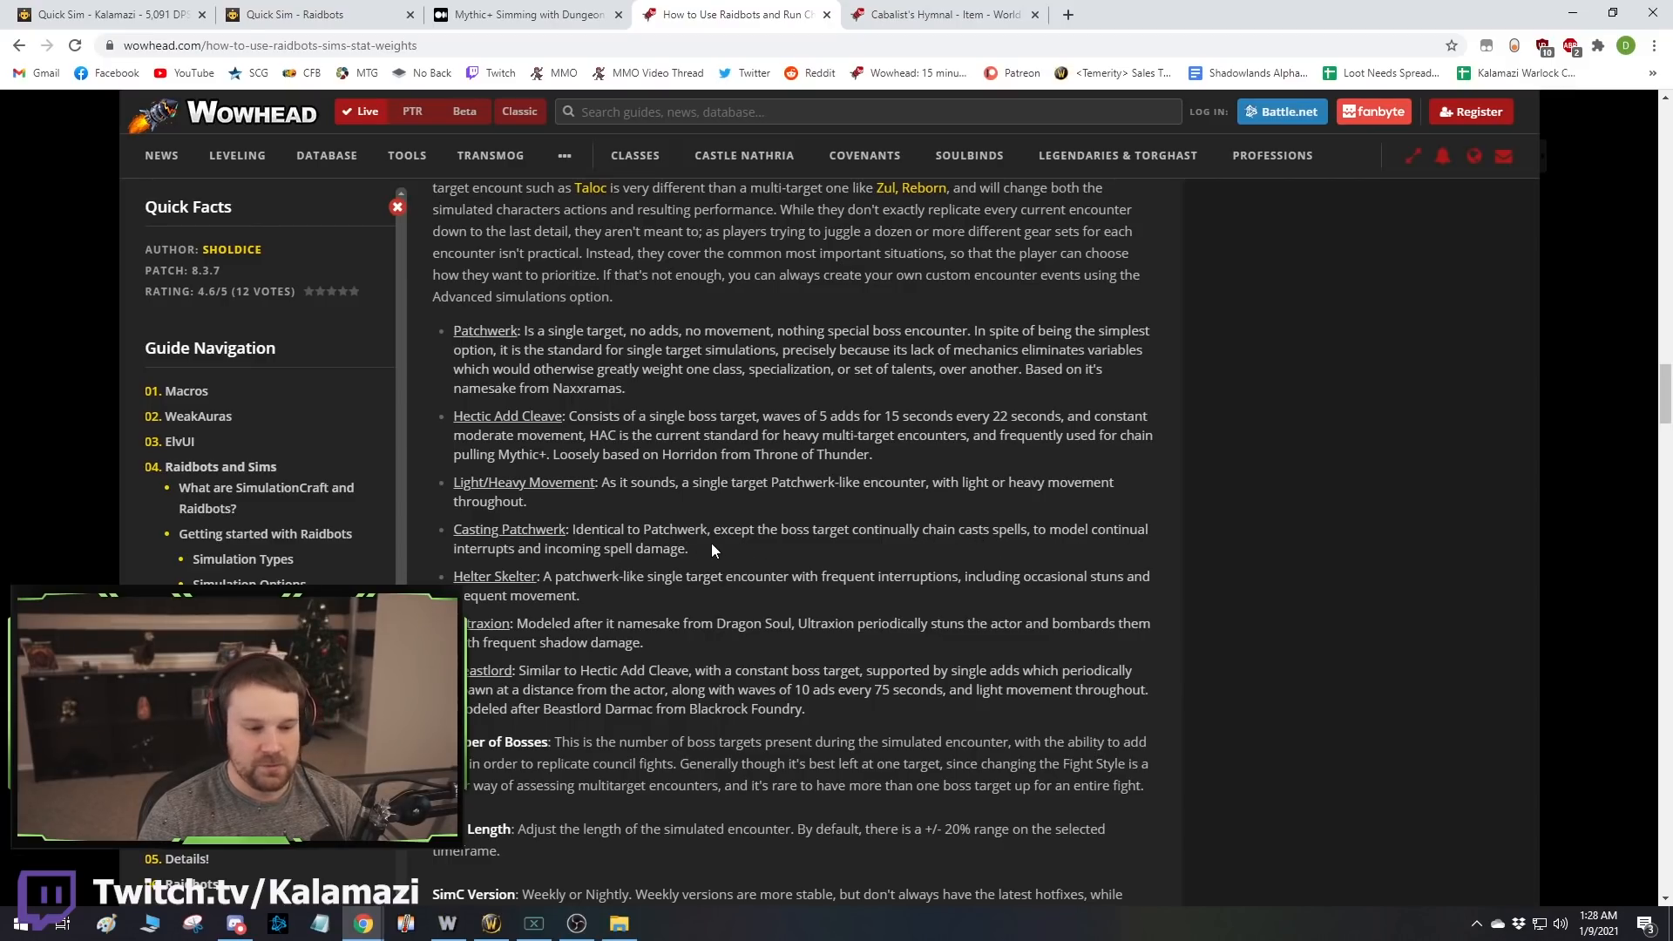
drag(575, 350, 740, 369)
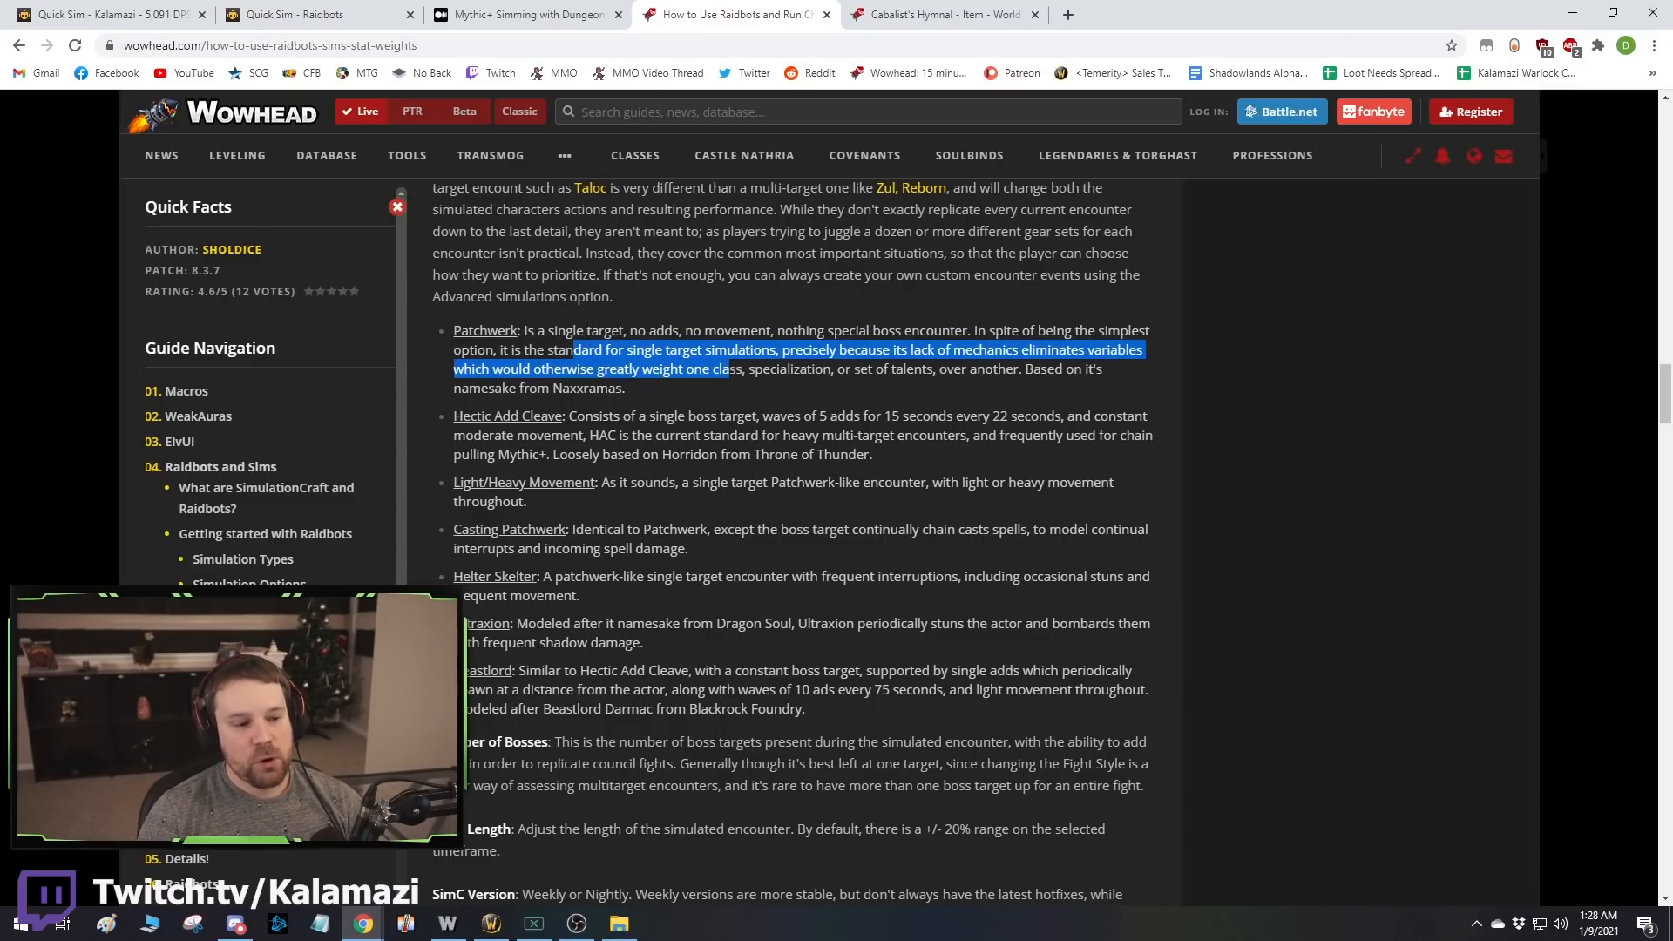
drag(630, 454, 527, 502)
click(777, 567)
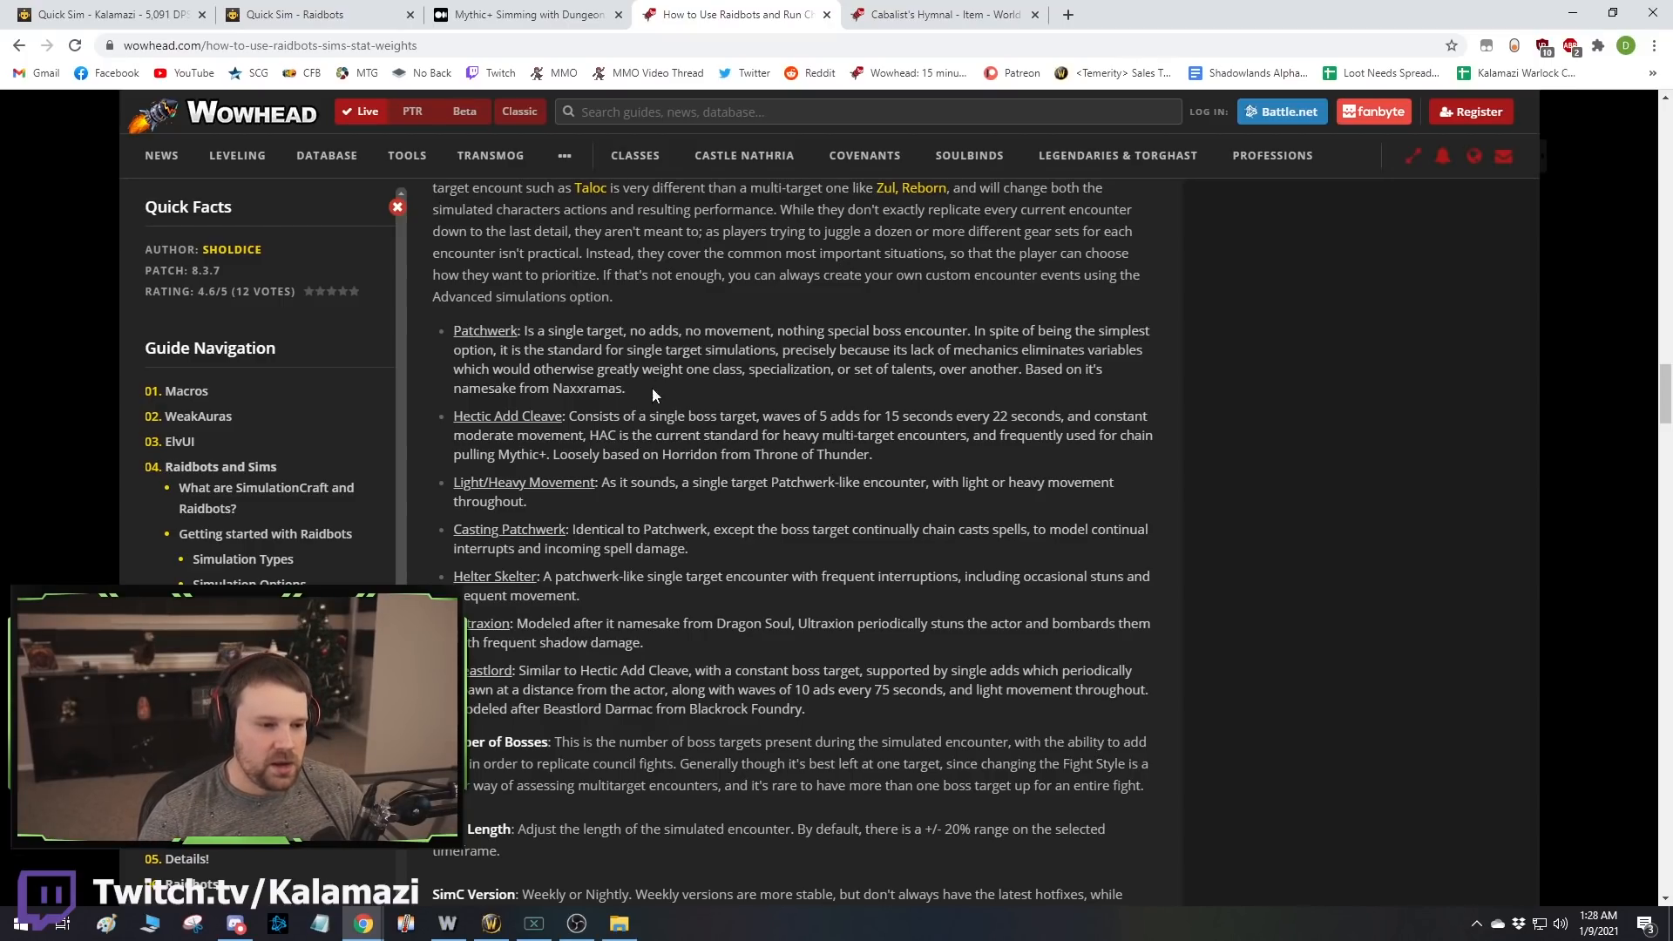
drag(685, 484, 693, 550)
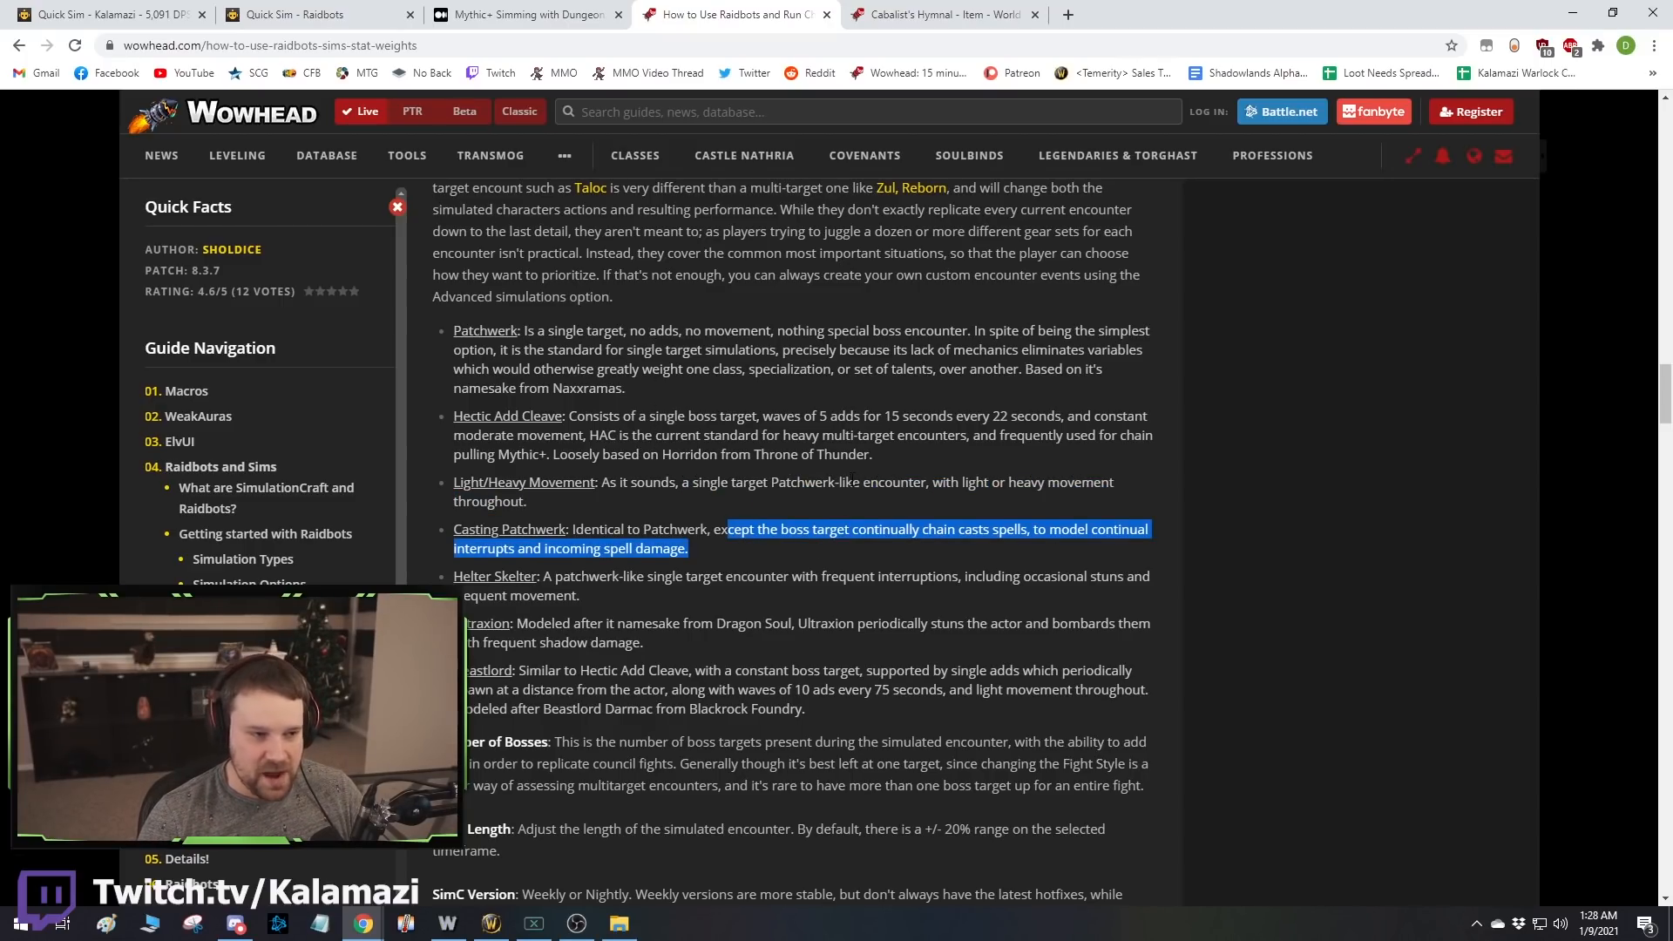
click(692, 550)
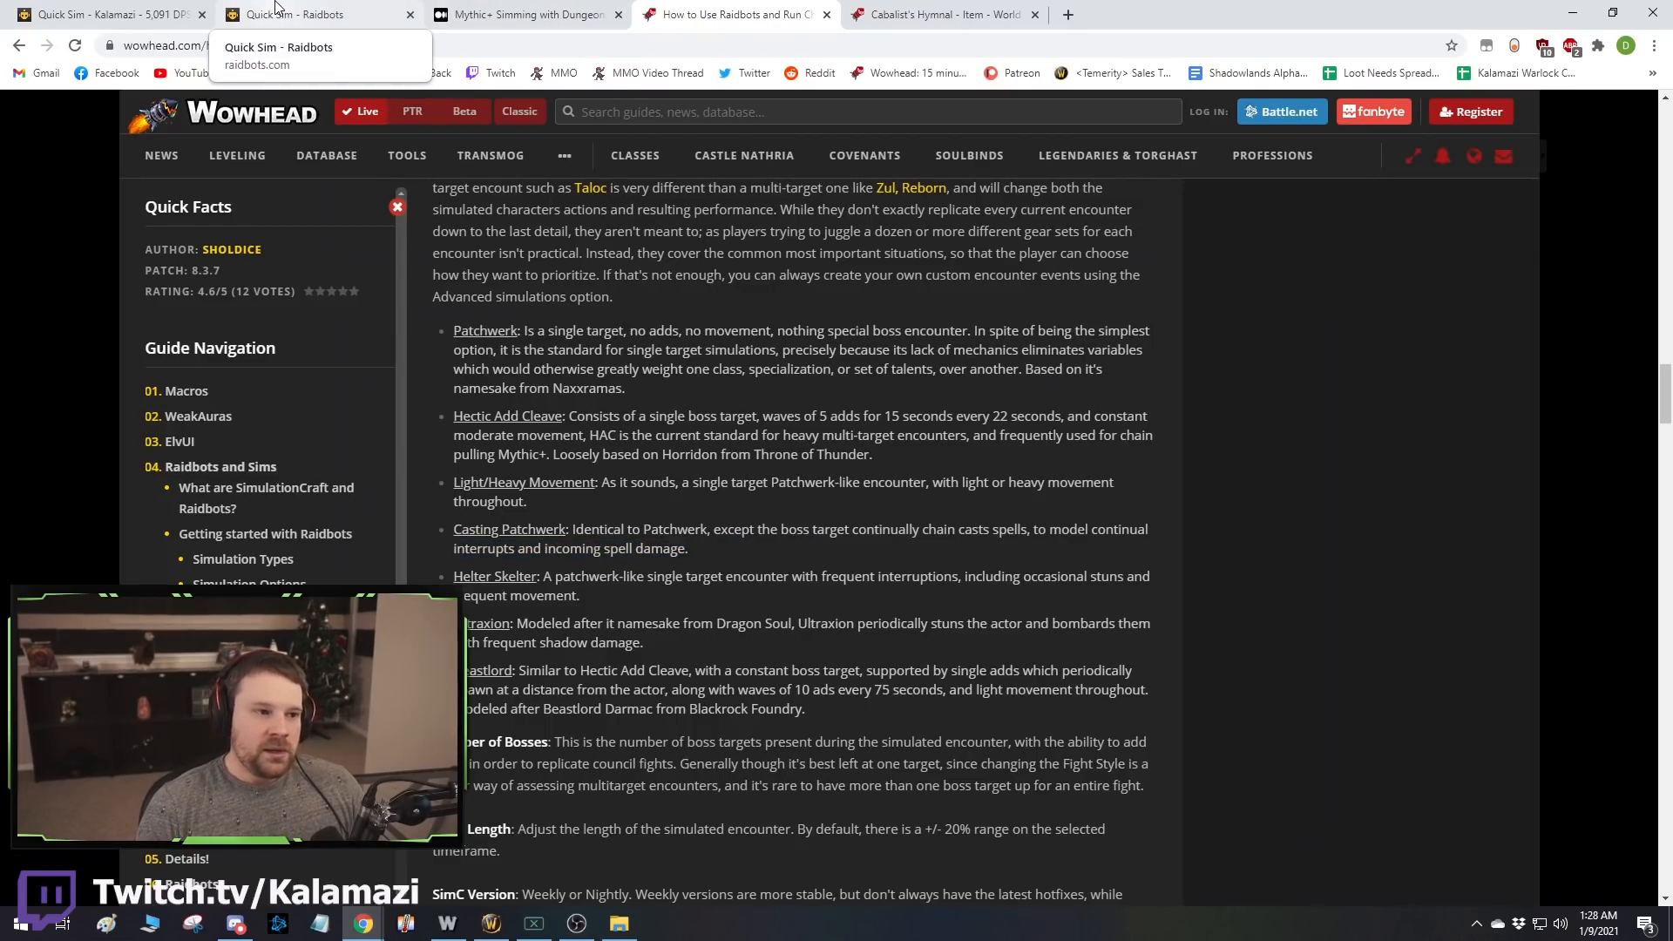
Return to the new Quick Sim and review the fight style, number of bosses and fight length choices, leaving each one unchanged.
click(277, 6)
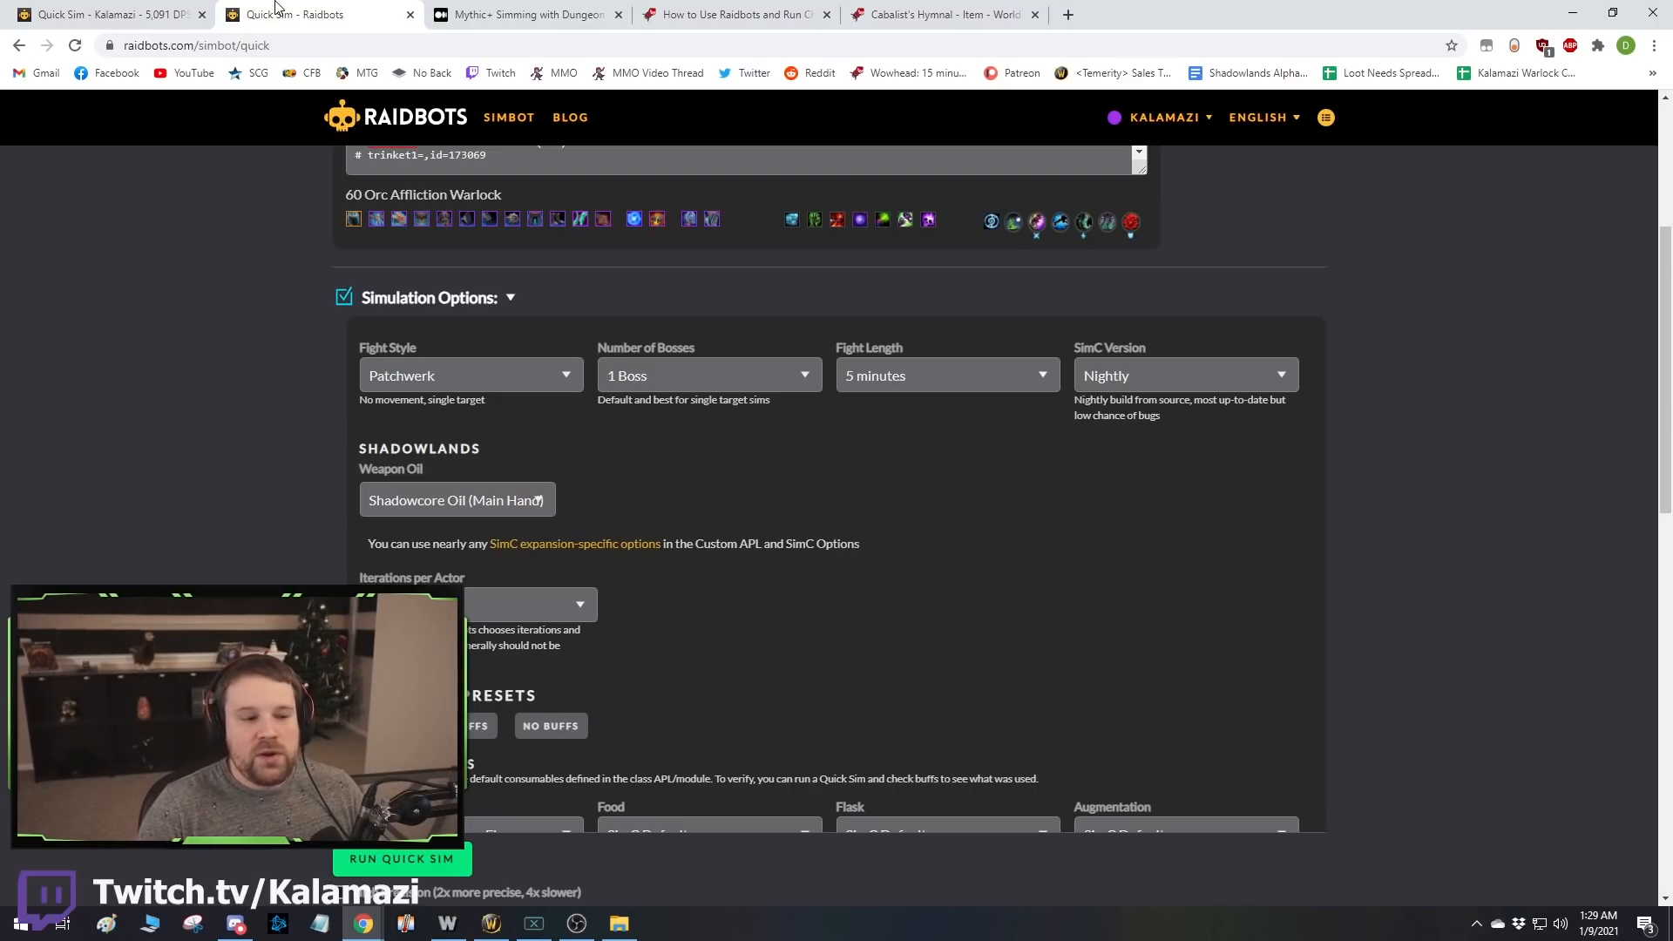
click(404, 378)
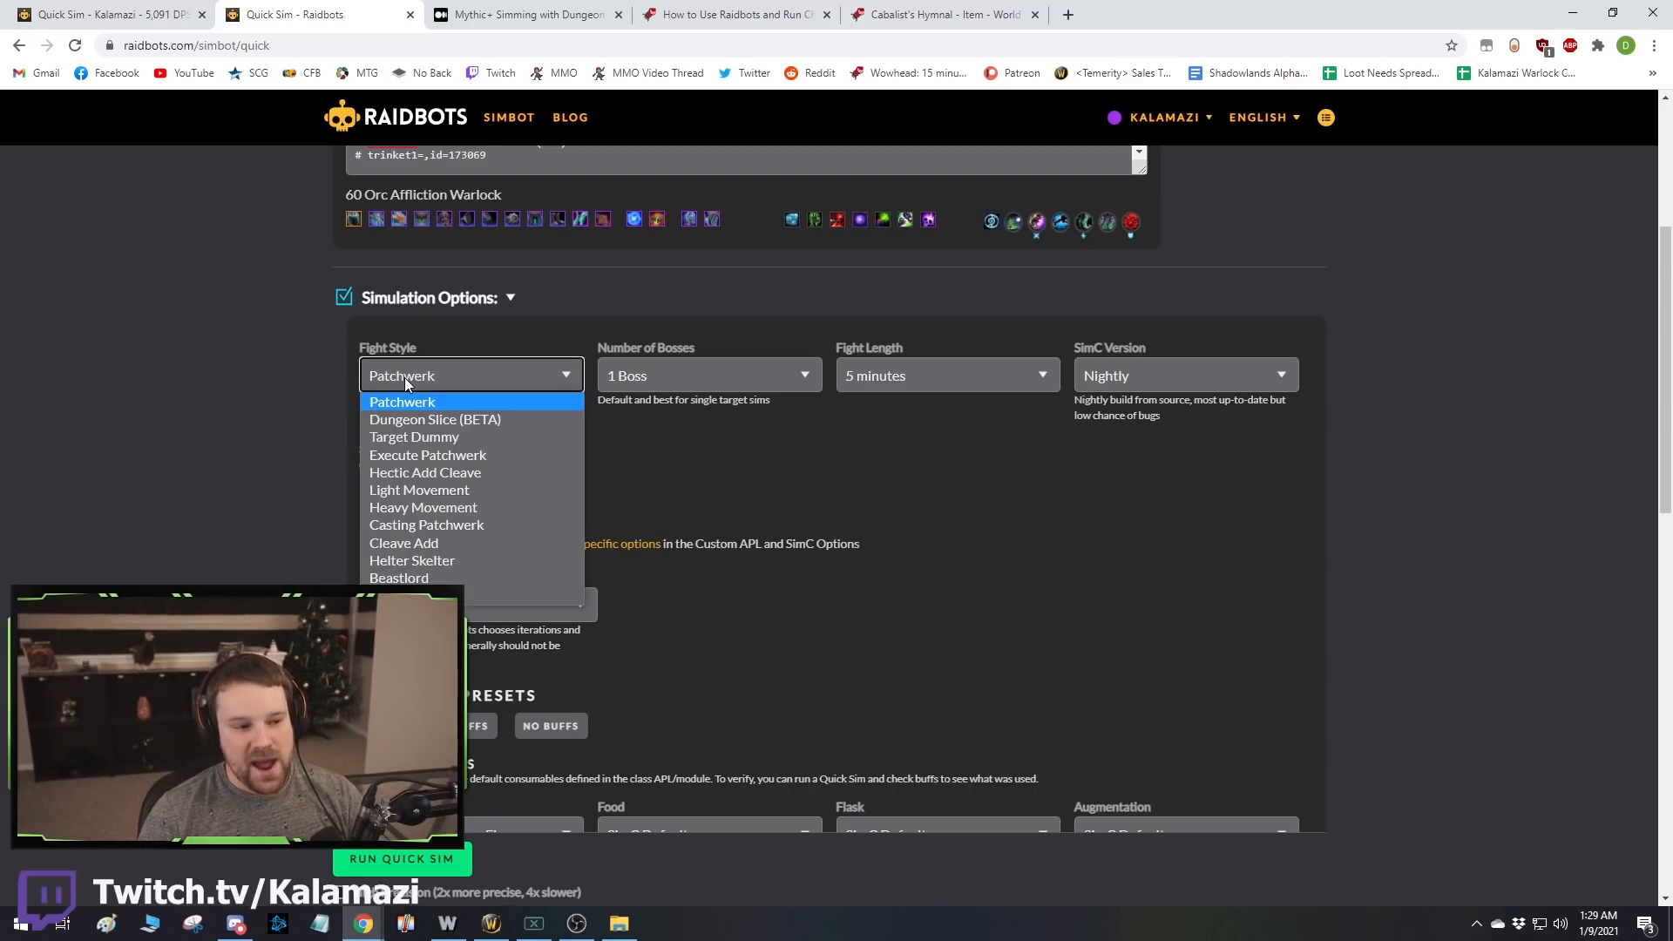
click(306, 360)
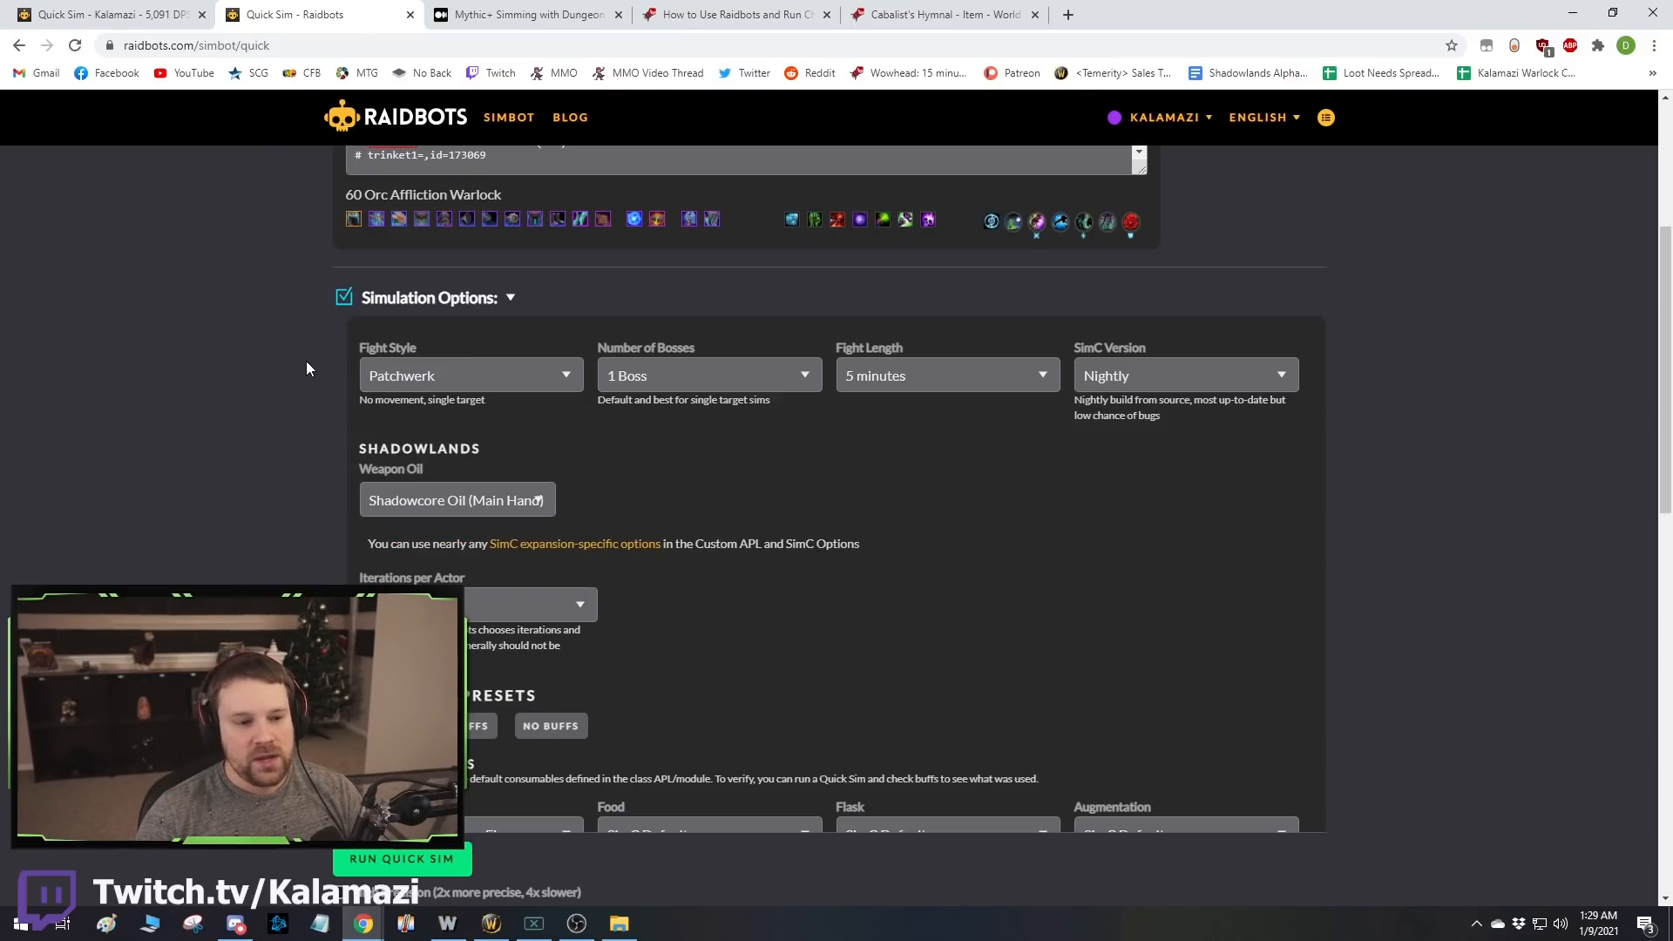
click(469, 382)
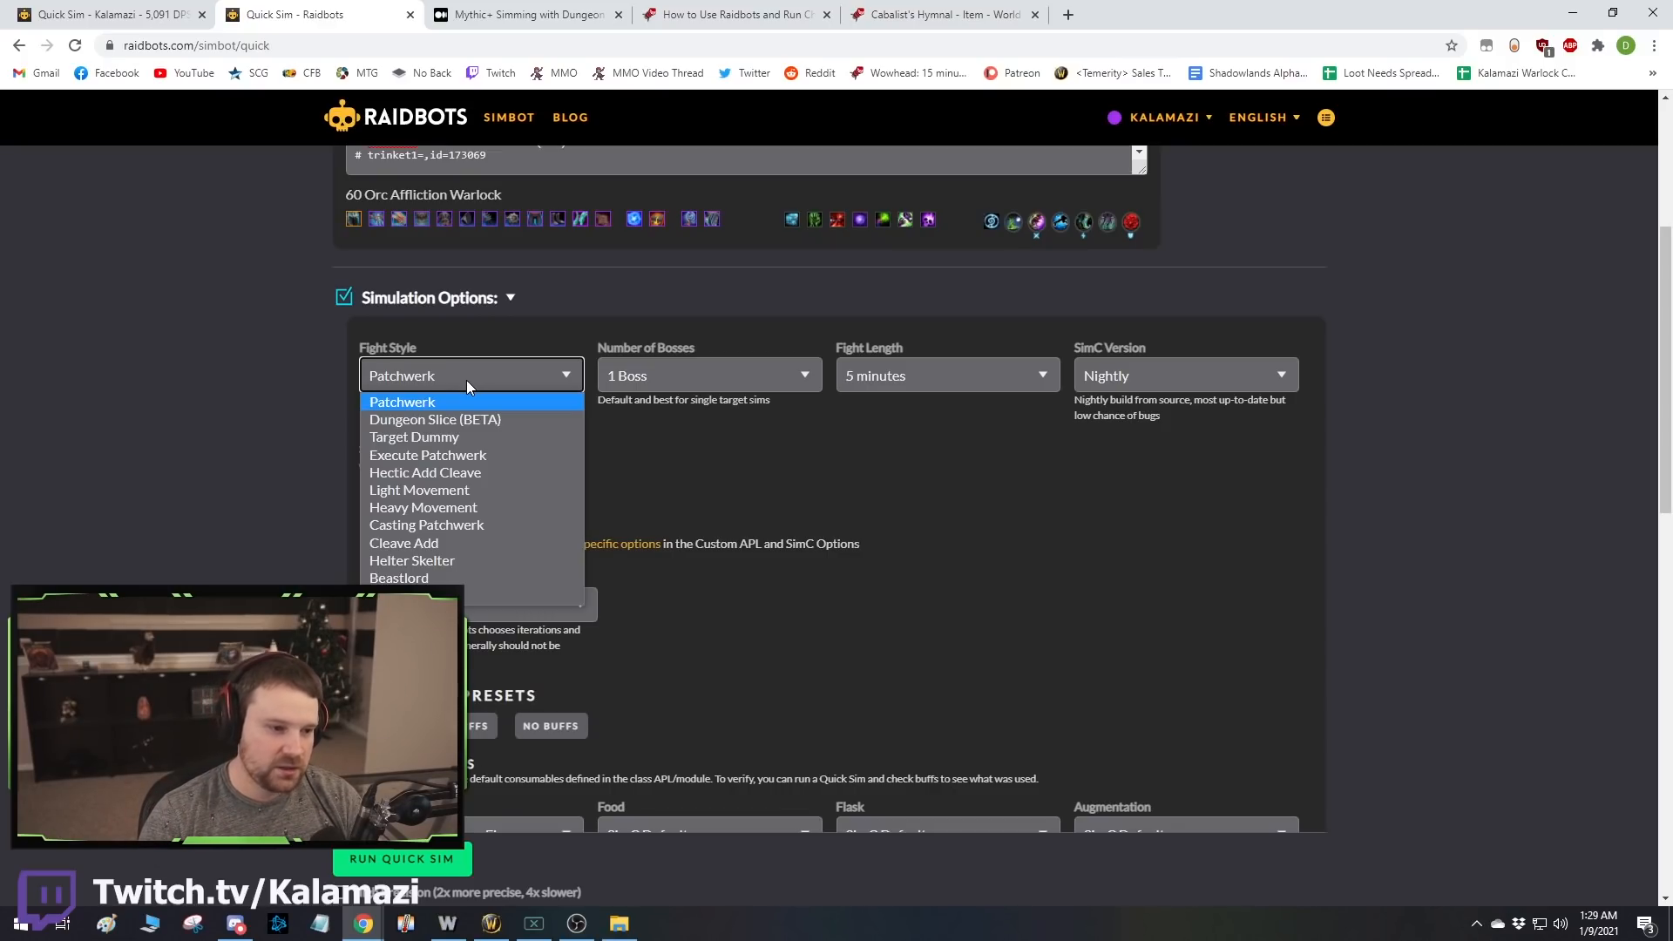
click(255, 369)
click(453, 376)
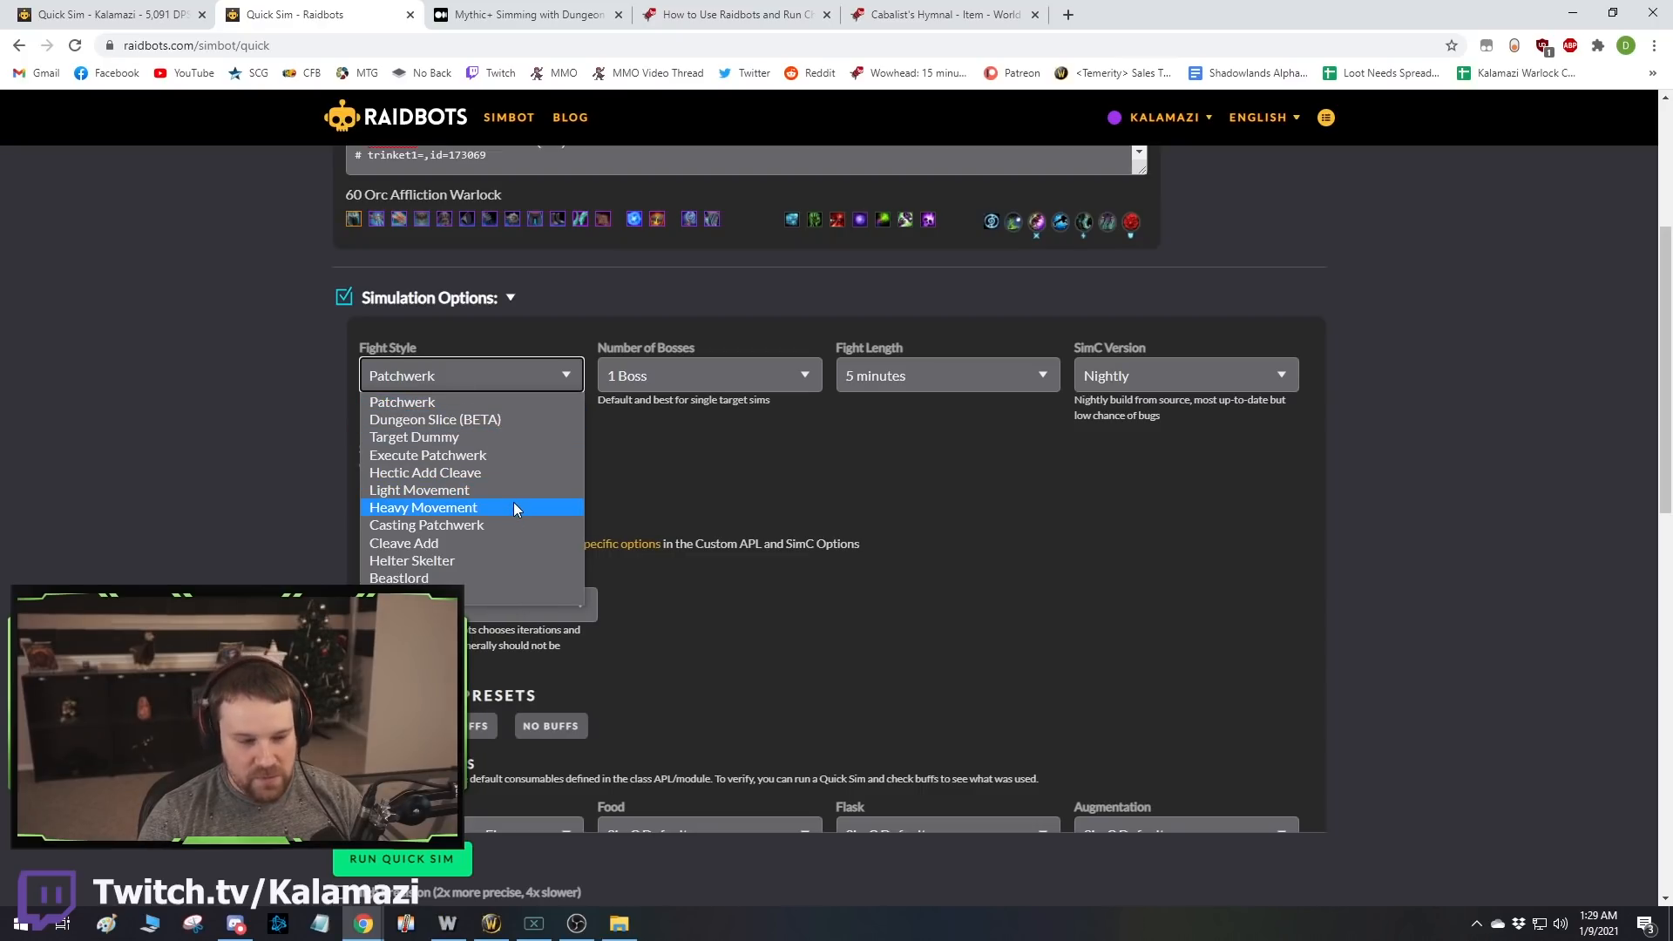
click(793, 504)
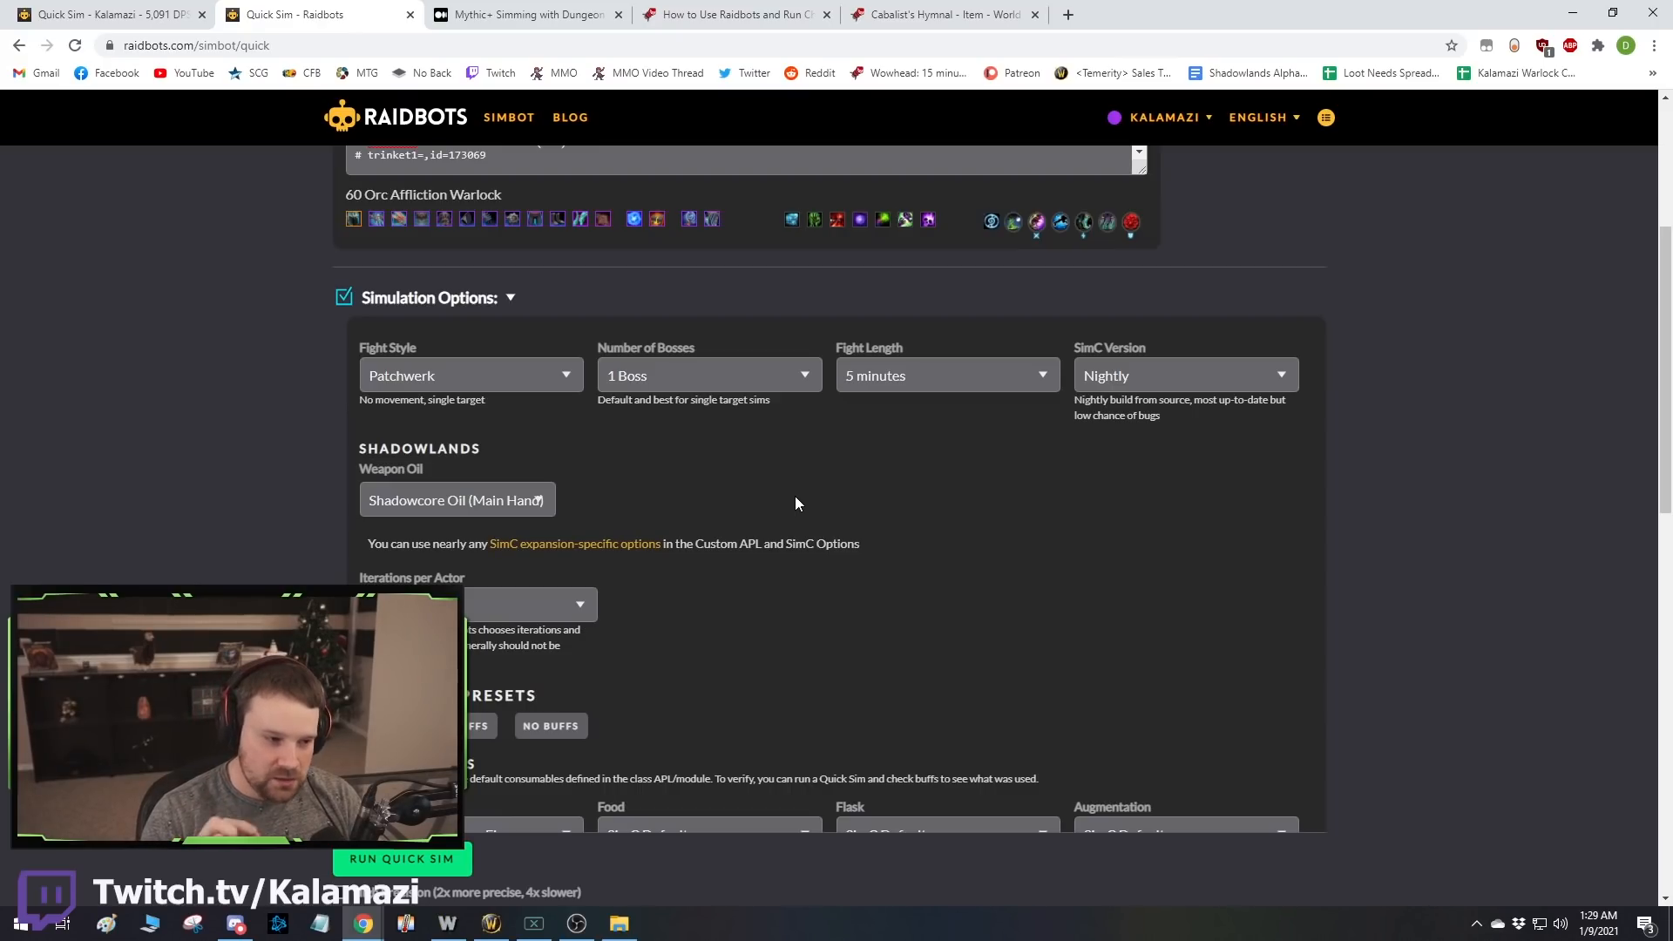
click(766, 381)
click(1037, 504)
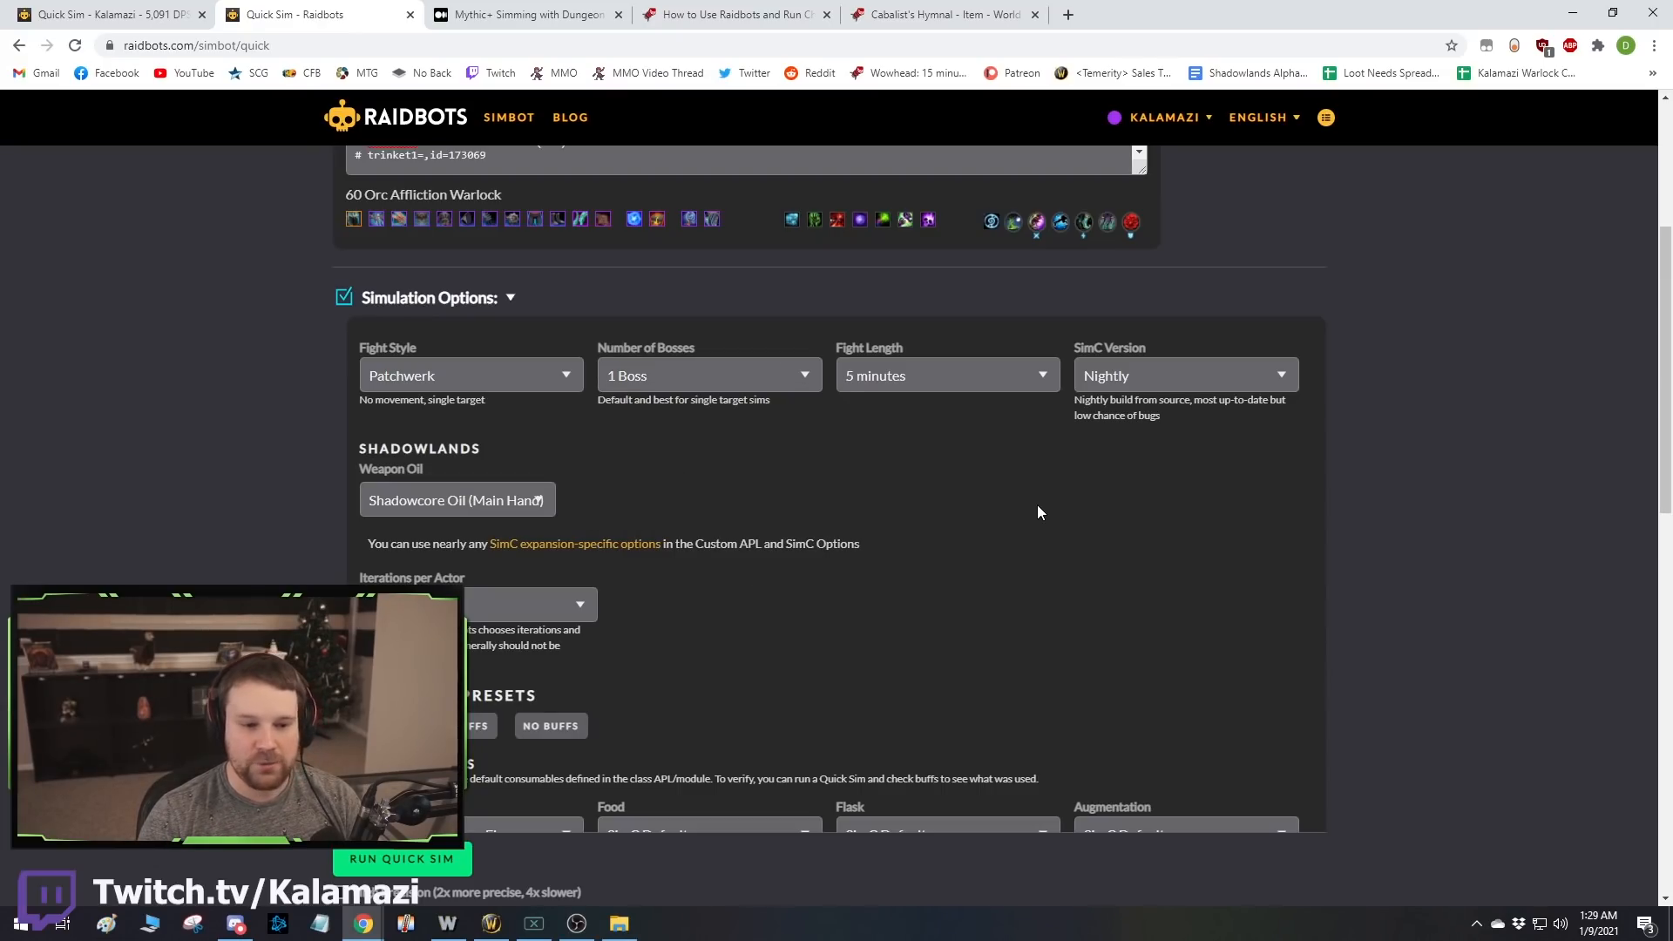
click(896, 387)
click(1129, 500)
click(448, 384)
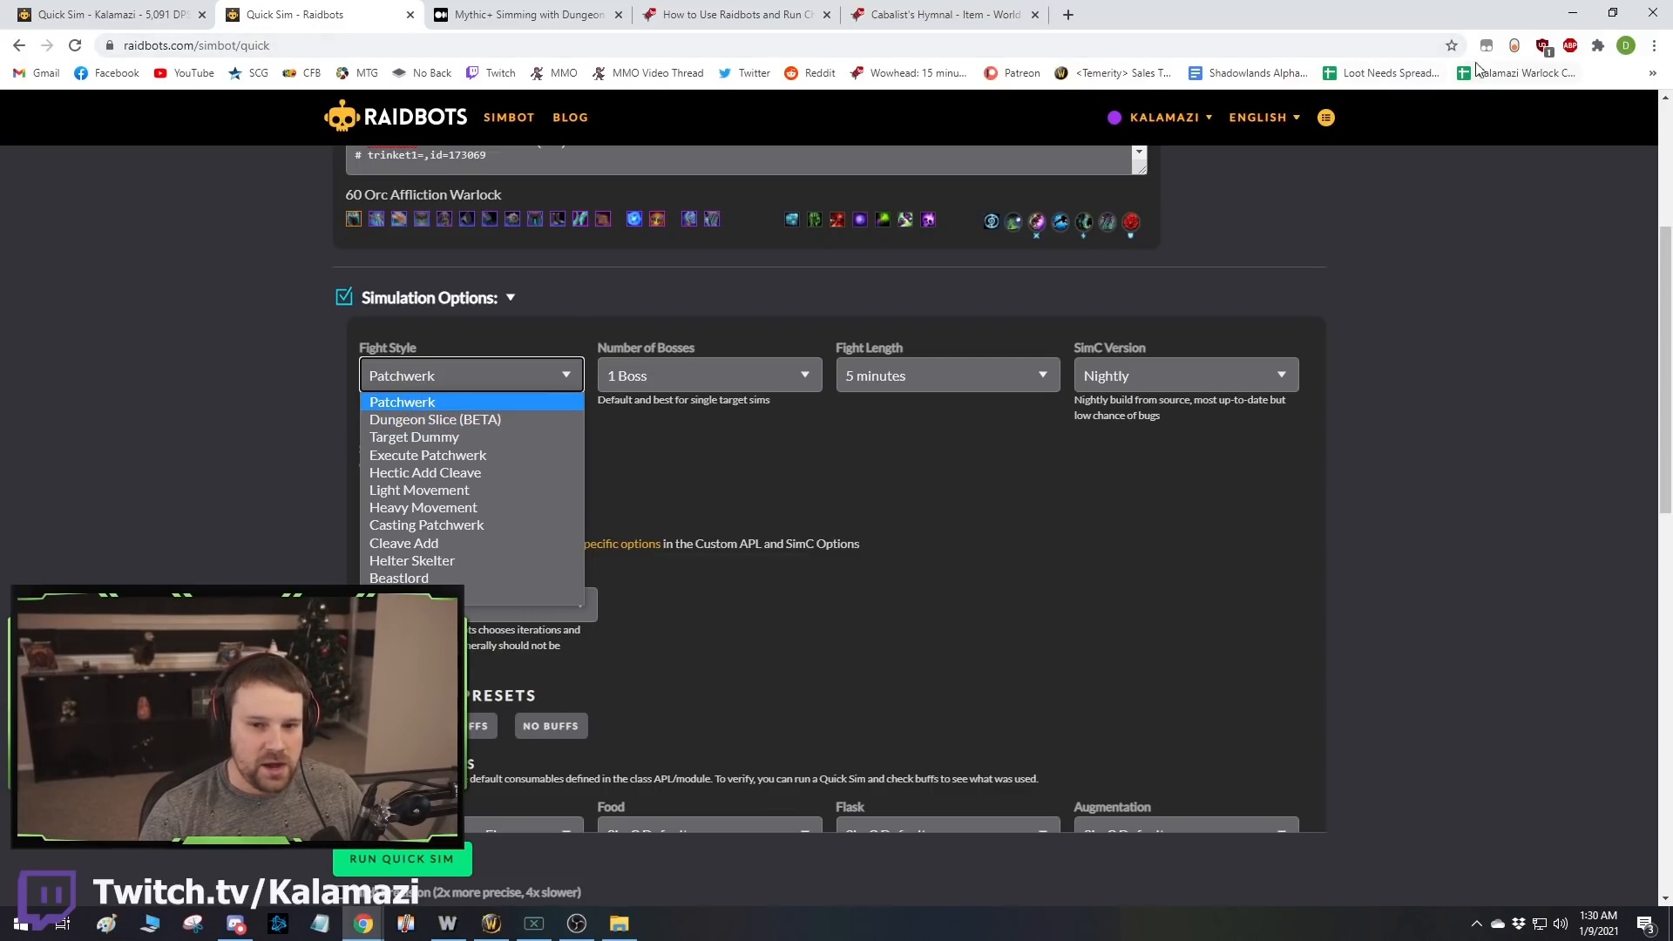
Switch to the Medium article on Mythic+ simming with Dungeon Slice and read the enemy sequence listed under The Details.
click(1514, 44)
click(505, 14)
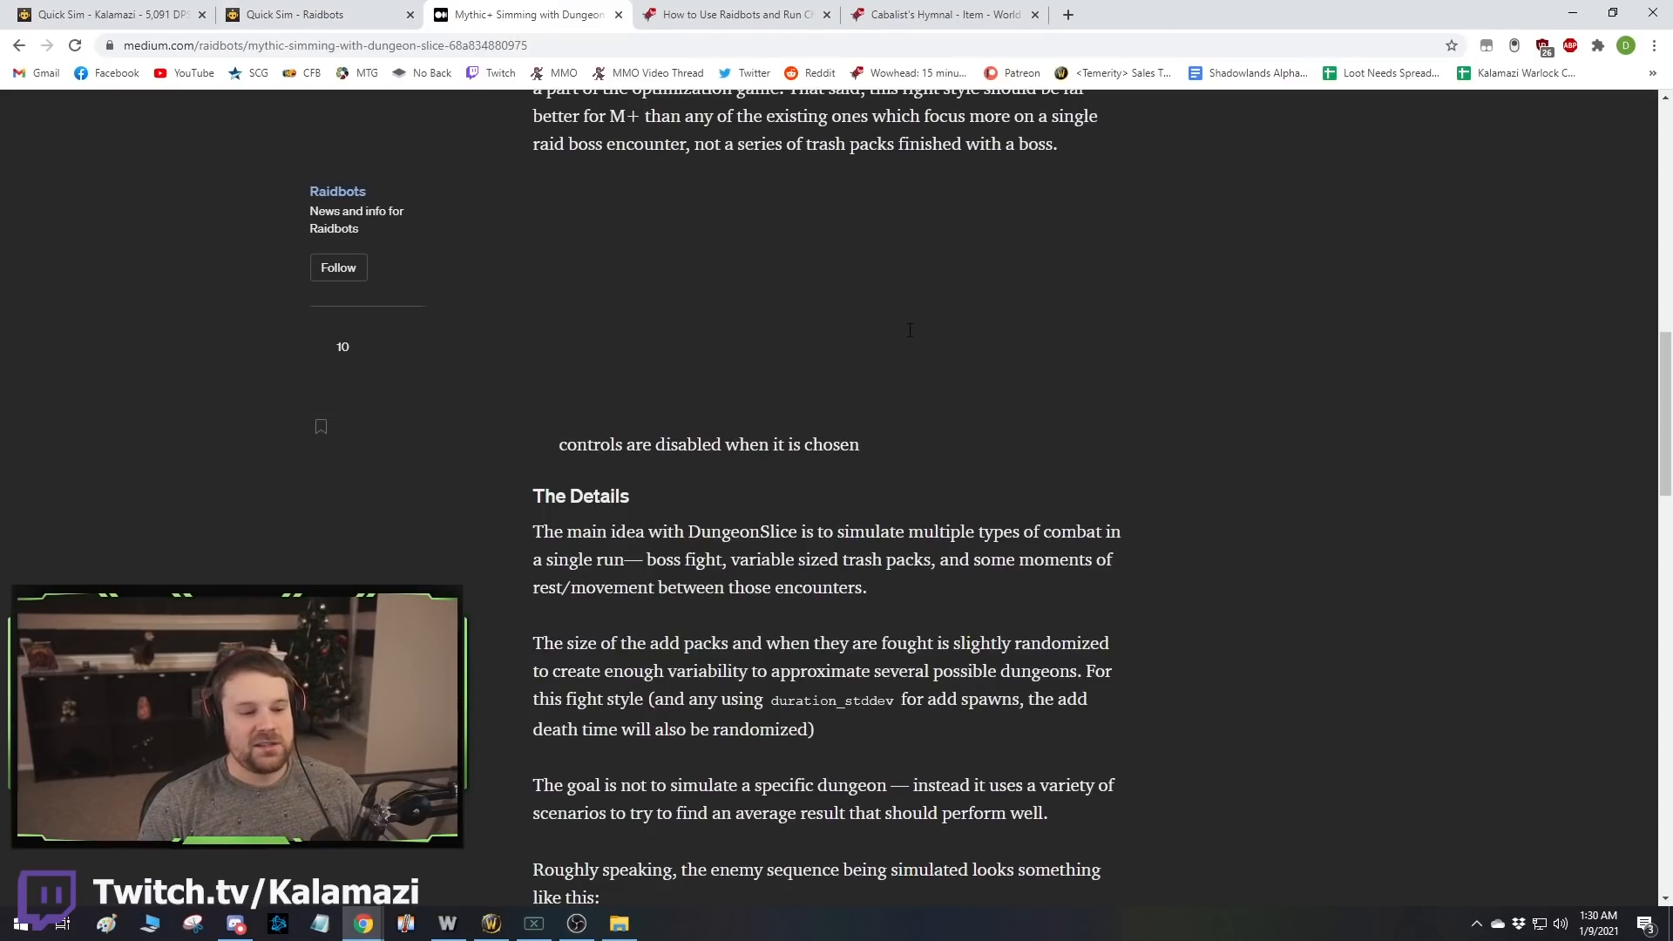
scroll(922, 329, up, 5)
scroll(924, 329, down, 4)
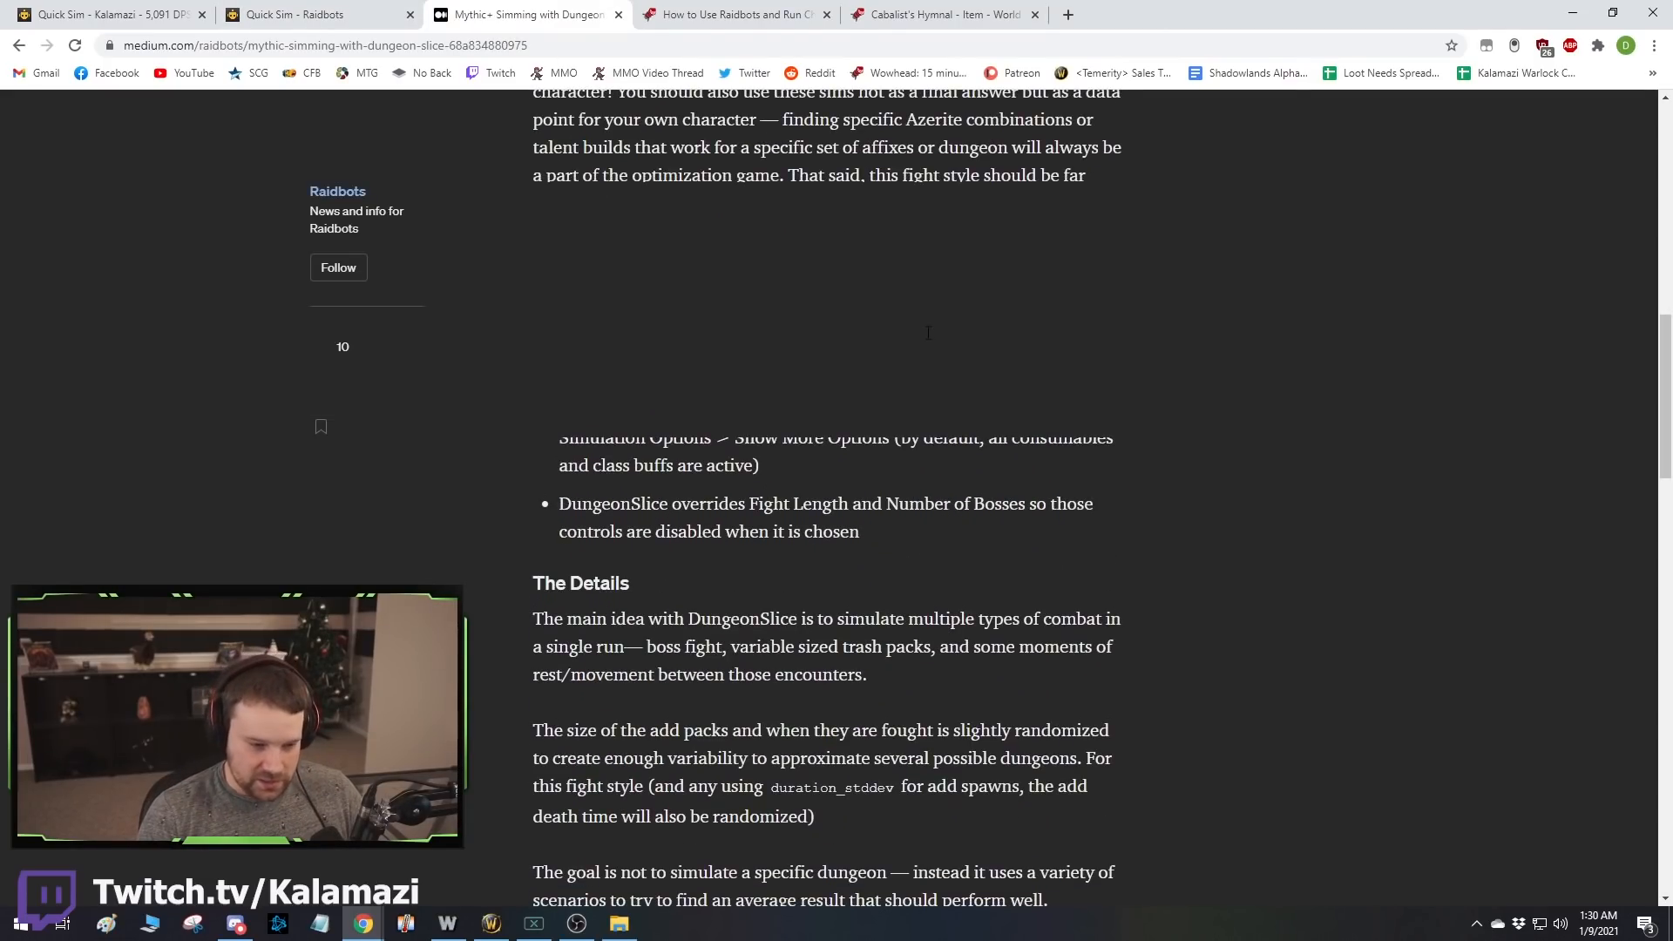
scroll(930, 322, down, 3)
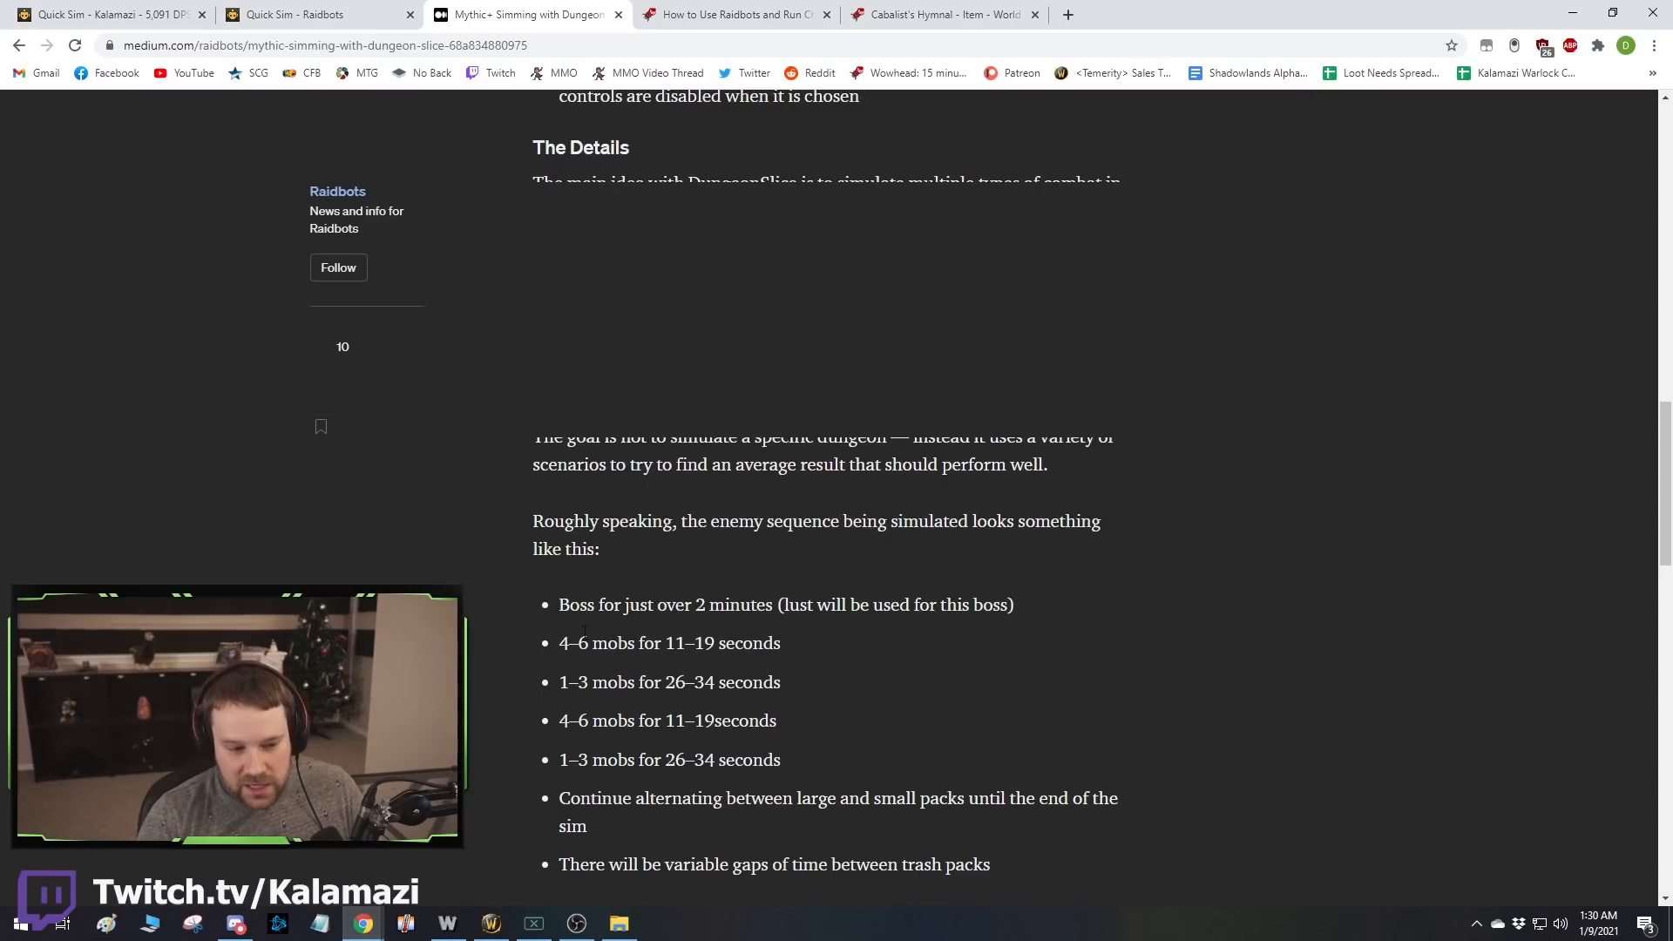
drag(571, 608, 900, 607)
drag(593, 682, 608, 684)
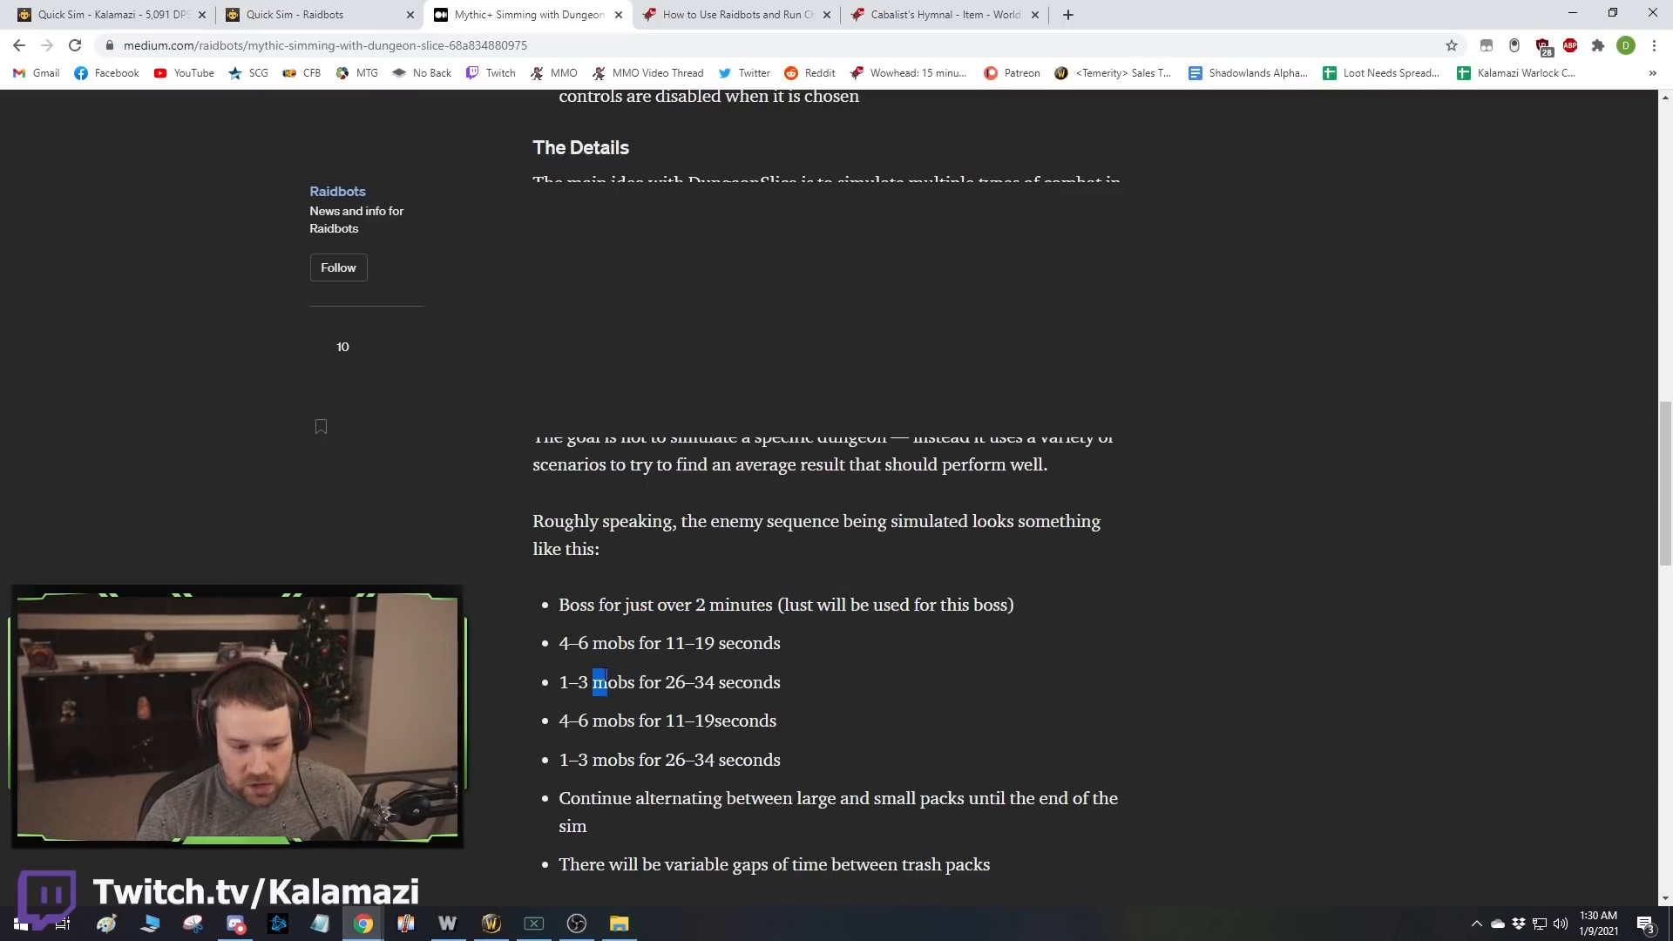
scroll(657, 631, down, 1)
click(619, 671)
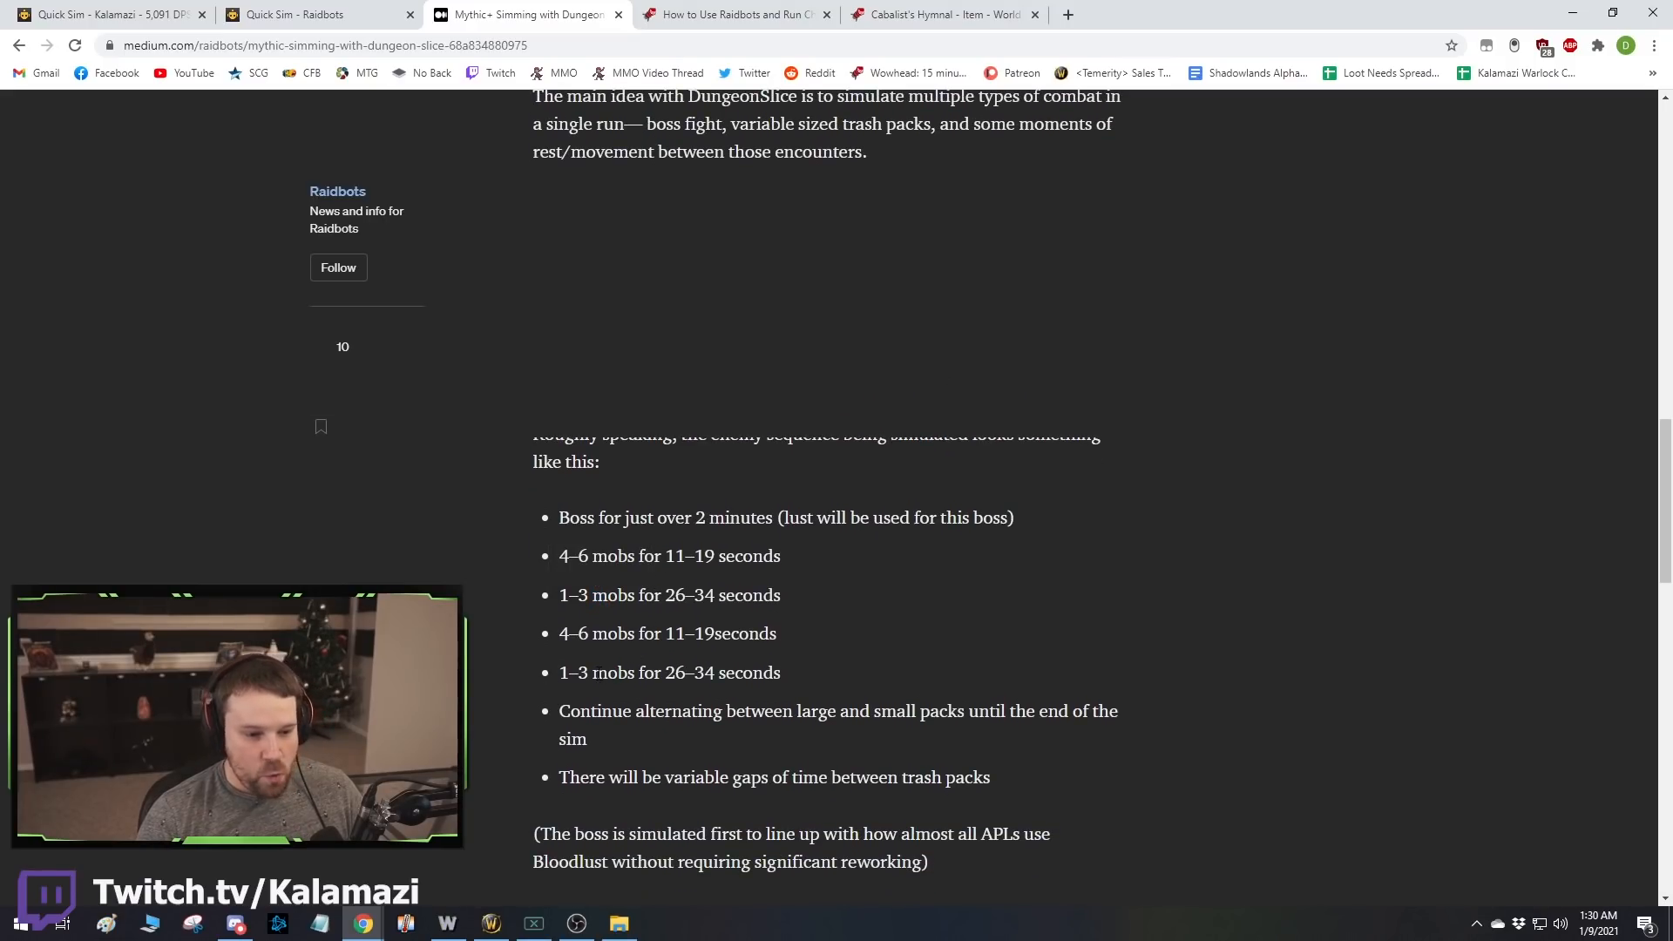
drag(788, 684, 559, 556)
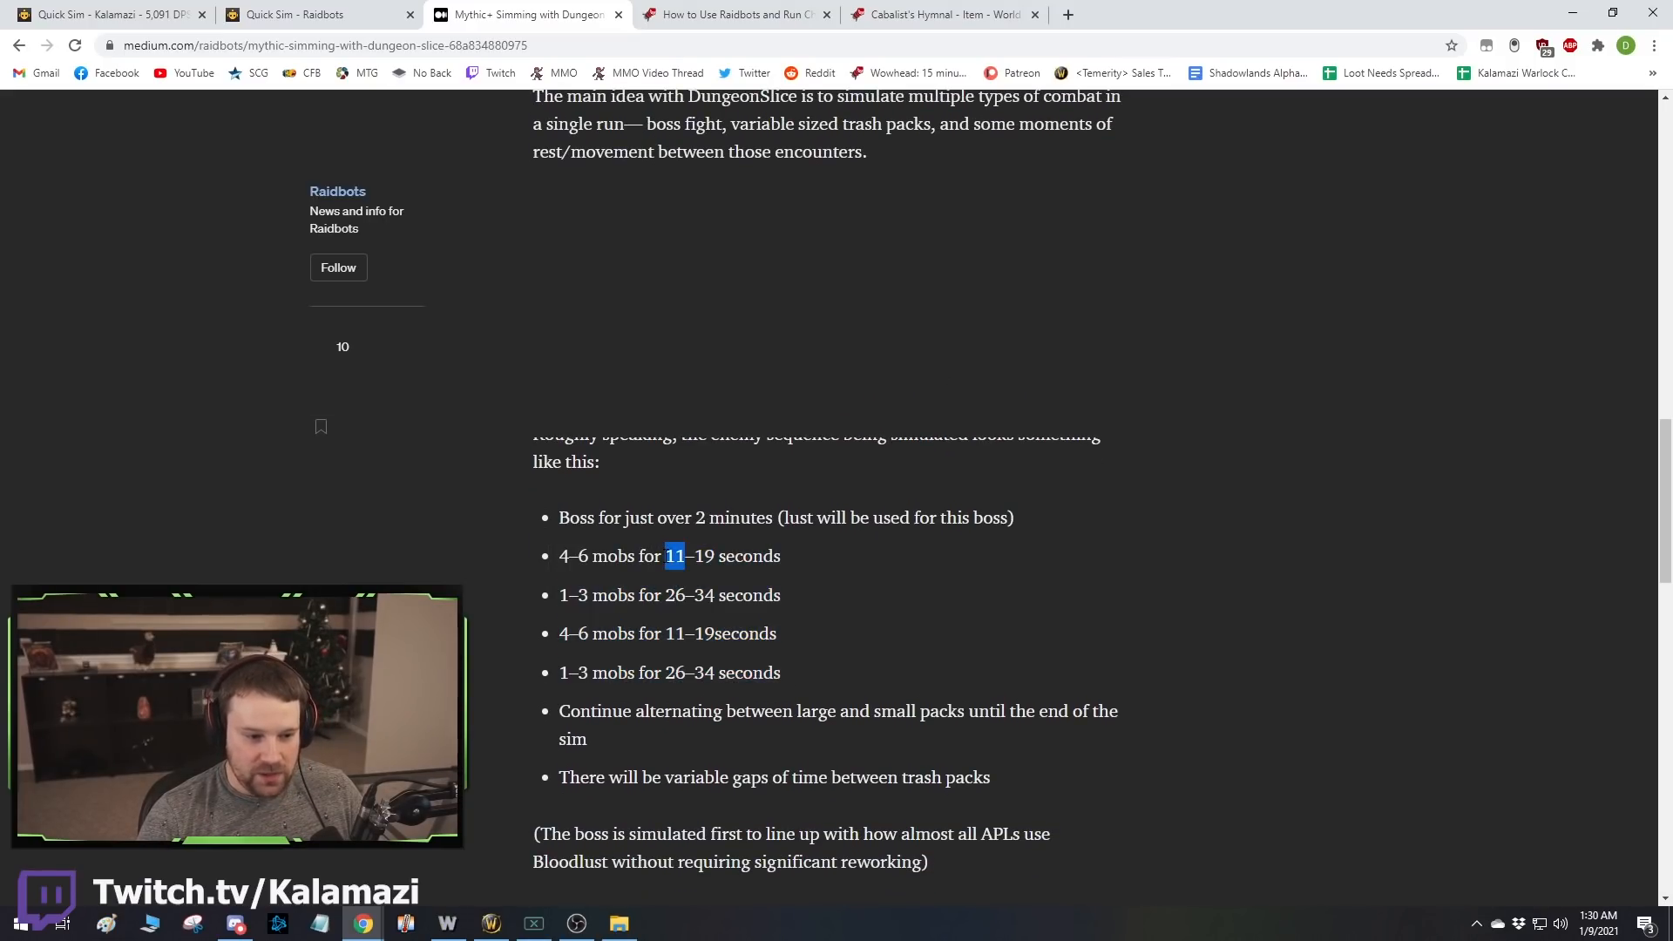
key(ctrl+c)
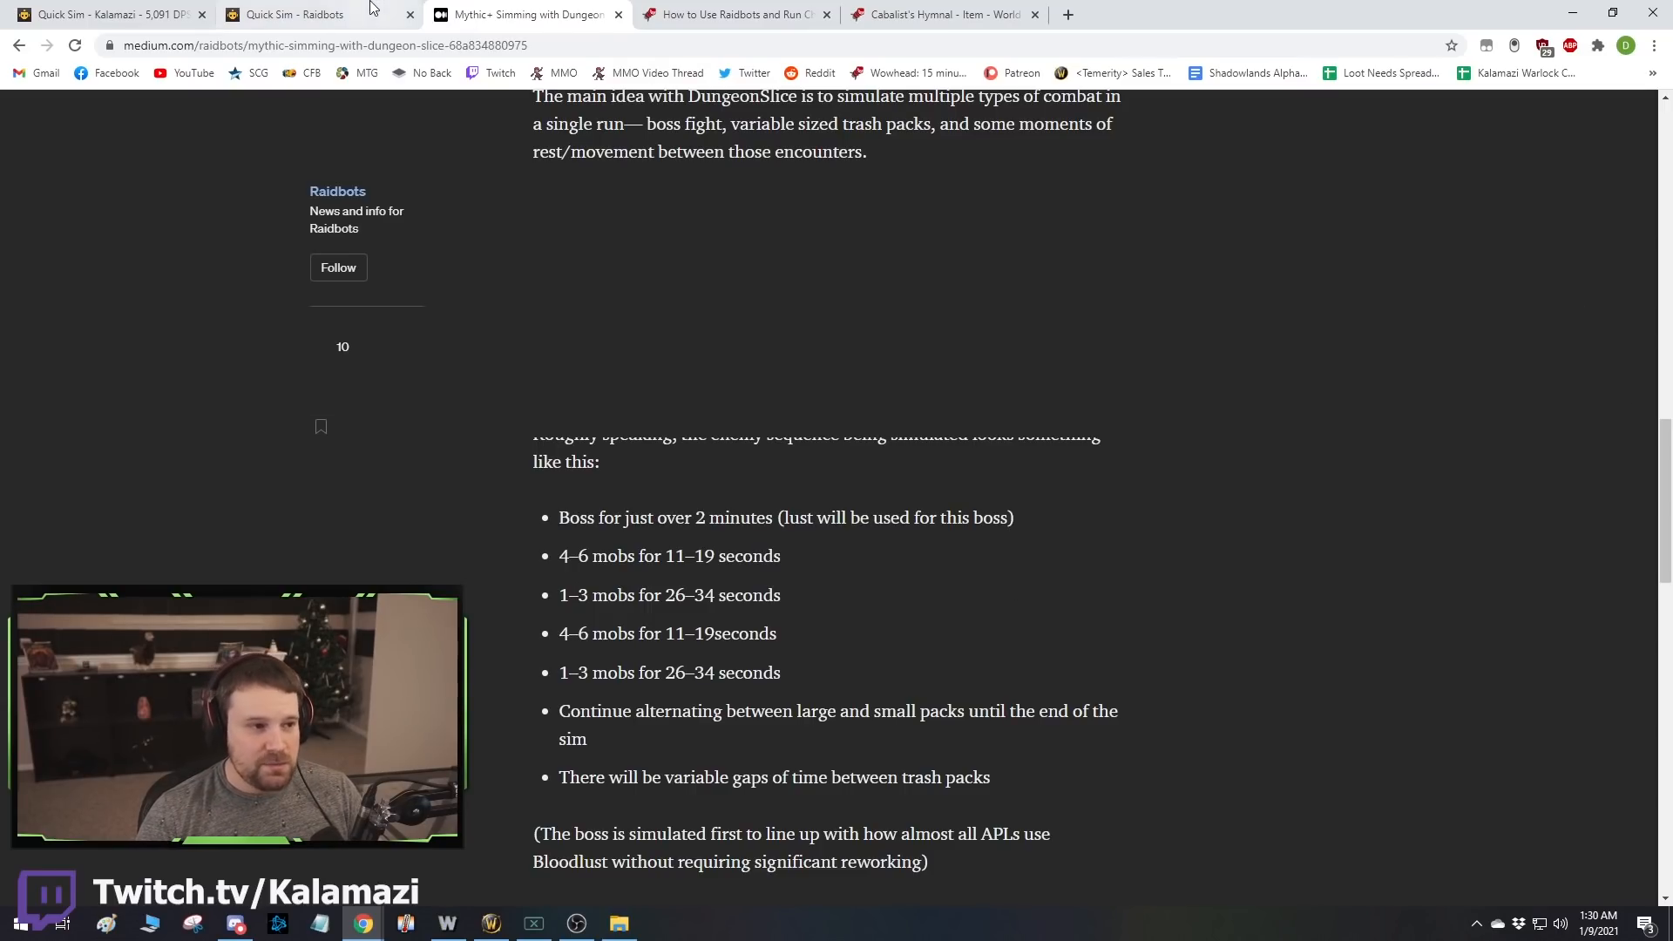
Go back to the Quick Sim and compare its fight styles, boss counts and fight lengths, keeping Patchwerk with 1 boss for 5 minutes.
click(330, 12)
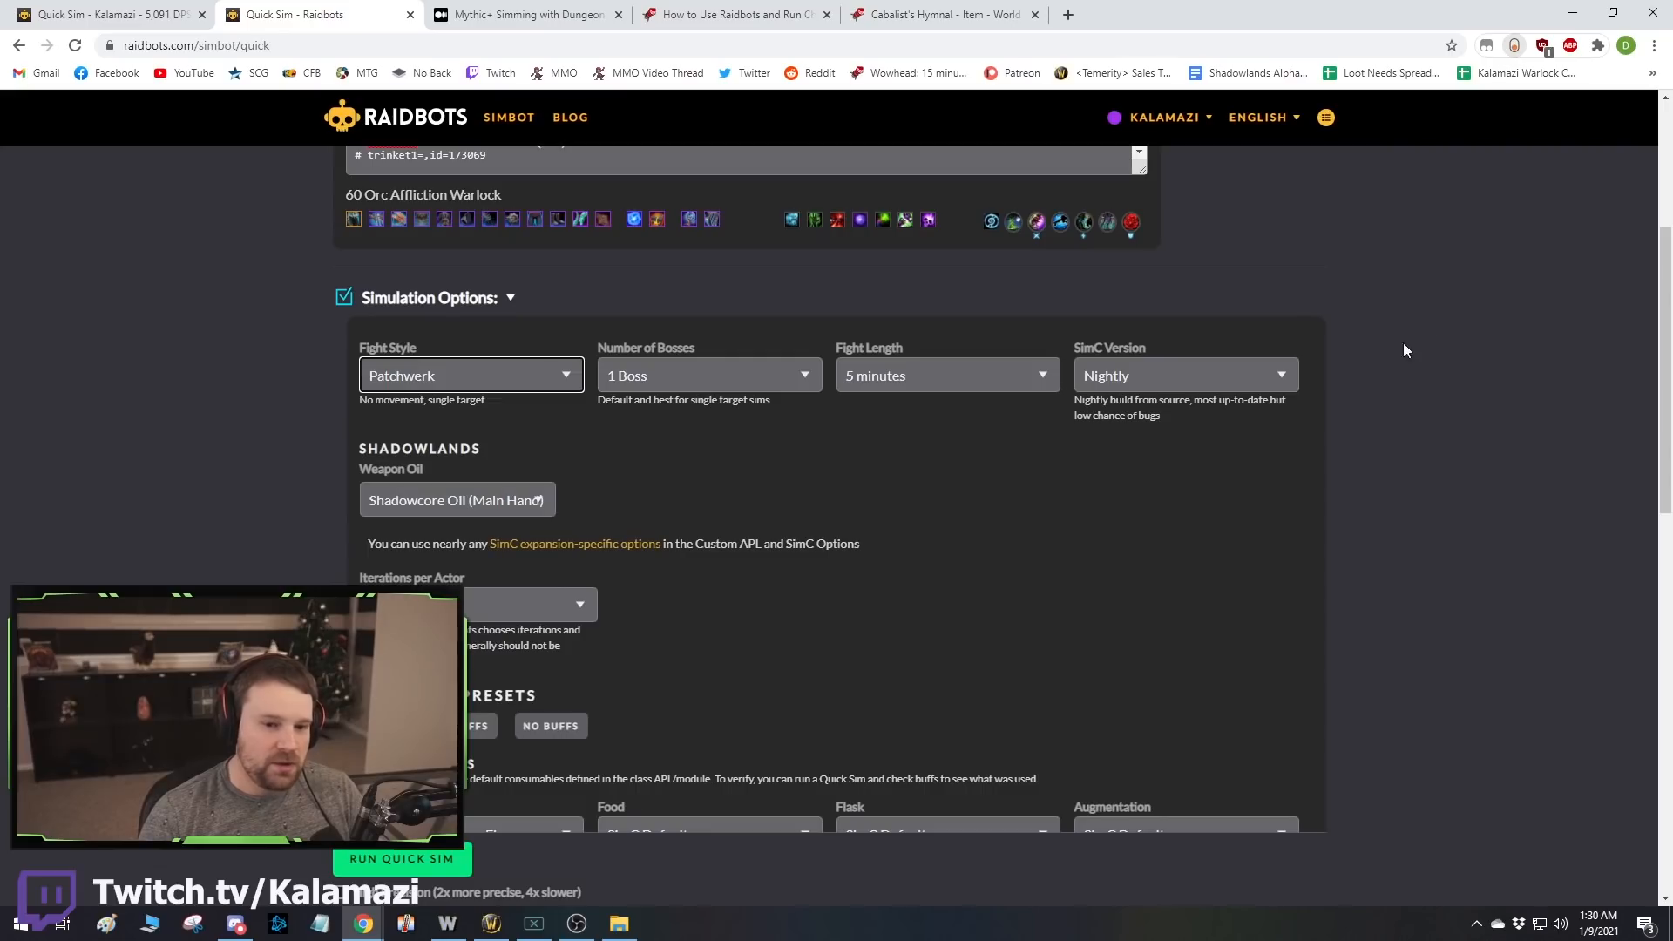
triple_click(1372, 296)
click(1371, 290)
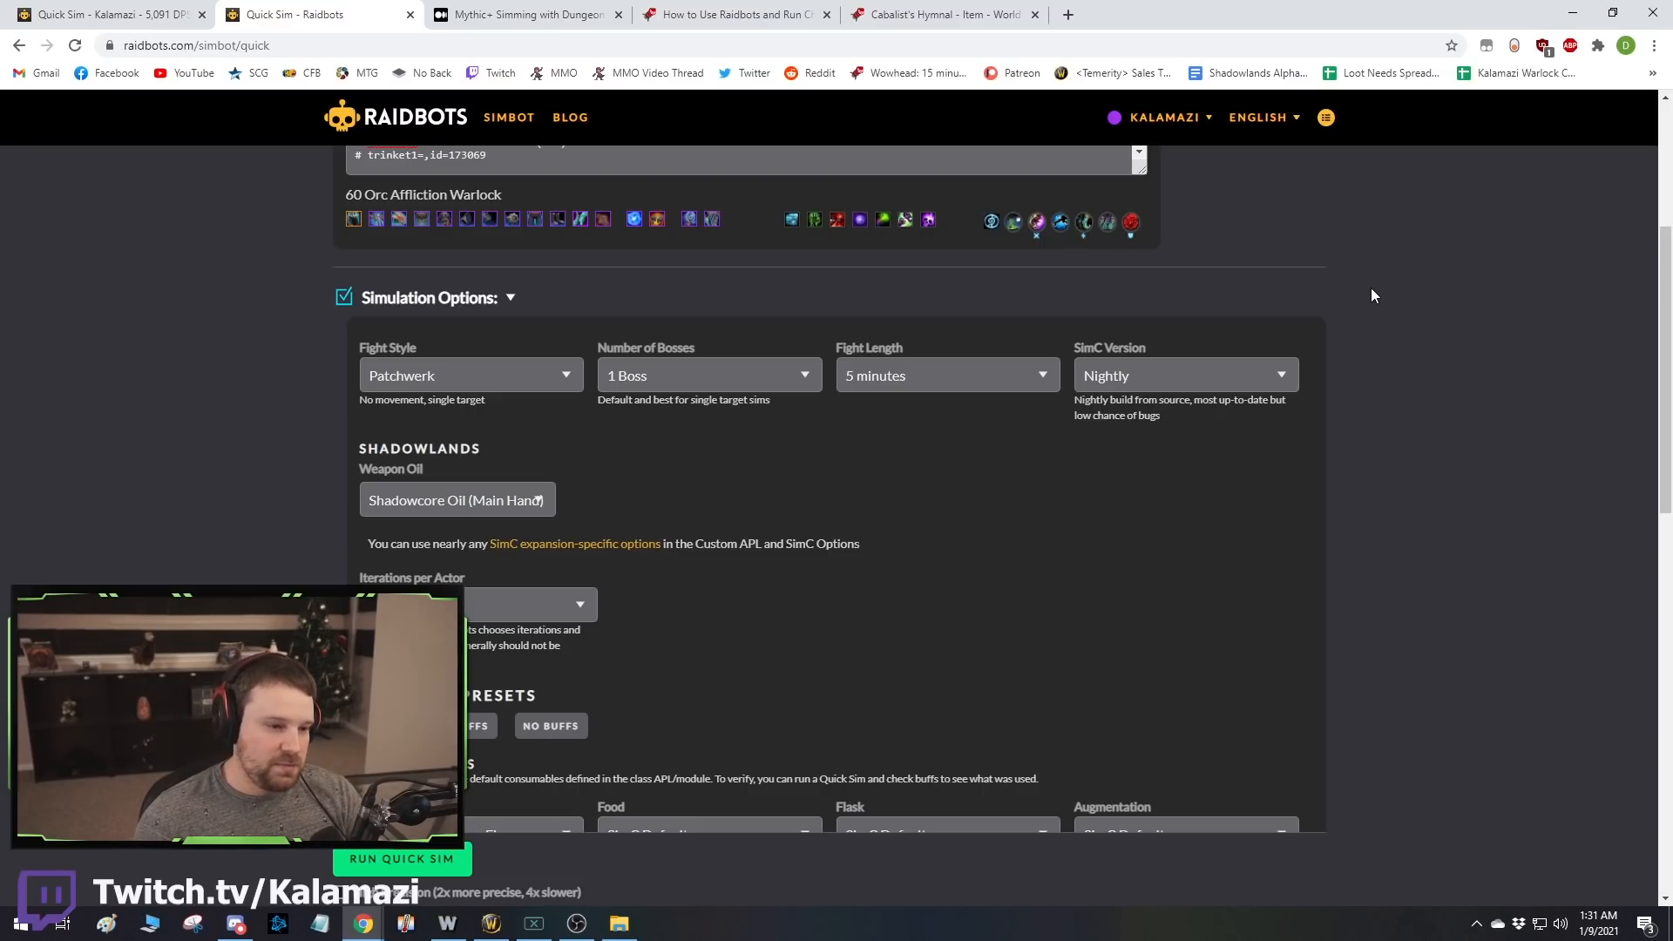
click(447, 372)
click(728, 494)
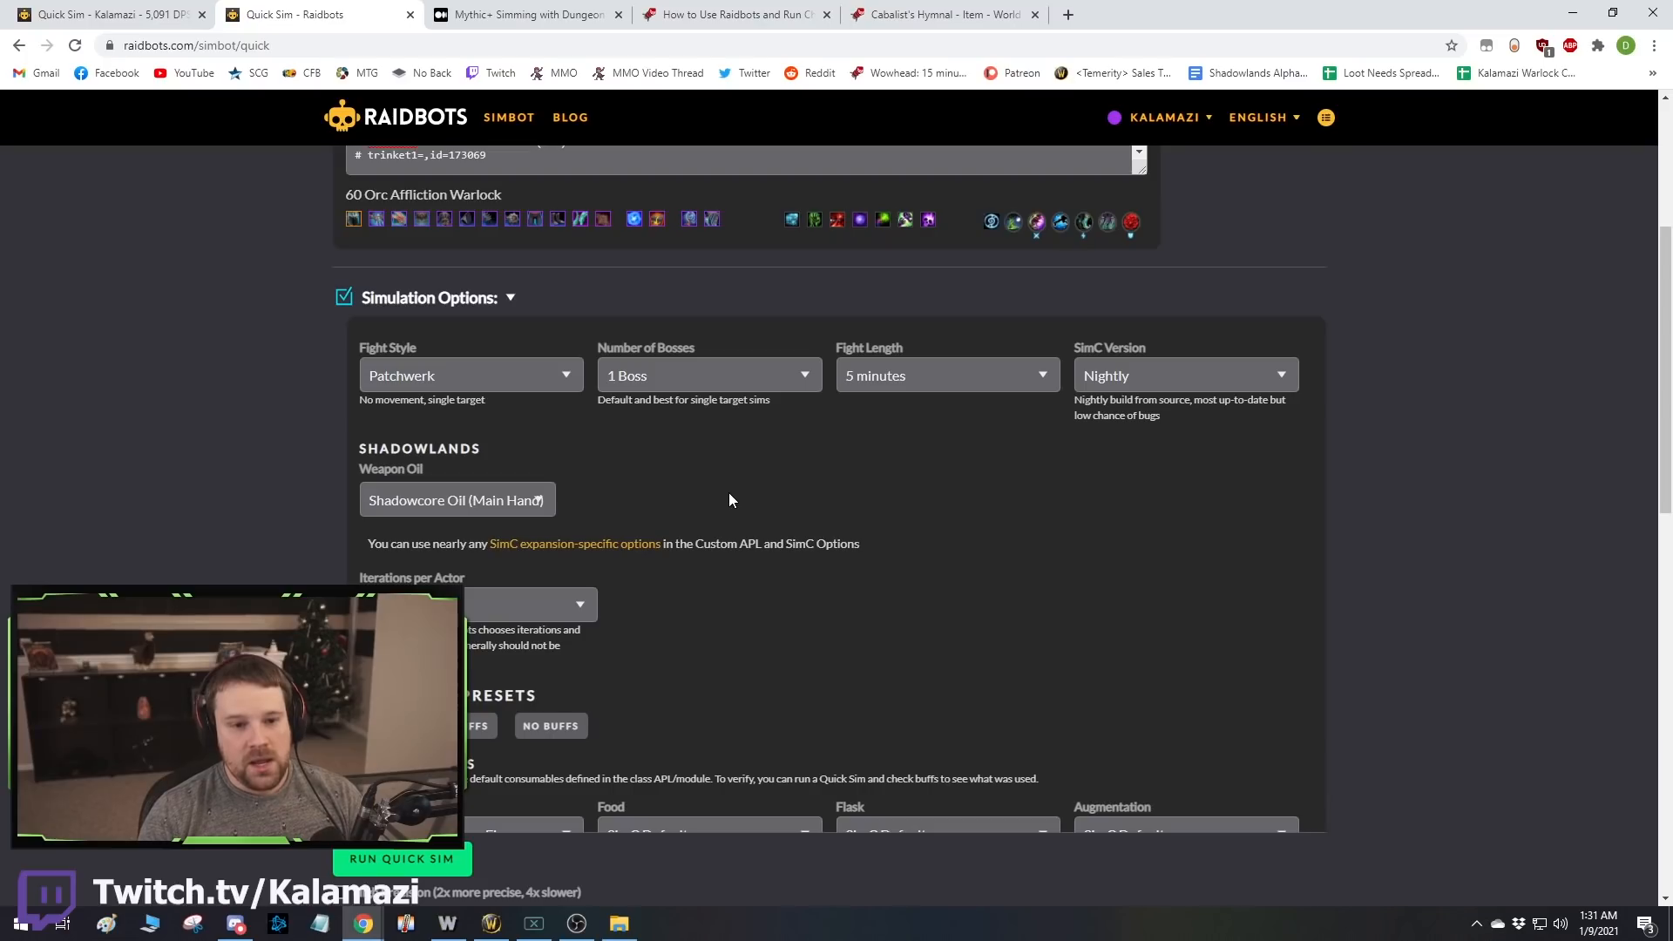
click(486, 383)
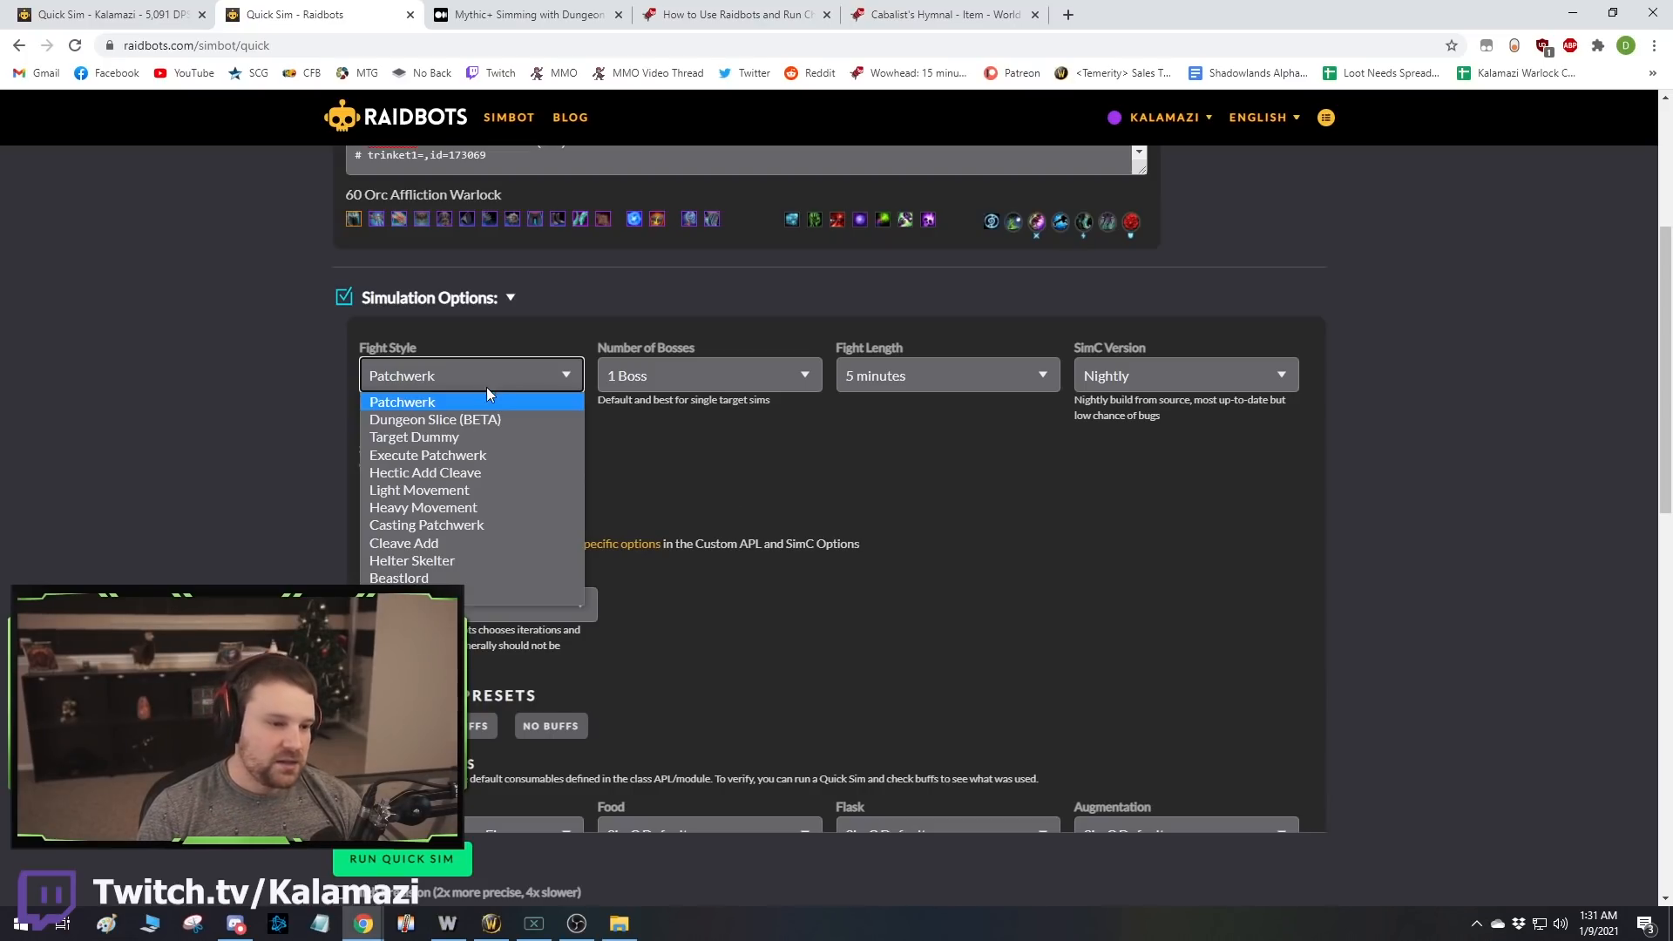
click(705, 478)
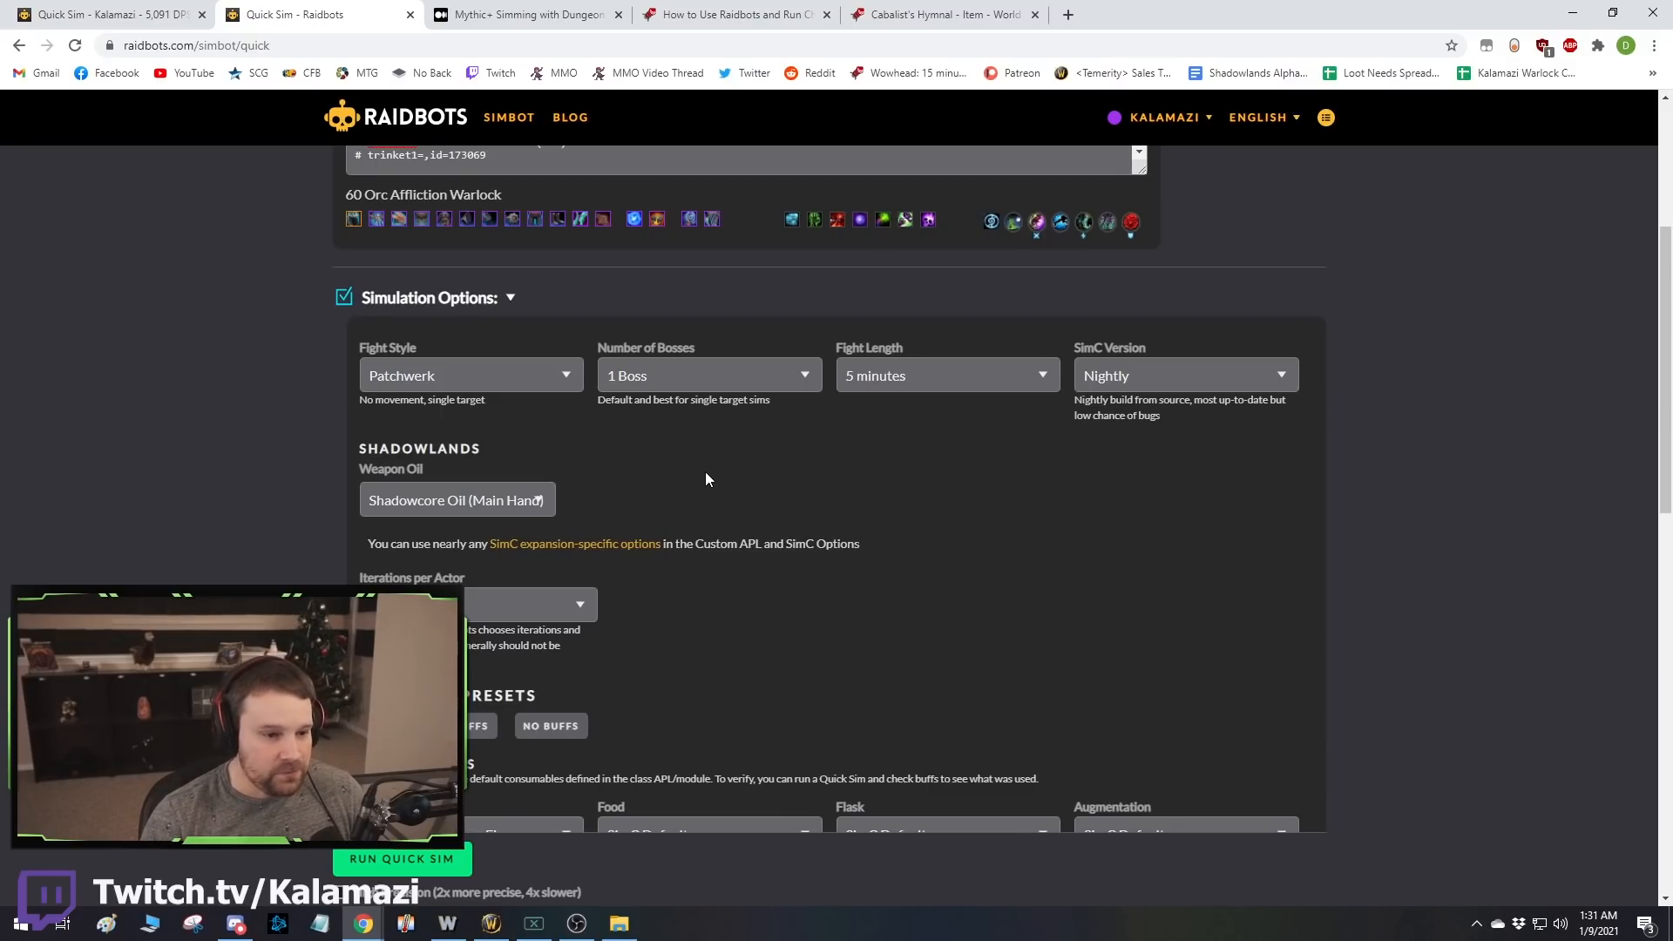
click(713, 378)
click(1037, 602)
click(967, 389)
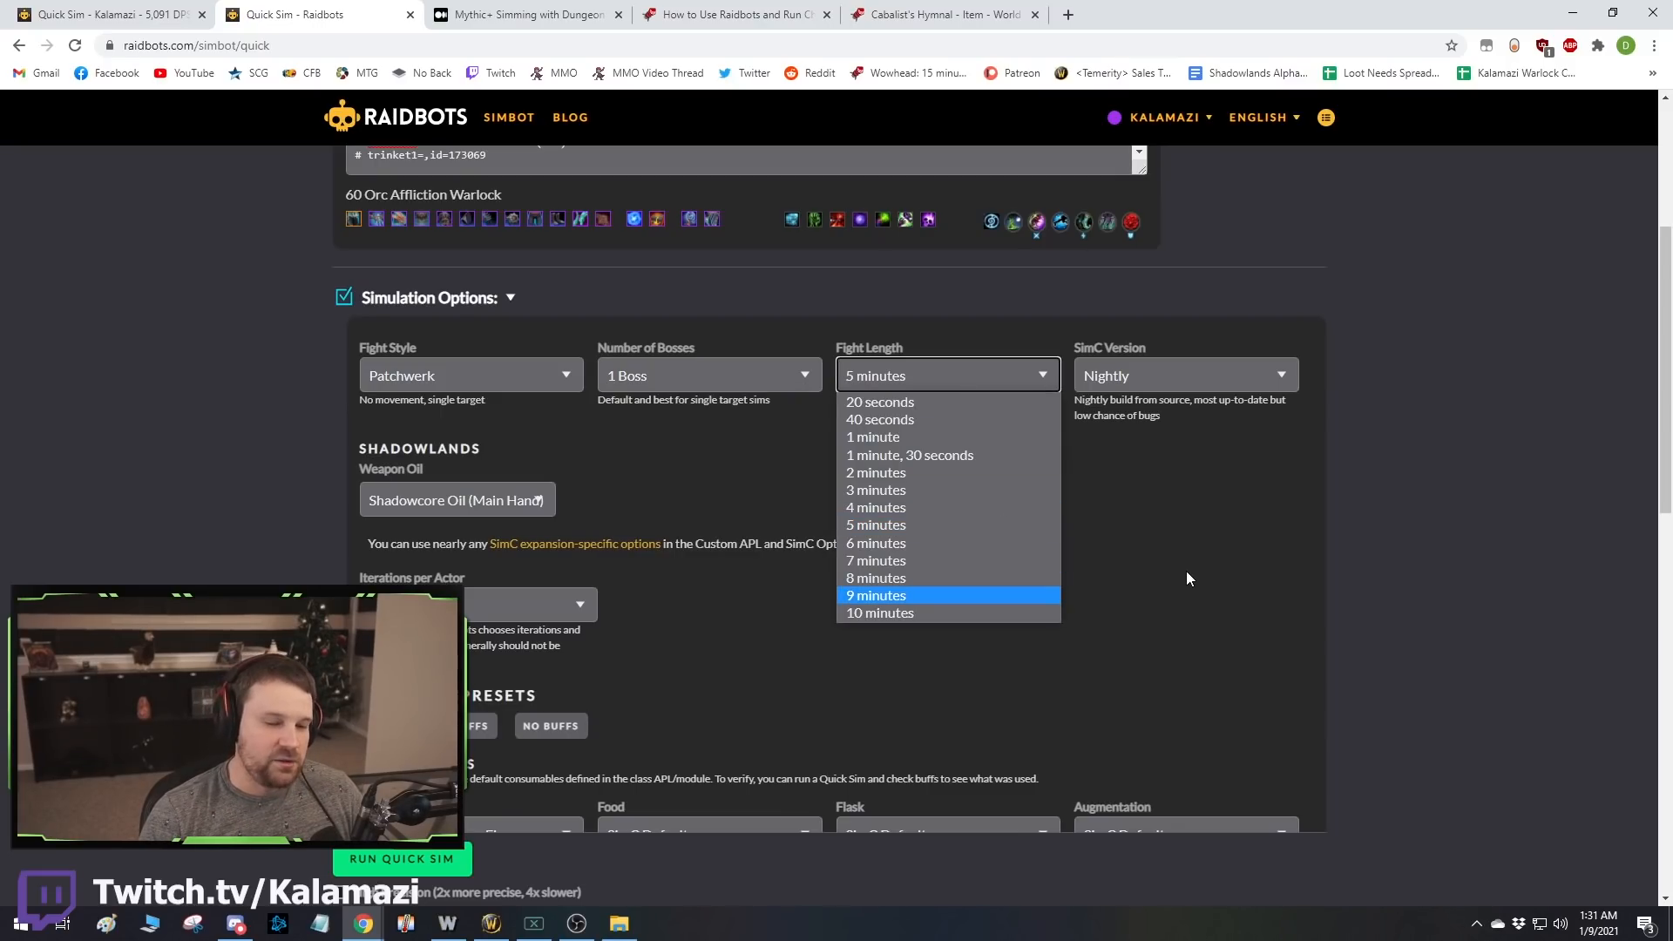
click(1098, 564)
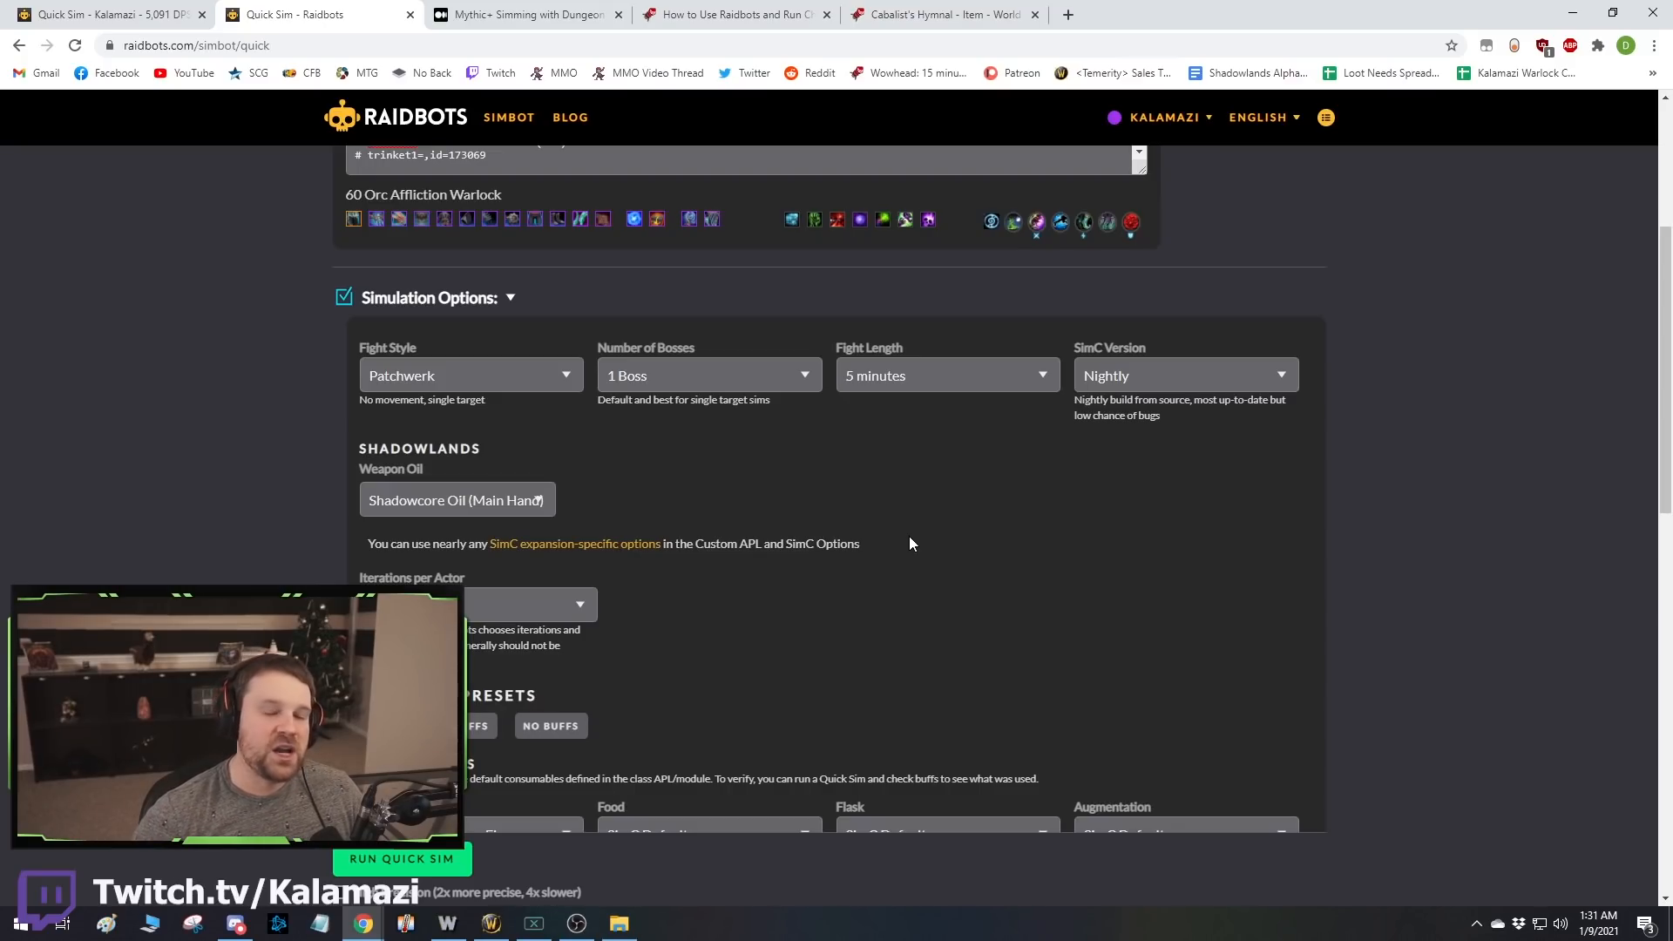
click(470, 375)
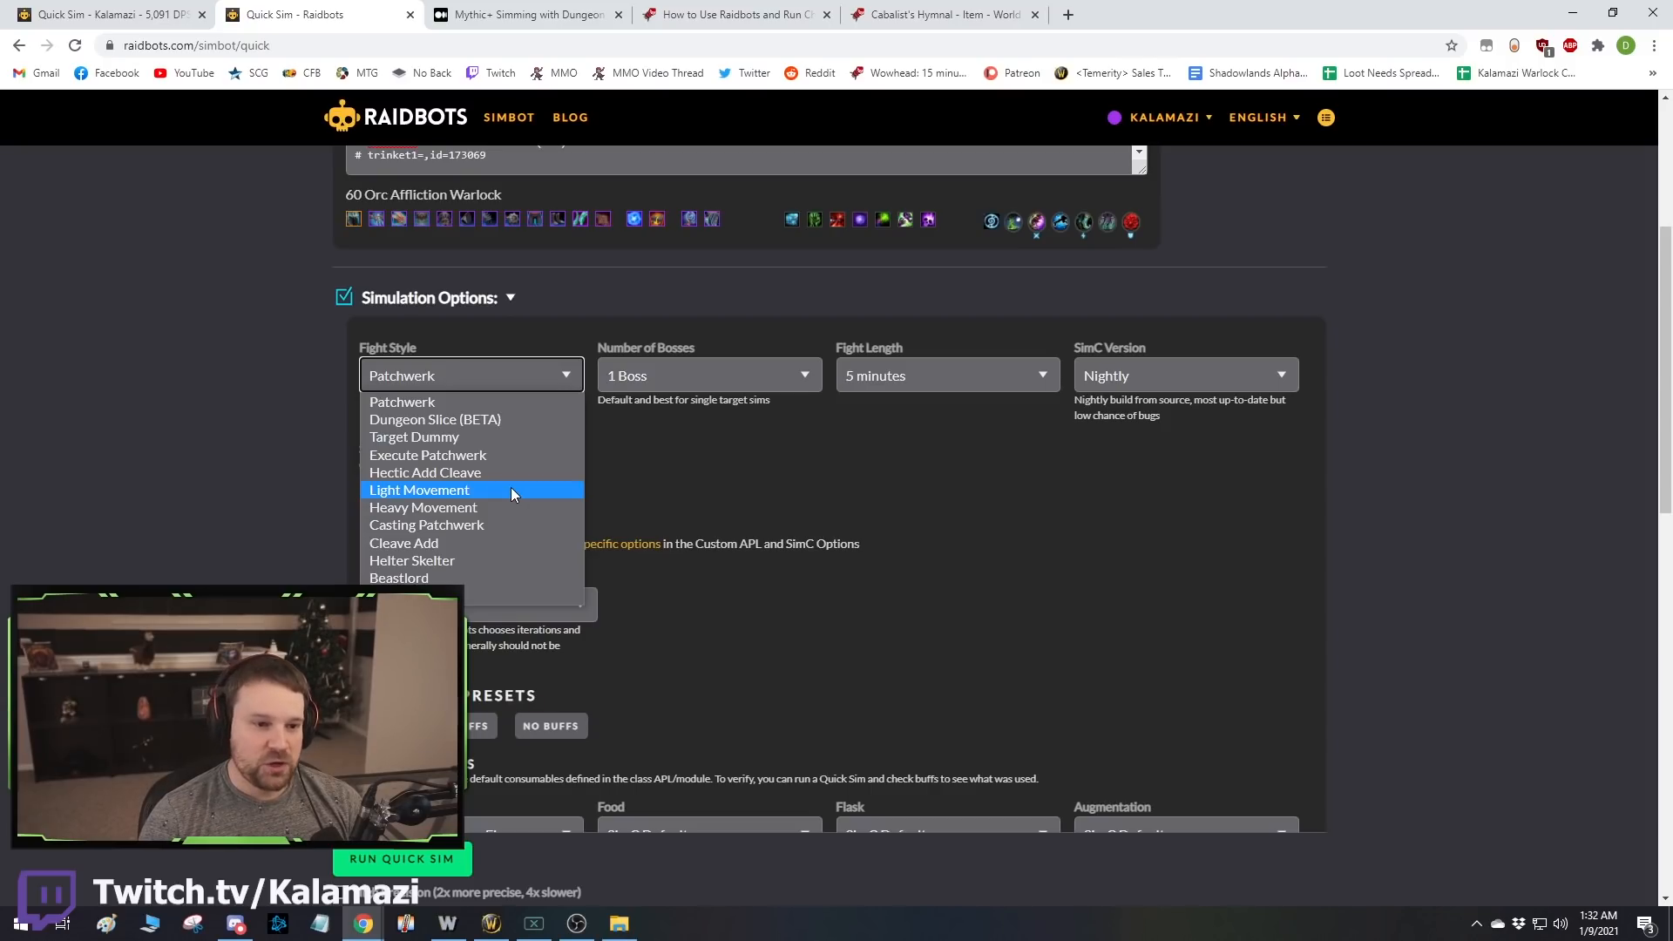
click(625, 448)
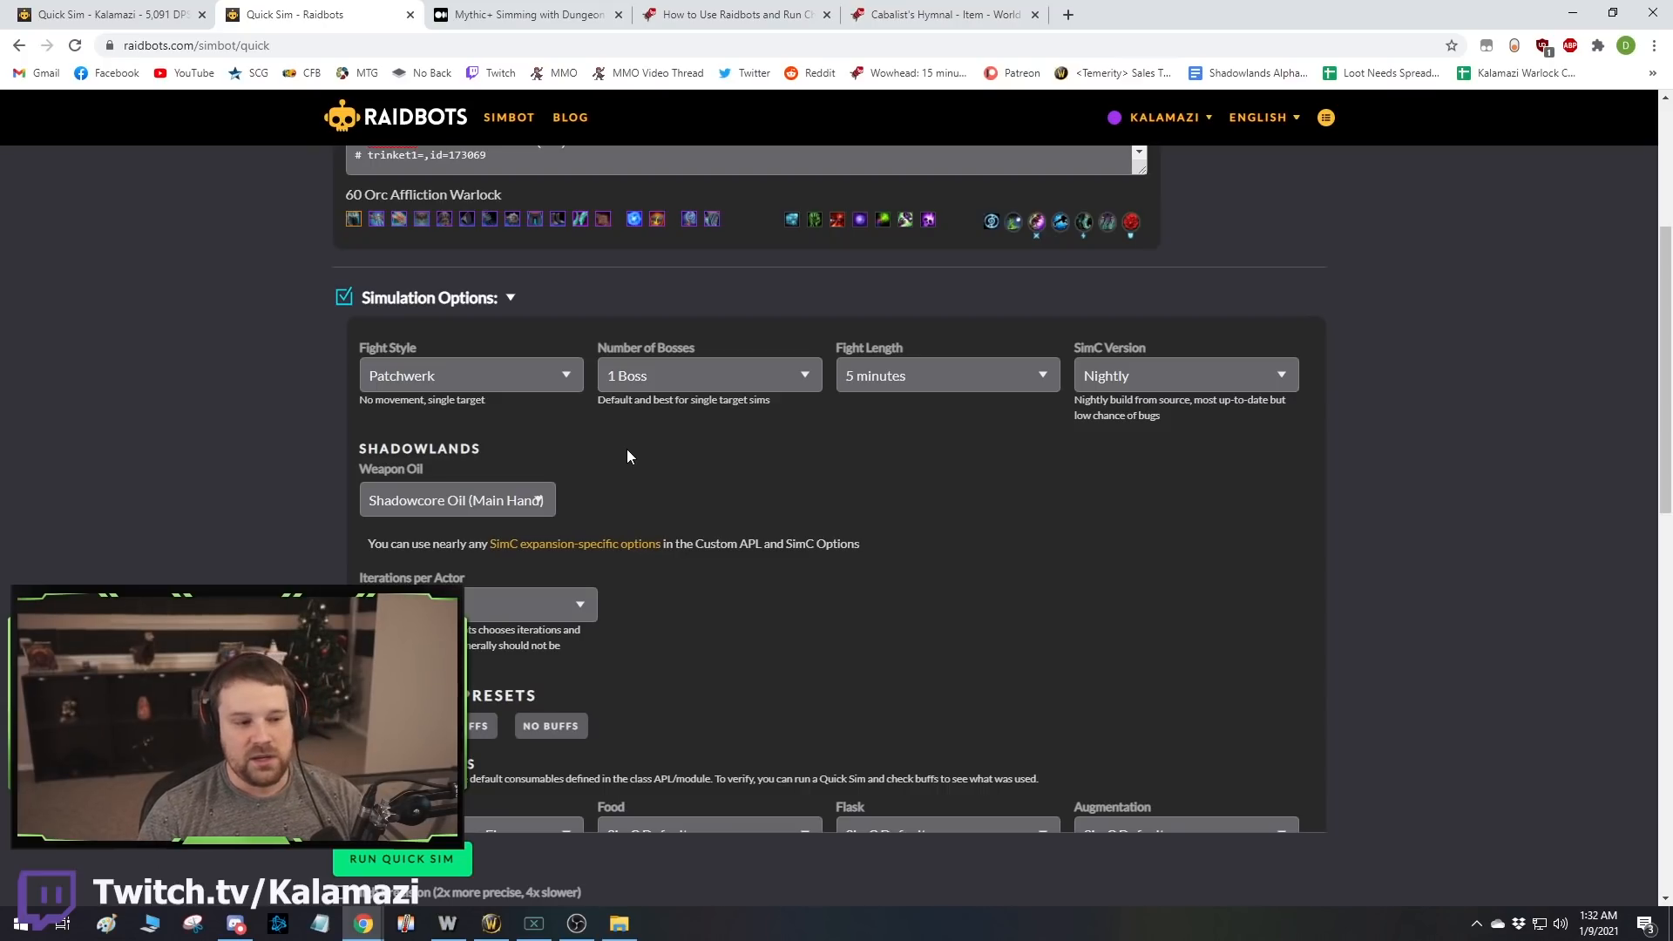
Set the Patchwerk simulation to 4 bosses with a 20-second fight length and run the Quick Sim.
click(730, 374)
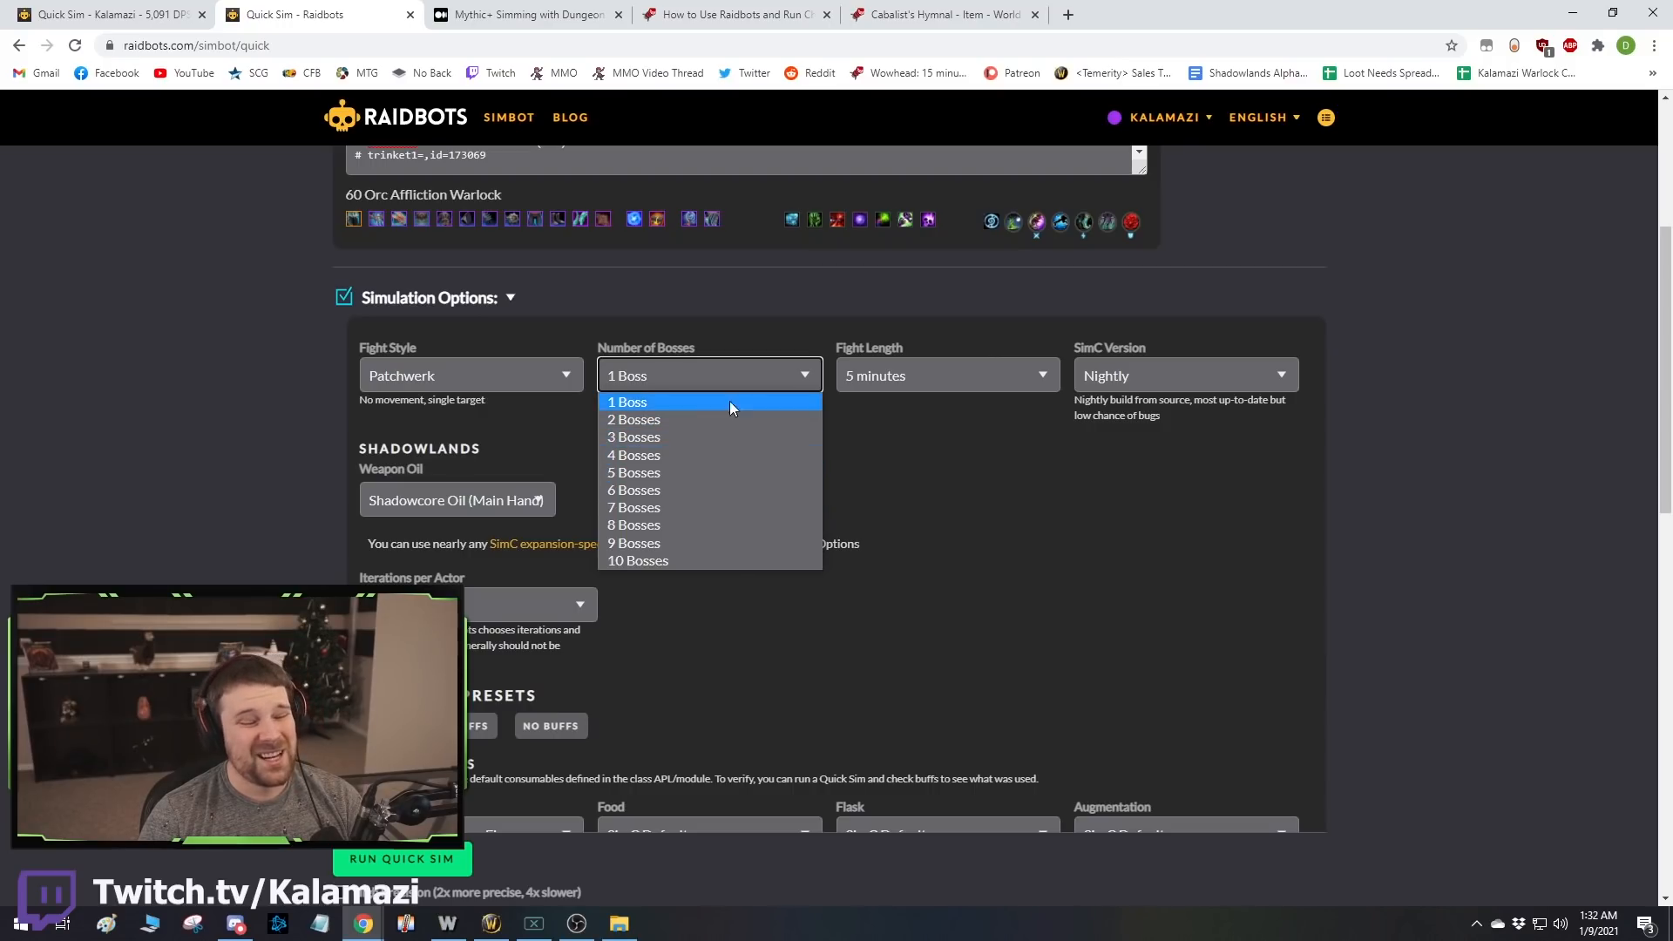
click(750, 452)
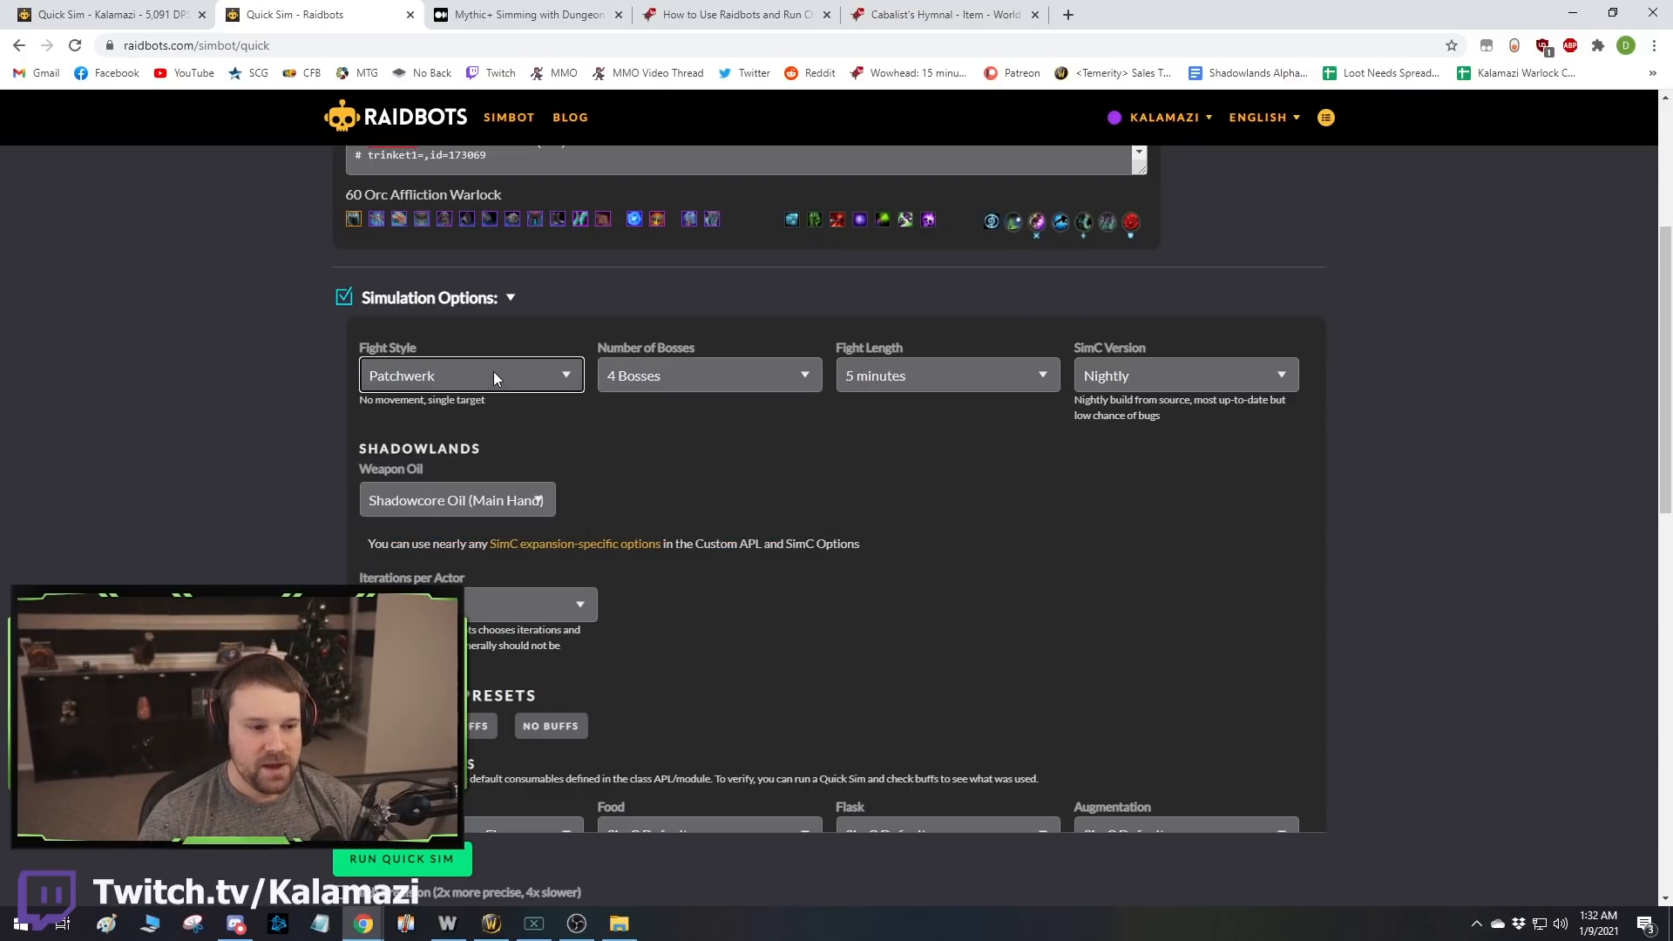
click(921, 377)
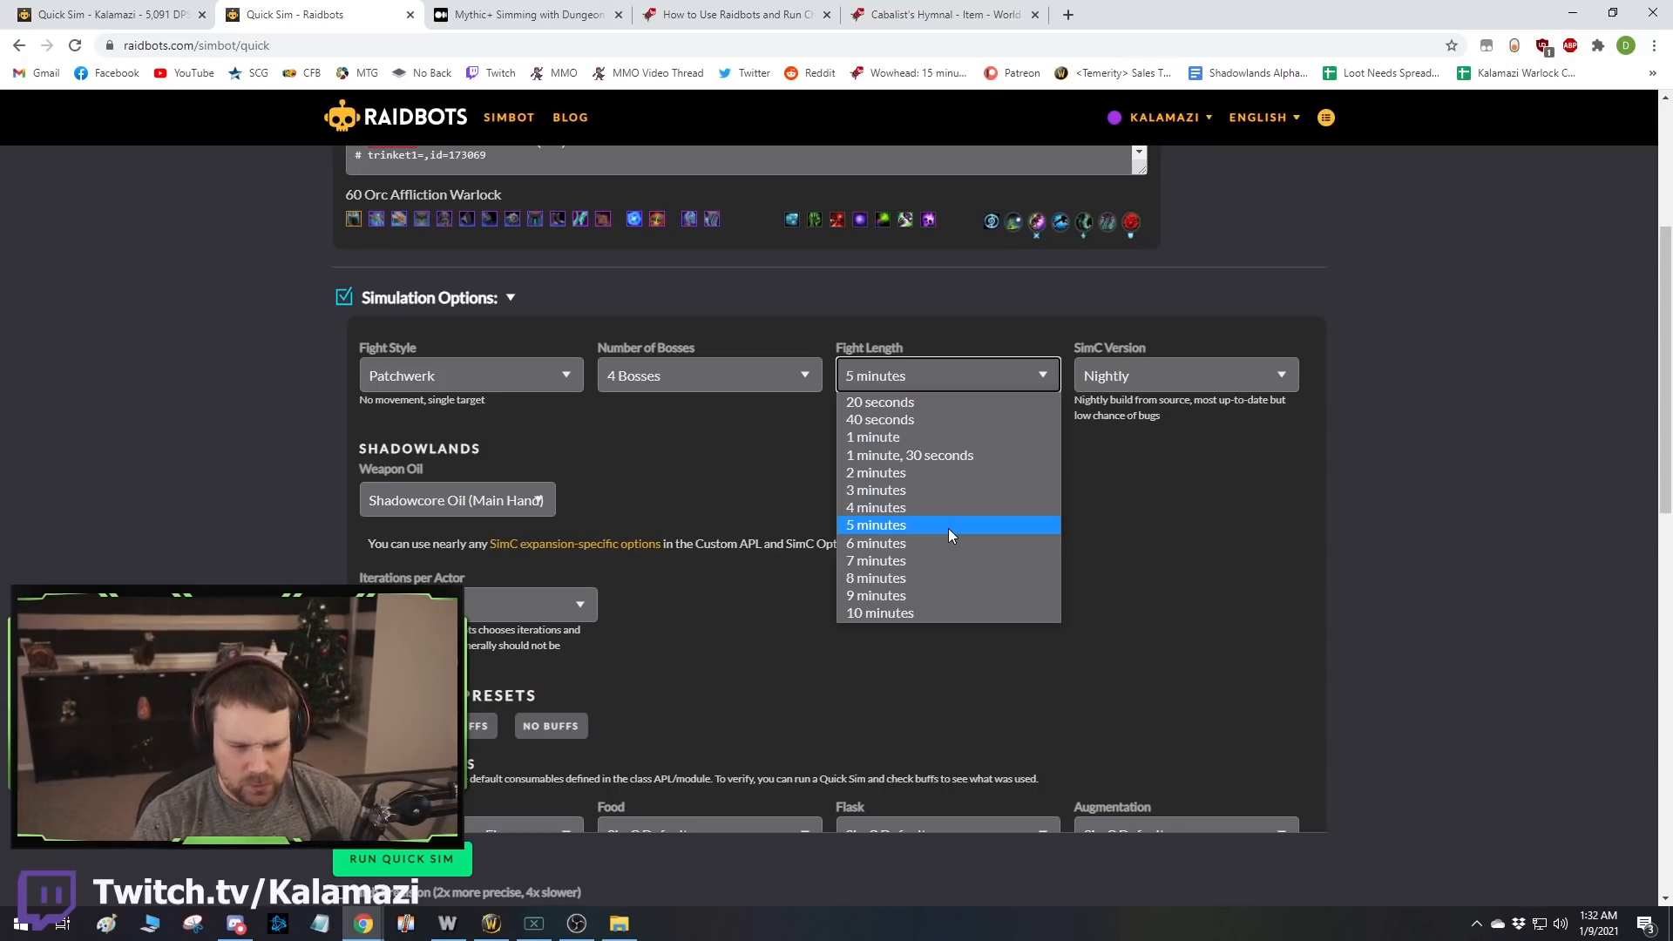
click(918, 406)
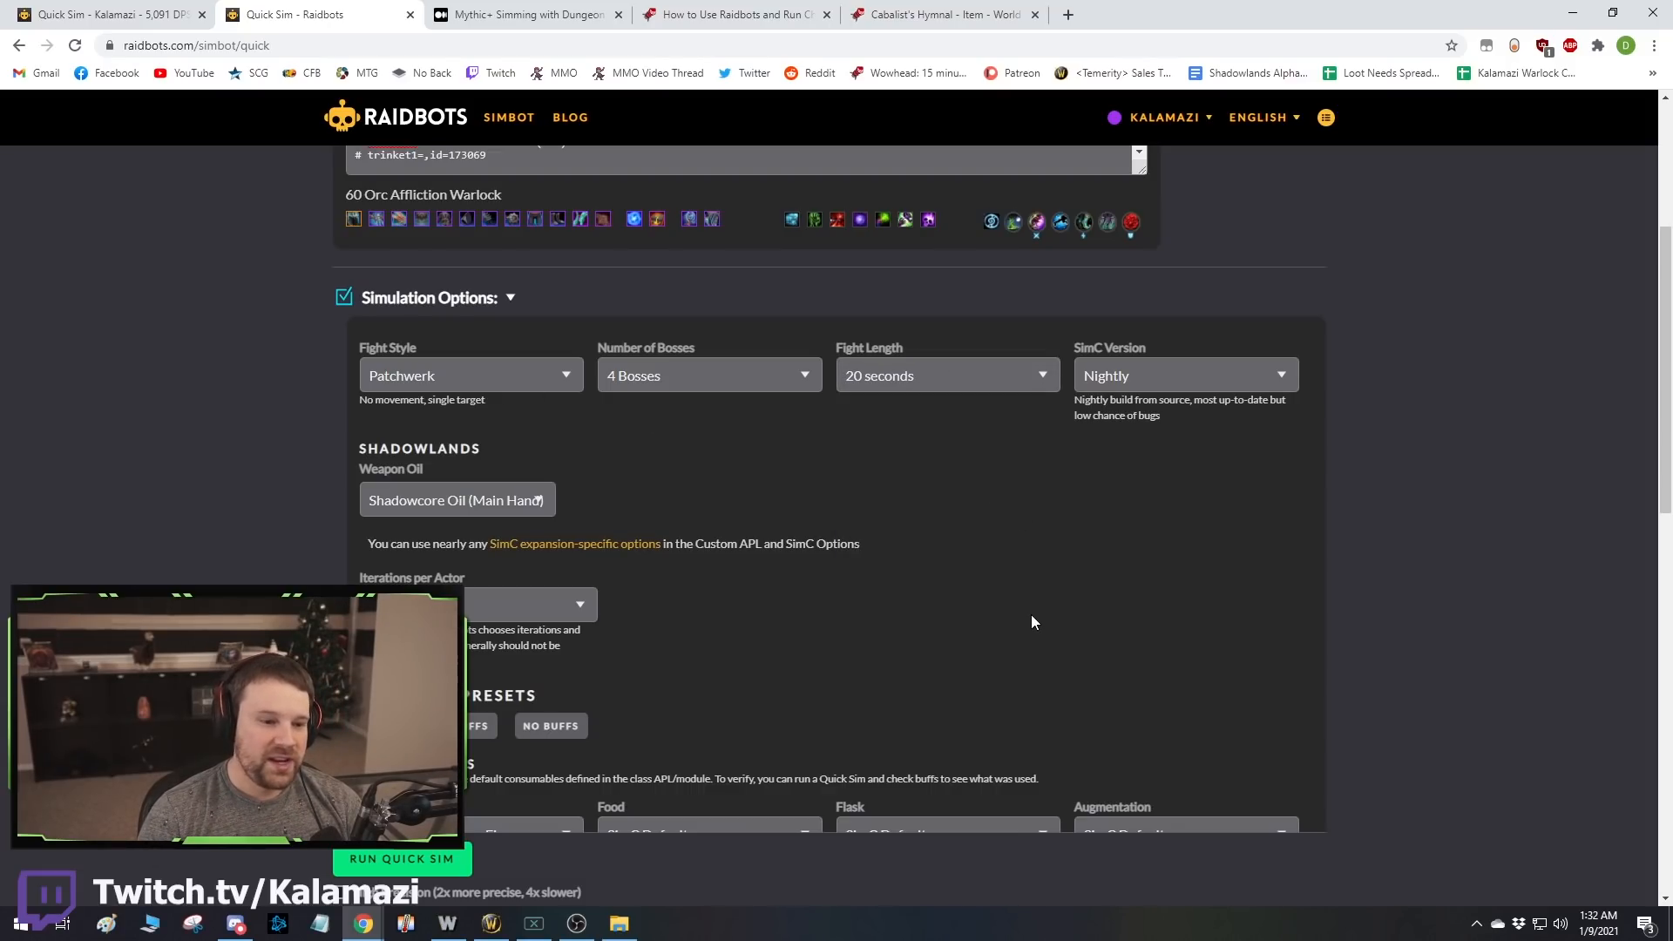
scroll(1031, 618, down, 10)
scroll(403, 784, up, 3)
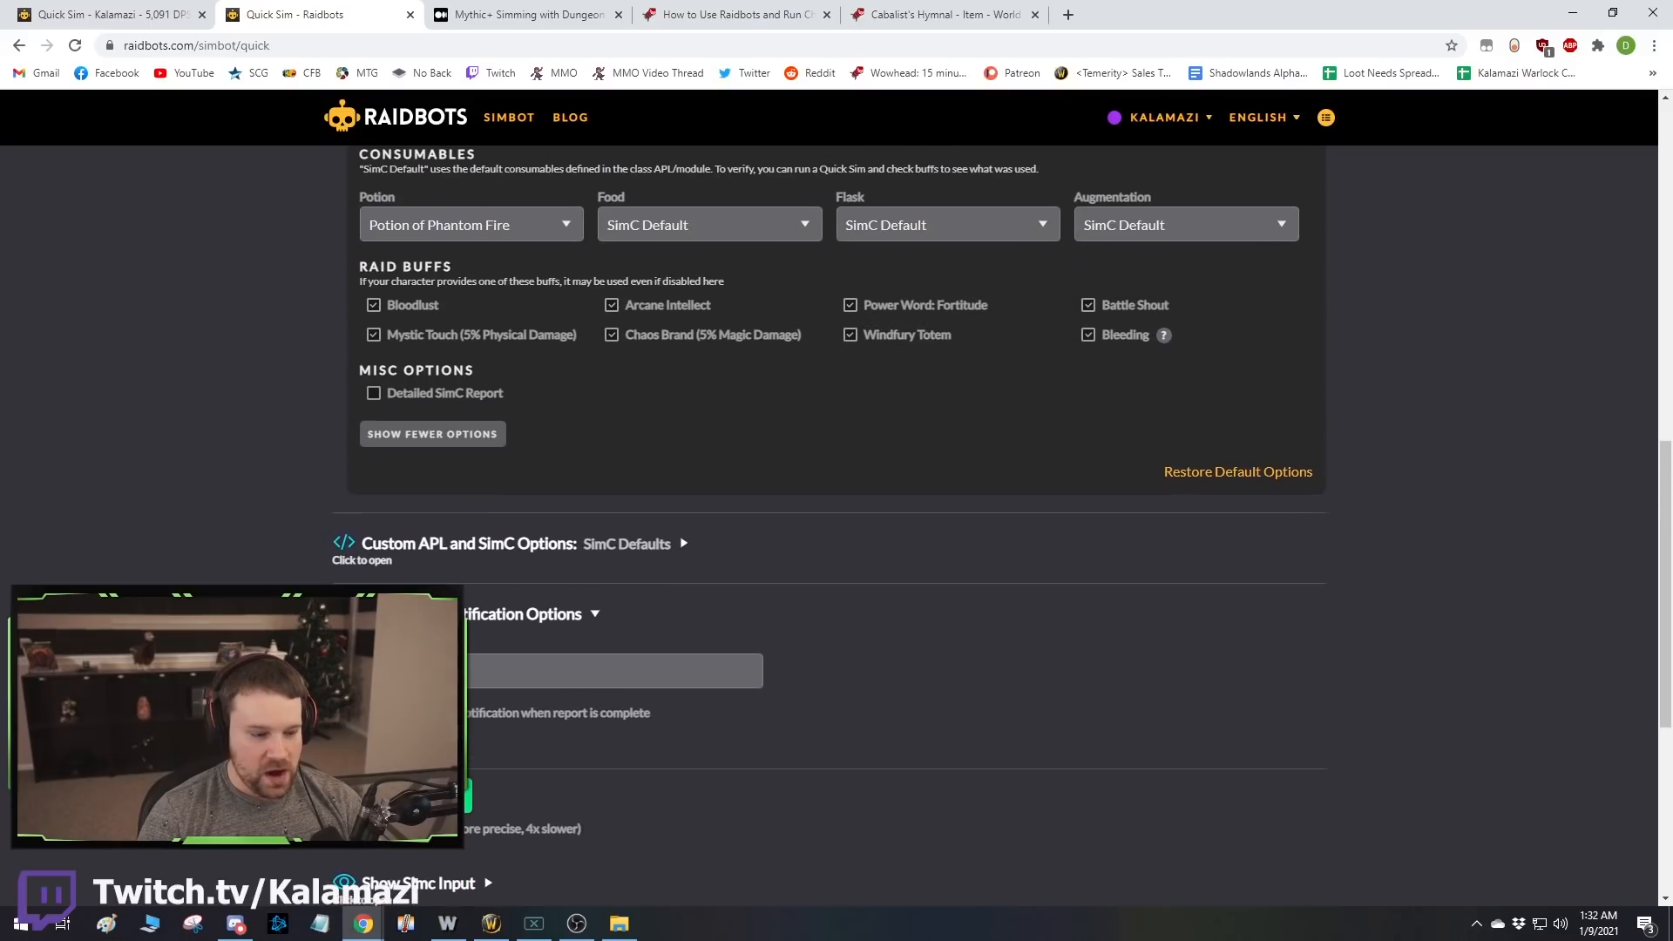
click(403, 796)
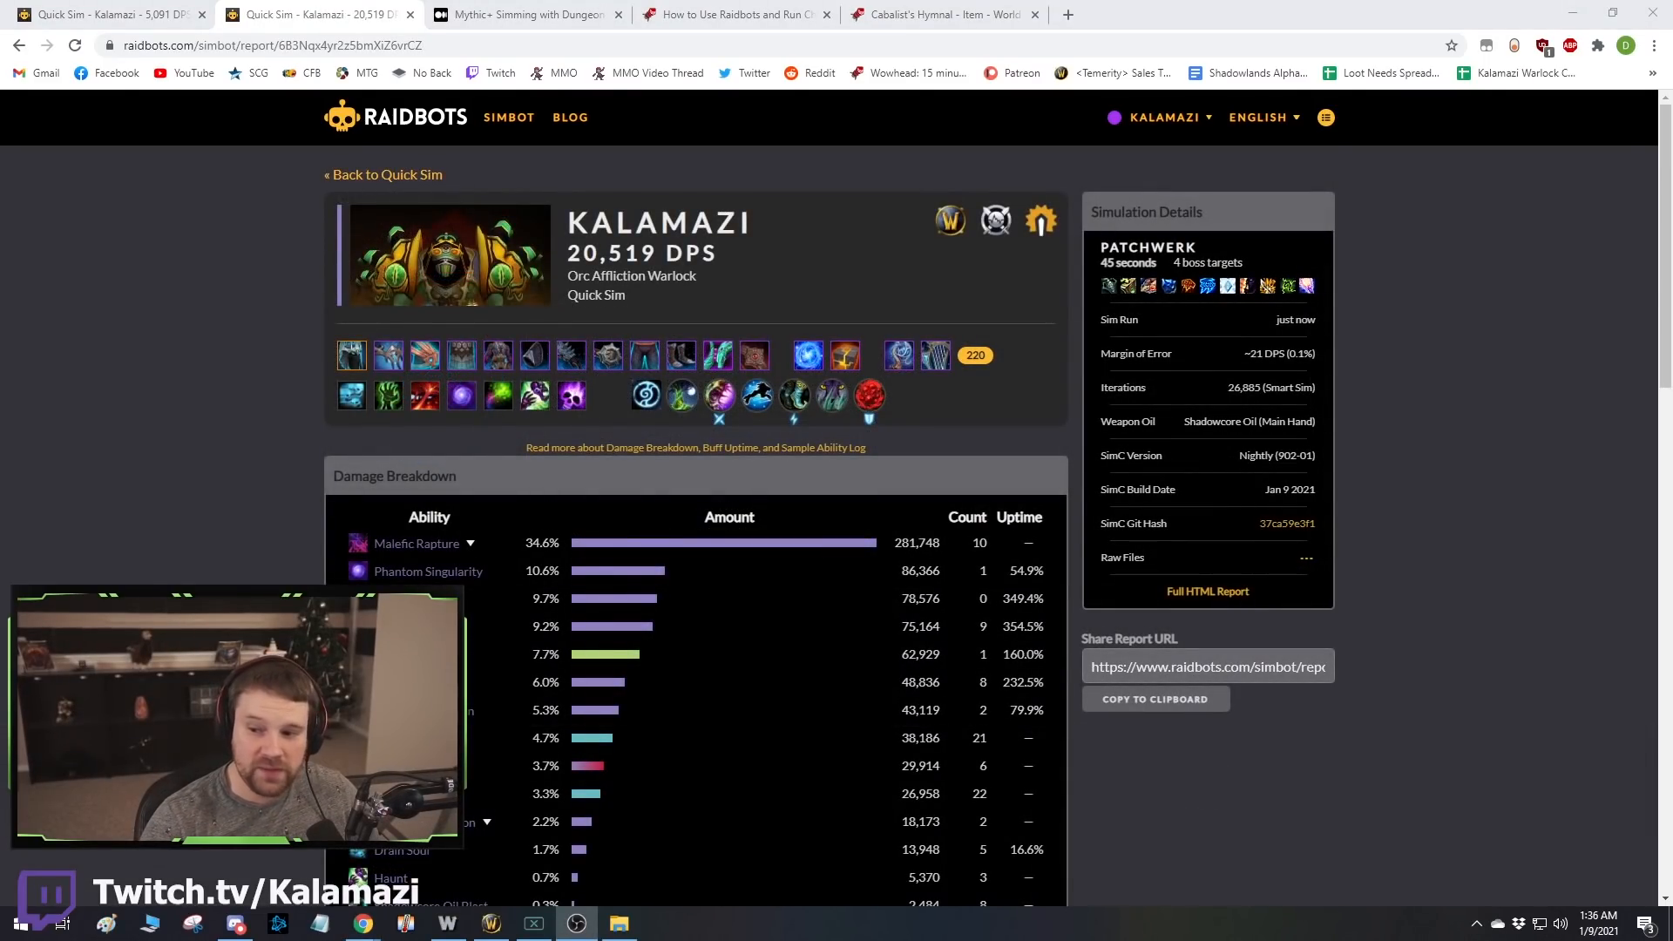
Examine the damage breakdown and sample ability log in the 4-boss report, and return to the page listing the simulation types.
click(1444, 452)
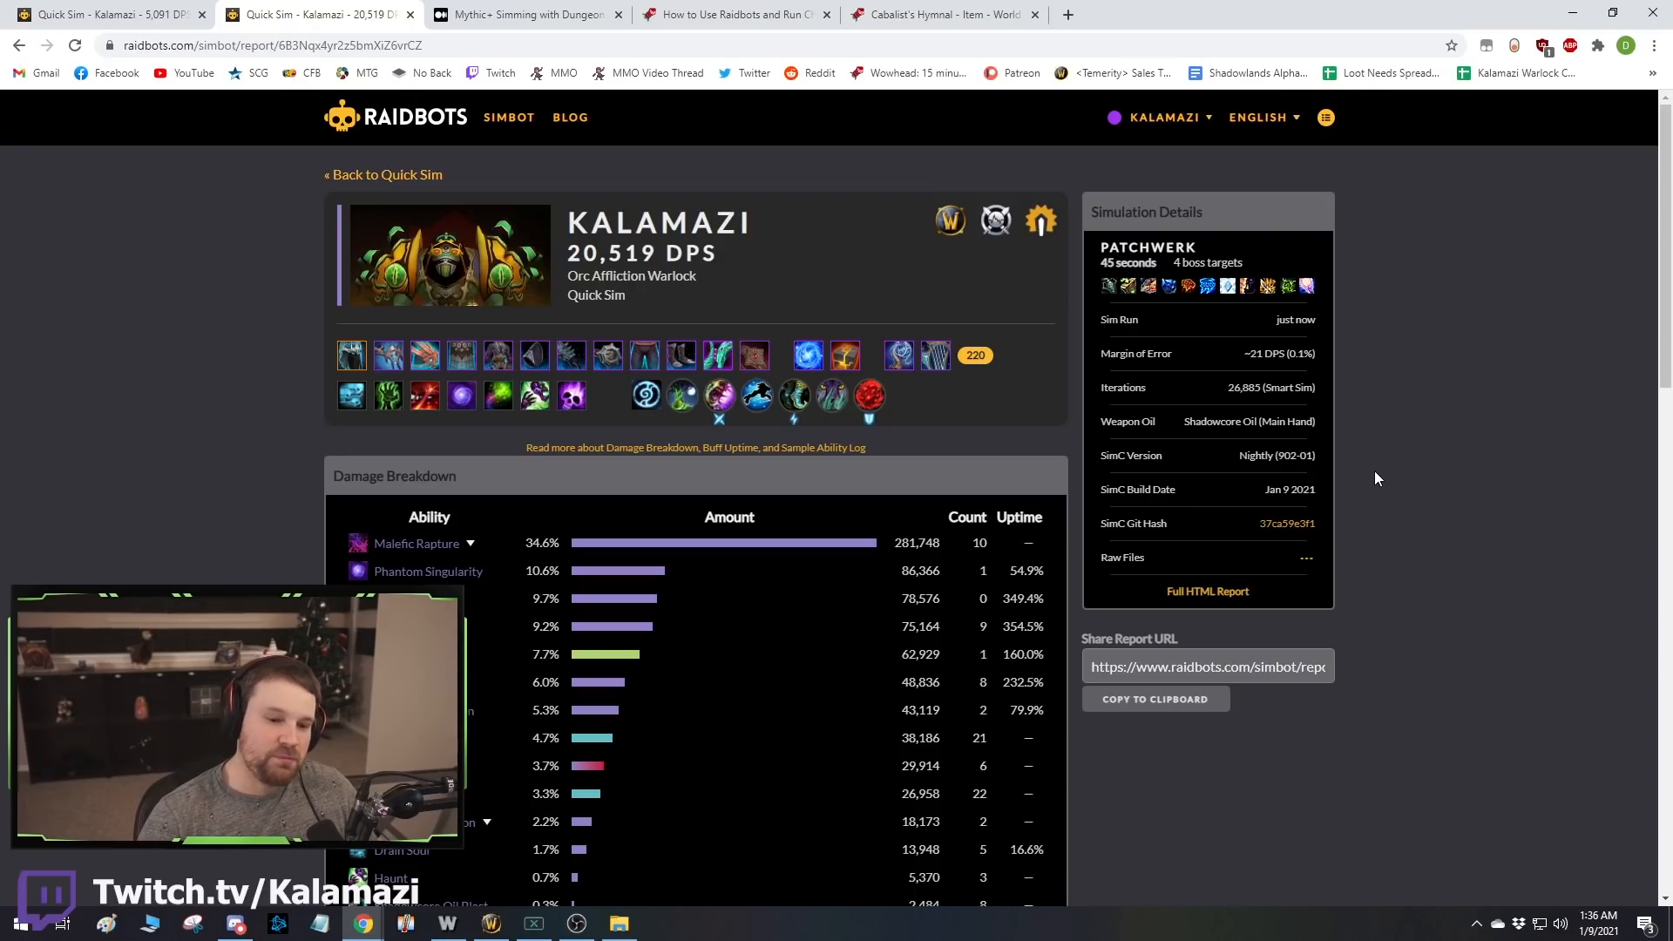
scroll(814, 546, down, 1)
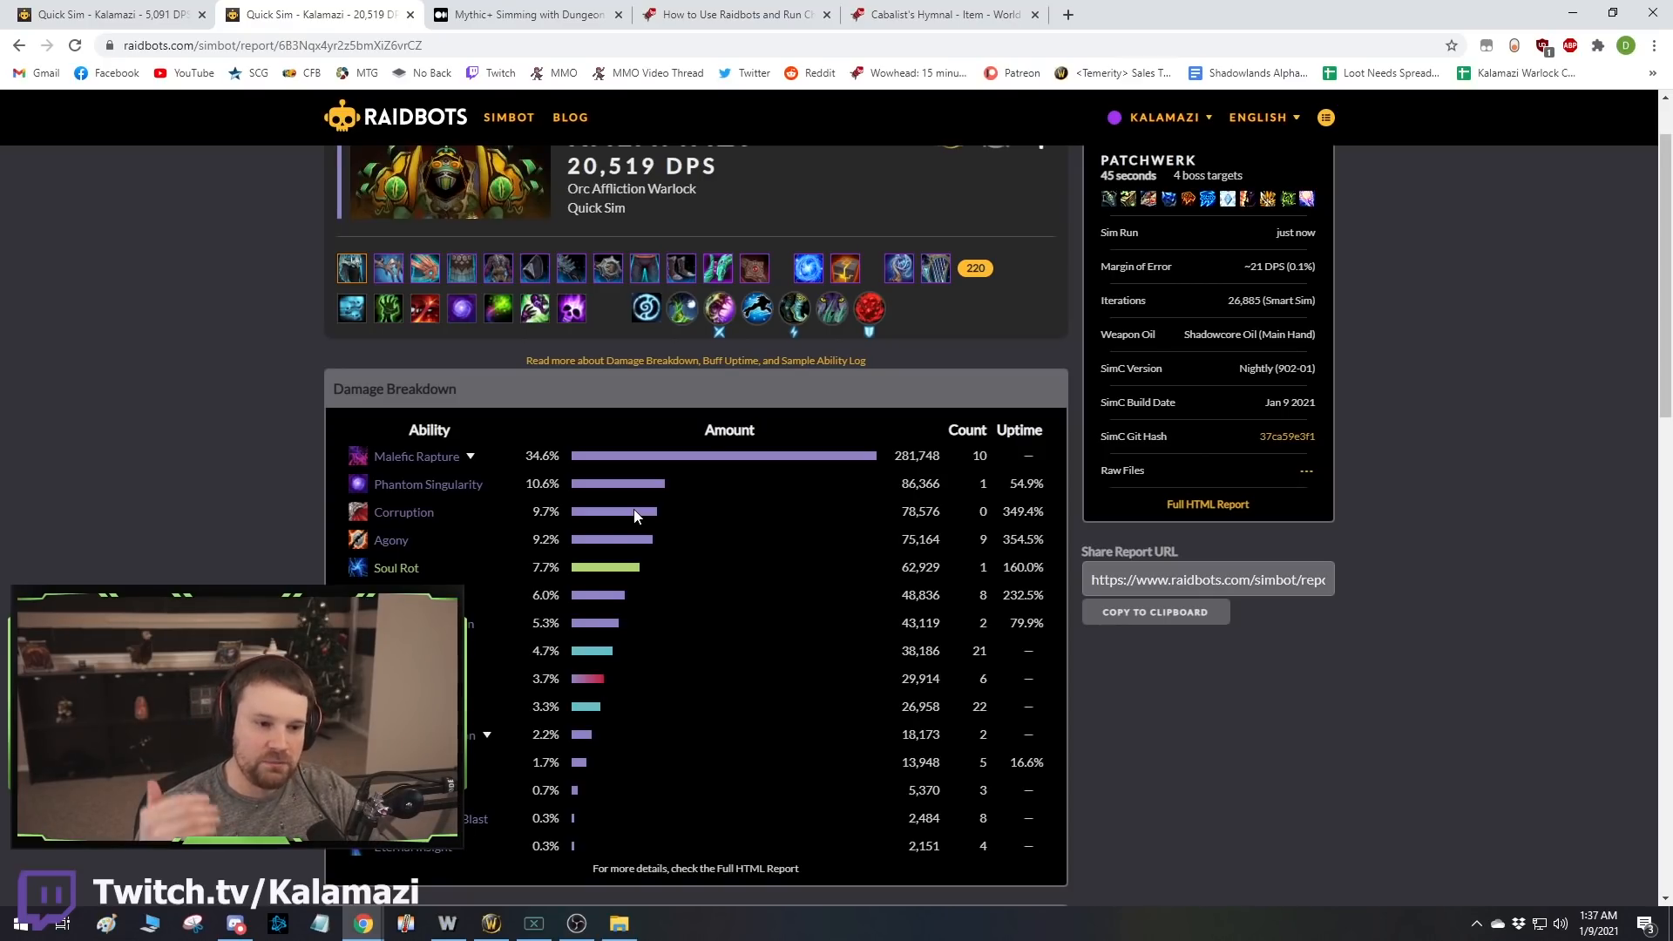
scroll(634, 509, up, 1)
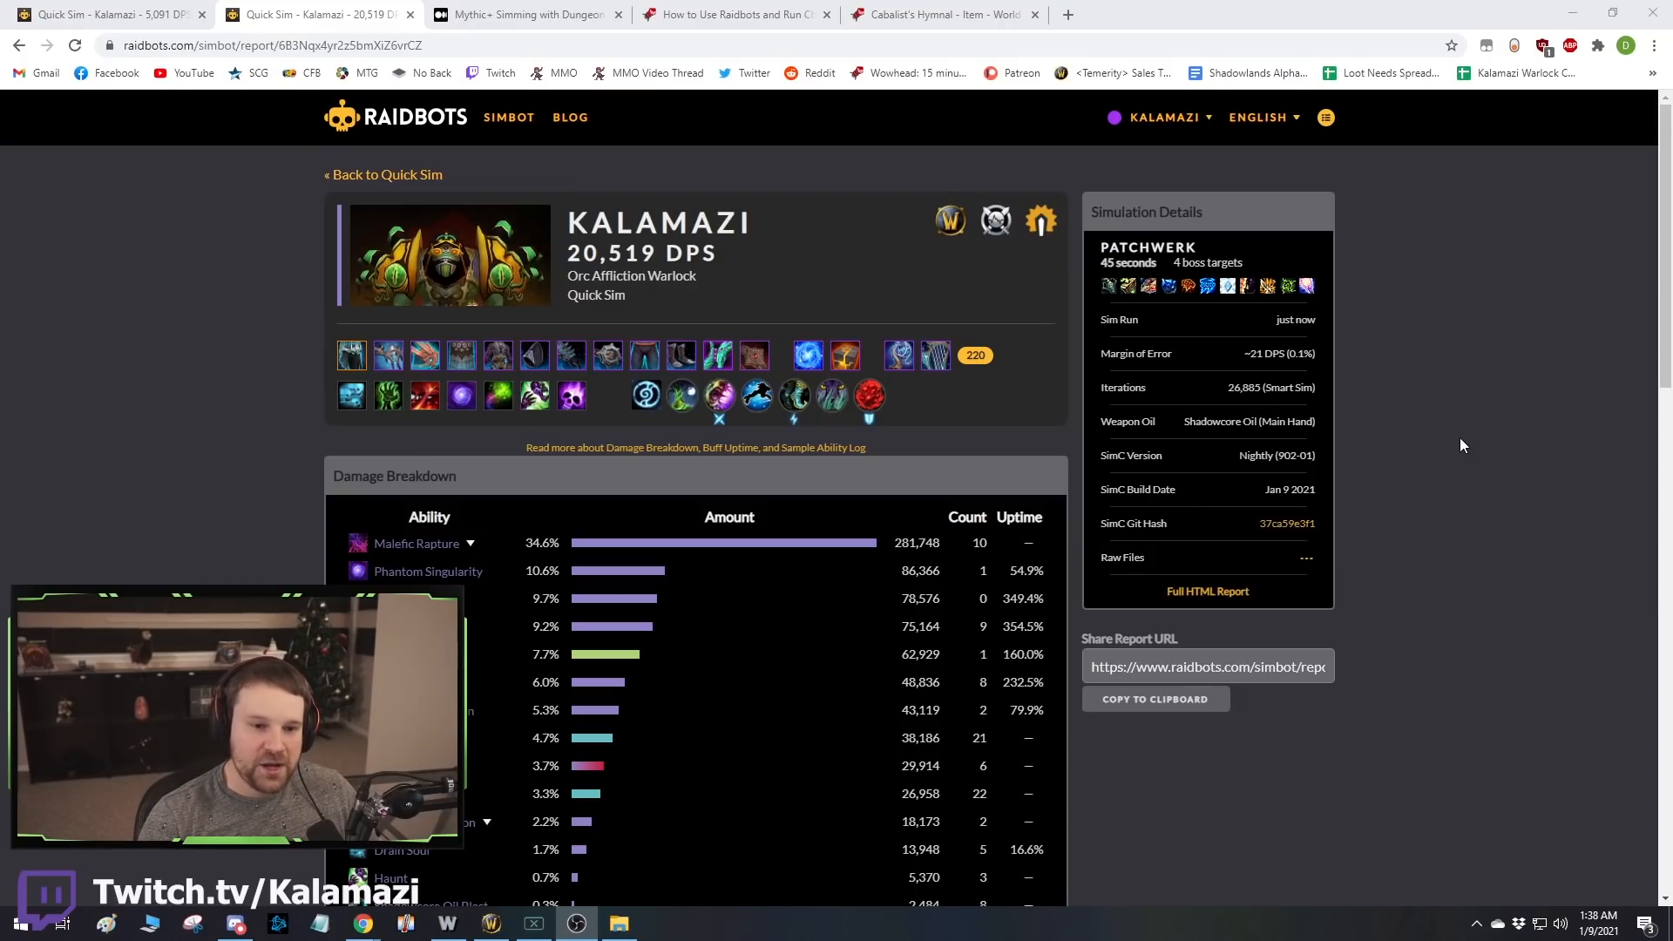
scroll(827, 577, down, 20)
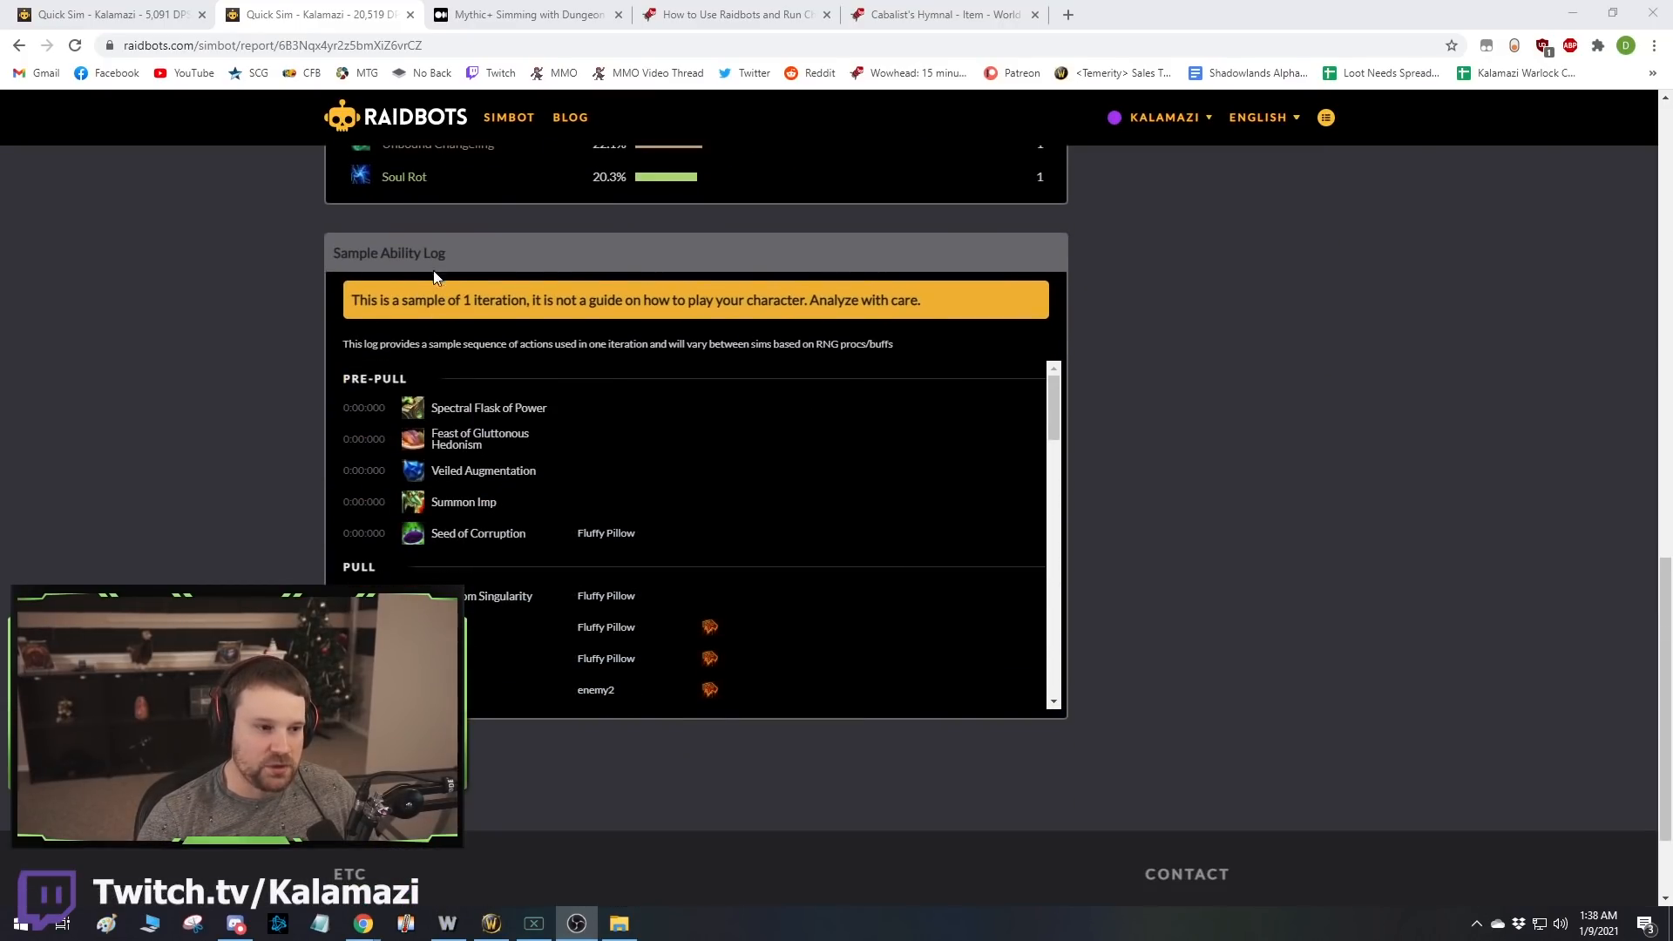
scroll(435, 277, up, 20)
click(420, 180)
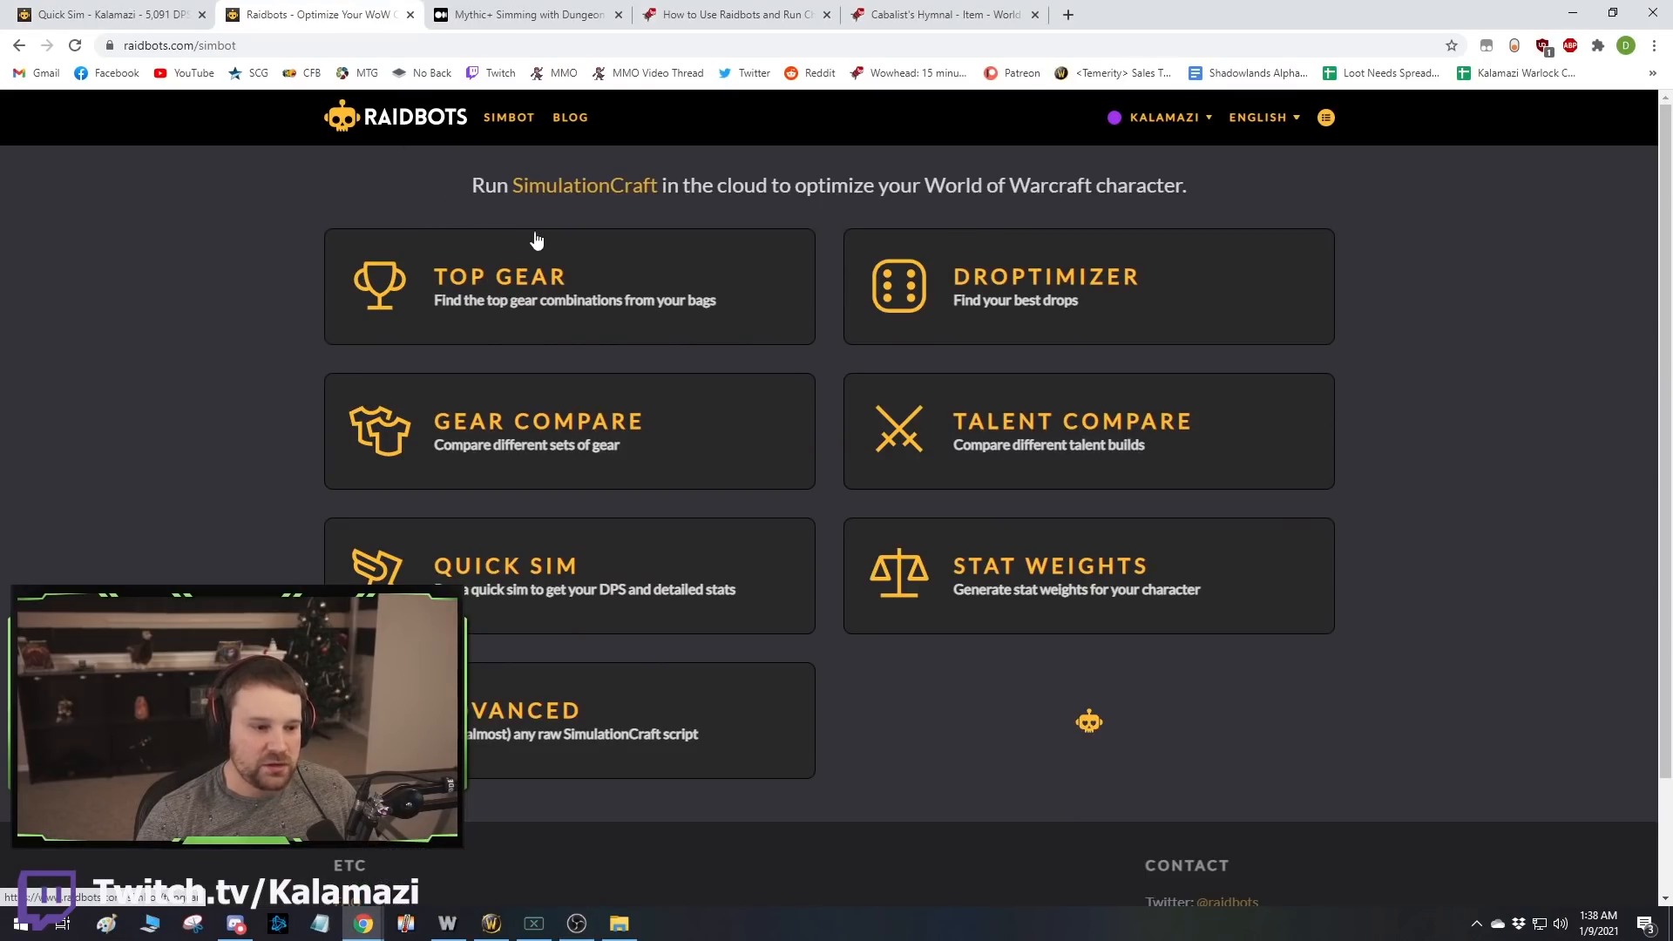
Open Quick Sim and check the weapon oil and potion choices, keeping Shadowcore Oil (Main Hand) and Potion of Phantom Fire.
click(635, 587)
scroll(661, 686, down, 5)
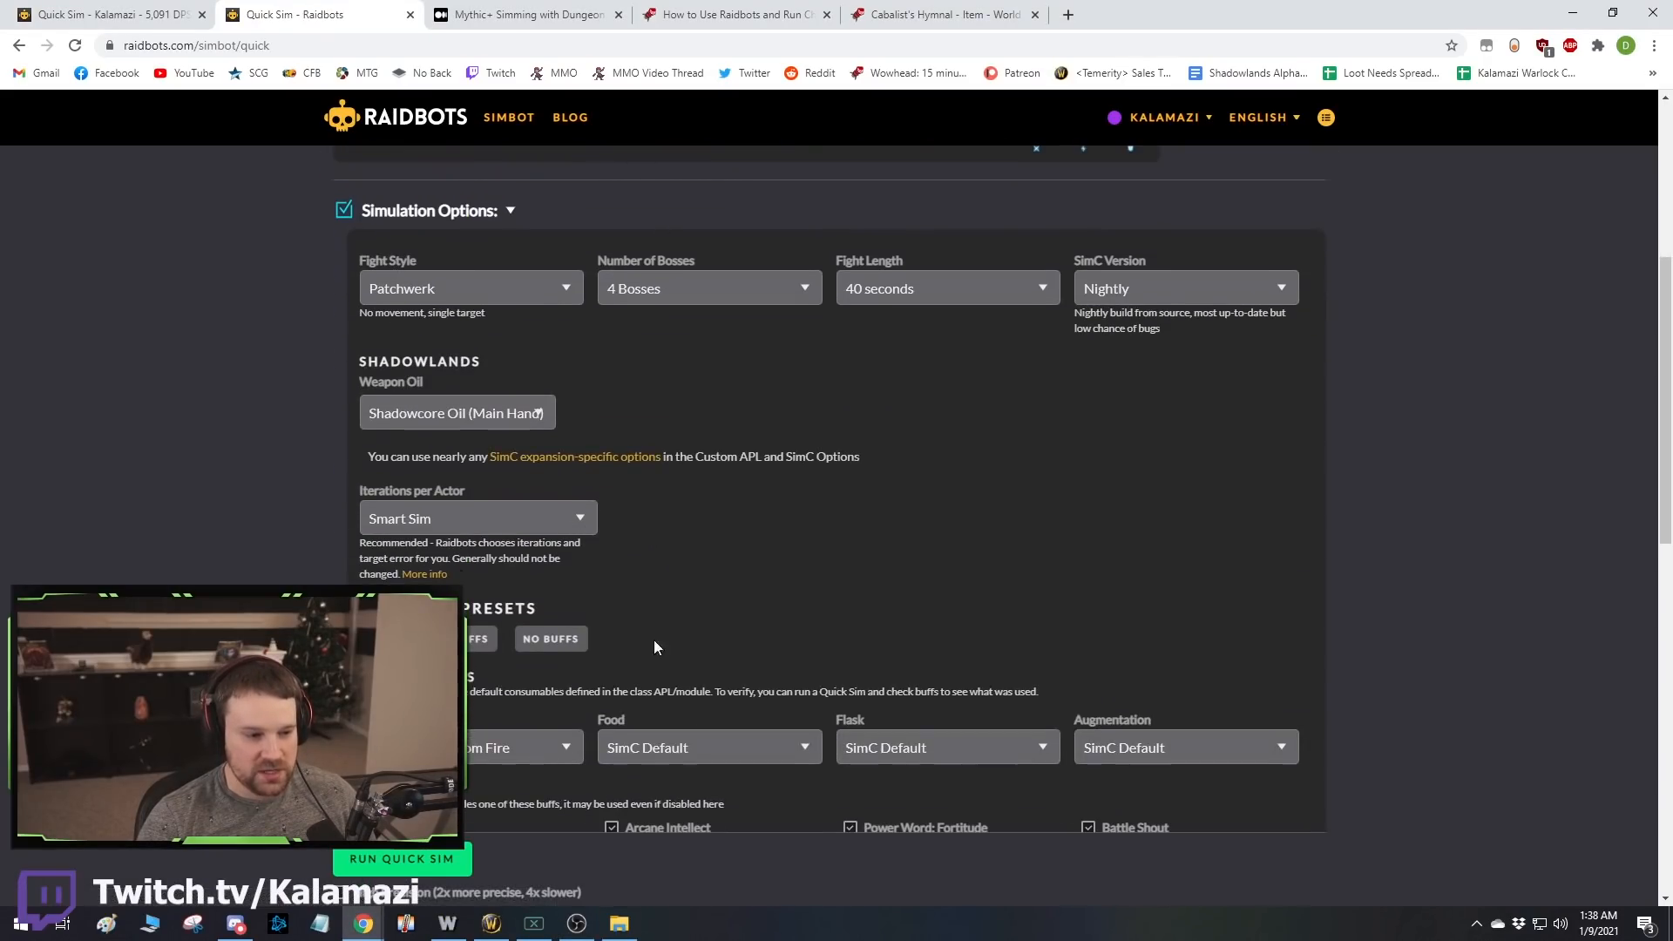
click(523, 412)
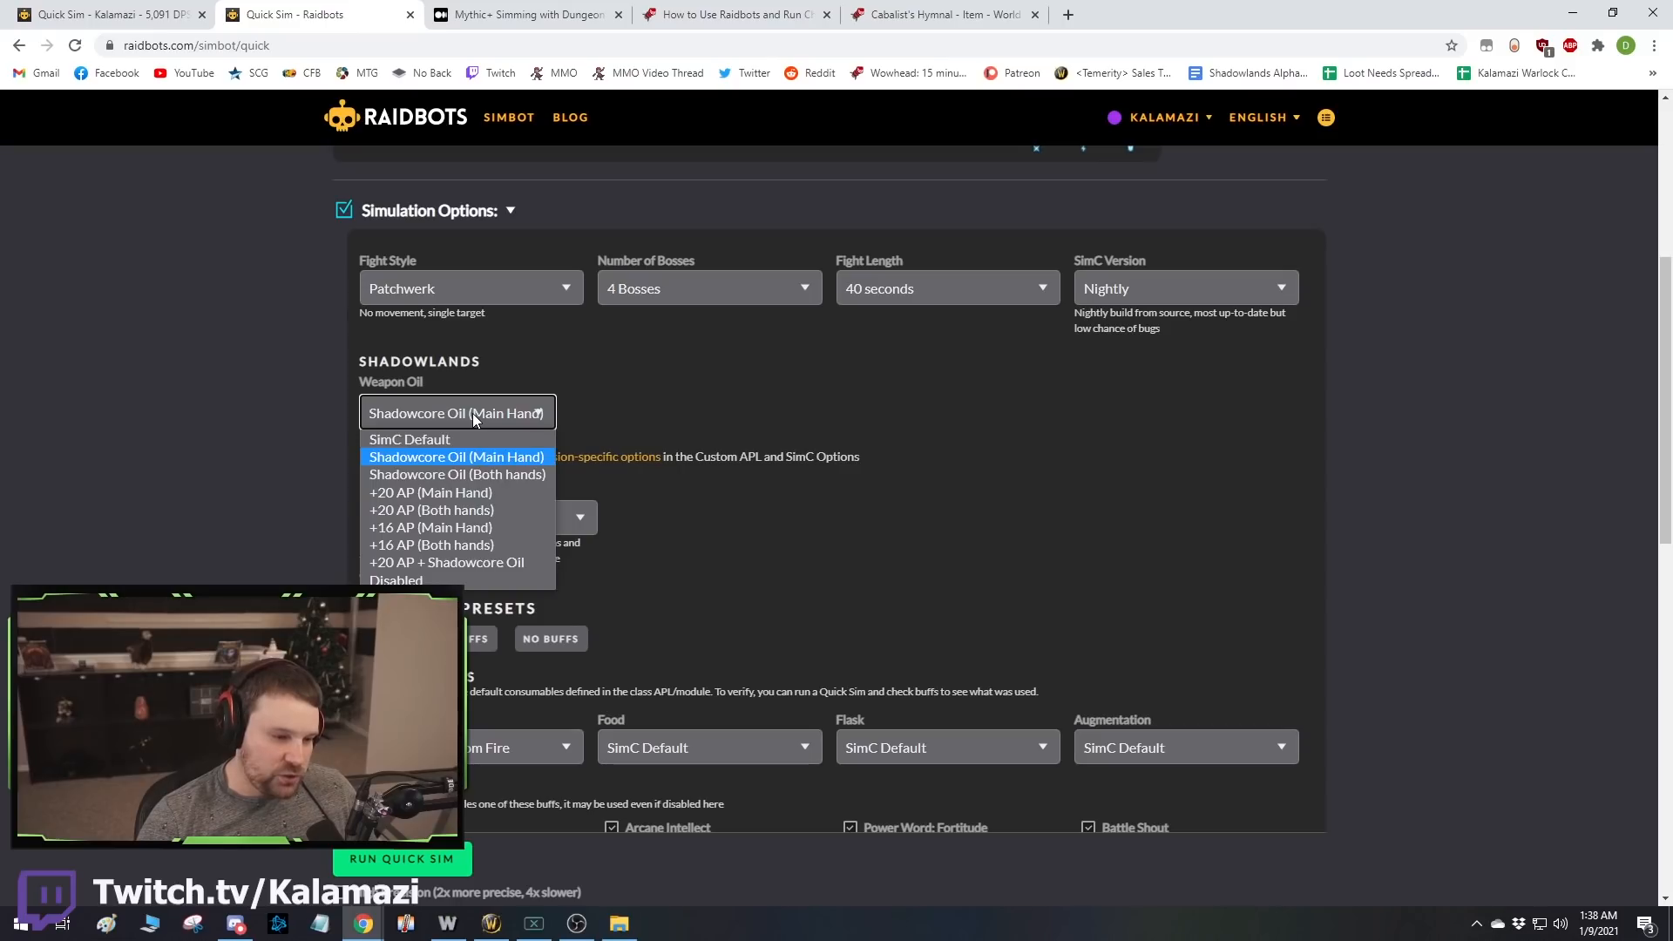
click(679, 492)
scroll(742, 679, down, 4)
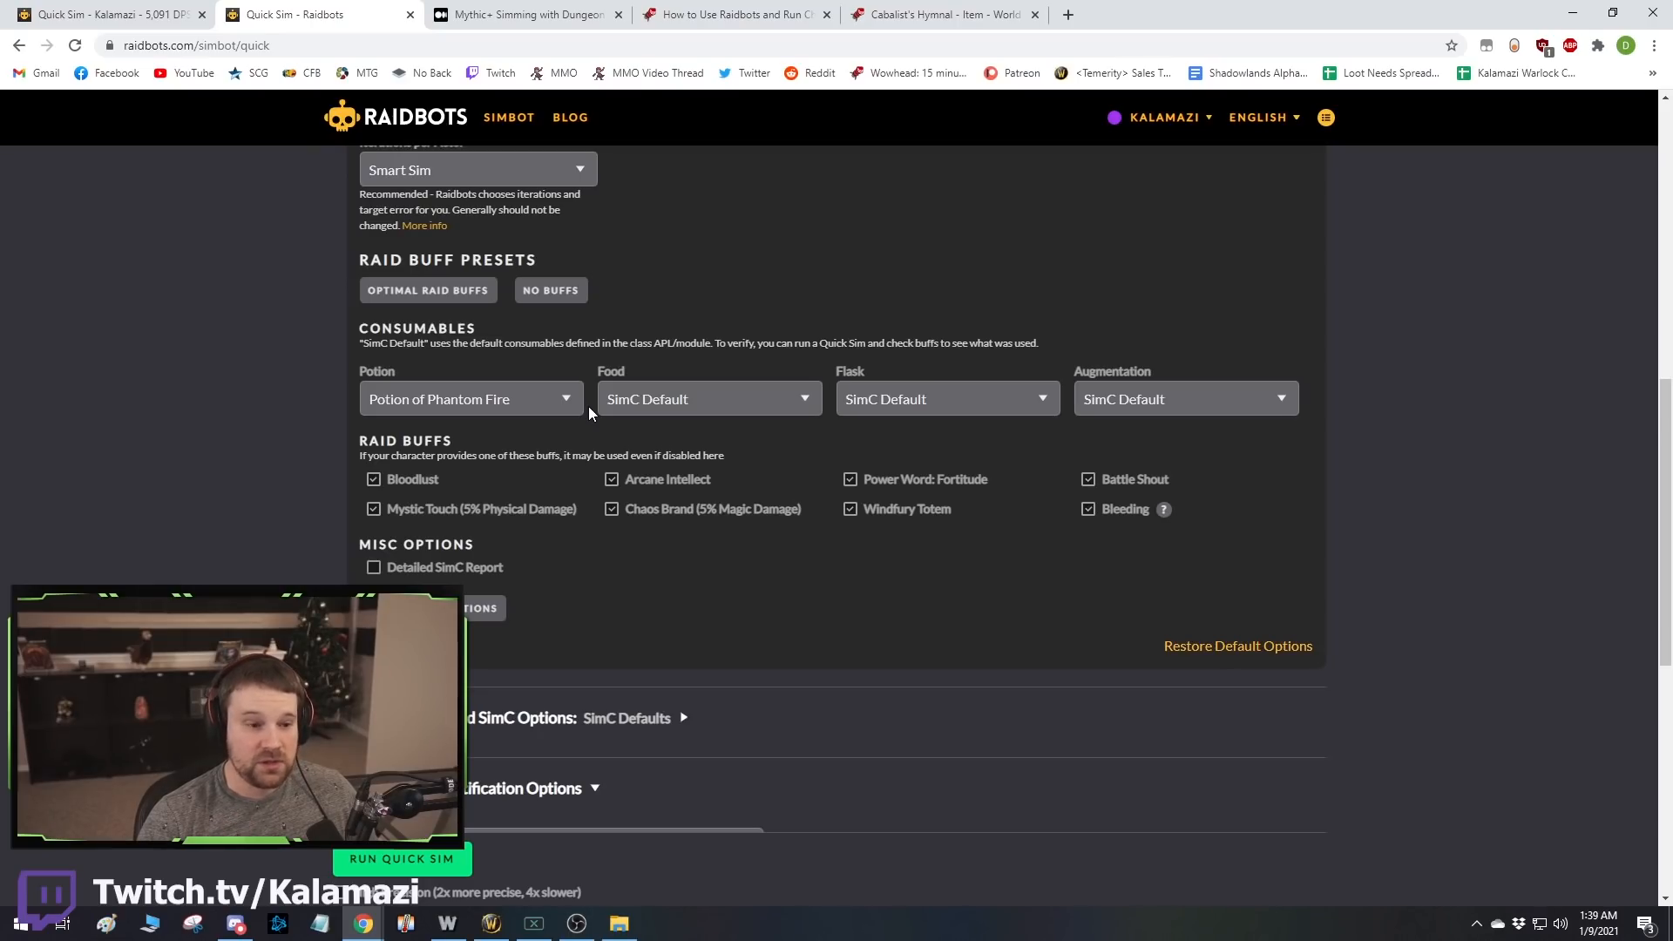
click(521, 406)
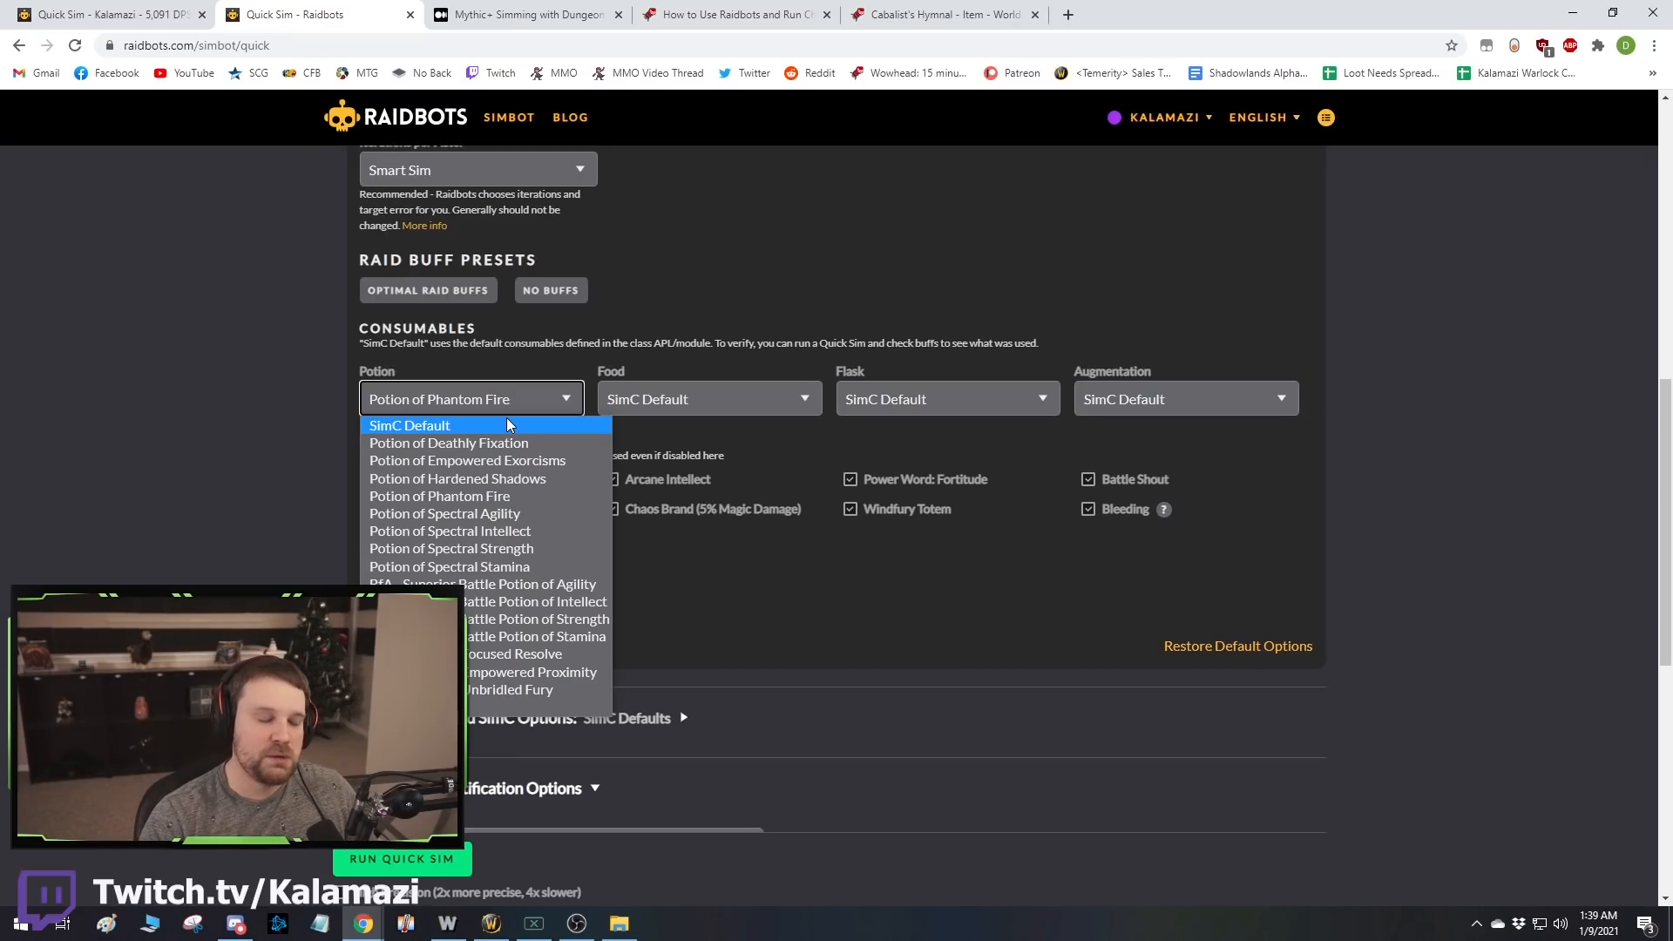
click(703, 201)
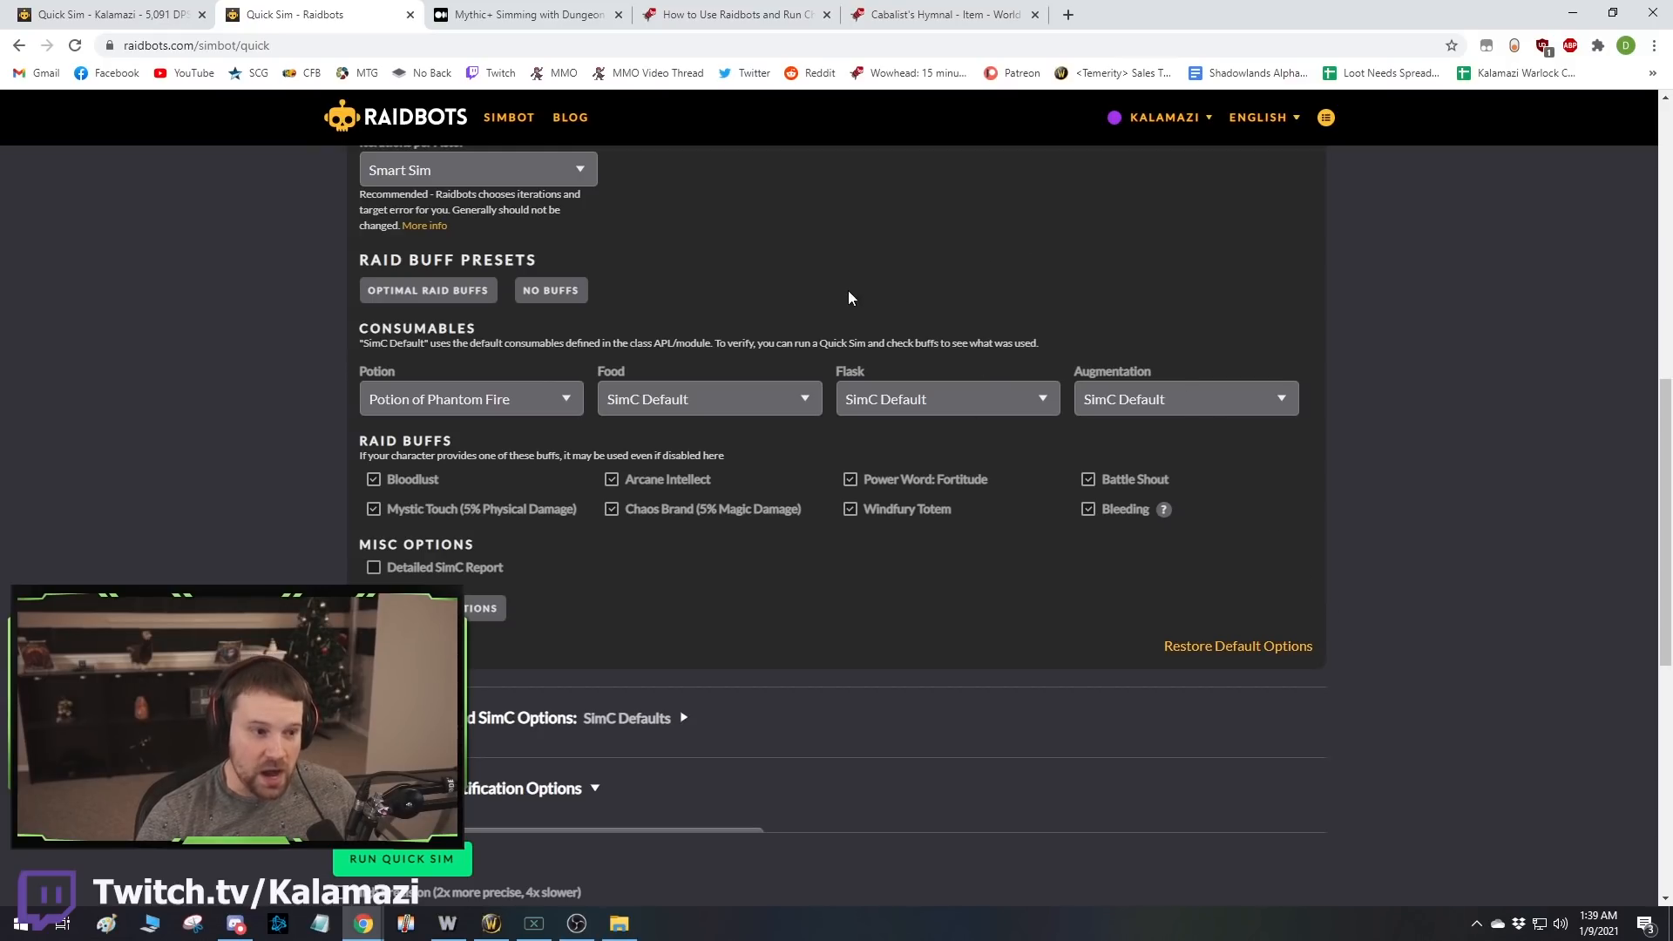
Review the raid buff presets, consumables, raid buffs and miscellaneous options of the Quick Sim.
scroll(646, 667, up, 2)
scroll(646, 667, down, 4)
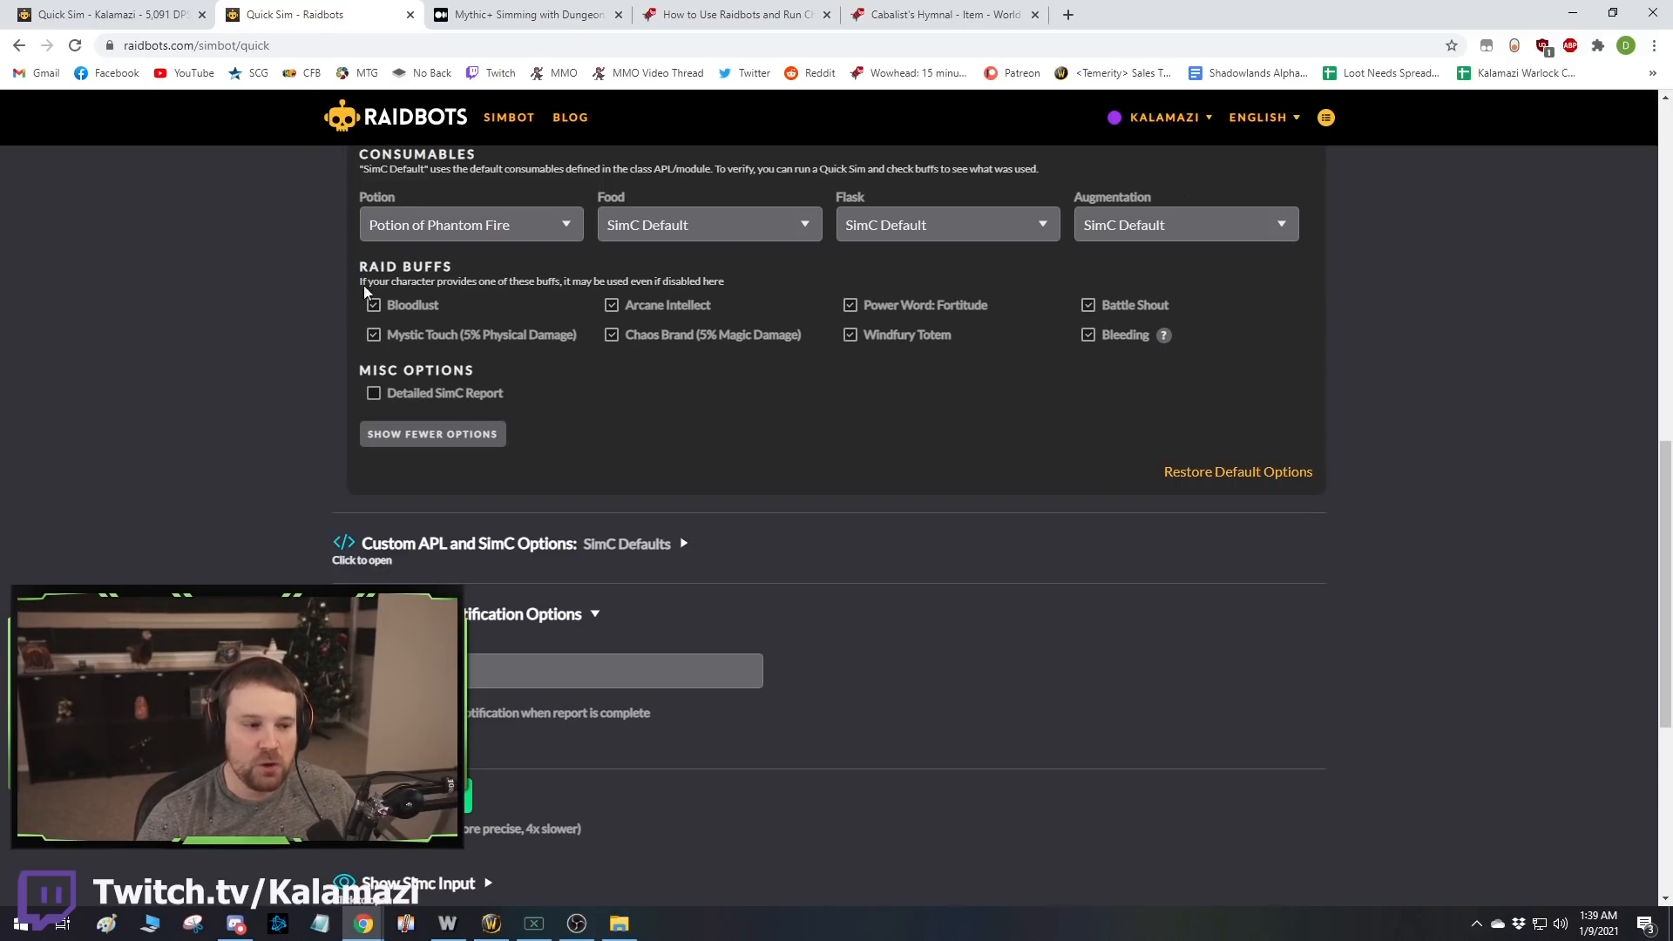
scroll(1070, 306, up, 3)
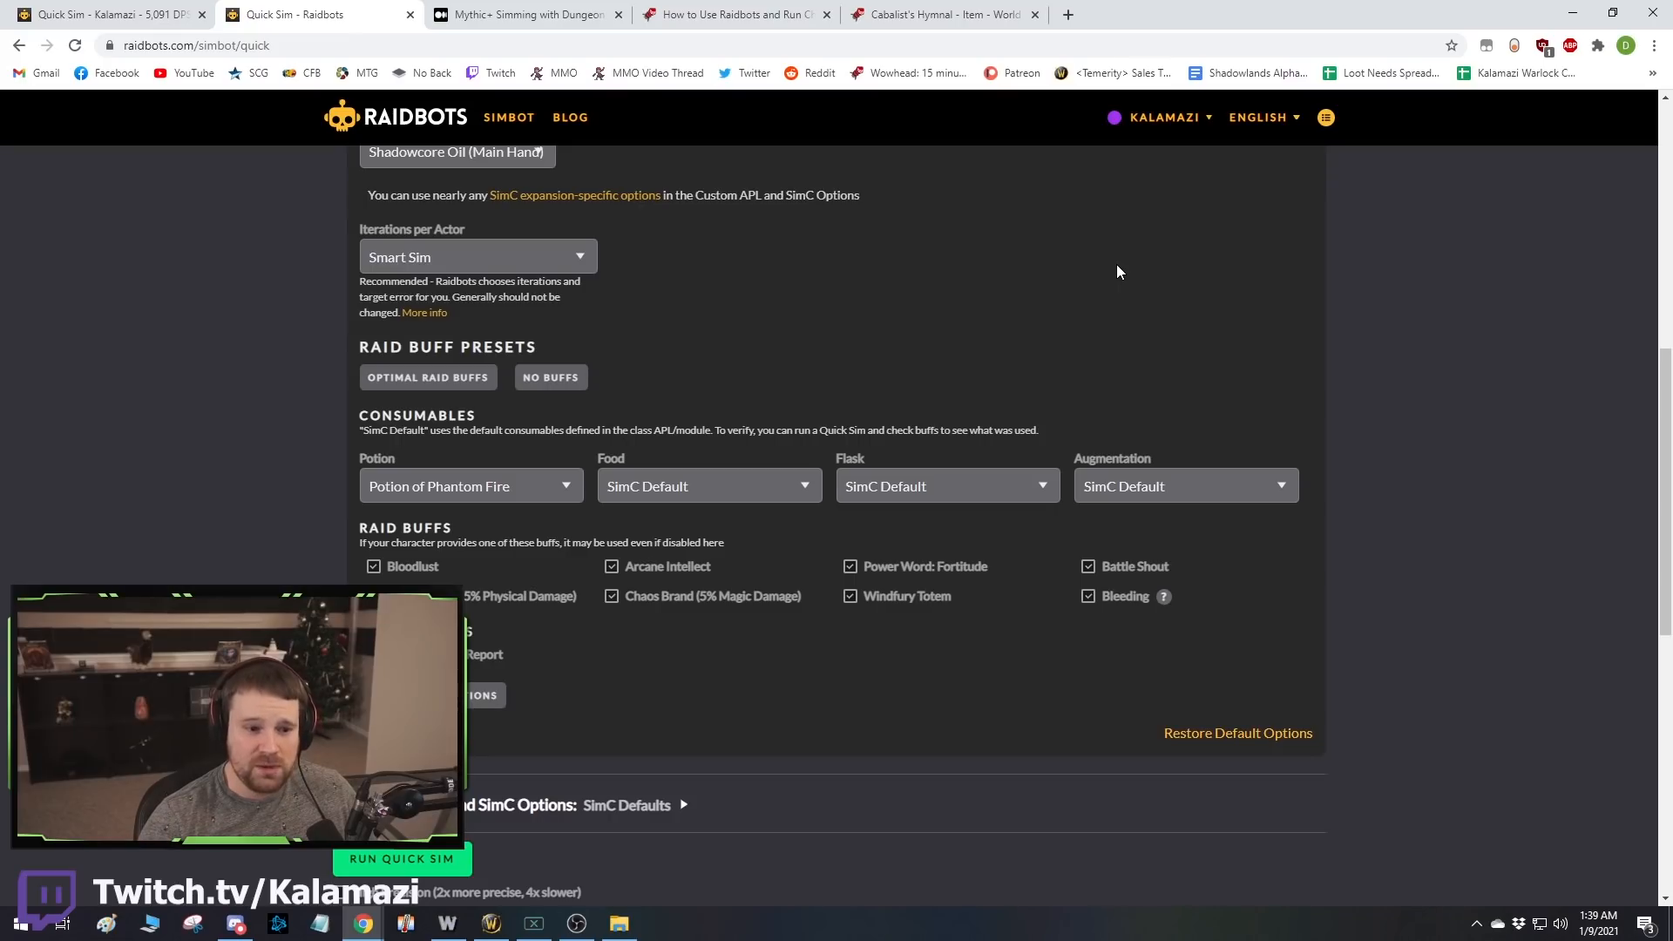
scroll(1090, 279, down, 2)
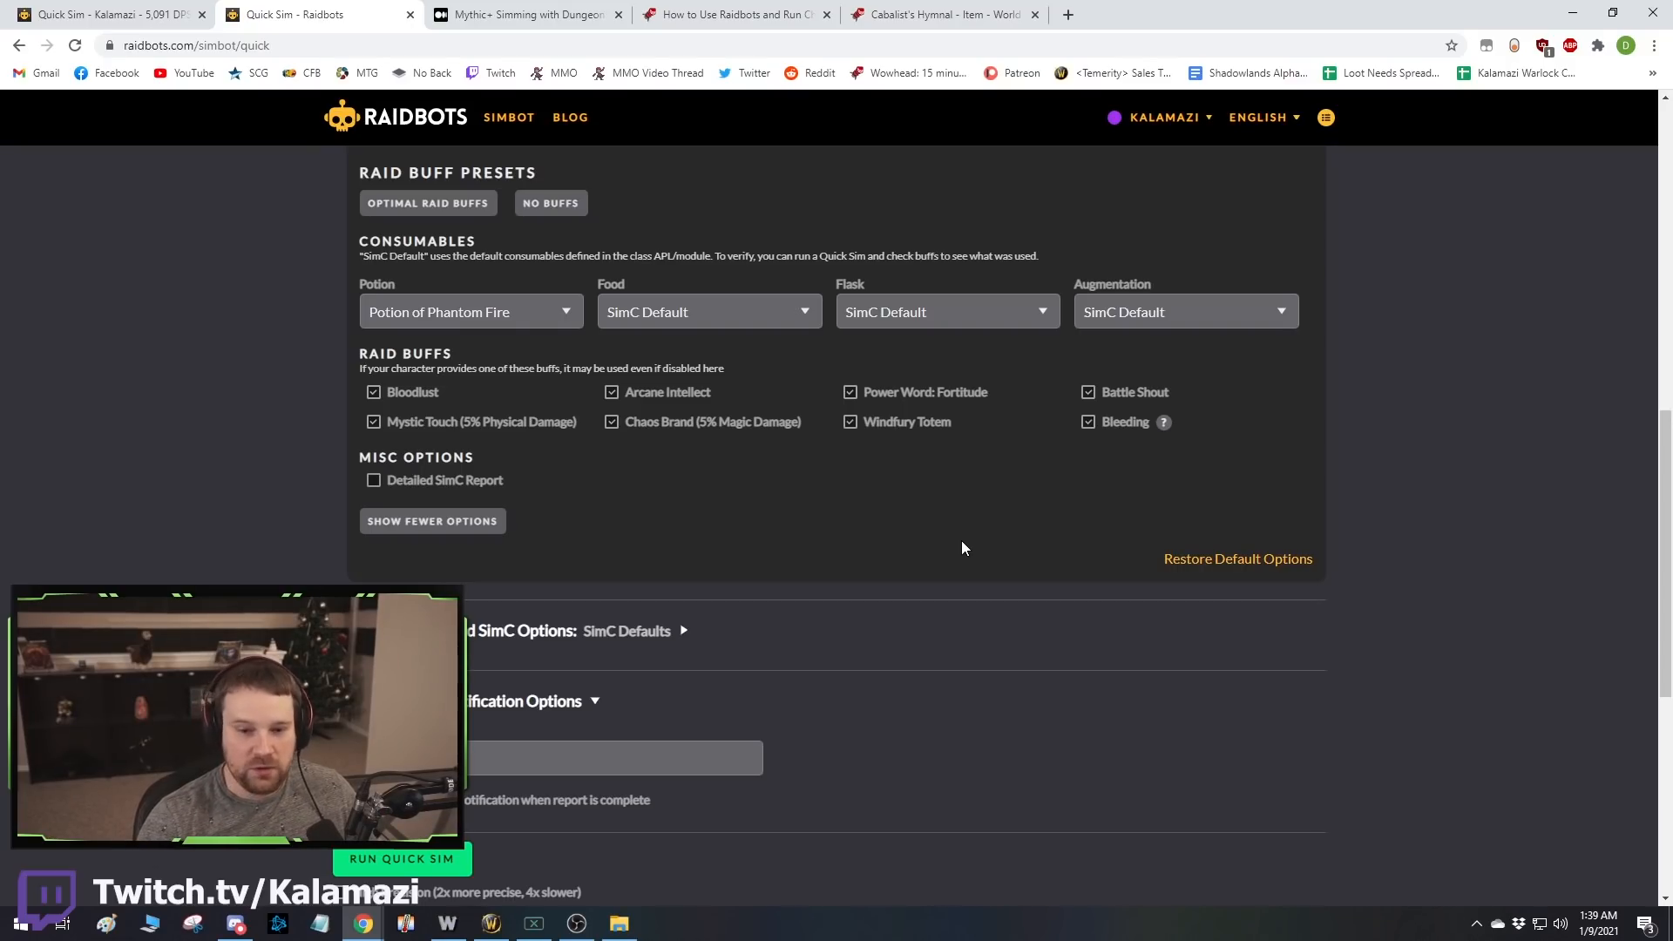
scroll(915, 549, up, 3)
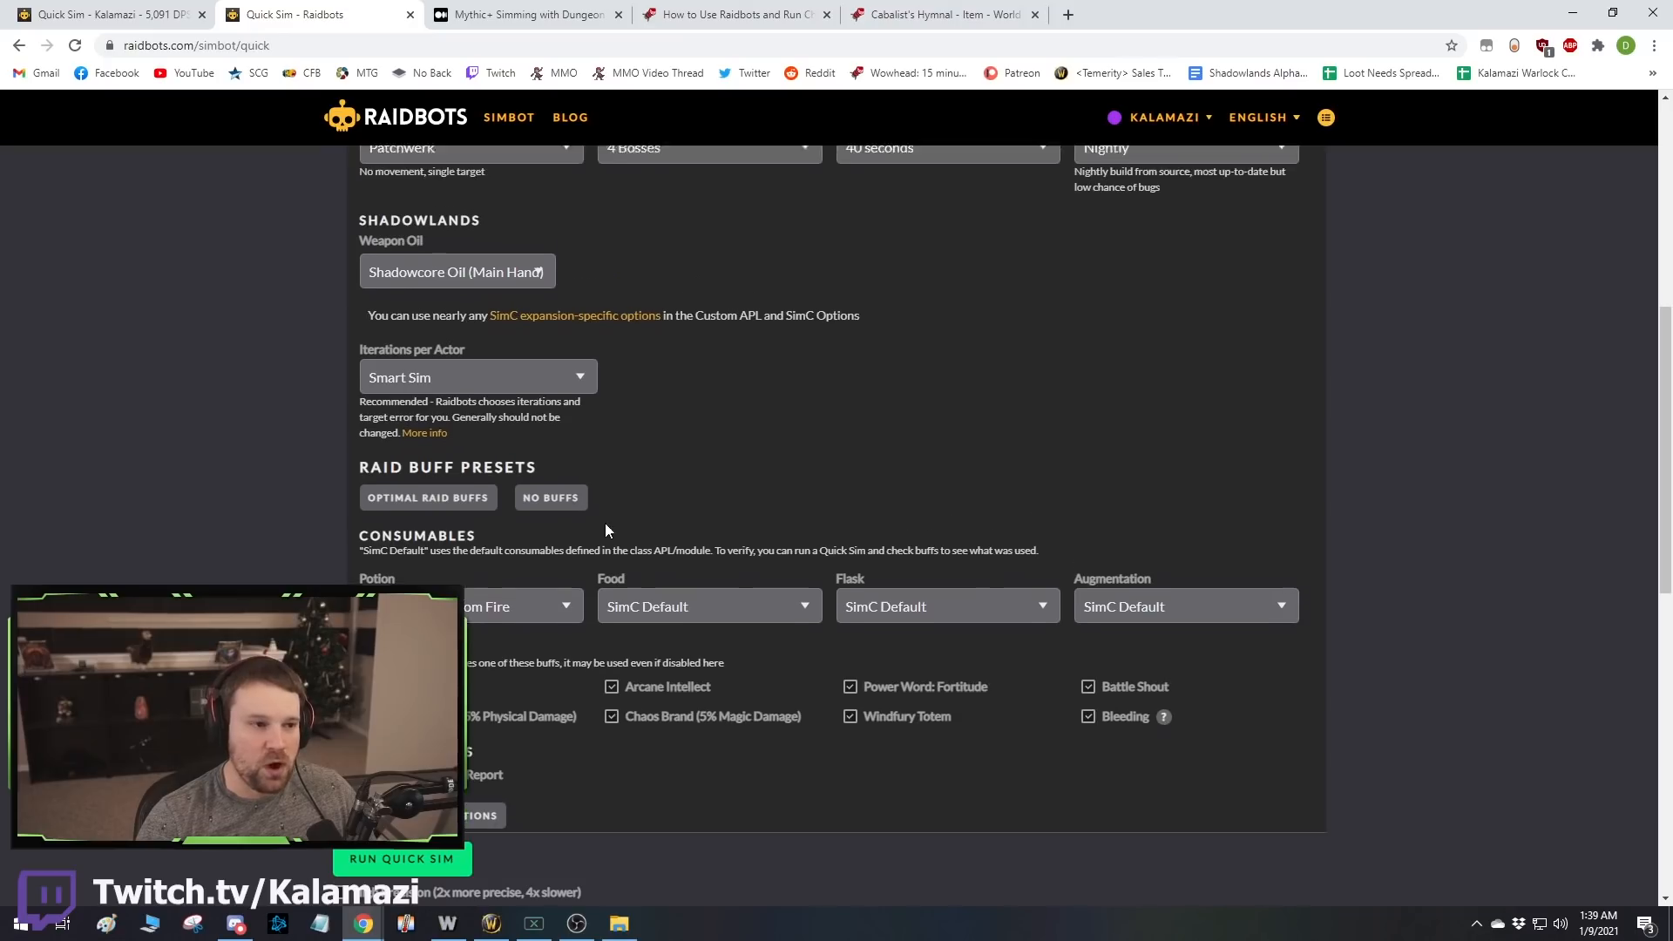
scroll(608, 530, up, 2)
Look at the damage breakdown in the existing Quick Sim report, and return to the page listing the simulation types.
click(113, 15)
scroll(830, 455, down, 2)
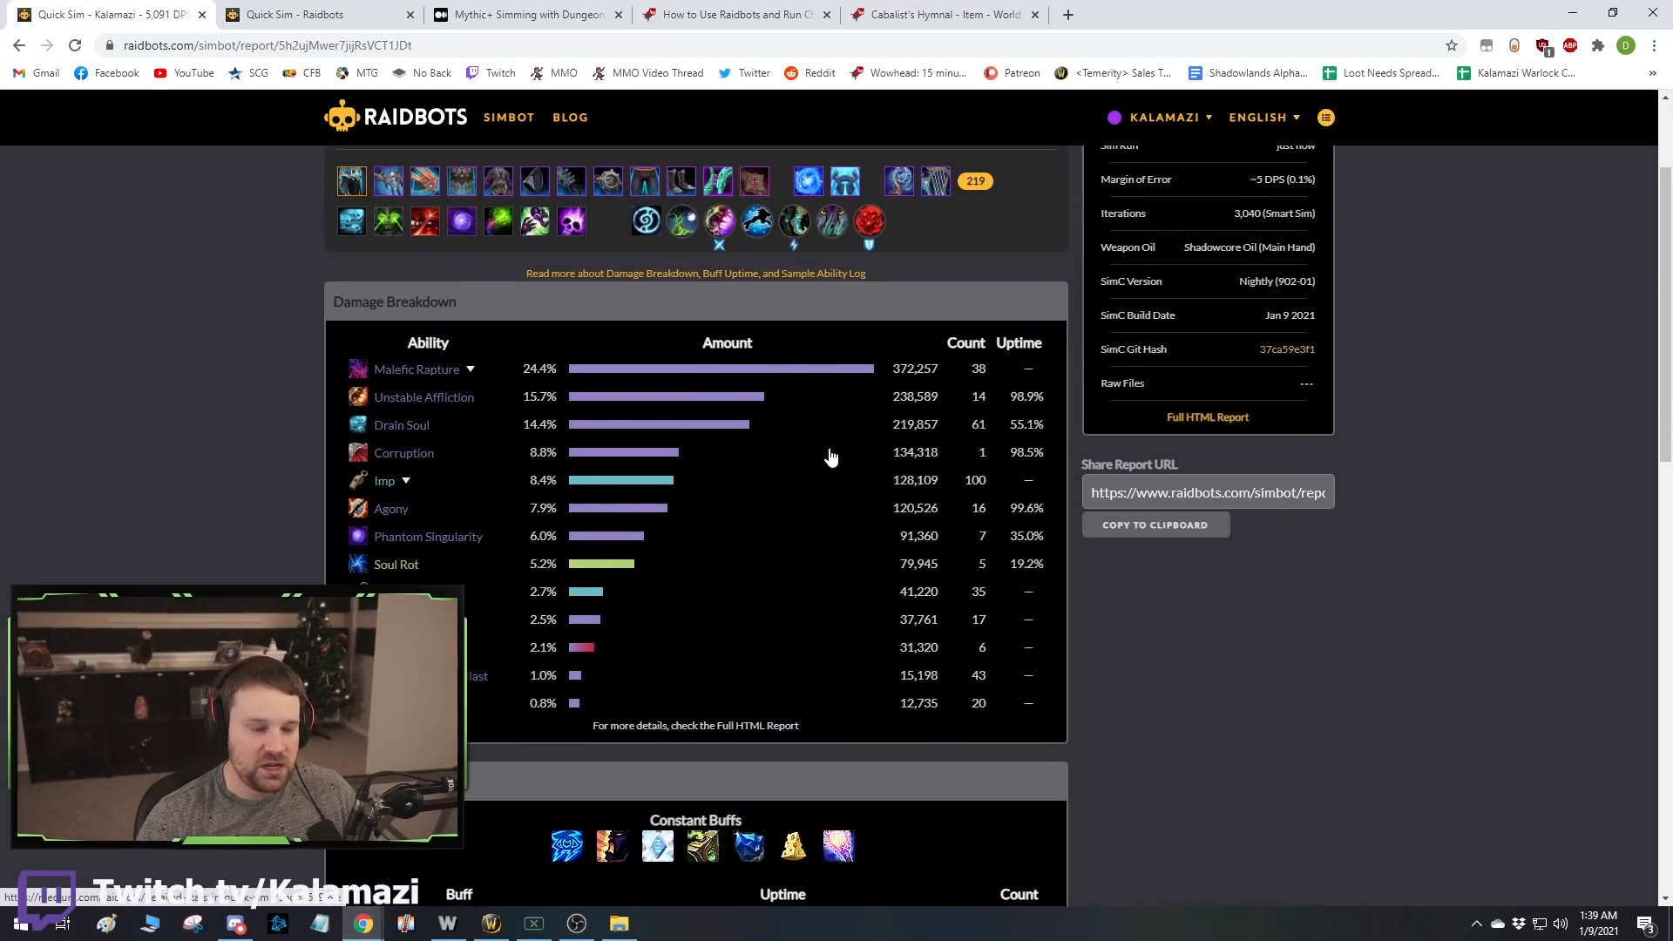
click(362, 8)
scroll(593, 232, up, 4)
click(418, 131)
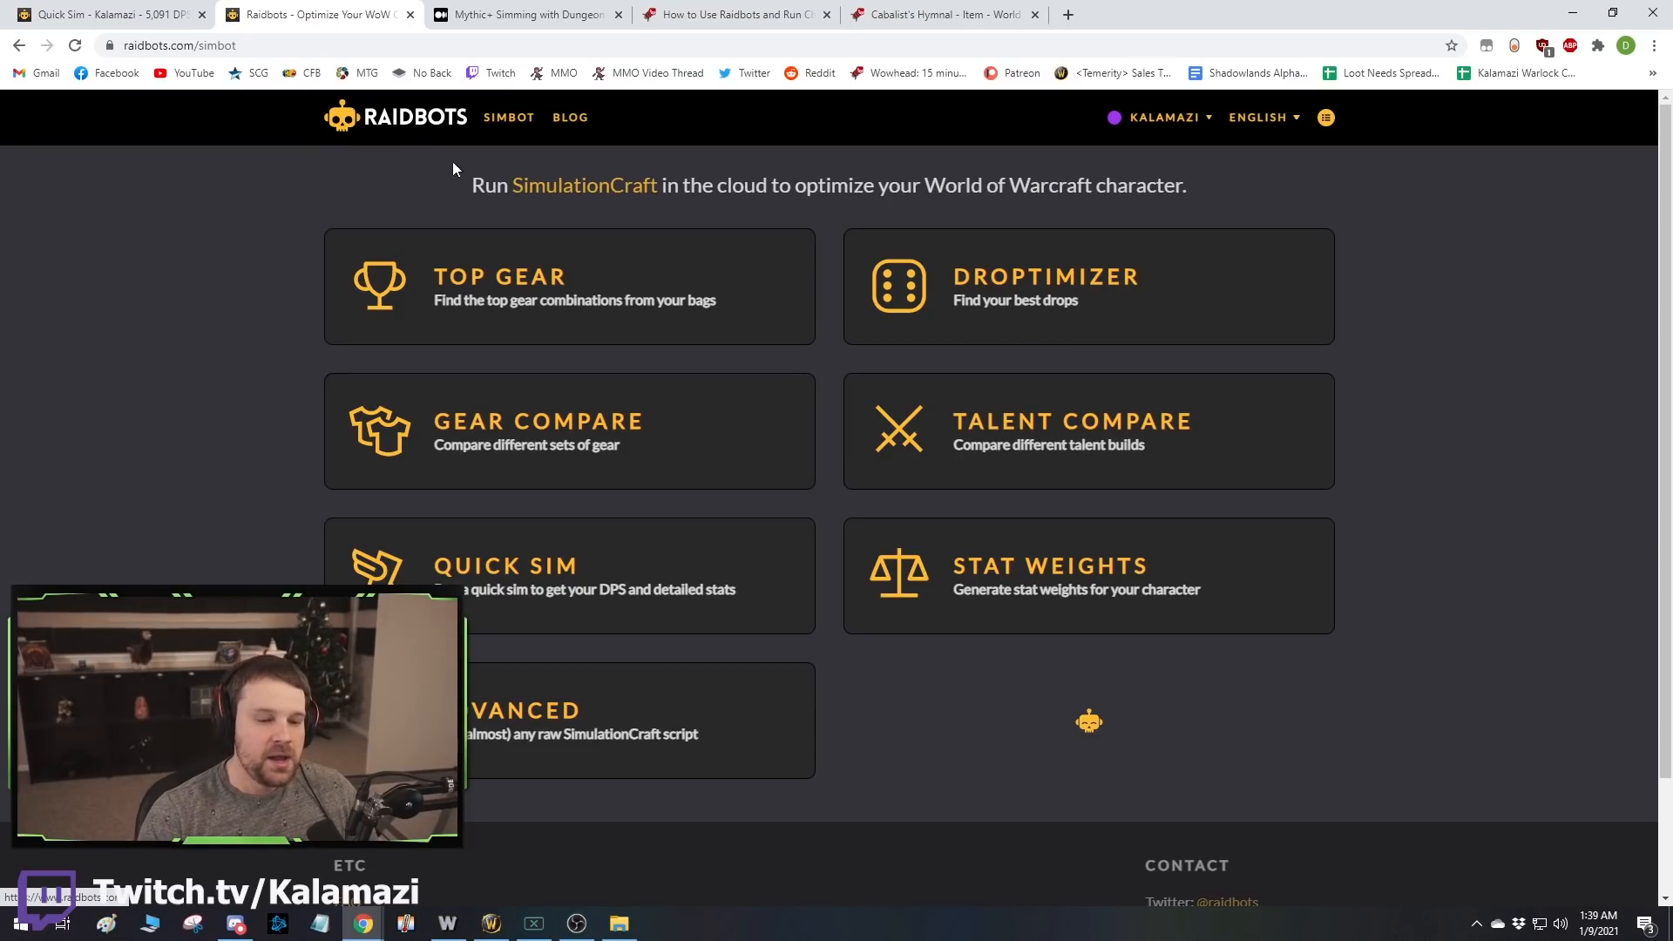
Load the SimC export into Stat Weights and check the details of the character's equipped items.
click(1031, 594)
click(686, 462)
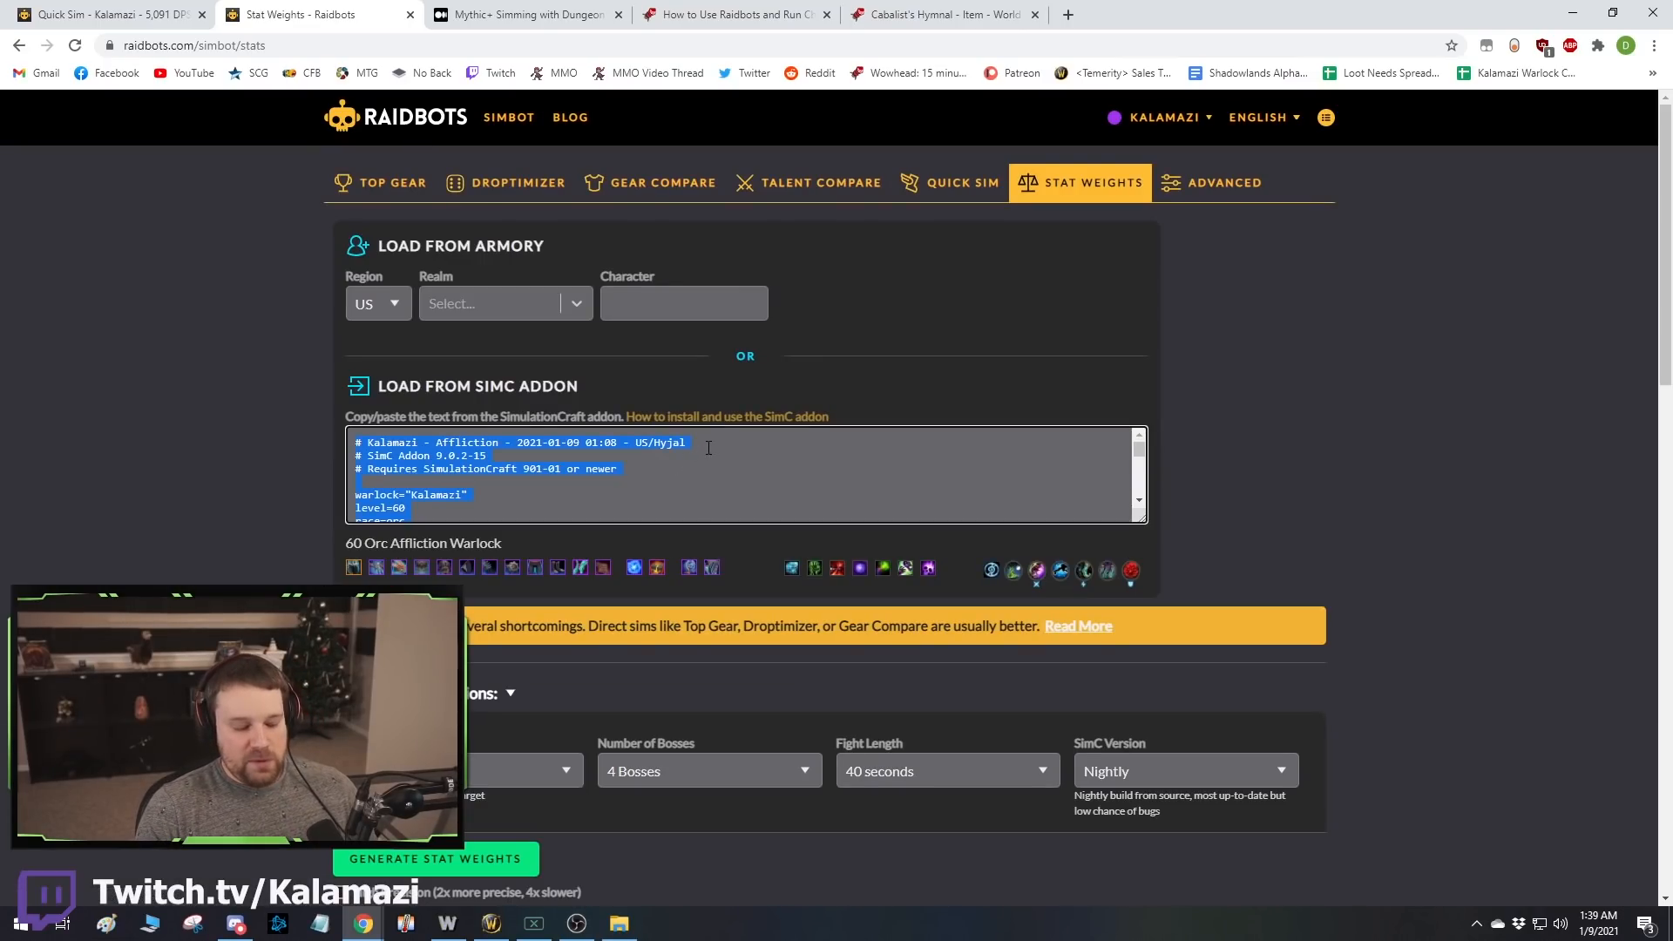
key(ctrl+v)
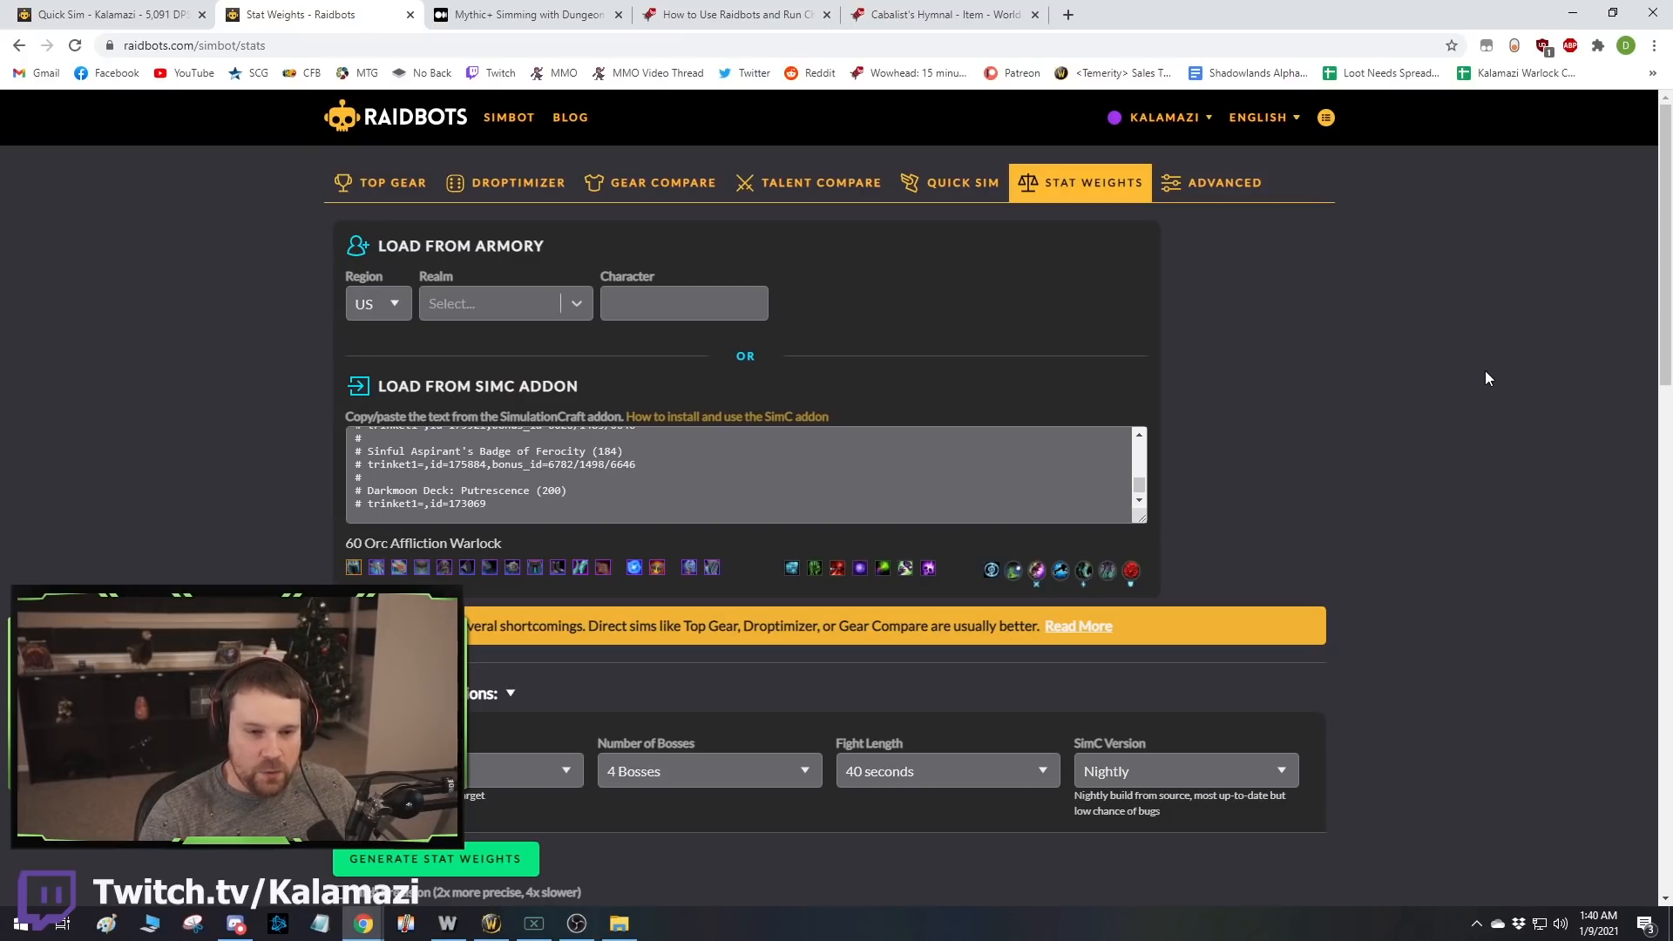
scroll(1424, 435, down, 2)
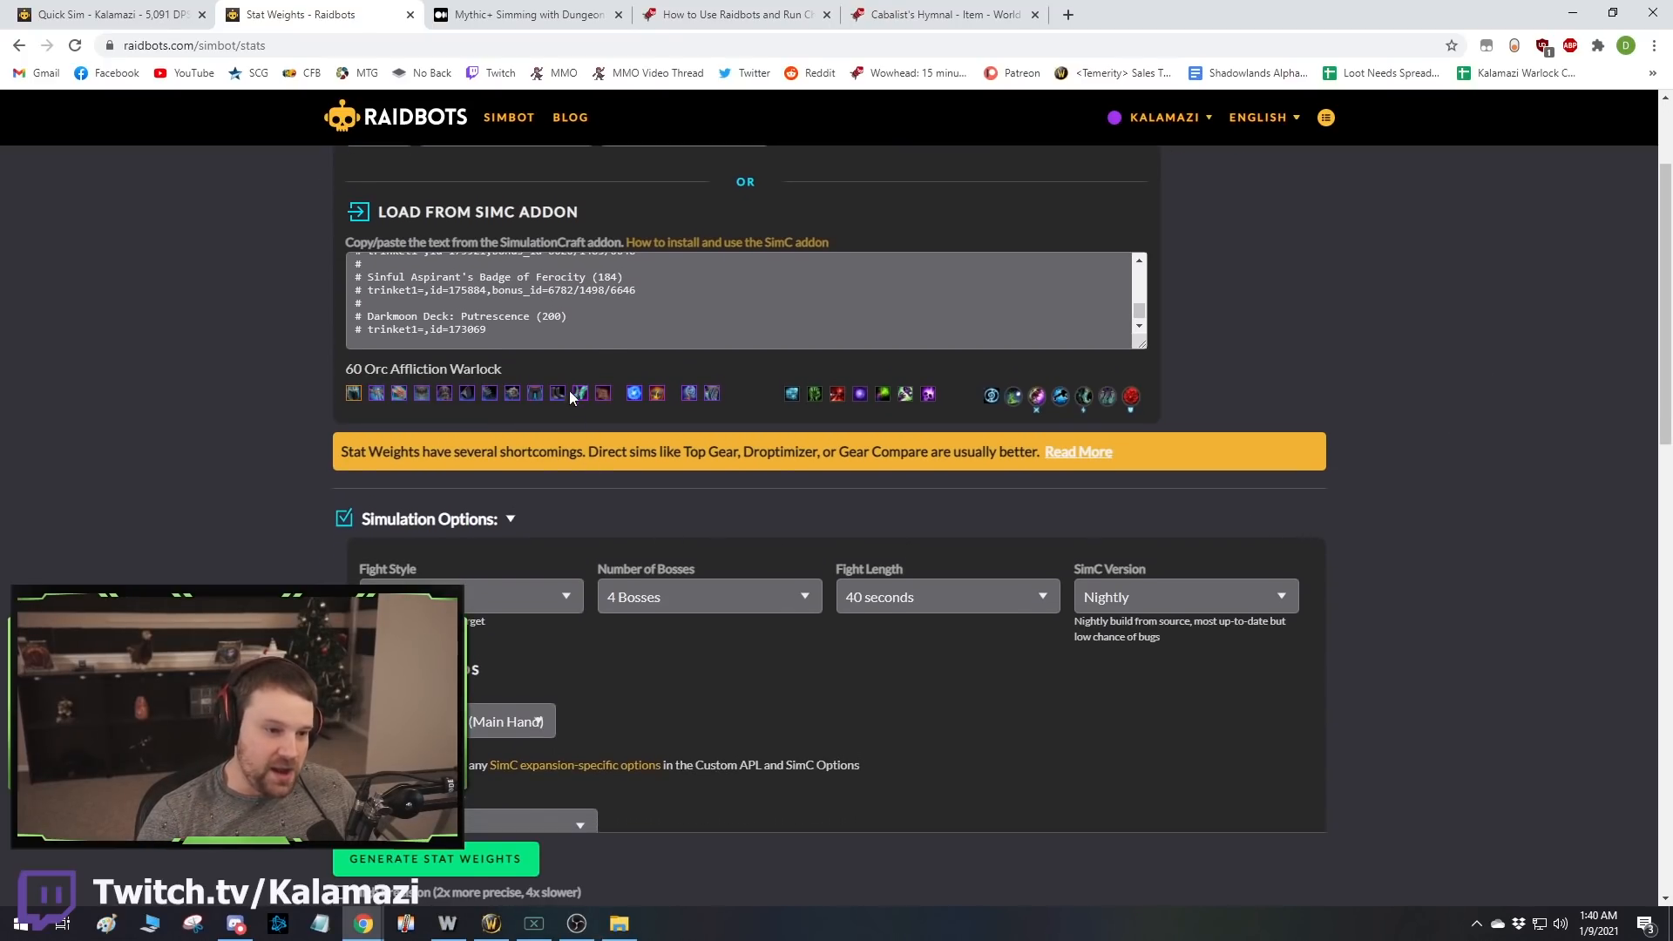
mouse_move(608, 404)
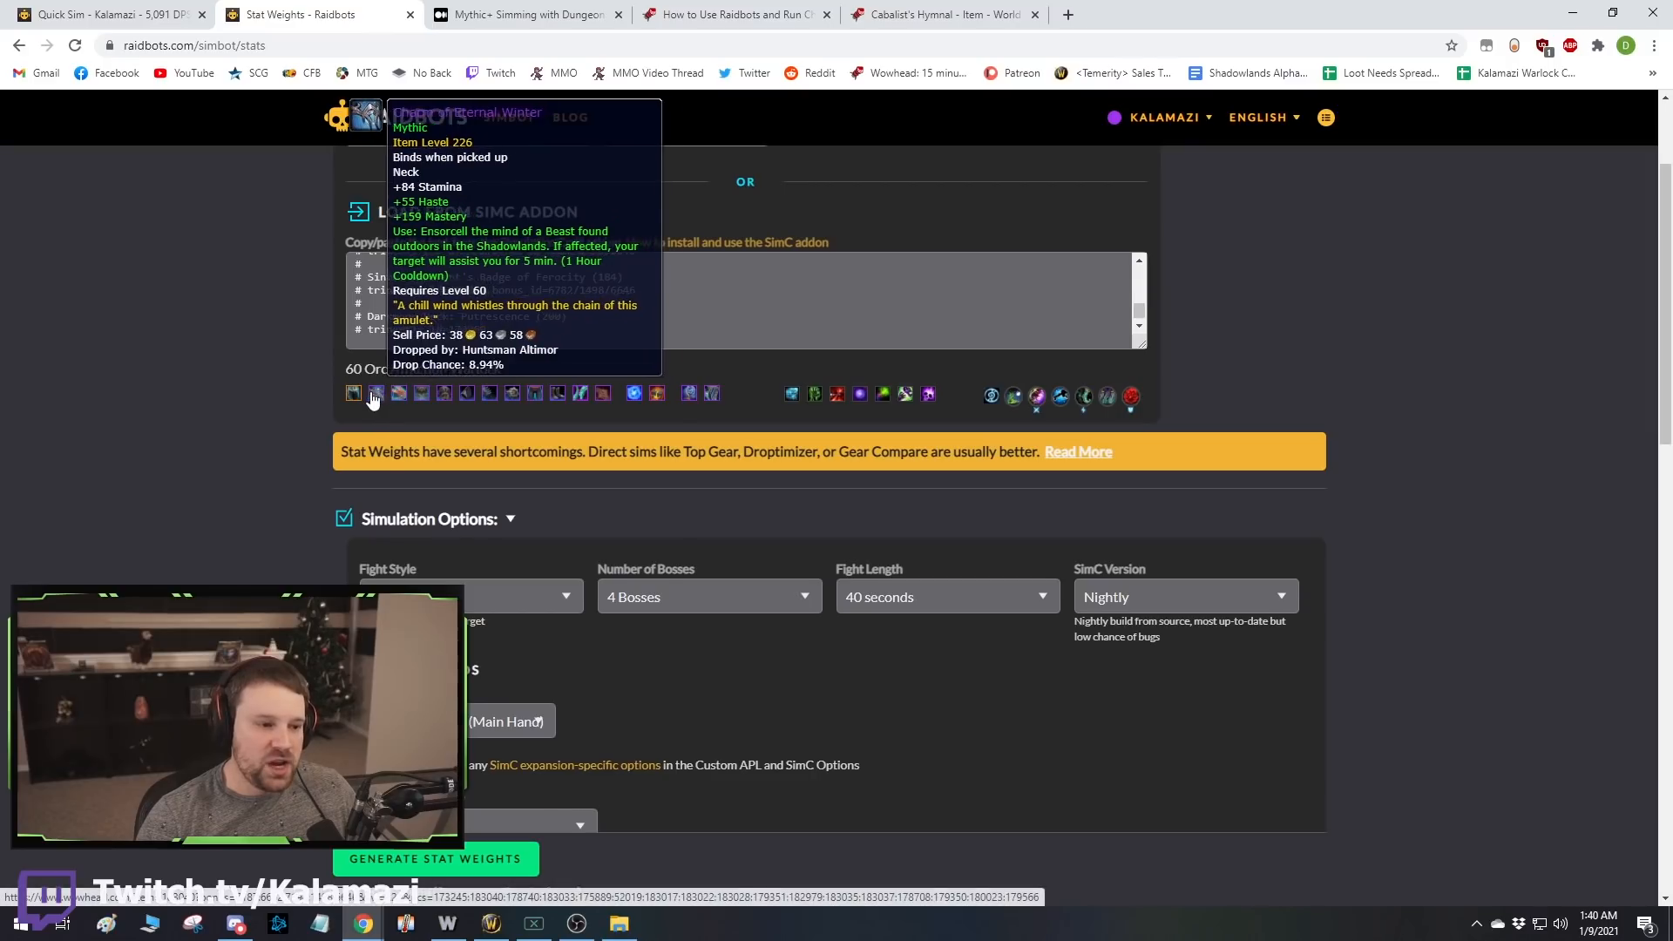
mouse_move(352, 401)
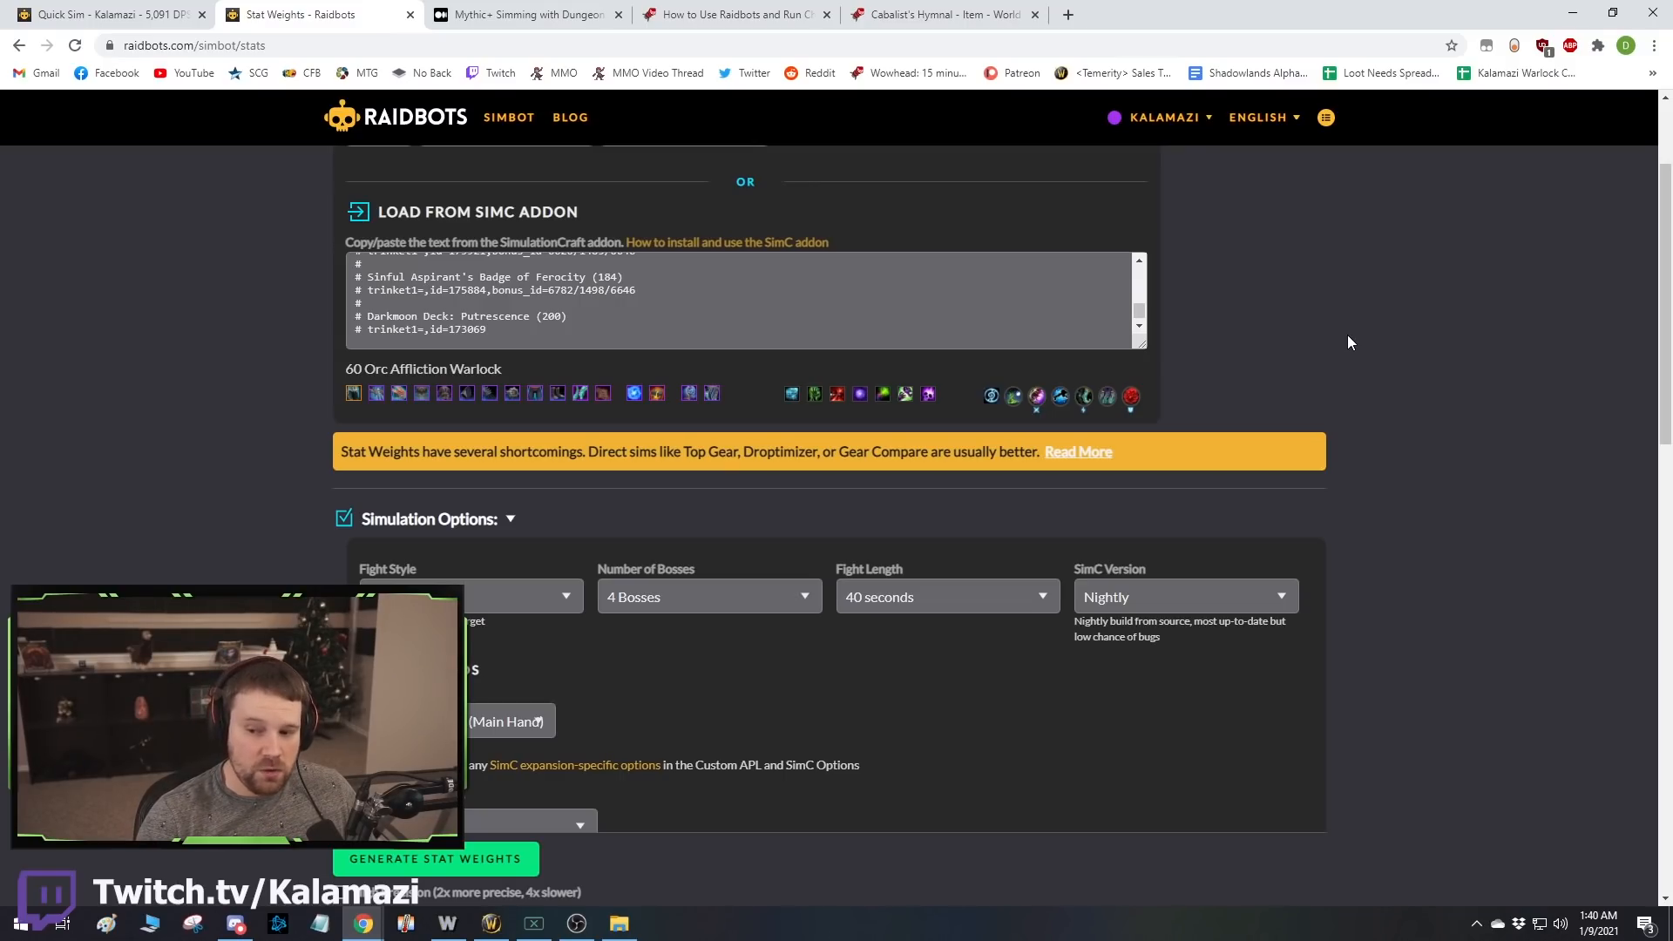
Set the Stat Weights simulation to 1 boss with a 5-minute fight length and generate the stat weights.
click(661, 597)
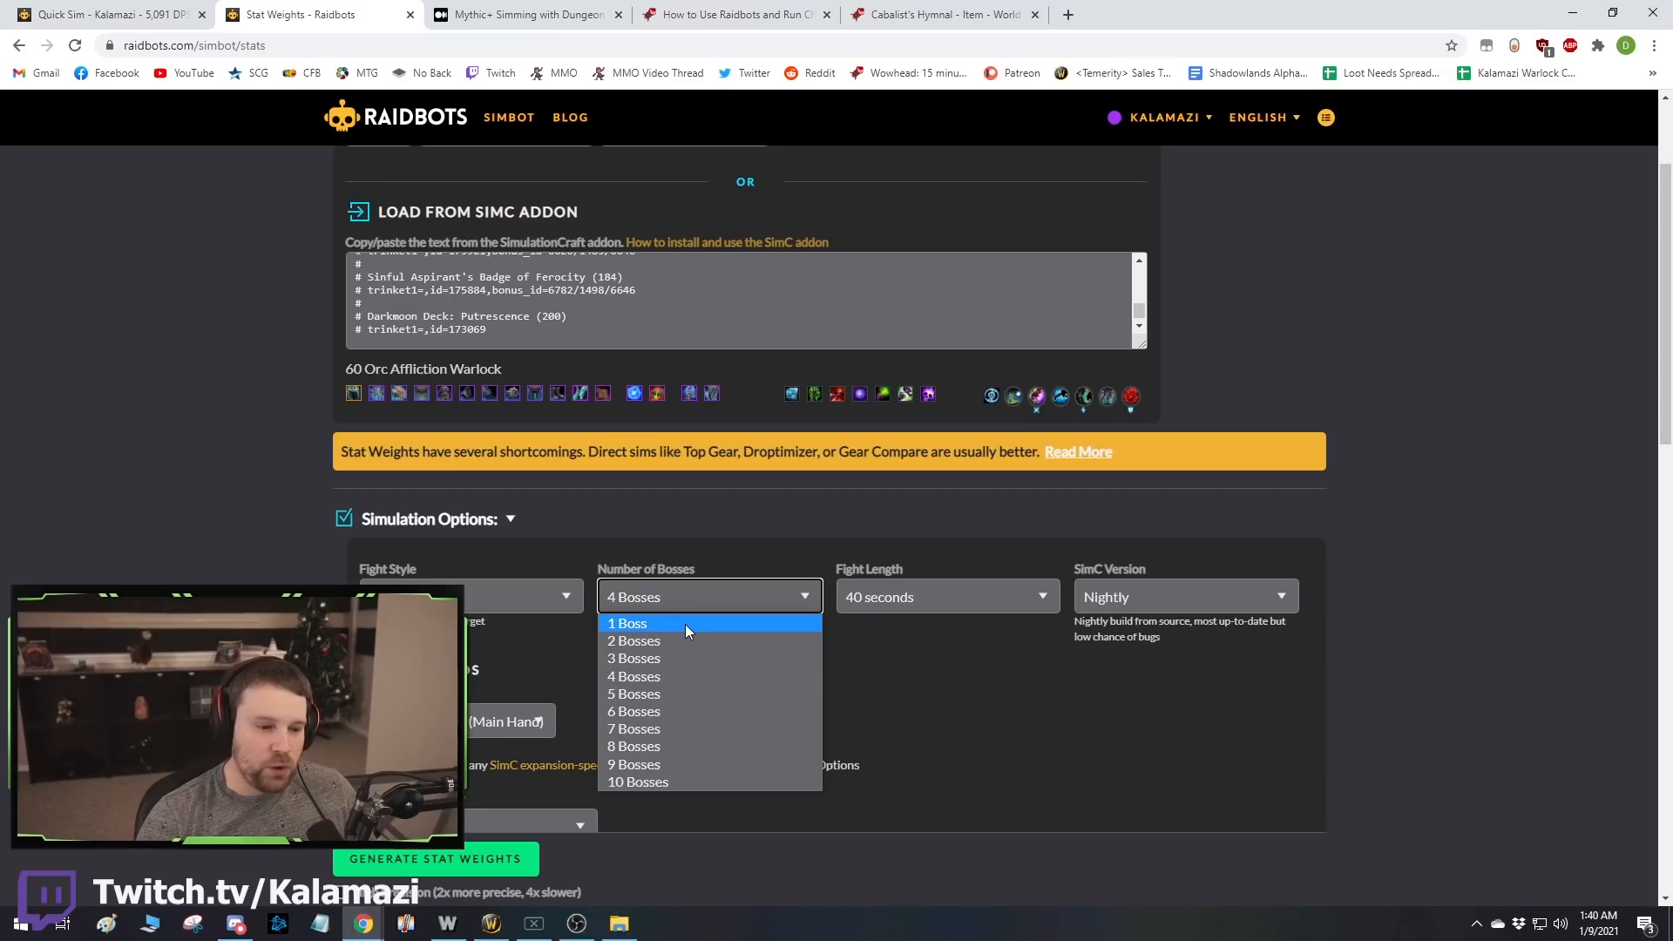
click(685, 624)
click(928, 588)
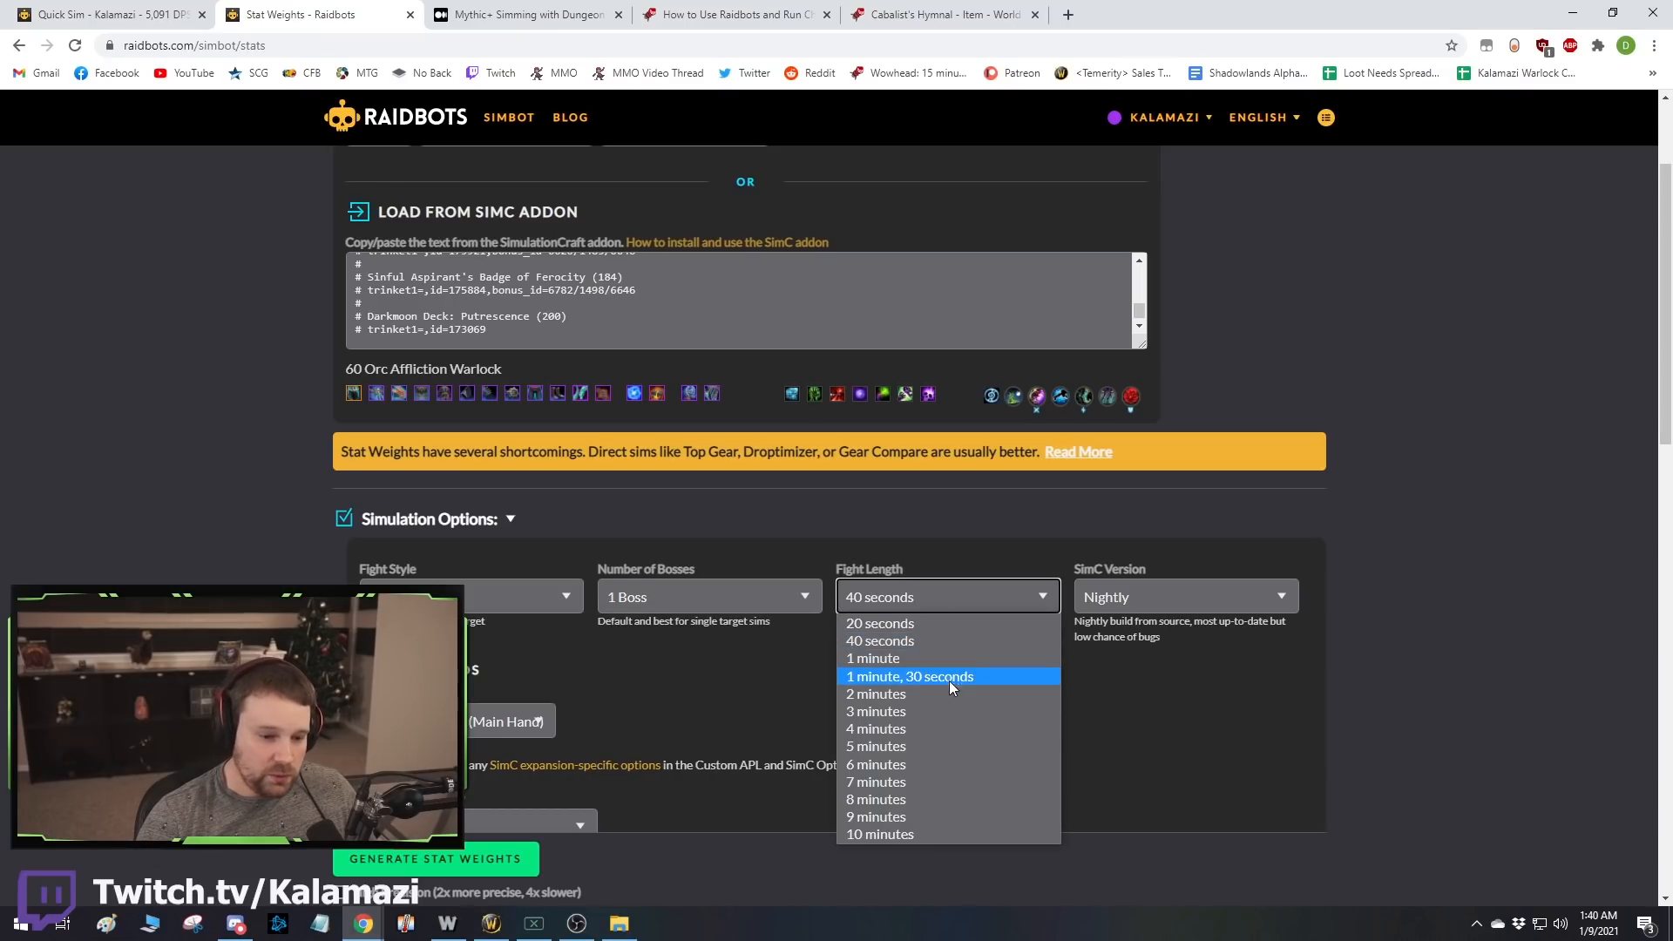
click(960, 745)
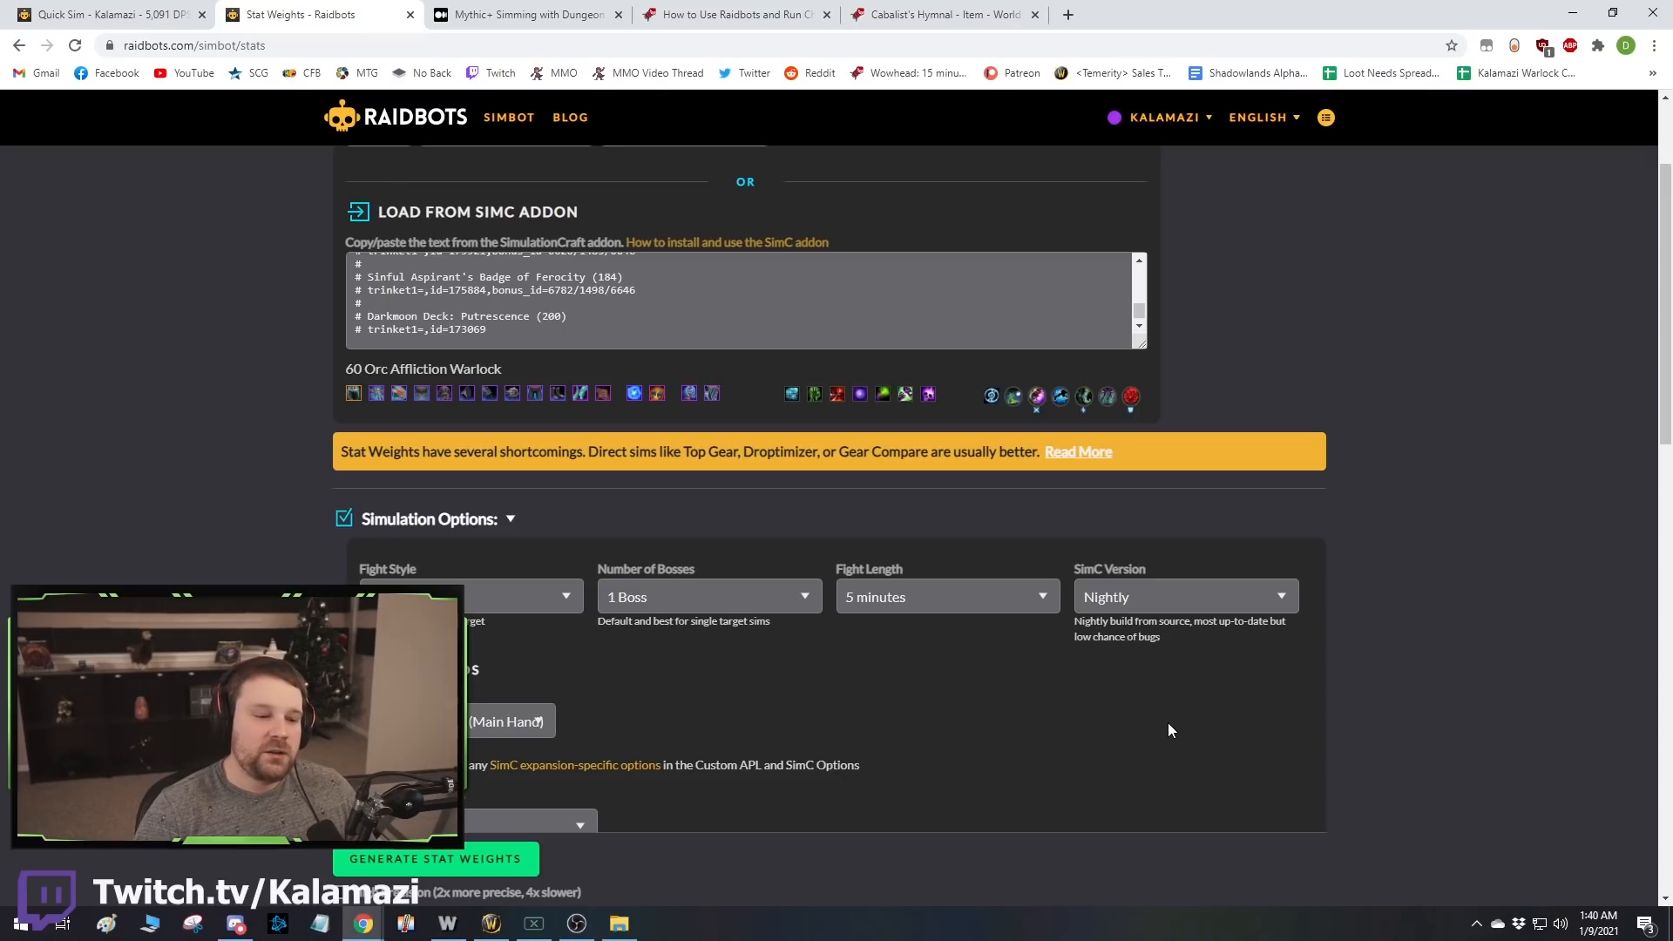
scroll(984, 635, down, 3)
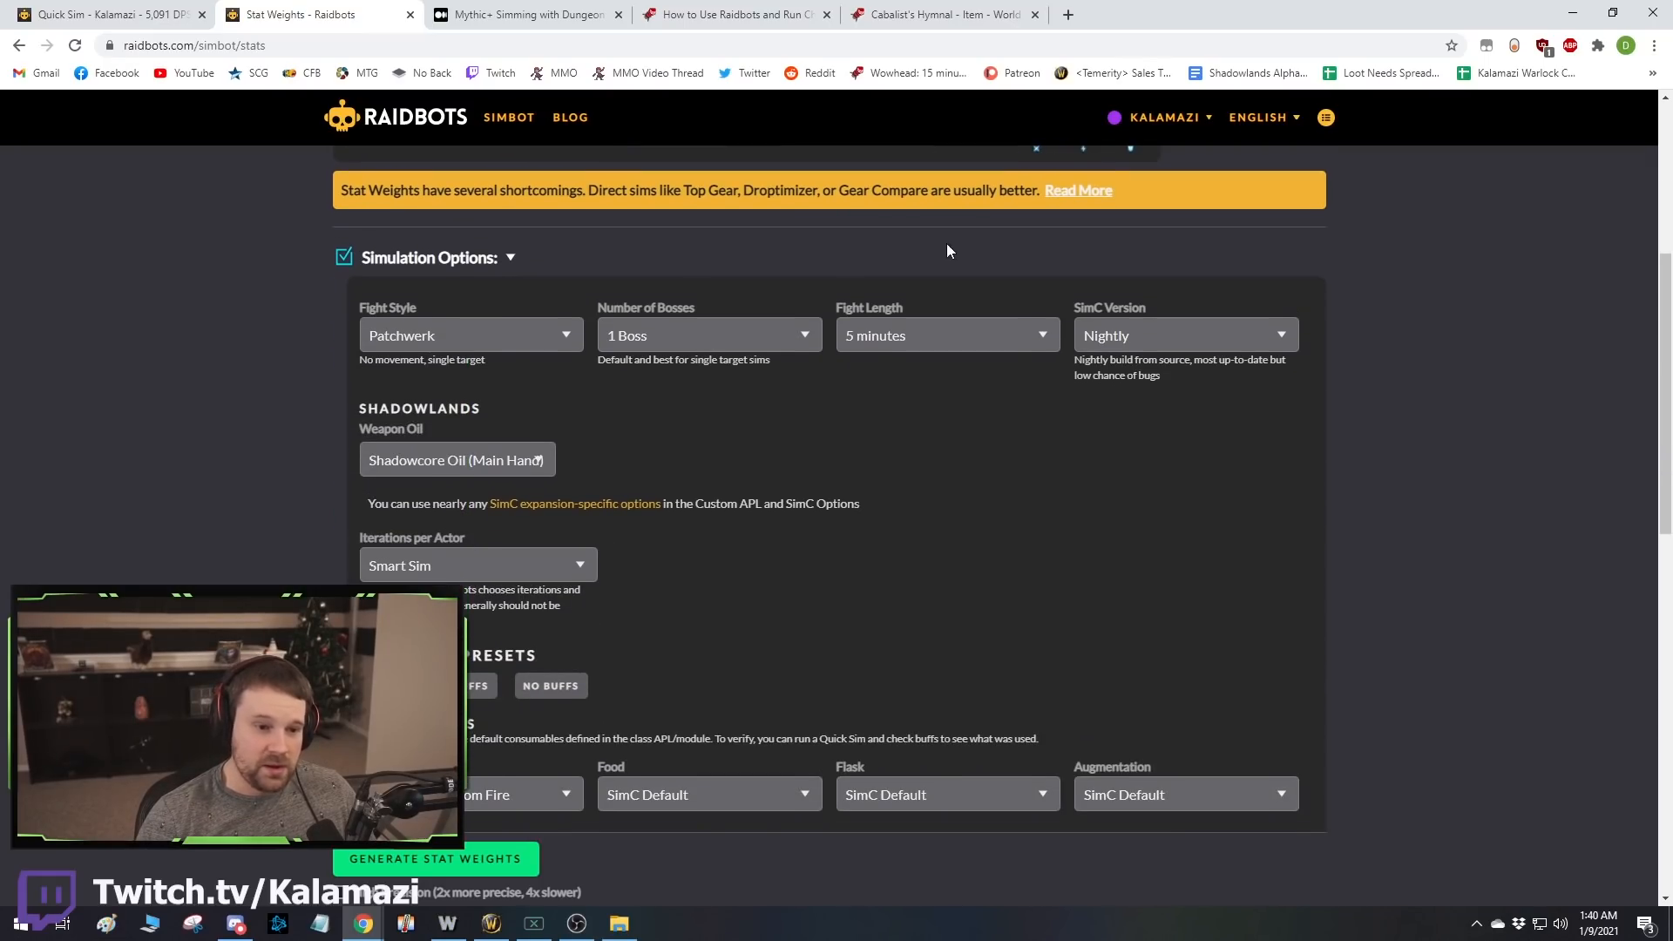
scroll(915, 278, up, 4)
scroll(798, 460, down, 9)
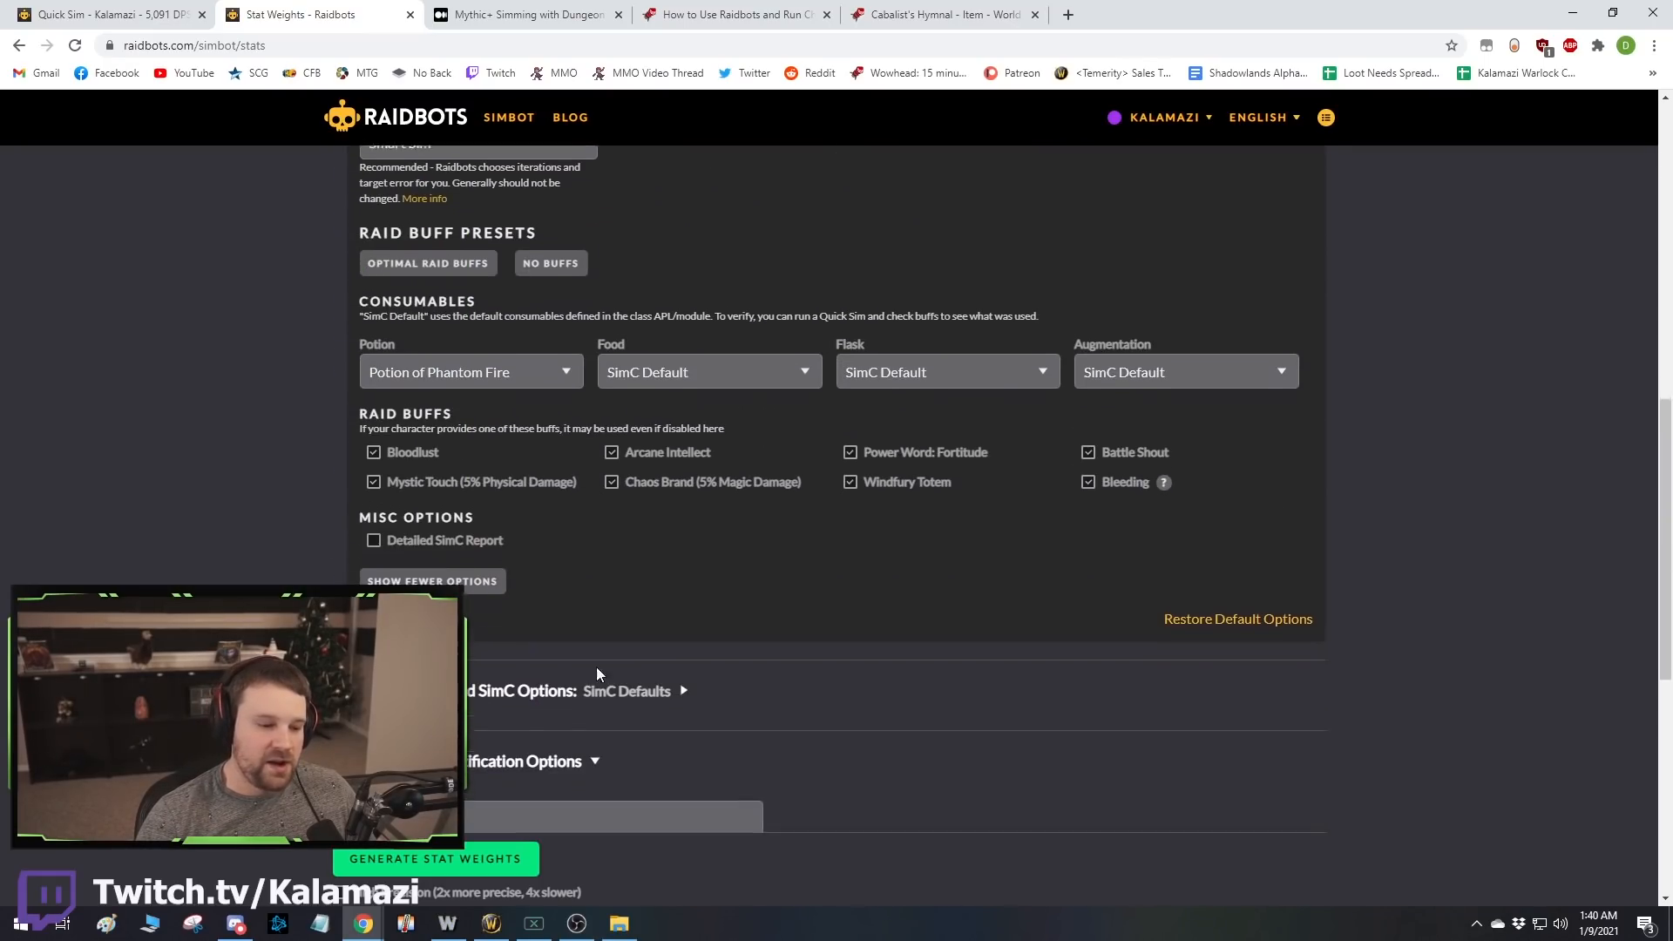
click(436, 858)
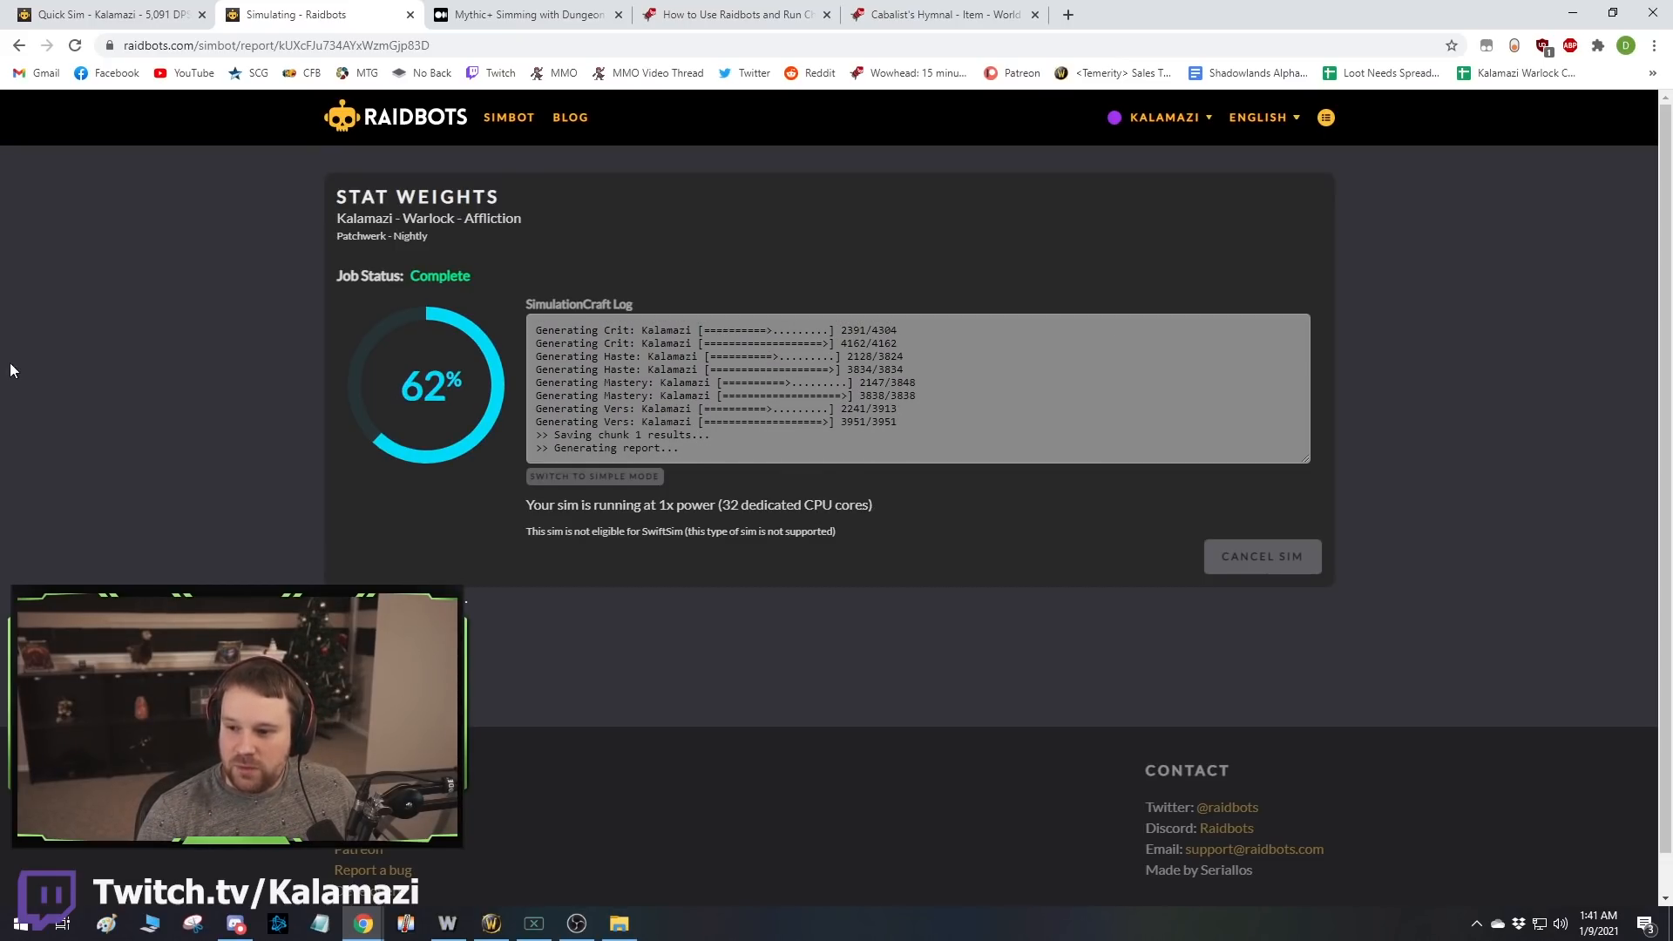
Examine the report's weights for Intellect, Mastery, Critical Strike, Haste and Versatility, along with the Pawn string and simulation details.
scroll(226, 383, down, 2)
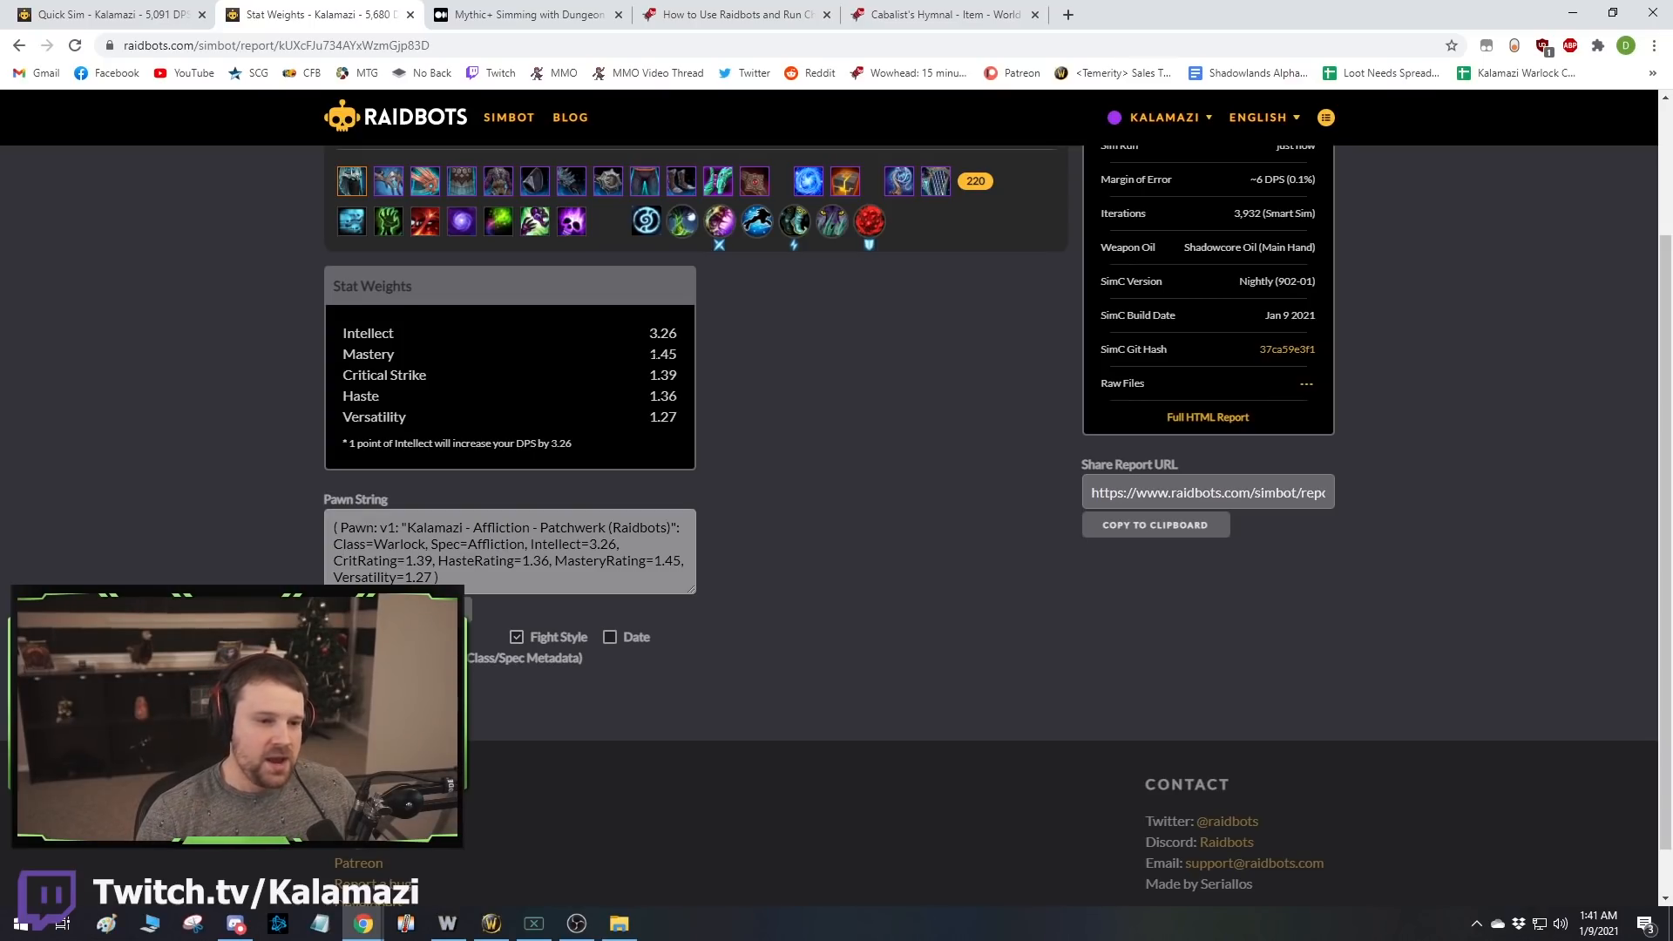
scroll(624, 348, up, 1)
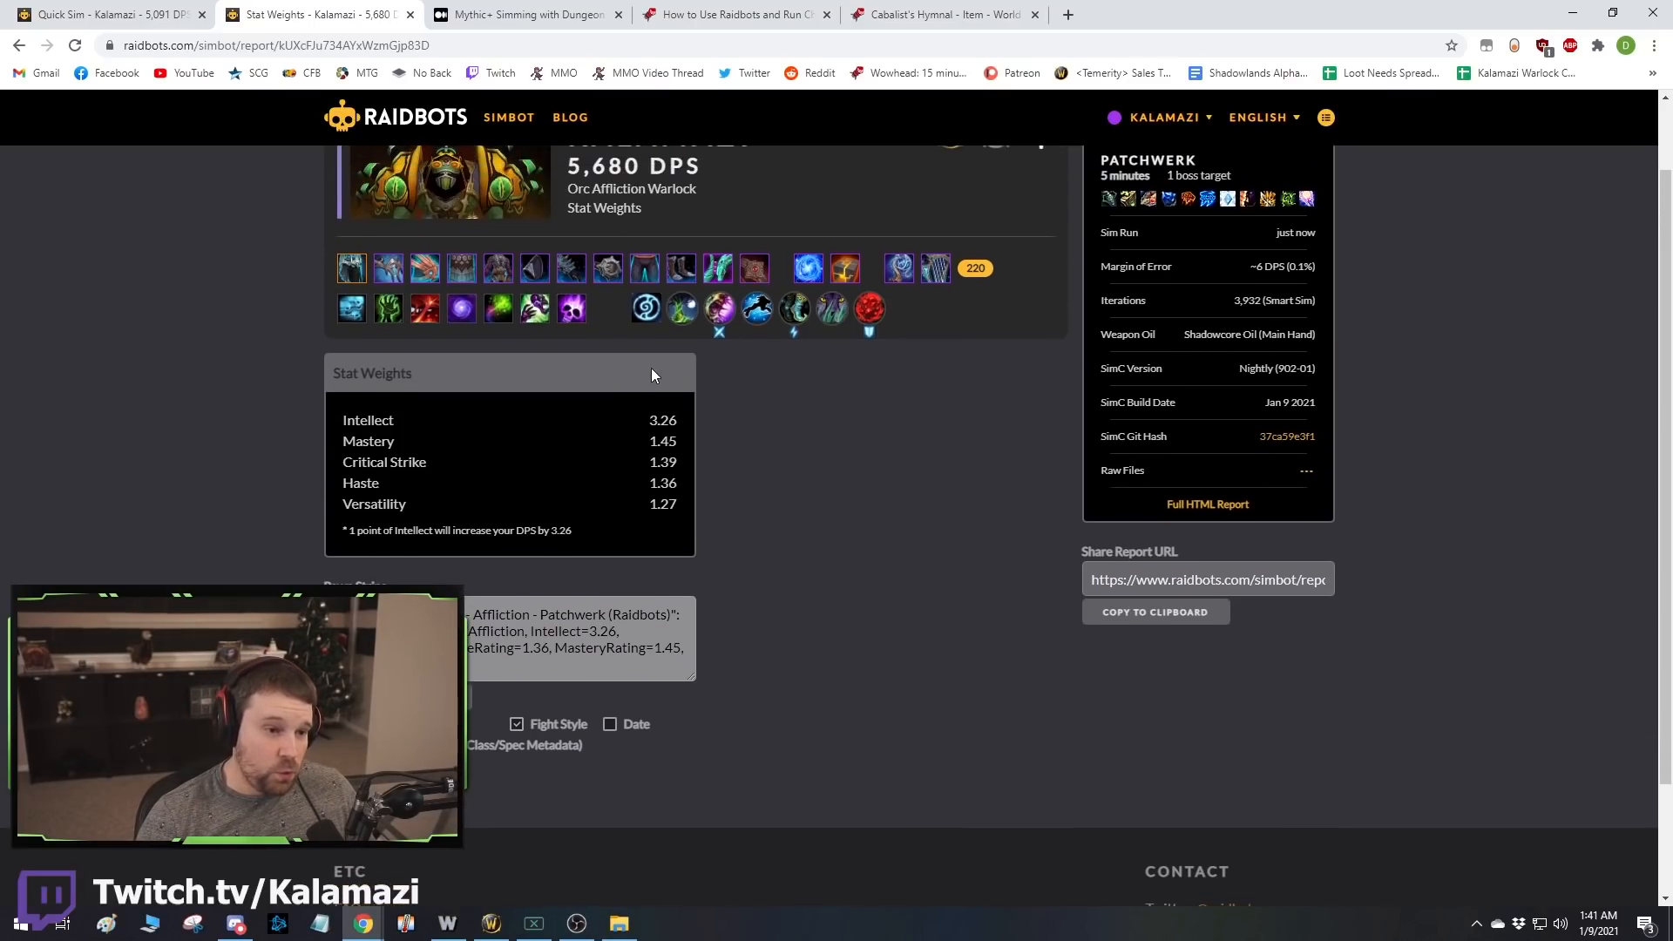
scroll(611, 399, down, 1)
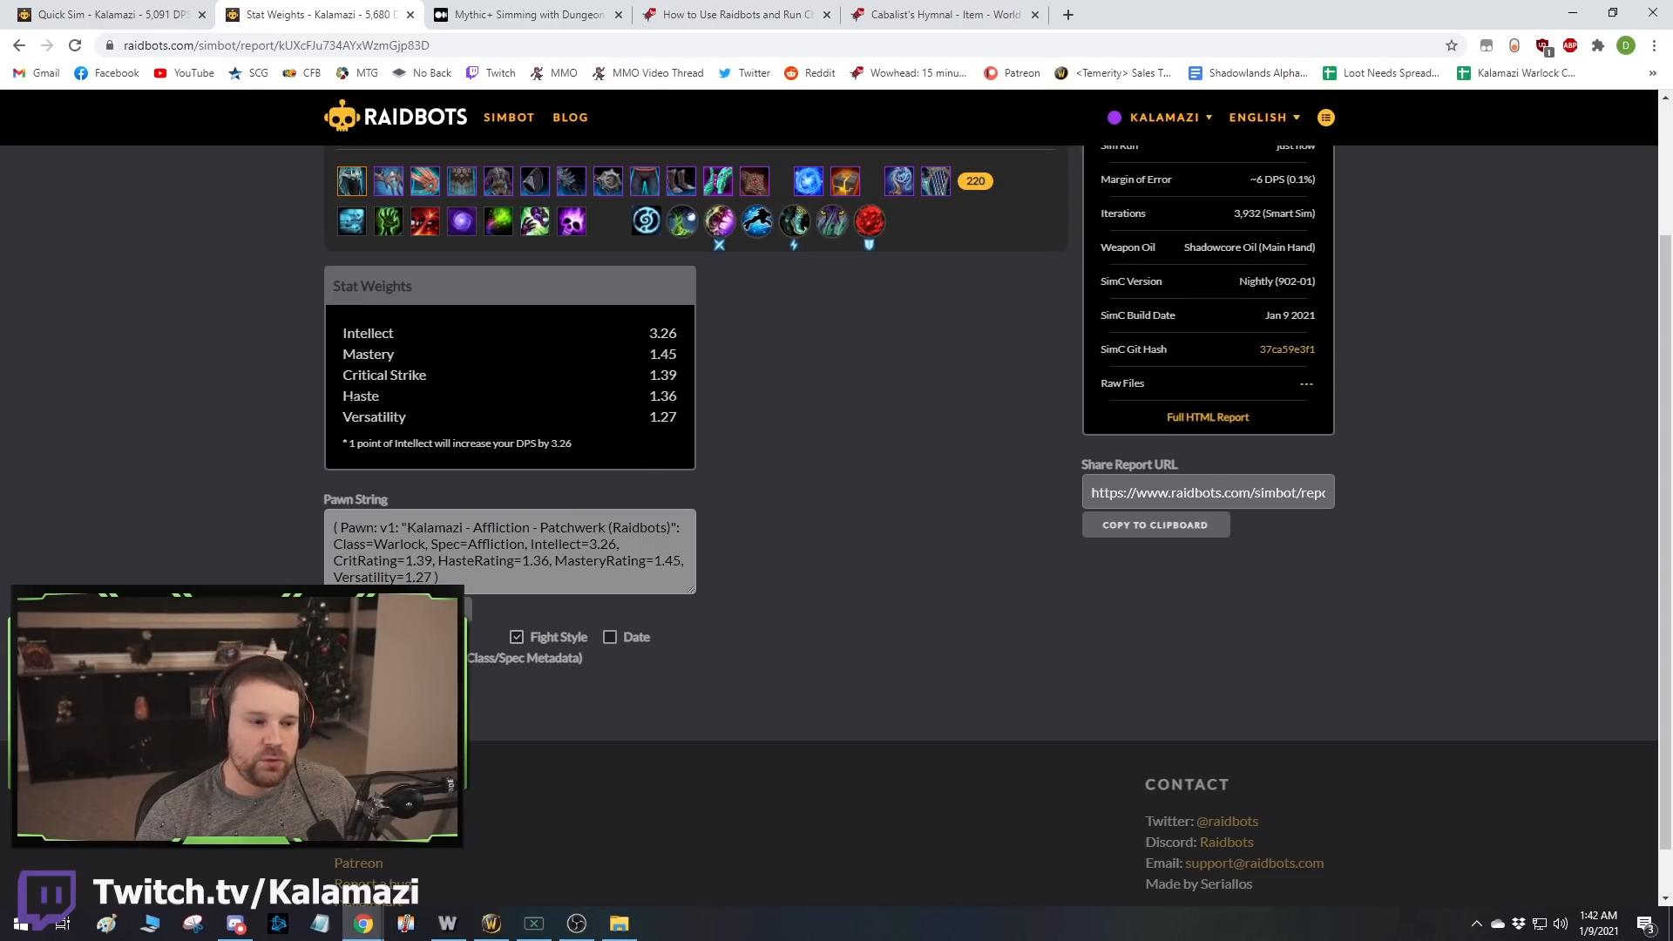
drag(368, 355, 406, 405)
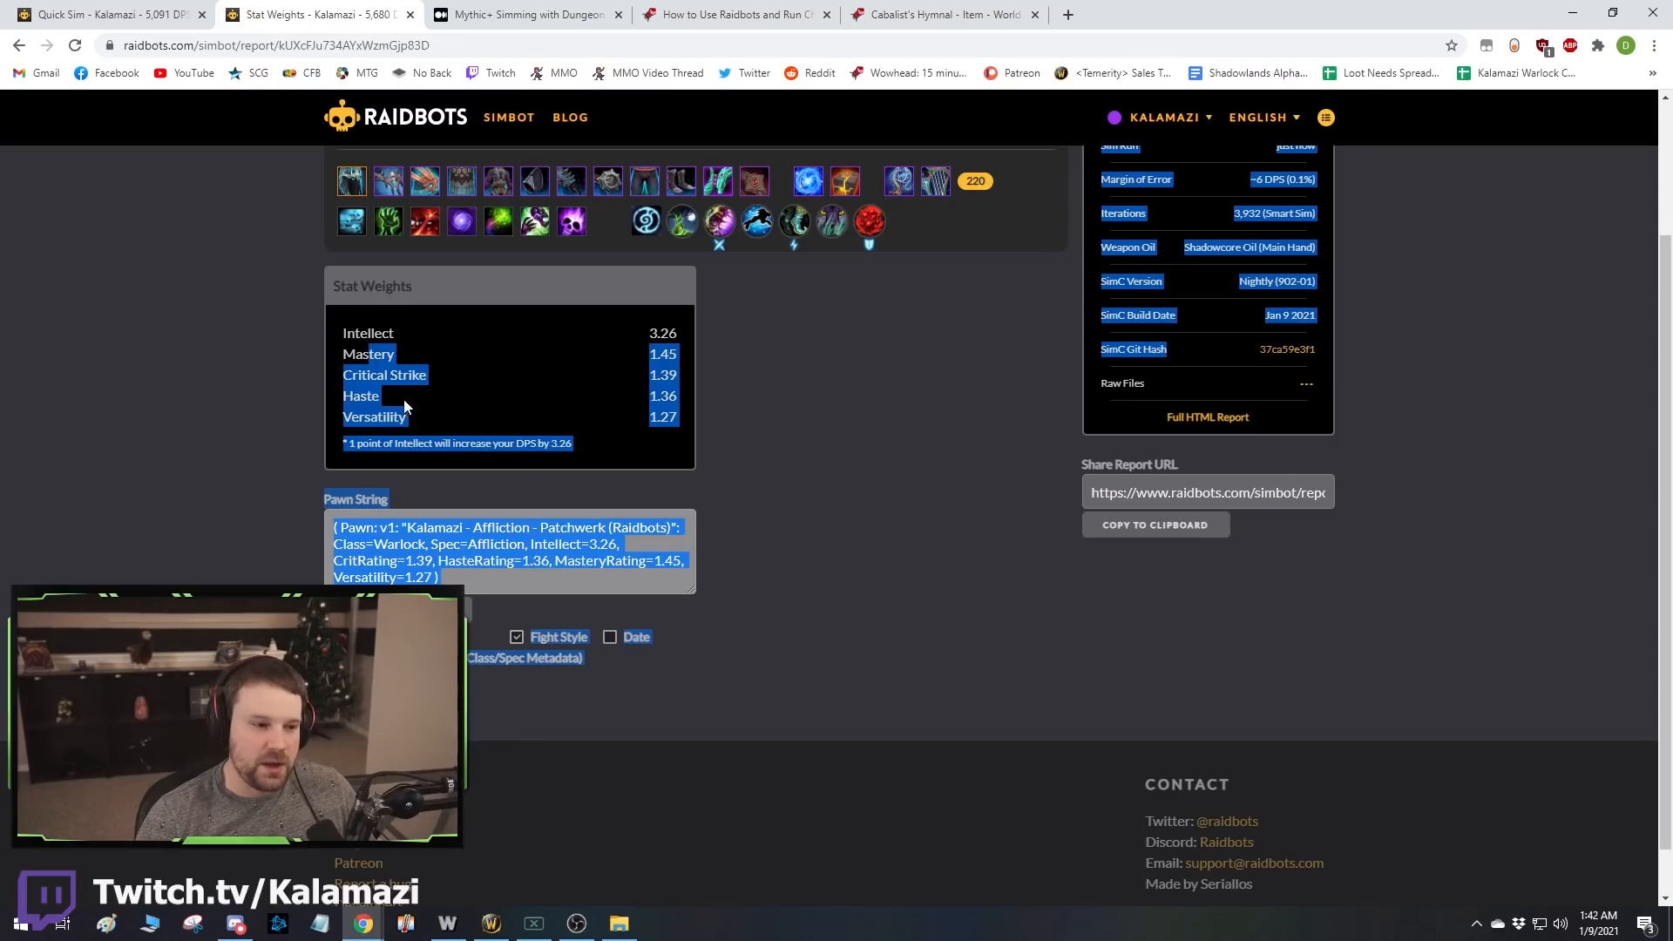
click(405, 405)
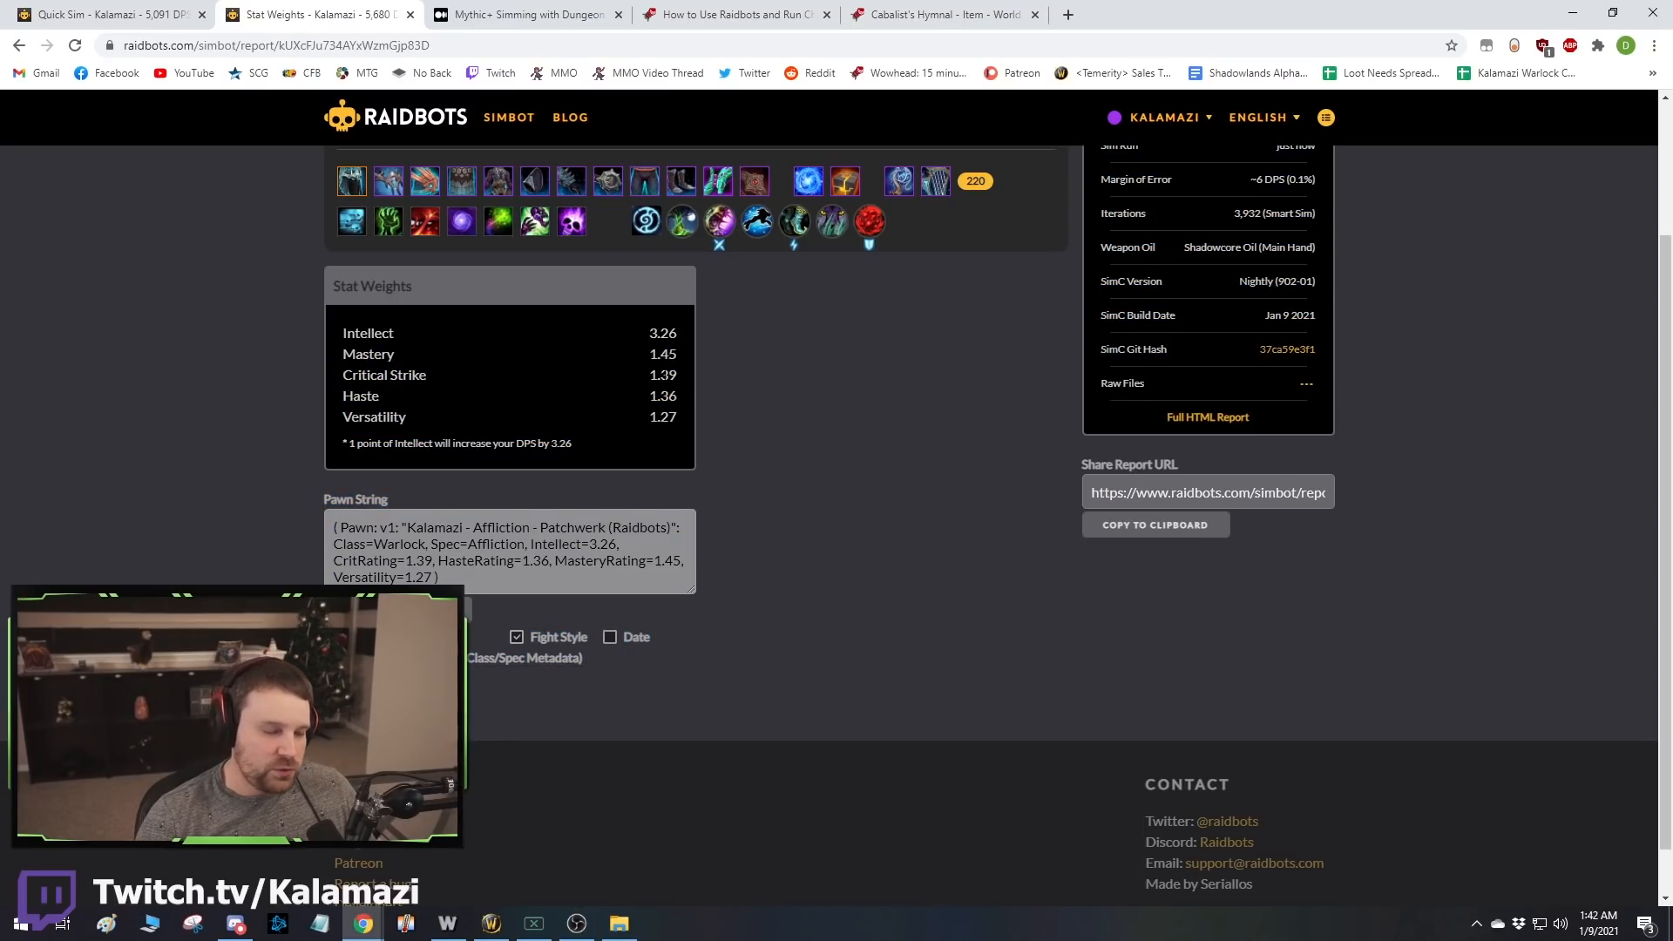
double_click(655, 374)
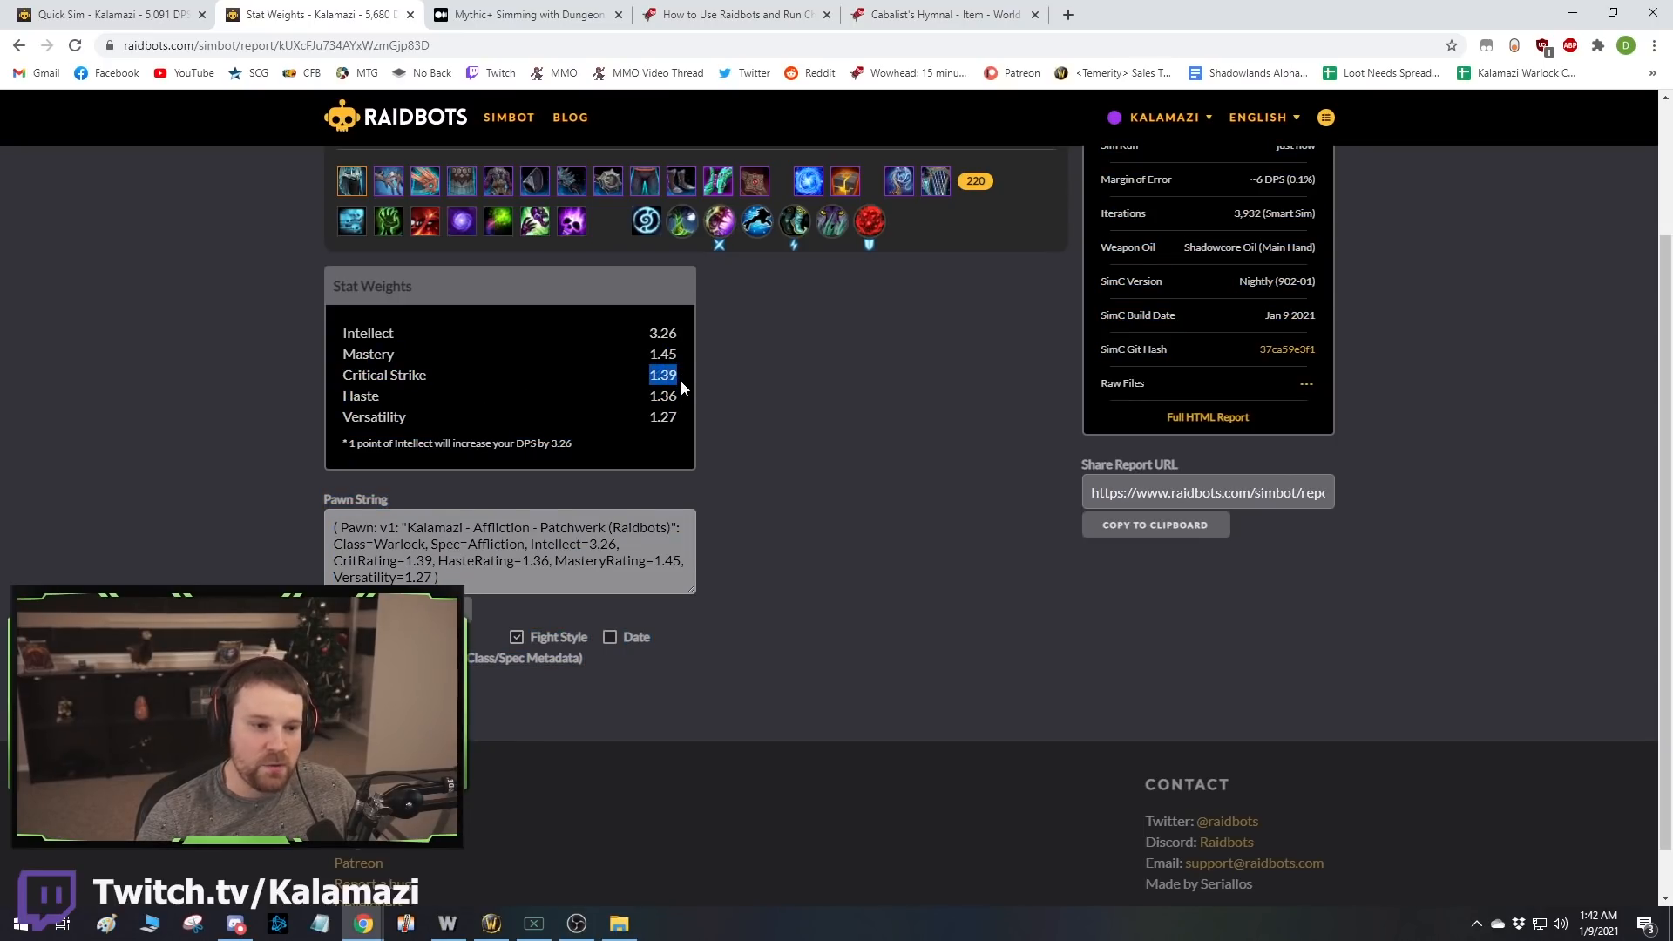
double_click(660, 395)
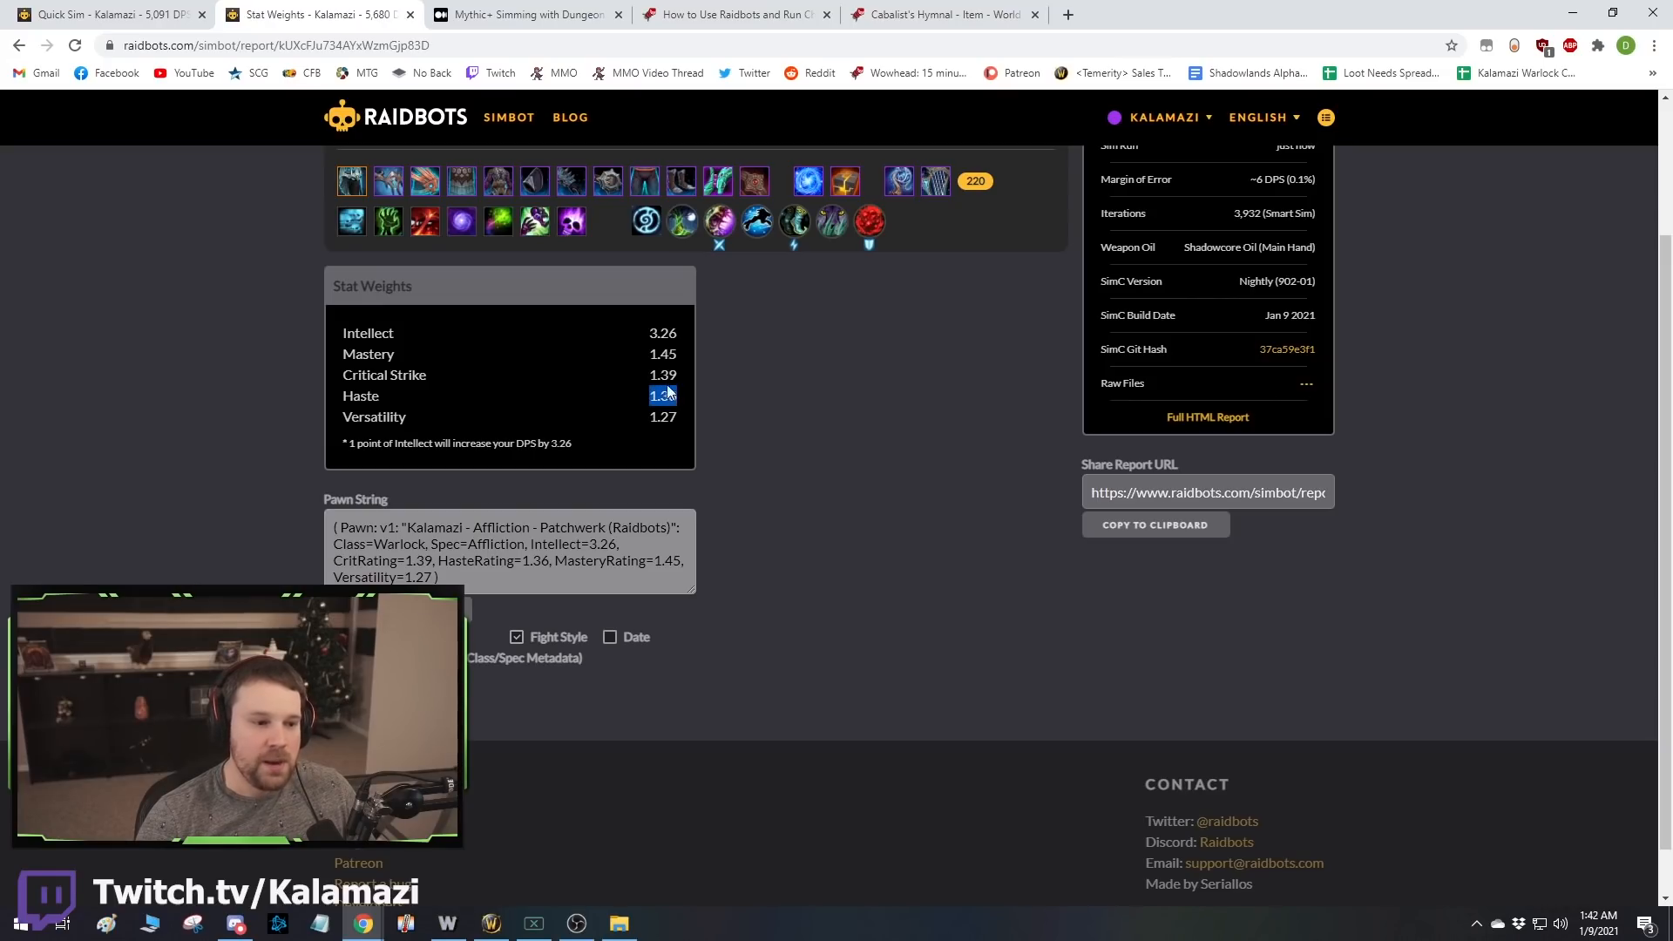
click(744, 404)
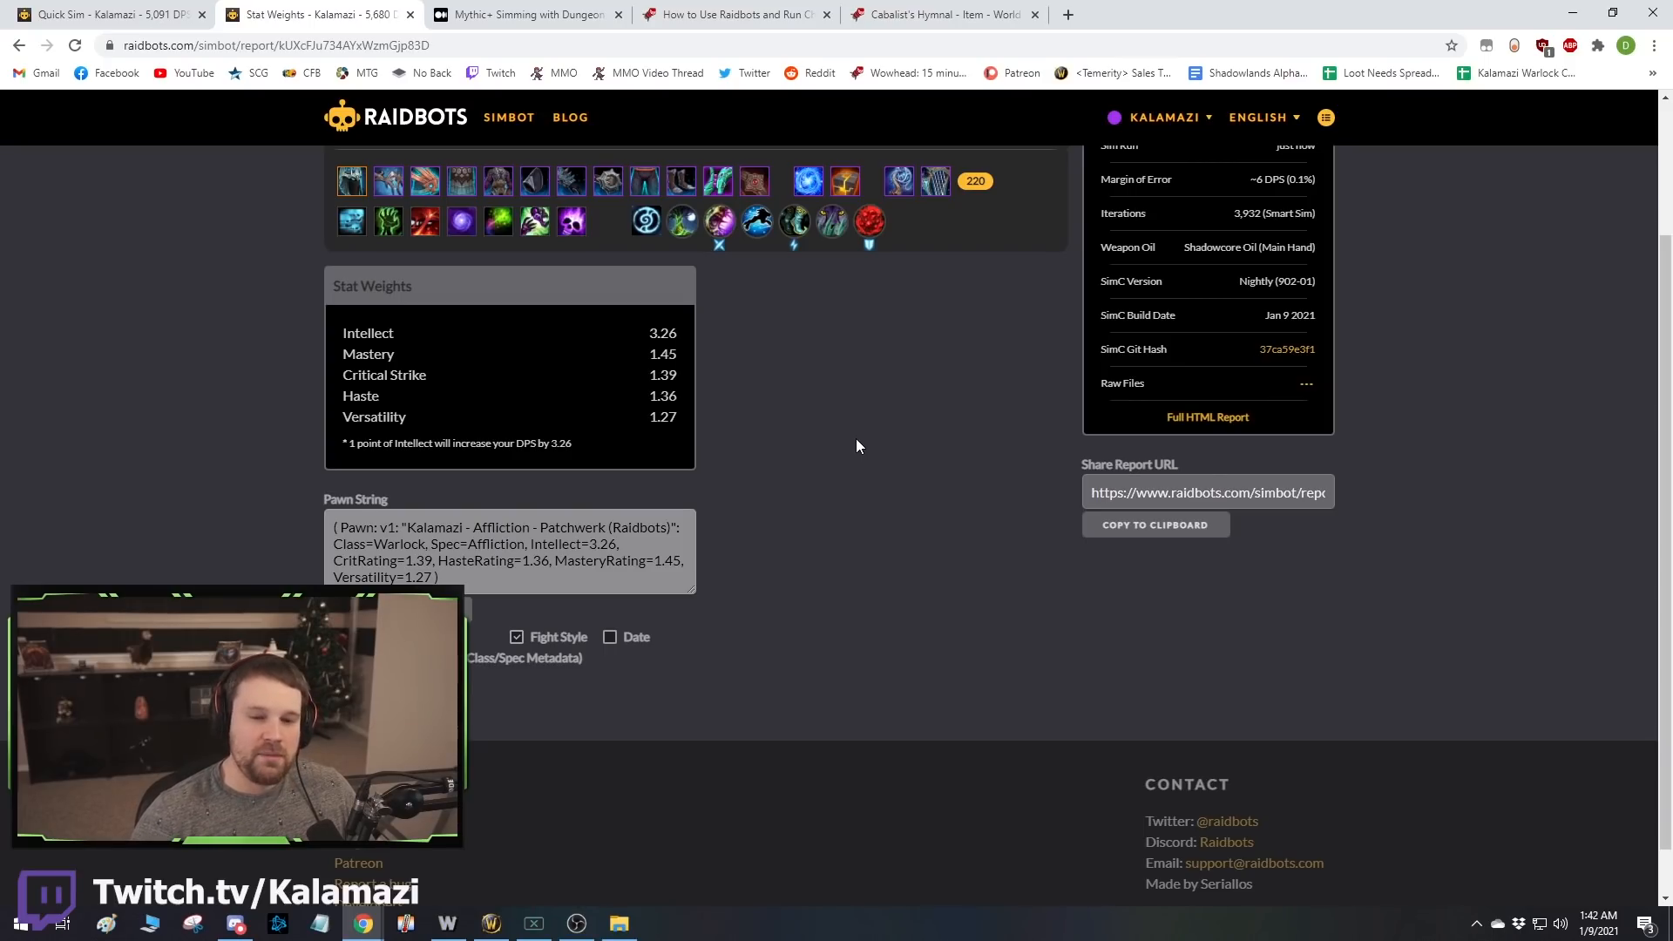
scroll(858, 446, up, 2)
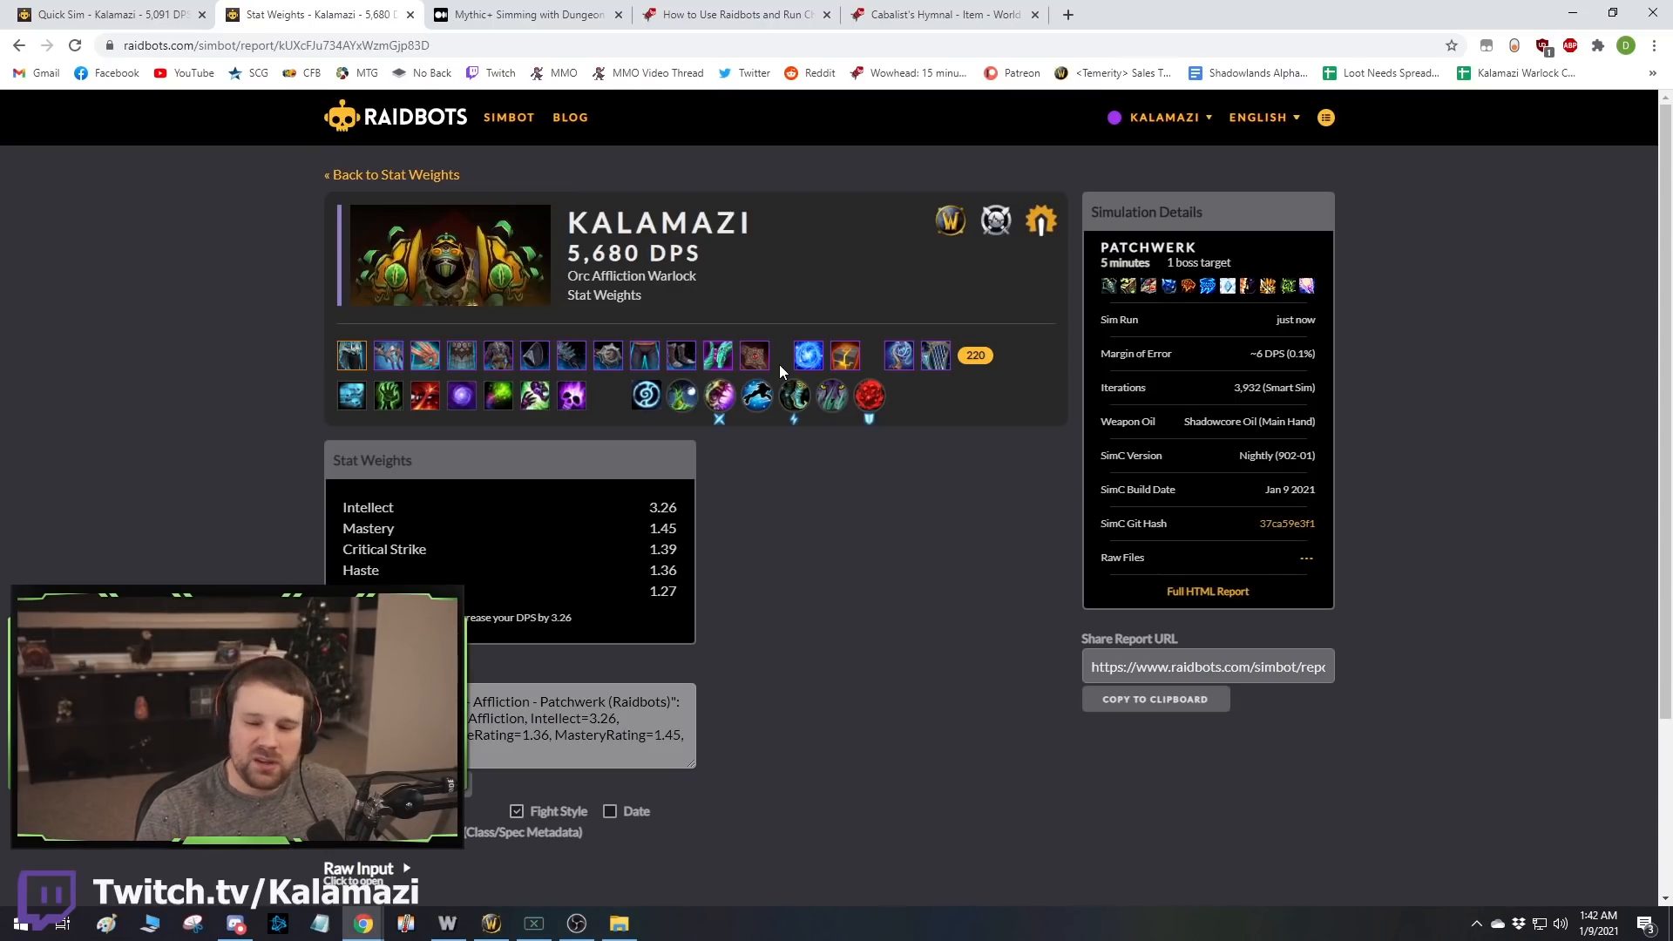
scroll(778, 382, down, 1)
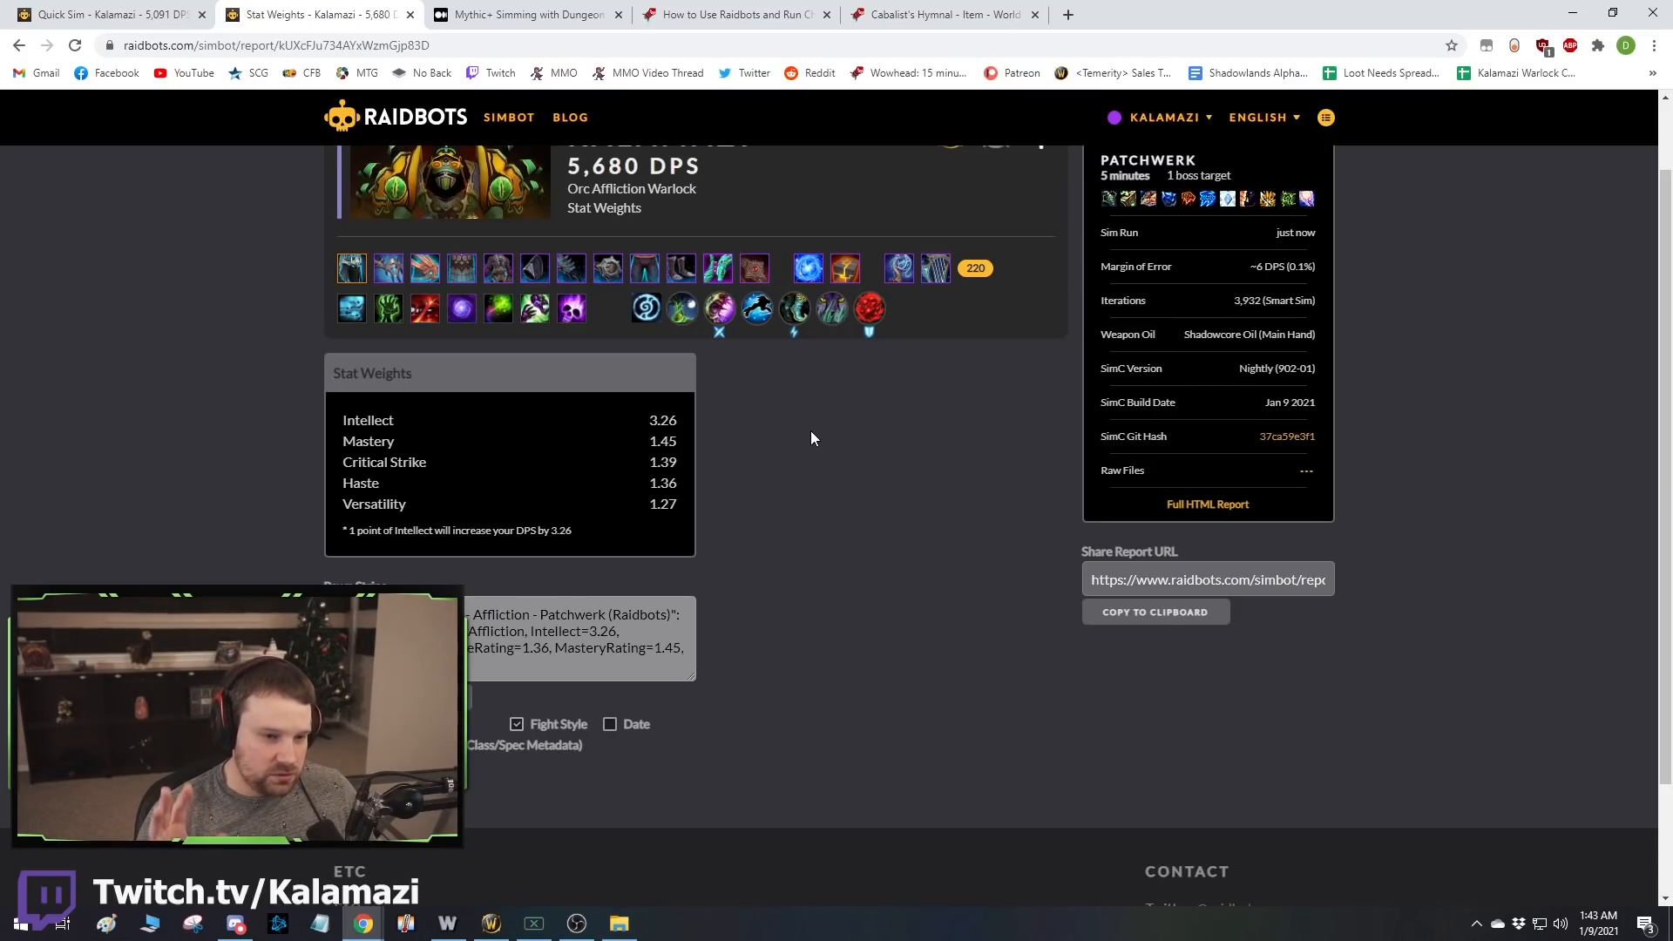
scroll(810, 432, up, 1)
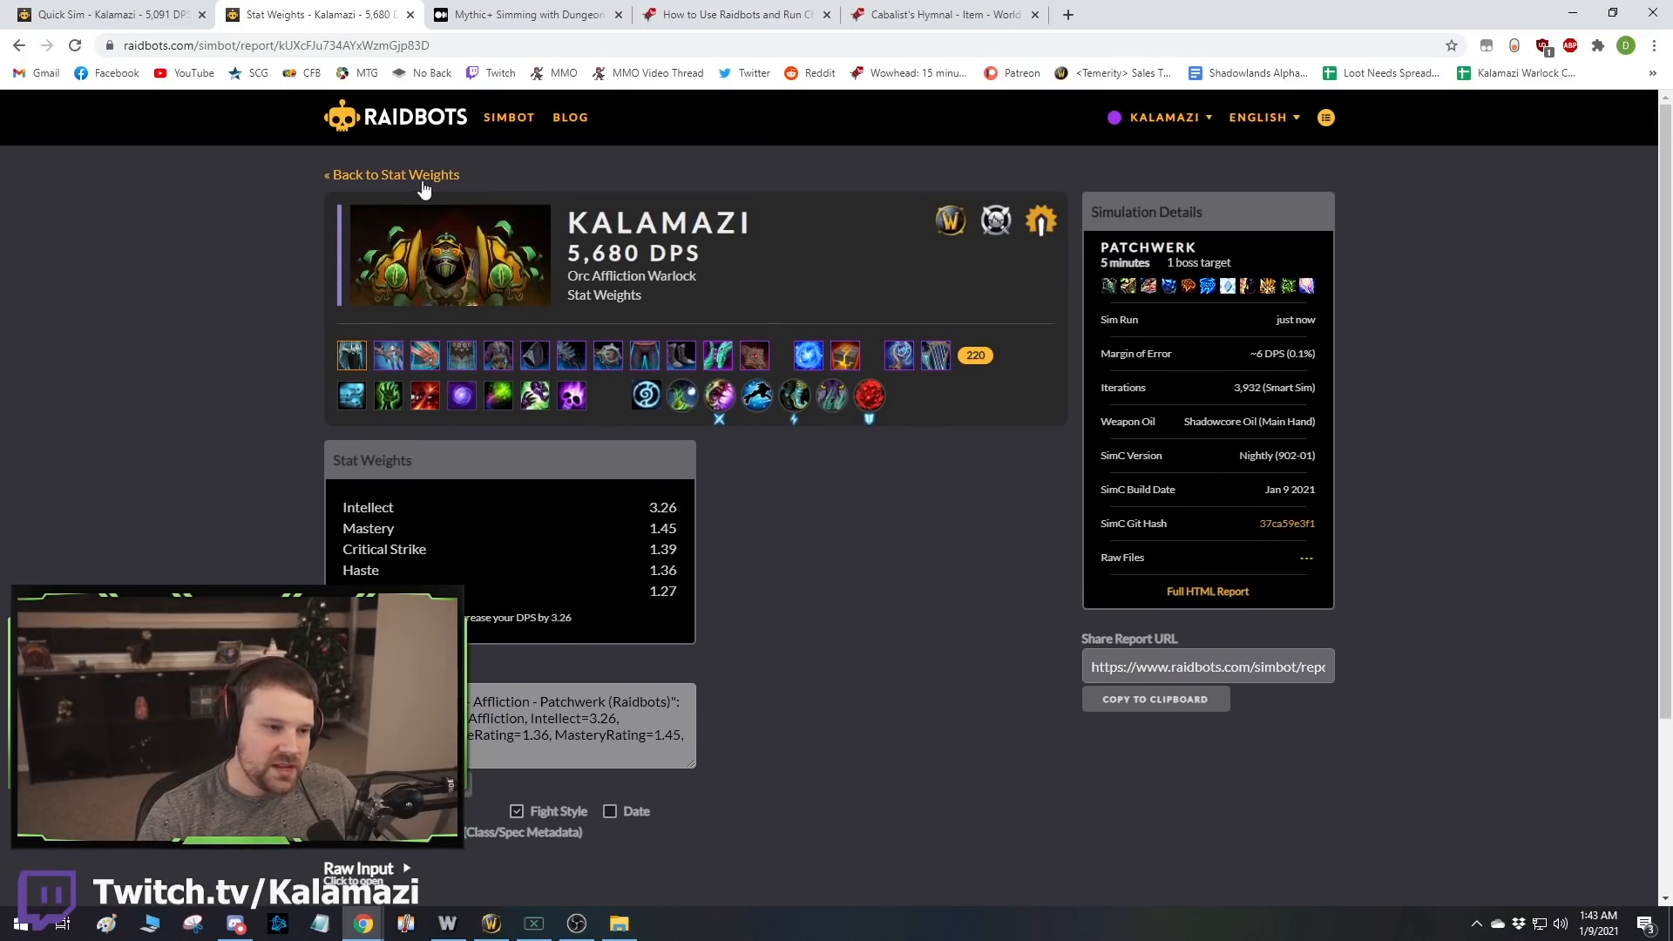
Open Top Gear in a separate browser tab and load the character's SimC export.
middle_click(408, 135)
click(505, 14)
click(593, 318)
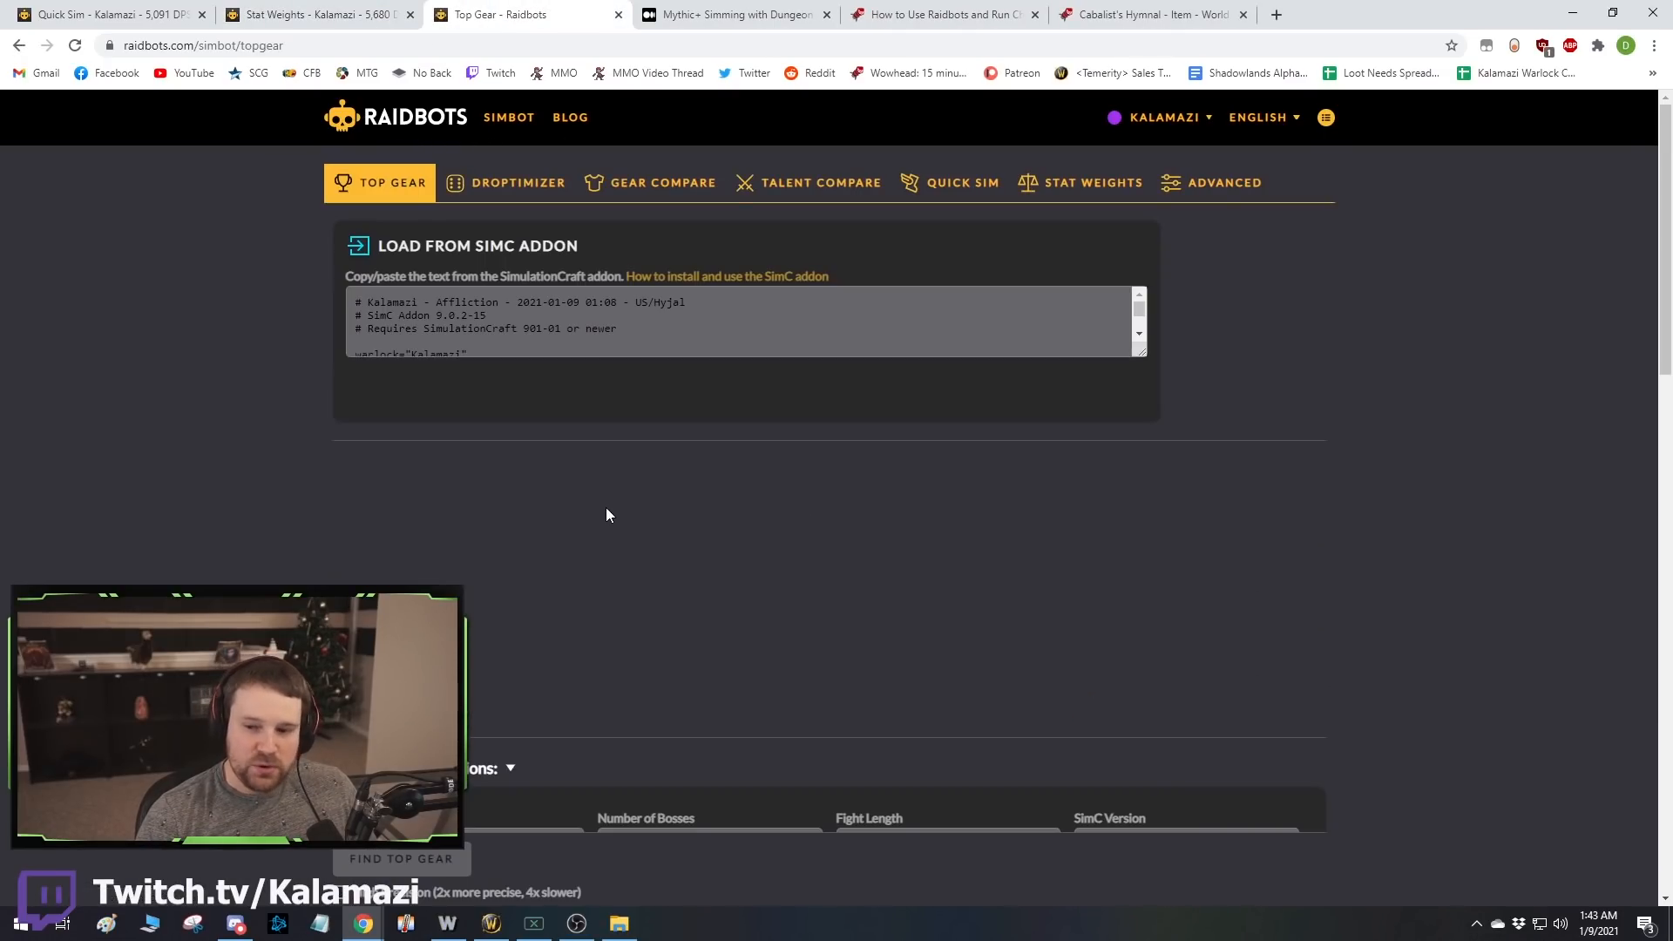
click(615, 326)
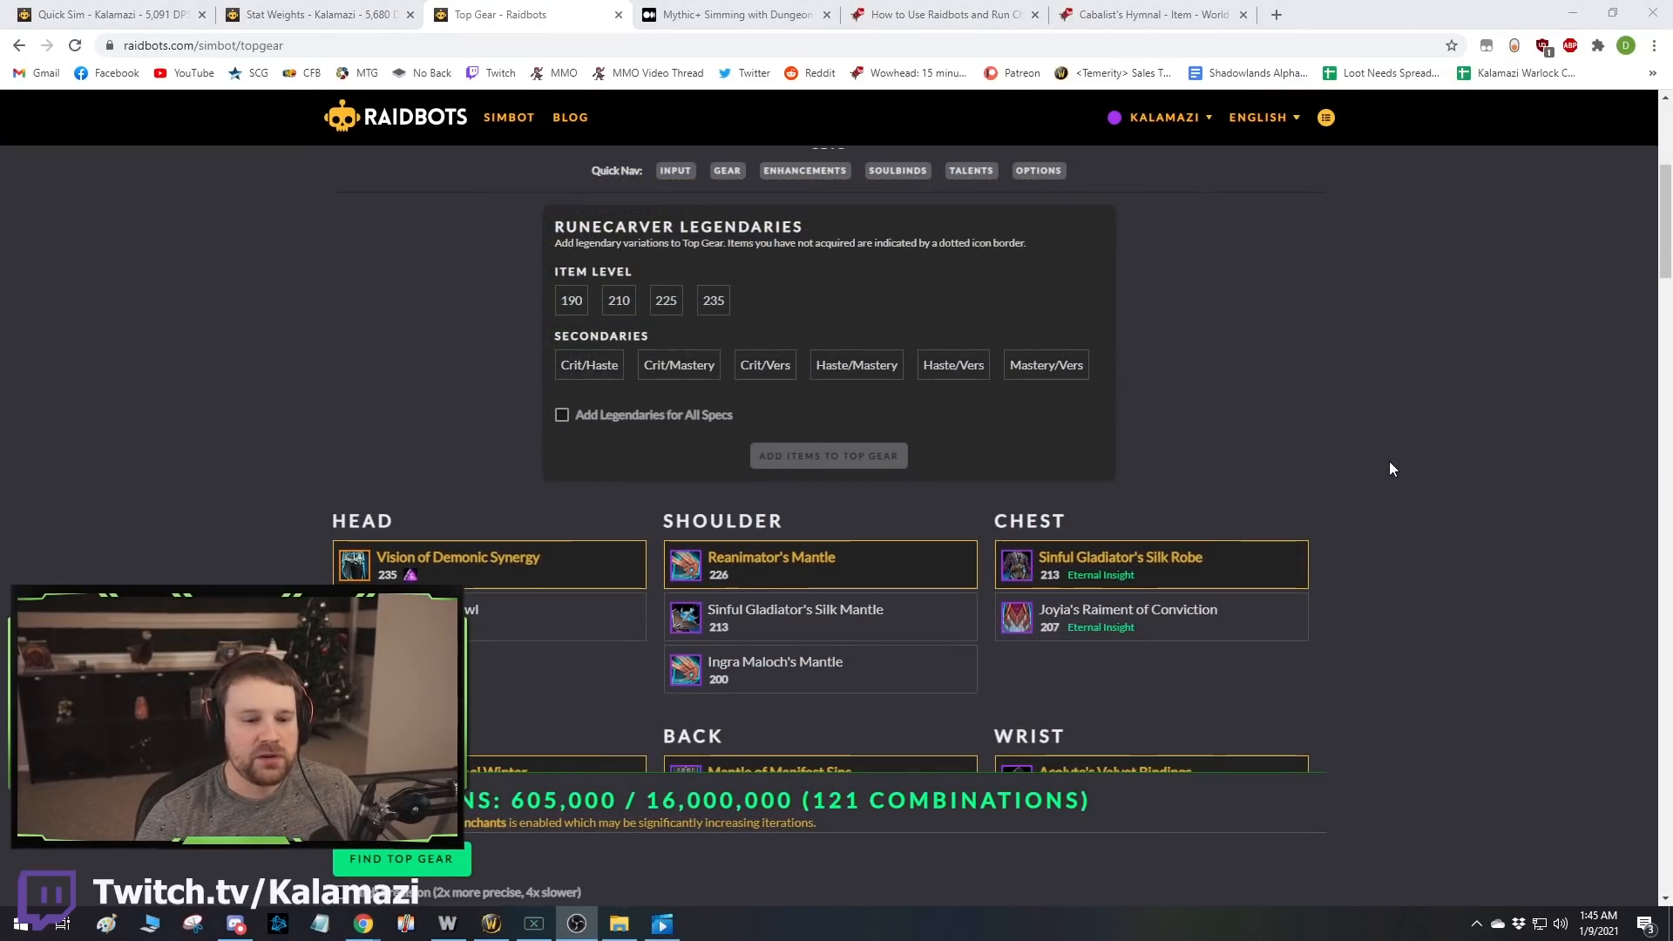
Review the available items per gear slot and the weapon, chest, bracer, ring and gem enhancement options in Top Gear.
scroll(1389, 469, down, 2)
scroll(1390, 462, down, 10)
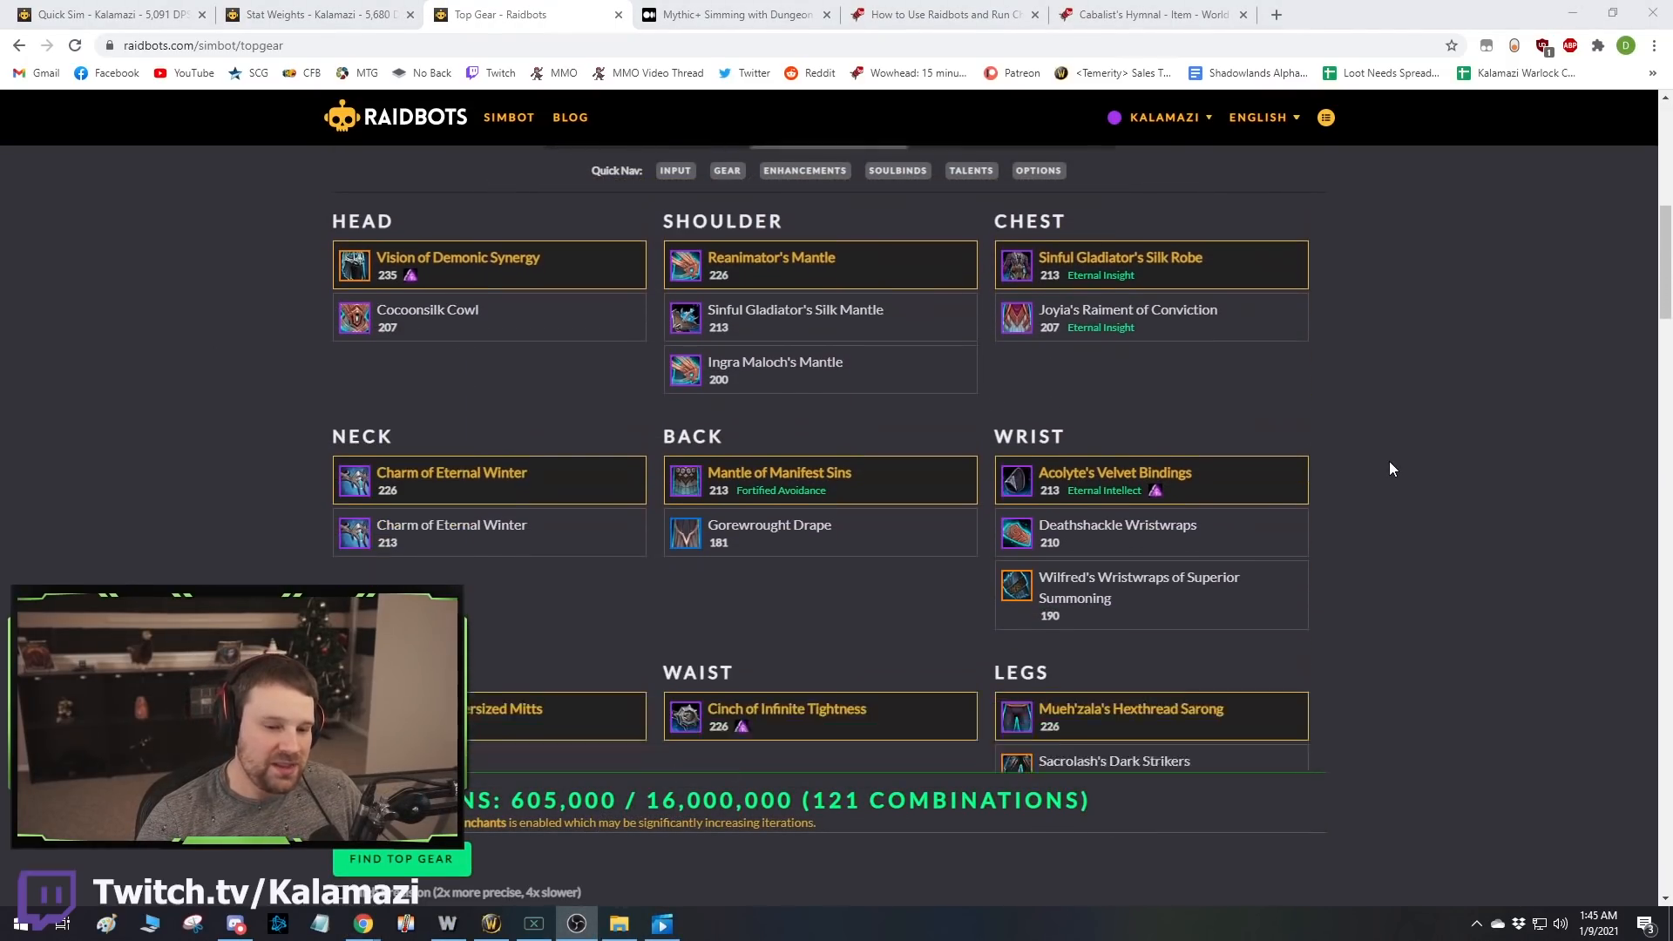
scroll(1398, 449, down, 3)
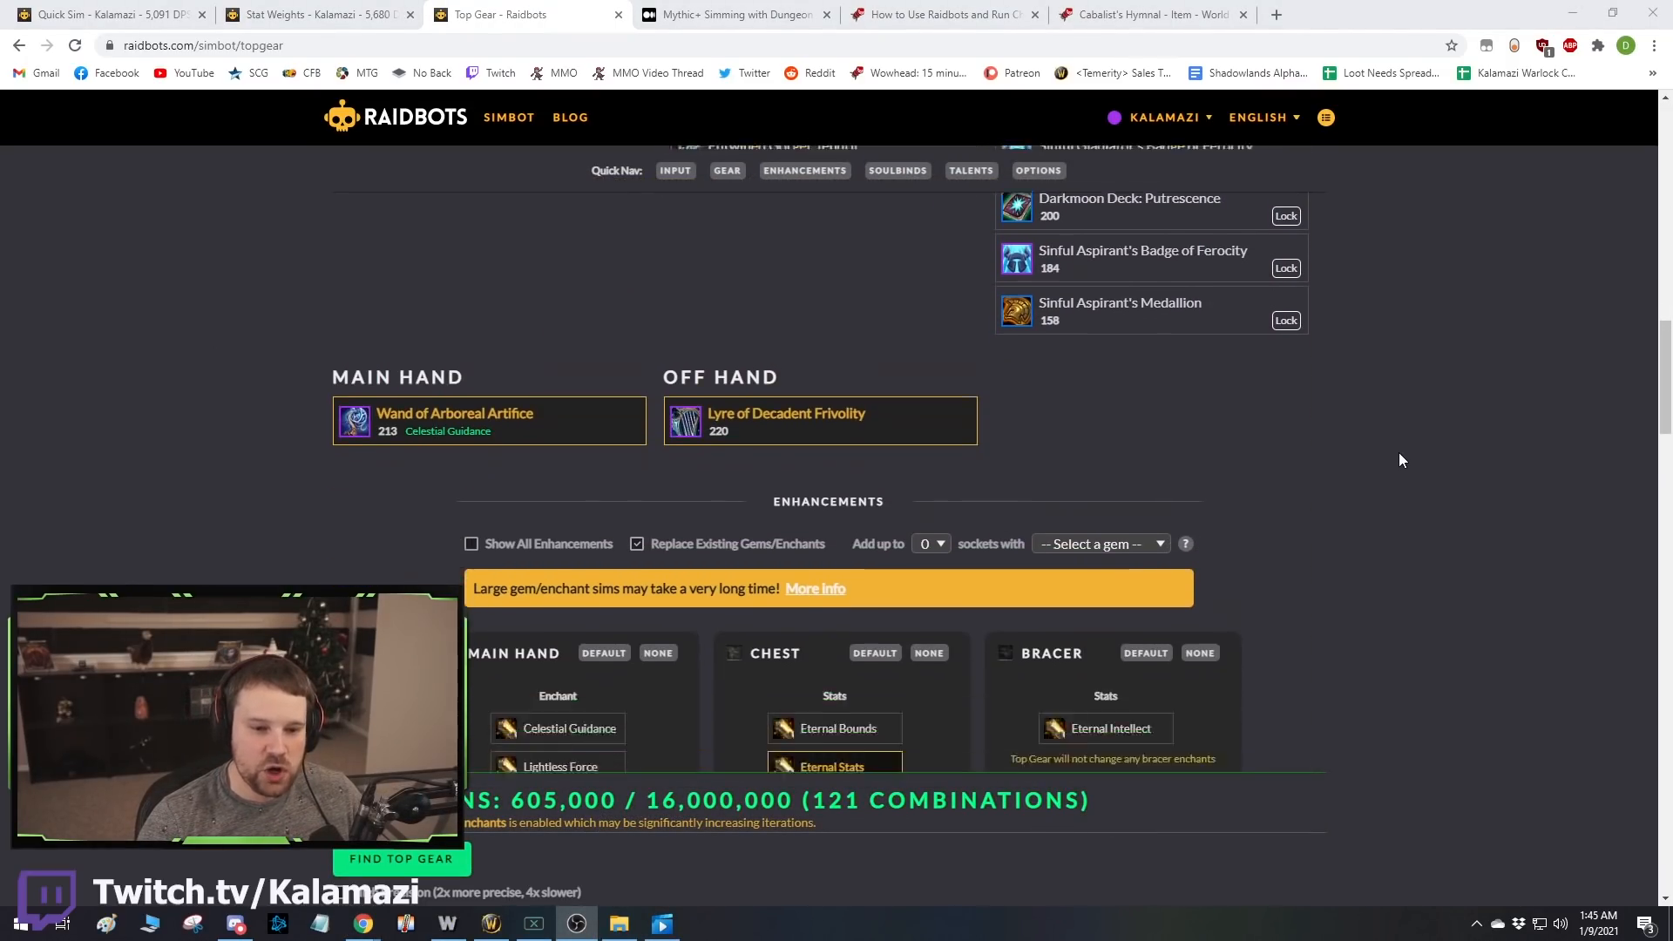
scroll(1386, 438, up, 7)
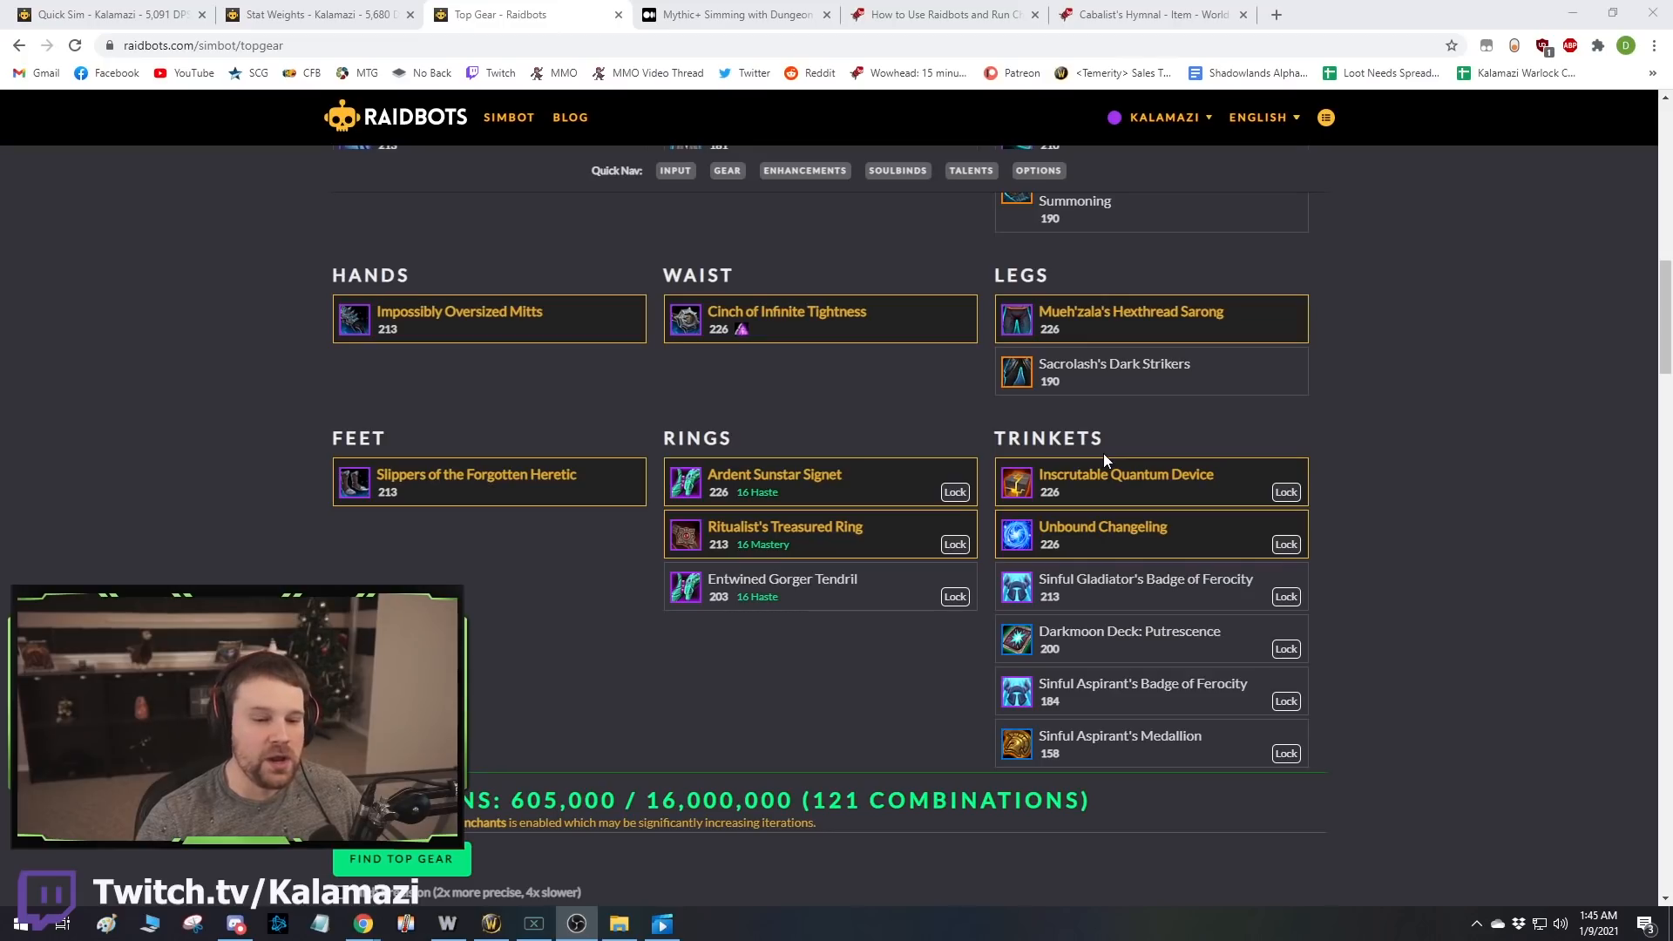
scroll(1103, 455, down, 6)
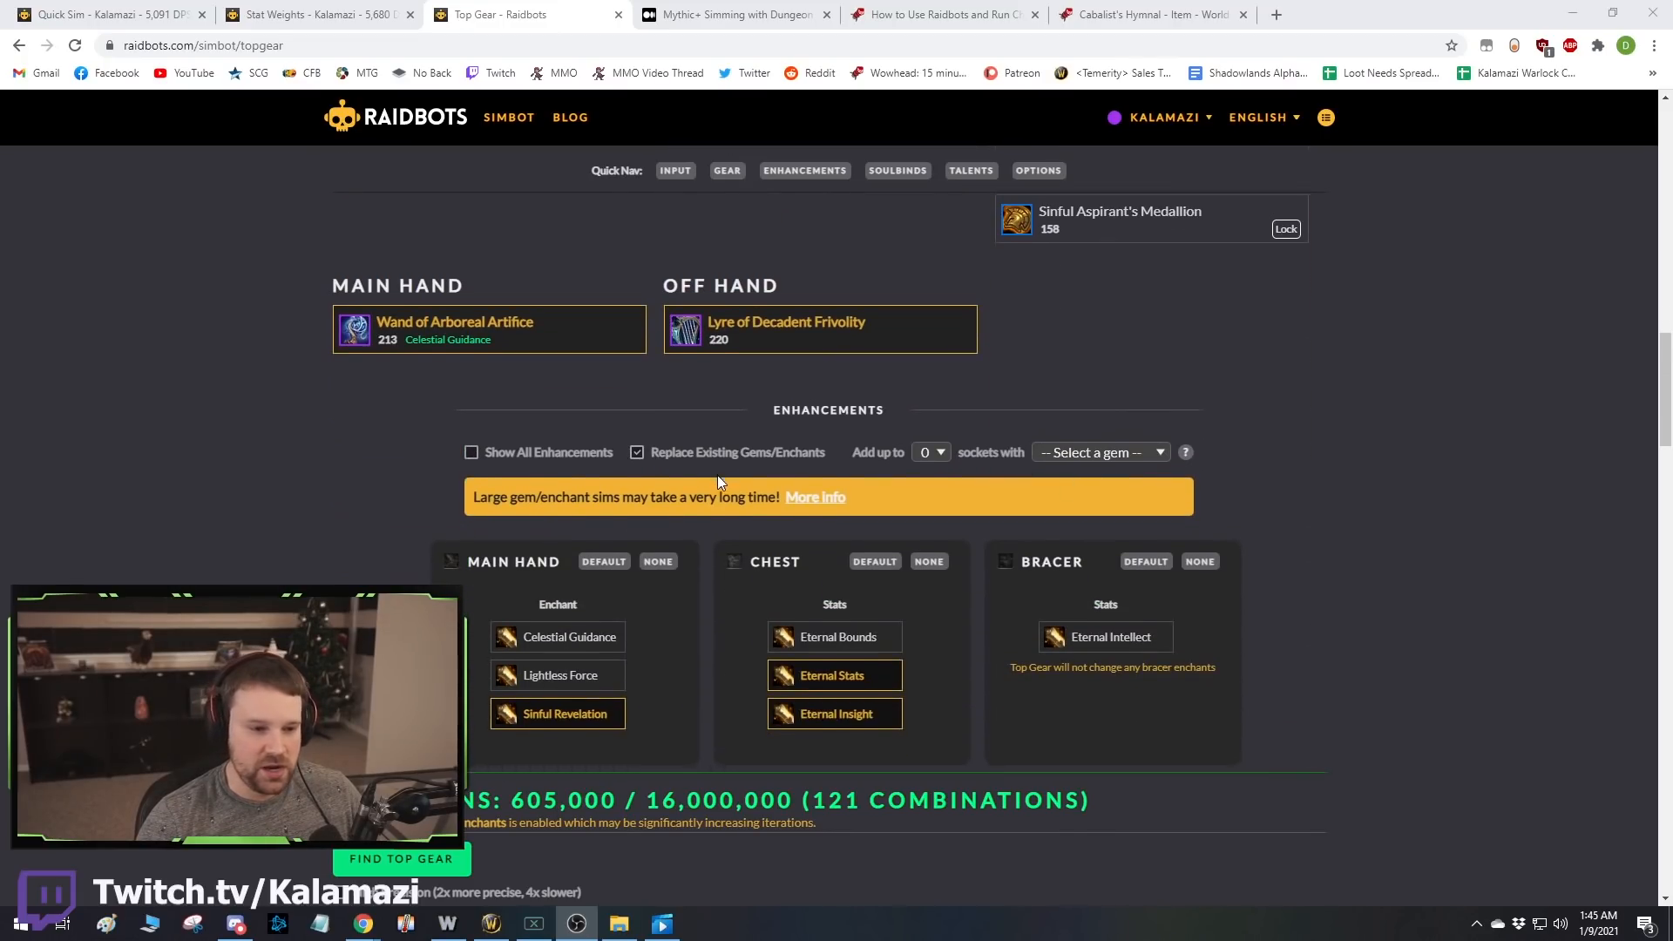
scroll(718, 474, down, 1)
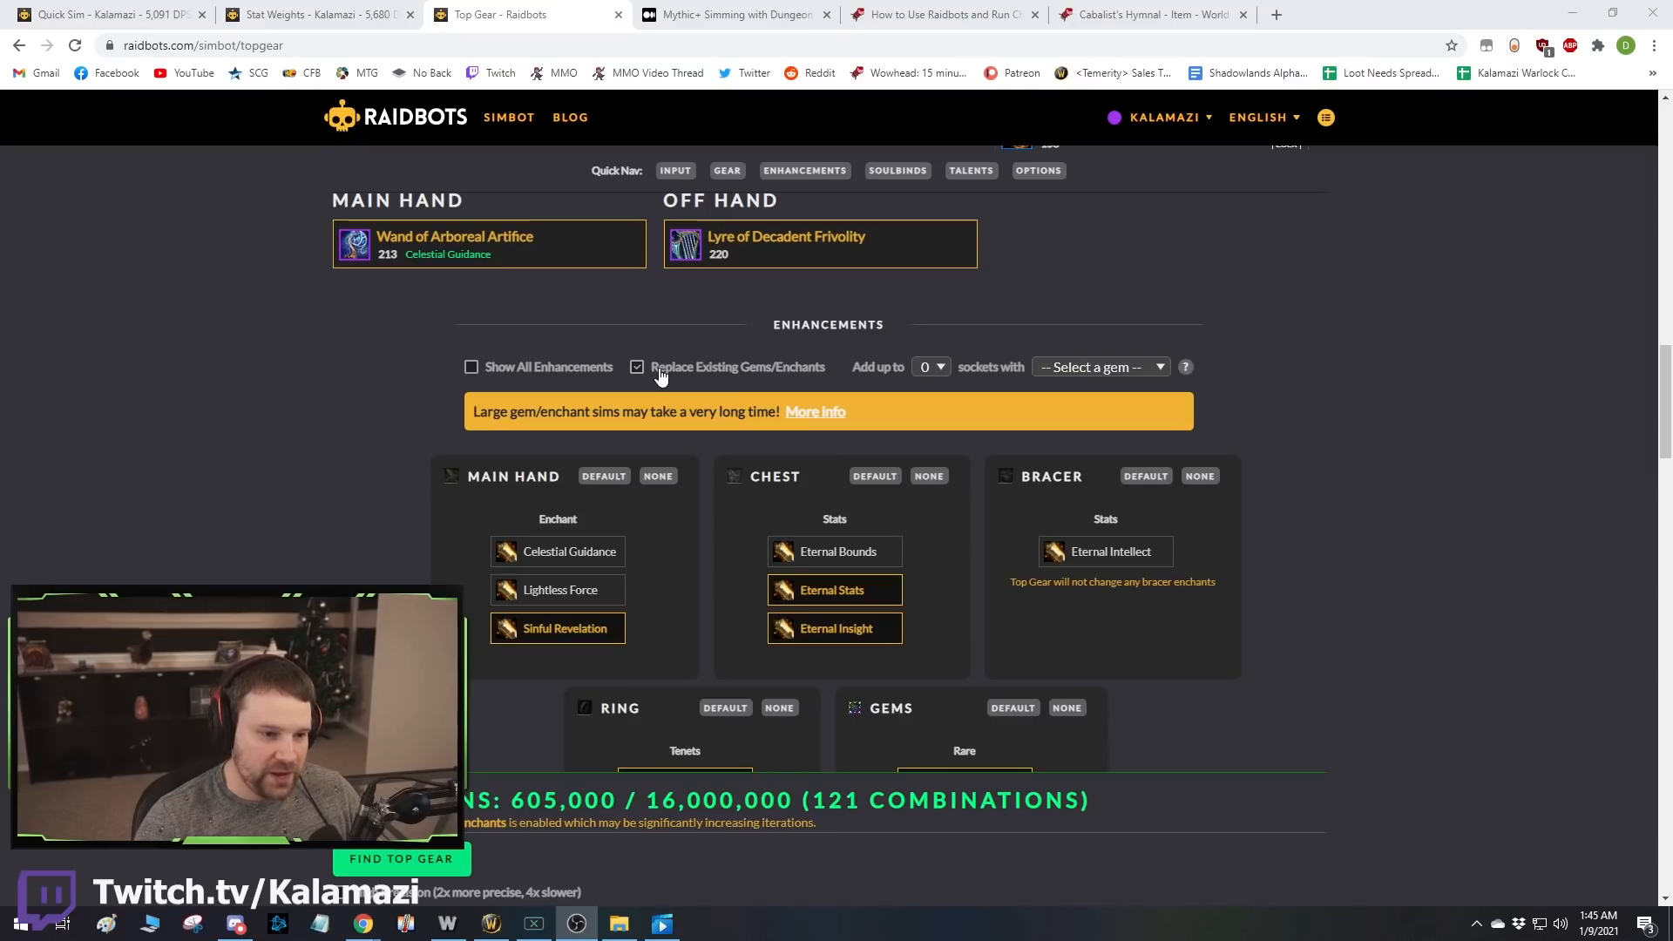
scroll(1133, 360, down, 1)
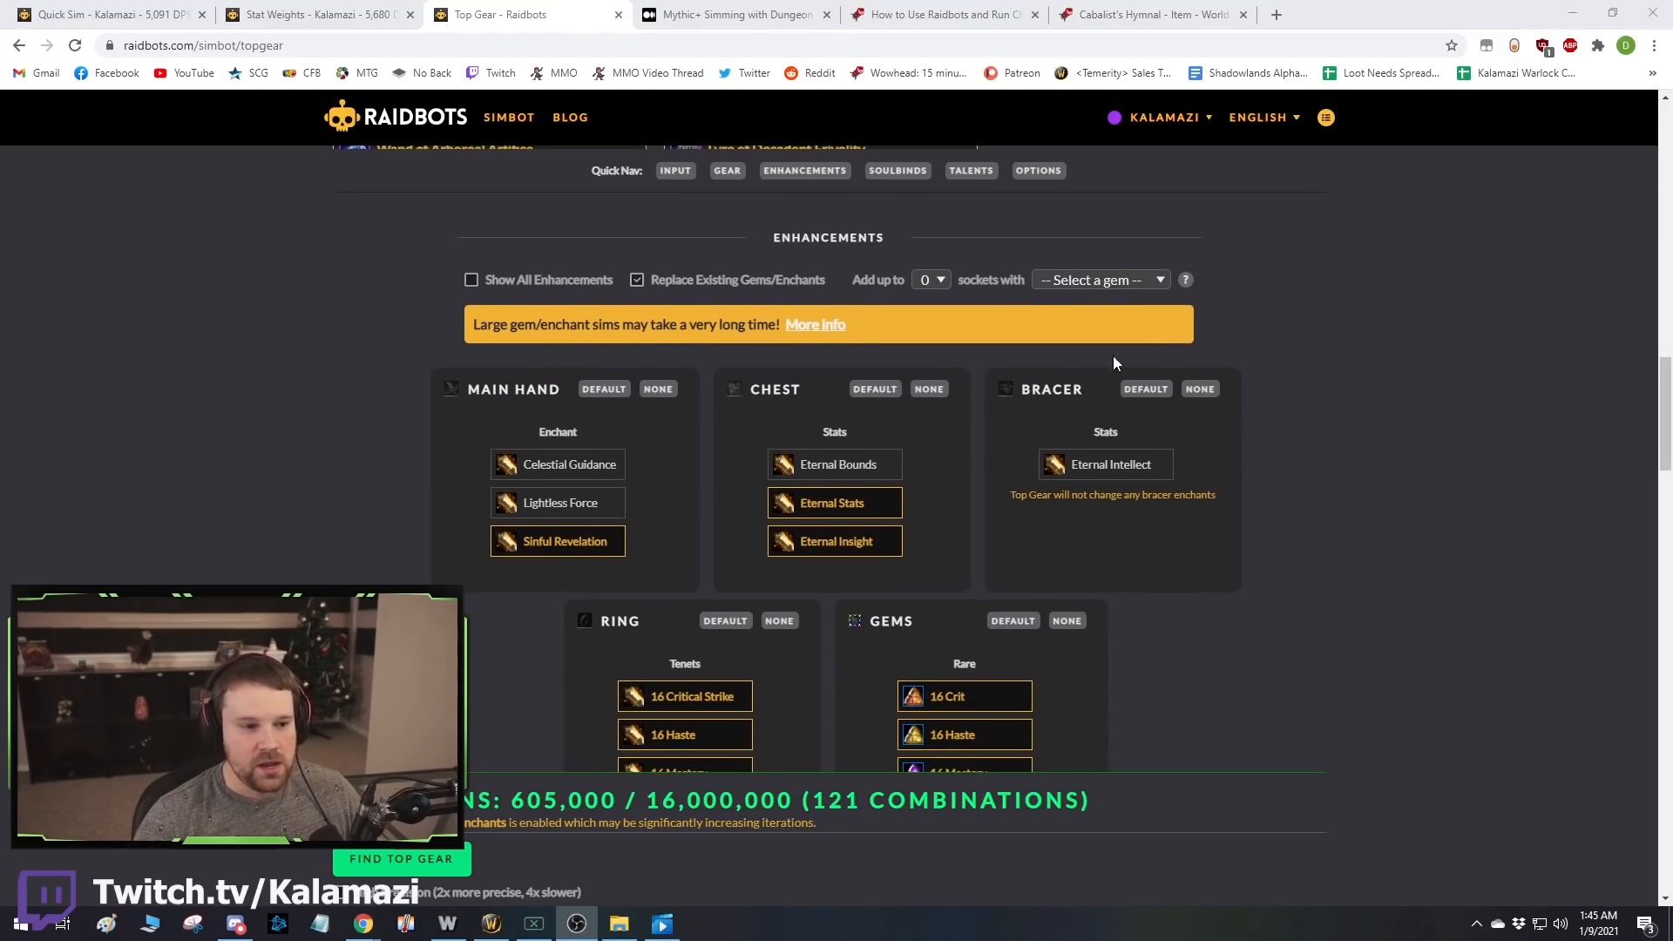
scroll(970, 376, down, 2)
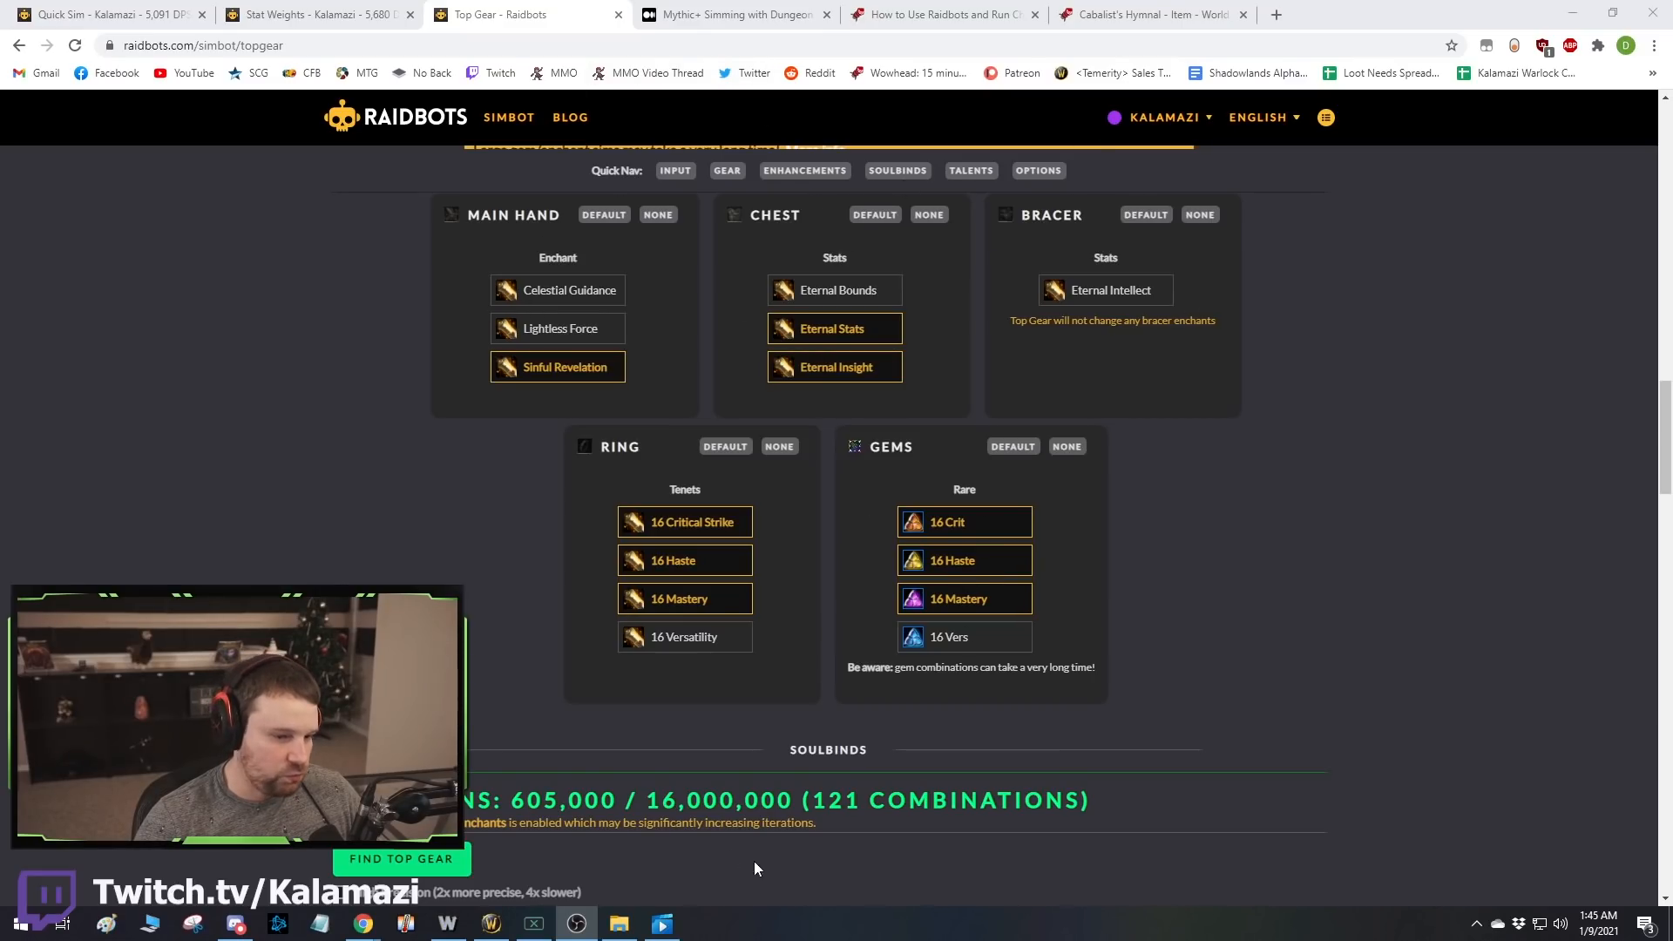
Exclude the 16 Critical Strike ring enchant and the 16 Crit gem from the compared enhancements, and check the gear against the remaining options.
click(684, 522)
click(924, 522)
scroll(864, 595, up, 10)
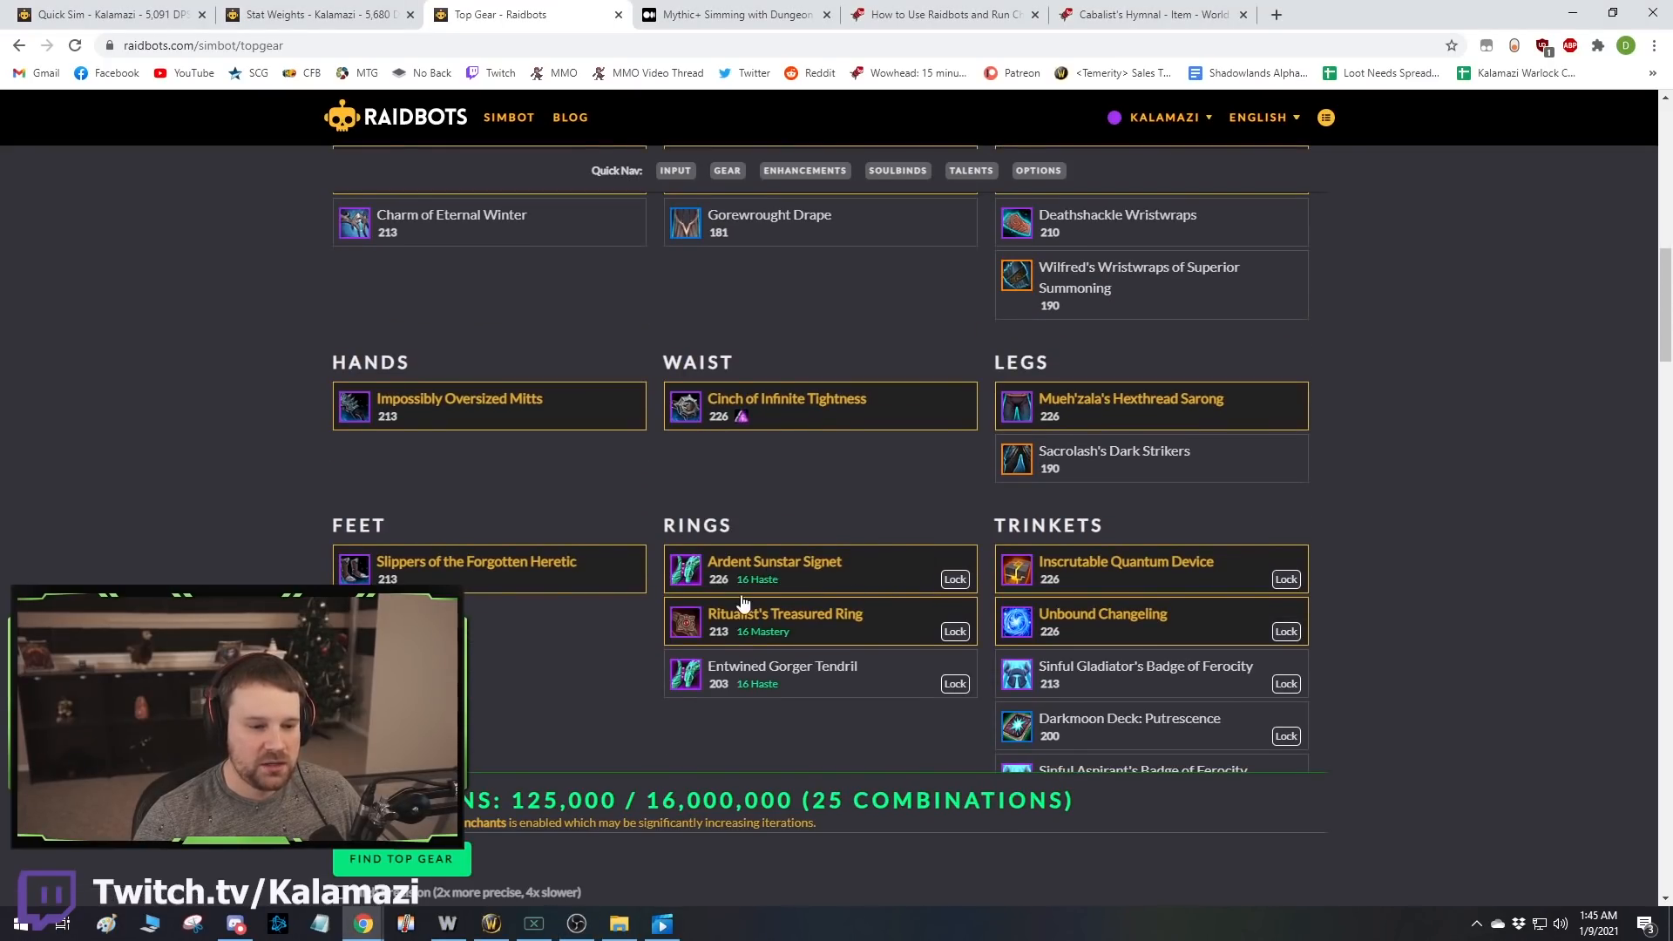
scroll(797, 697, up, 2)
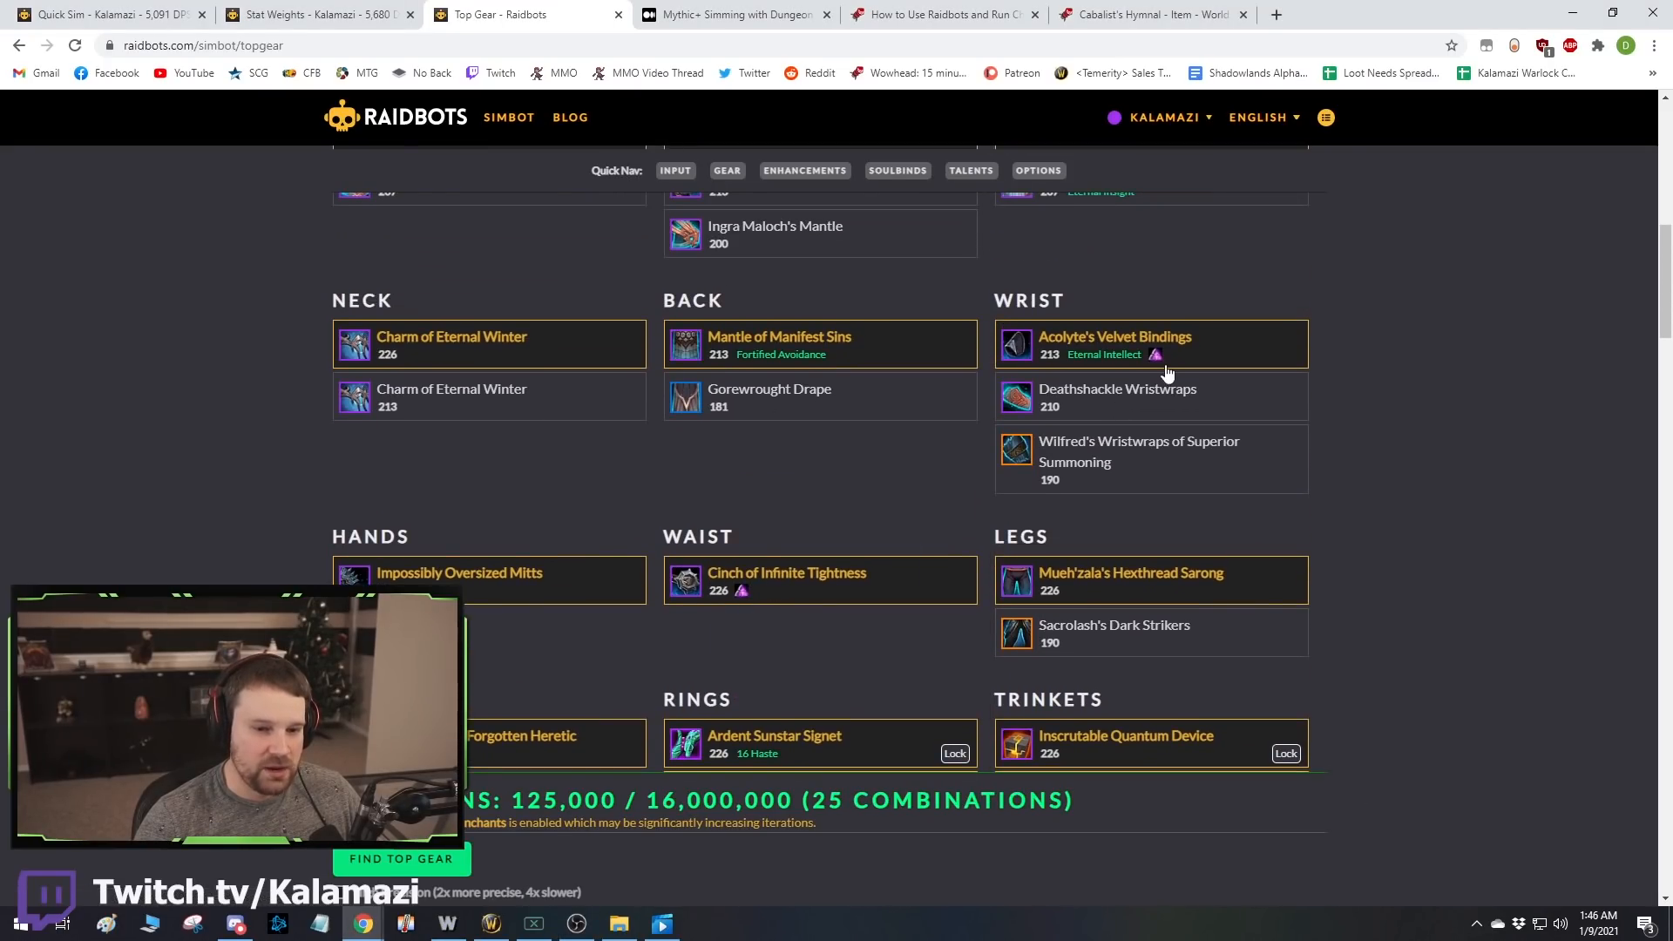
scroll(859, 500, down, 10)
scroll(843, 511, down, 4)
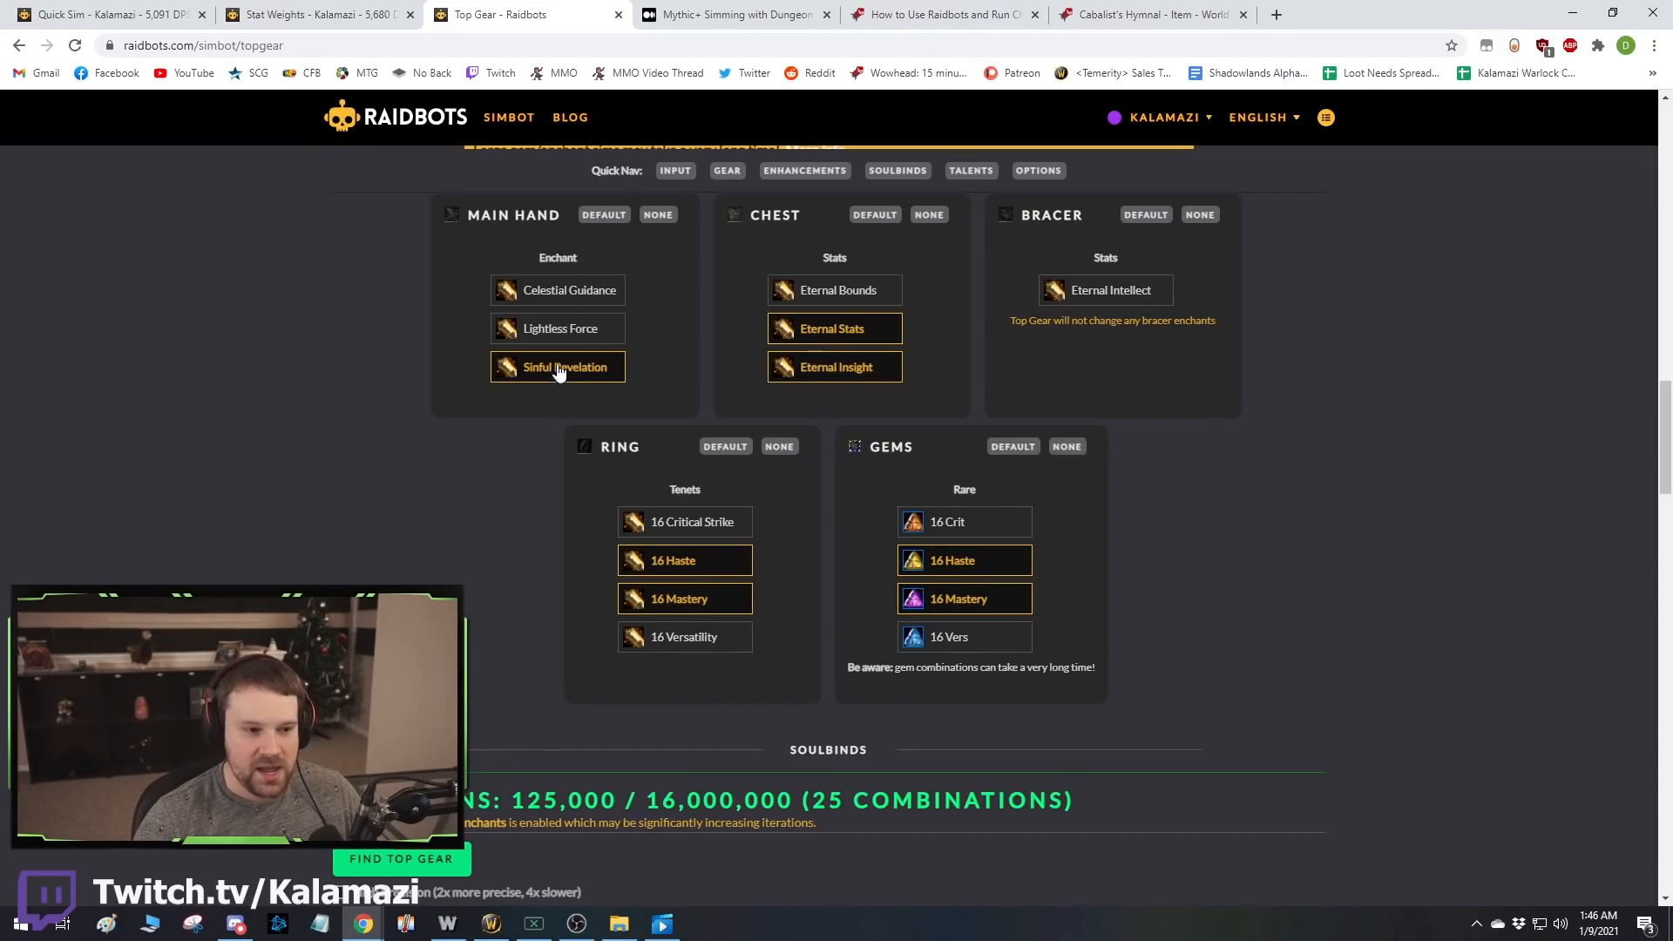
scroll(559, 371, up, 3)
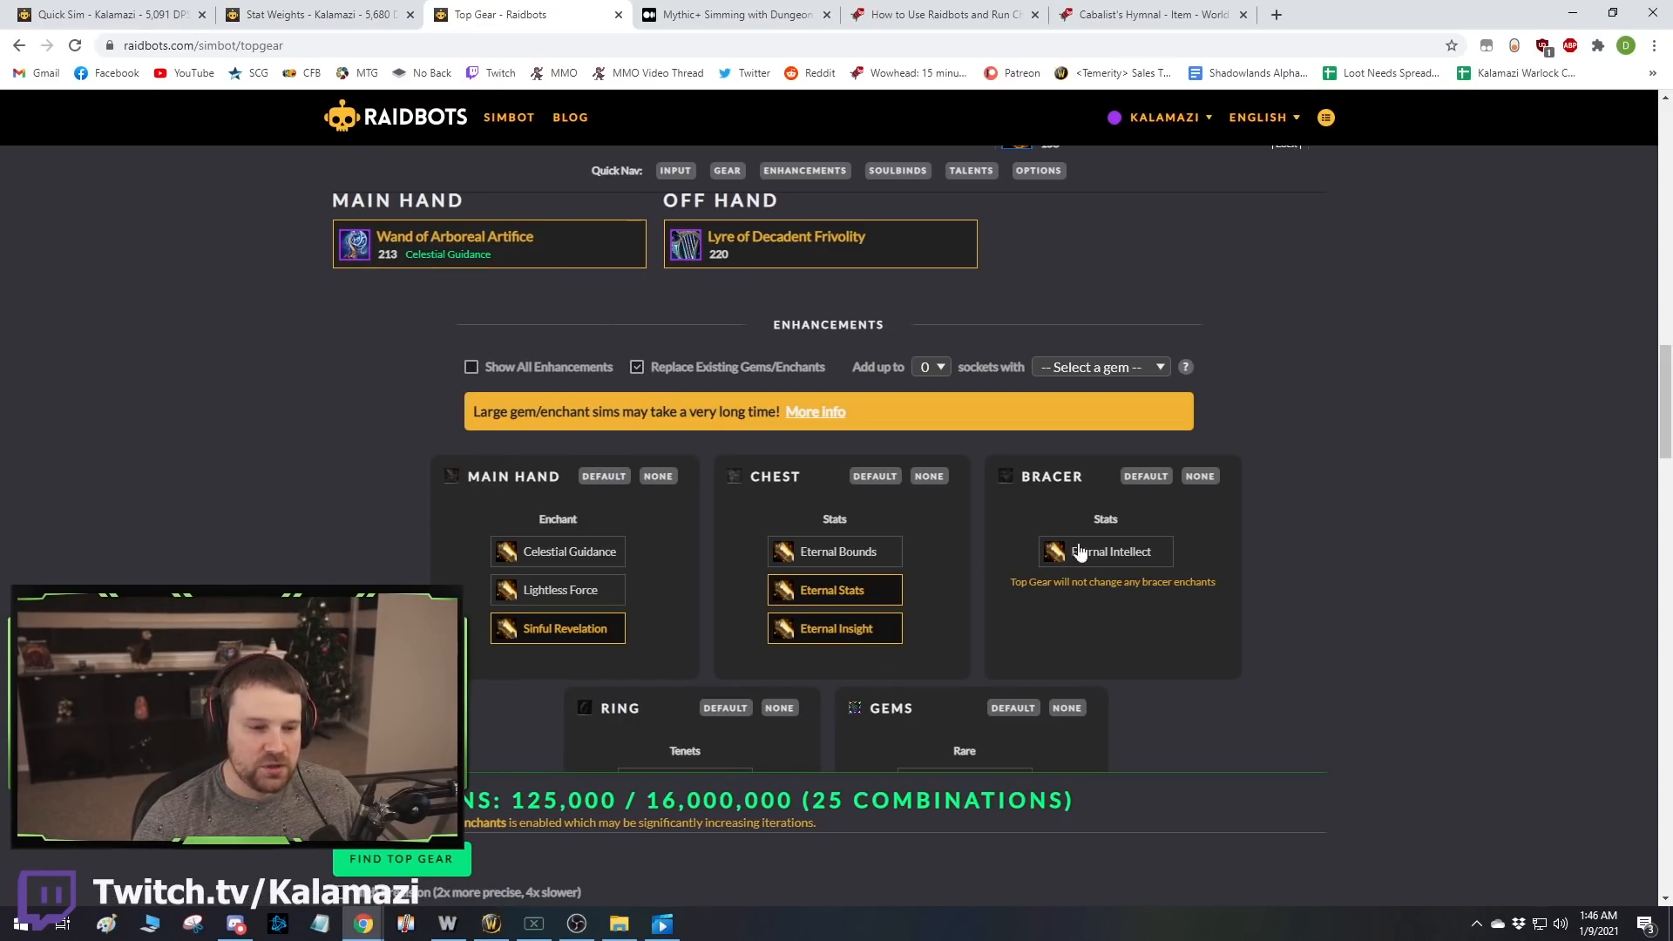
scroll(1133, 558, down, 6)
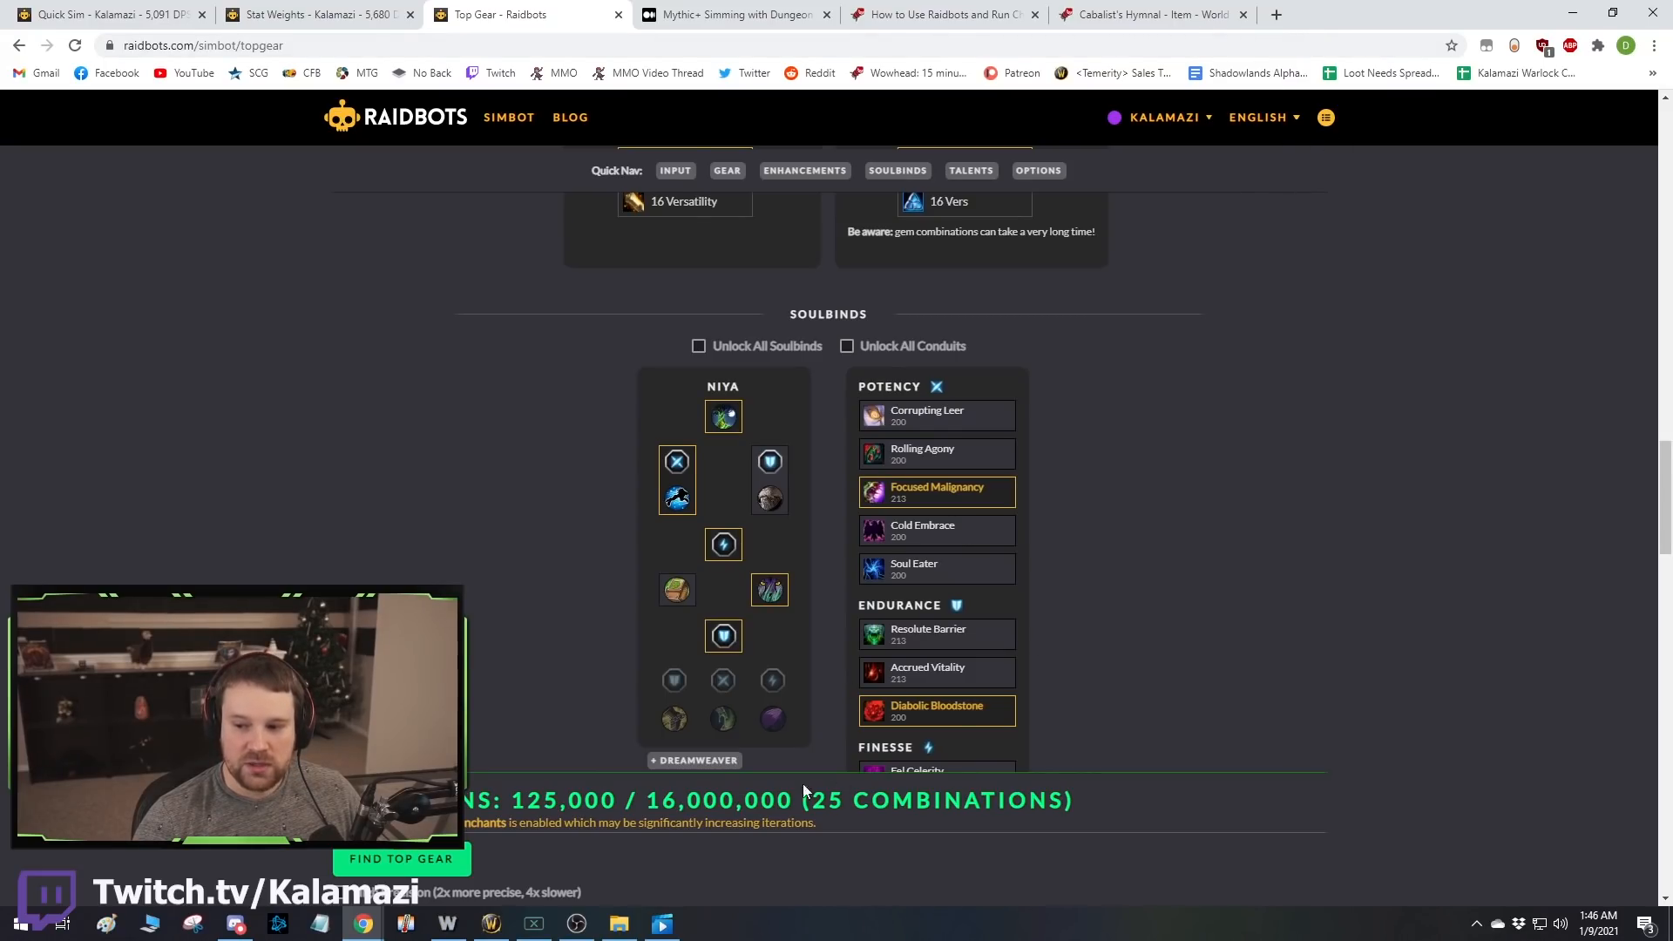
Temporarily include the 16 Crit gem and 16 Critical Strike ring enchant to compare the iteration count, and exclude both again.
double_click(1300, 19)
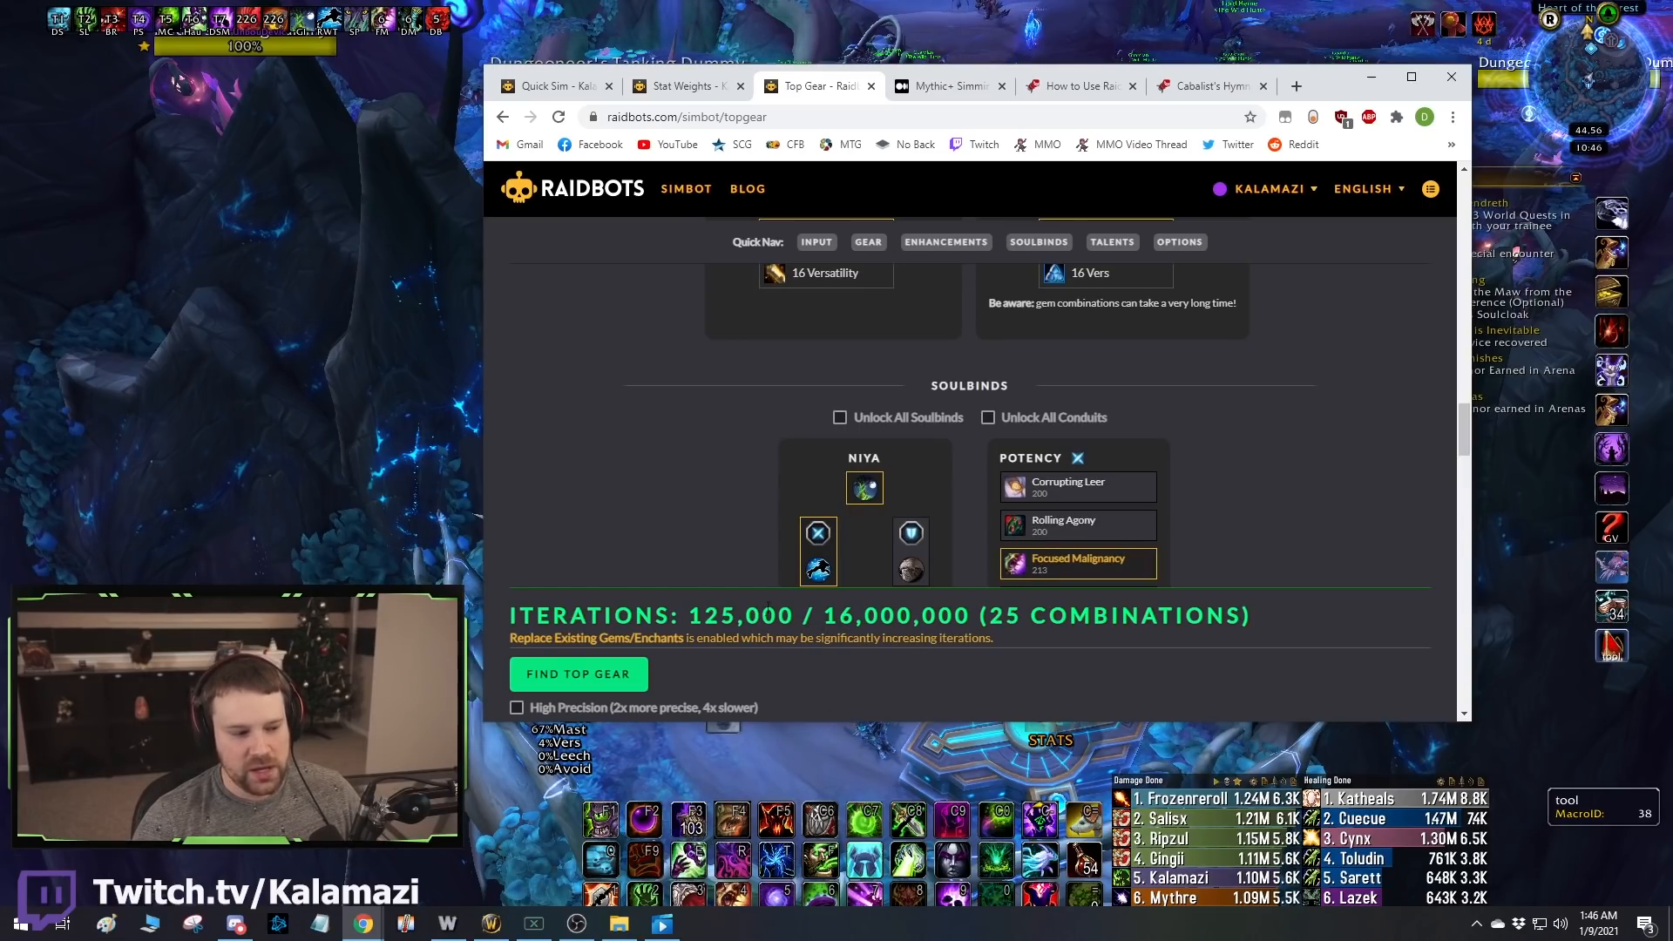
scroll(1153, 439, up, 3)
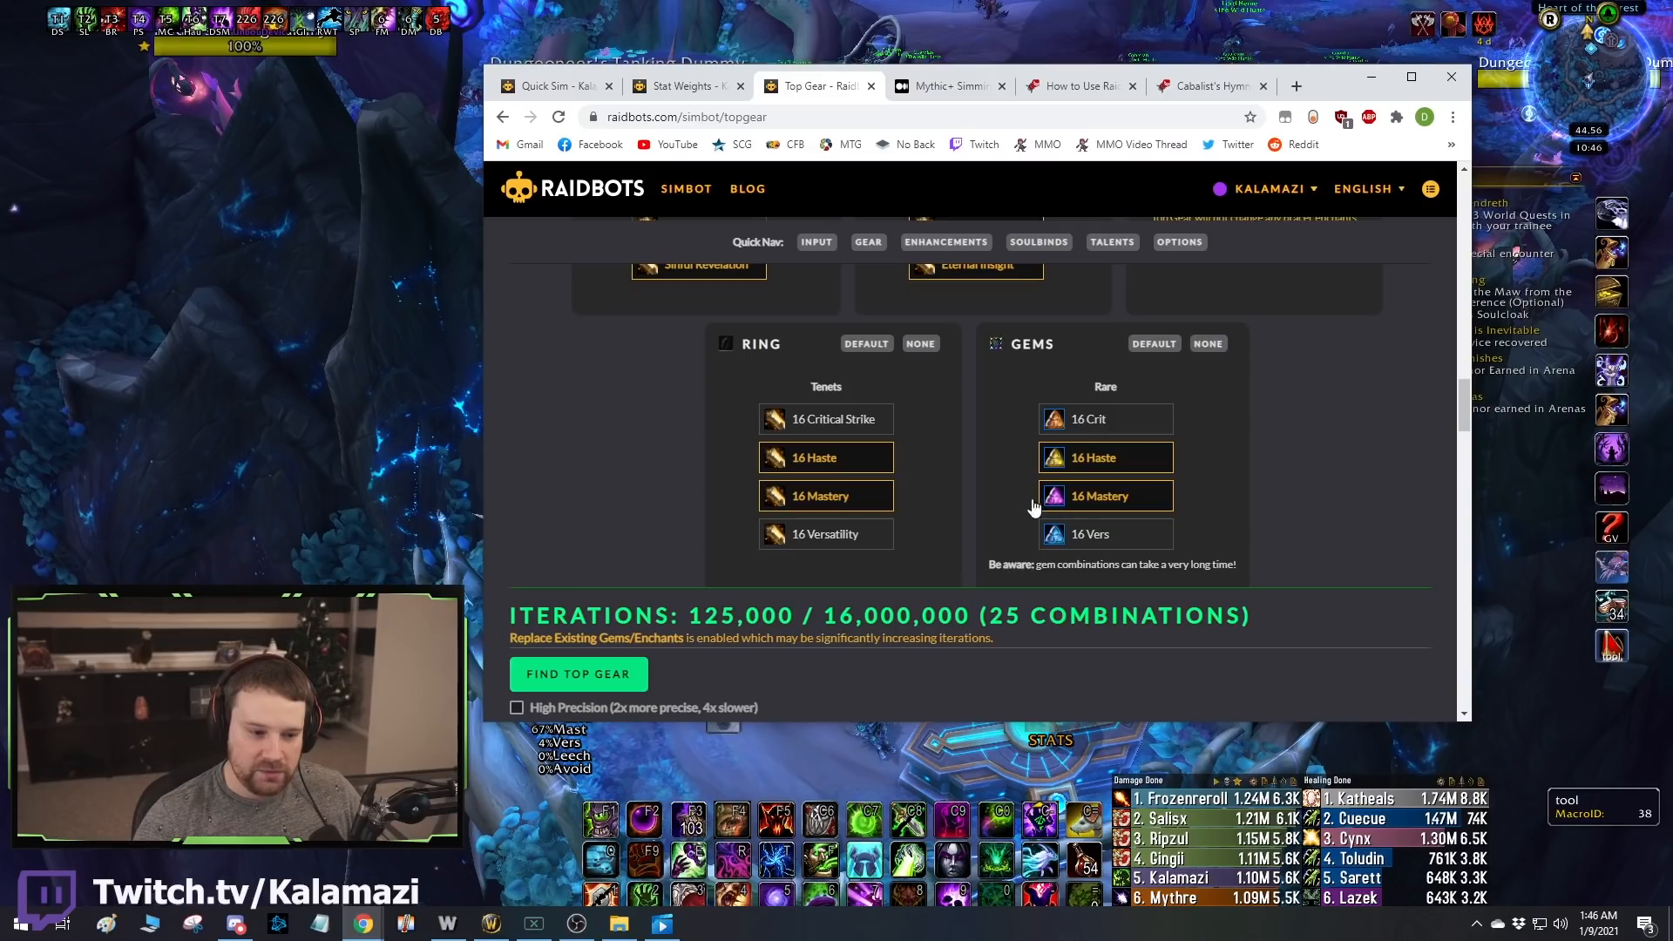
click(1065, 421)
click(857, 421)
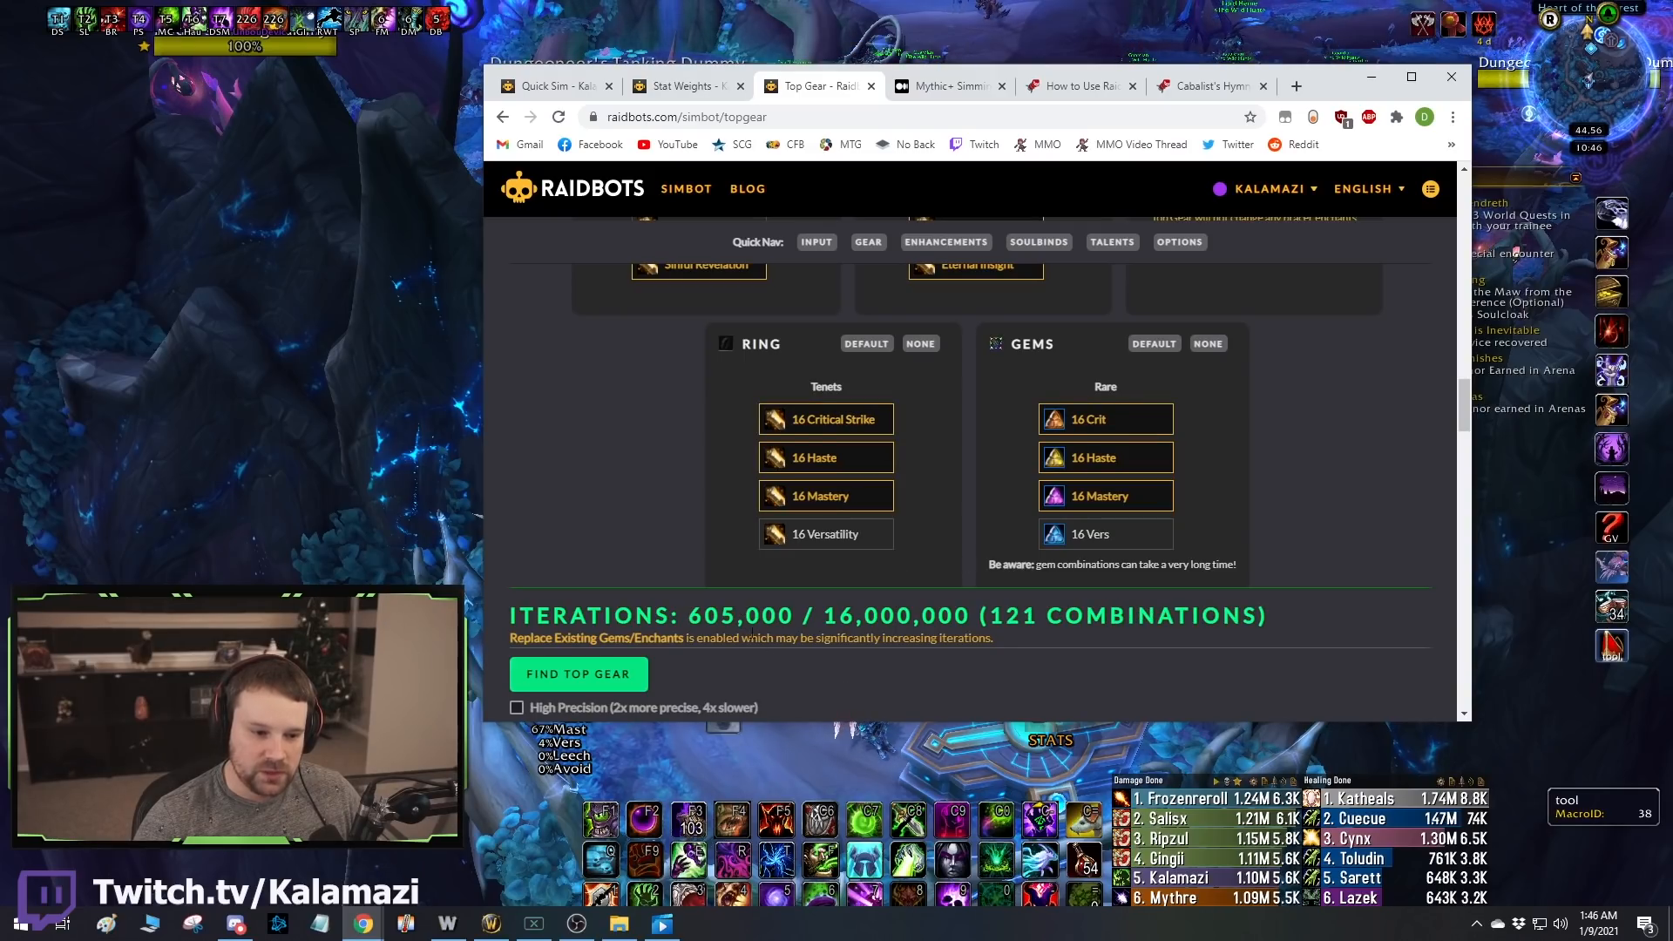
click(857, 421)
click(1080, 420)
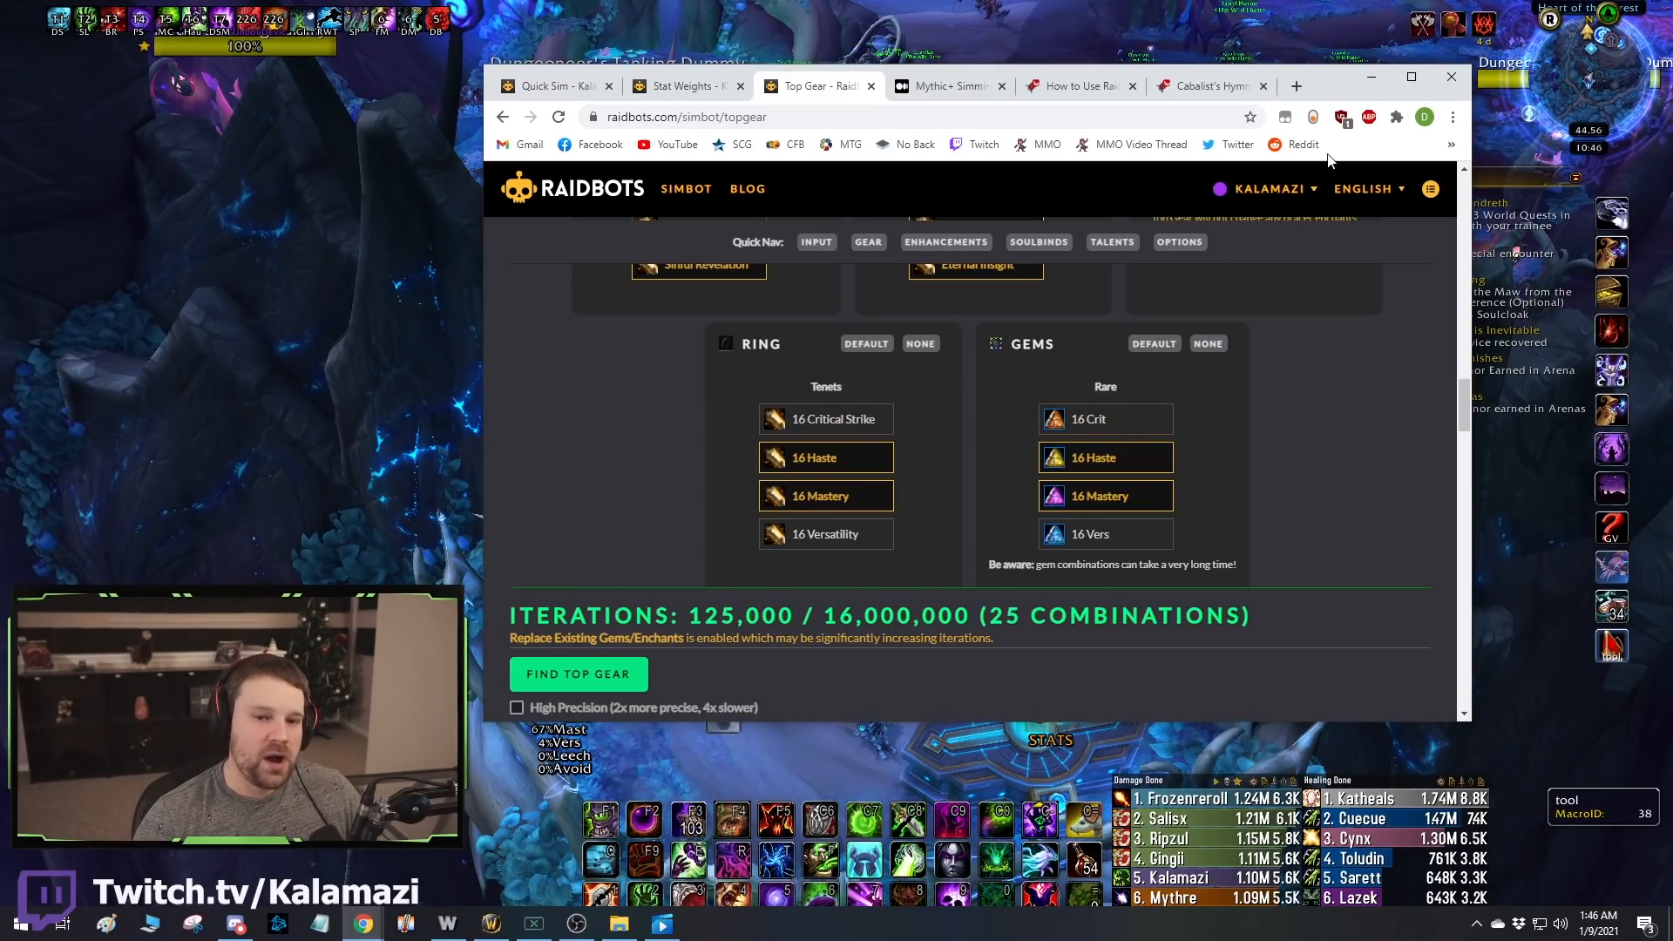
click(1412, 77)
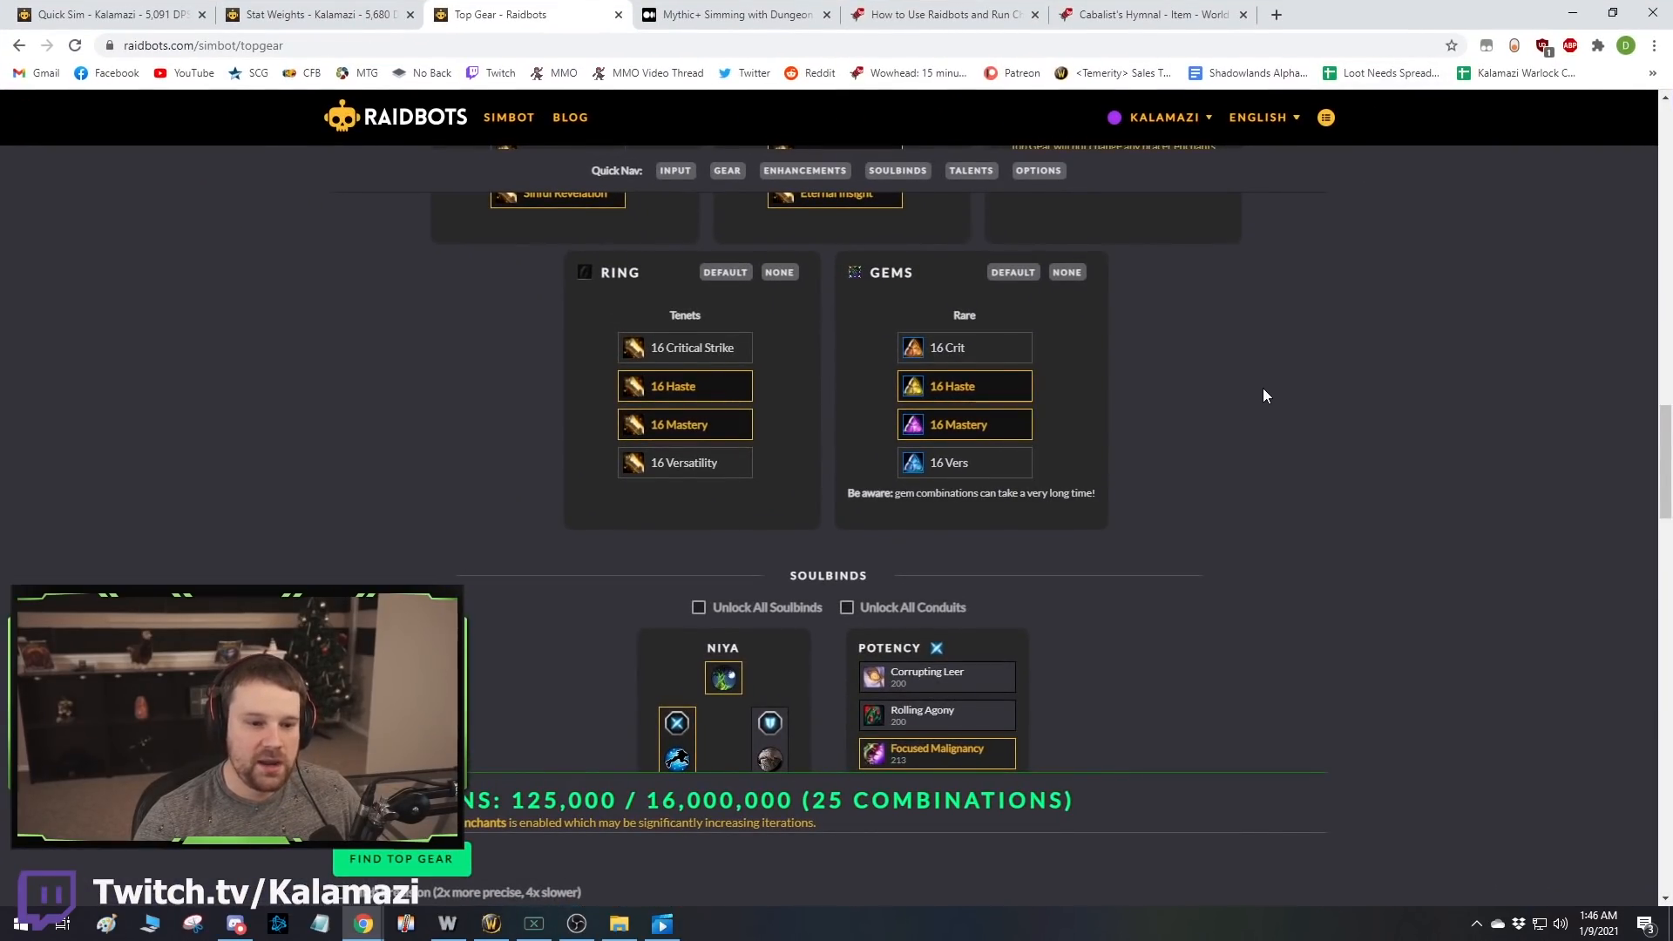
Check the talents, fight settings, consumables and raid buffs, and start the Top Gear simulation.
scroll(1262, 388, up, 2)
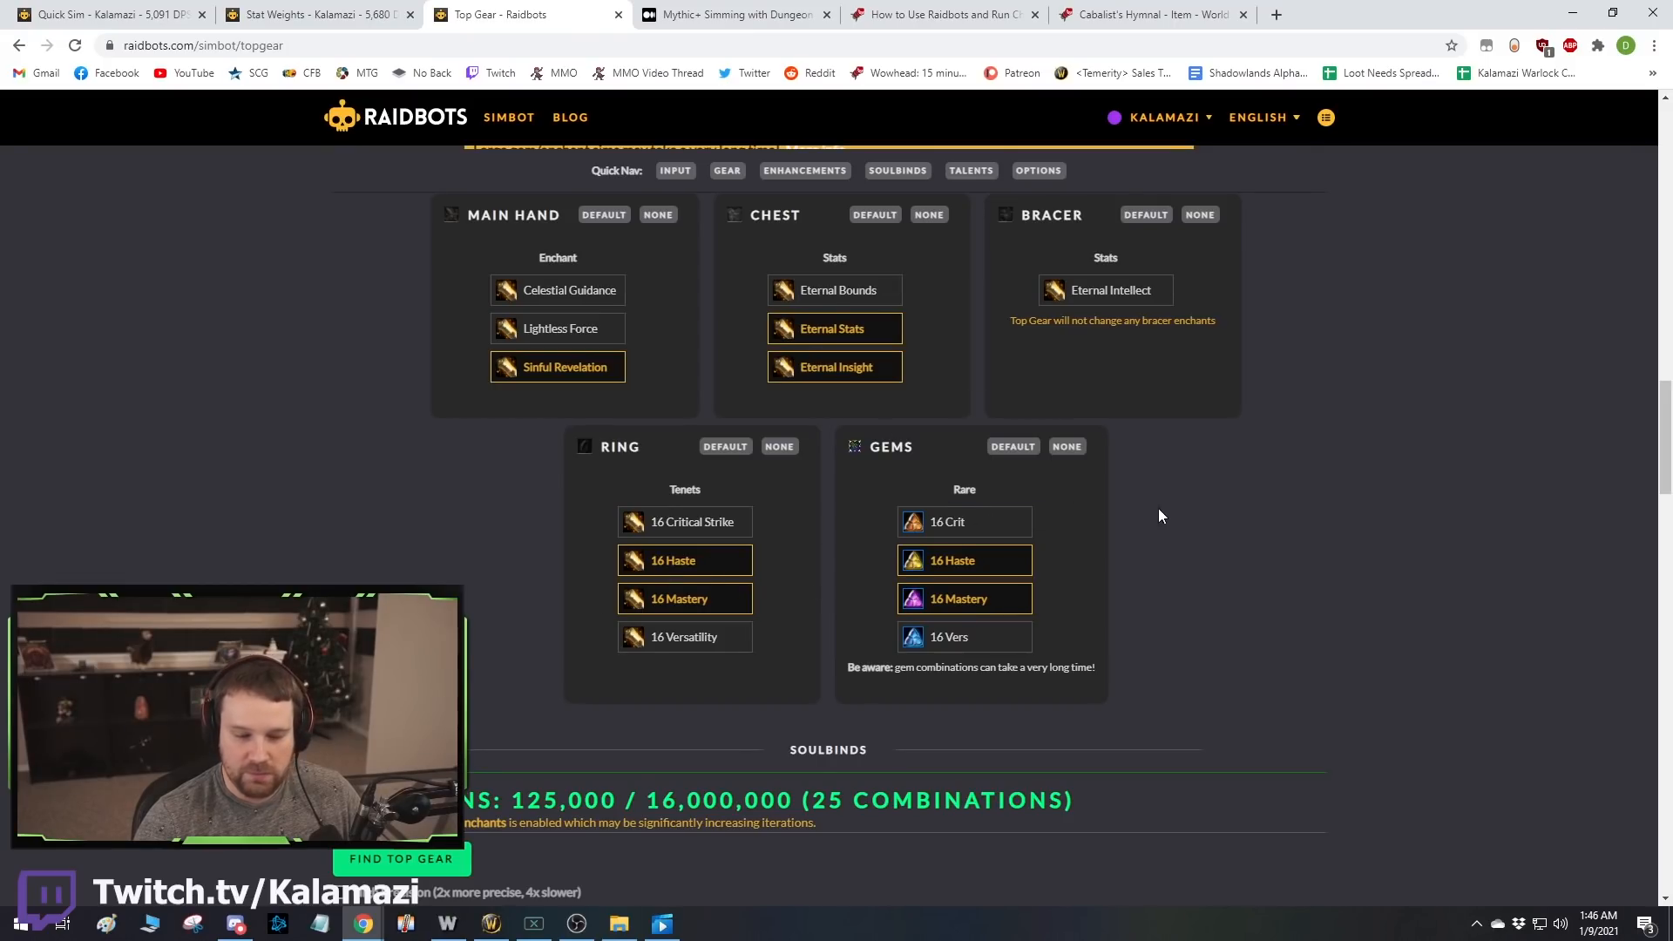
scroll(1194, 502, down, 10)
scroll(1238, 536, down, 5)
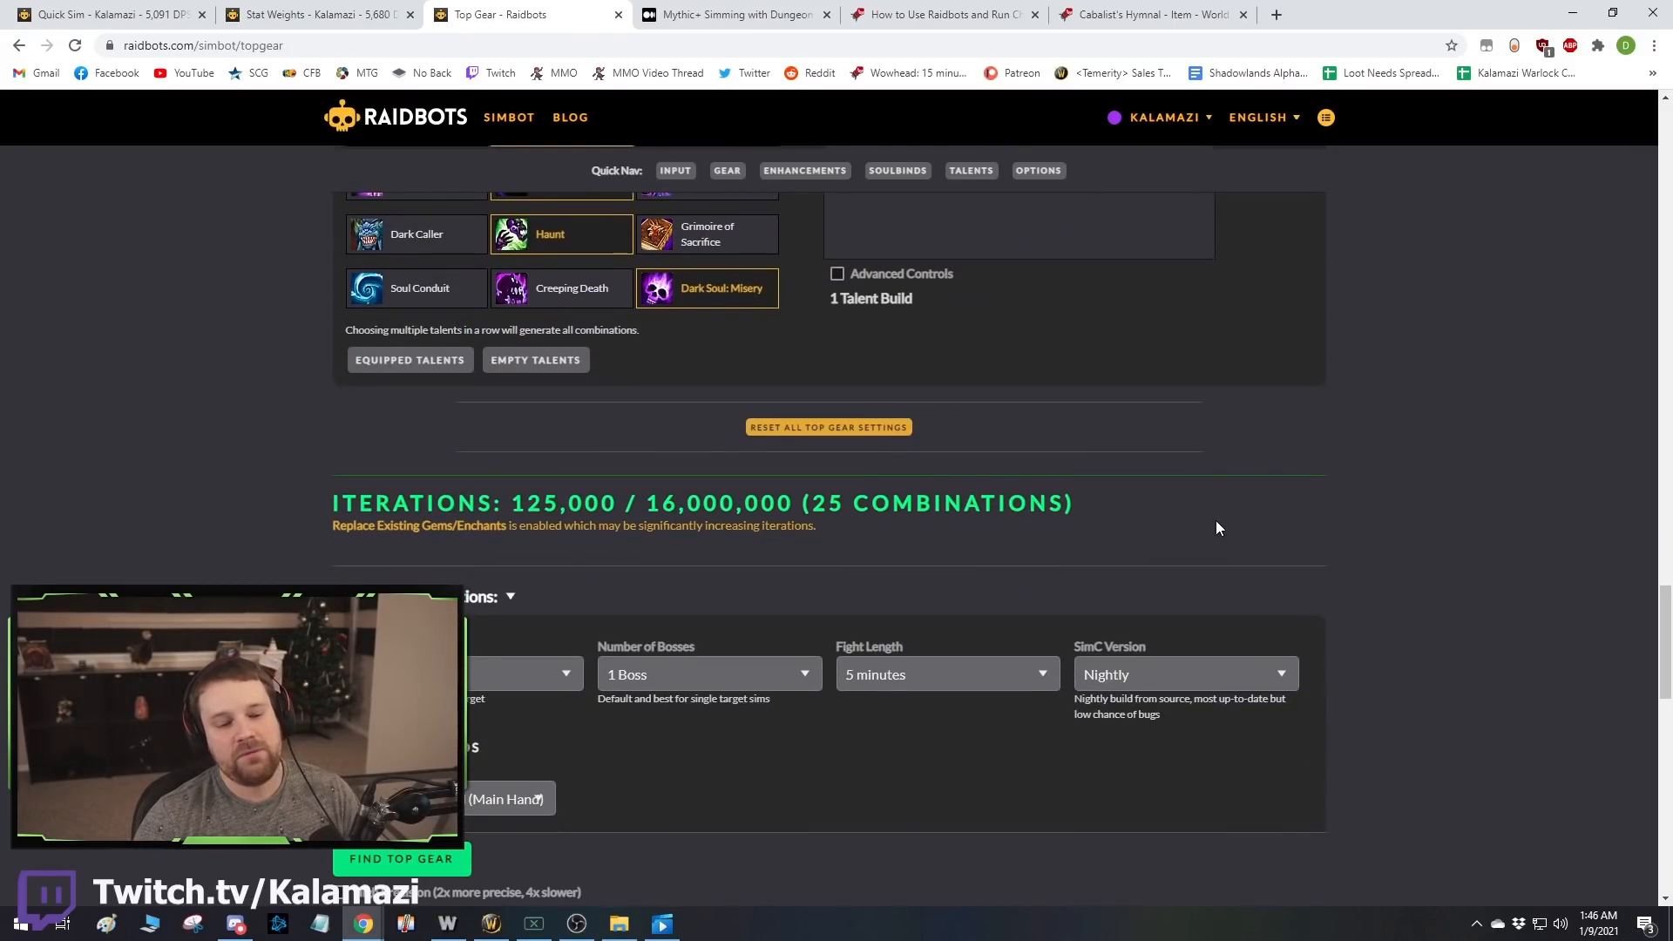
scroll(1133, 531, down, 2)
scroll(918, 615, down, 4)
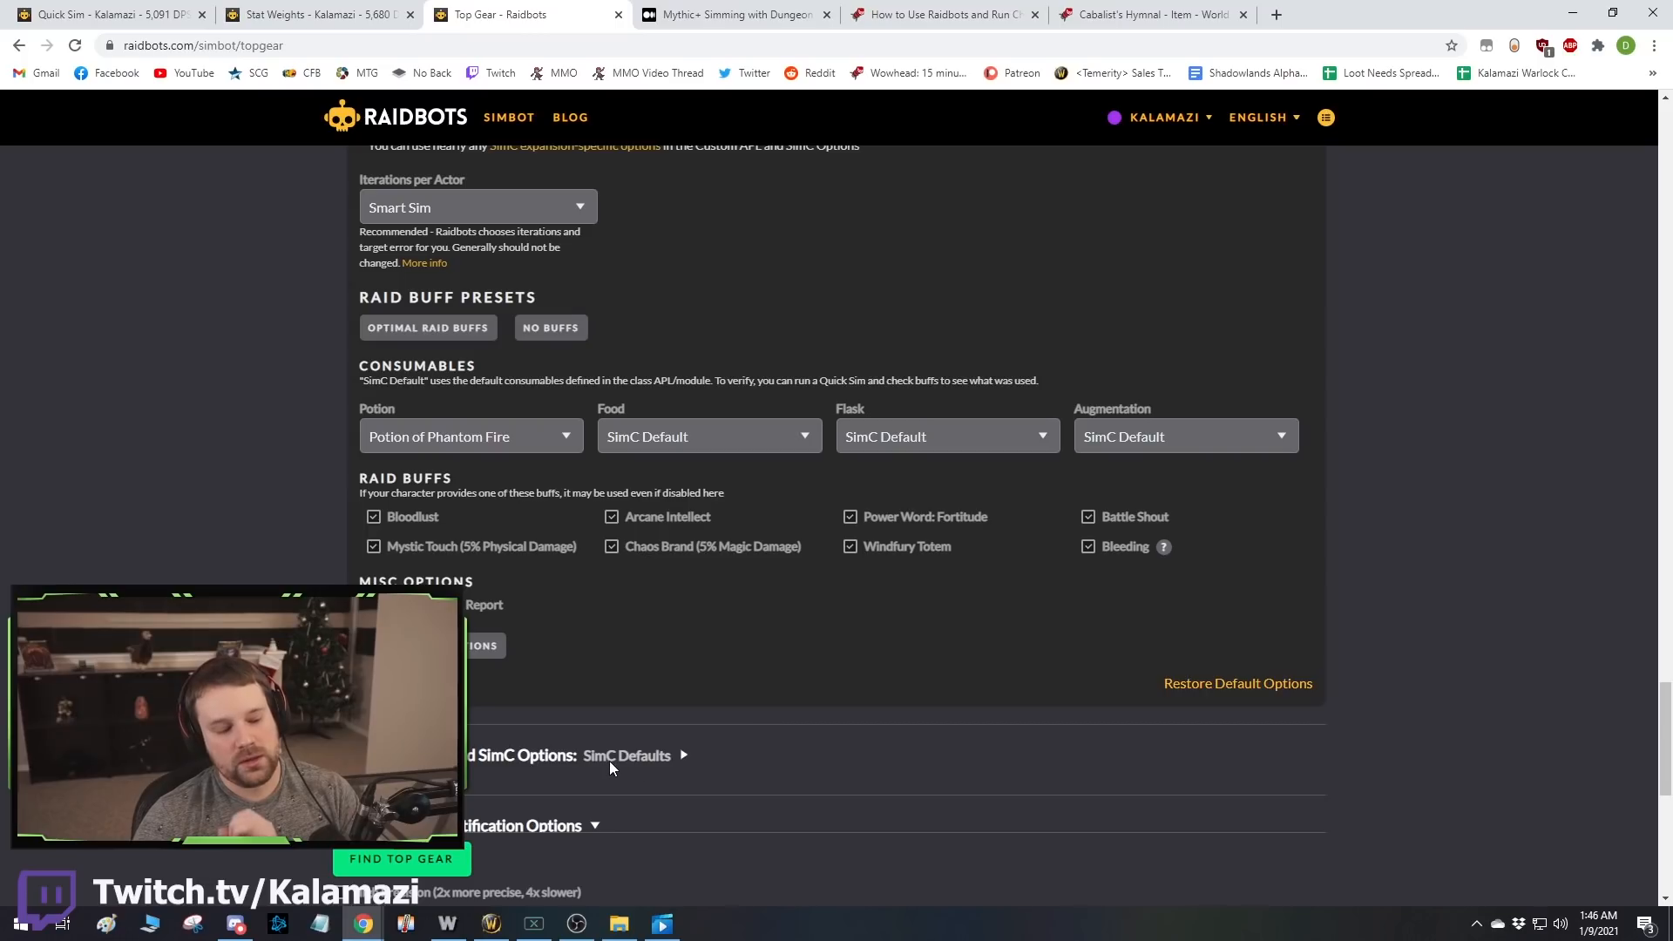
scroll(922, 762, down, 3)
click(462, 746)
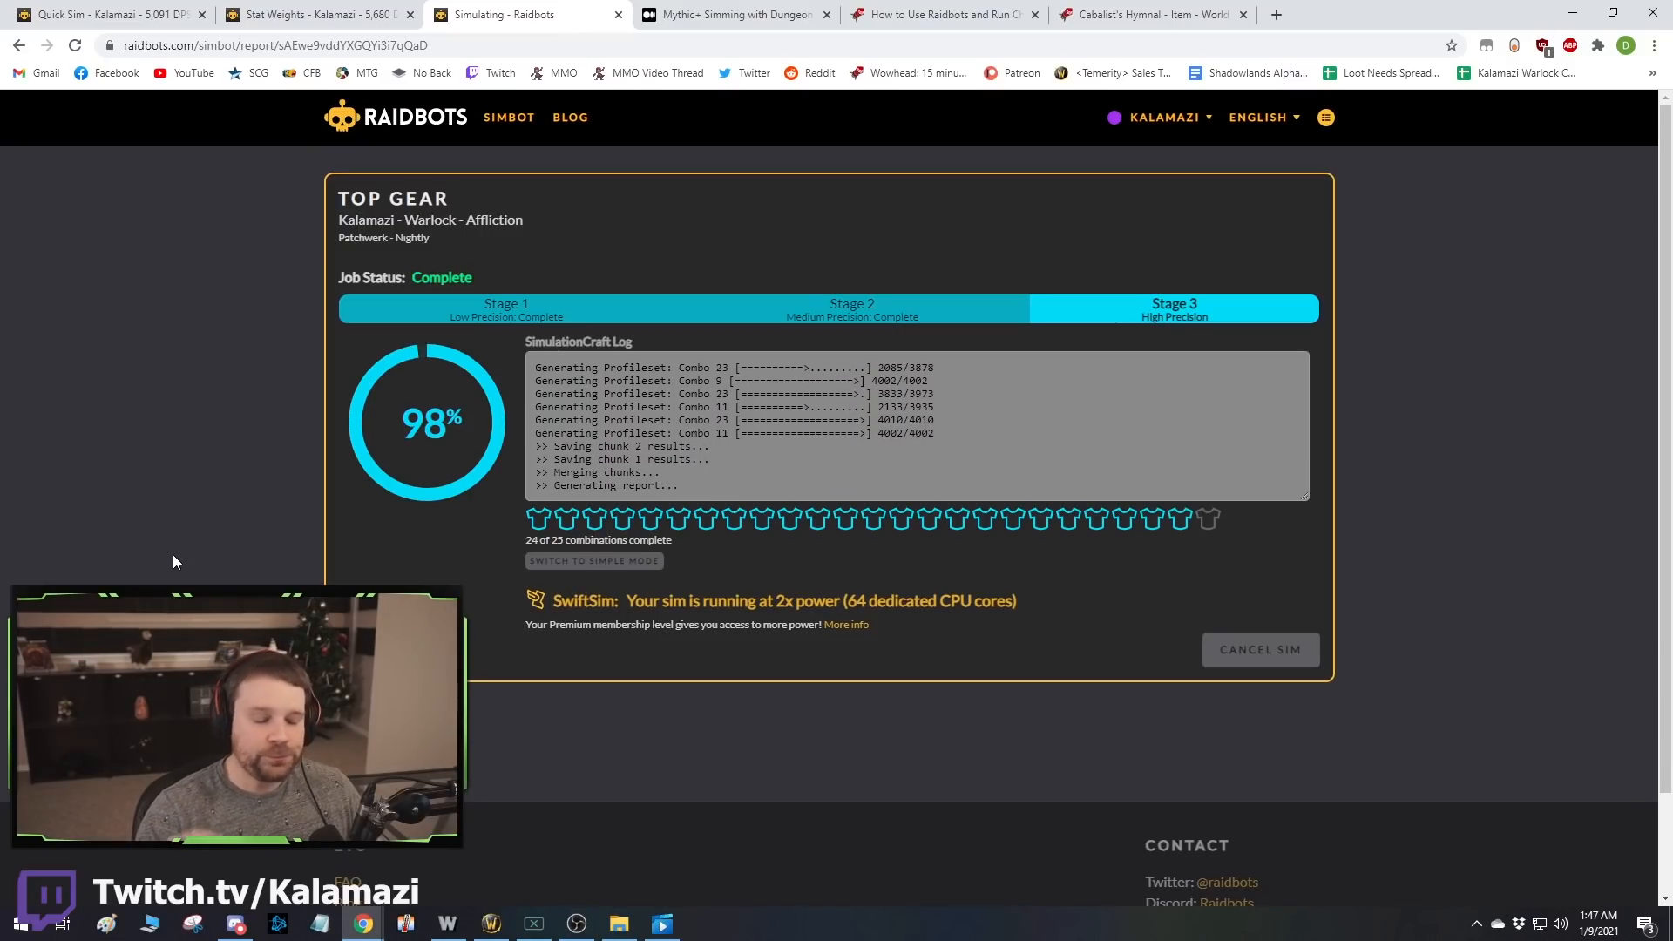
Examine the best gear set in the finished Top Gear report, including the wand's enchant.
scroll(580, 361, down, 6)
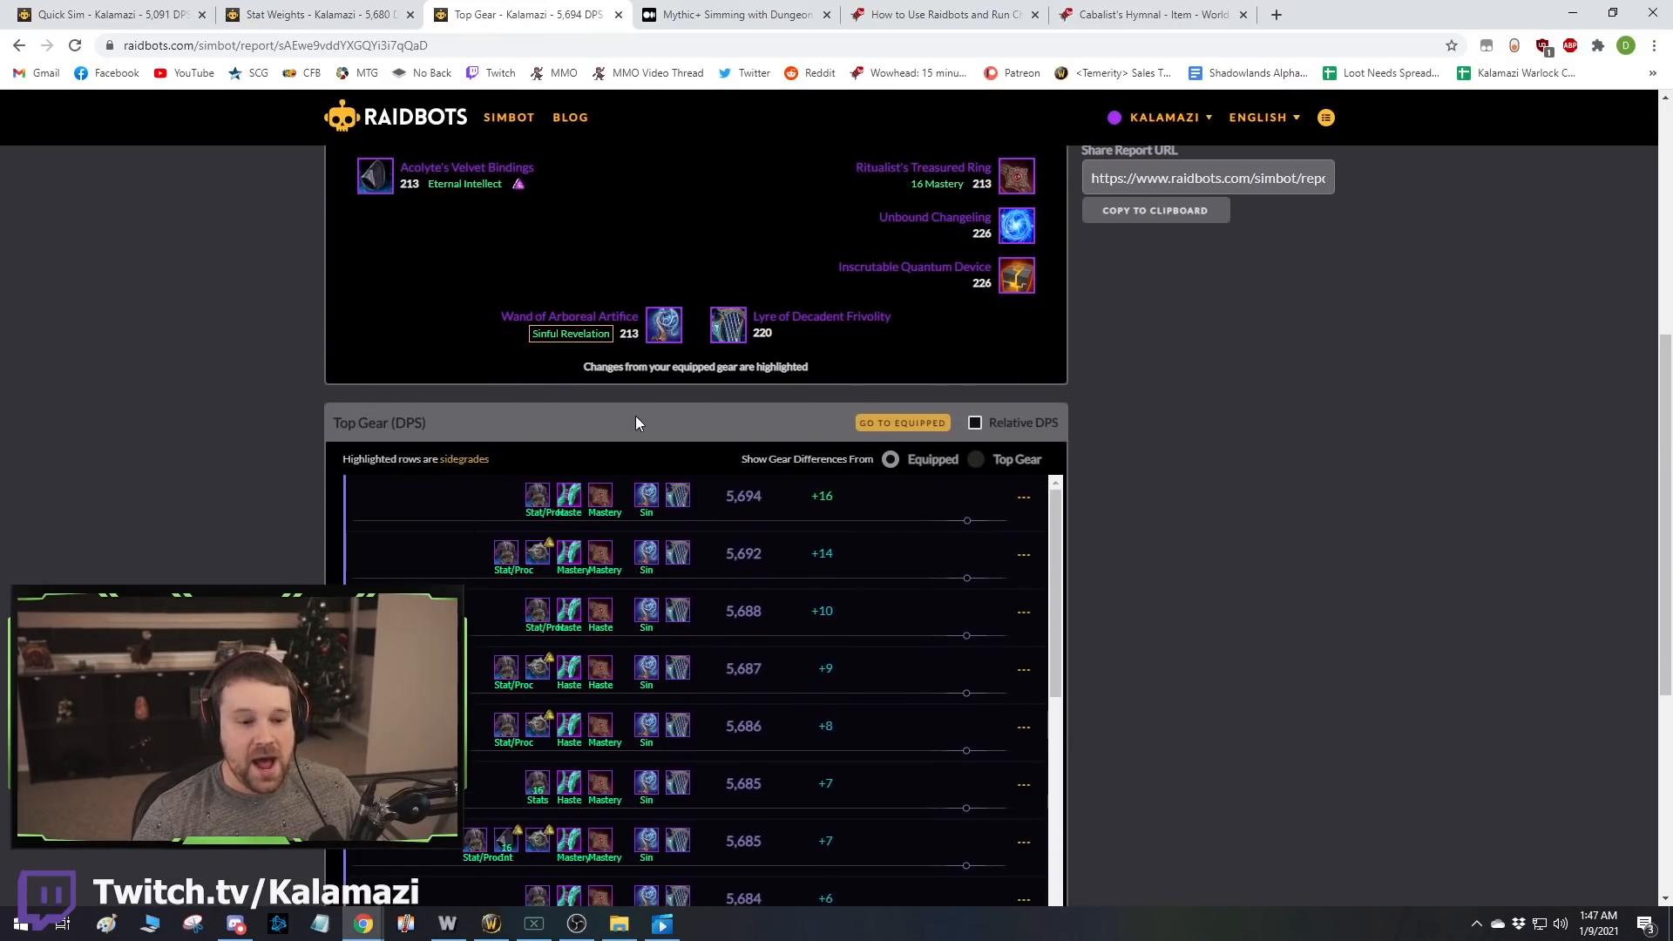
mouse_move(659, 327)
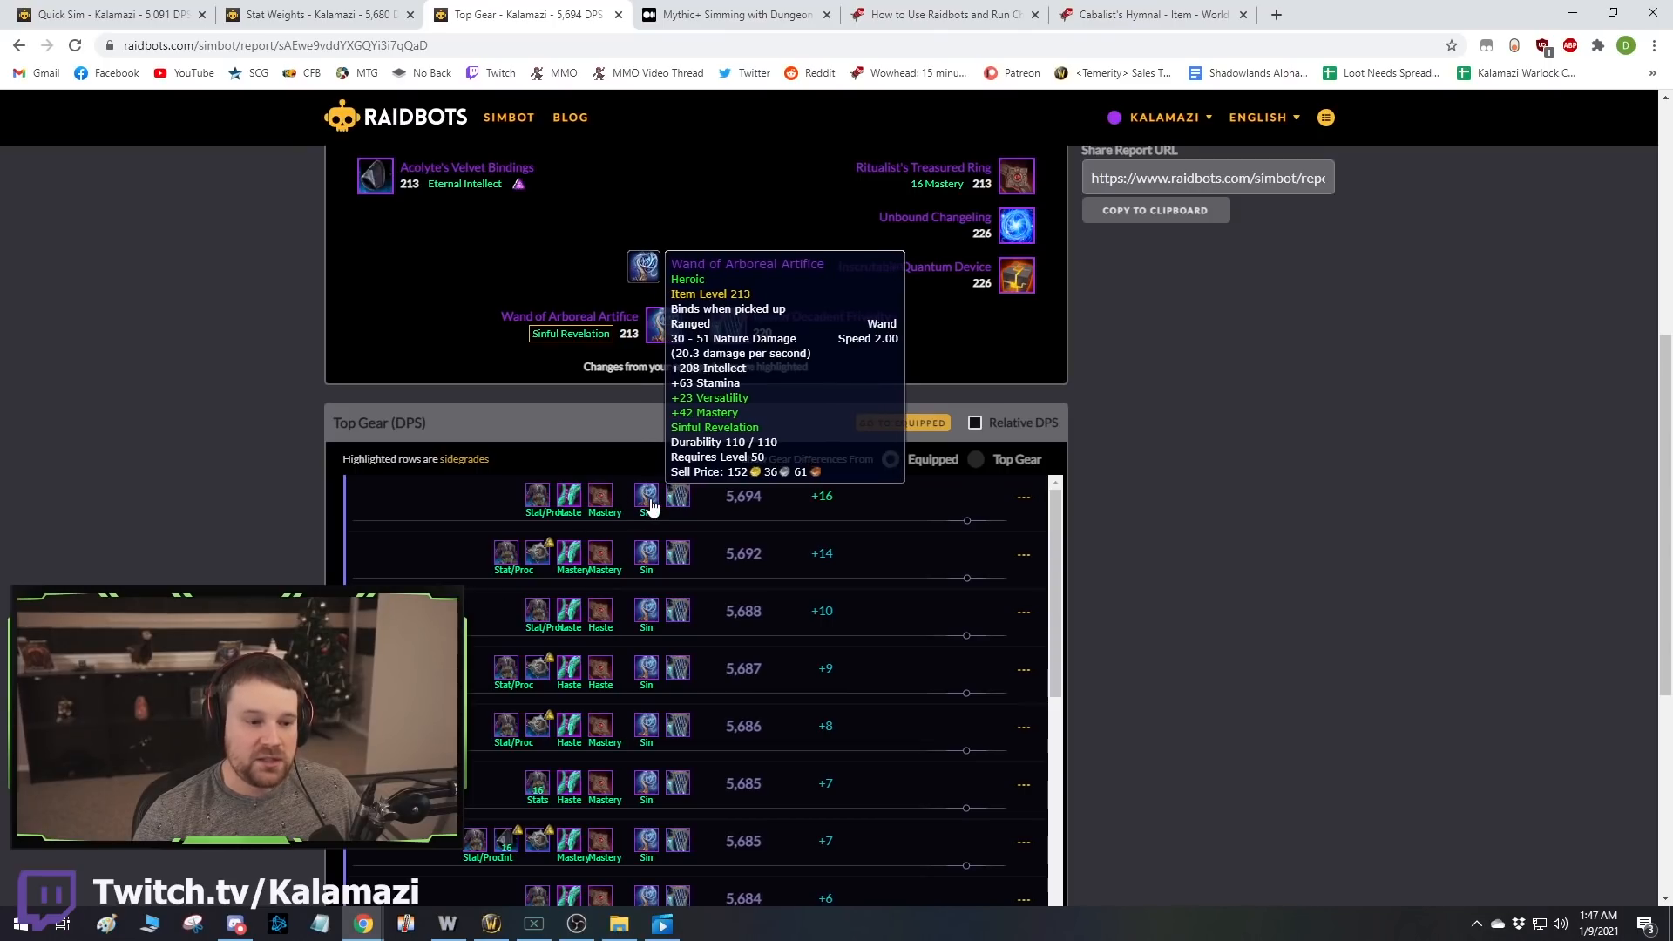
scroll(660, 331, up, 3)
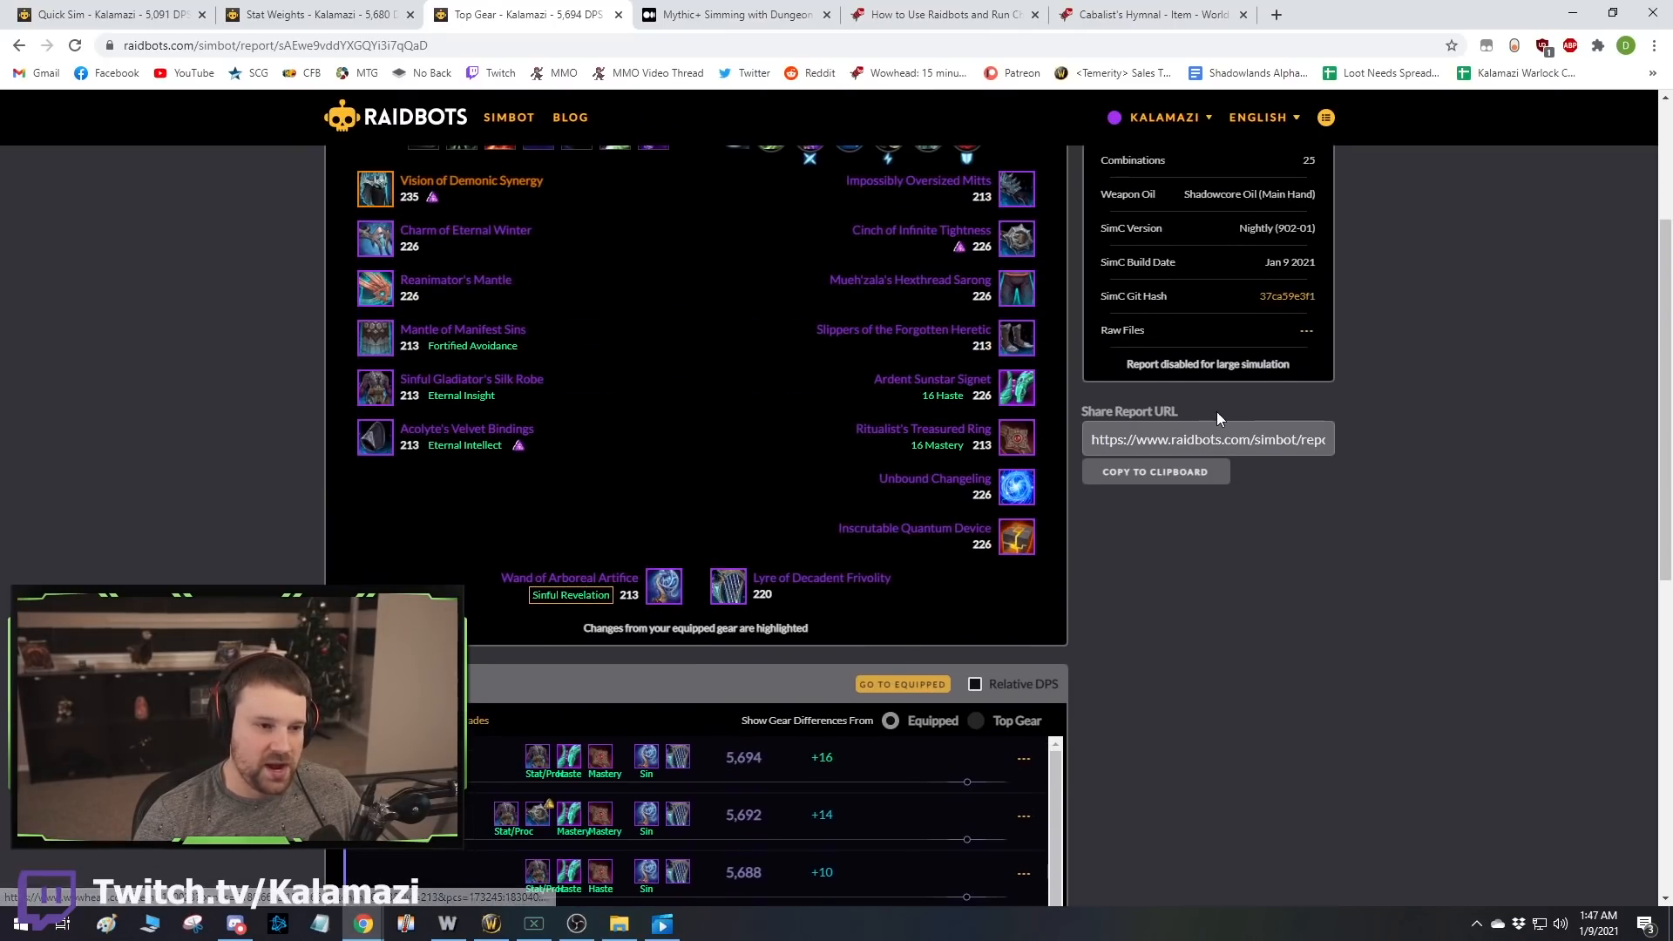
scroll(625, 439, up, 1)
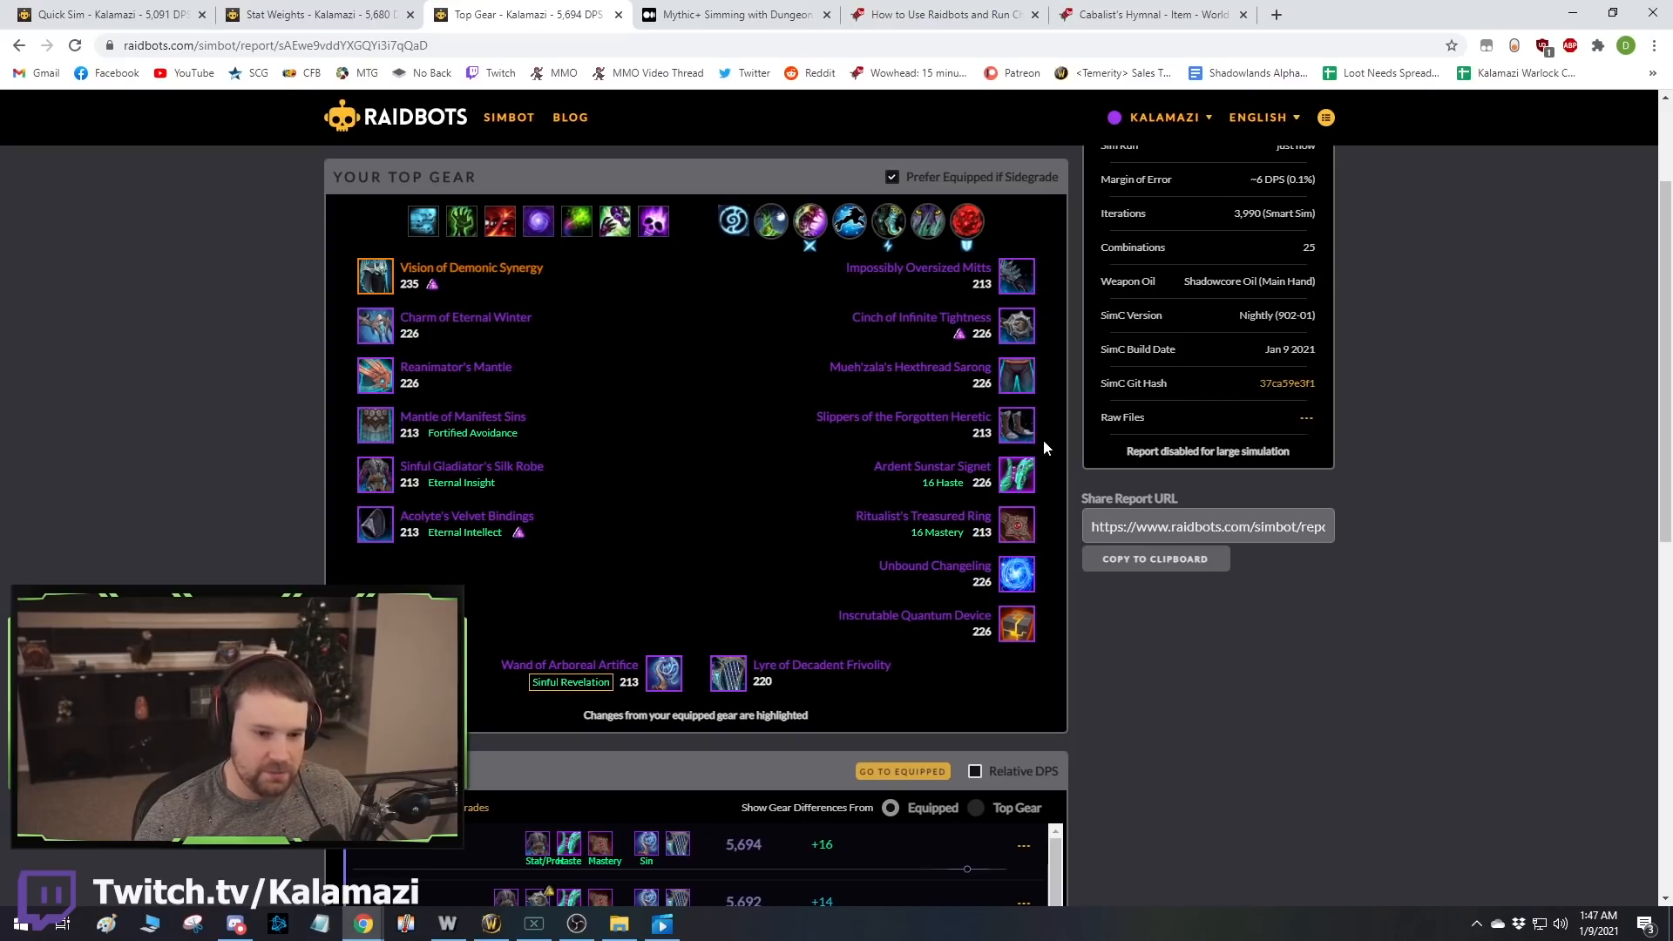
Compare the ranked Top Gear combinations by DPS, looking at how the chest, ring and weapon enchants and gems differ.
scroll(661, 610, down, 3)
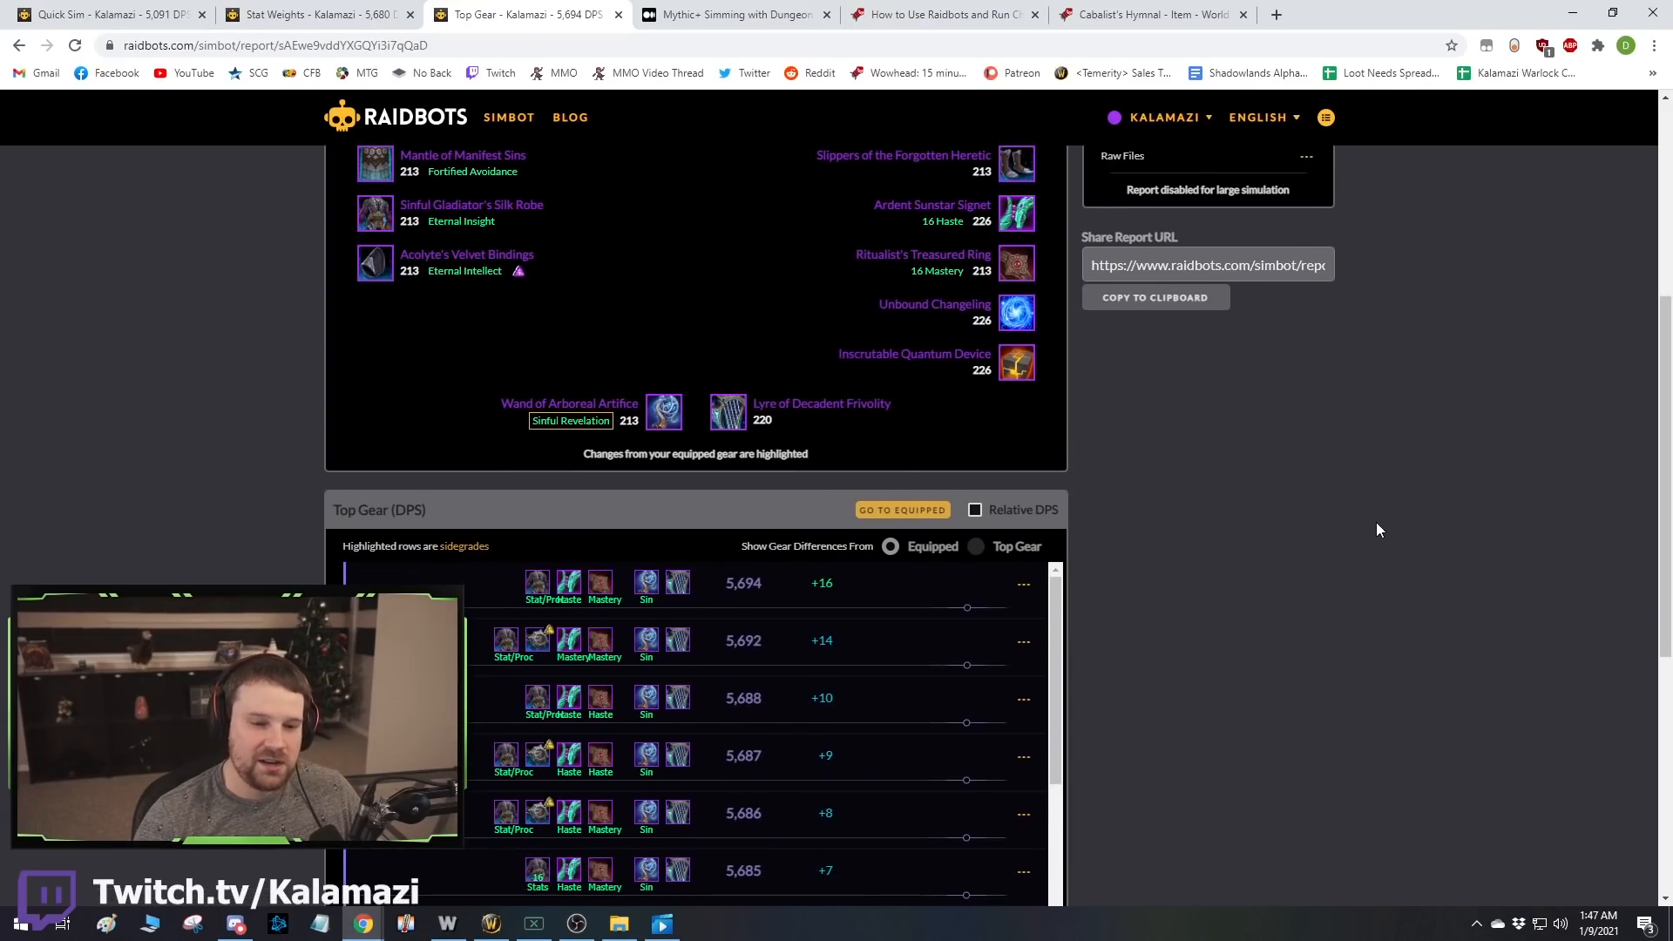
scroll(1377, 521, down, 3)
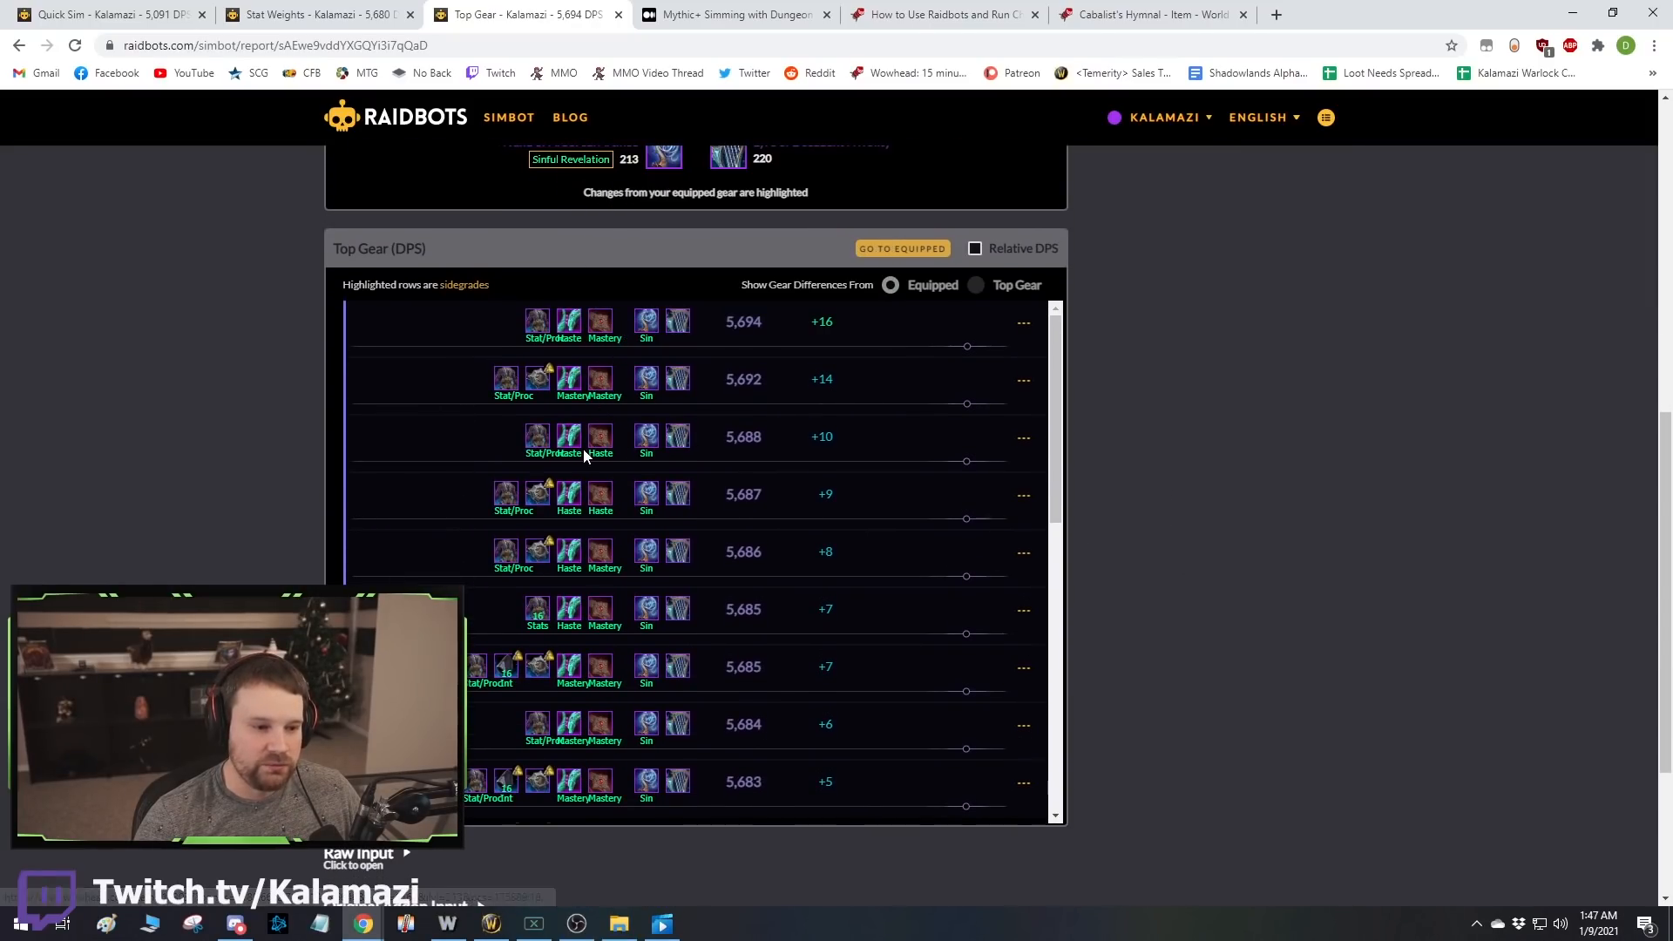
mouse_move(569, 370)
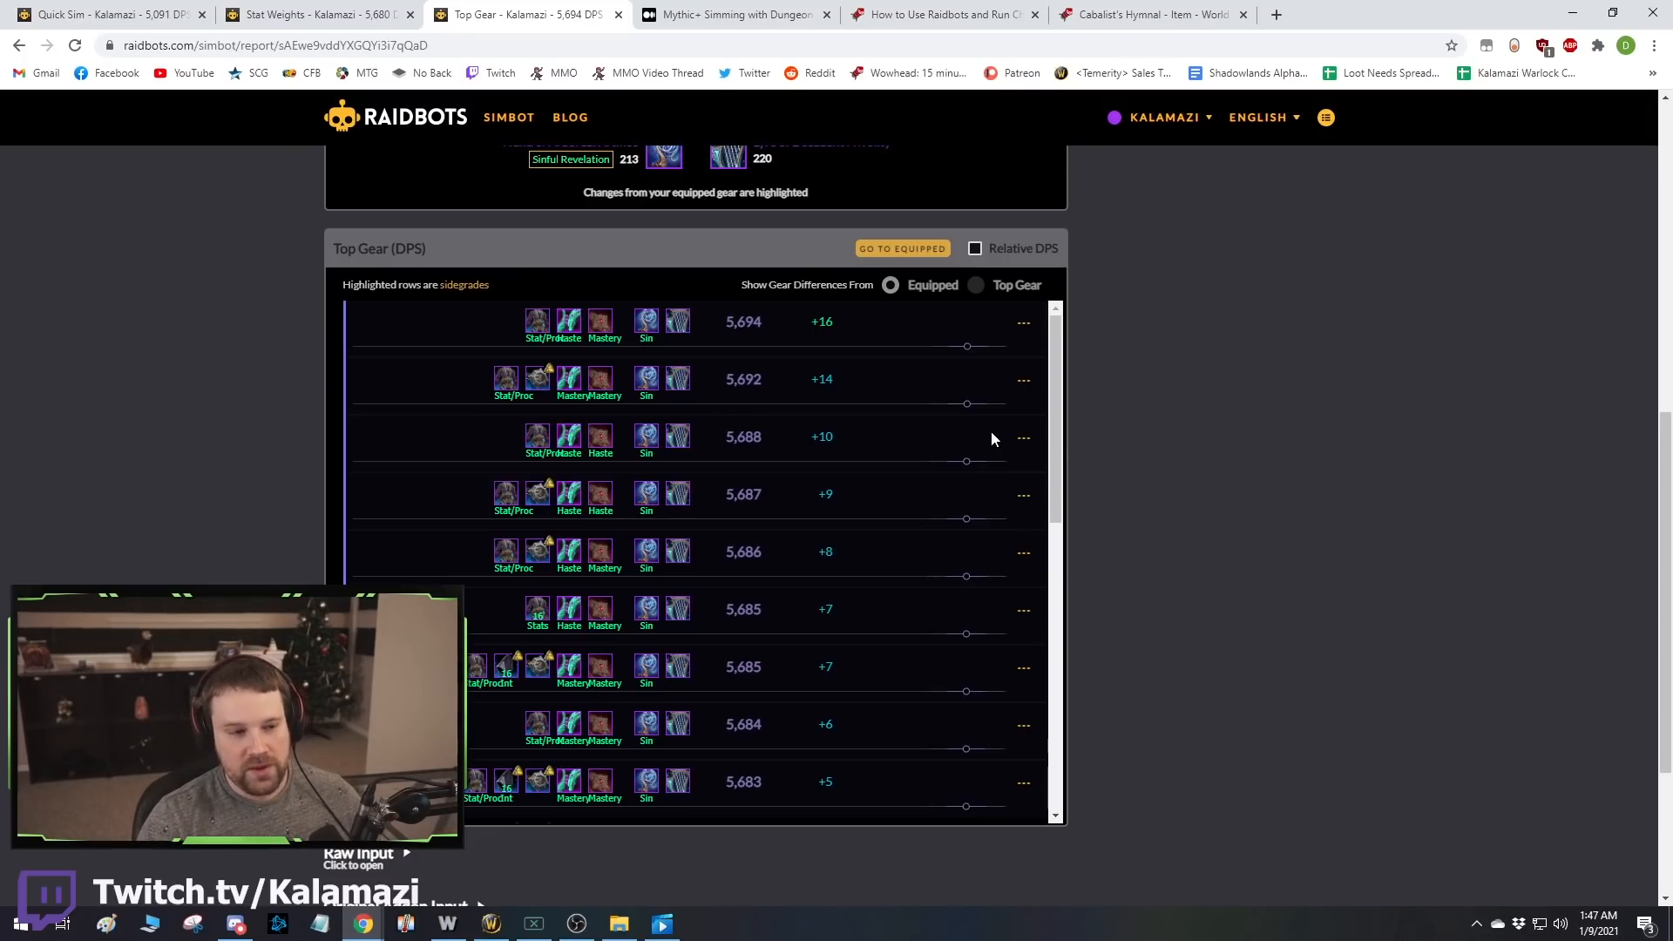
scroll(1115, 434, up, 2)
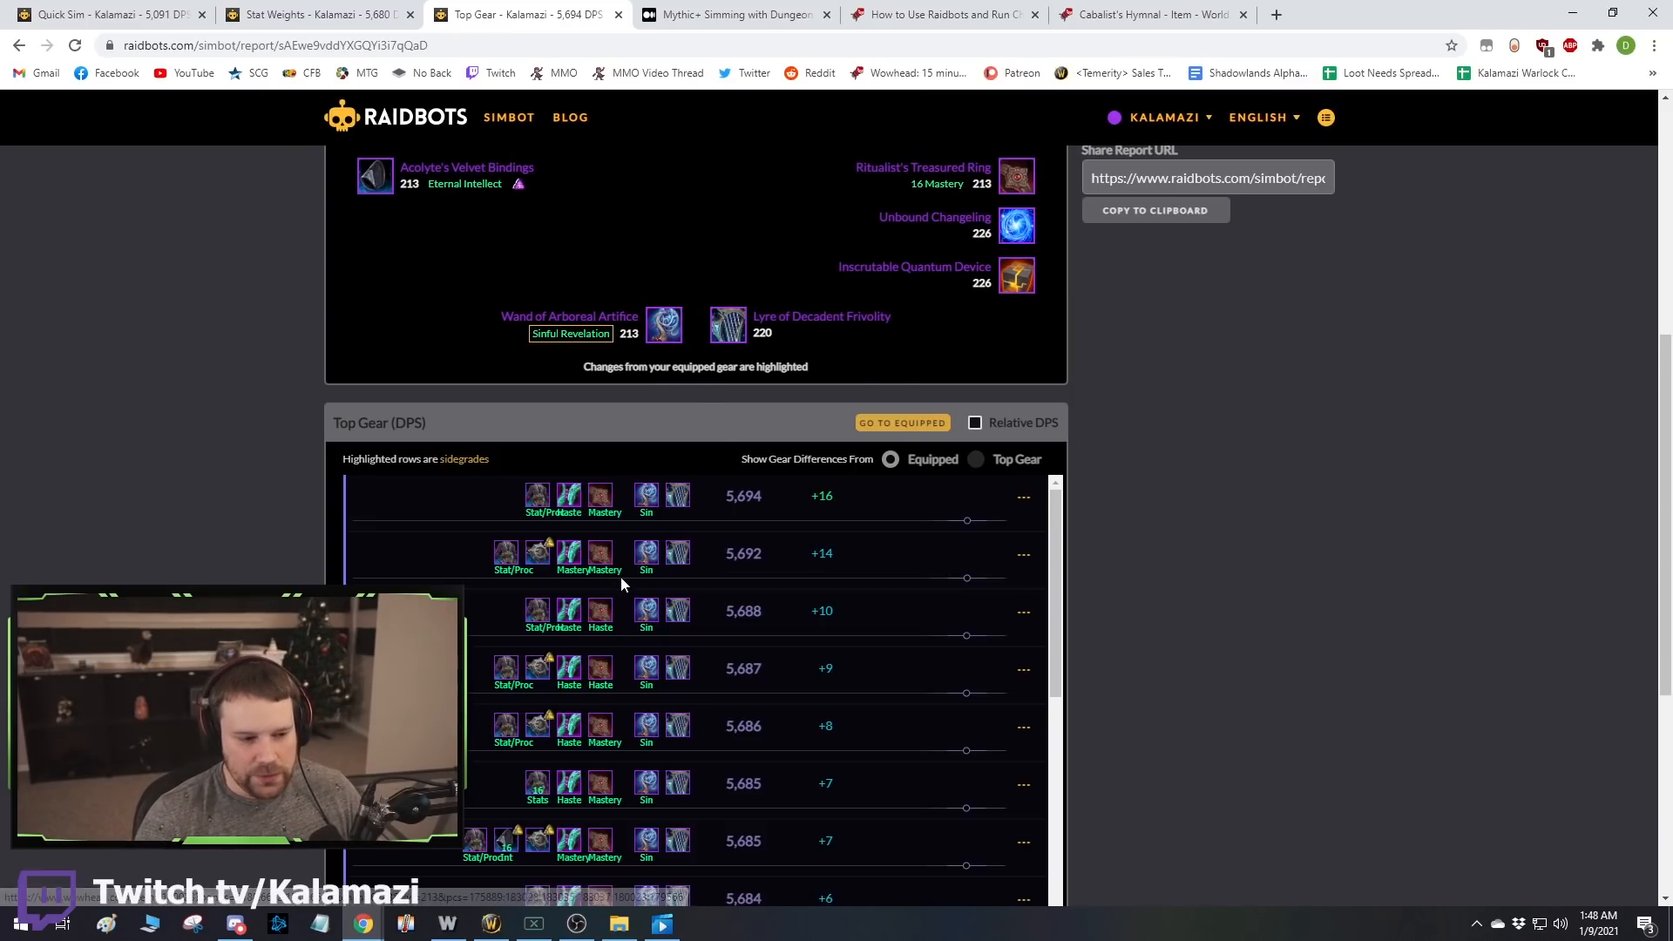
mouse_move(691, 501)
scroll(657, 520, down, 3)
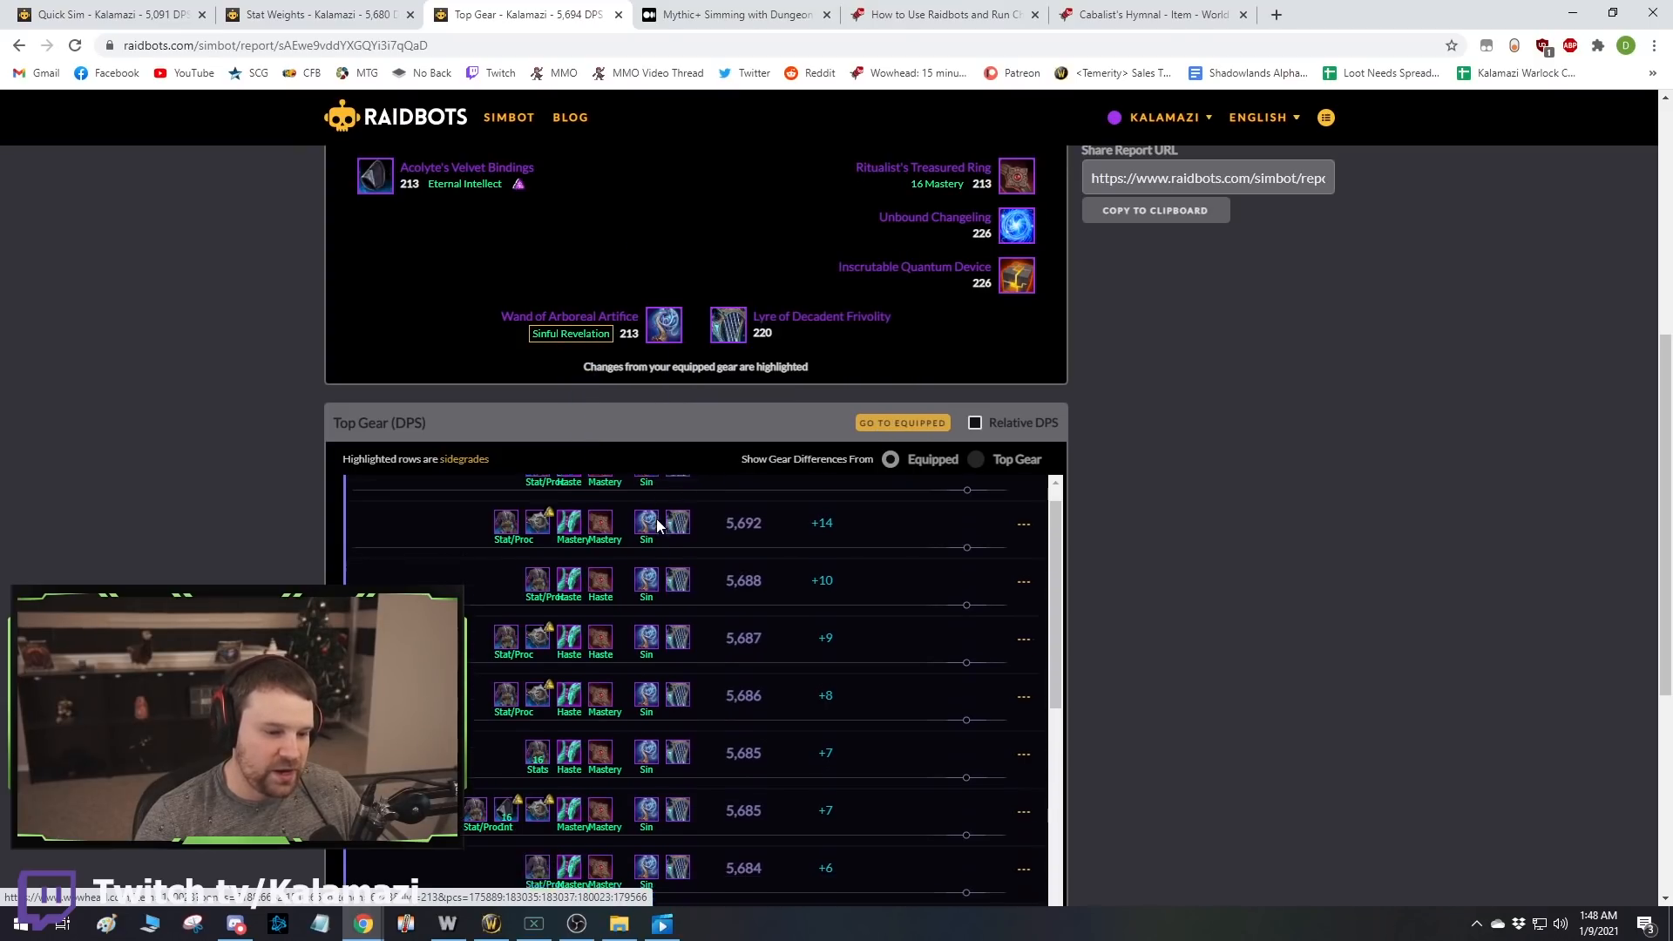
scroll(666, 709, up, 5)
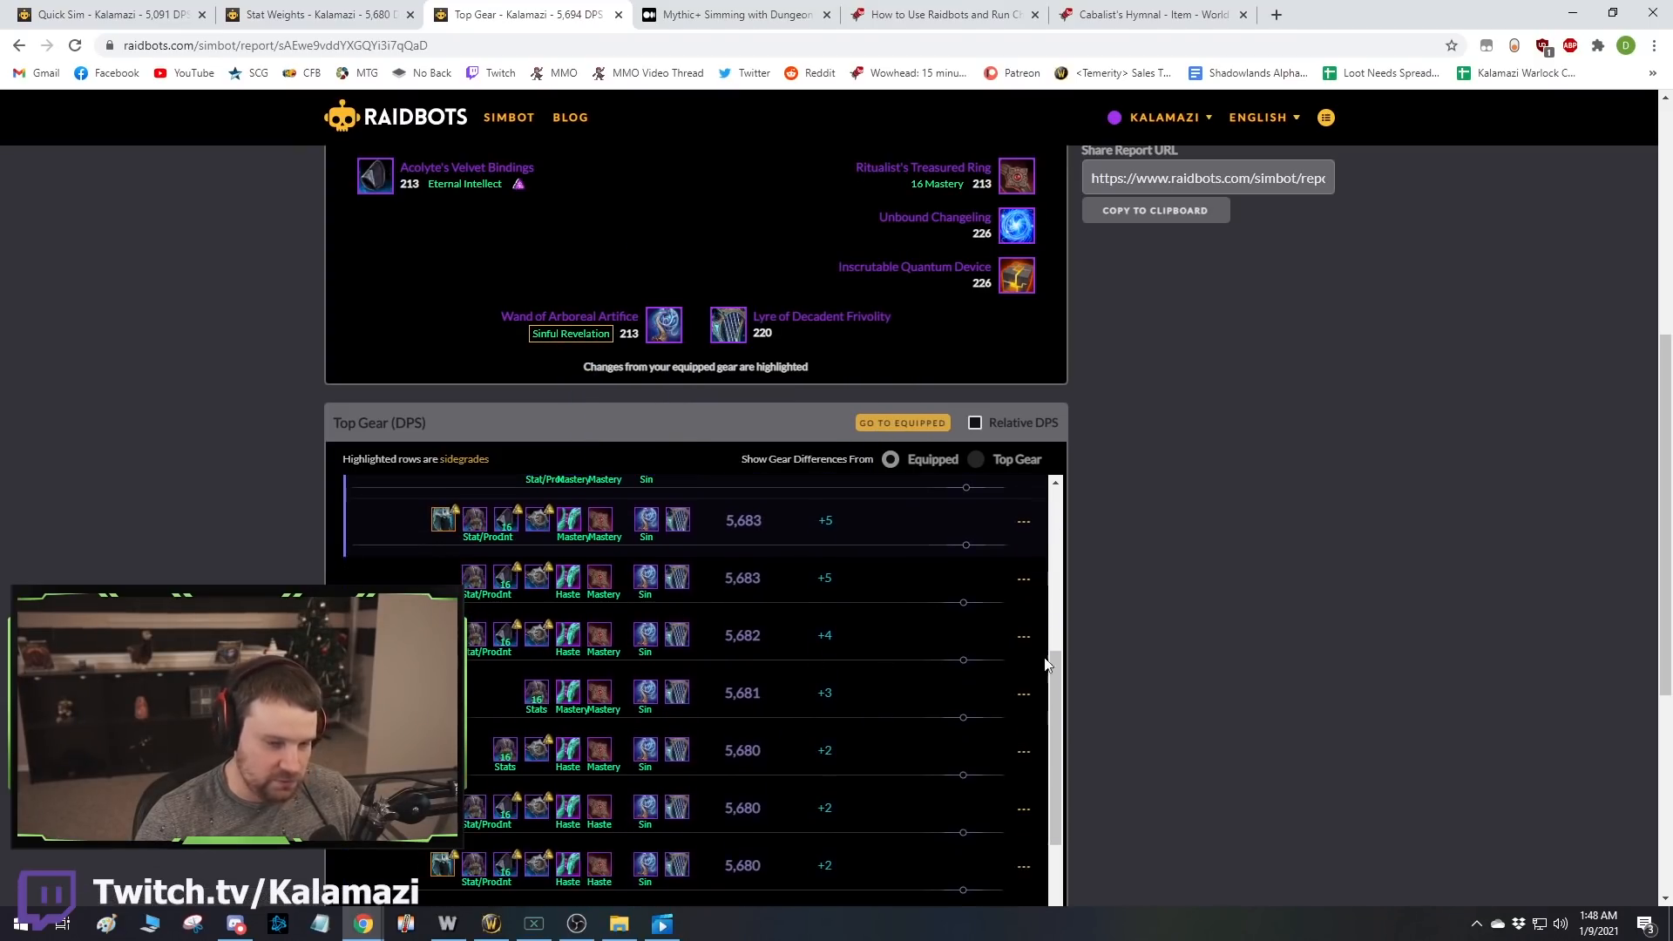
scroll(1097, 632, up, 6)
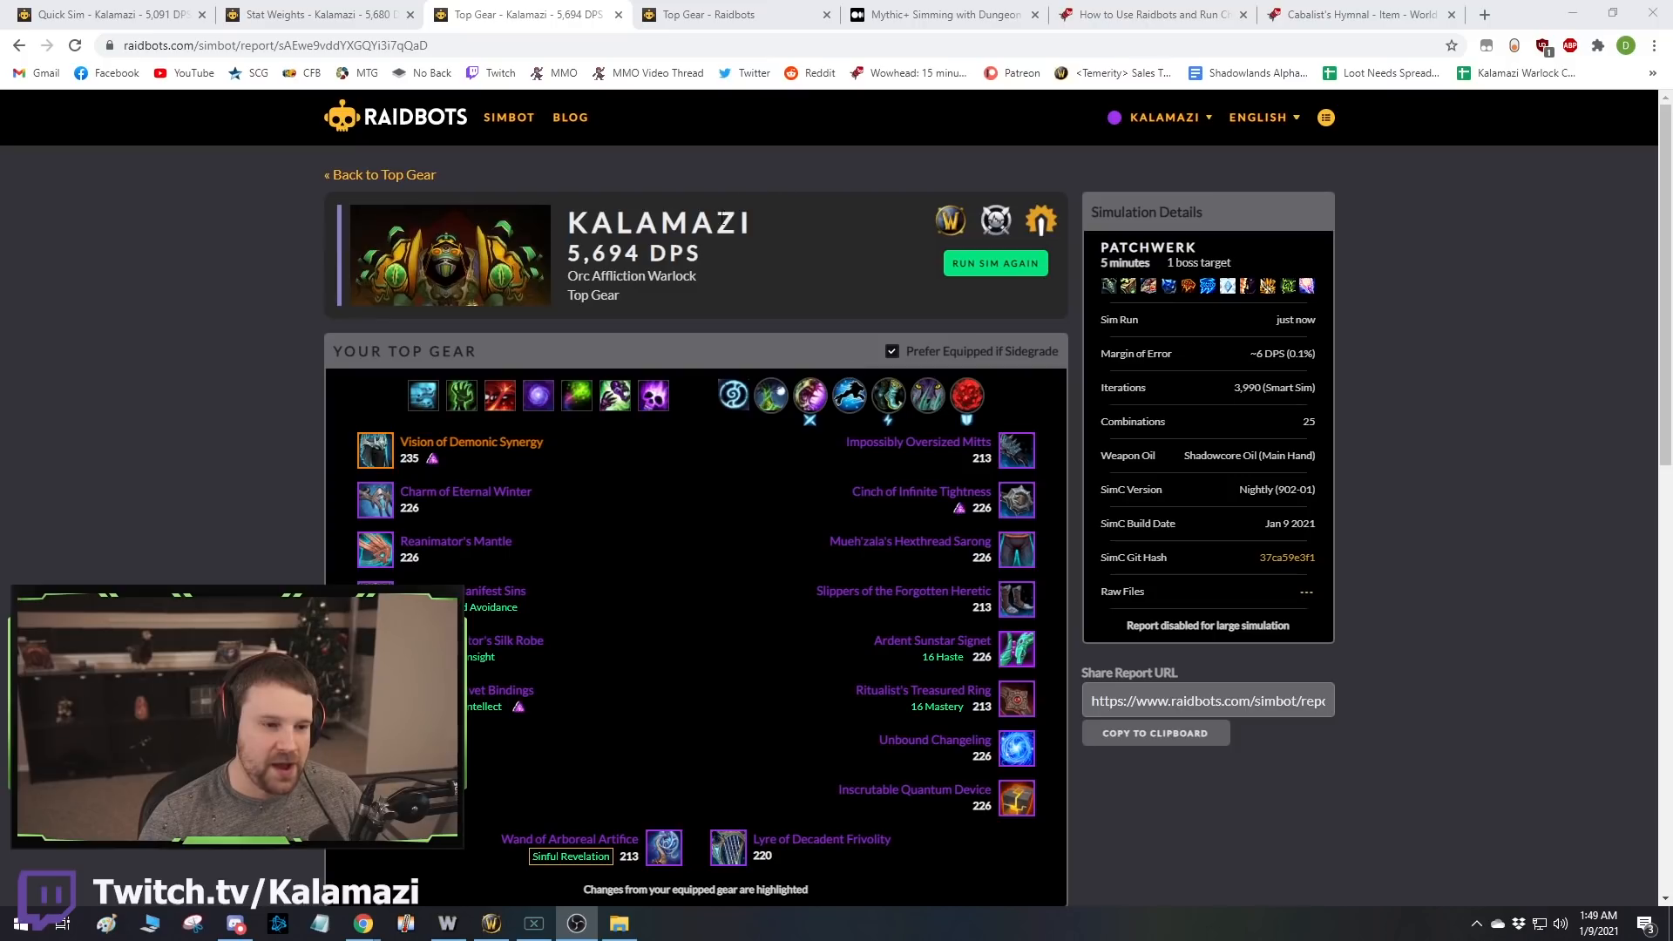
scroll(866, 626, down, 5)
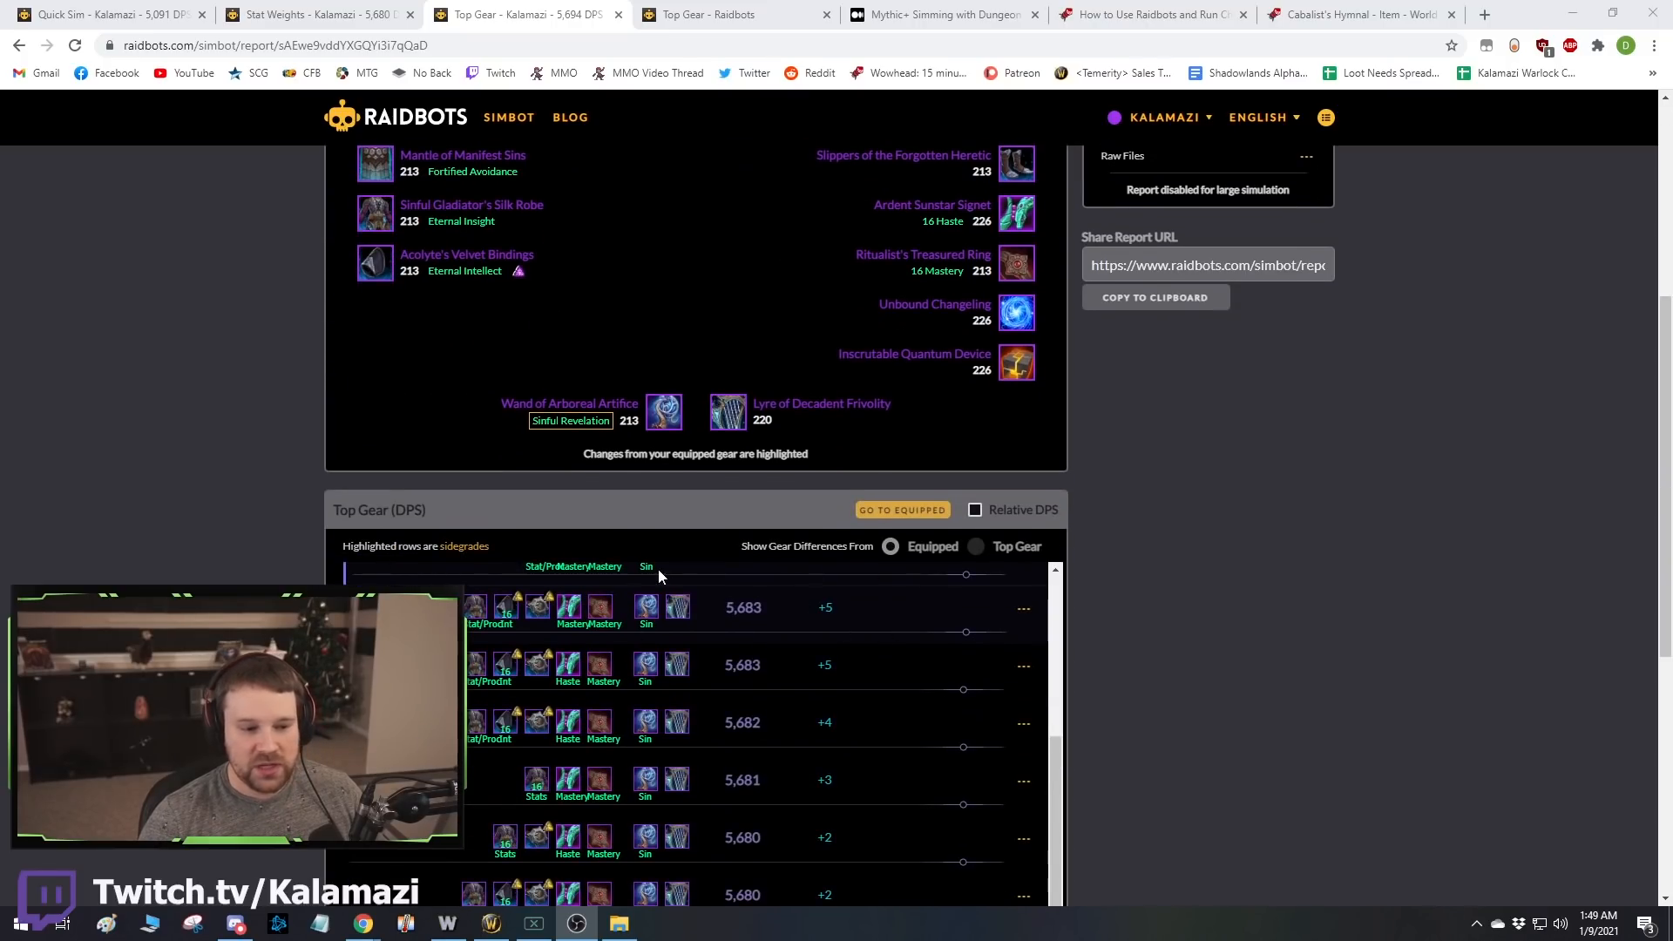
scroll(762, 679, up, 5)
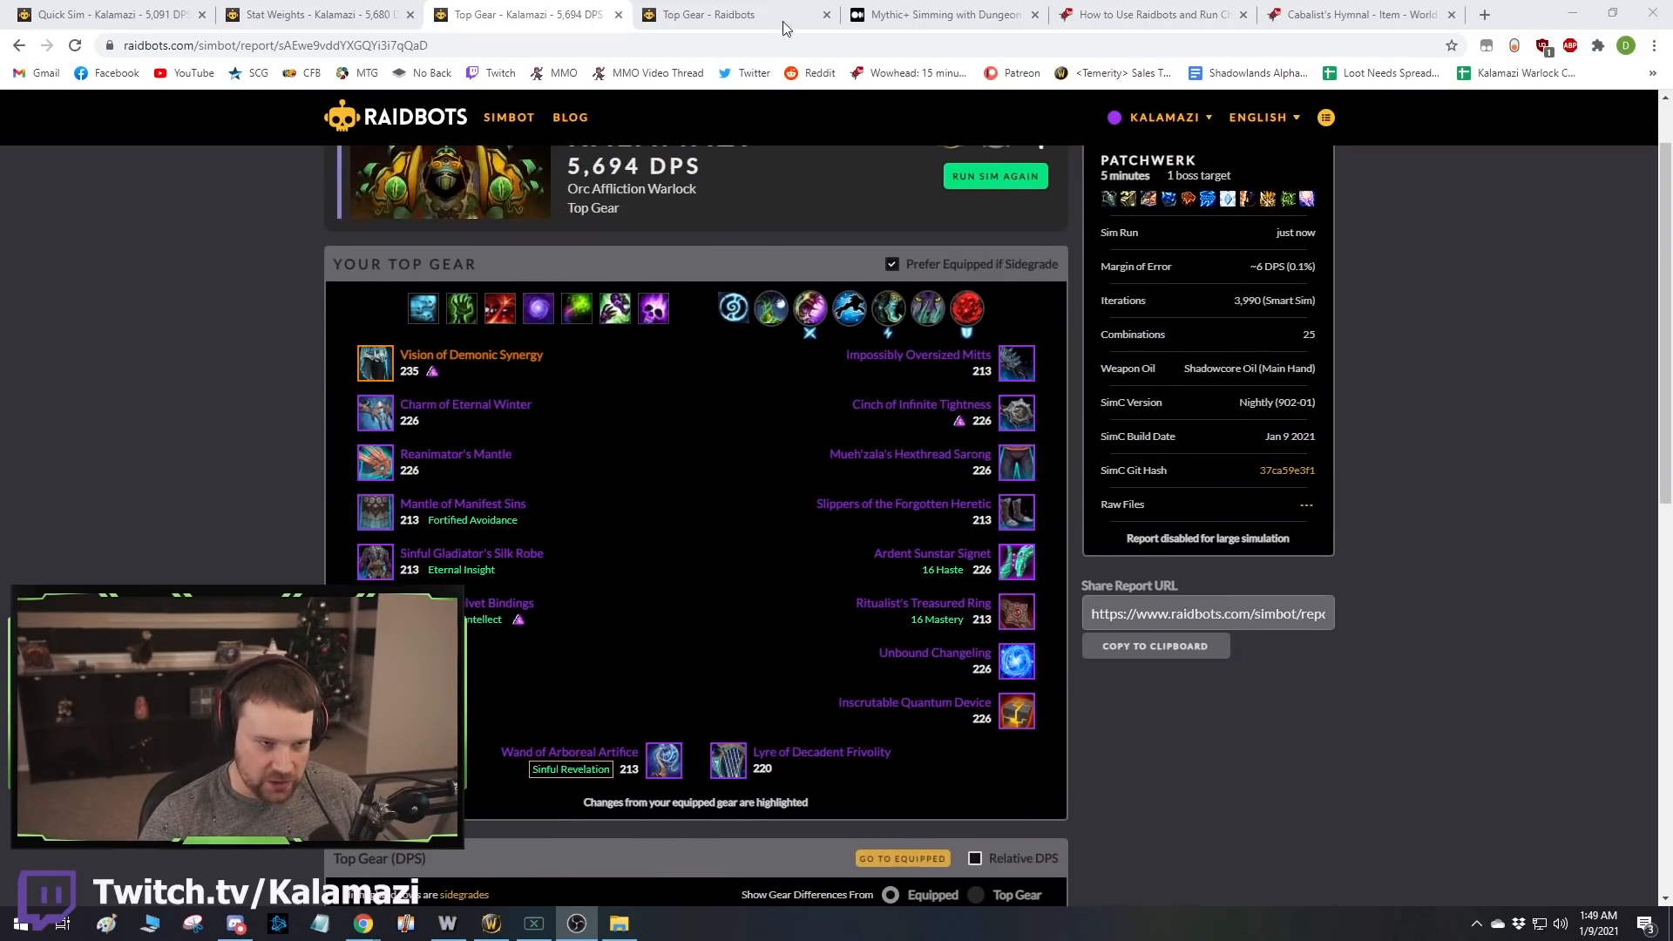
Return to the Top Gear setup and set the fight to 4 bosses with a length of 40 seconds.
click(784, 24)
scroll(1470, 331, down, 8)
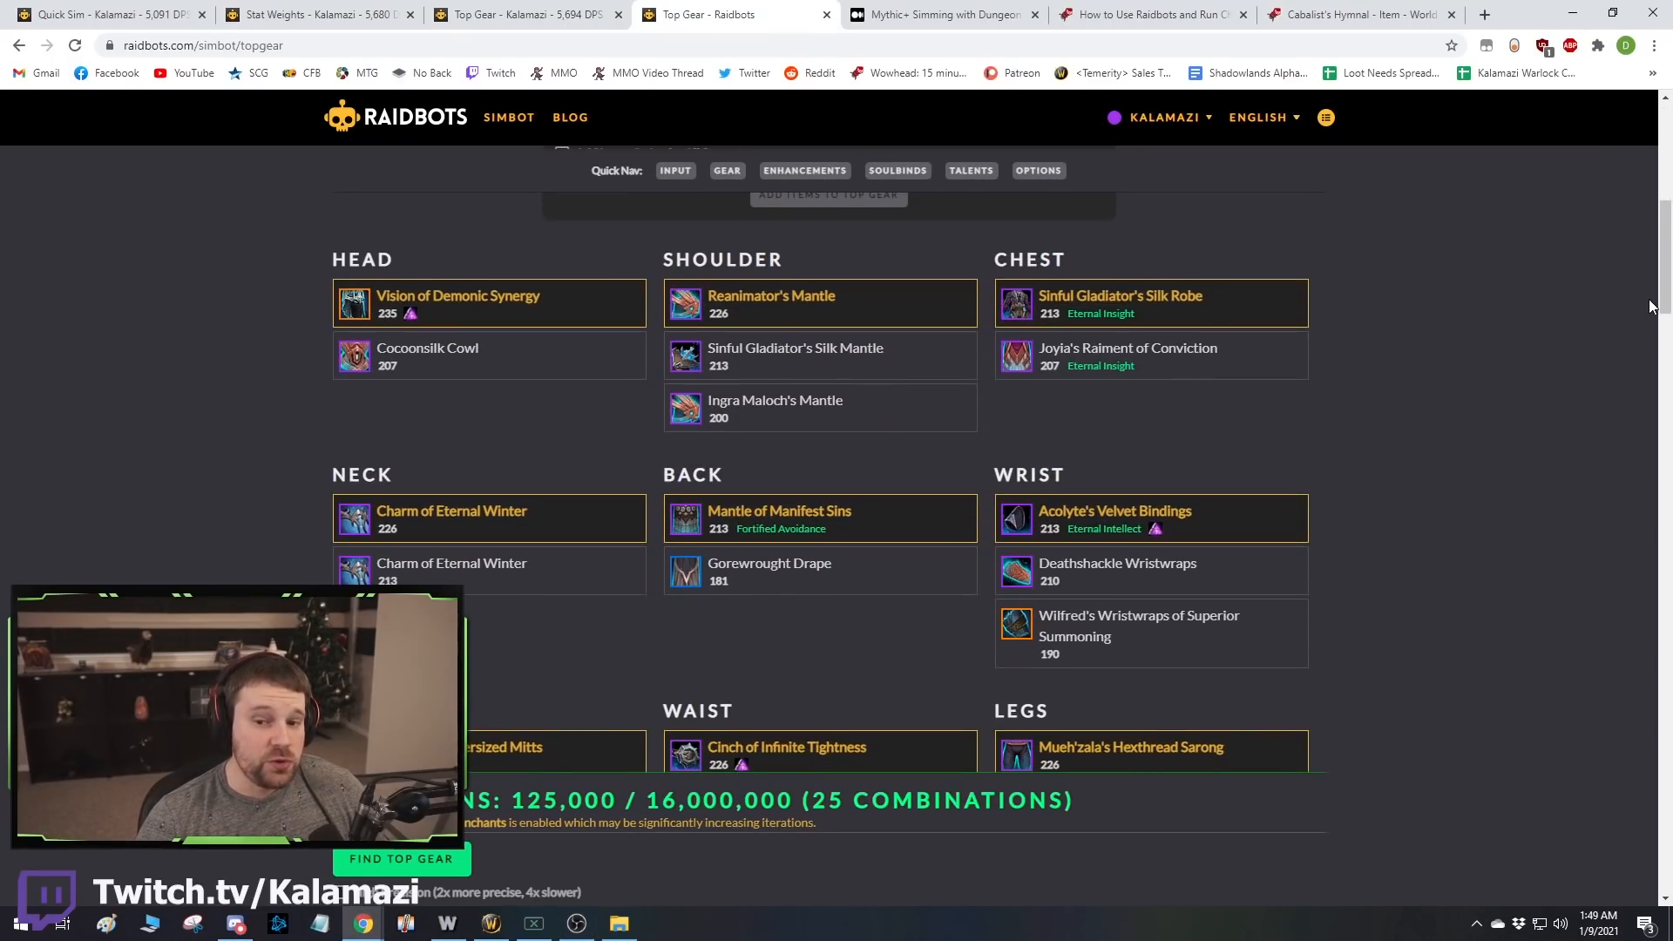
drag(1650, 305, 1654, 708)
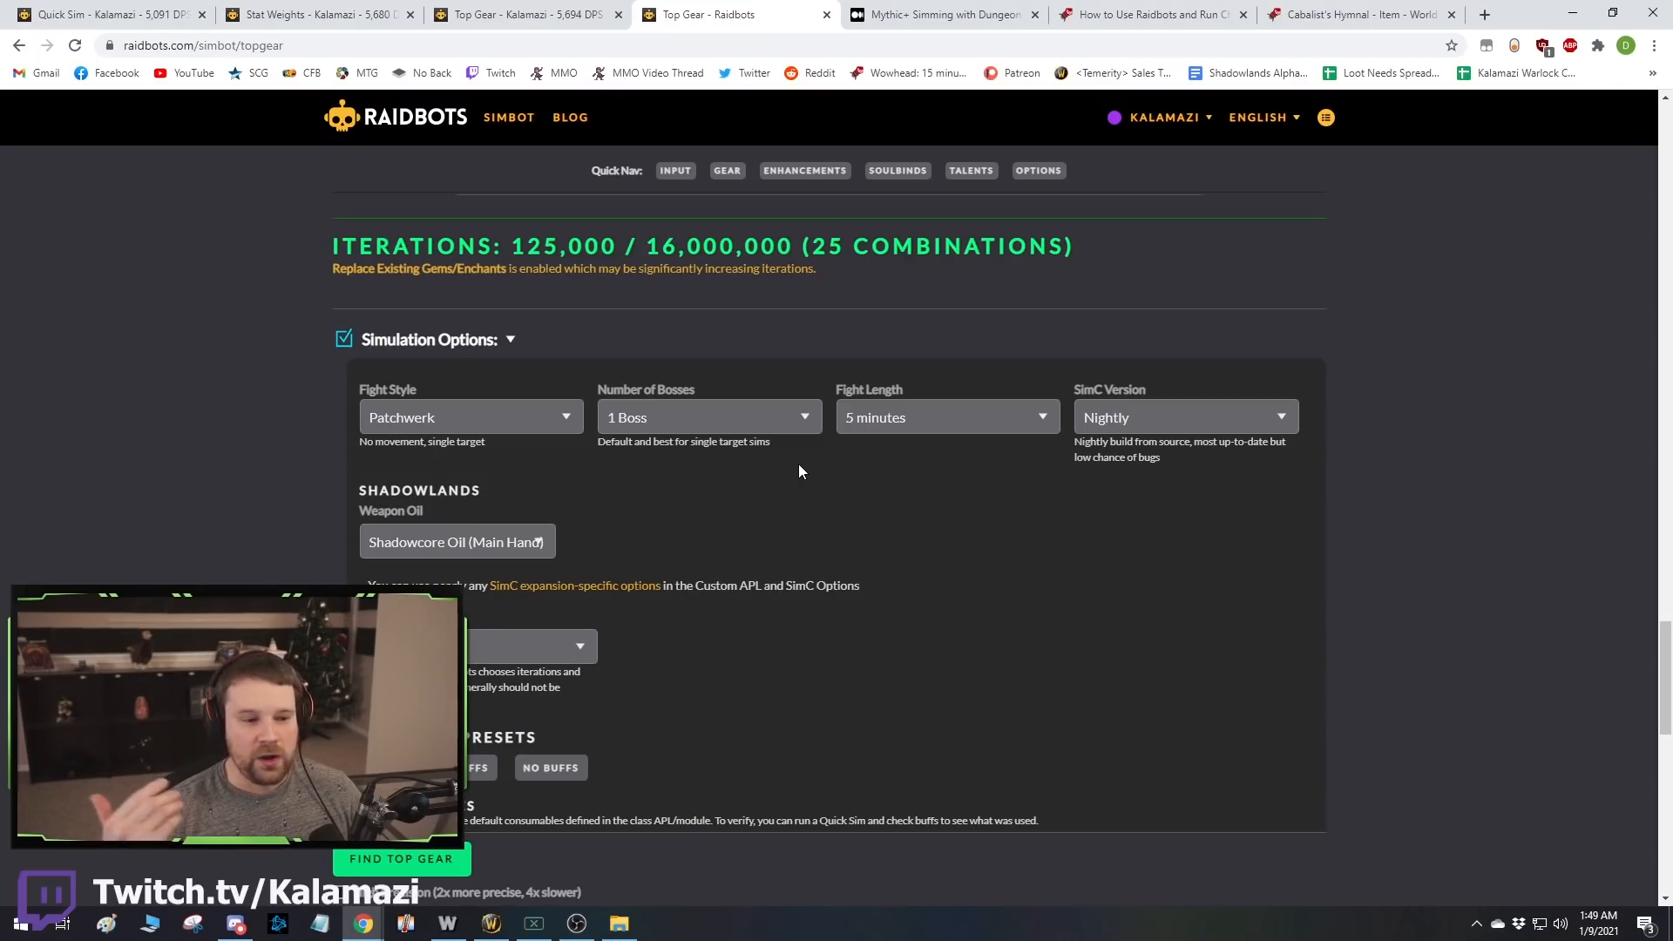
click(756, 424)
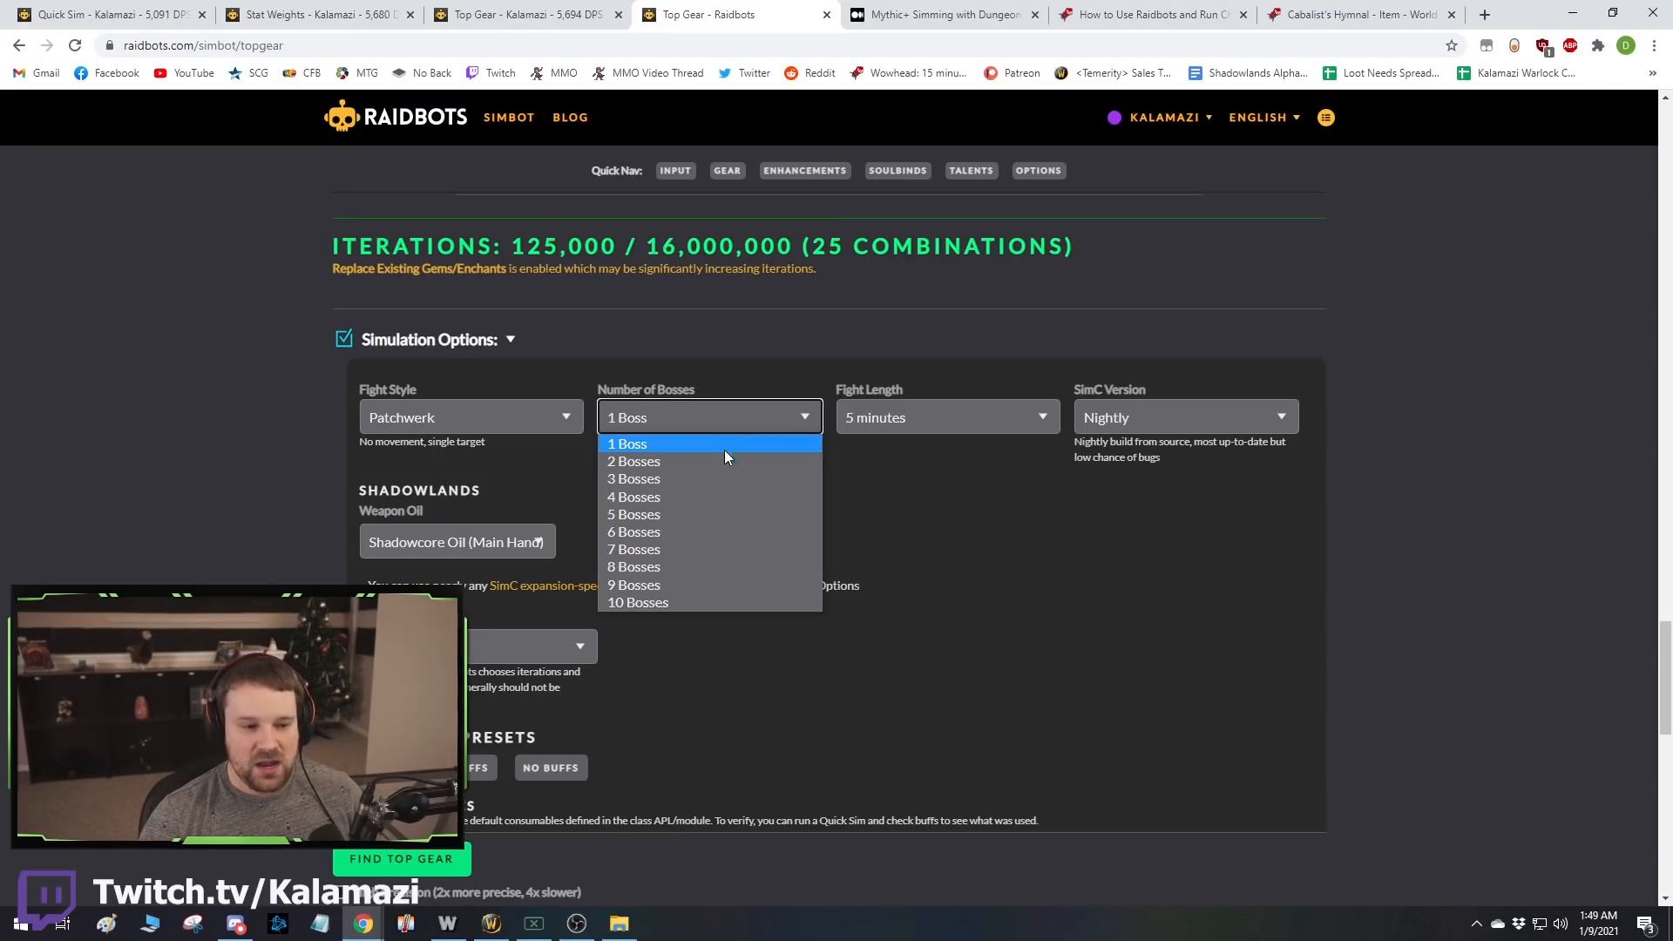
click(738, 497)
click(954, 416)
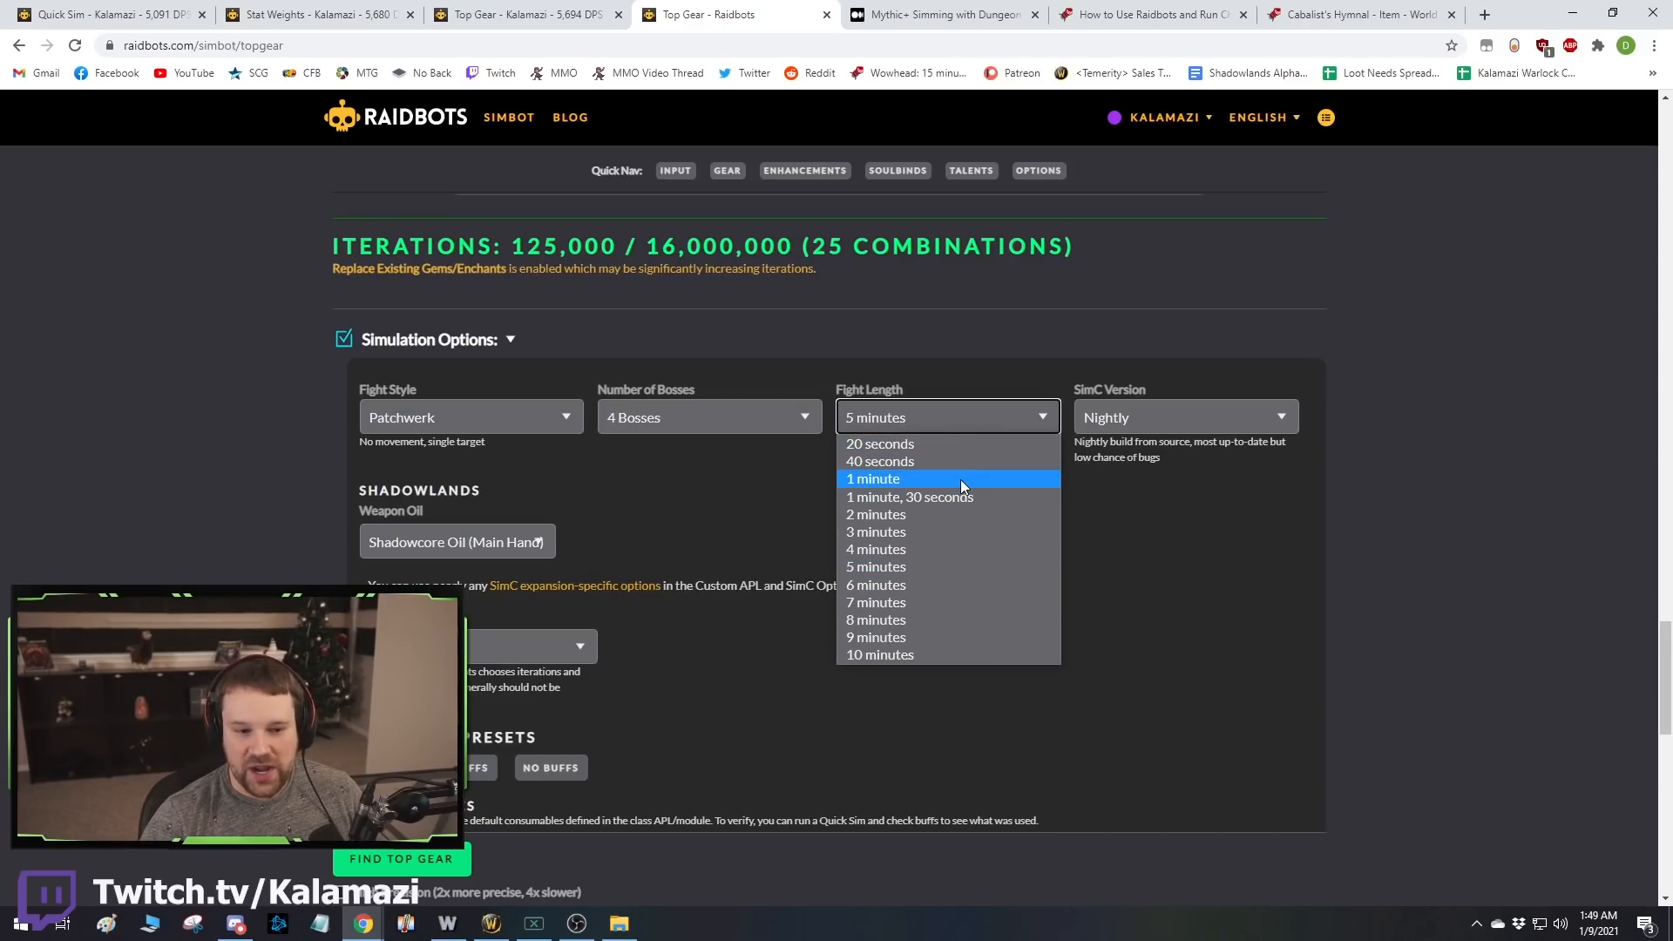
click(997, 461)
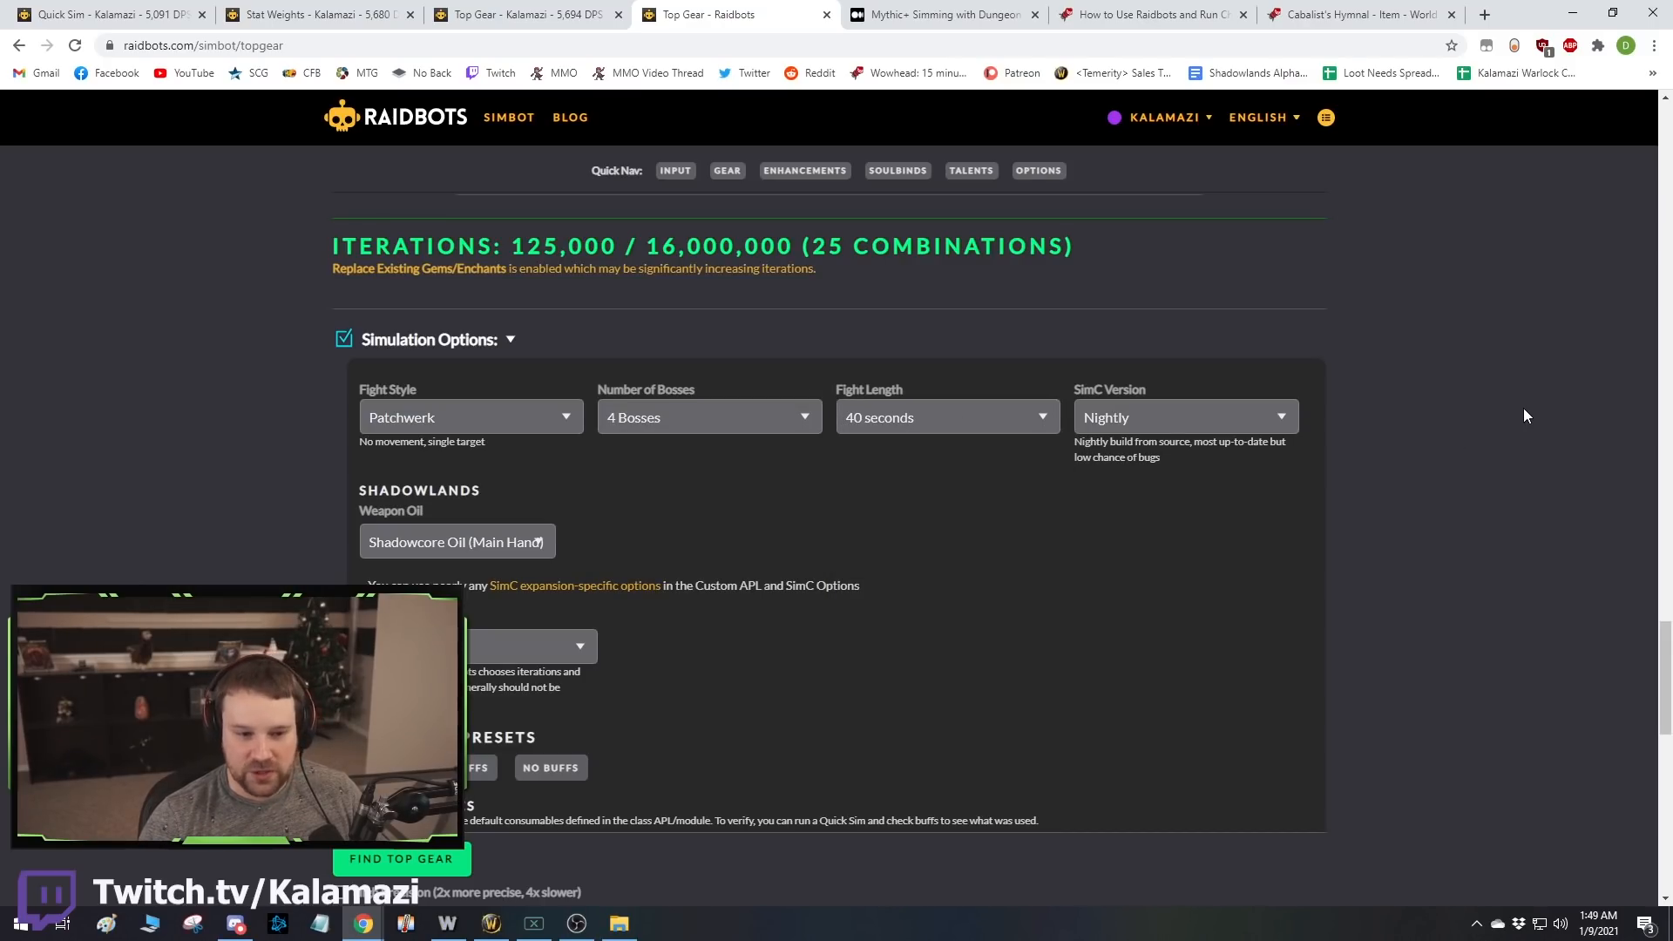
Check the remaining simulation options and start the Top Gear simulation.
scroll(633, 421, up, 5)
scroll(939, 594, down, 10)
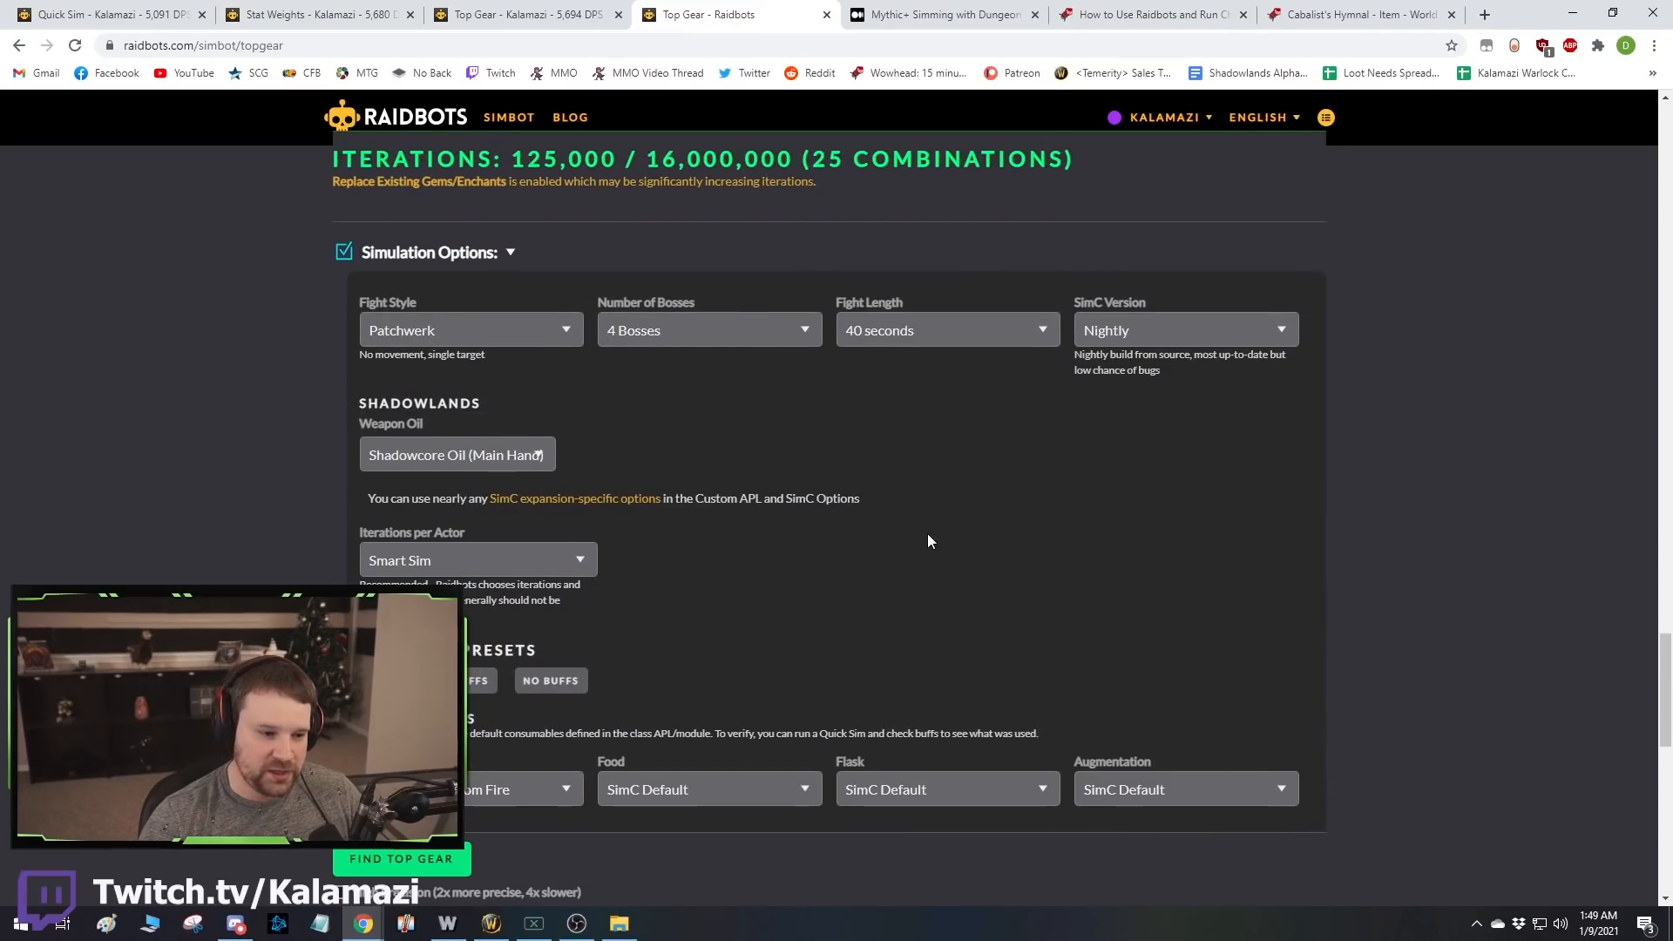
scroll(927, 533, down, 5)
click(411, 866)
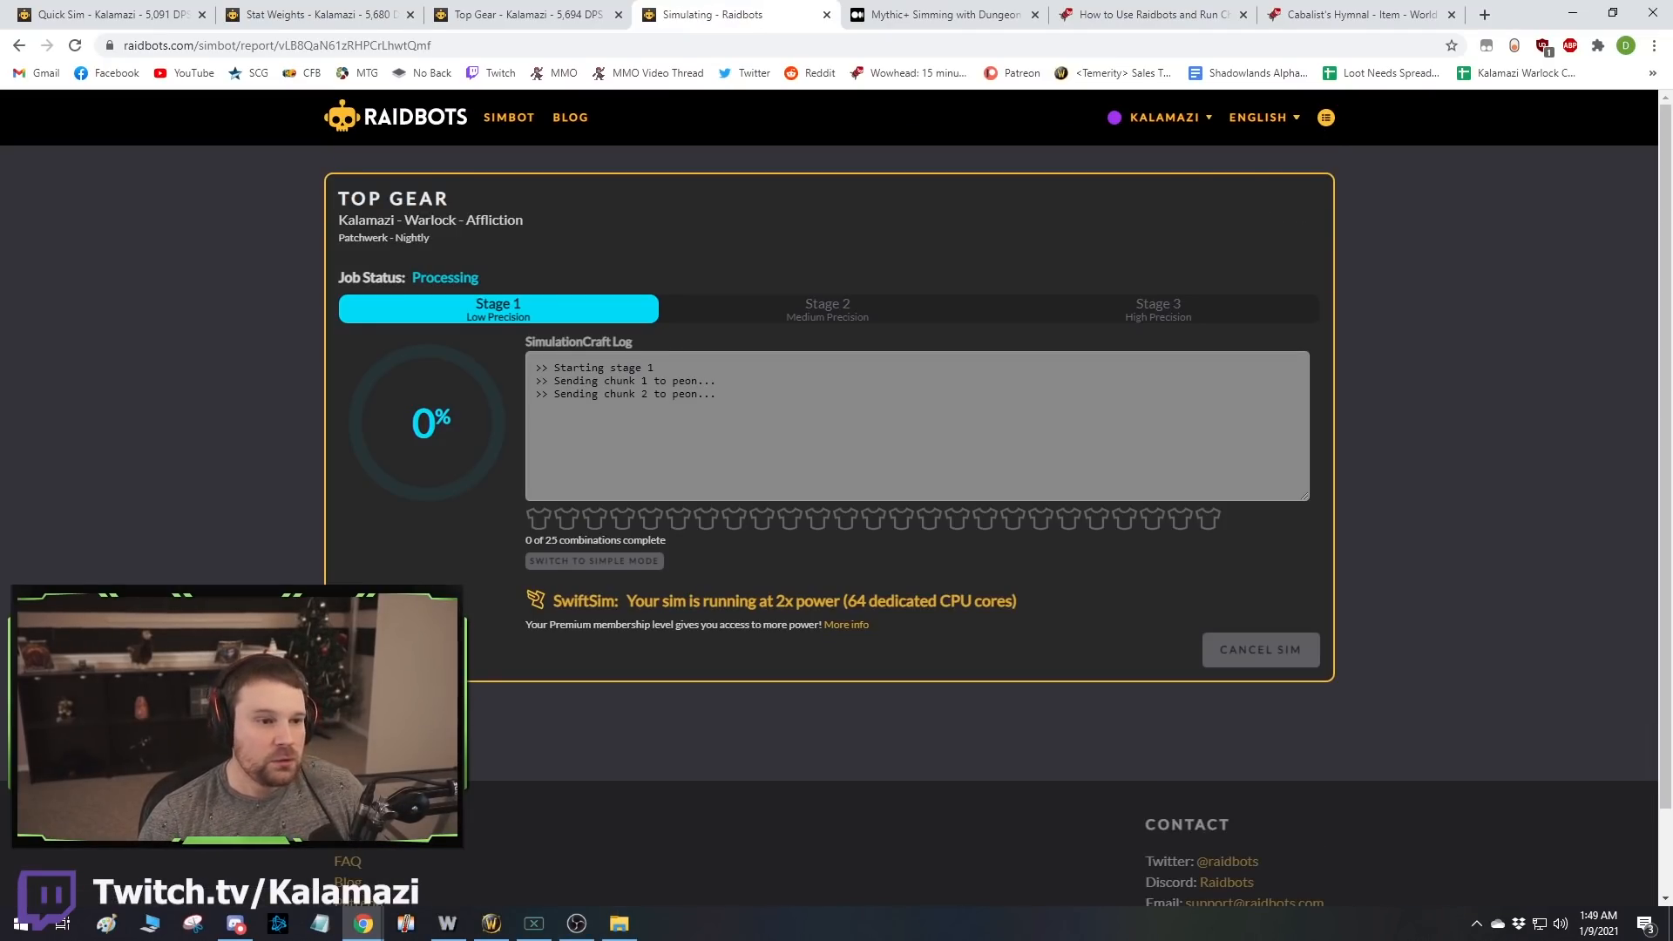
Compare the single-target Top Gear report with the finished 4-boss report, looking at the best gear set, wand enchant and ranked combinations.
click(528, 14)
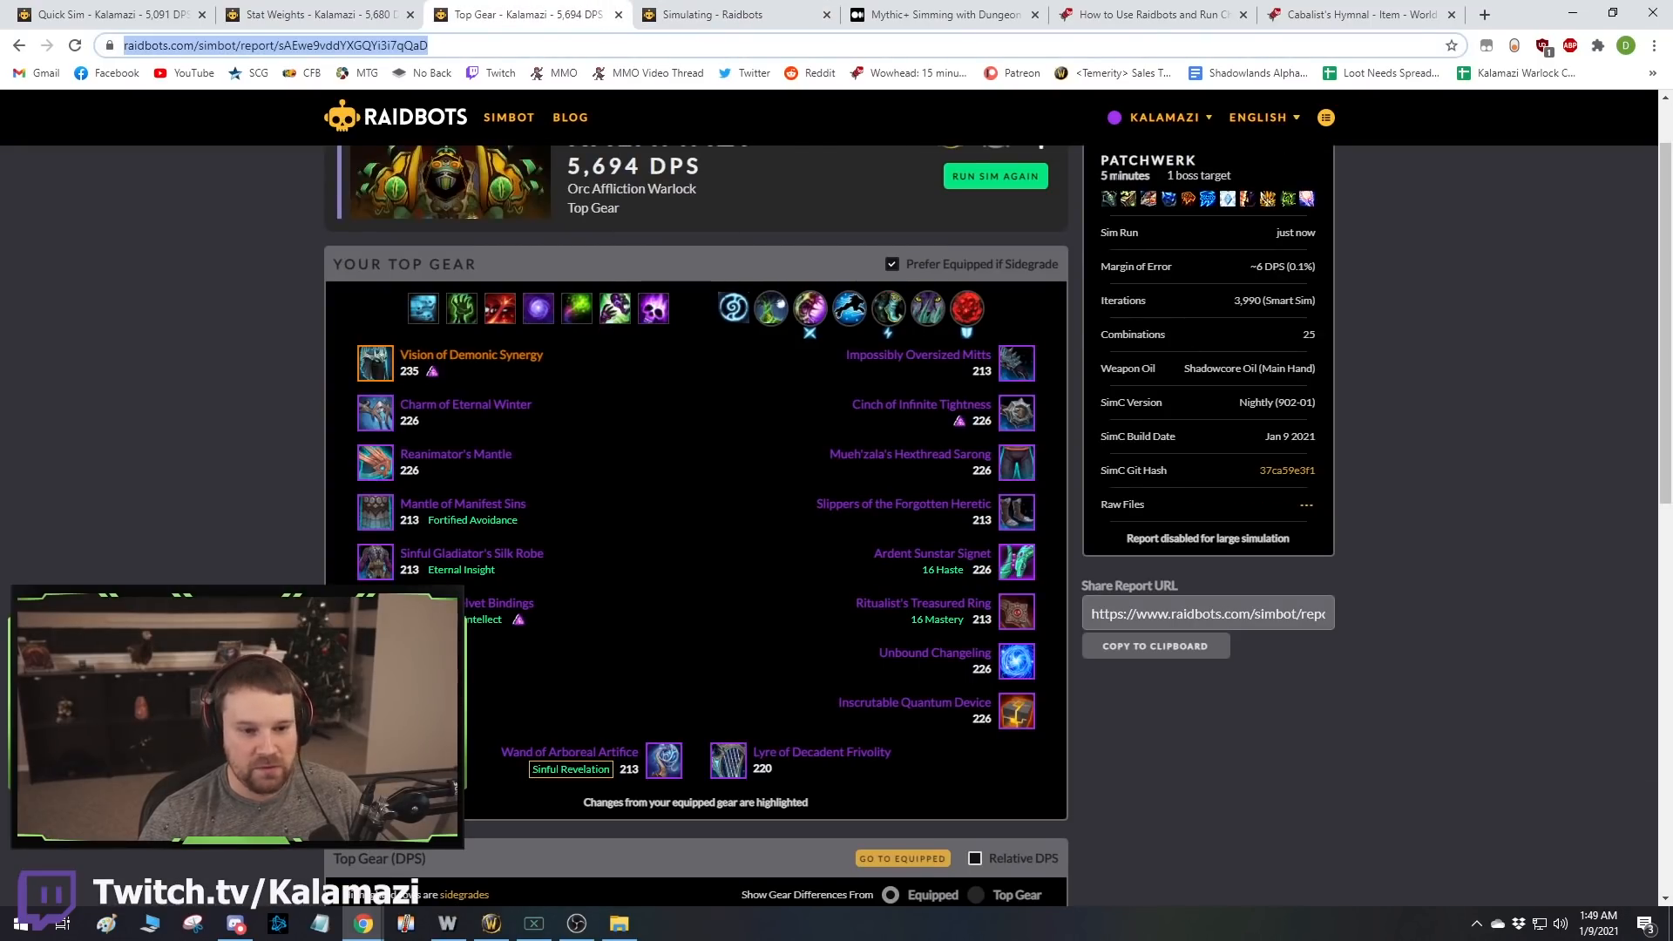
scroll(899, 509, down, 3)
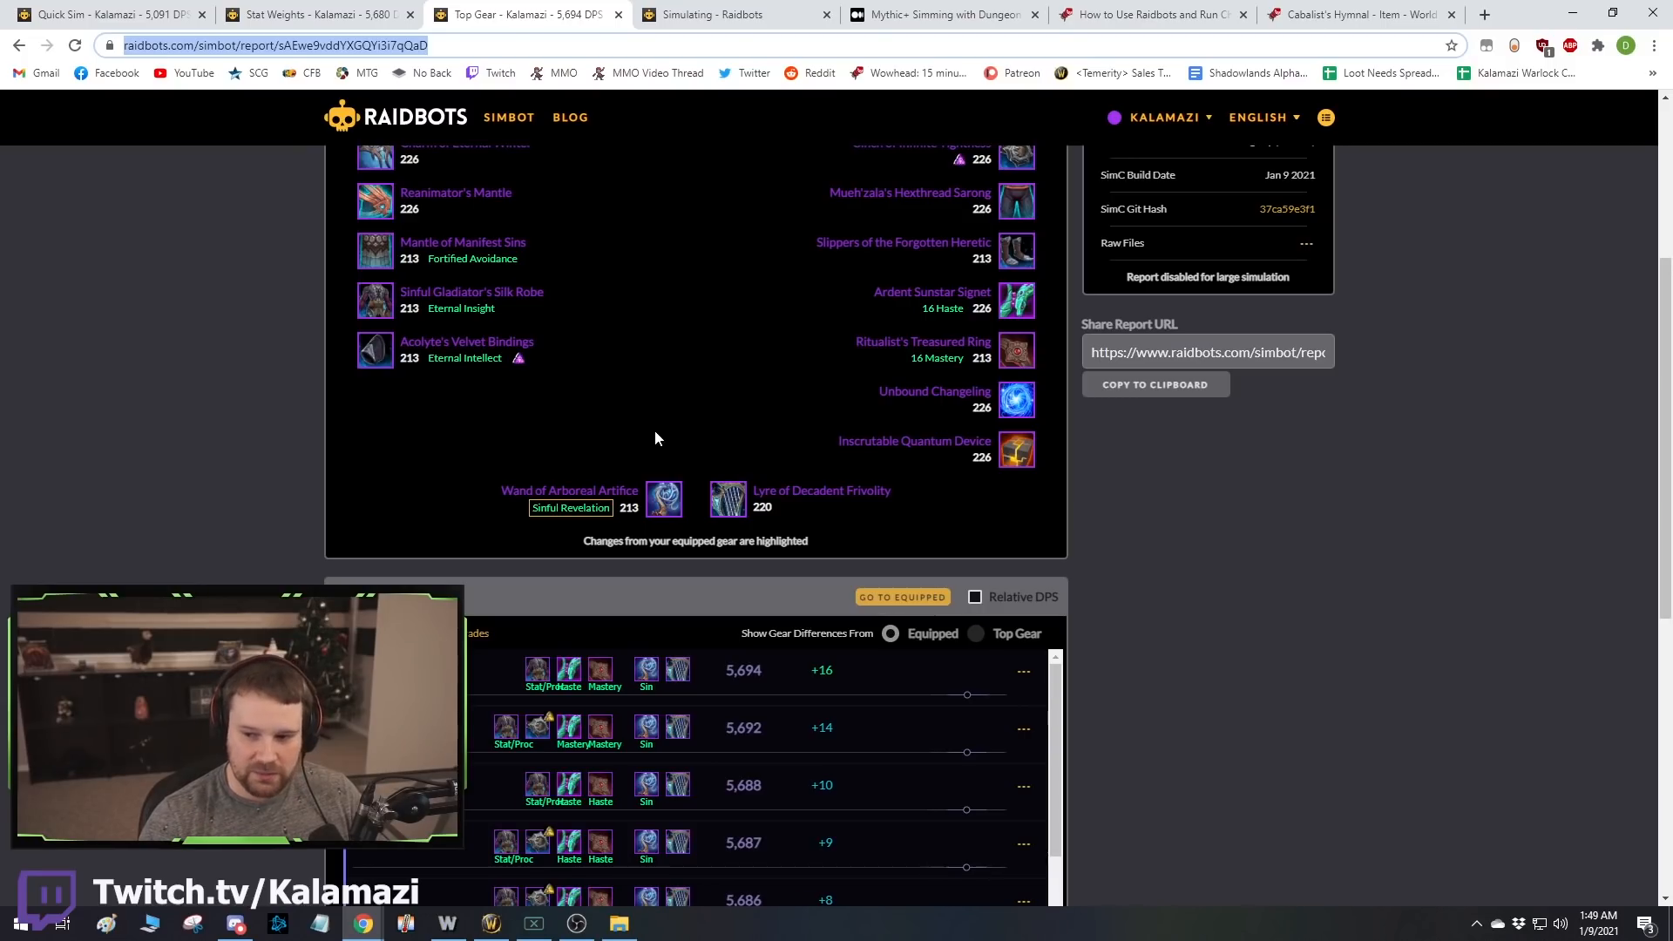
click(753, 9)
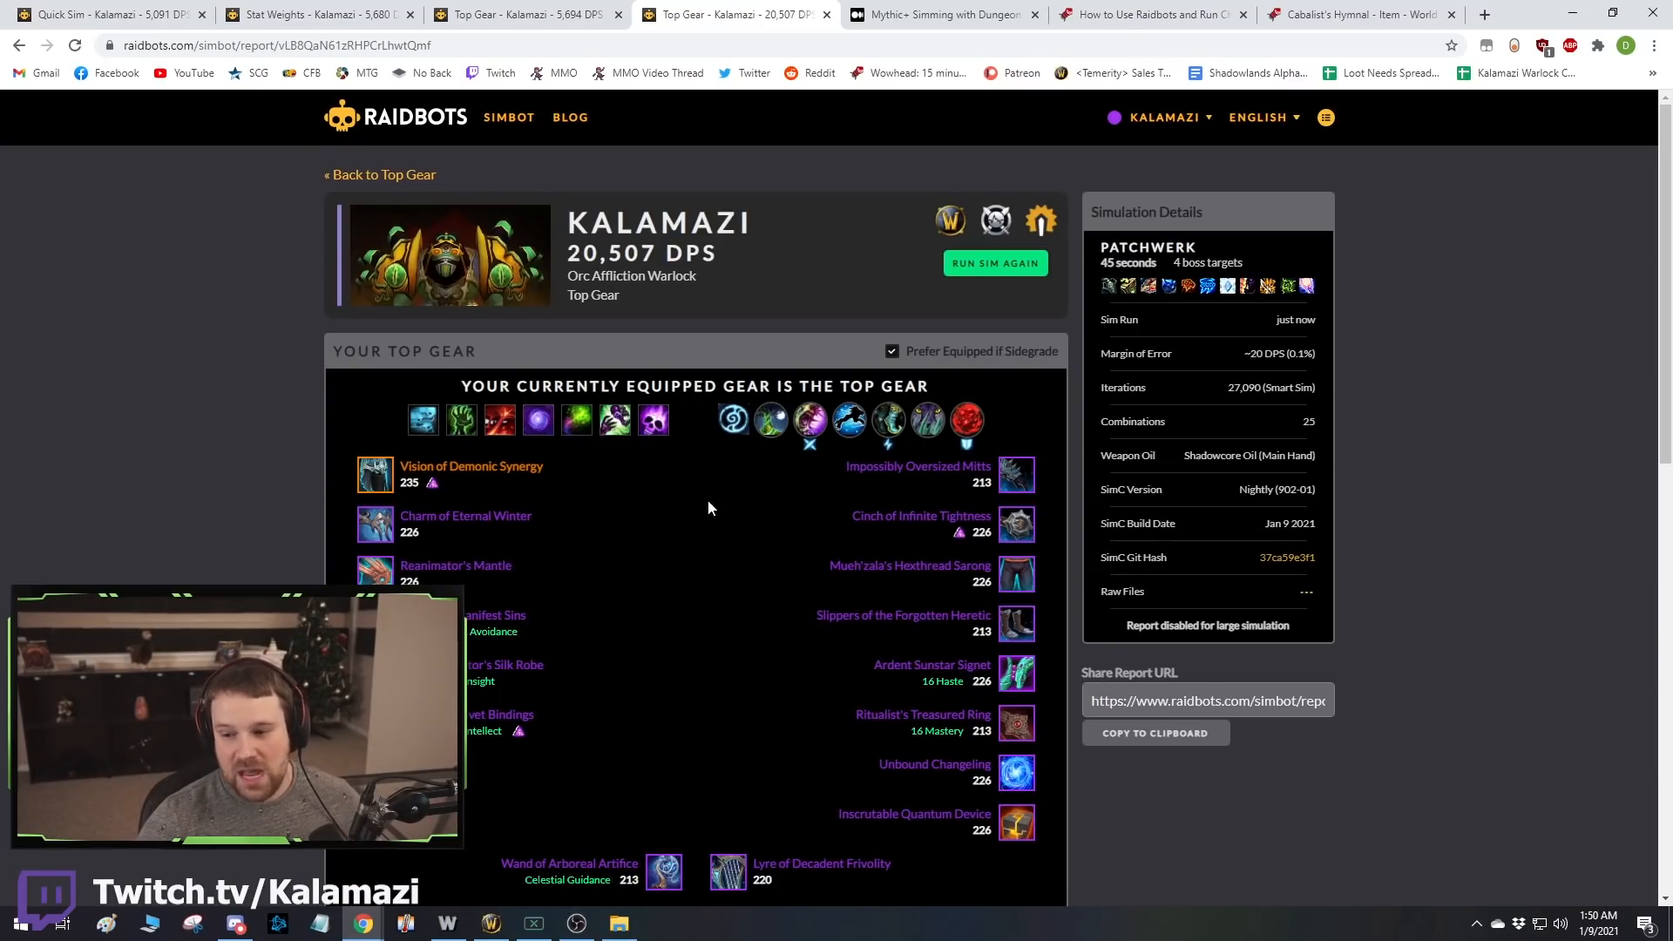
scroll(707, 499, down, 3)
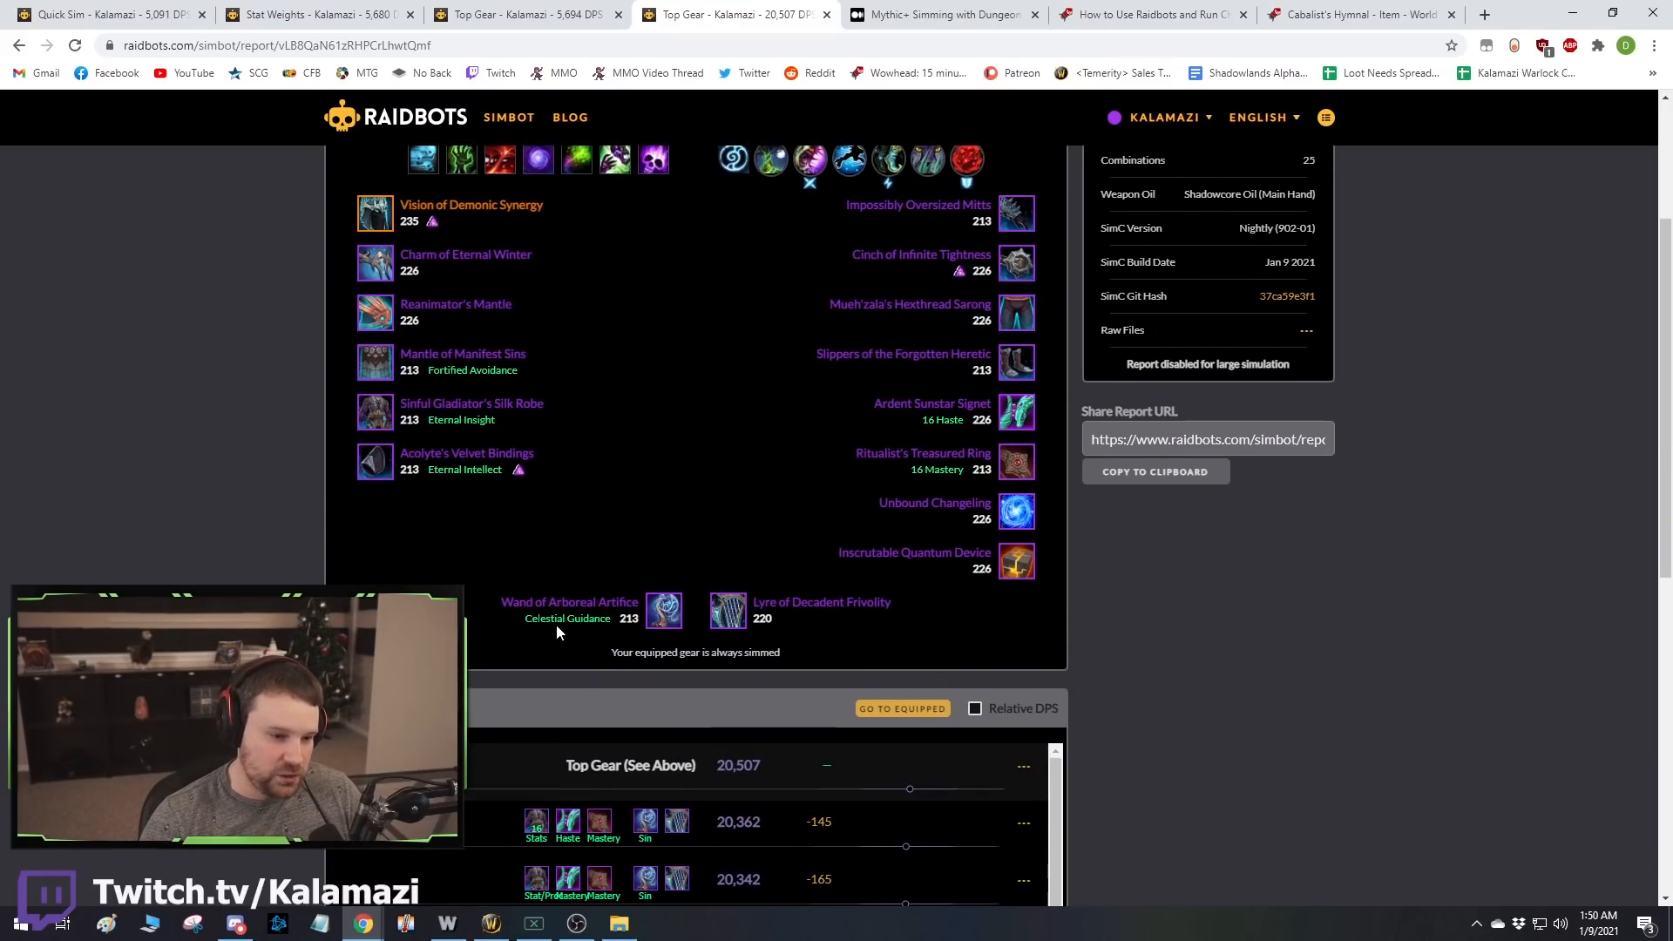
scroll(840, 777, down, 1)
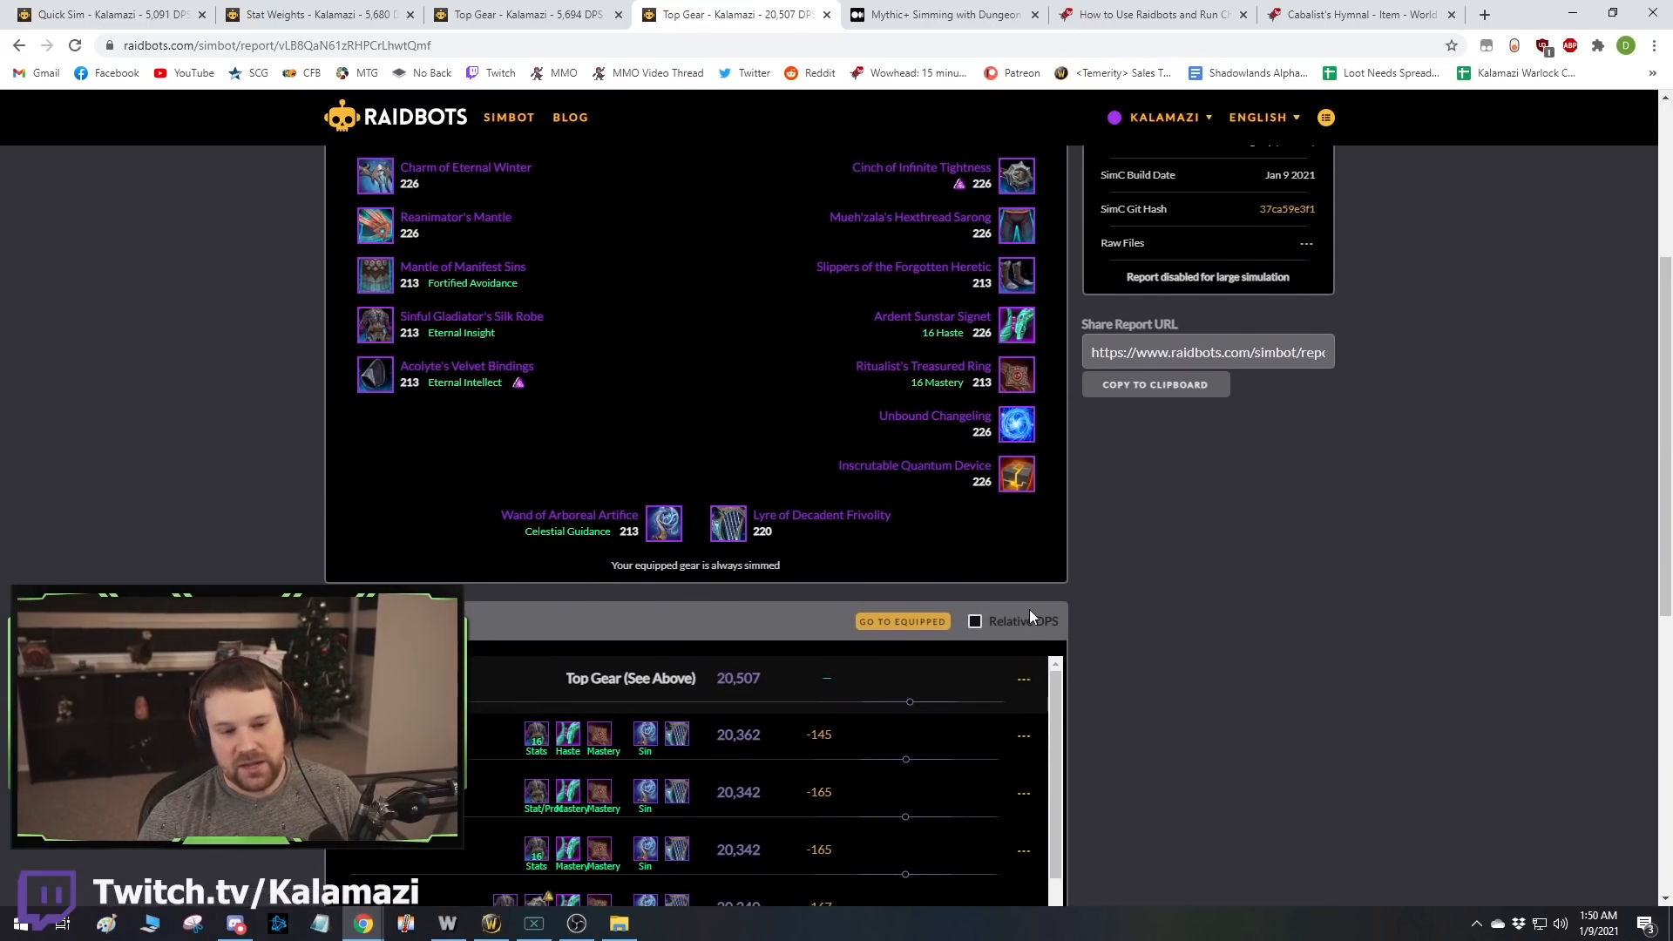
scroll(916, 414, up, 3)
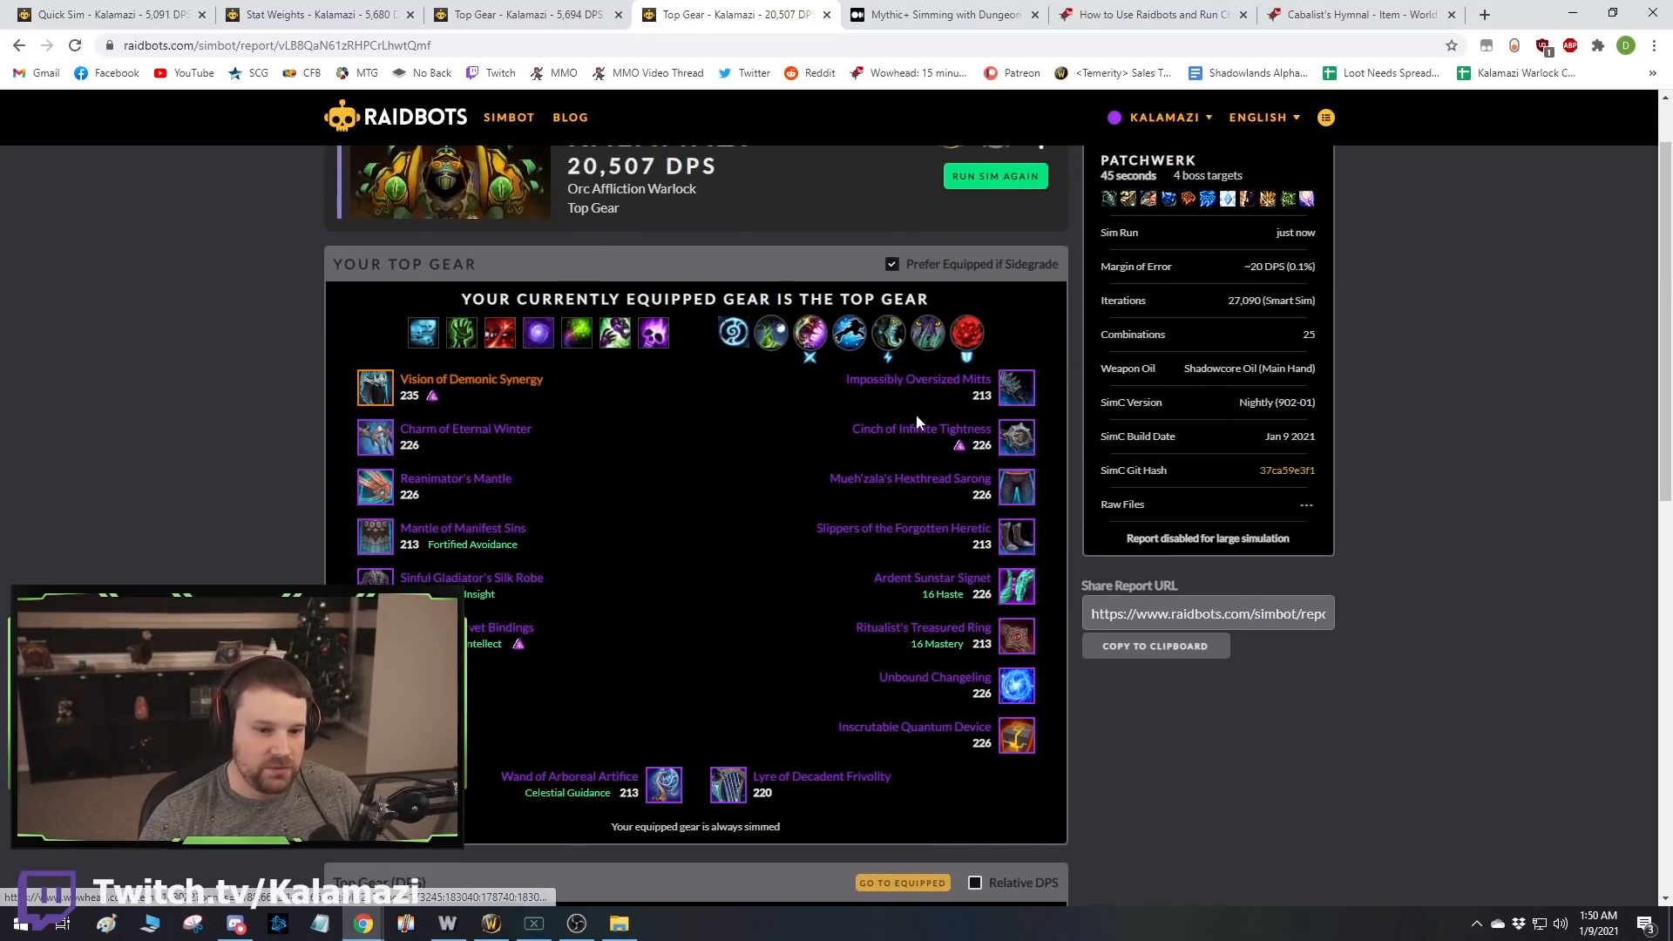
scroll(991, 488, up, 1)
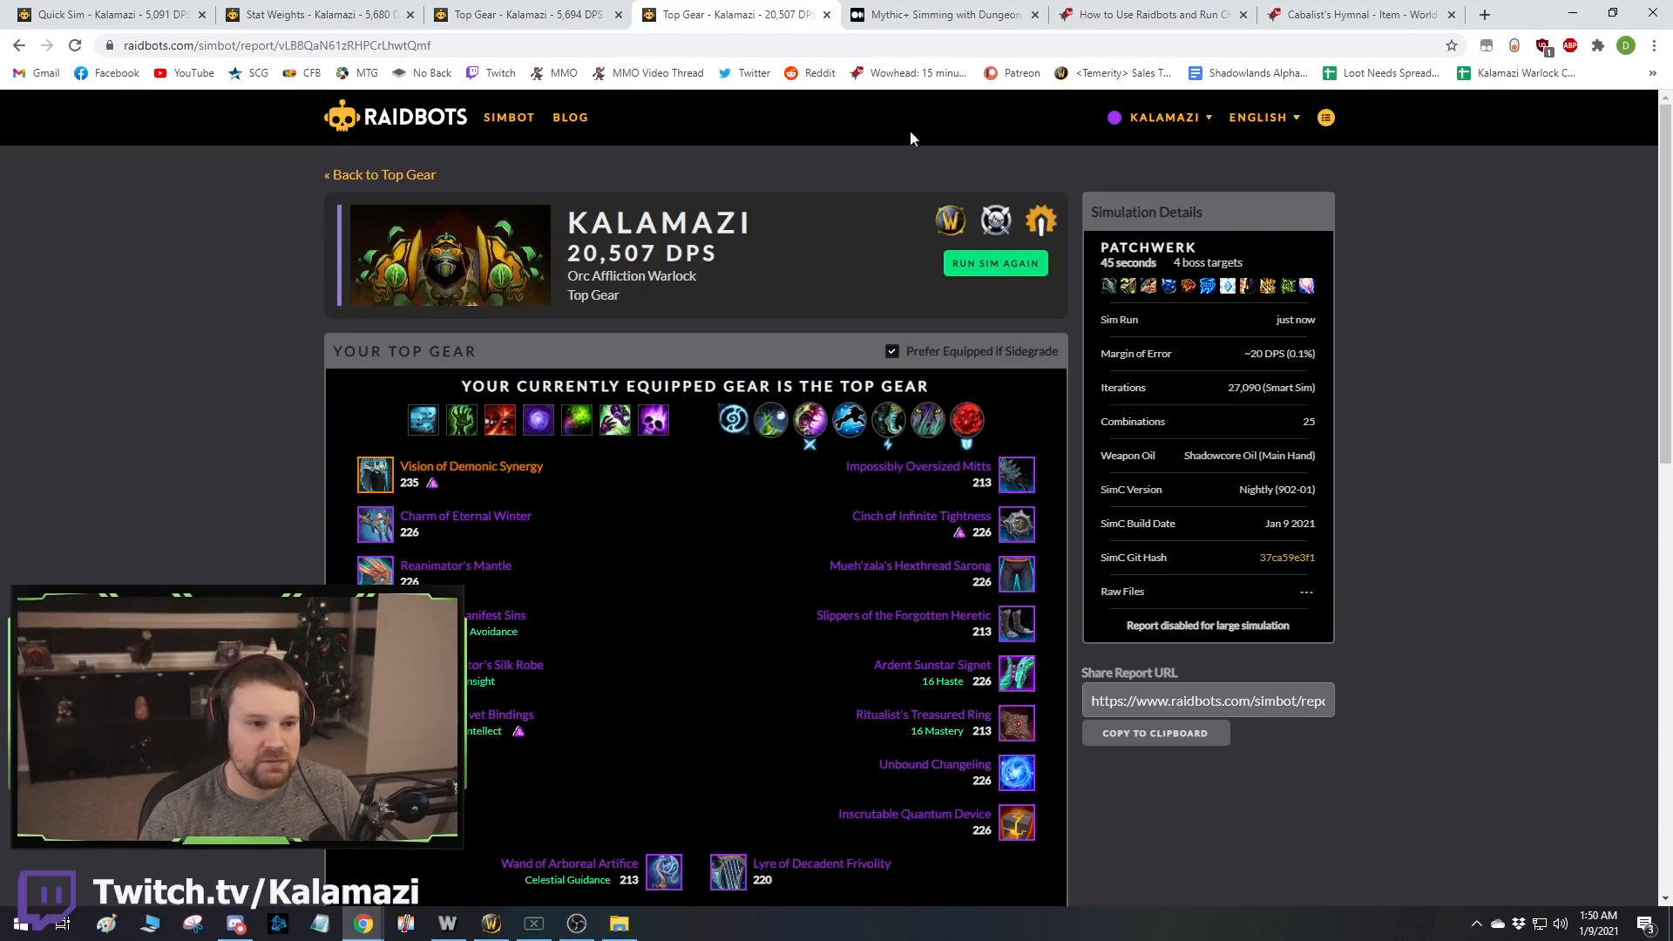
Reopen the Top Gear setup and set the fight to 2 bosses with a length of 3 minutes.
click(996, 264)
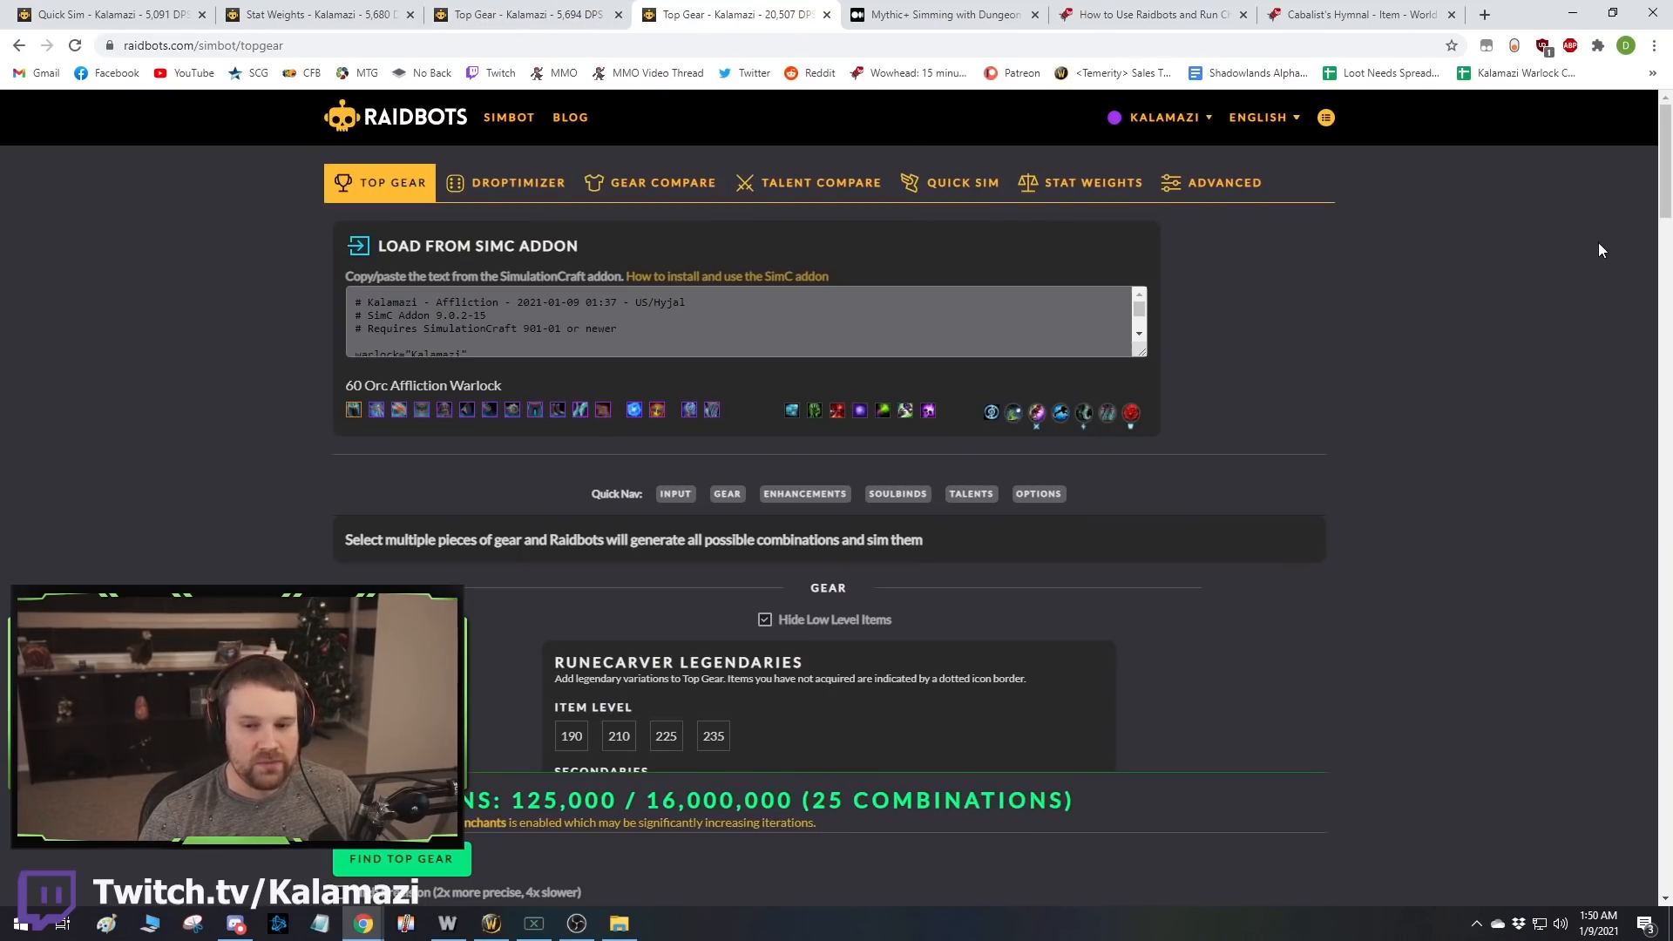
scroll(1599, 250, down, 20)
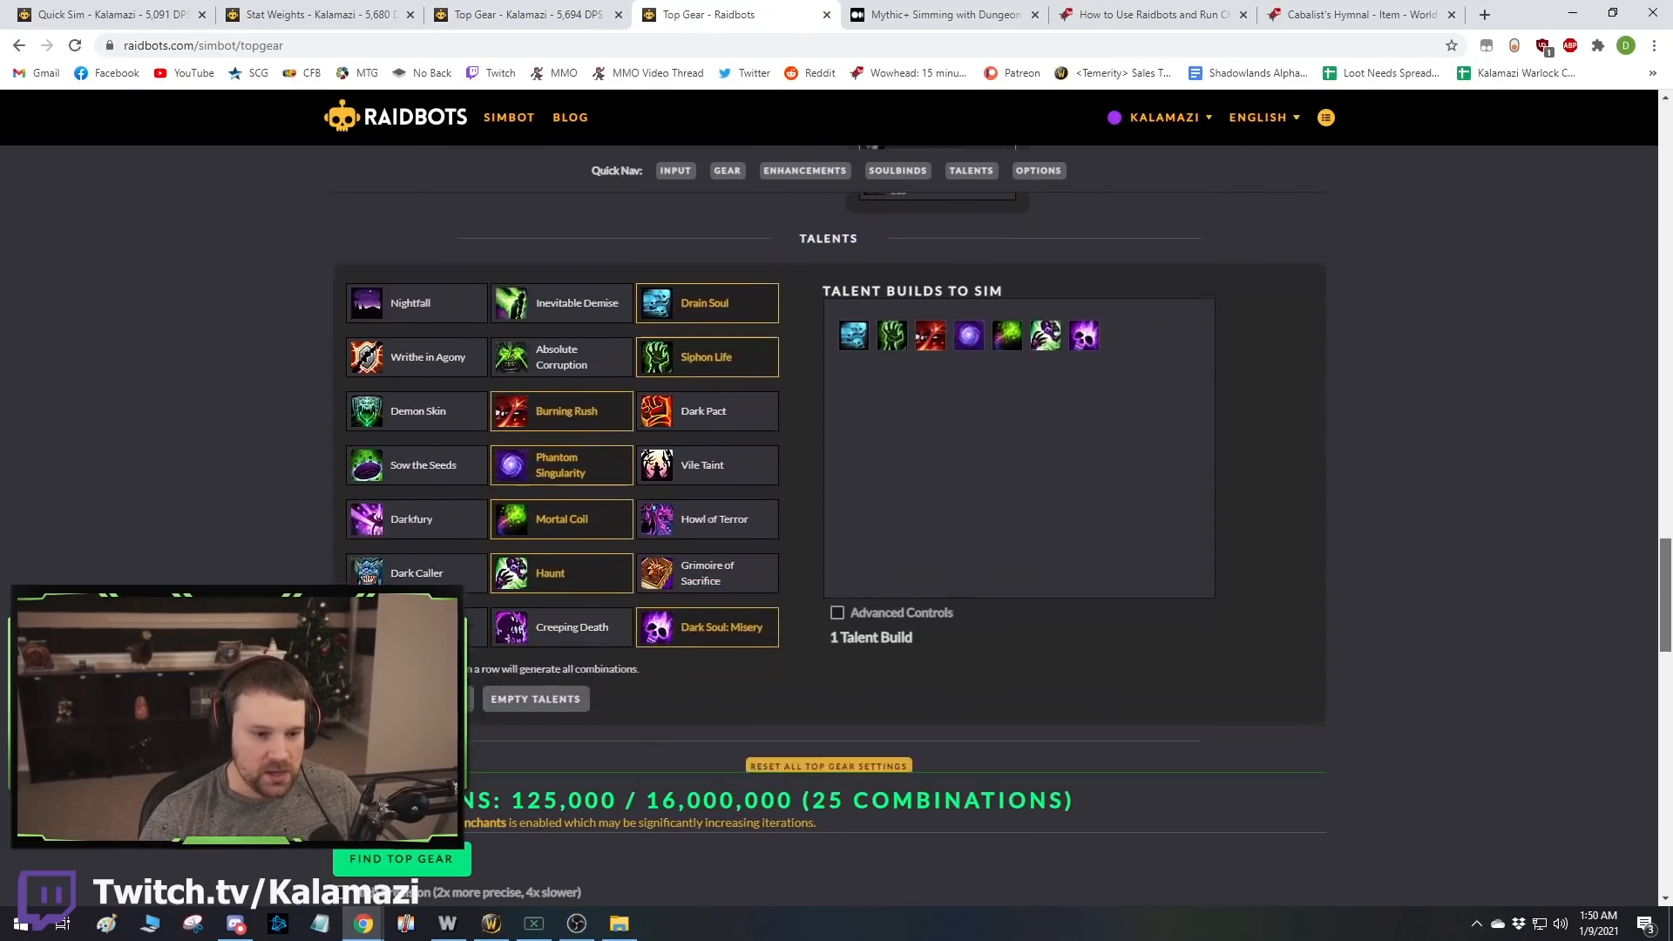
scroll(827, 522, down, 6)
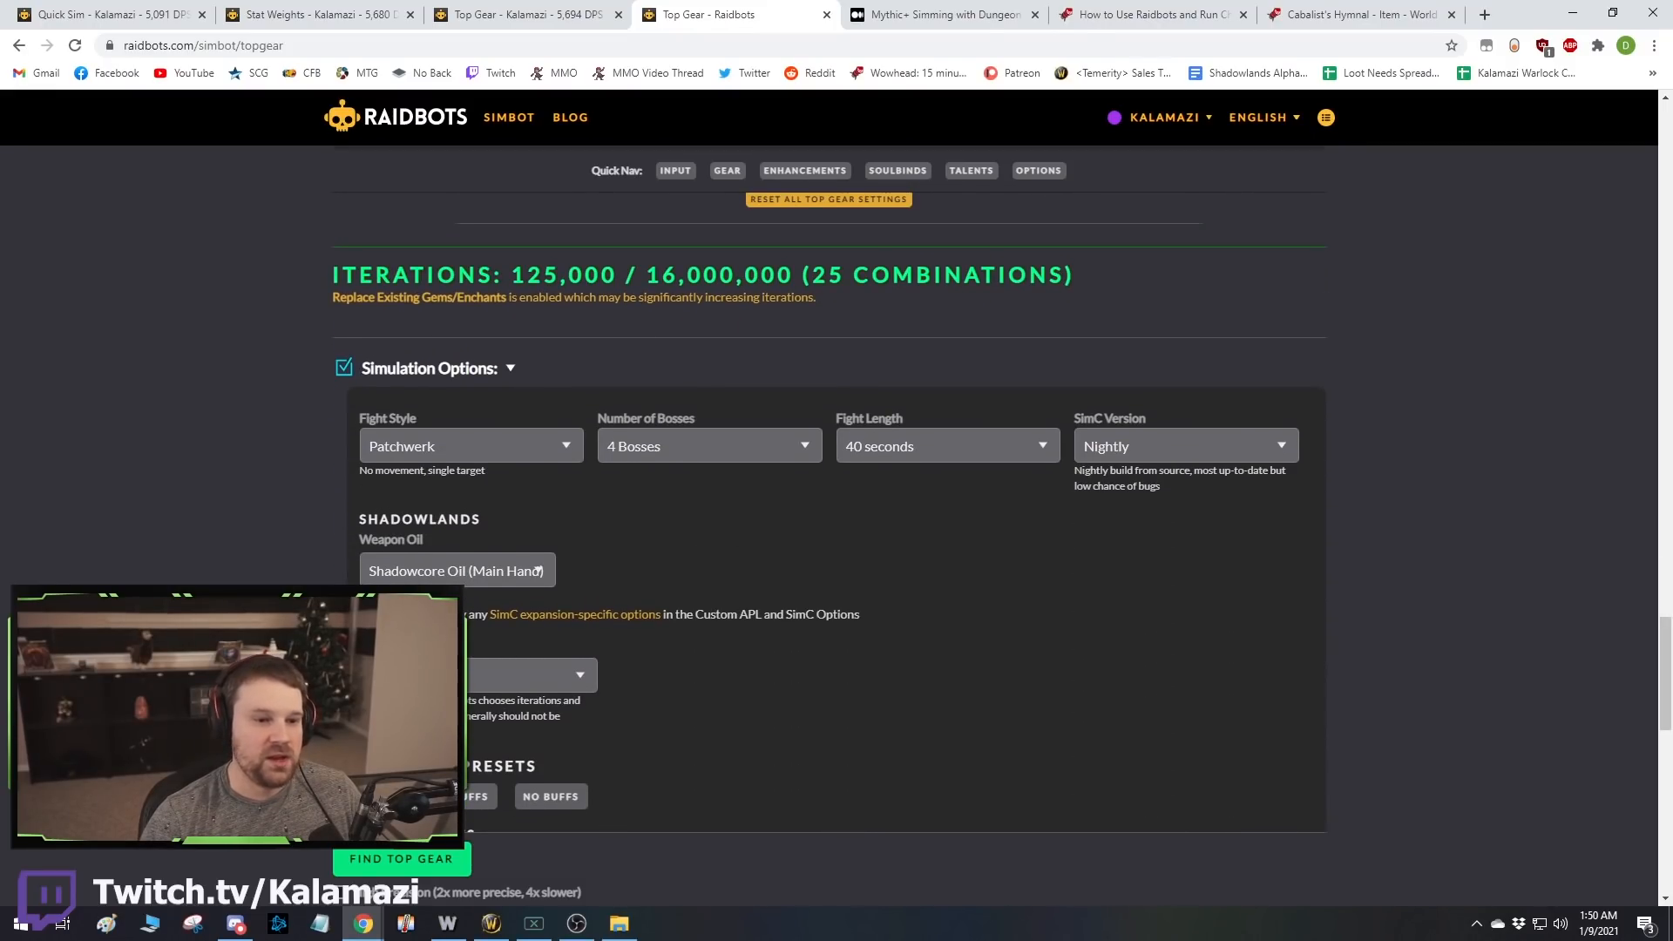
scroll(1098, 326, up, 10)
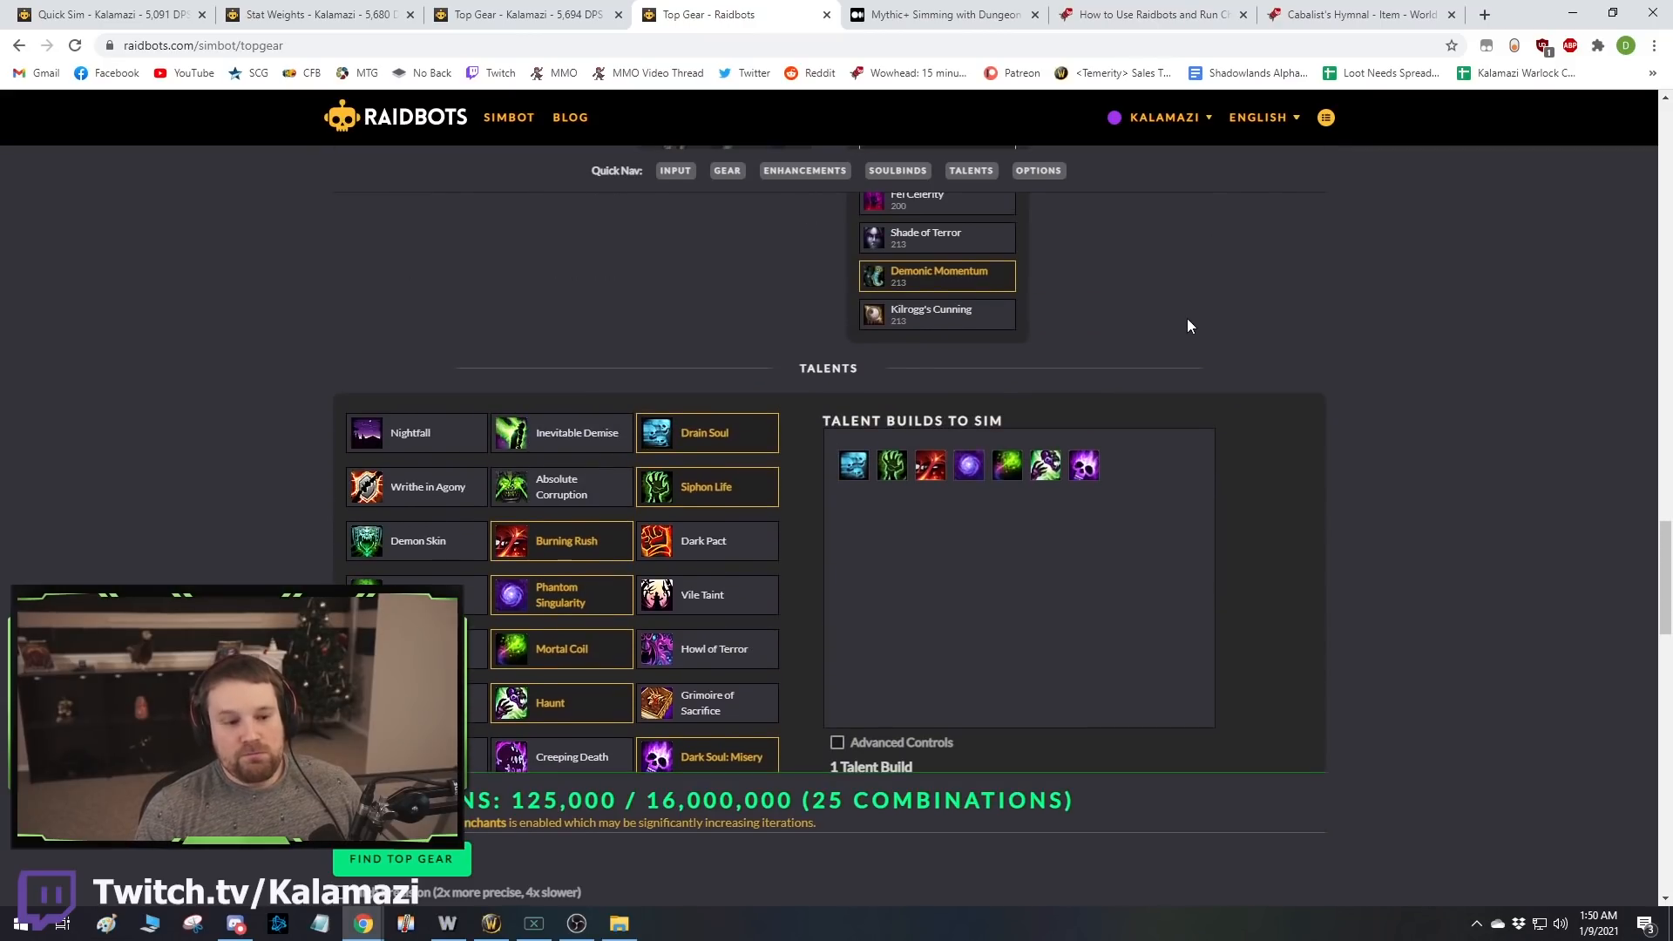
scroll(1176, 310, up, 8)
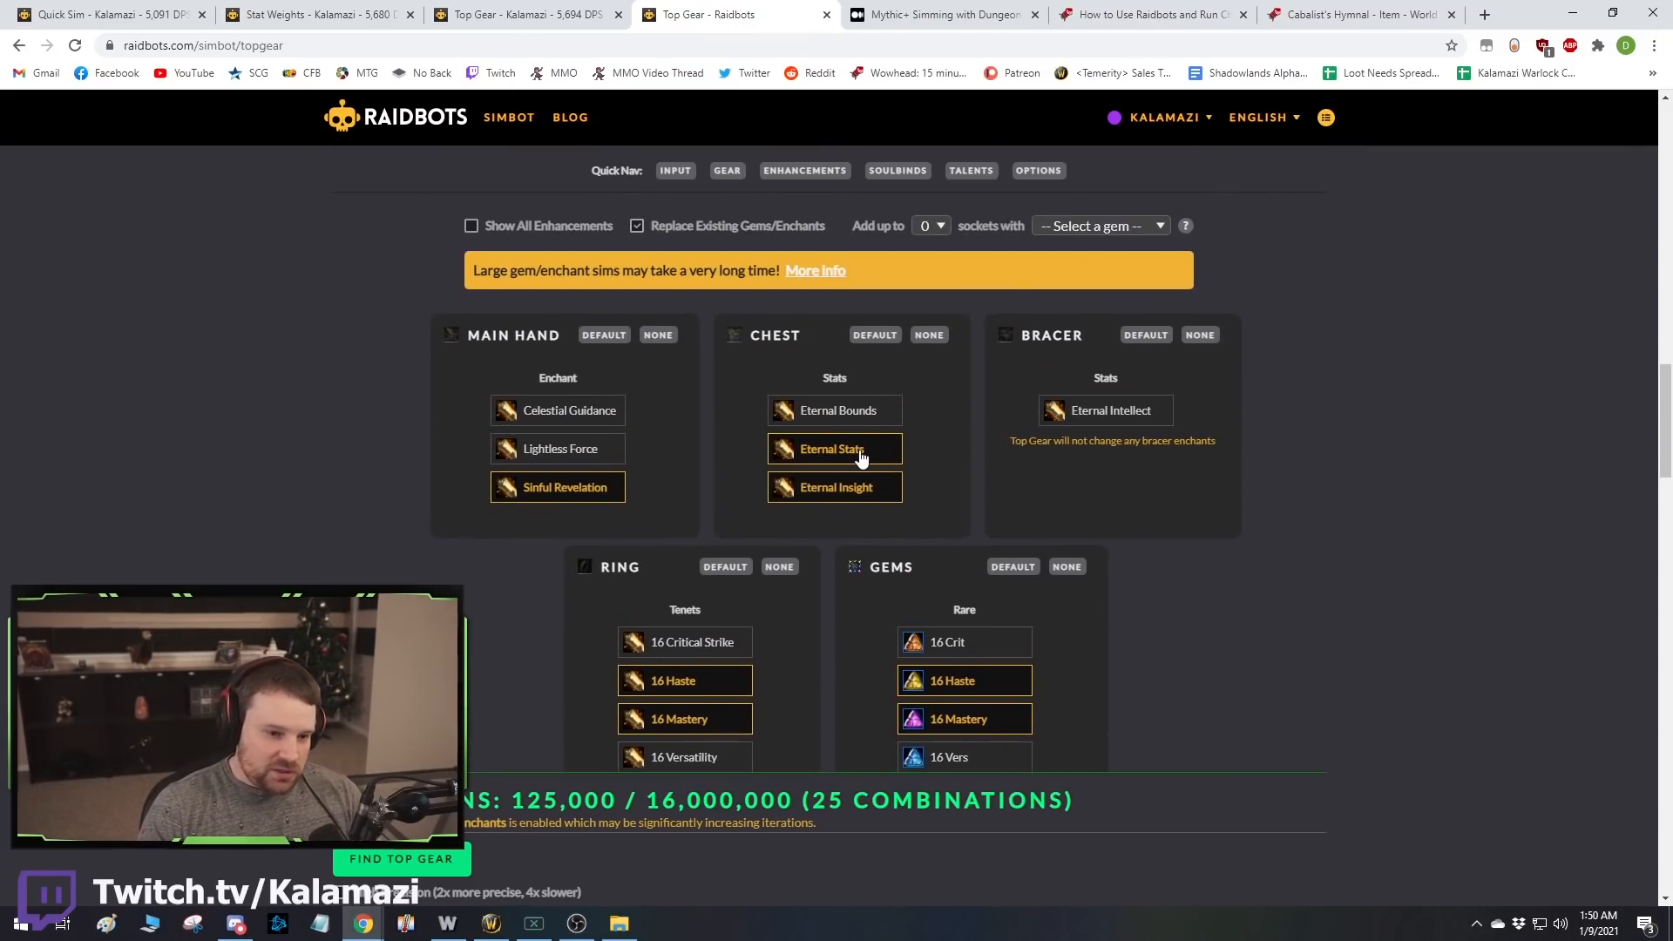
scroll(1159, 533, down, 8)
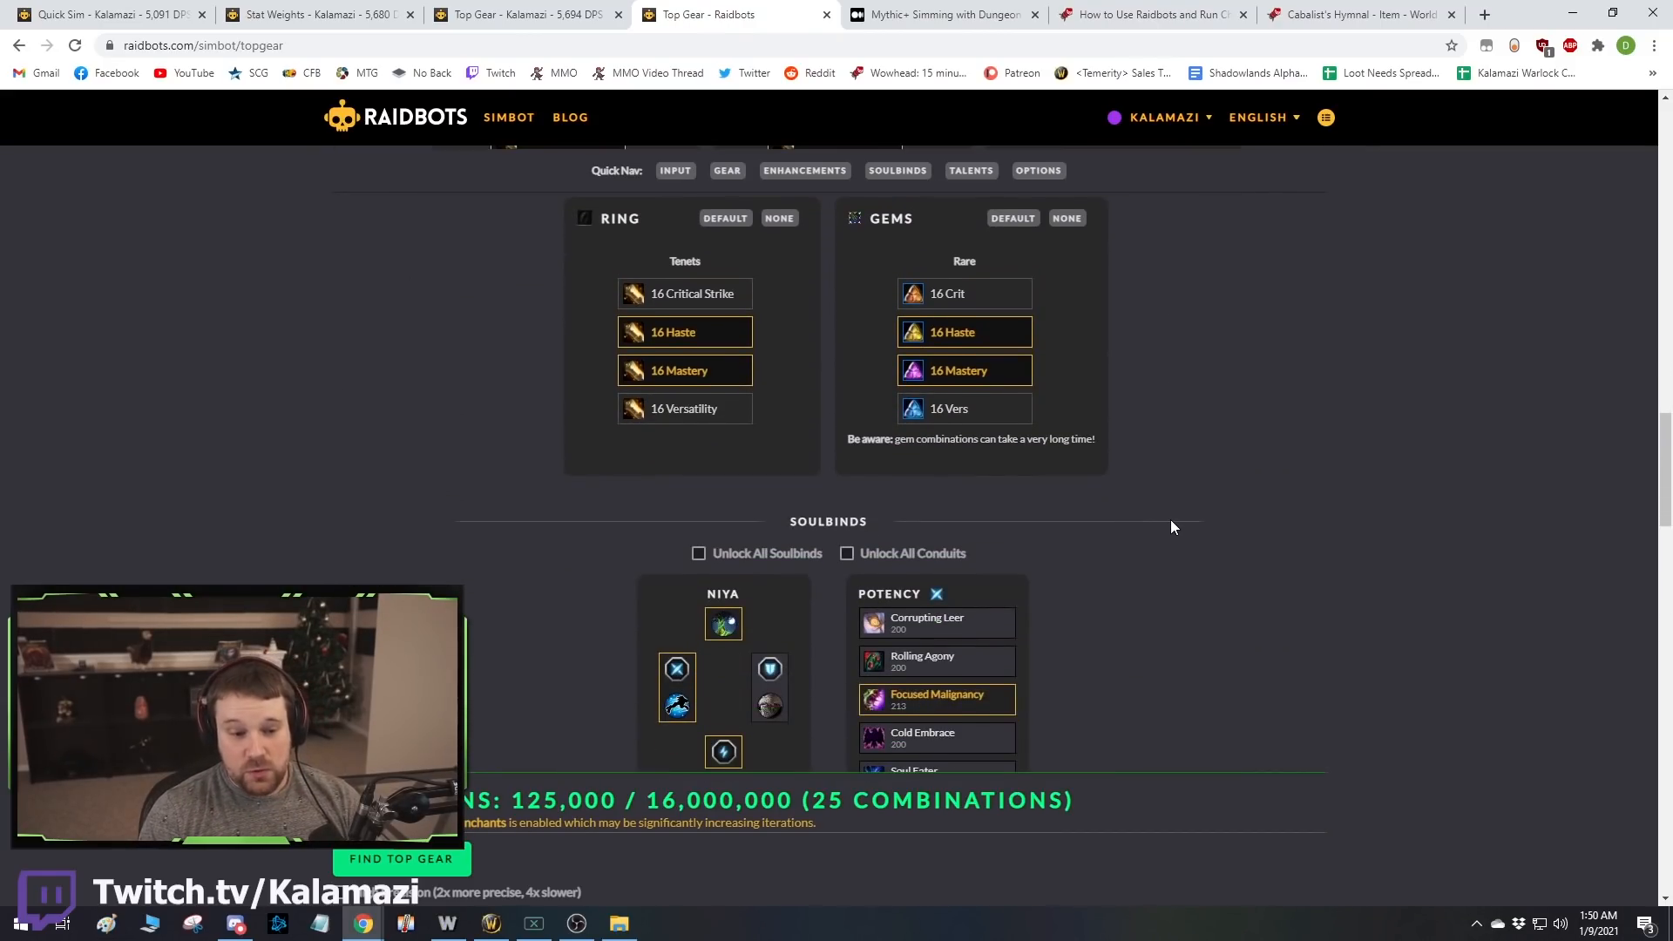
scroll(704, 751, down, 5)
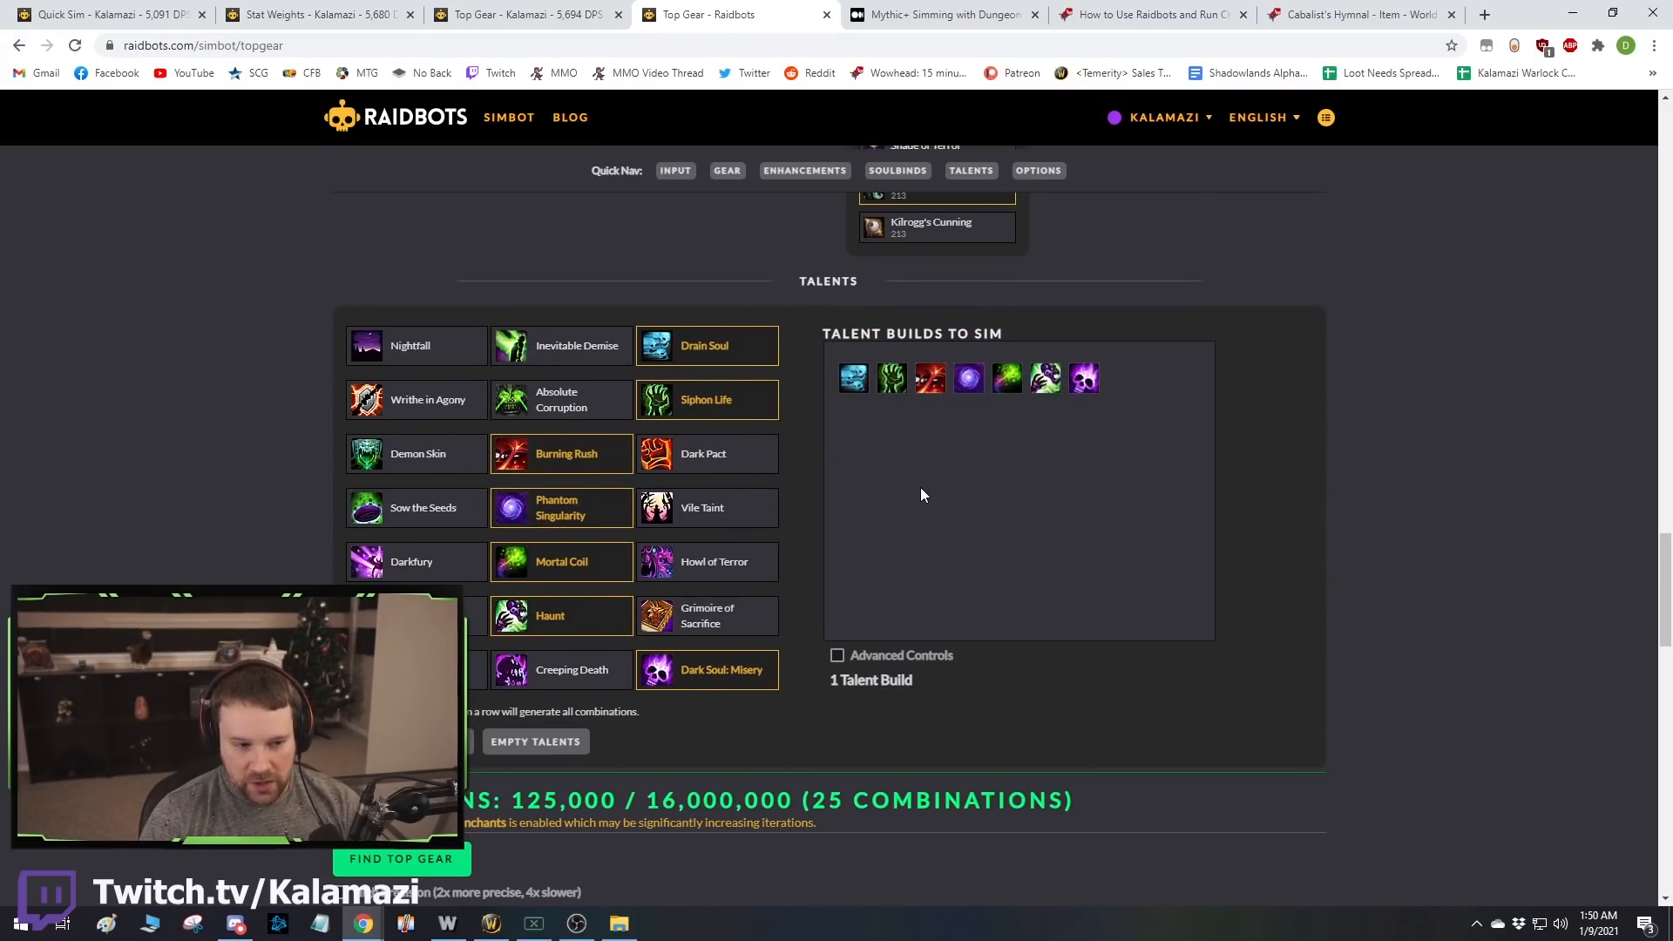
scroll(932, 501, down, 5)
scroll(944, 508, down, 5)
click(718, 193)
click(729, 229)
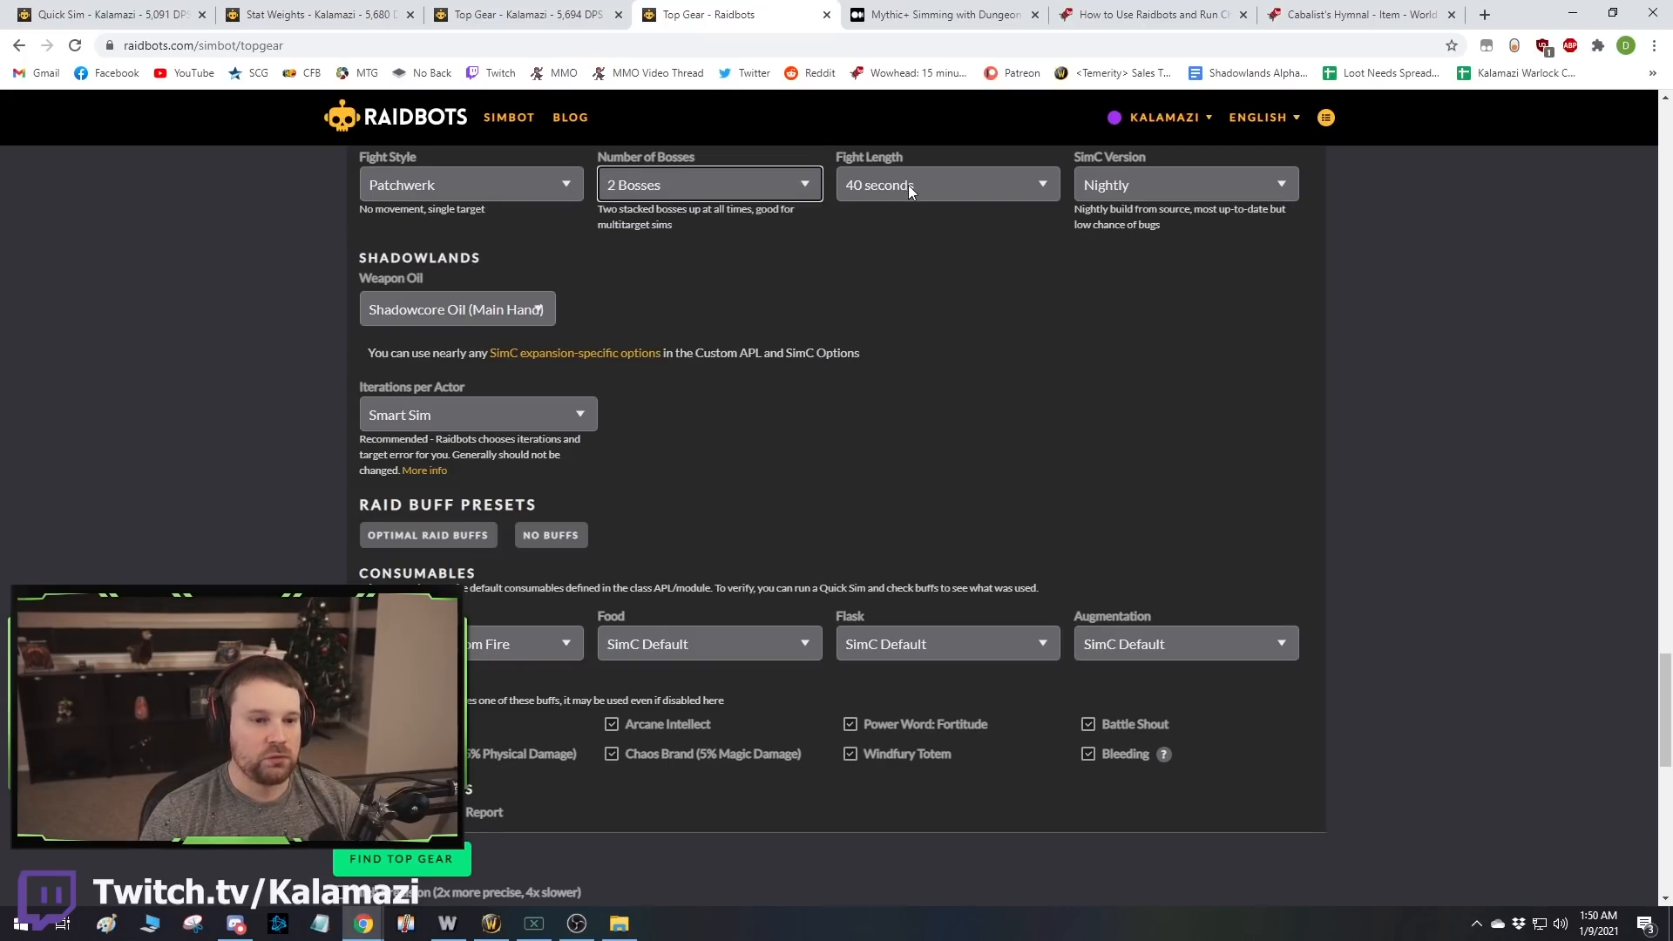
click(907, 185)
click(946, 296)
Add the Absolute Corruption talent to the comparison and turn off replacing existing gems and enchants.
scroll(976, 390, up, 12)
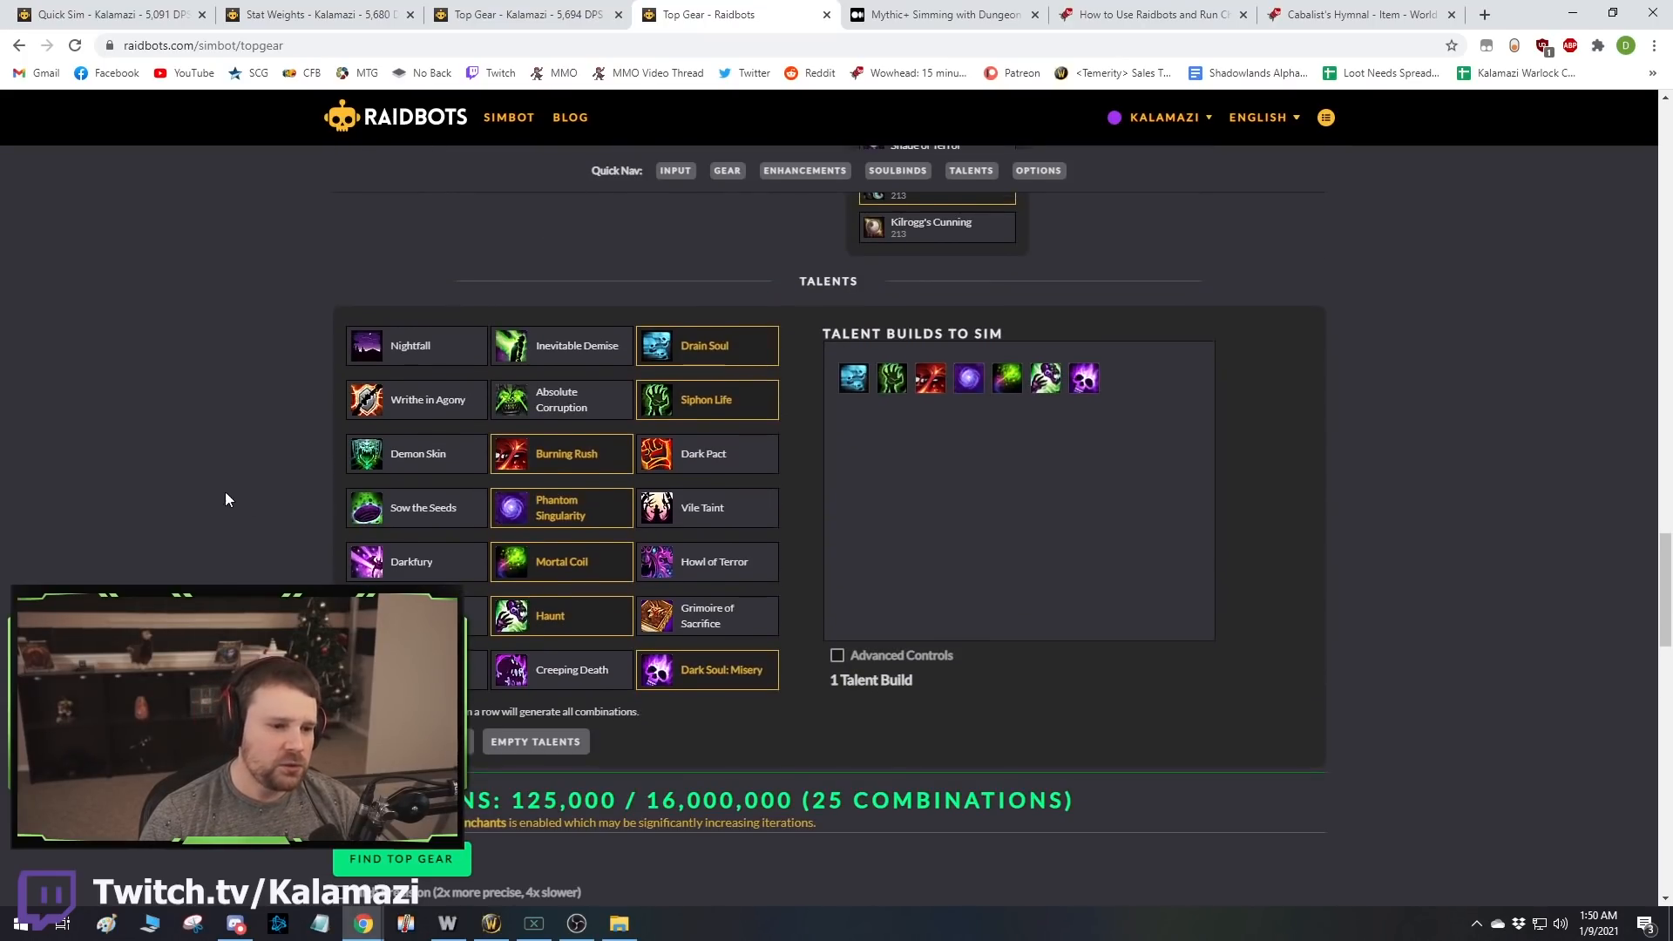
click(562, 661)
scroll(448, 518, up, 5)
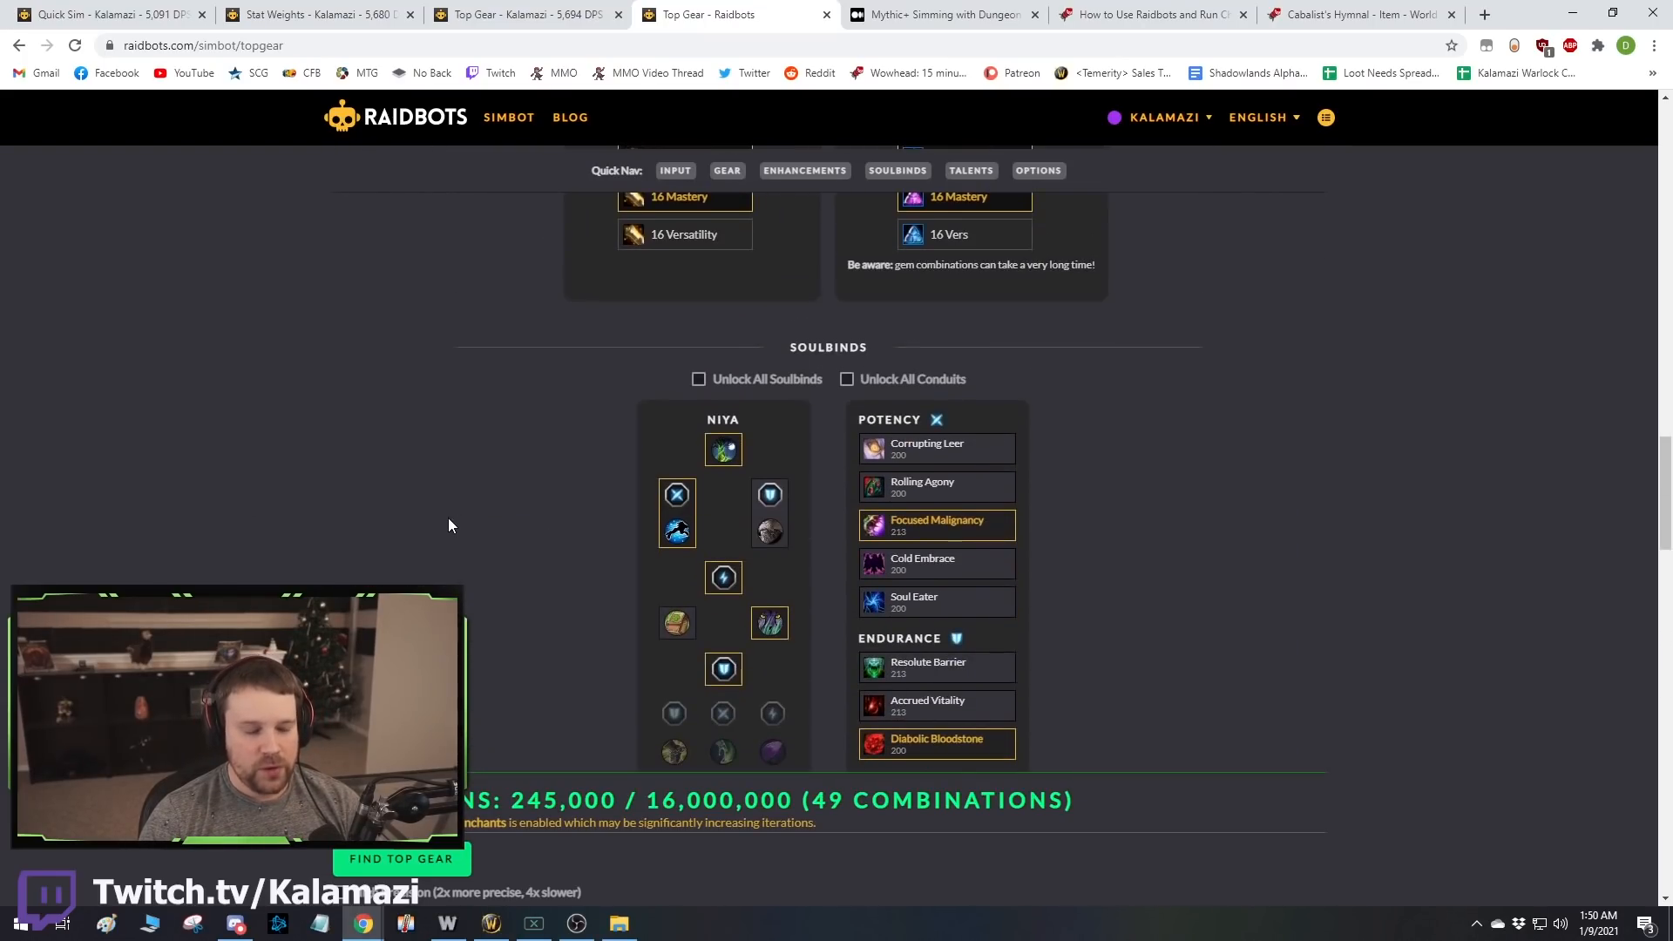
scroll(1246, 511, up, 8)
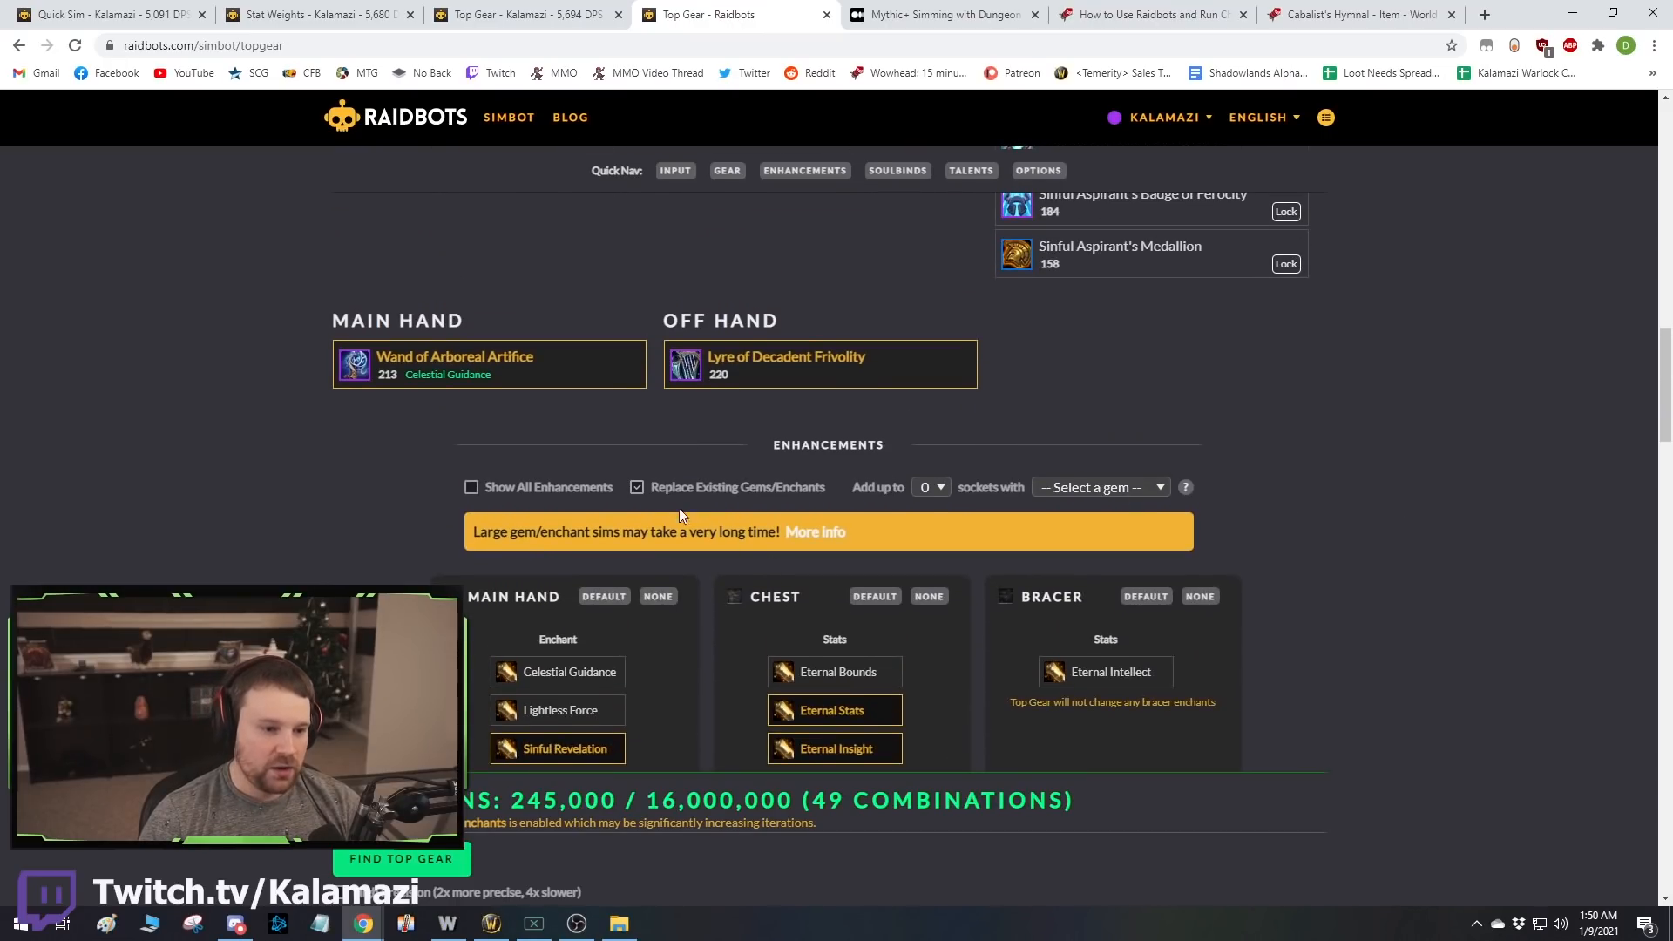
click(678, 488)
Run the Top Gear simulation and compare the DPS of the equipped talents with the Absolute Corruption build in its report.
scroll(265, 530, down, 10)
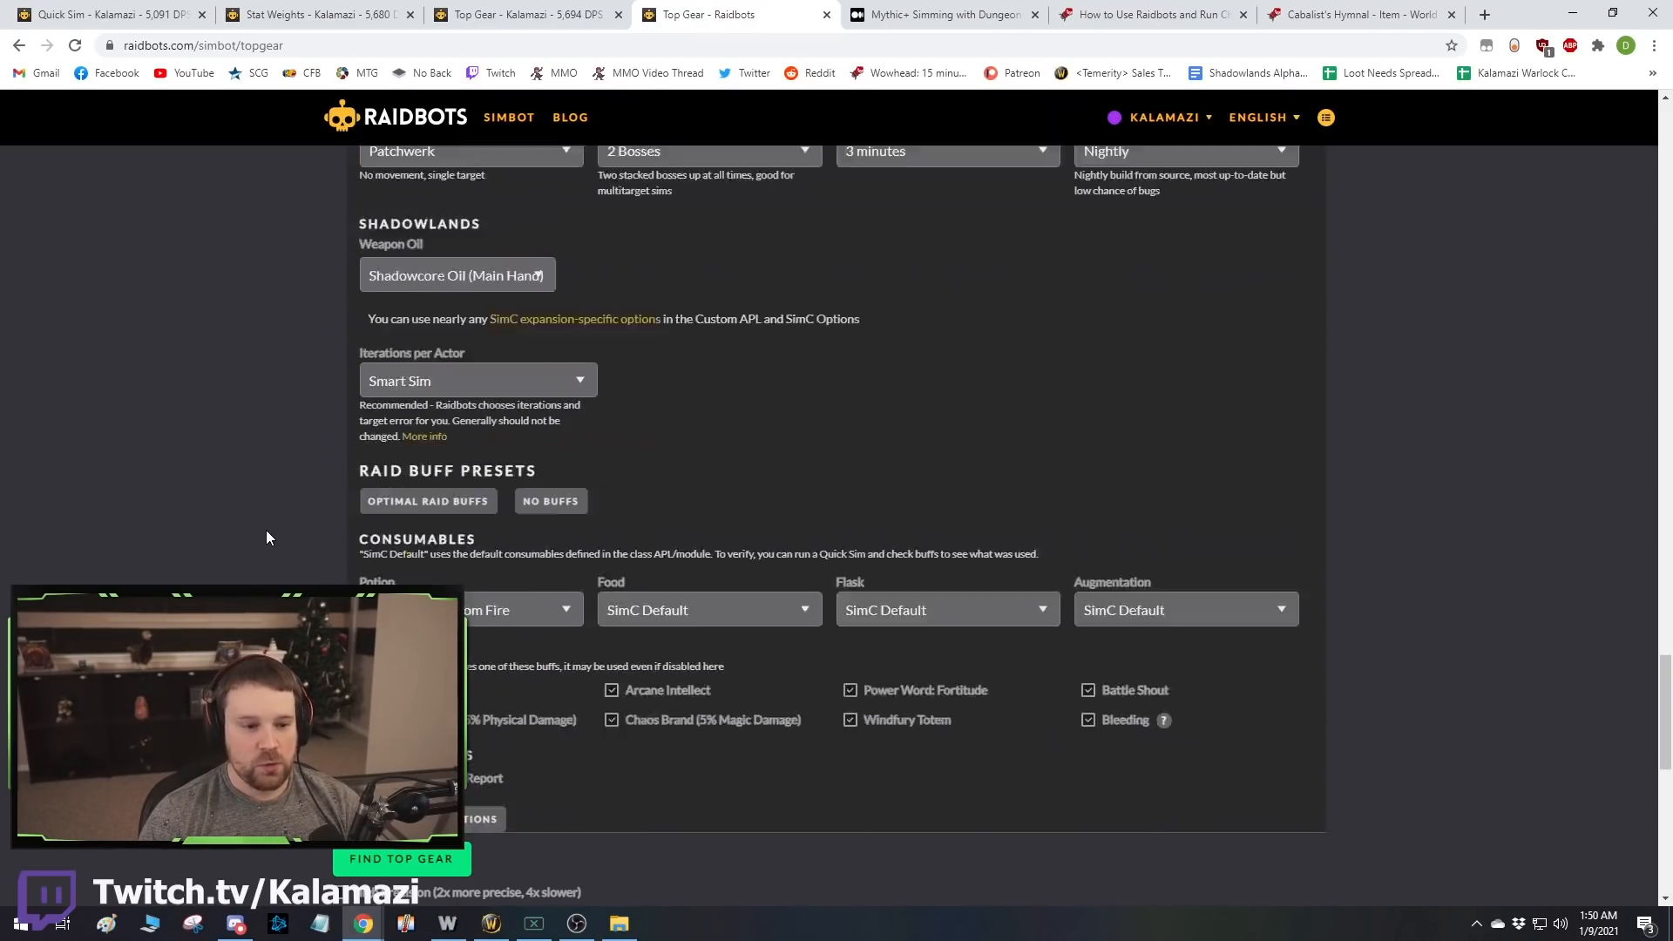
click(429, 859)
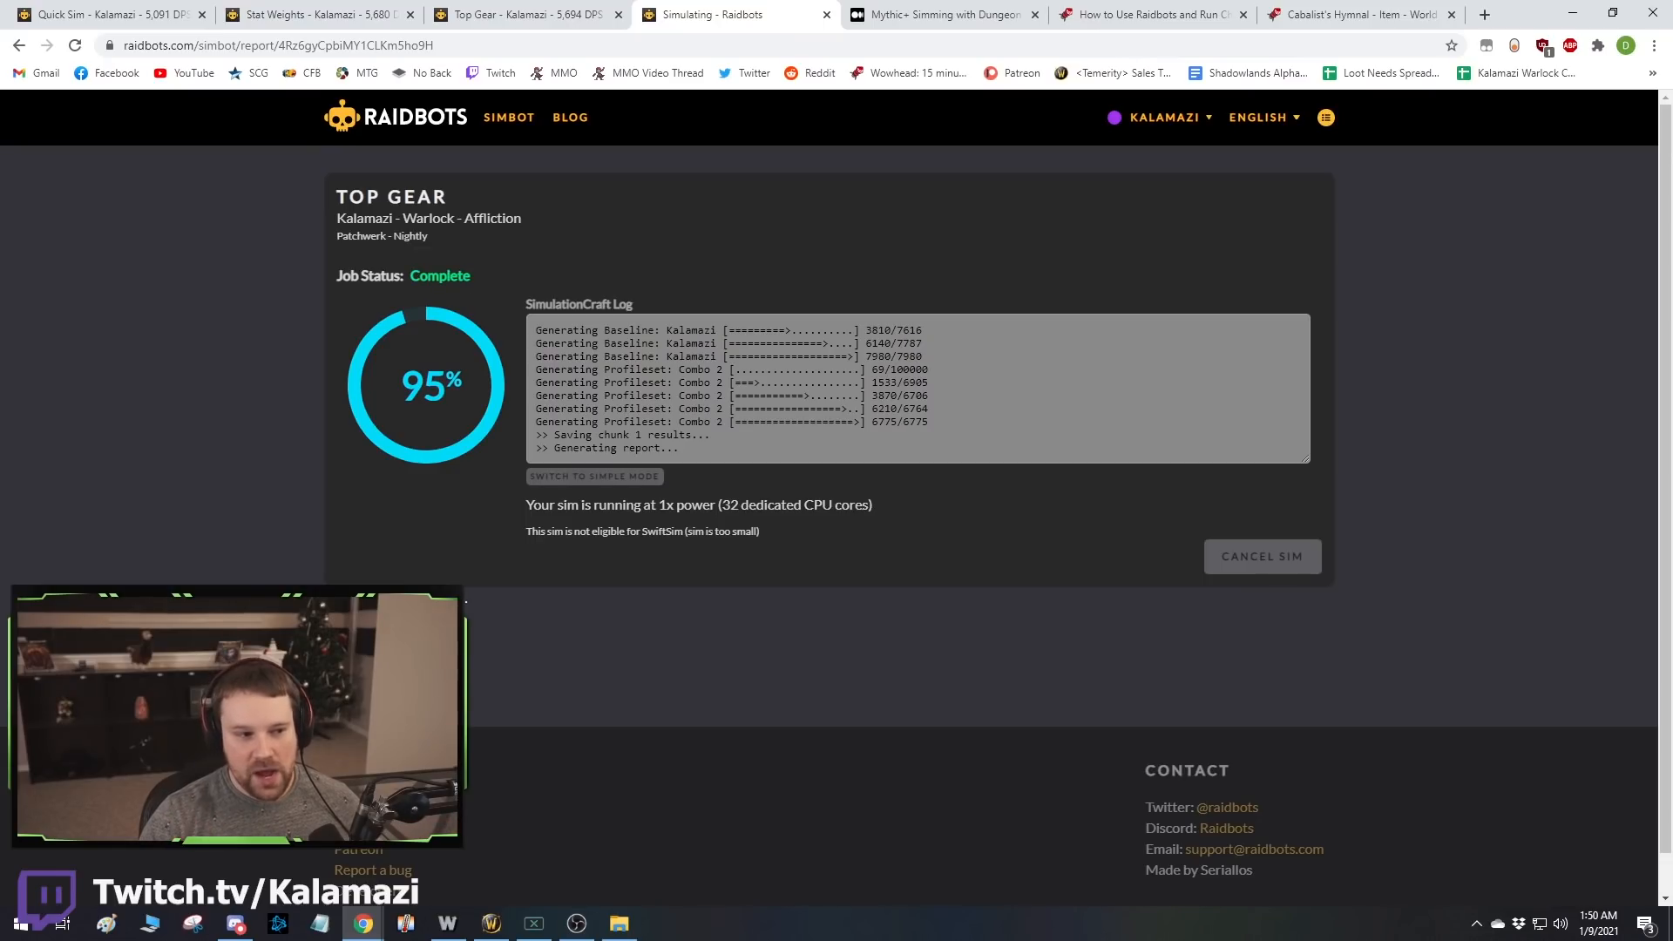
scroll(485, 422, down, 4)
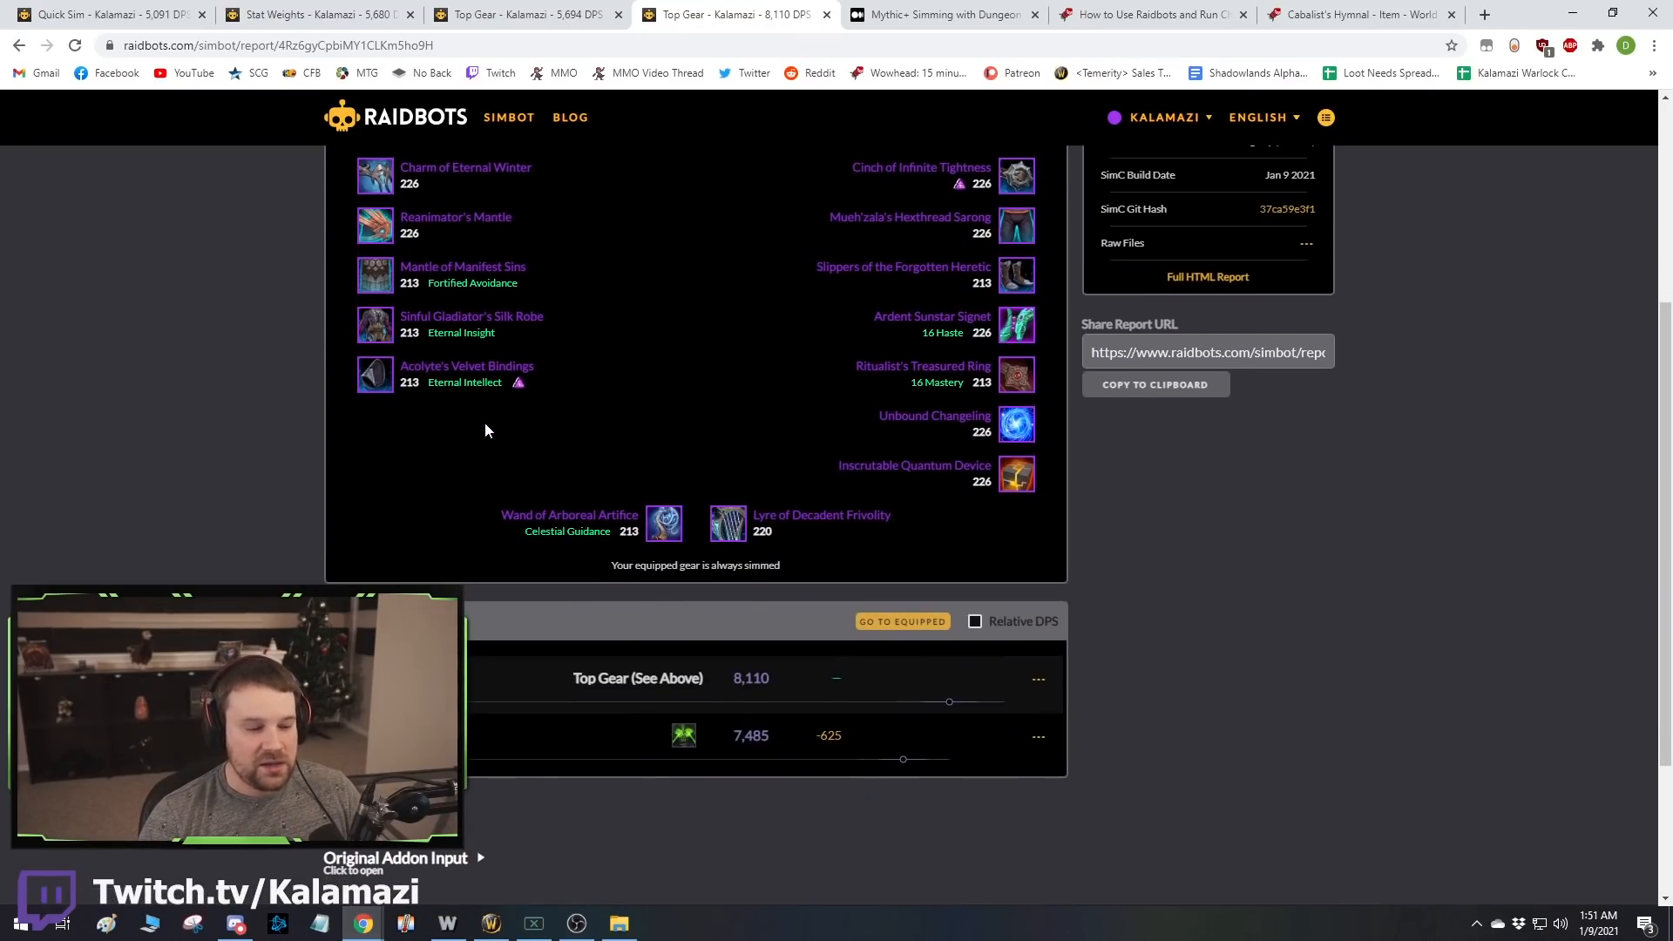
scroll(485, 422, up, 4)
mouse_move(473, 423)
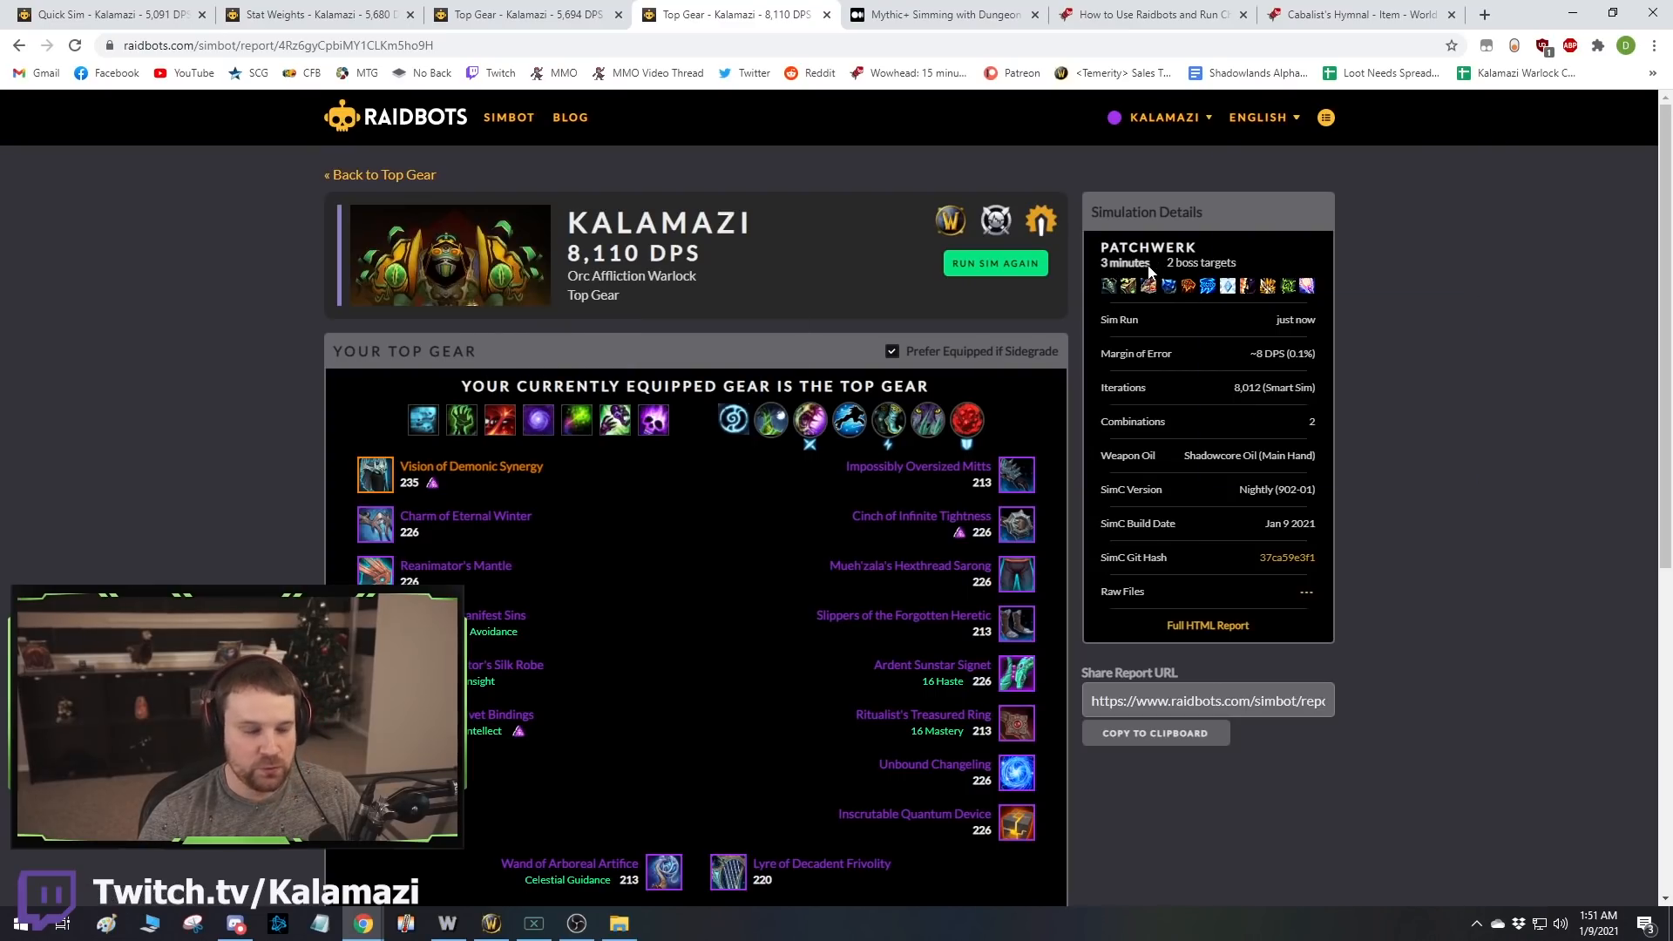
scroll(738, 355, down, 5)
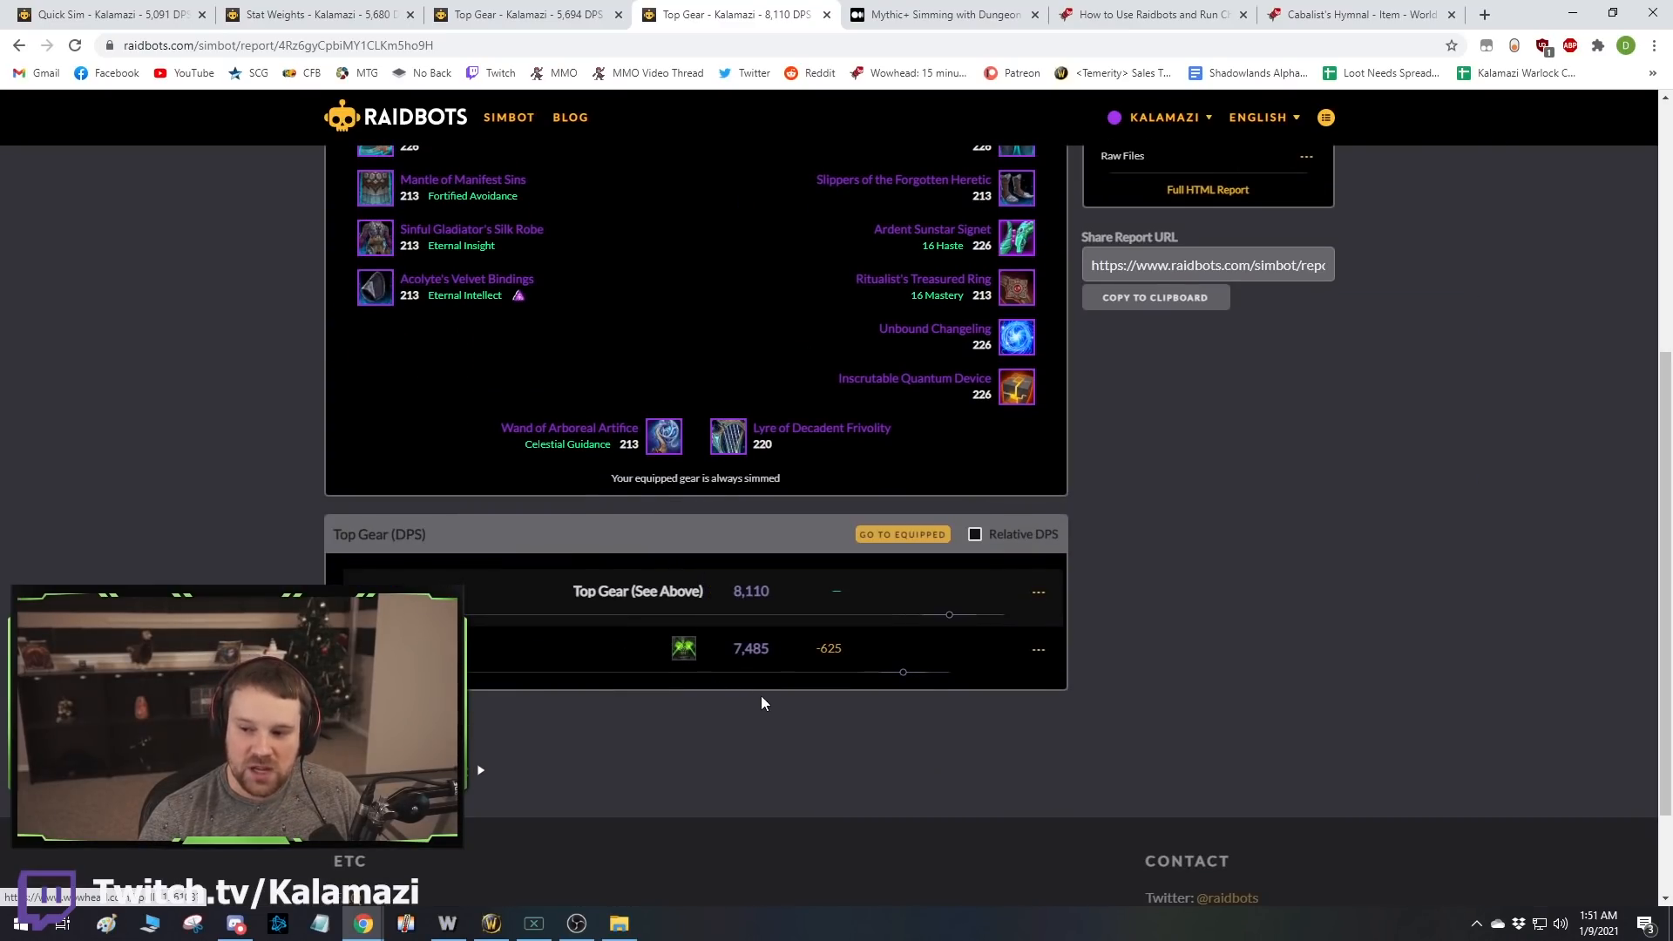
scroll(693, 688, down, 2)
mouse_move(684, 527)
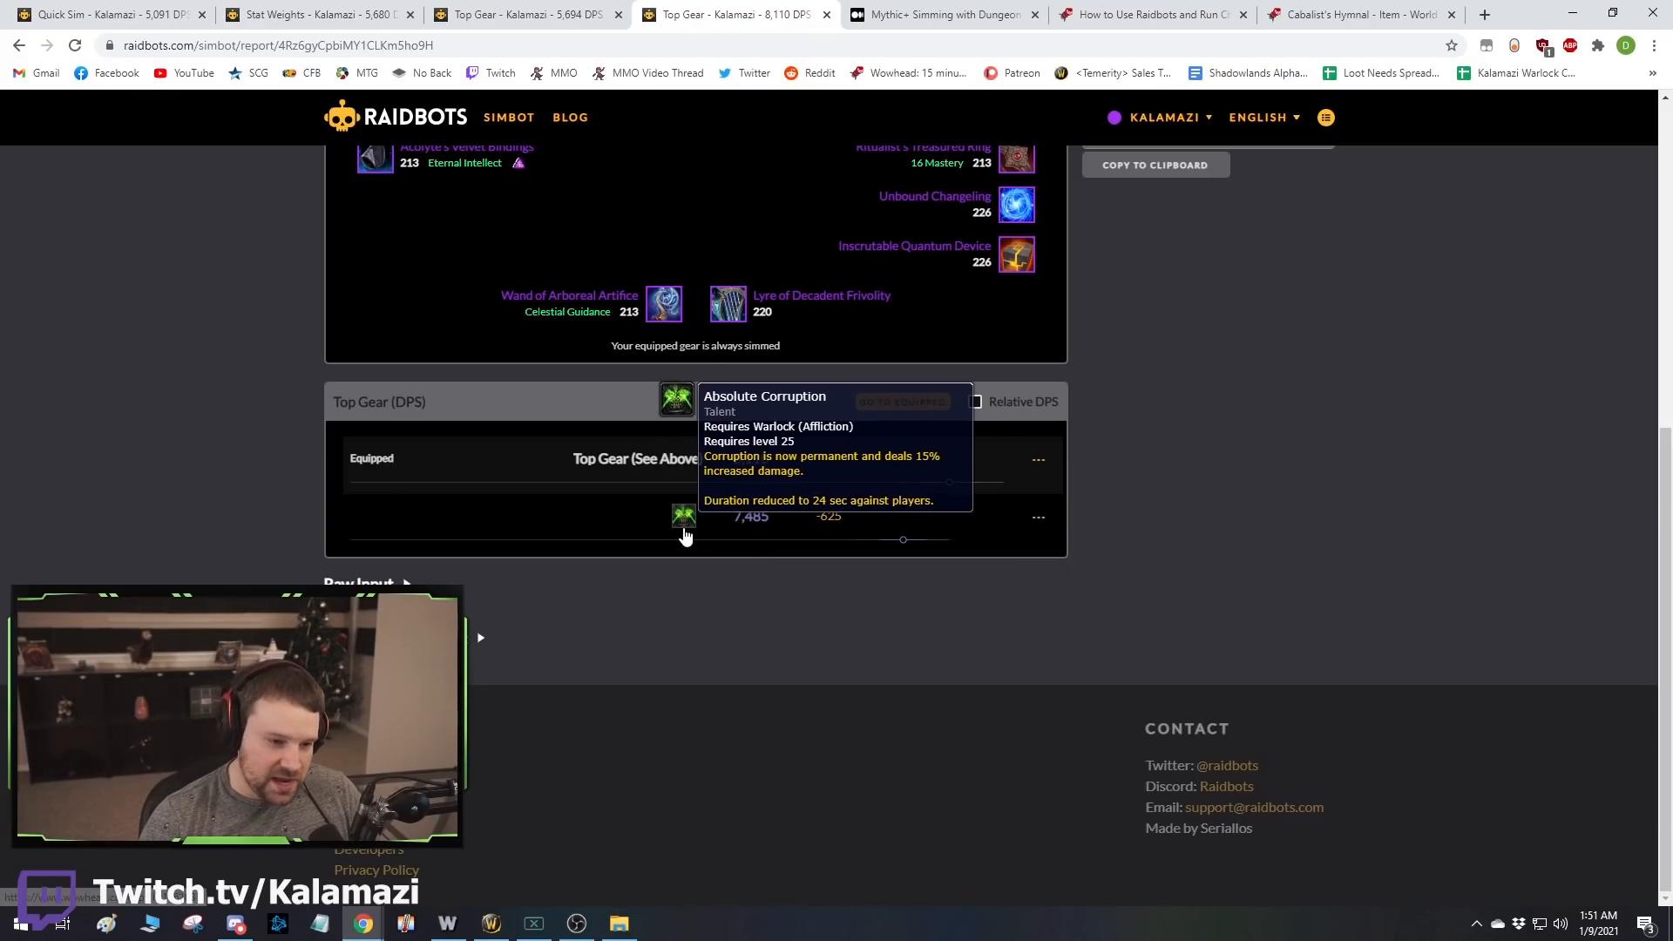
scroll(771, 500, up, 6)
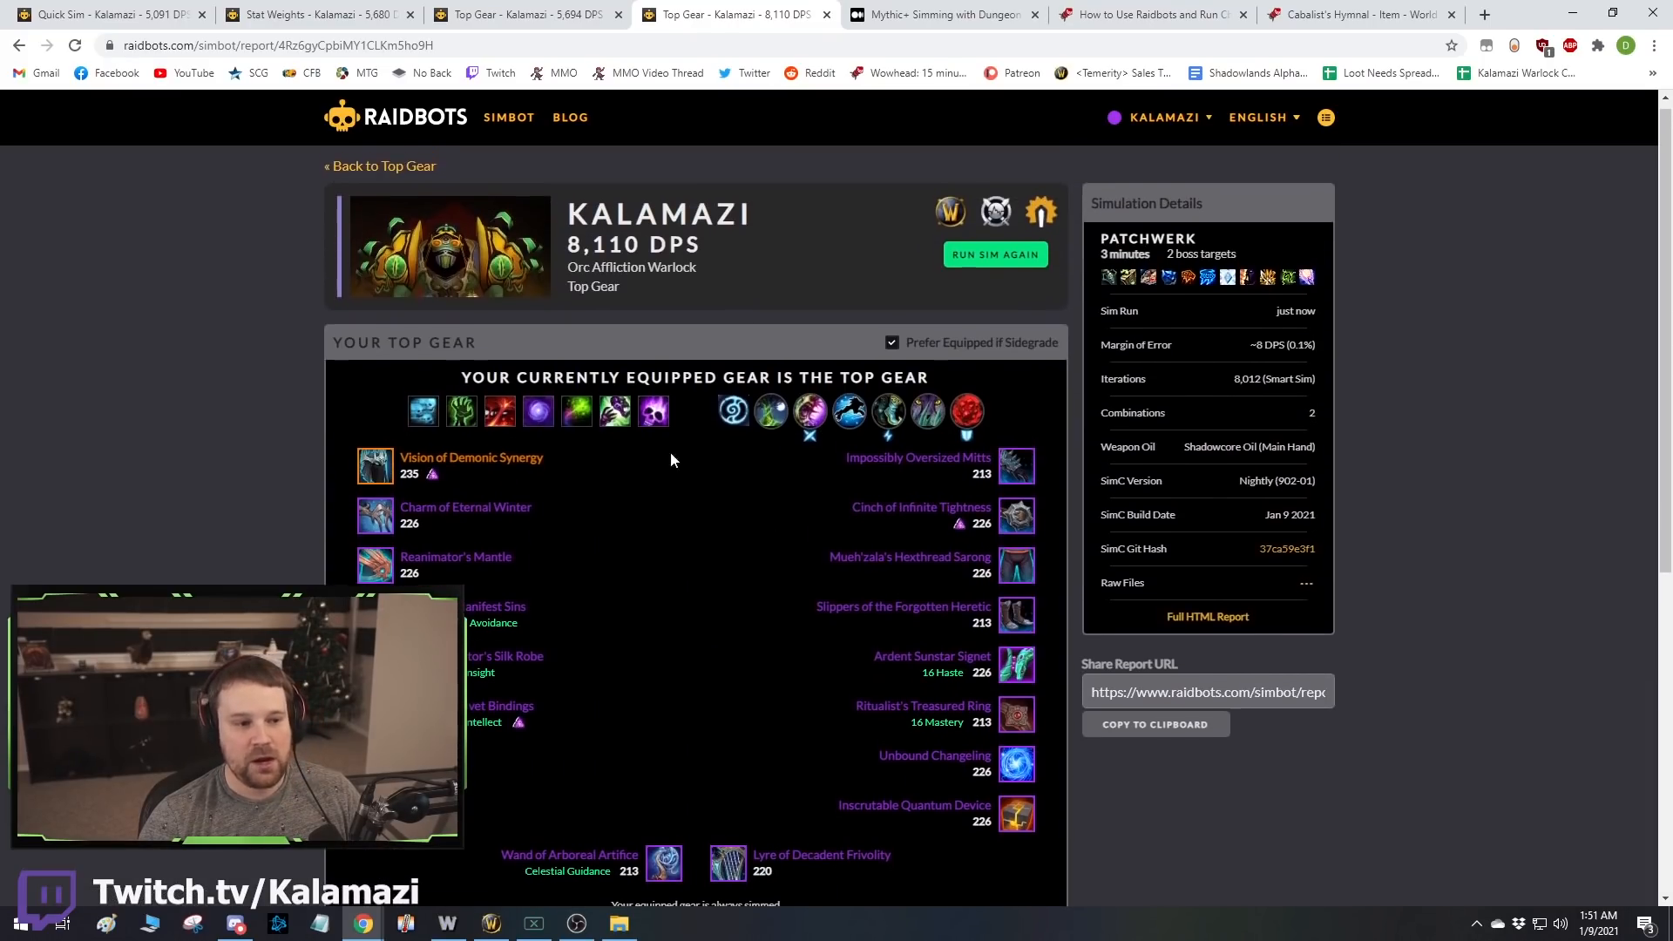
mouse_move(459, 440)
Reopen the Top Gear setup, unlock all soulbinds, and add the Dreamweaver soulbind and the Cold Embrace conduit to the comparison.
click(980, 272)
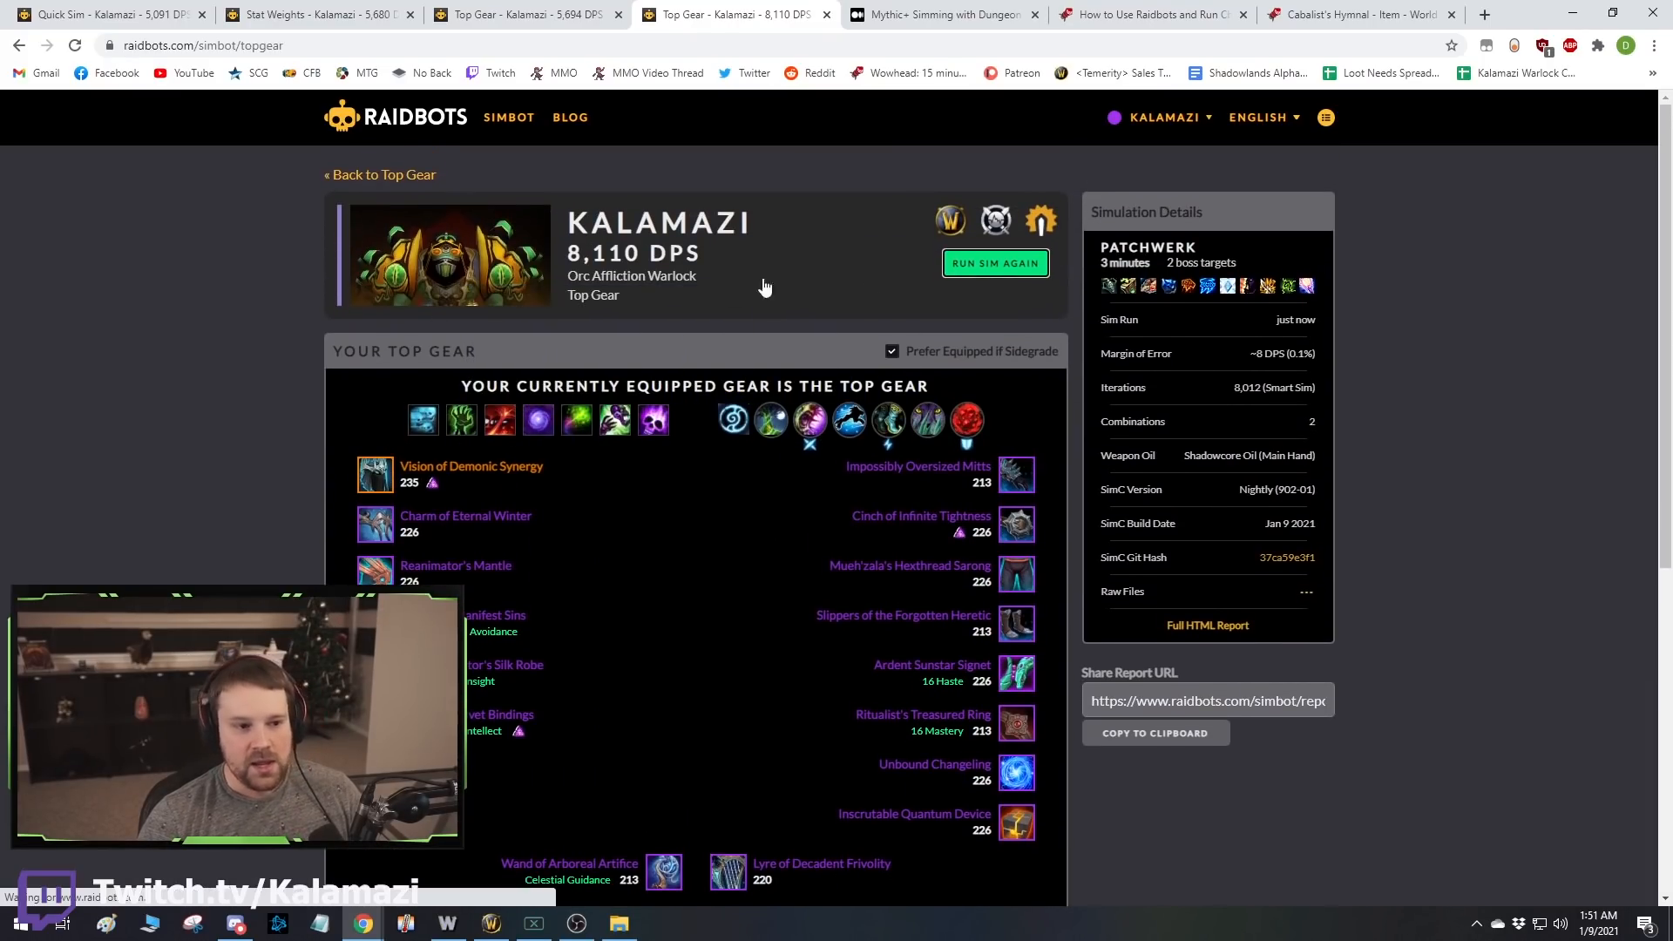
scroll(1278, 437, down, 15)
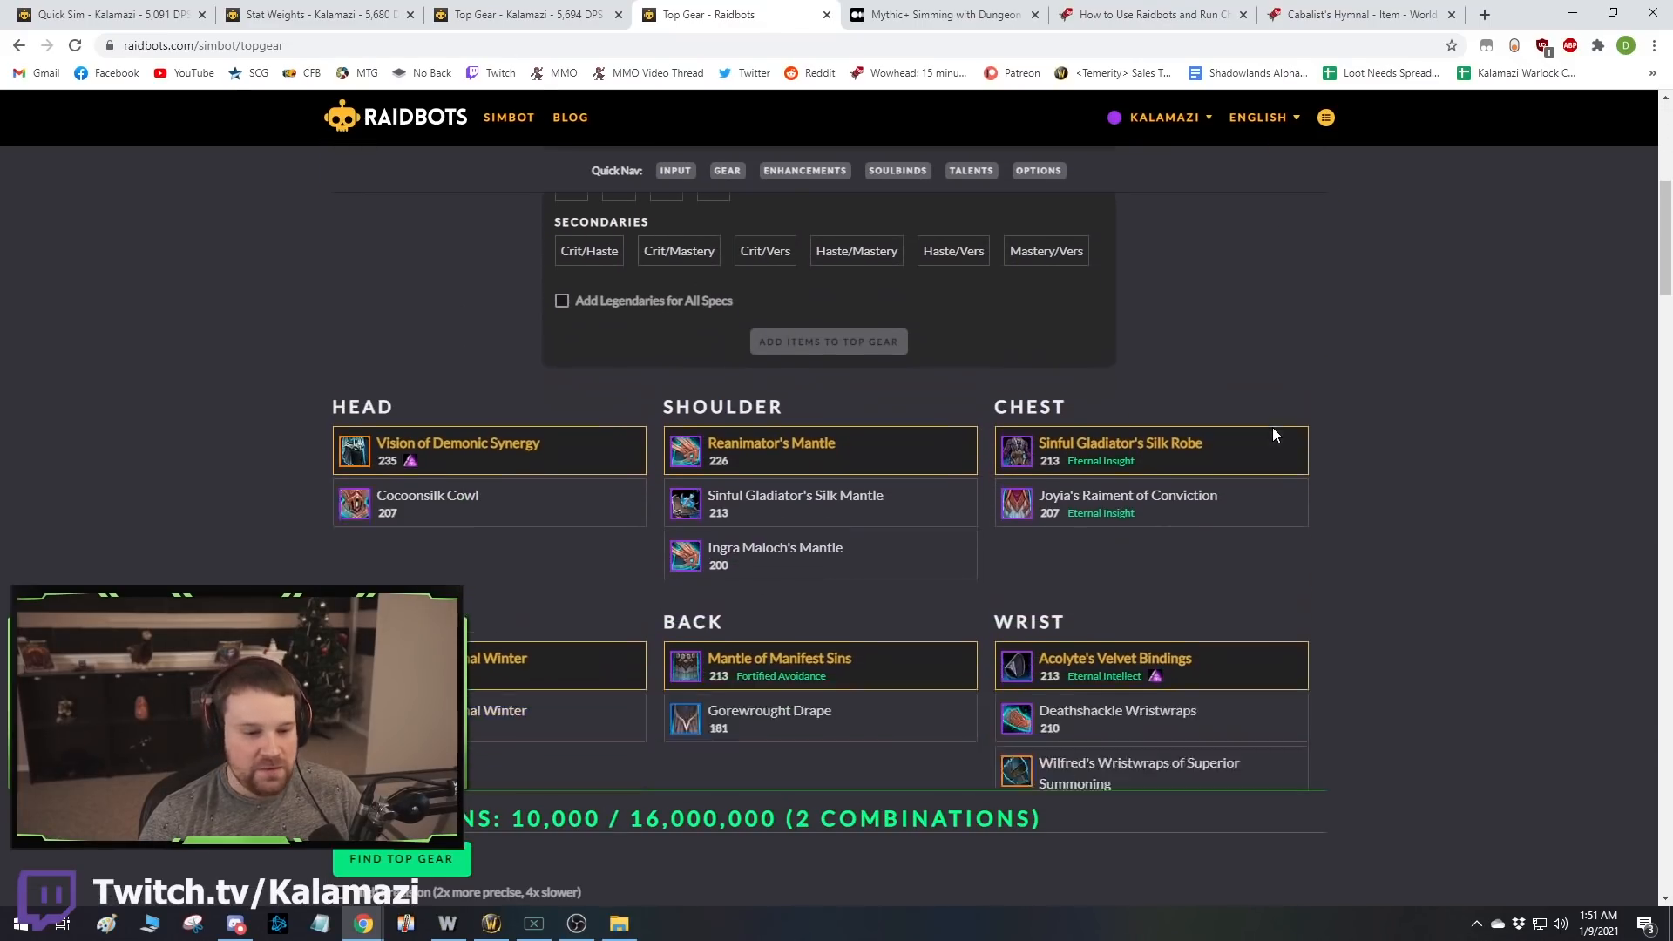
scroll(1272, 427, down, 5)
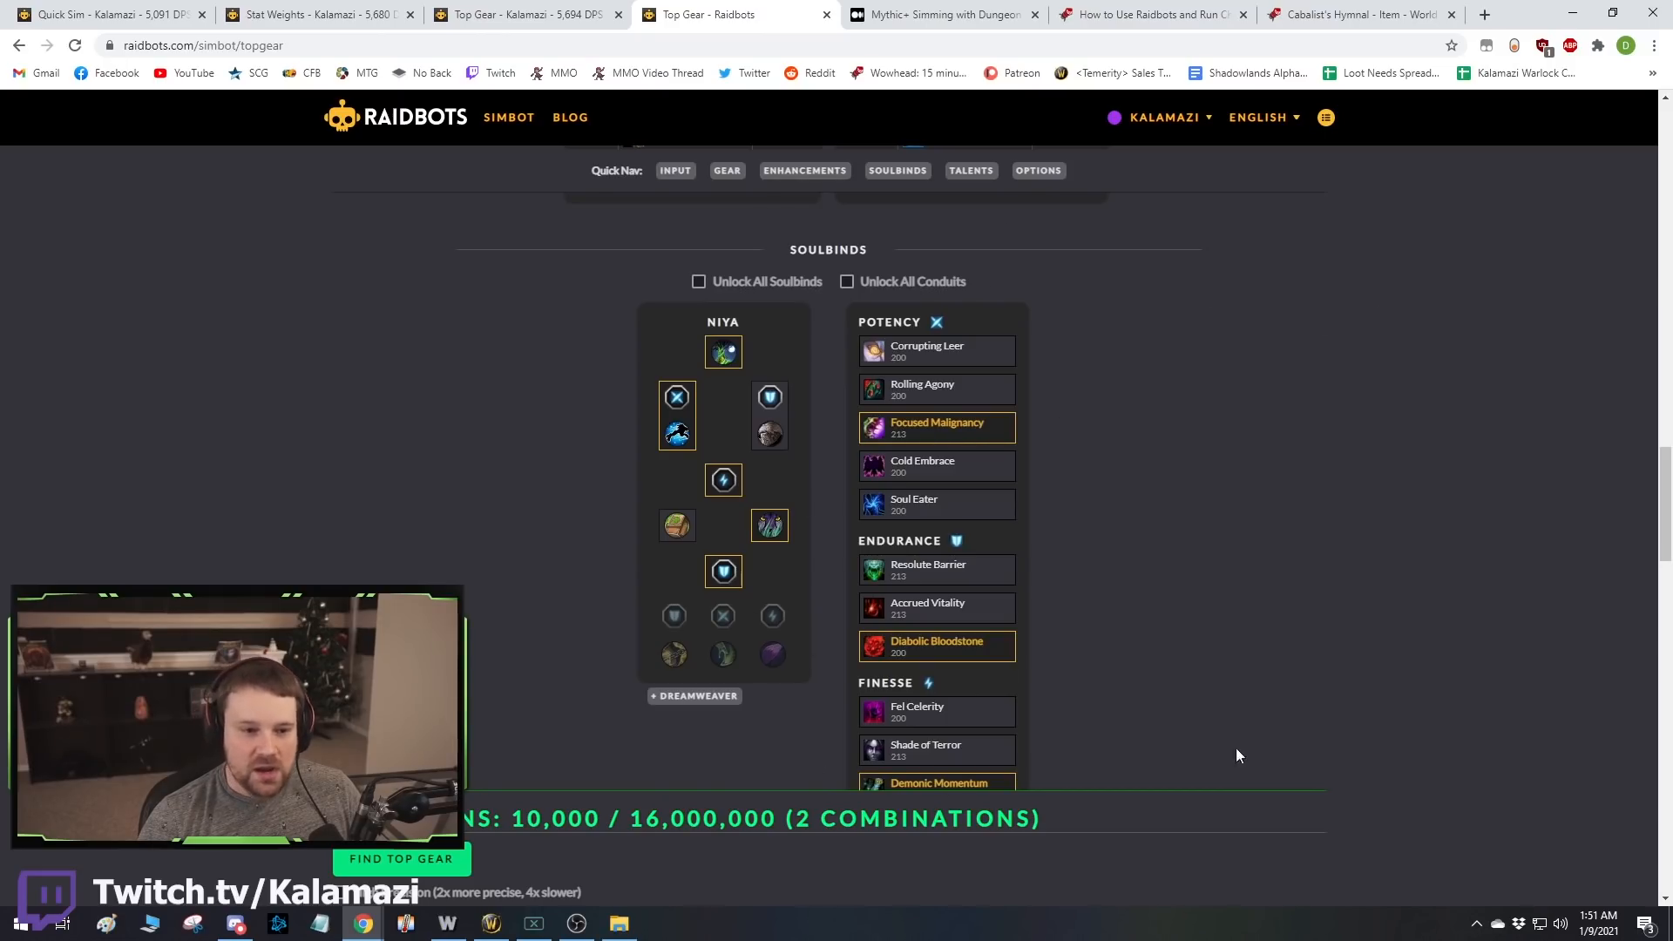
click(699, 282)
scroll(627, 523, down, 4)
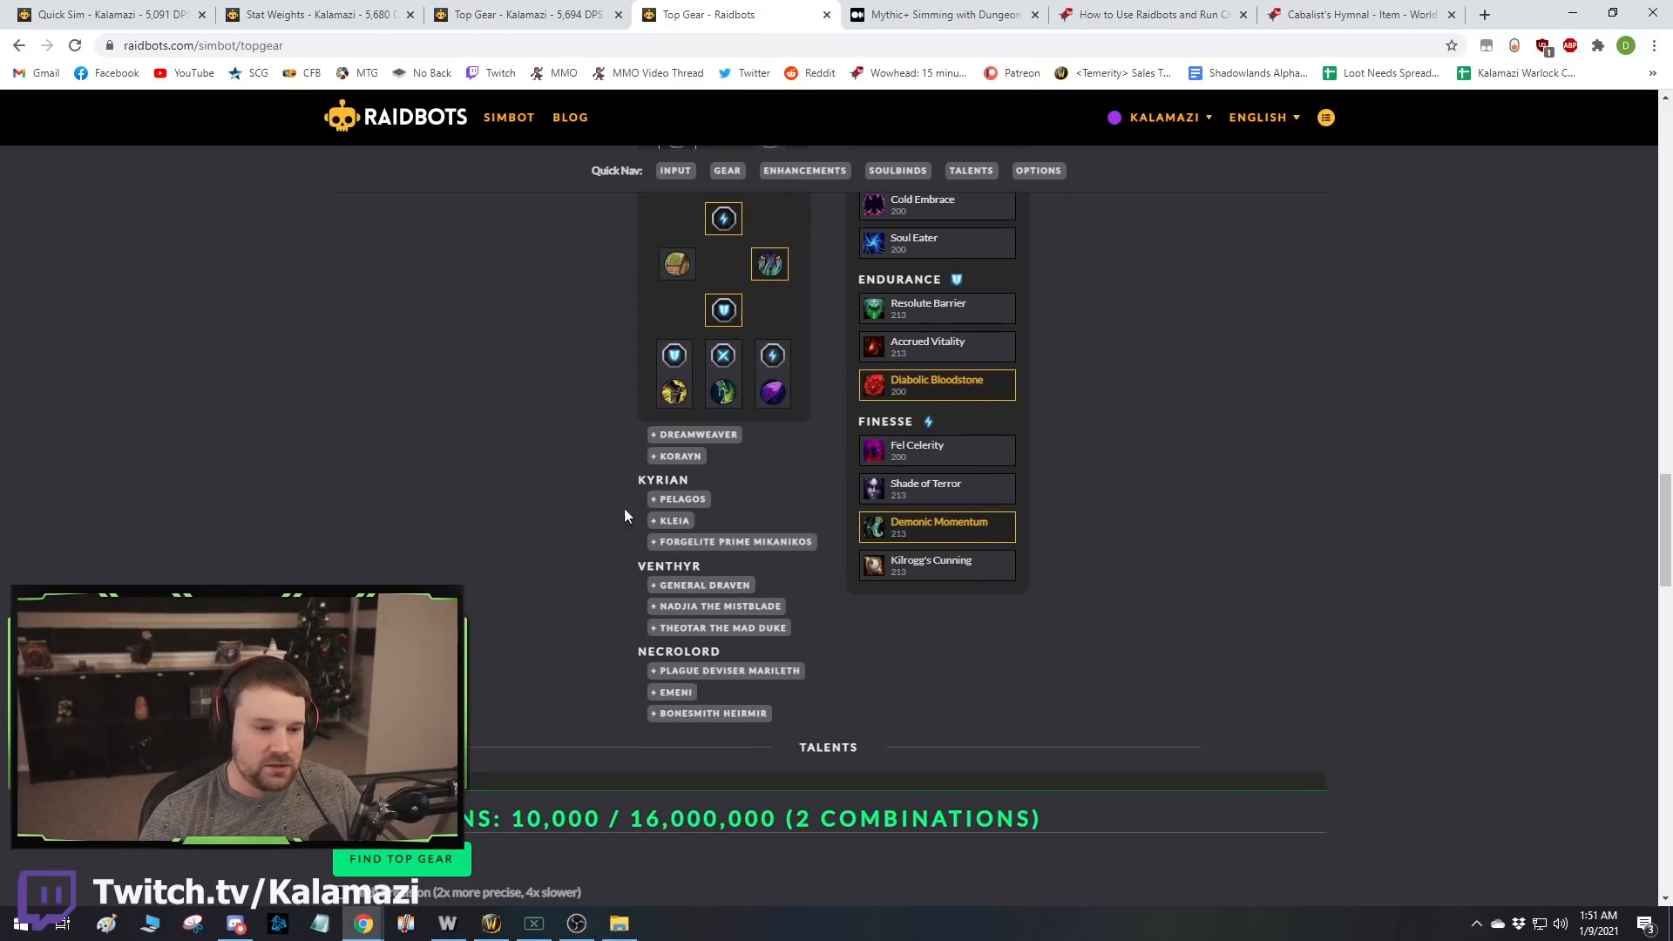
scroll(624, 509, up, 3)
scroll(853, 373, up, 1)
scroll(730, 523, down, 2)
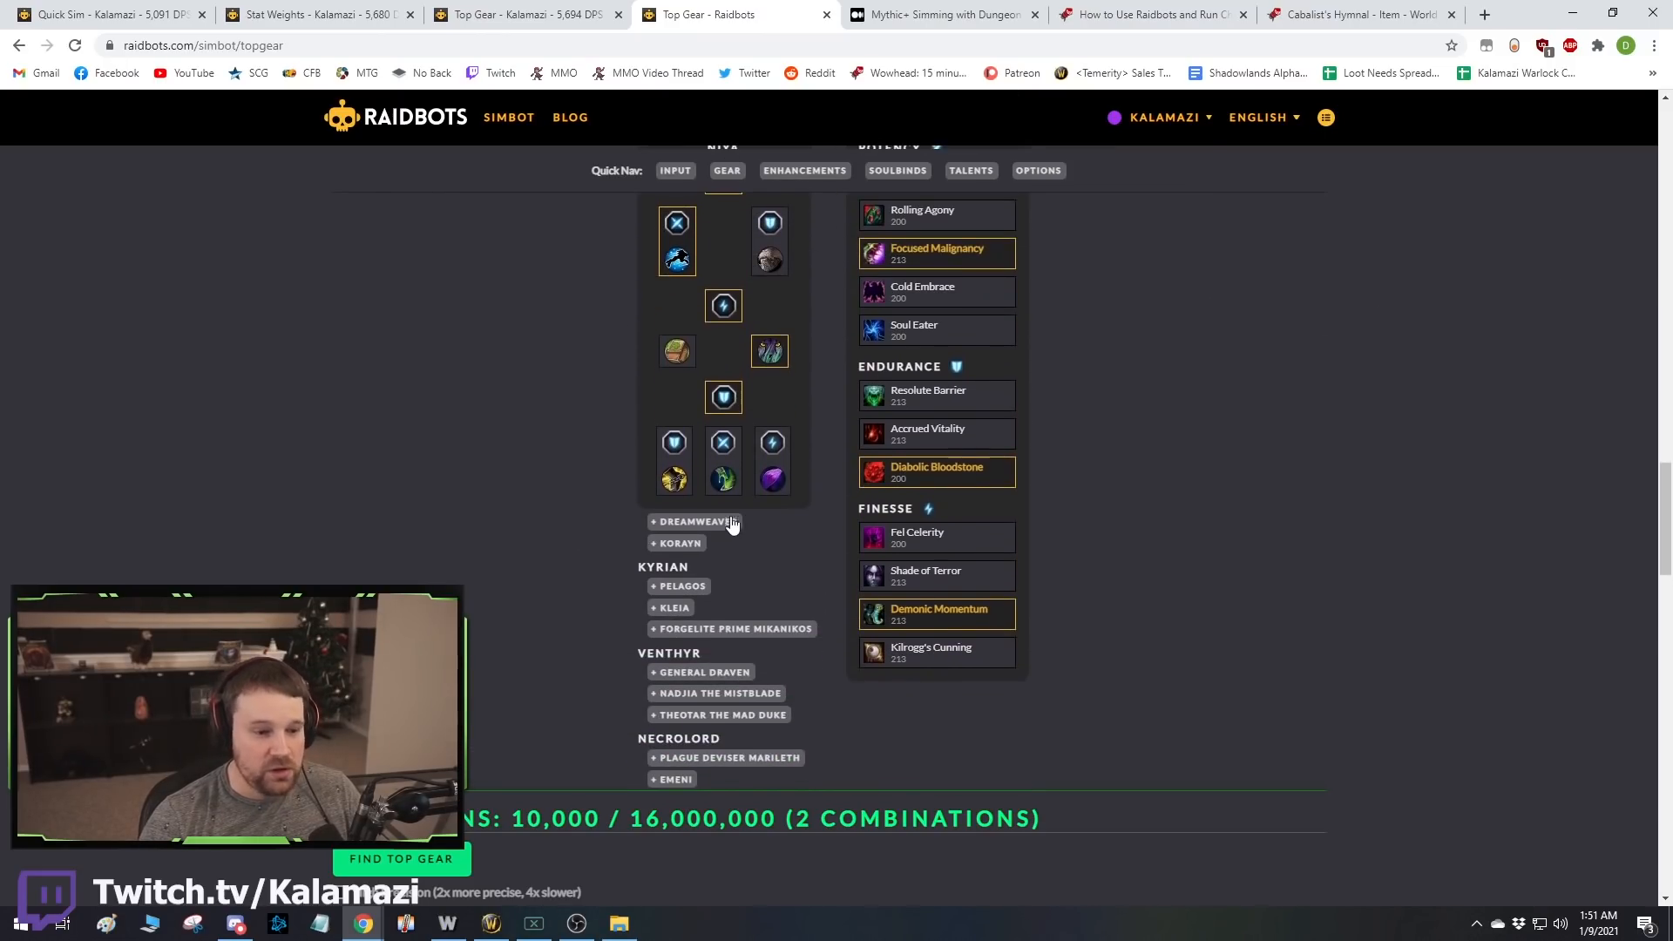
click(730, 521)
scroll(698, 401, up, 2)
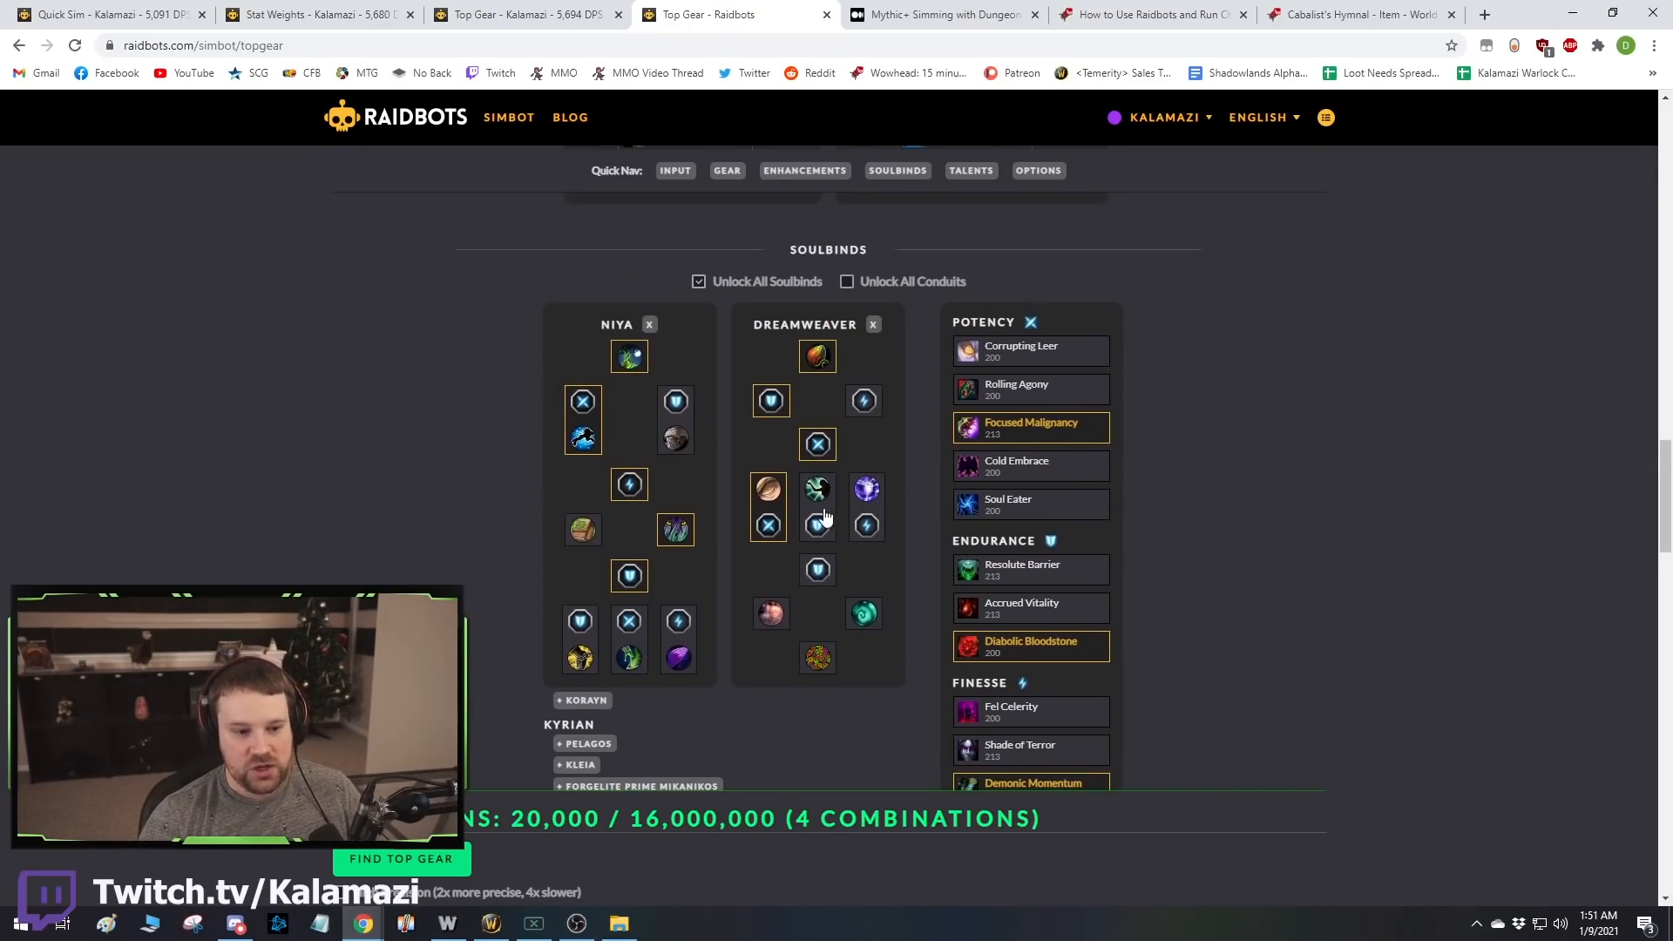
mouse_move(815, 504)
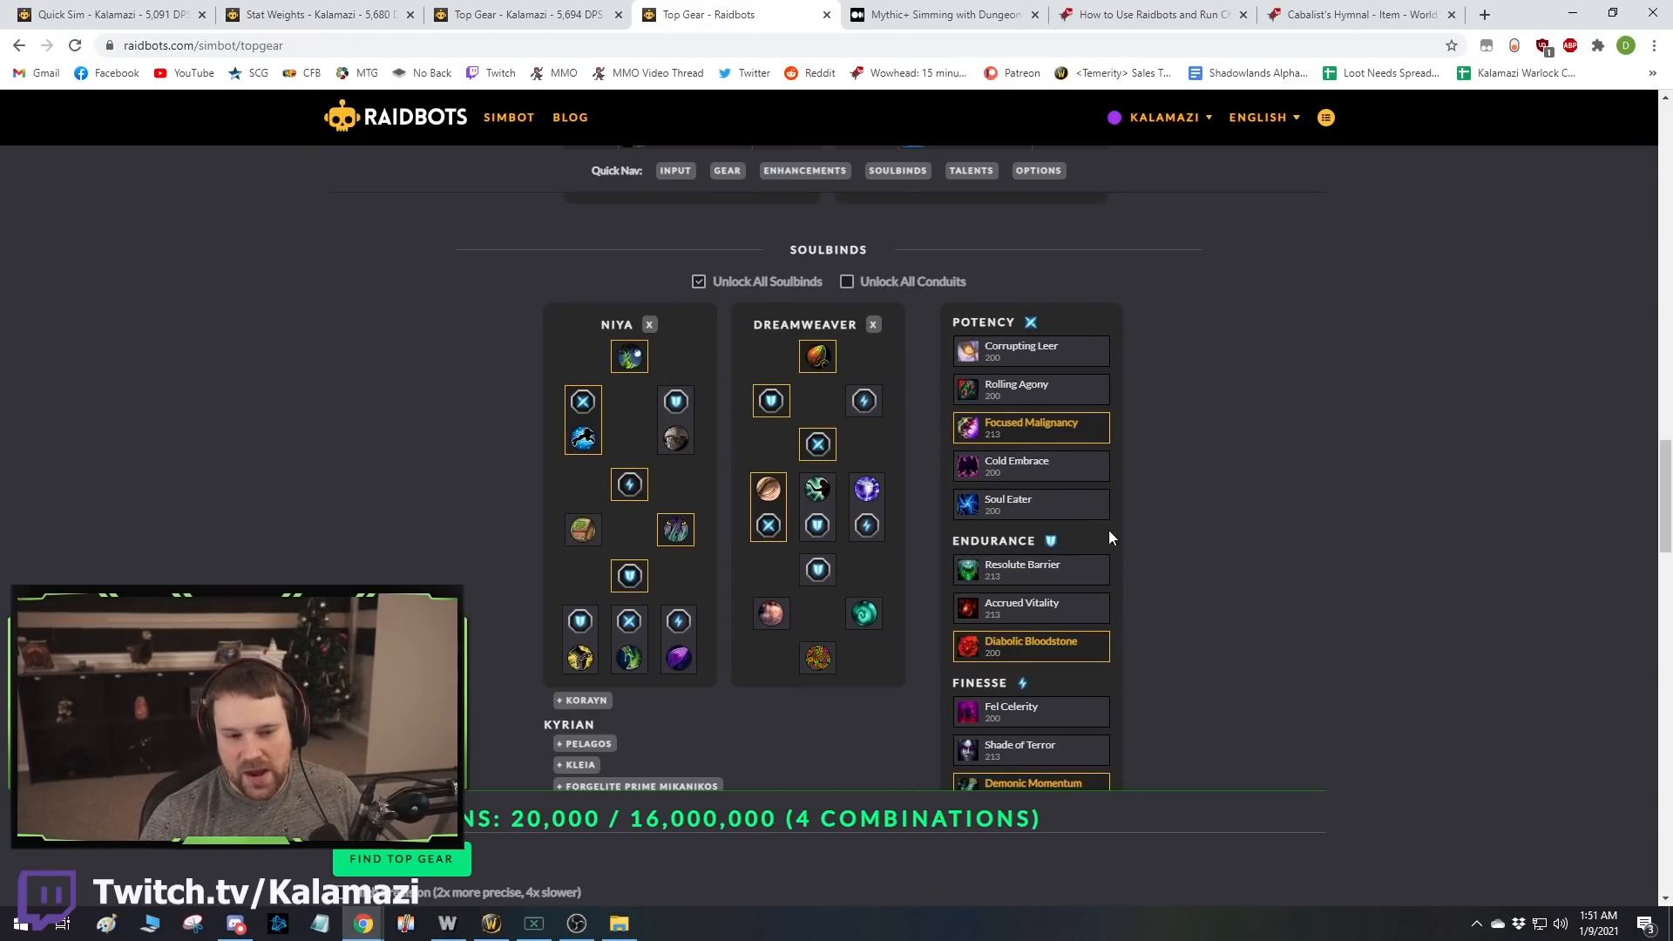
click(1057, 468)
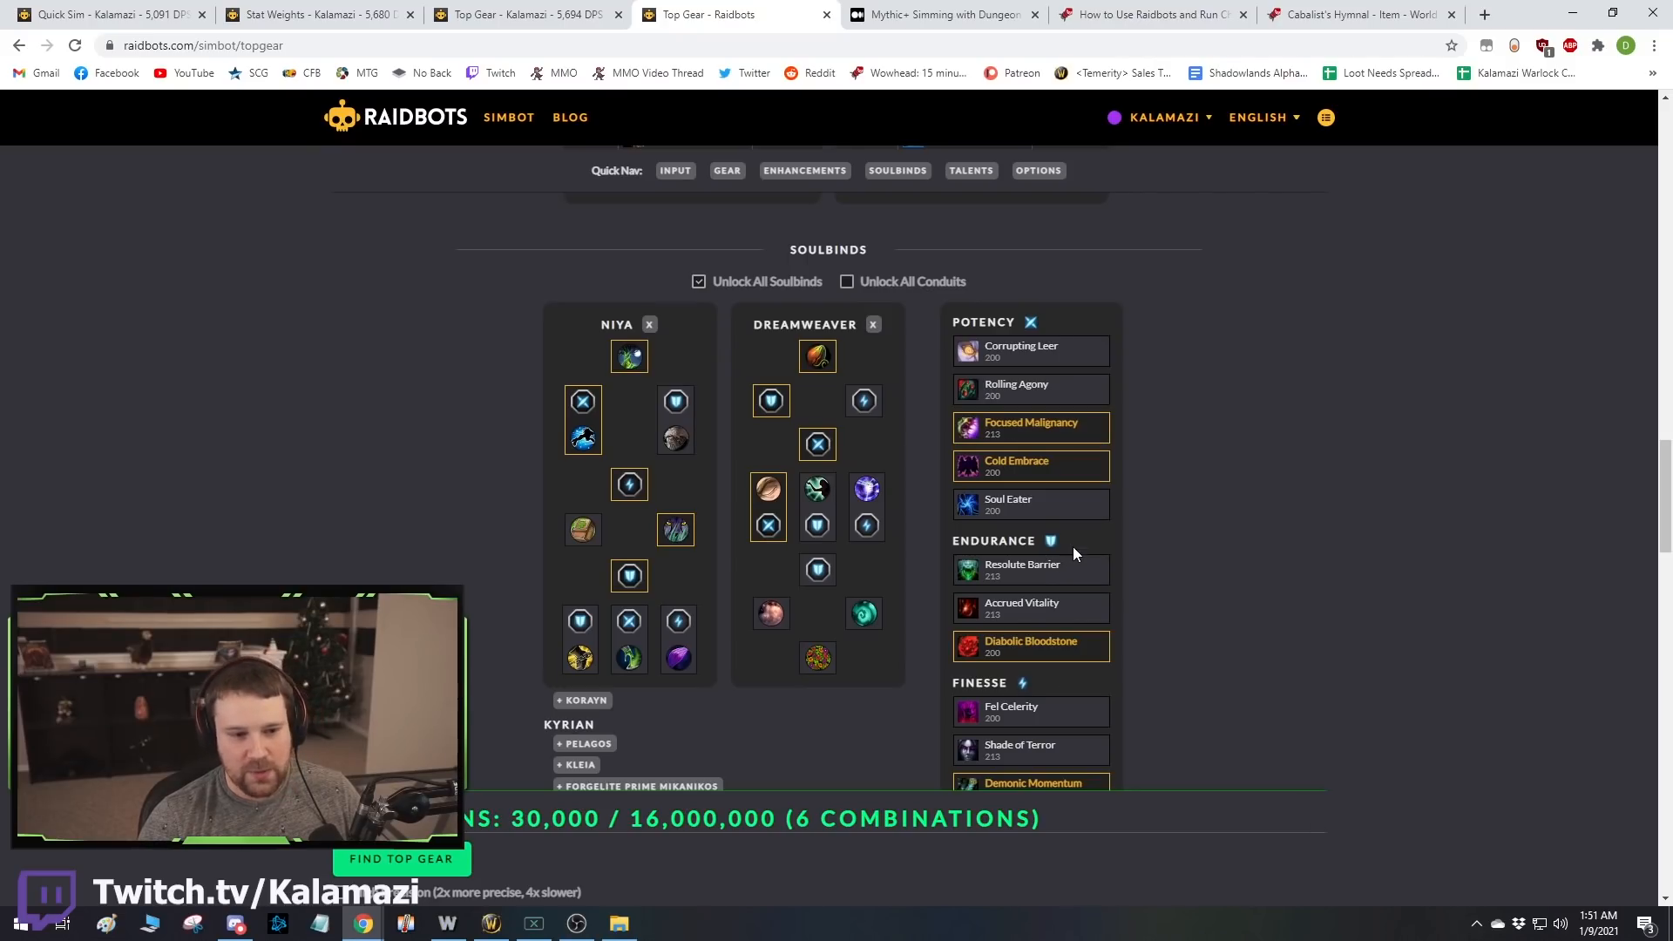
Remove the Absolute Corruption talent from the comparison and set the fight to 1 boss with a length of 5 minutes.
scroll(1111, 475, down, 10)
scroll(460, 468, up, 5)
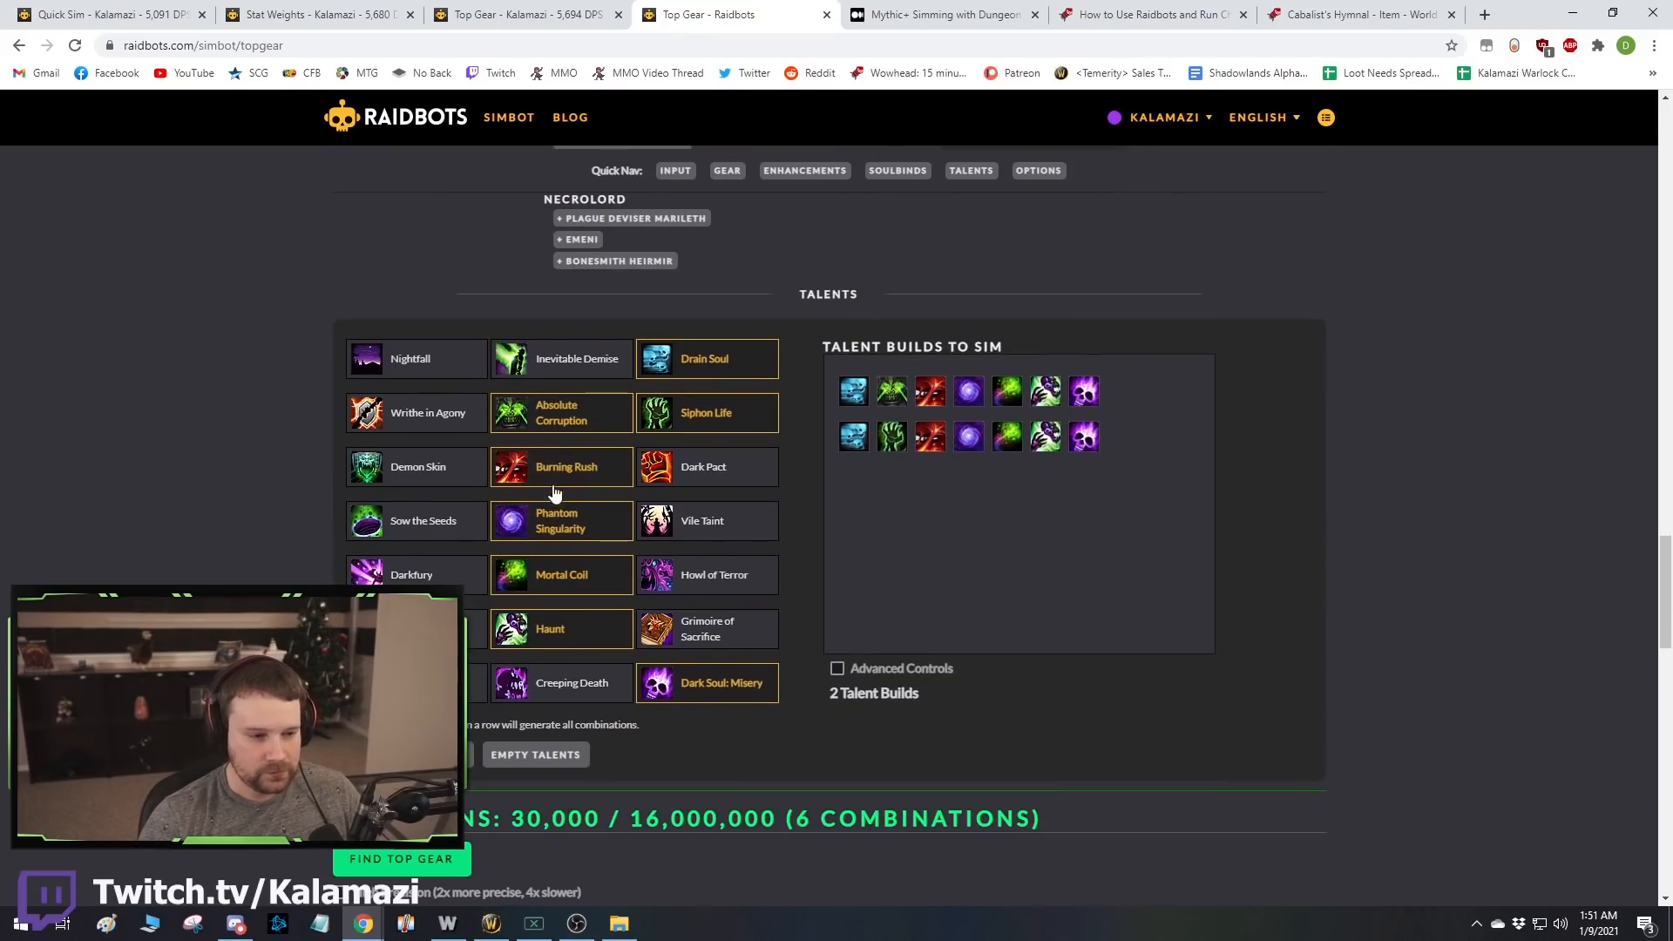
click(564, 409)
scroll(975, 612, down, 5)
click(767, 614)
click(761, 645)
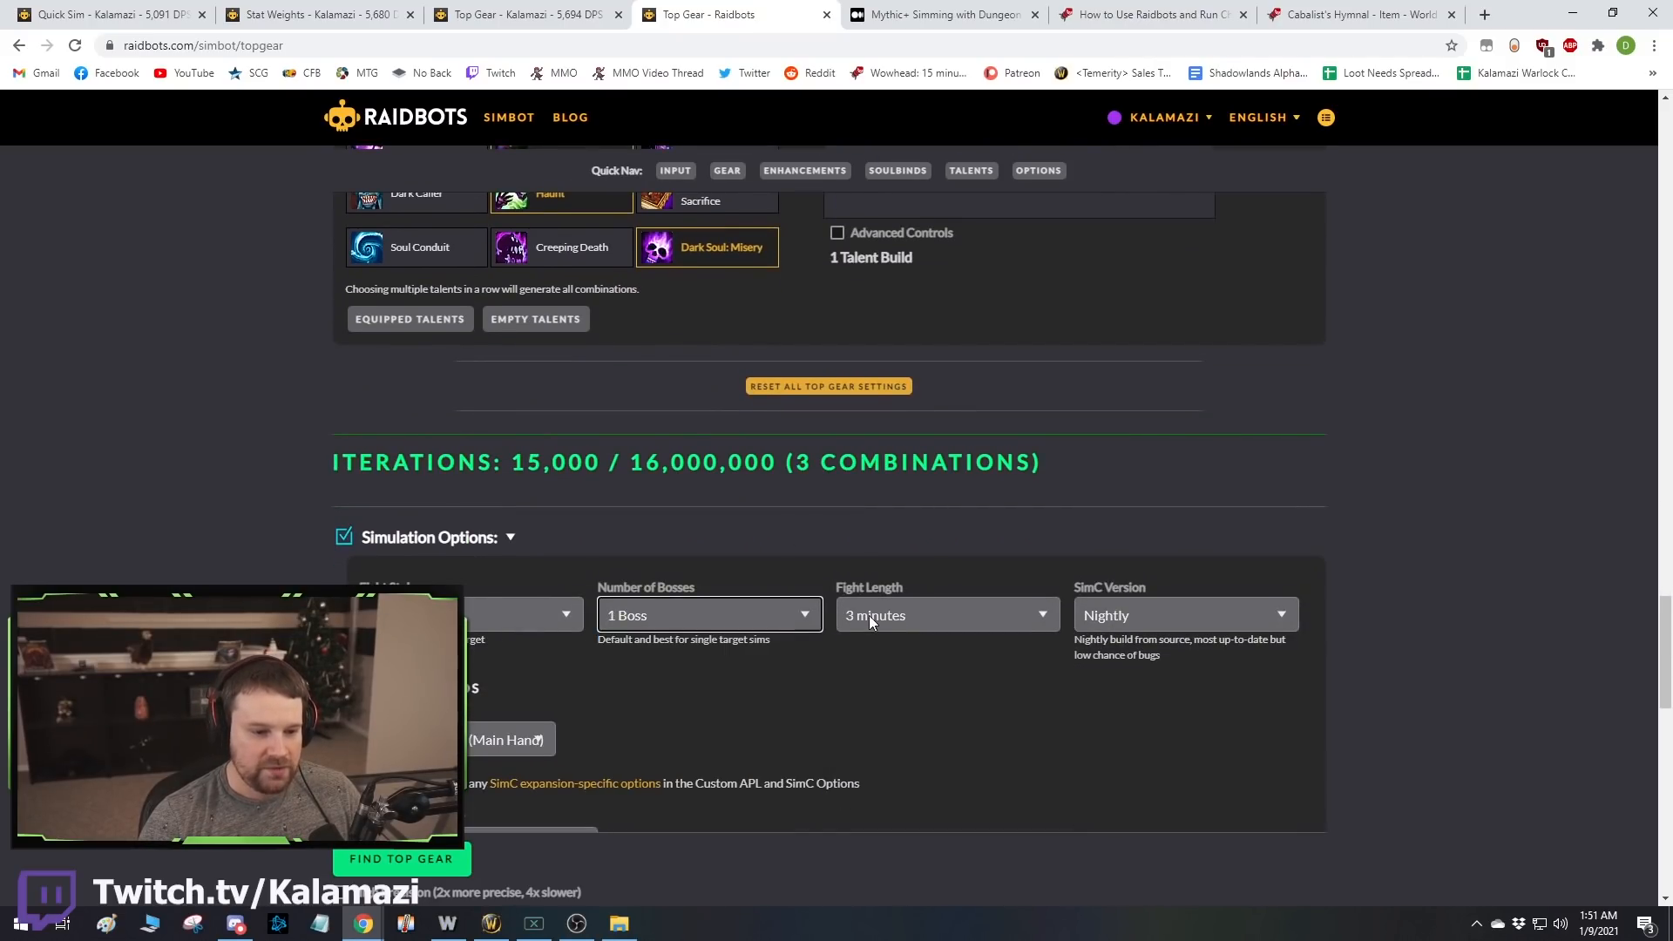
click(906, 615)
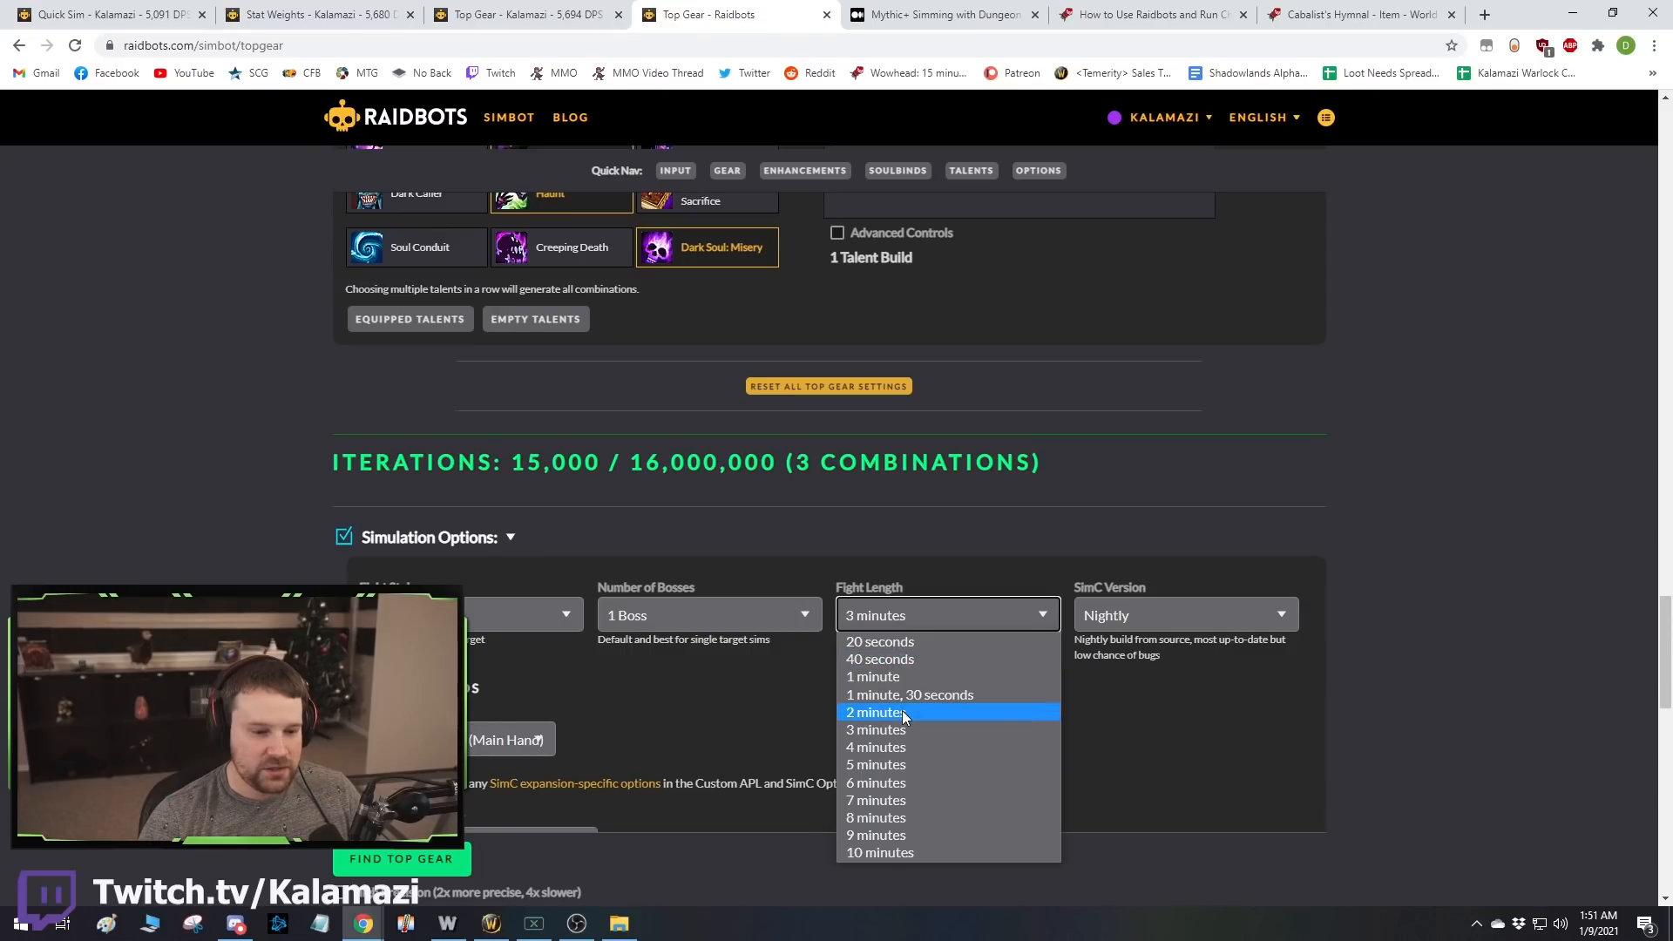
click(918, 758)
Check the selected soulbinds and potency conduits, and run the Top Gear simulation.
scroll(1418, 359, up, 10)
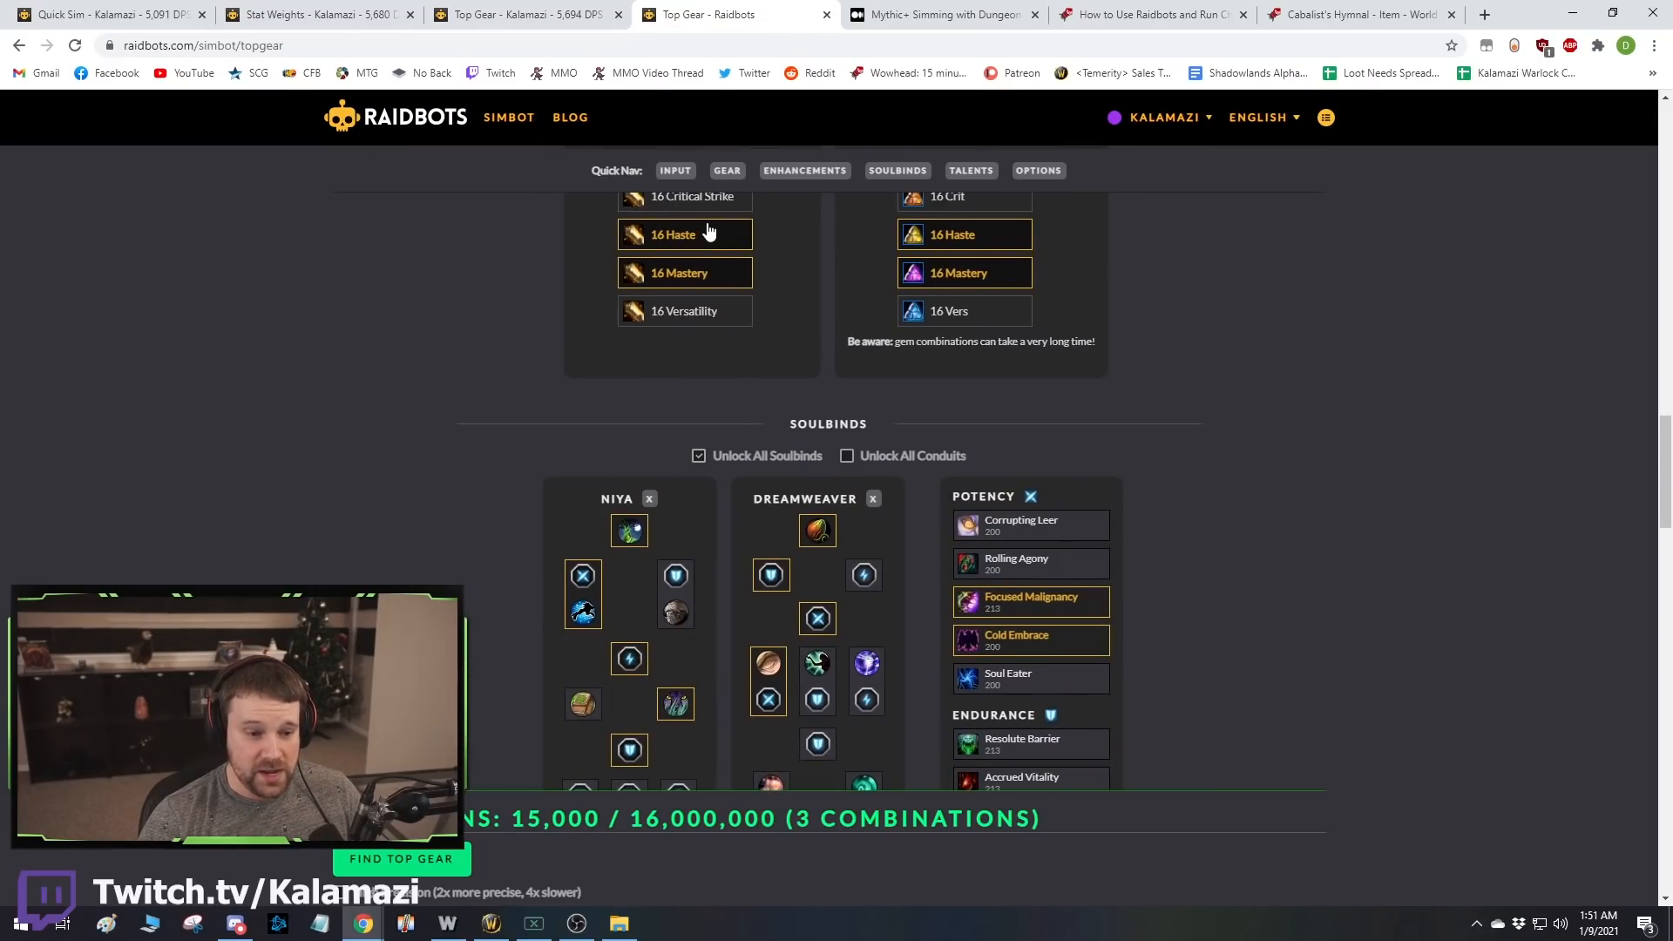
scroll(1133, 545, down, 4)
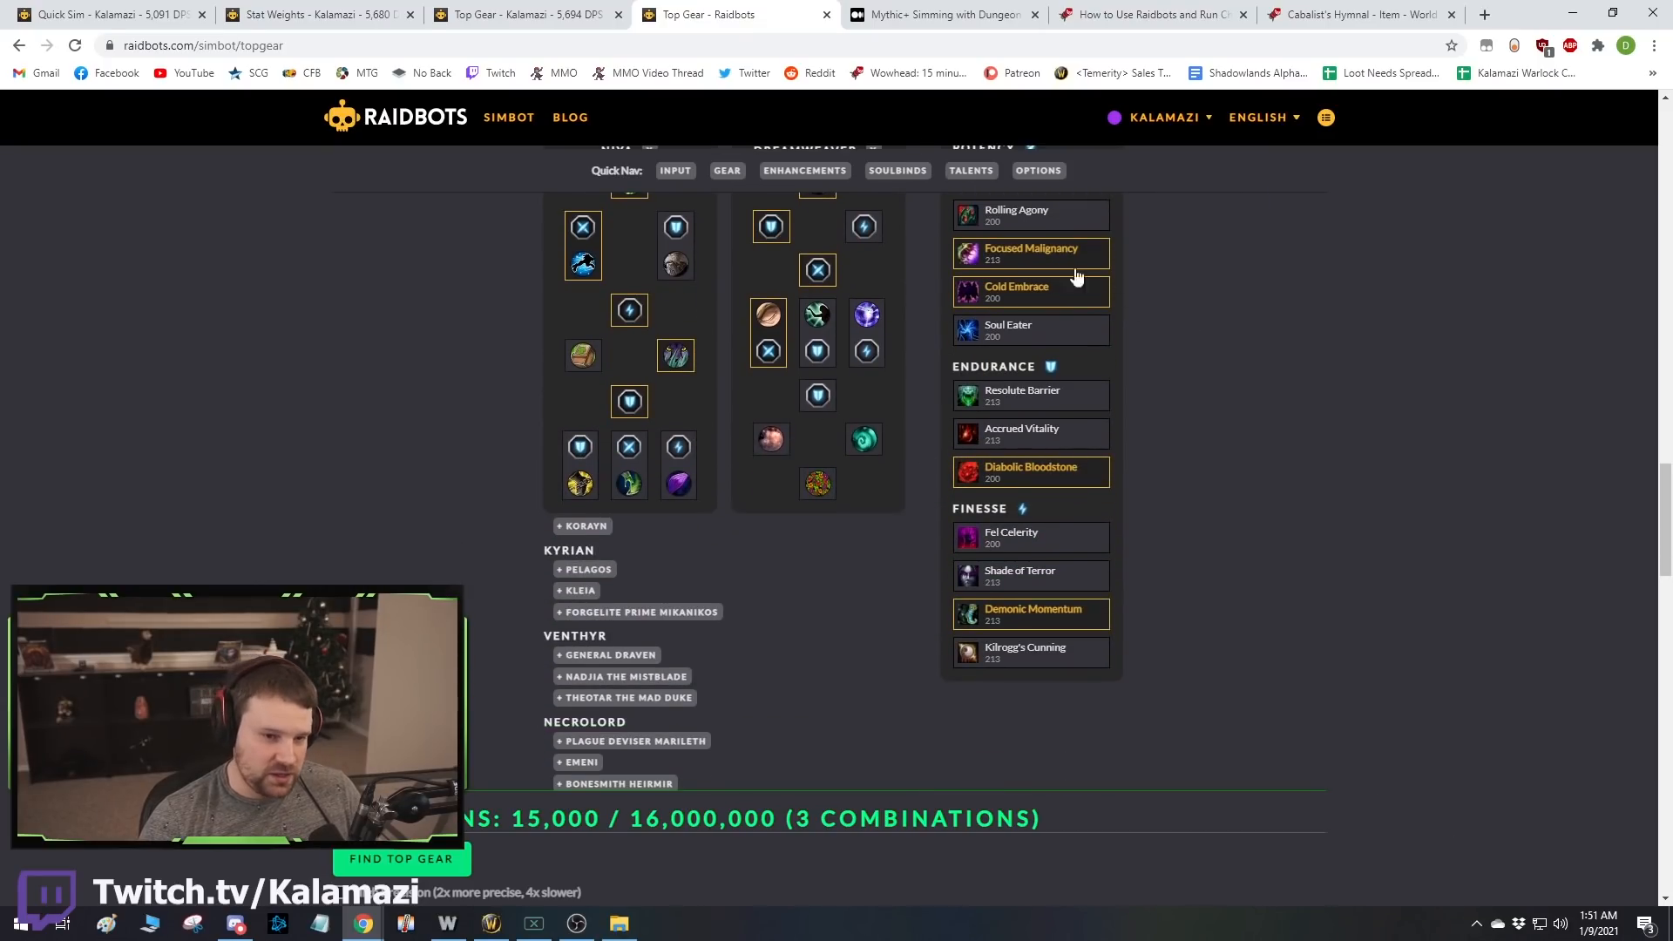
scroll(1072, 267, up, 3)
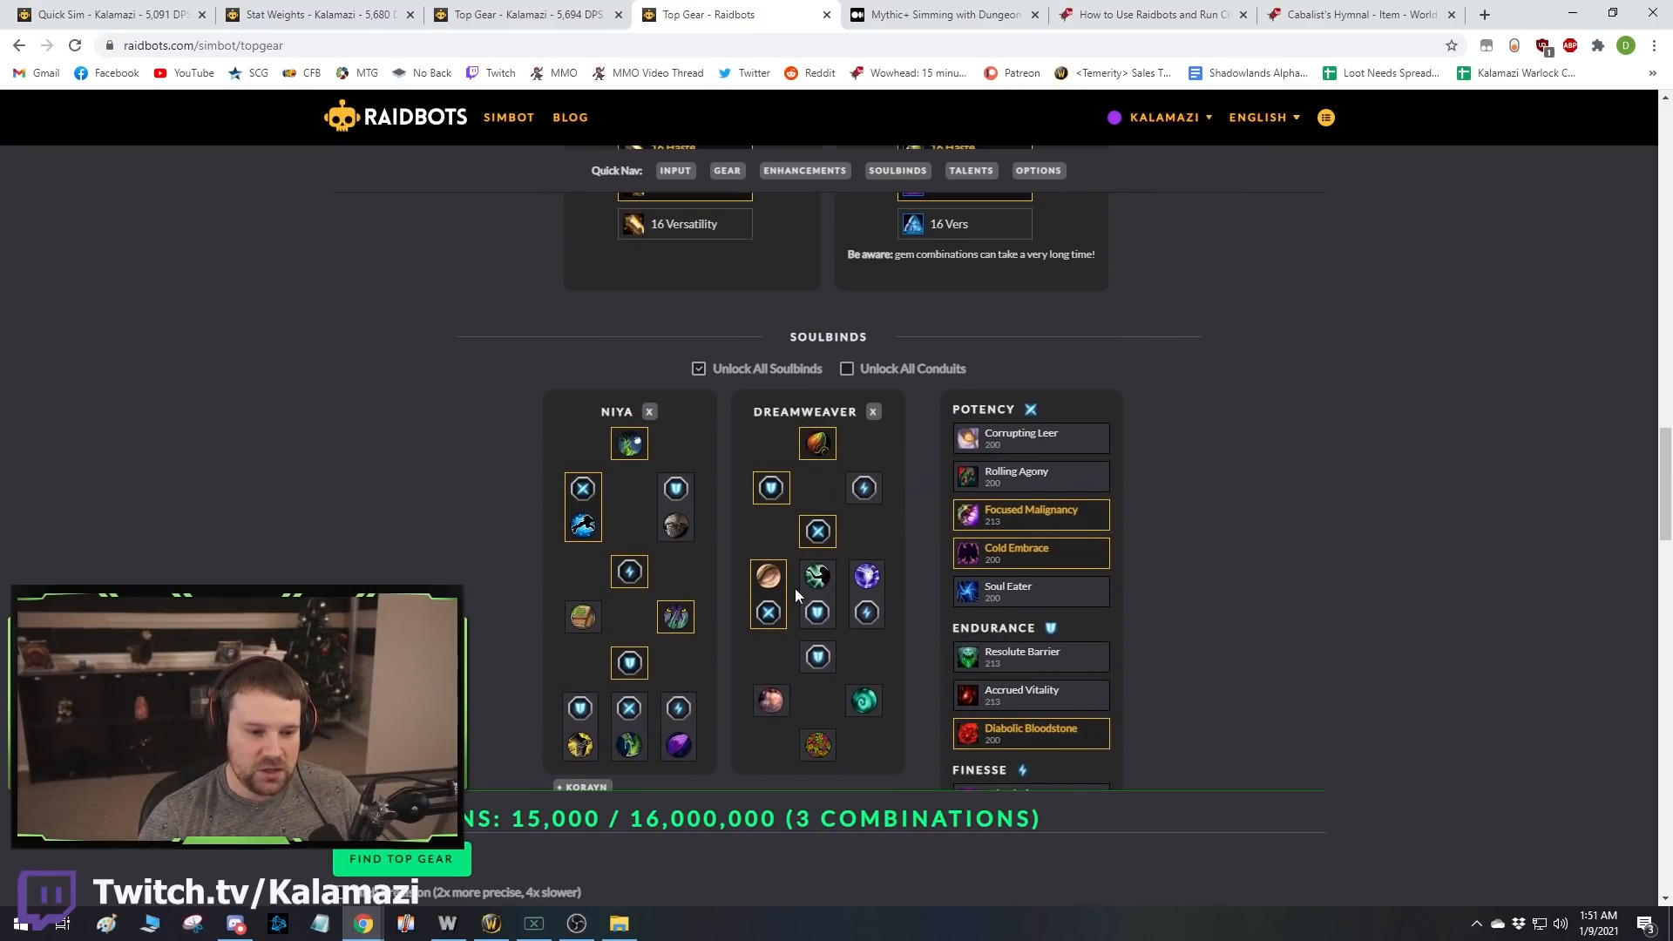
scroll(1264, 536, down, 10)
click(444, 861)
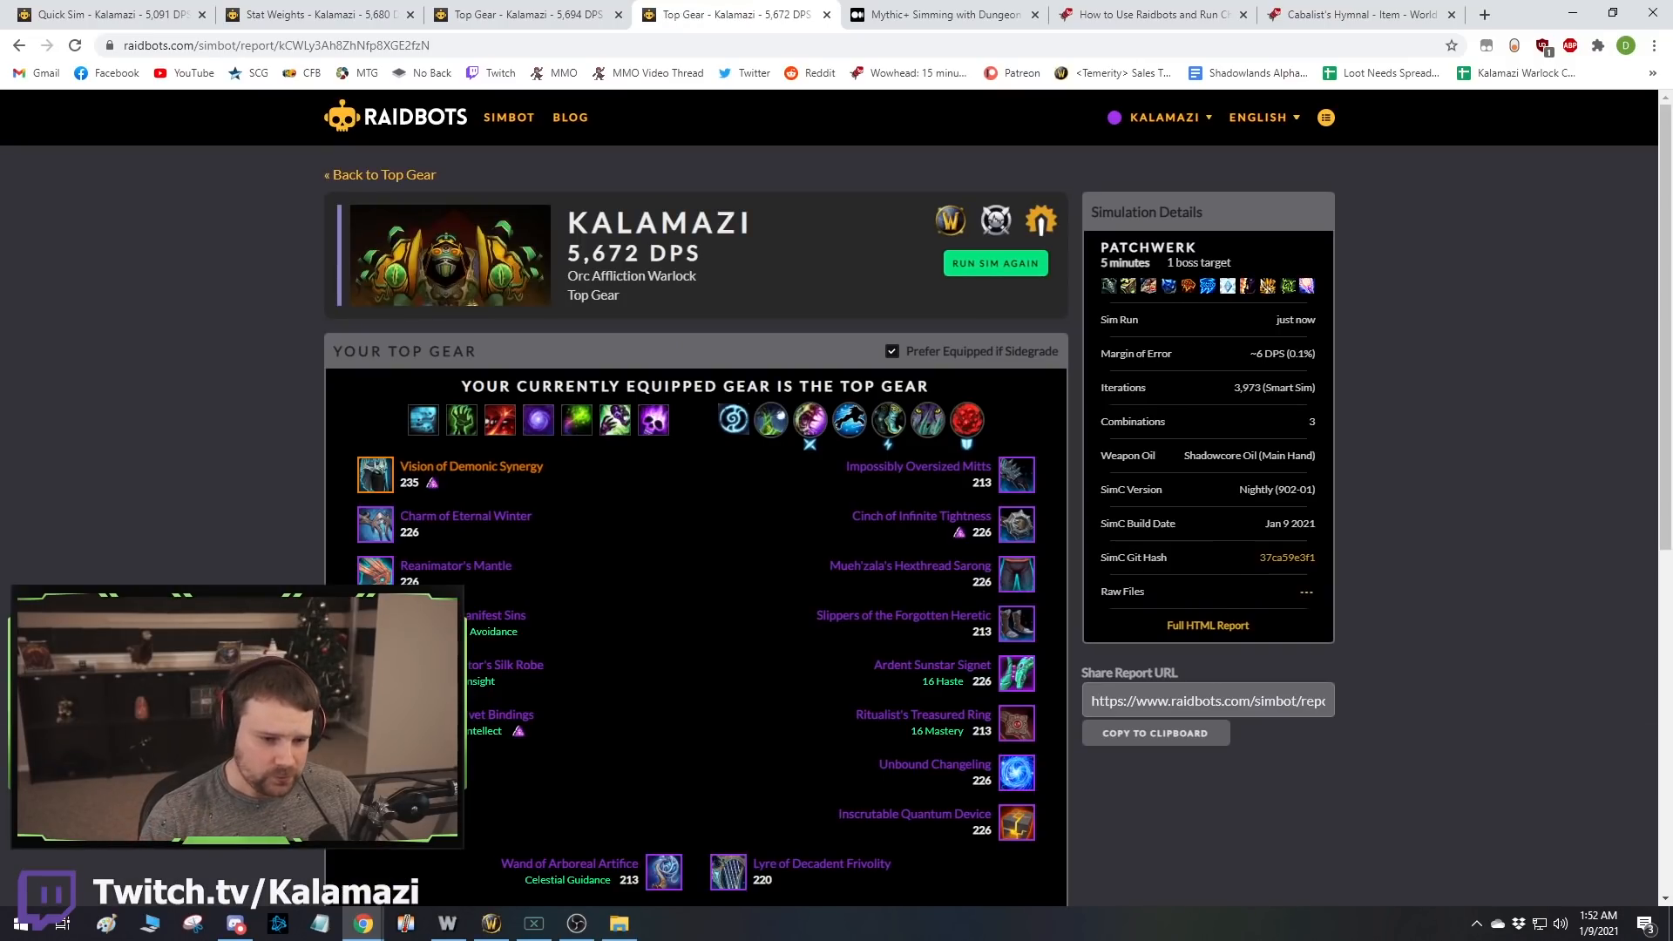
Compare the DPS of the equipped setup with the Dreamweaver and Cold Embrace combinations in the report.
scroll(1224, 559, down, 6)
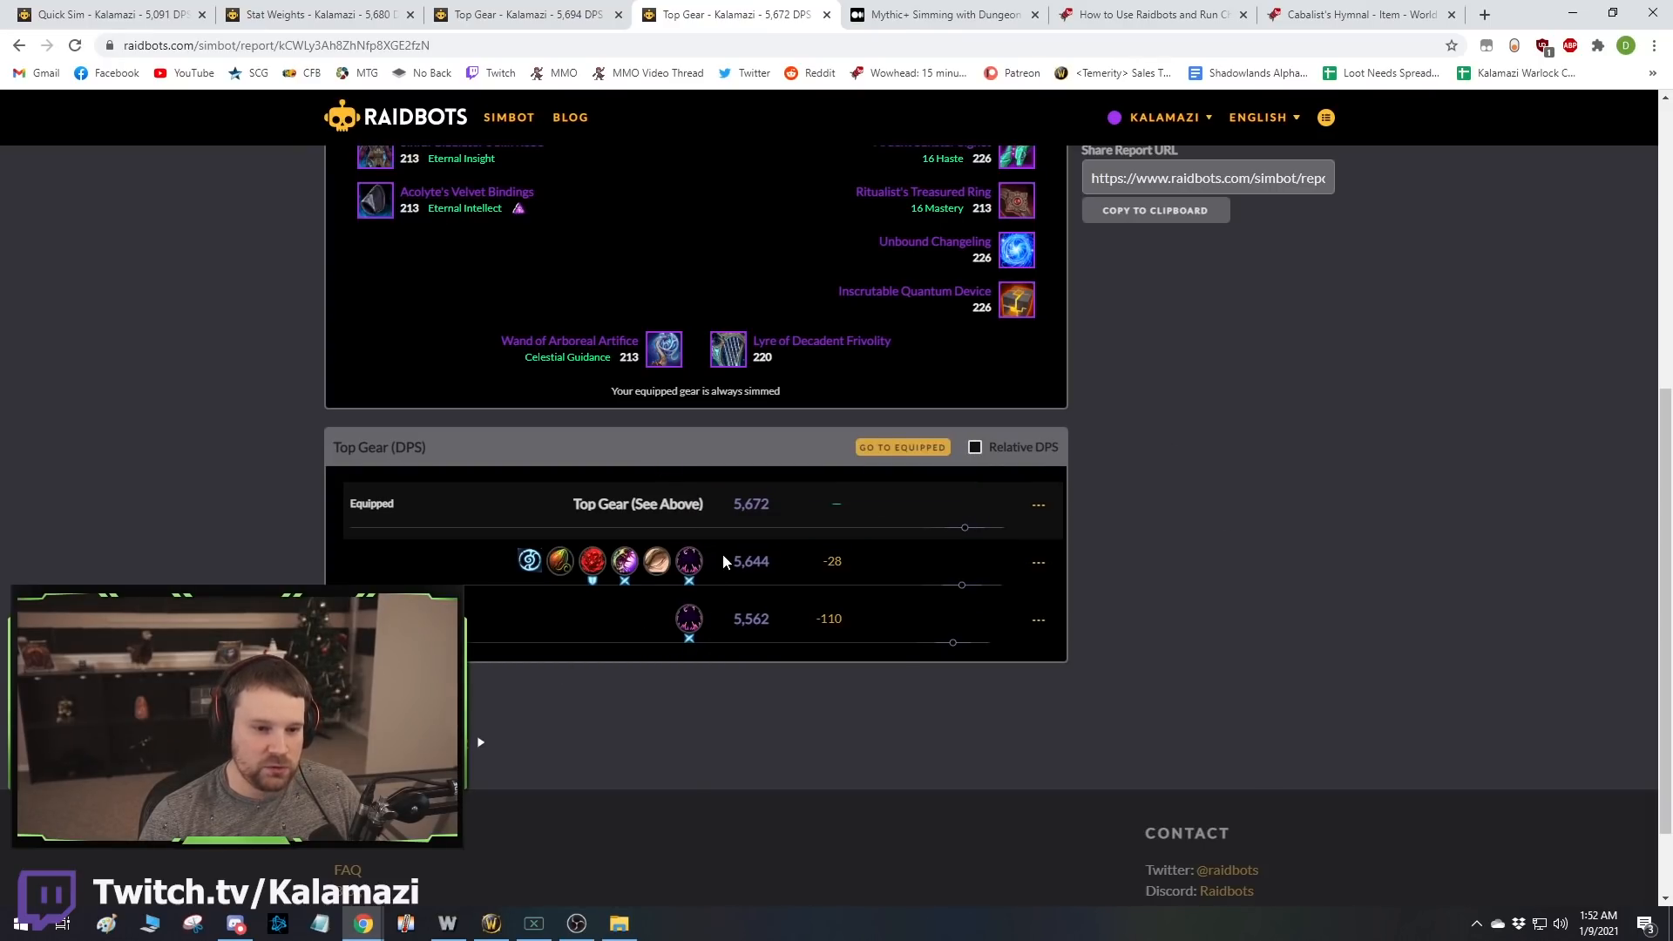
scroll(1179, 526, up, 3)
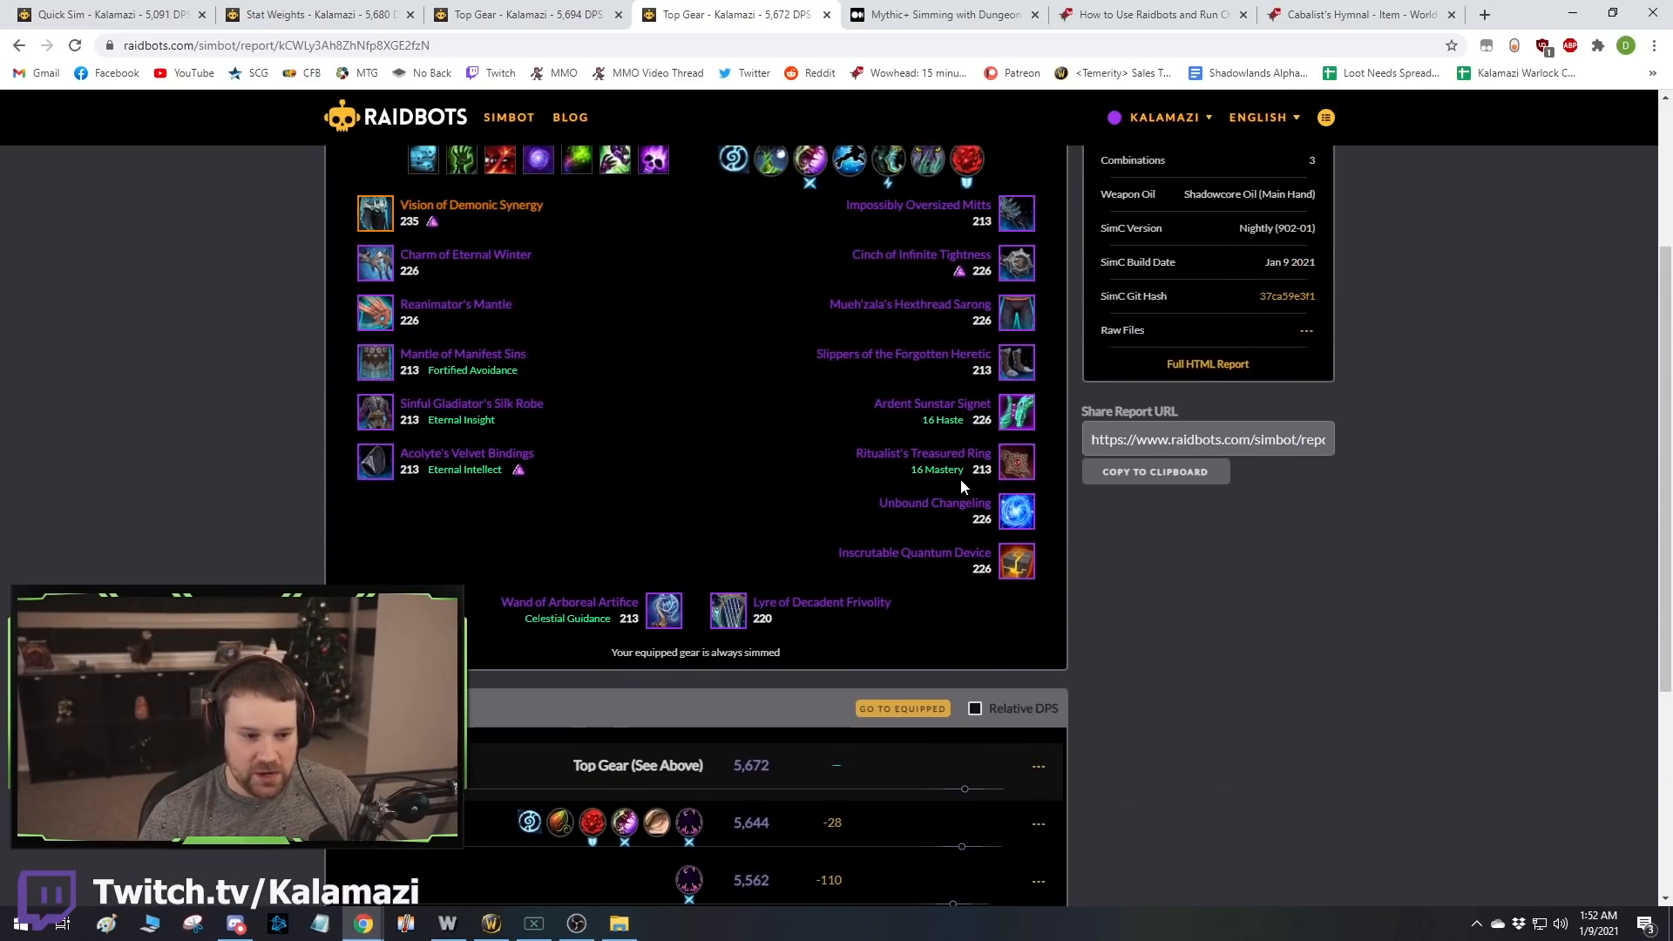
scroll(749, 544, down, 3)
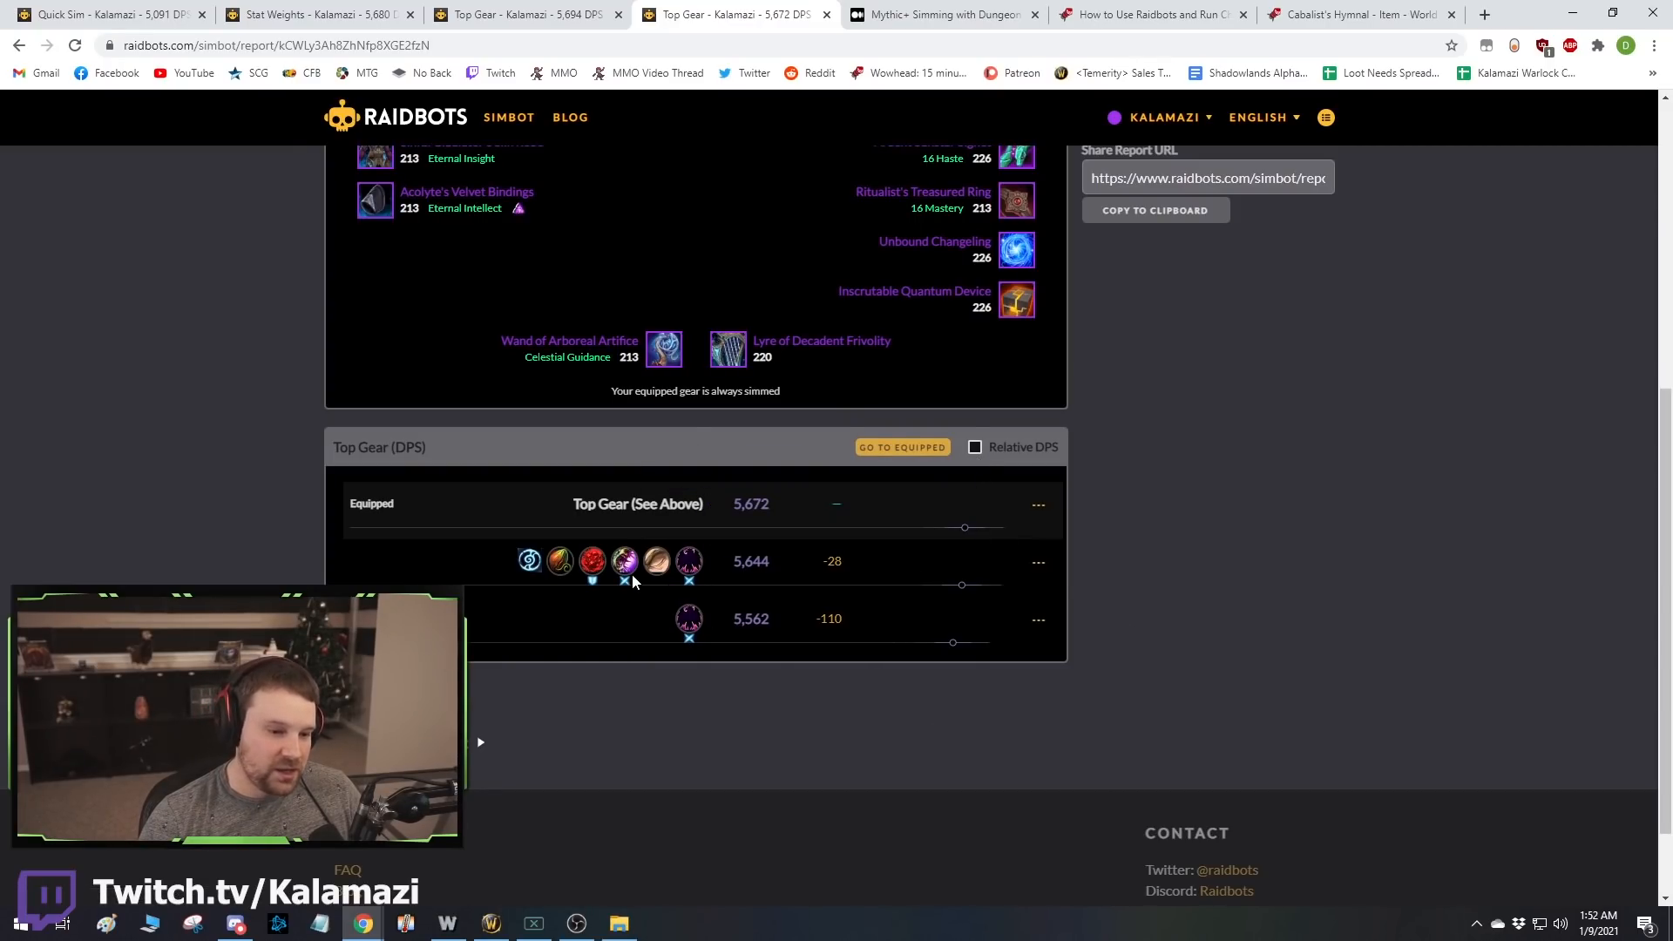
mouse_move(690, 571)
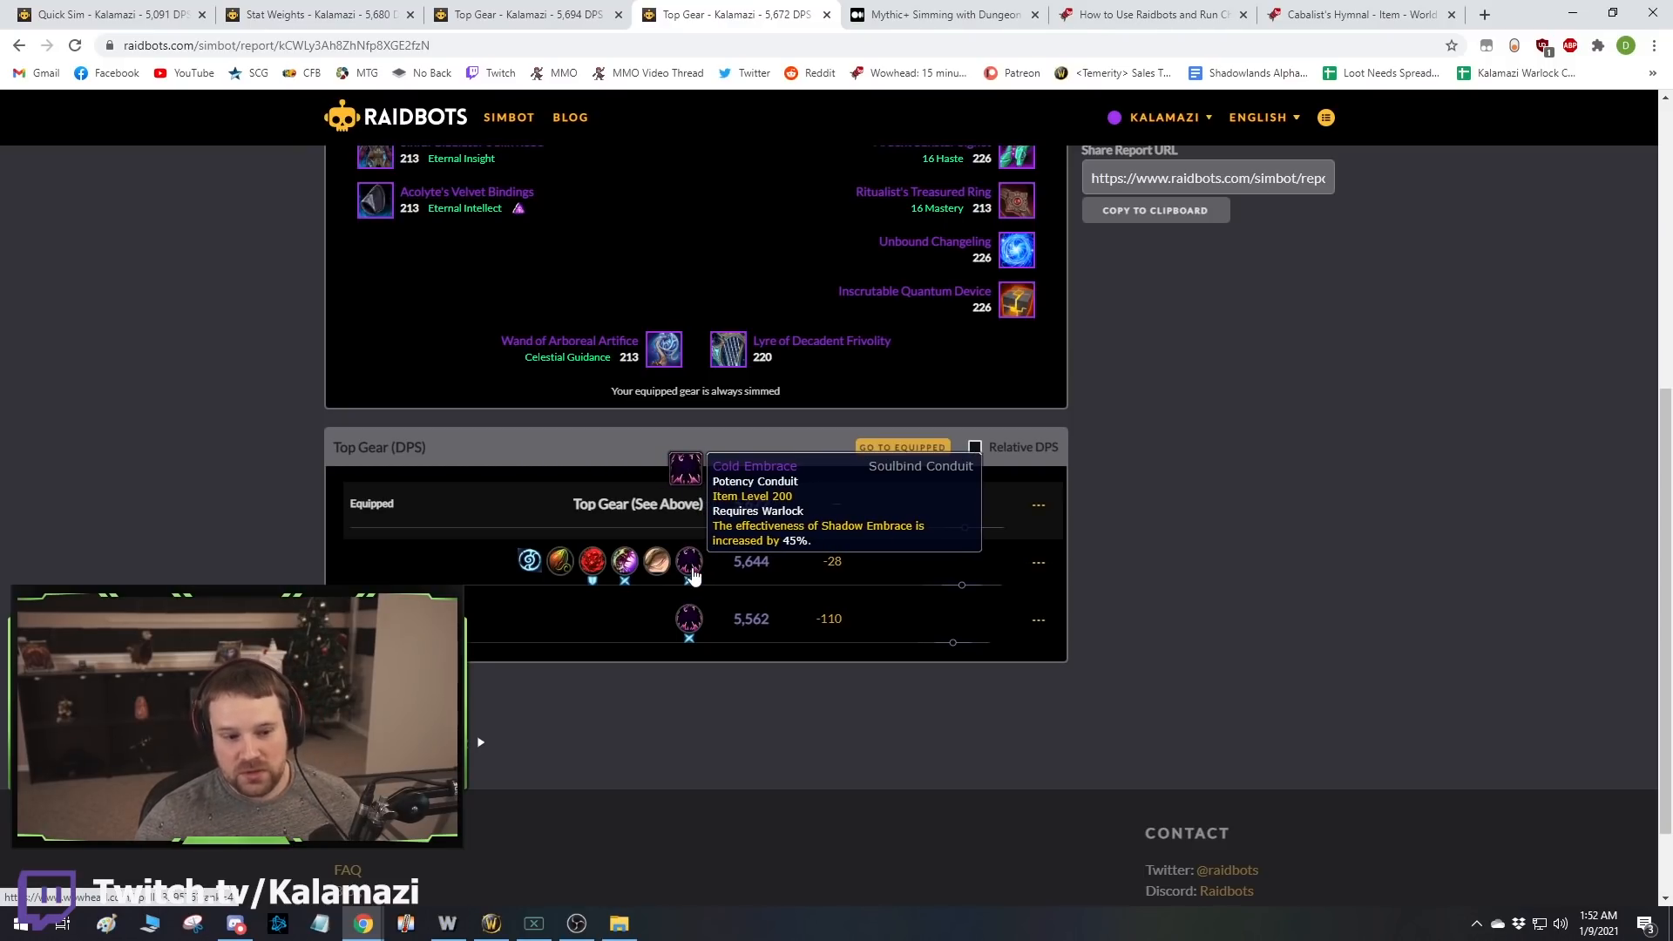
Reopen the Top Gear setup and add item level 235 Runecarver legendaries with Haste/Vers secondaries to the gear lists.
scroll(813, 384, up, 6)
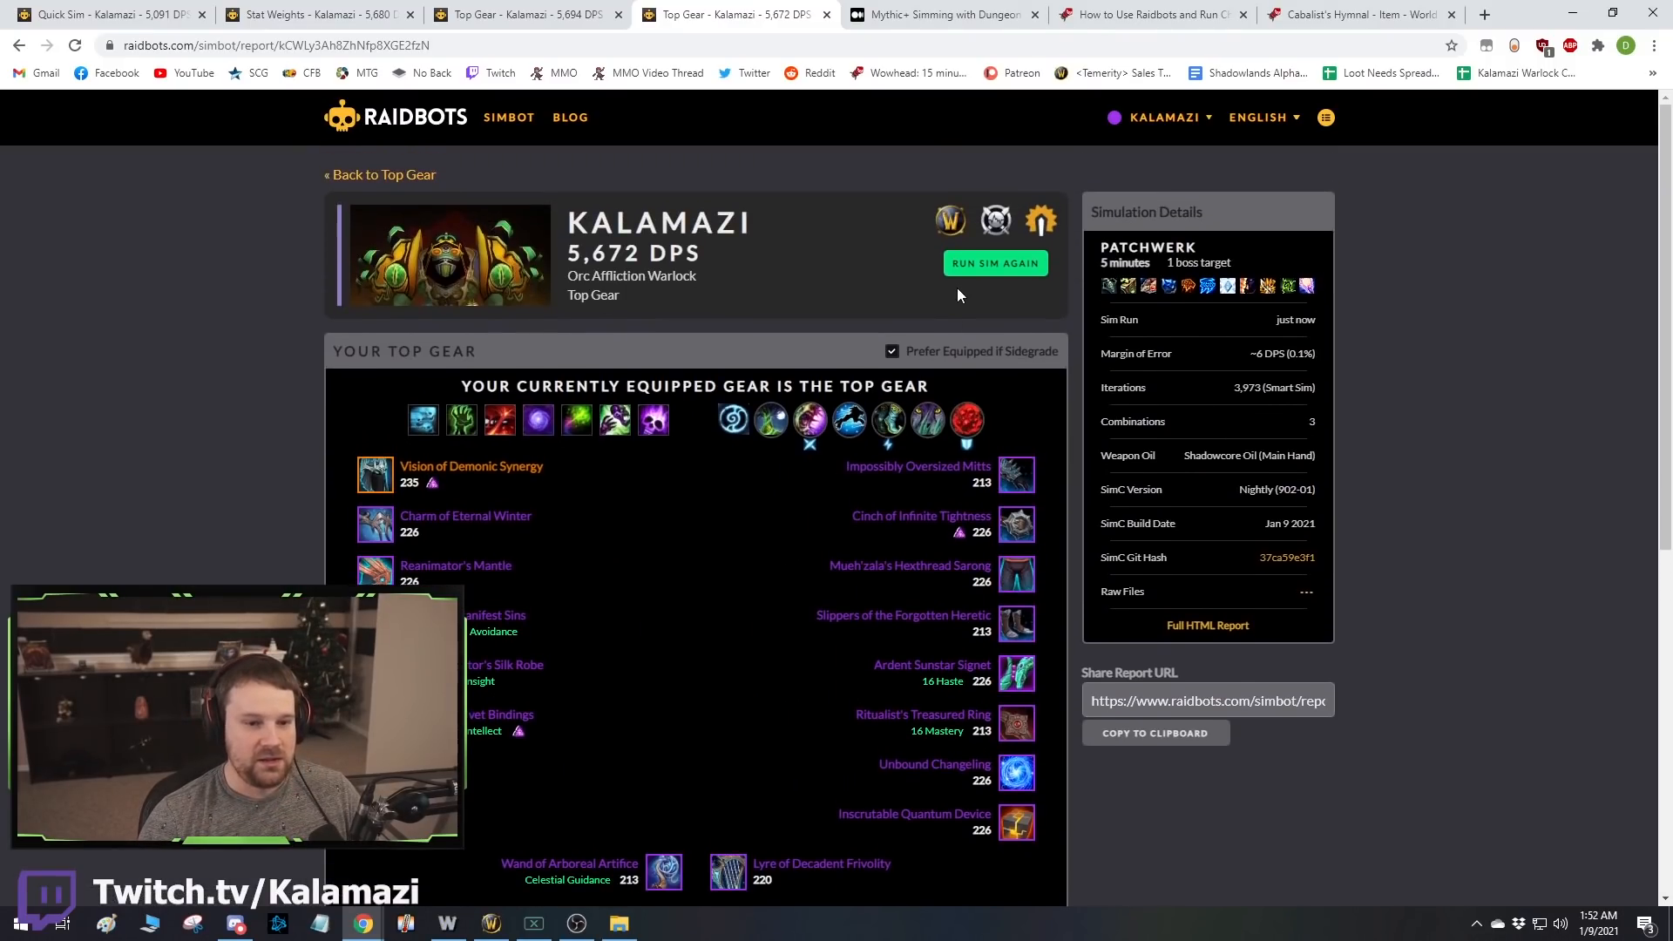
click(958, 273)
scroll(1320, 537, down, 6)
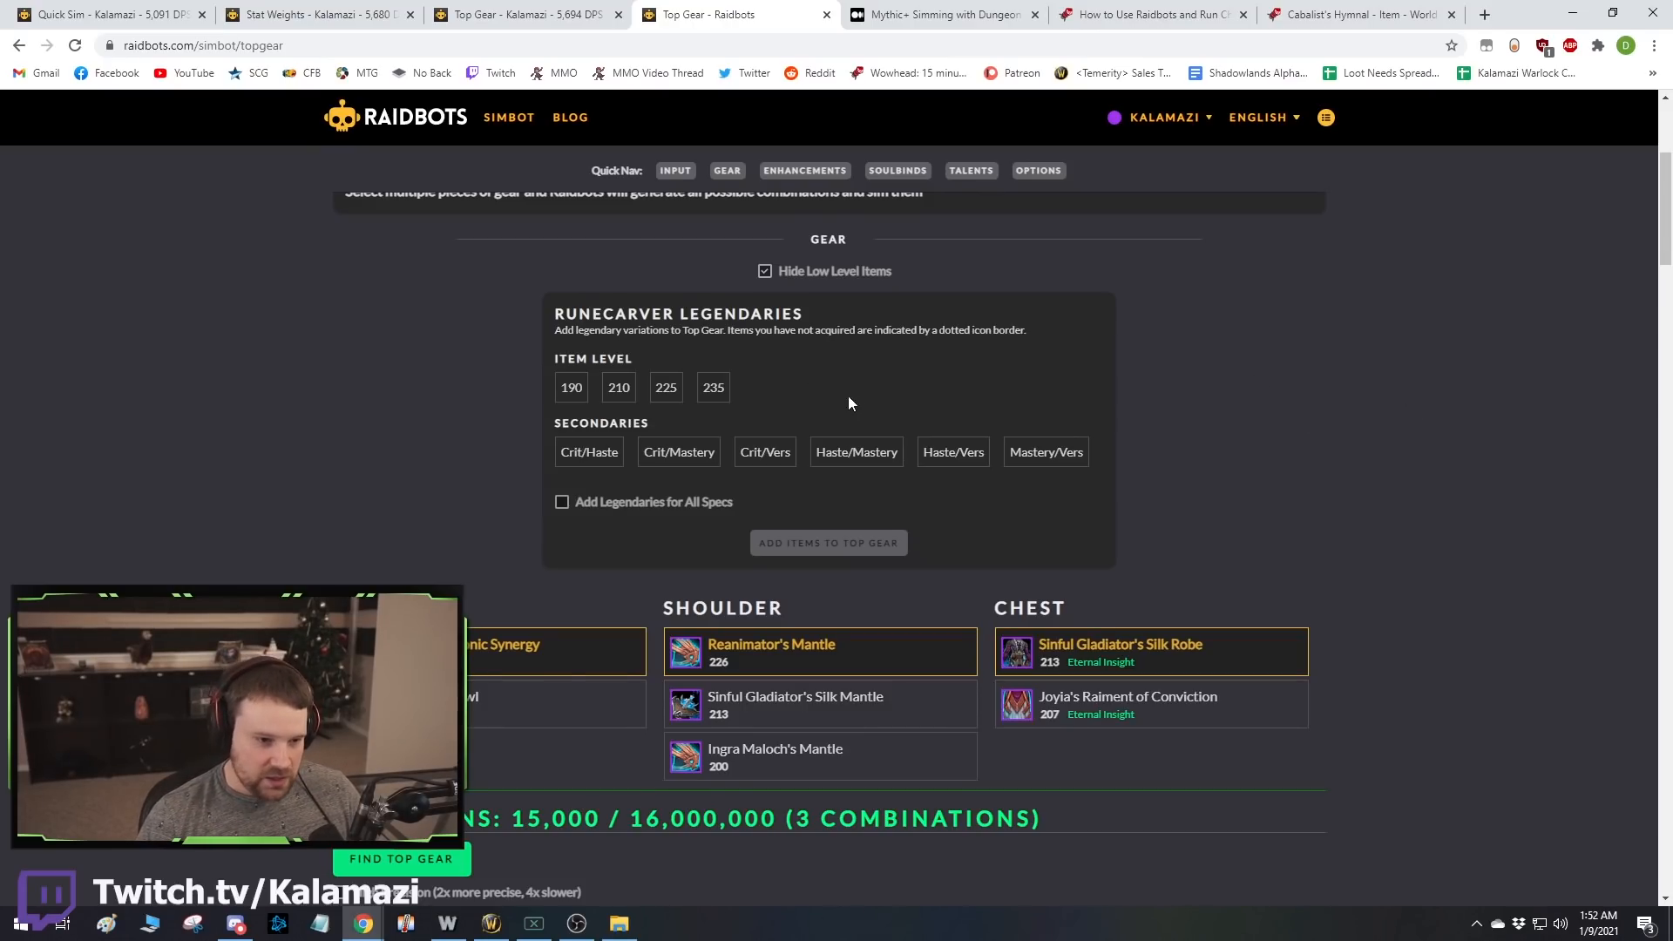
click(715, 392)
click(954, 455)
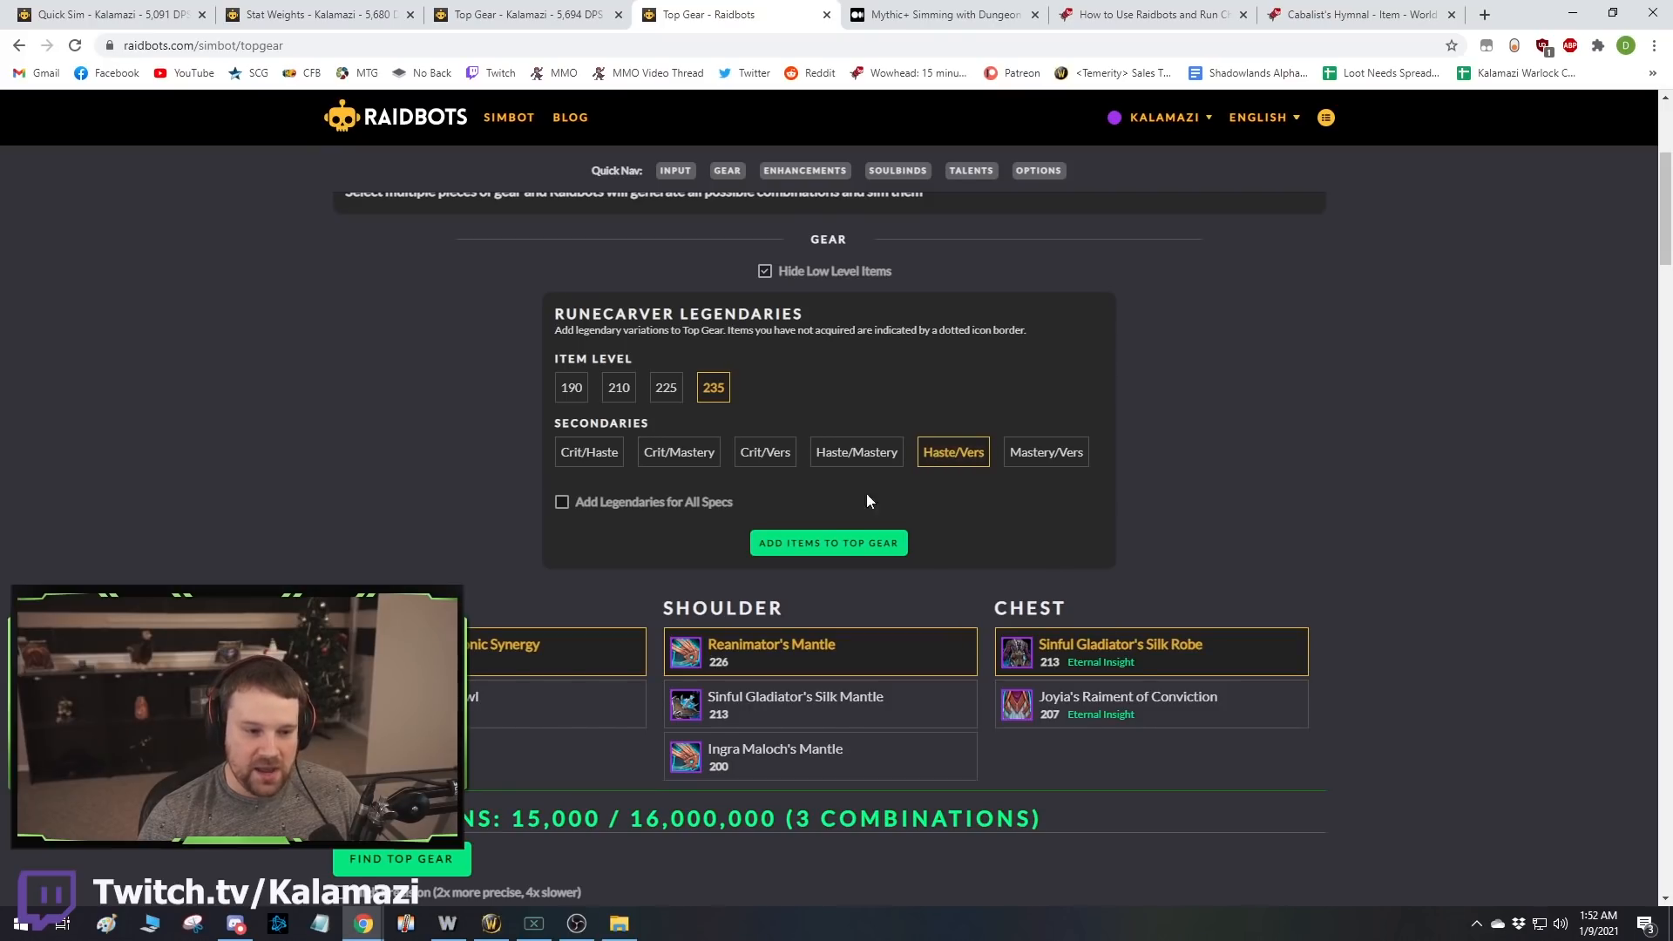
click(819, 555)
scroll(871, 540, down, 1)
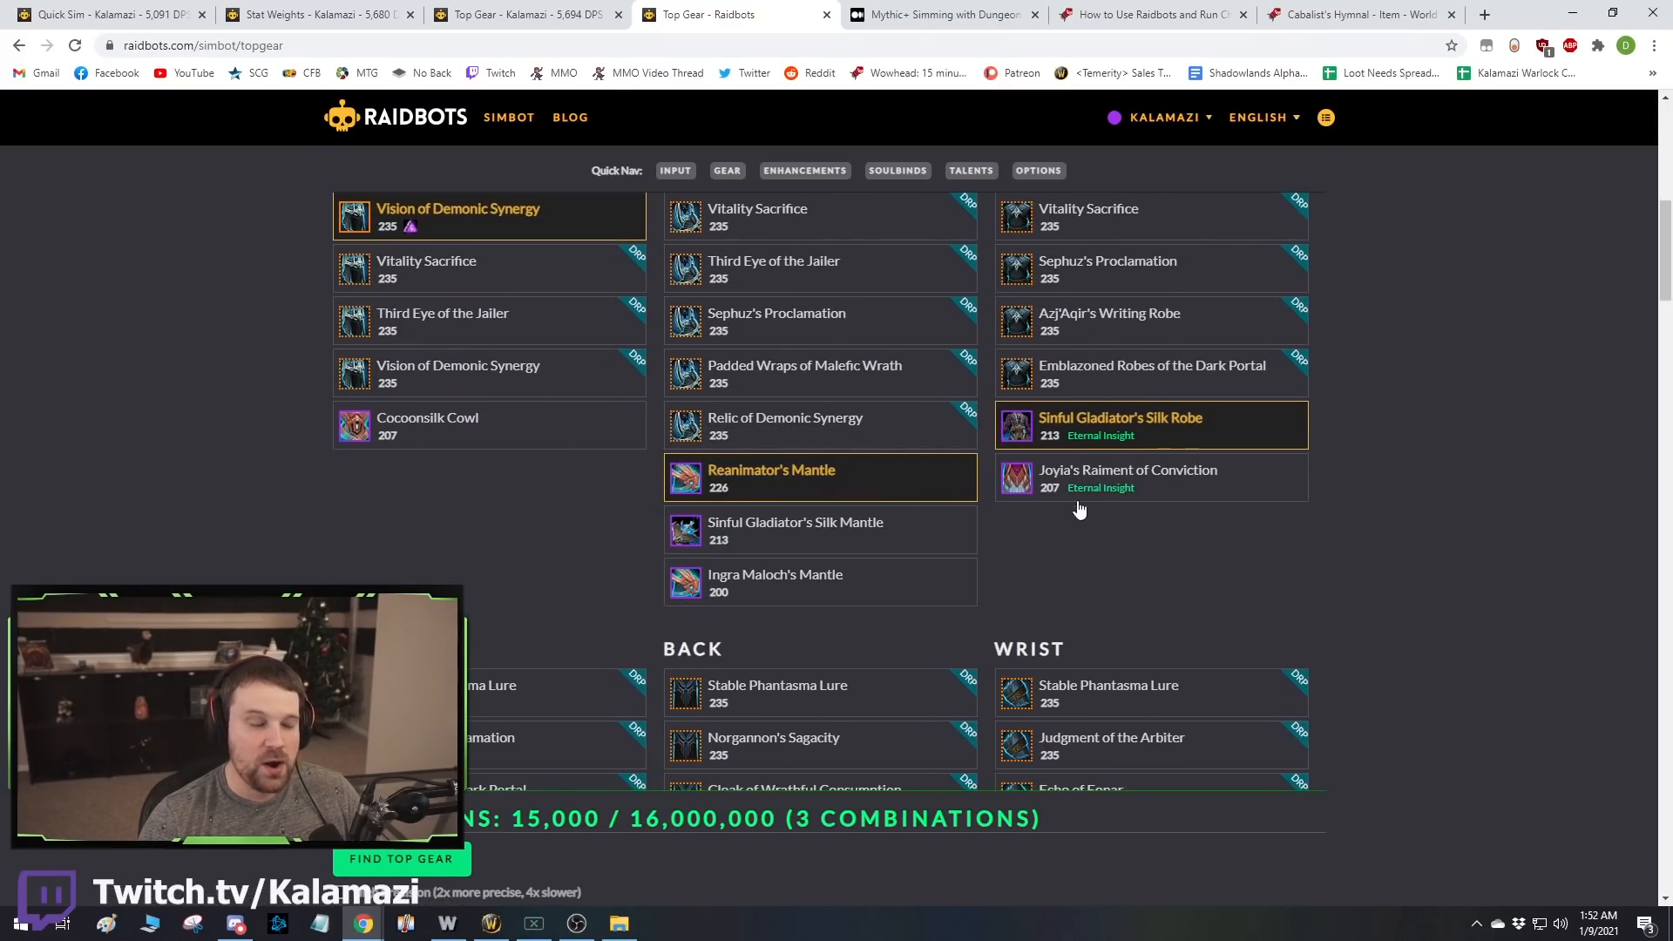
Select the 235 Relic of Demonic Synergy shoulders and the non-legendary Cocoonsilk Cowl head for the comparison.
click(826, 437)
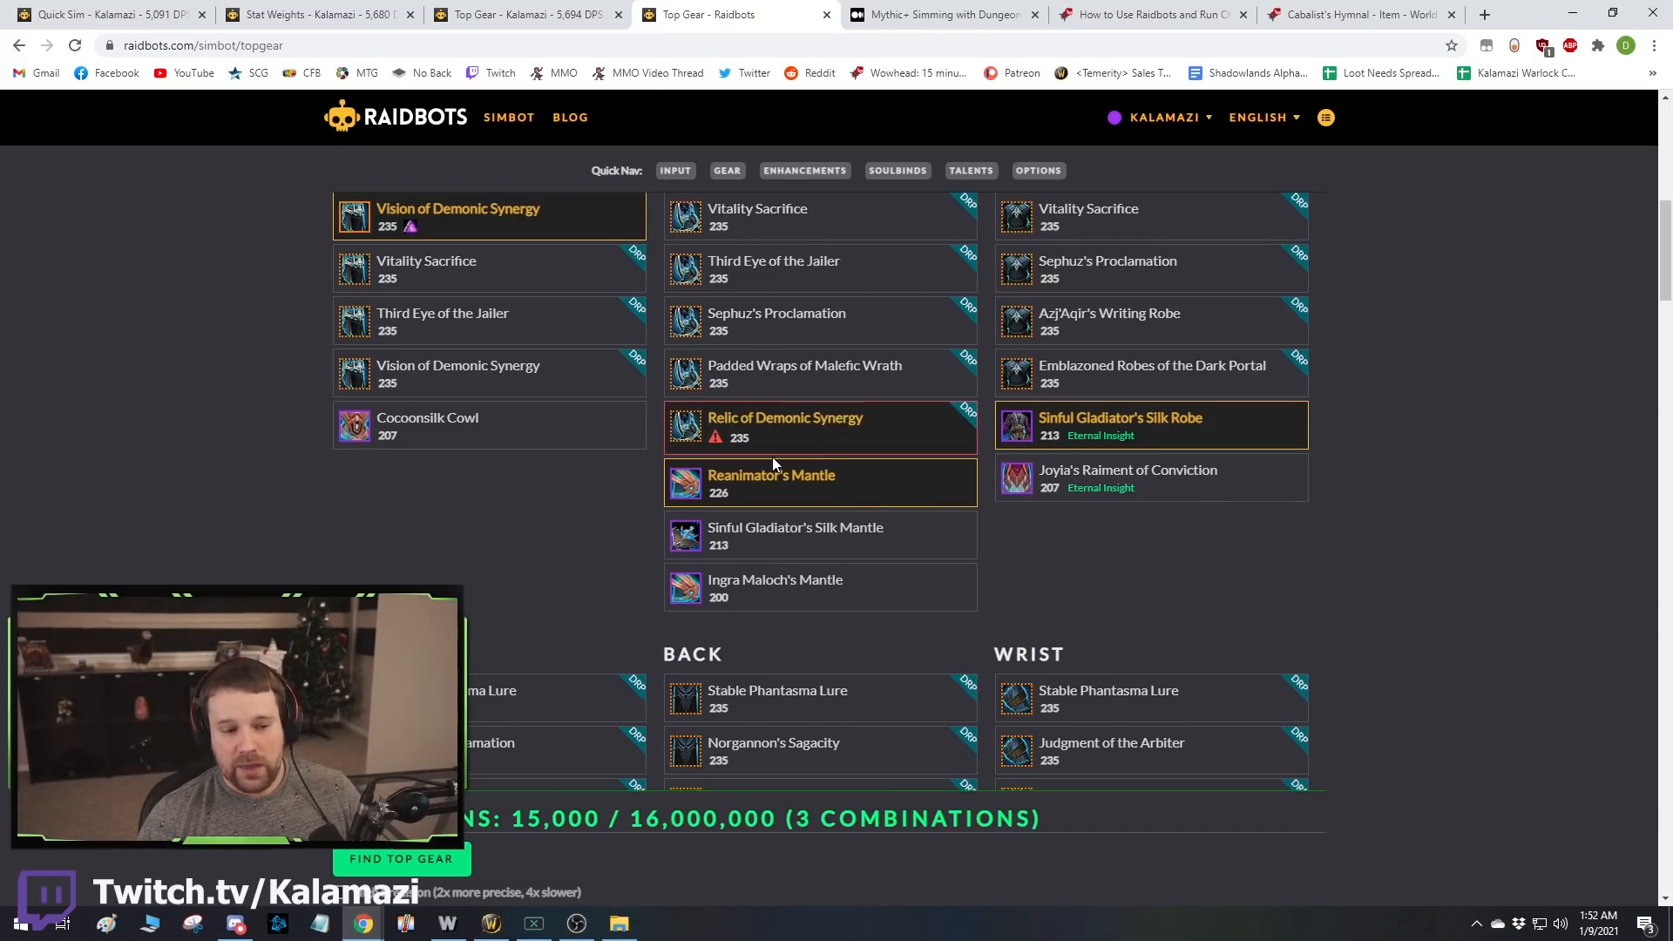
scroll(575, 525, up, 1)
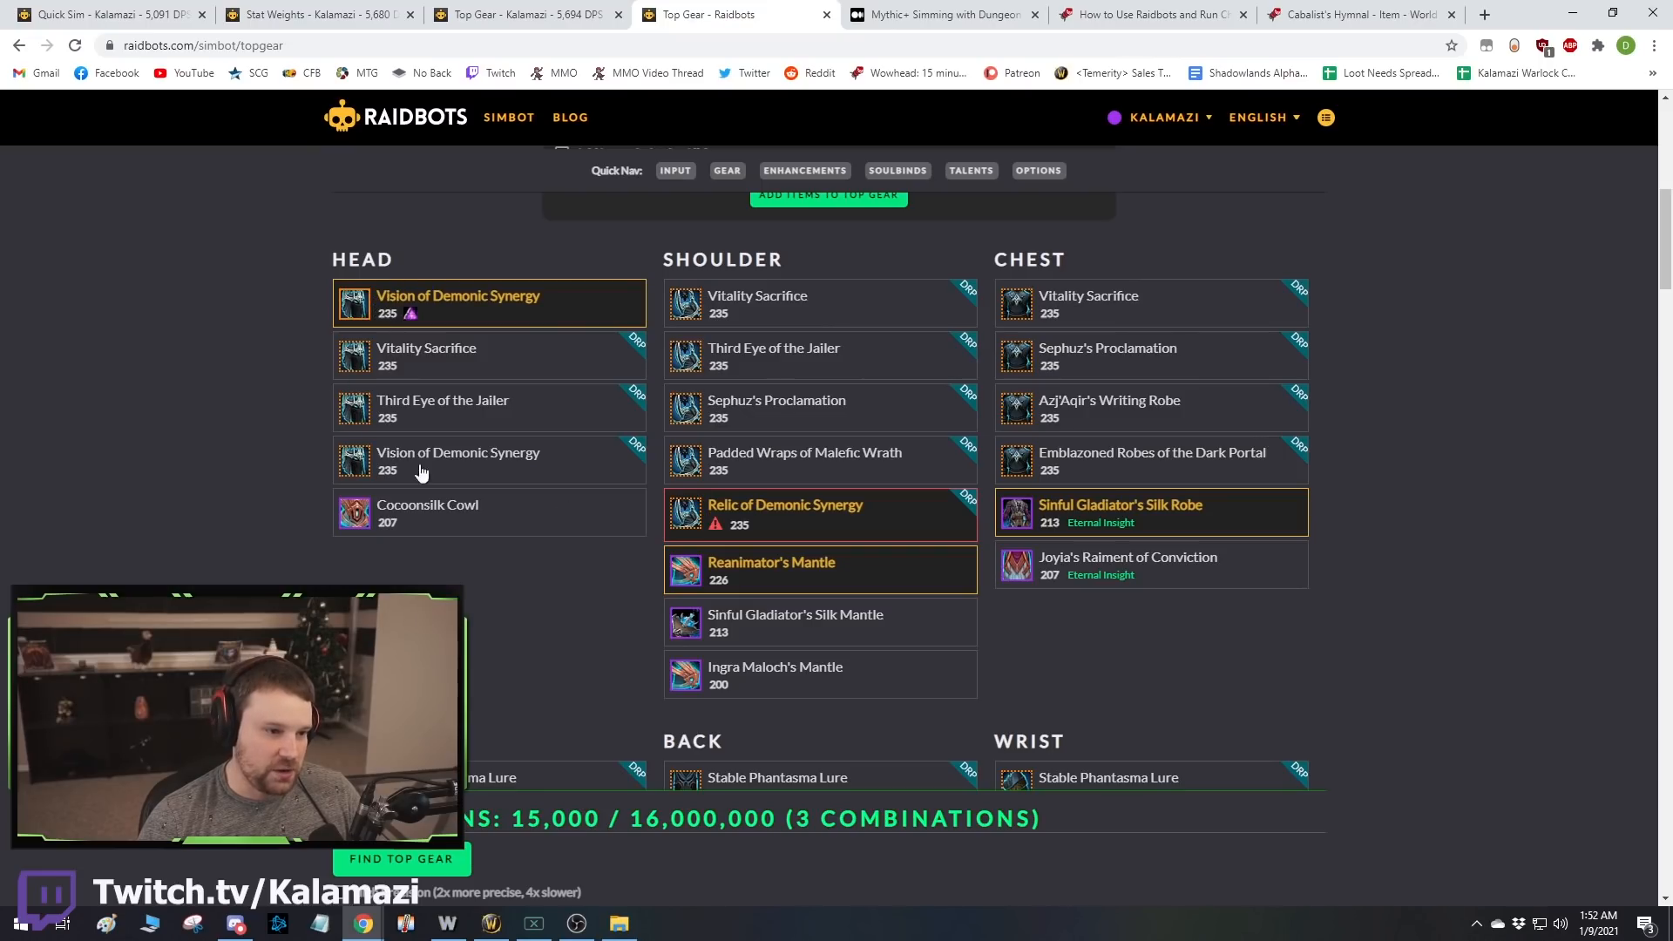
click(459, 521)
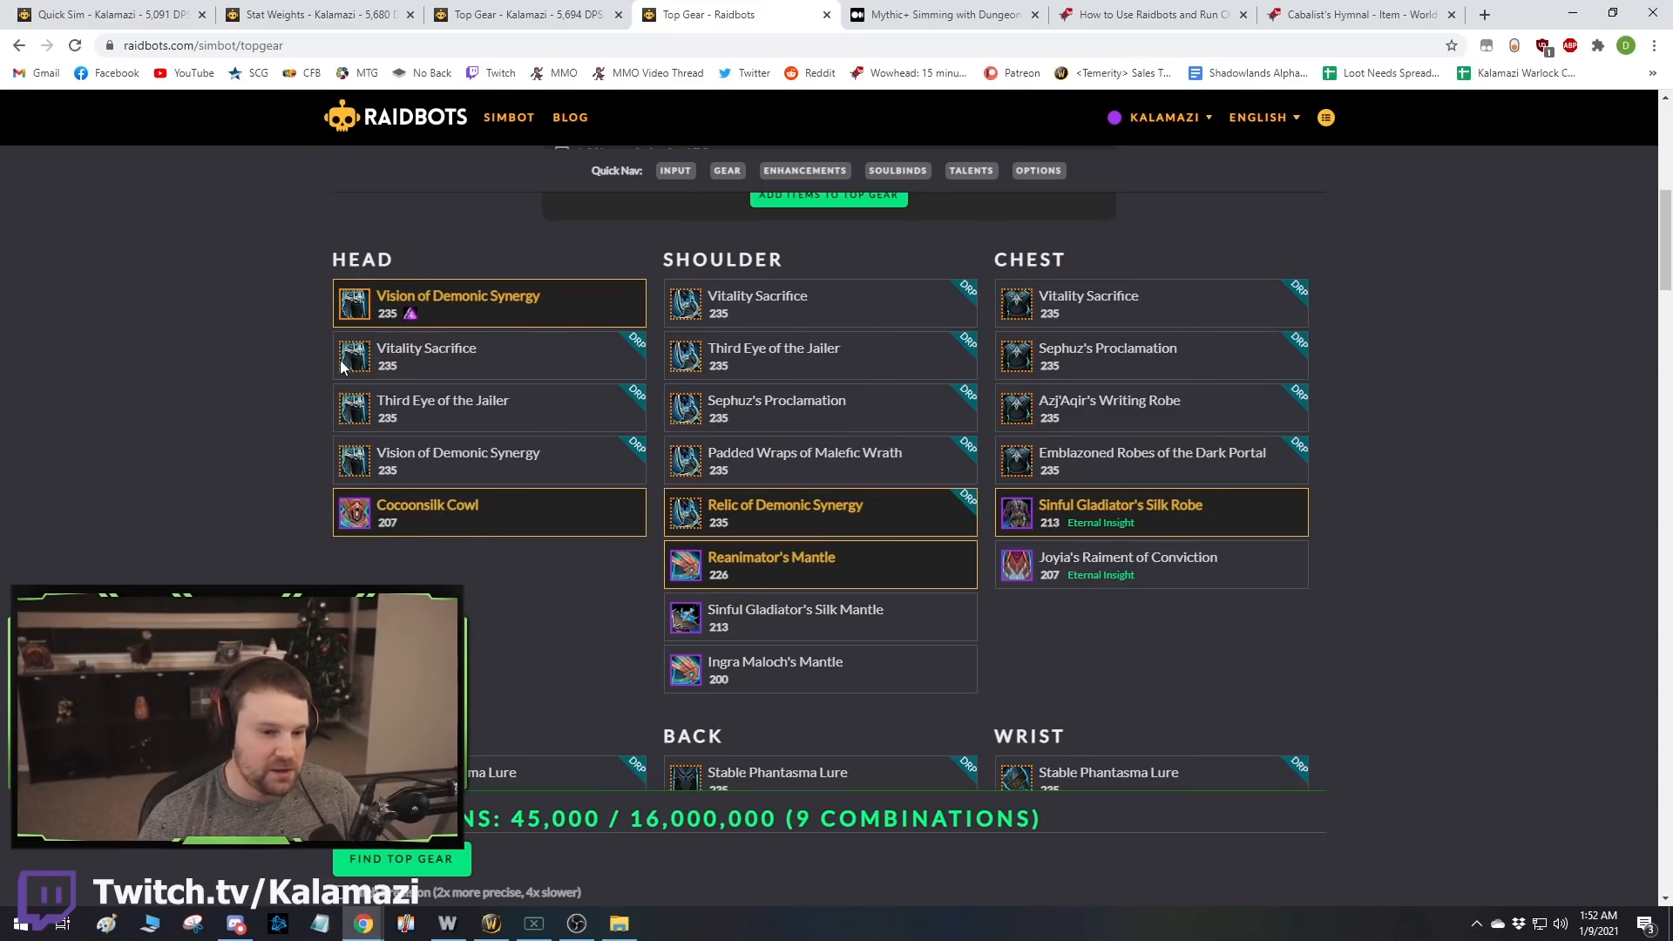
scroll(331, 509, down, 5)
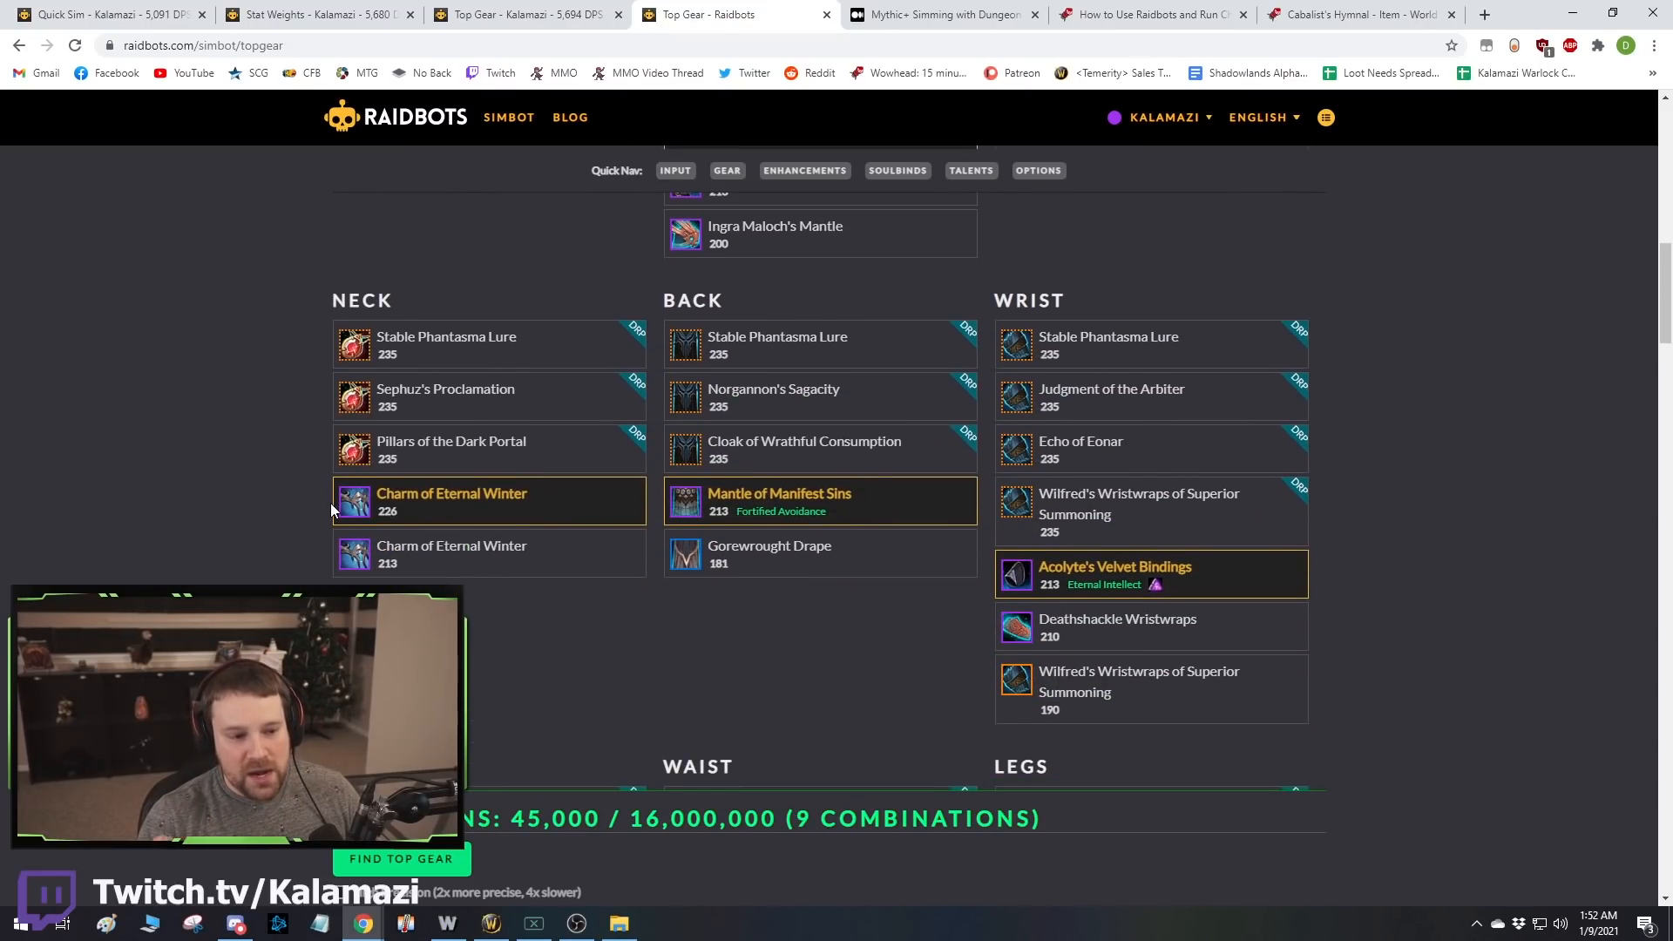
scroll(331, 503, up, 4)
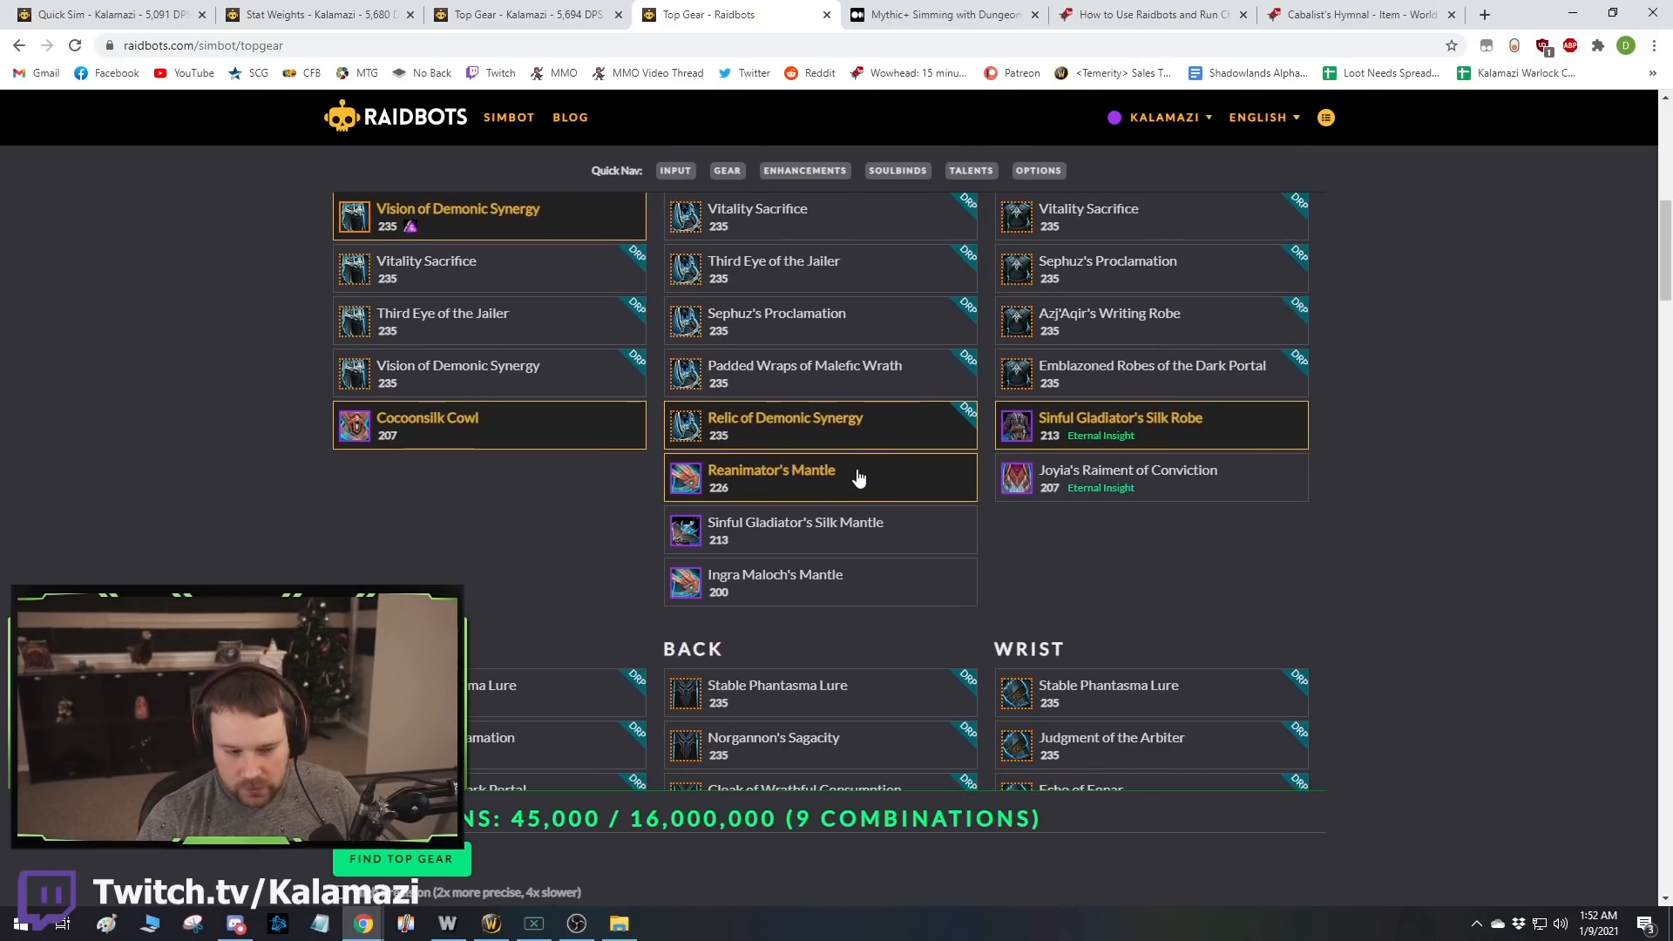
Deselect the Relic of Demonic Synergy shoulders and add the Deathshackle Wristwraps to the comparison.
click(815, 420)
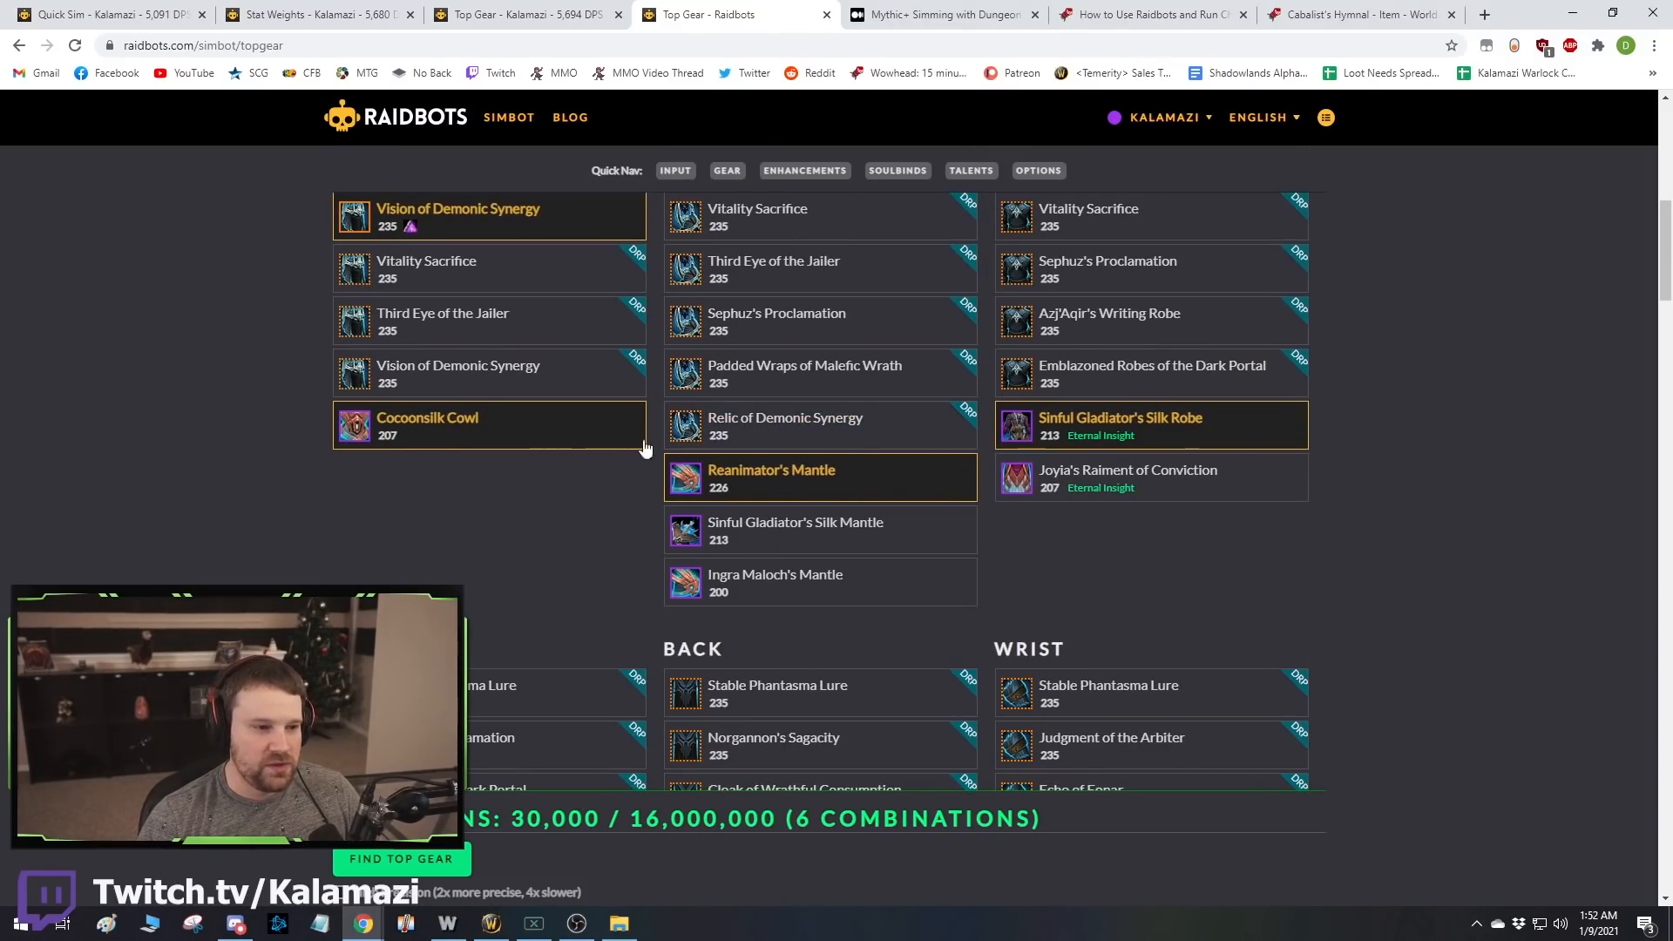
scroll(645, 447, down, 3)
scroll(1088, 717, down, 3)
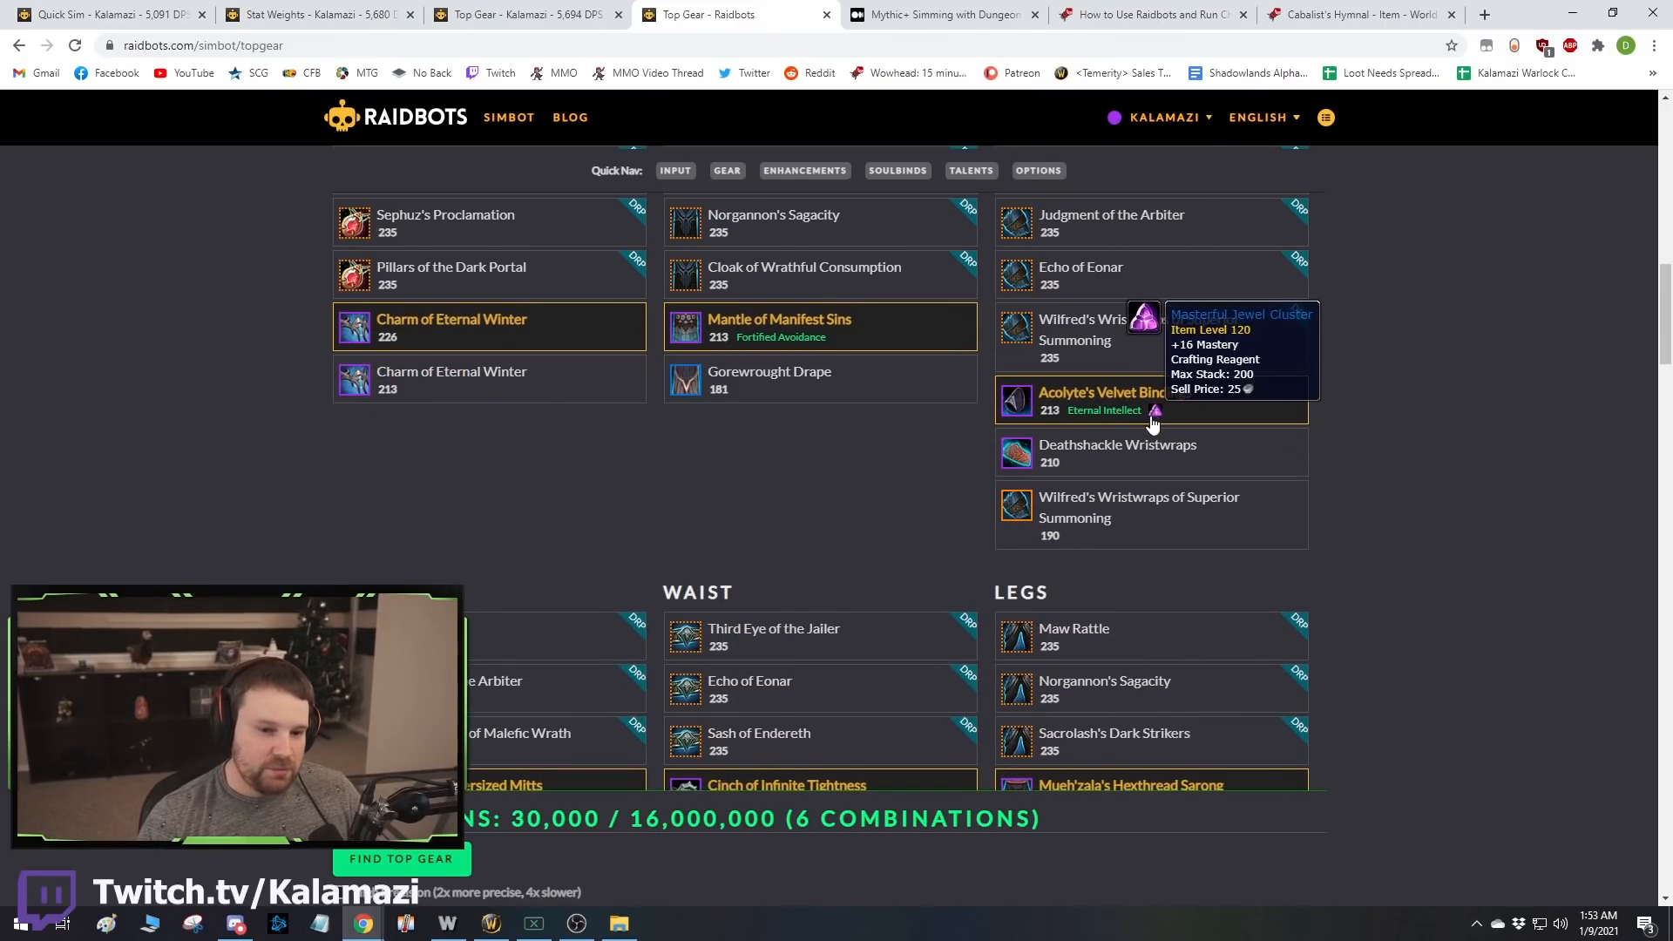
click(1141, 456)
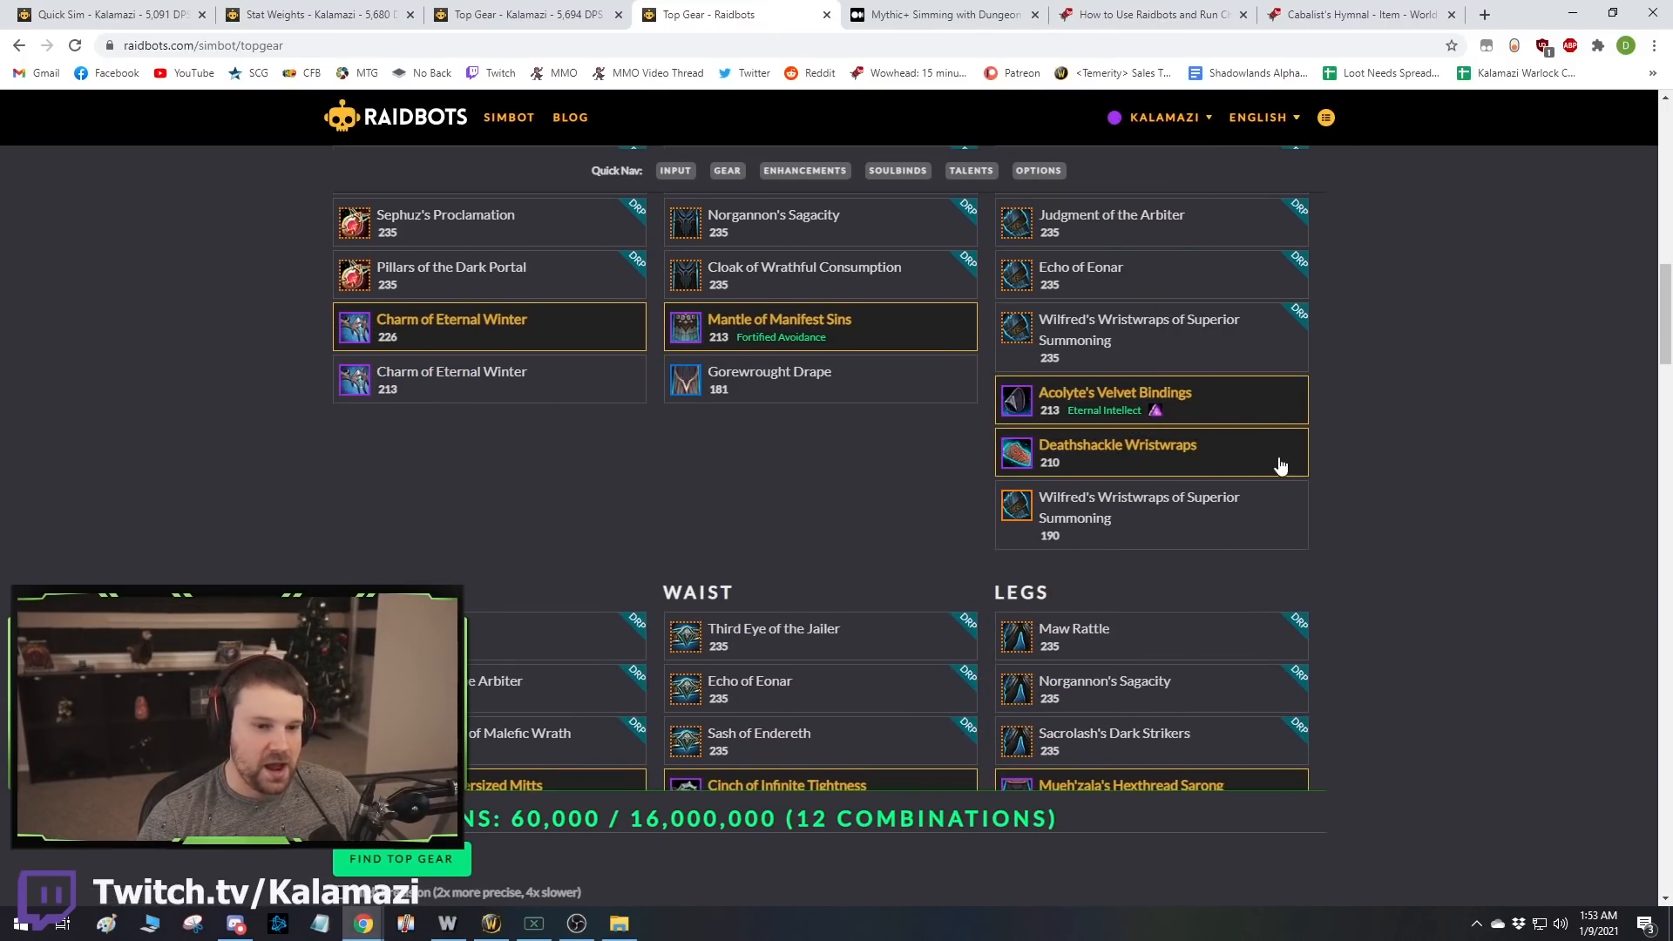
Narrow the enhancements by deselecting Eternal Stats, Sinful Revelation, the 16 Mastery and 16 Haste ring enchants, and the 16 Haste gem.
scroll(1390, 525, down, 15)
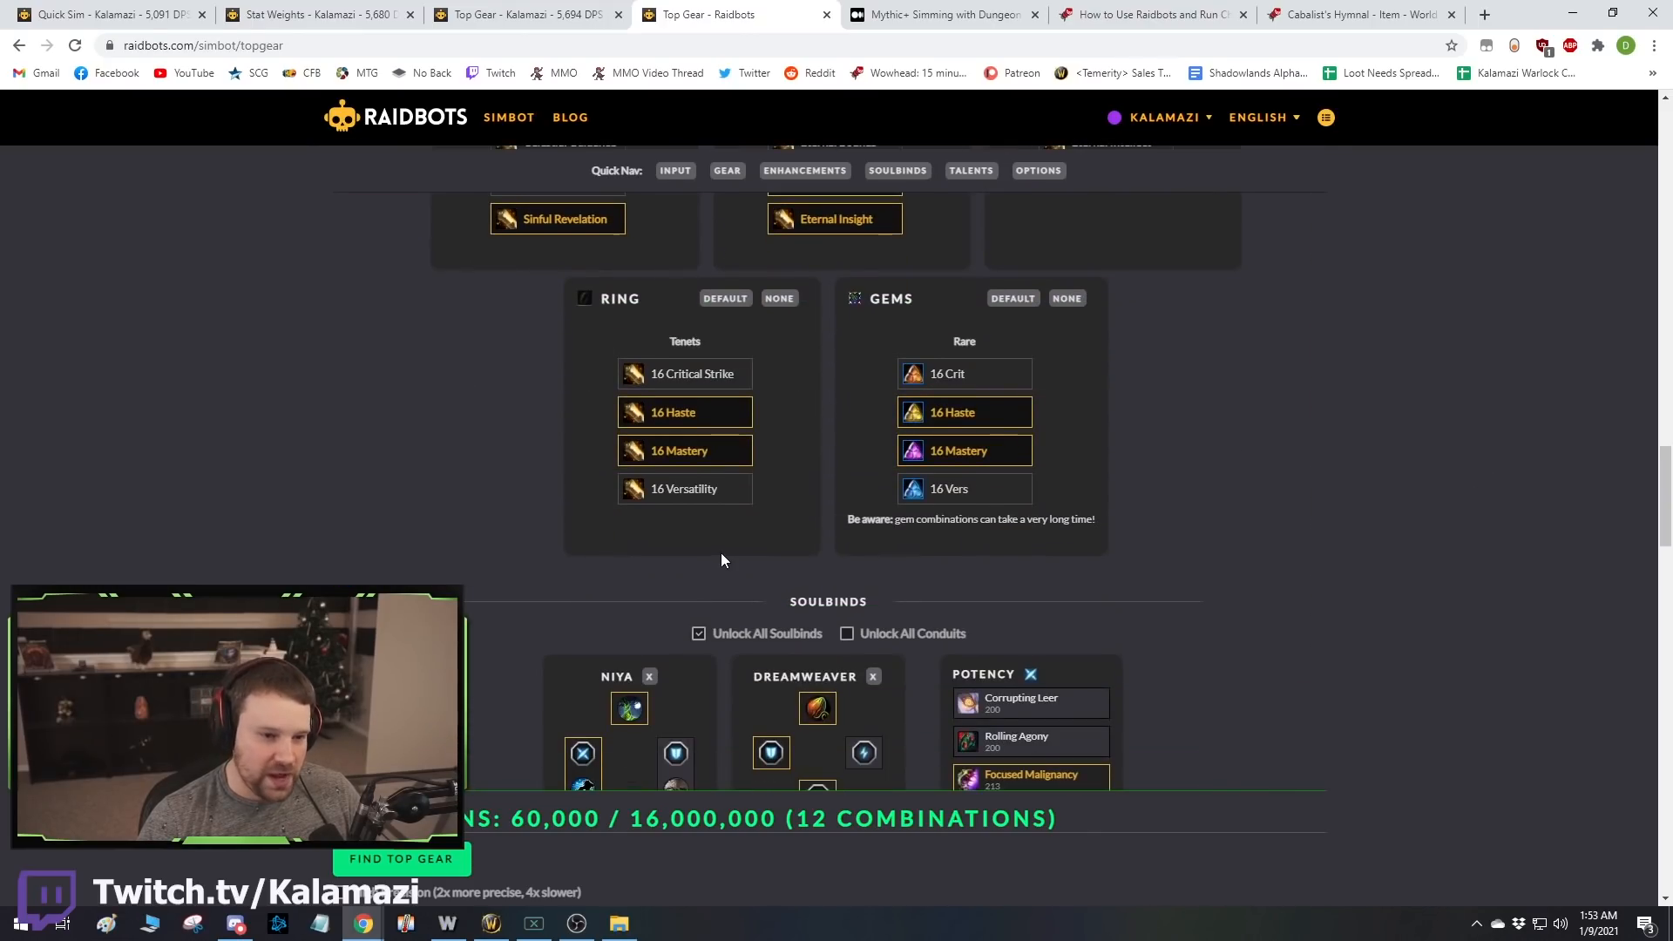
click(838, 449)
click(577, 488)
click(672, 710)
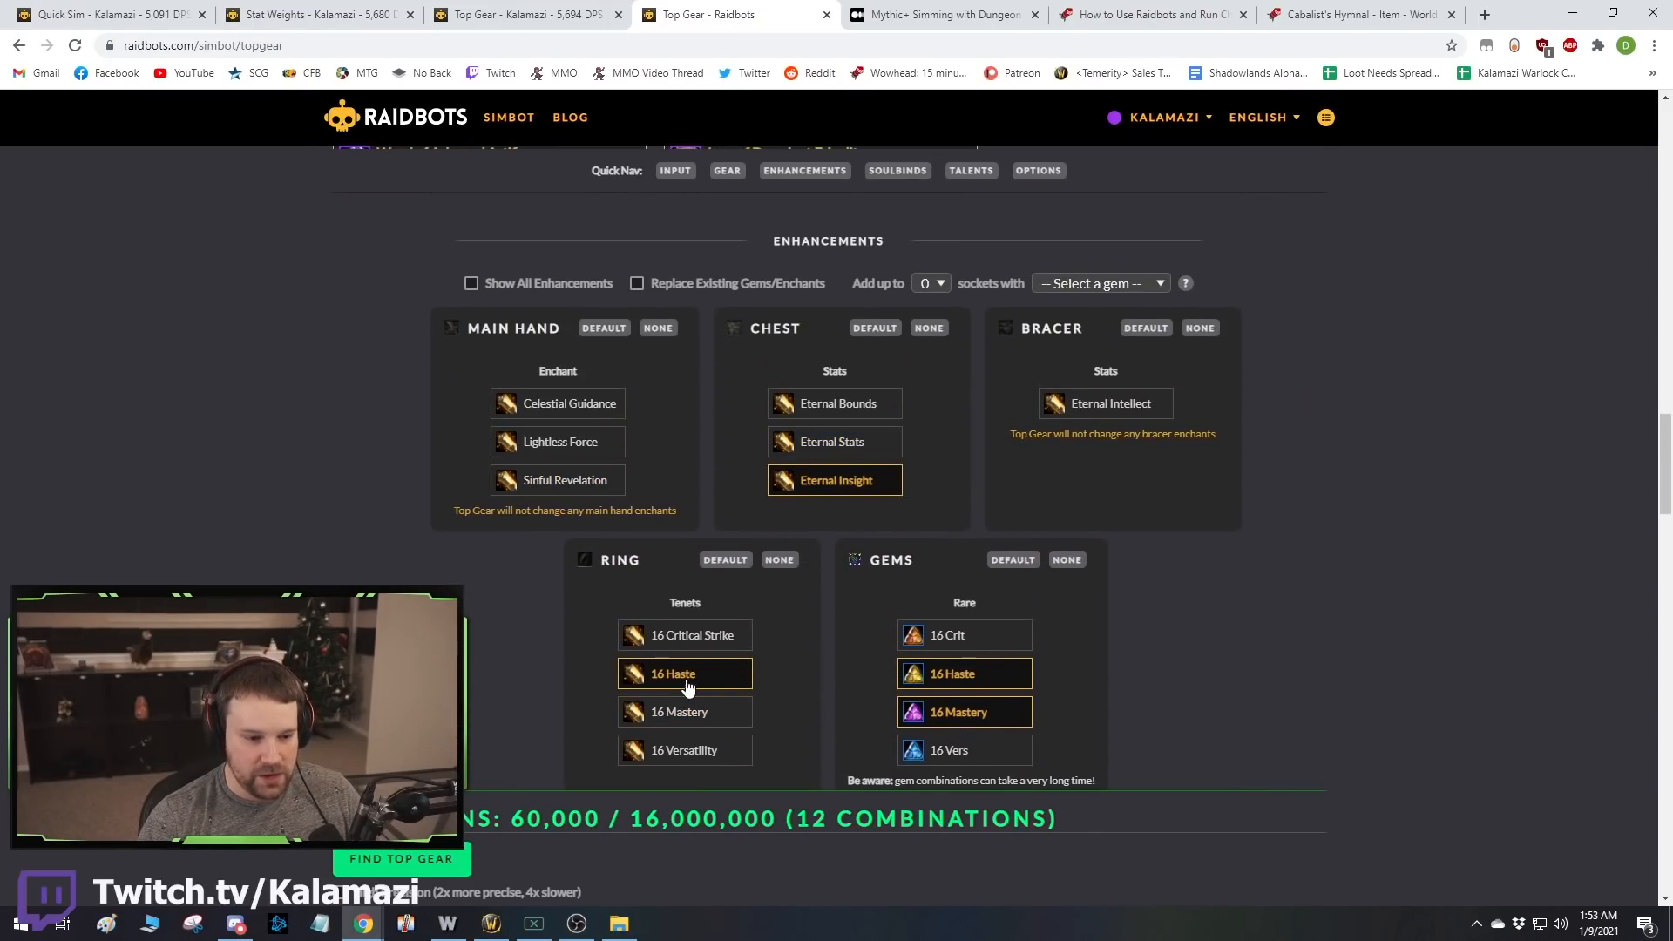
click(688, 674)
click(972, 675)
Add the 213 Sinful Gladiator's Badge of Ferocity and 200 Darkmoon Deck: Putrescence trinkets to the comparison.
scroll(1060, 621, up, 10)
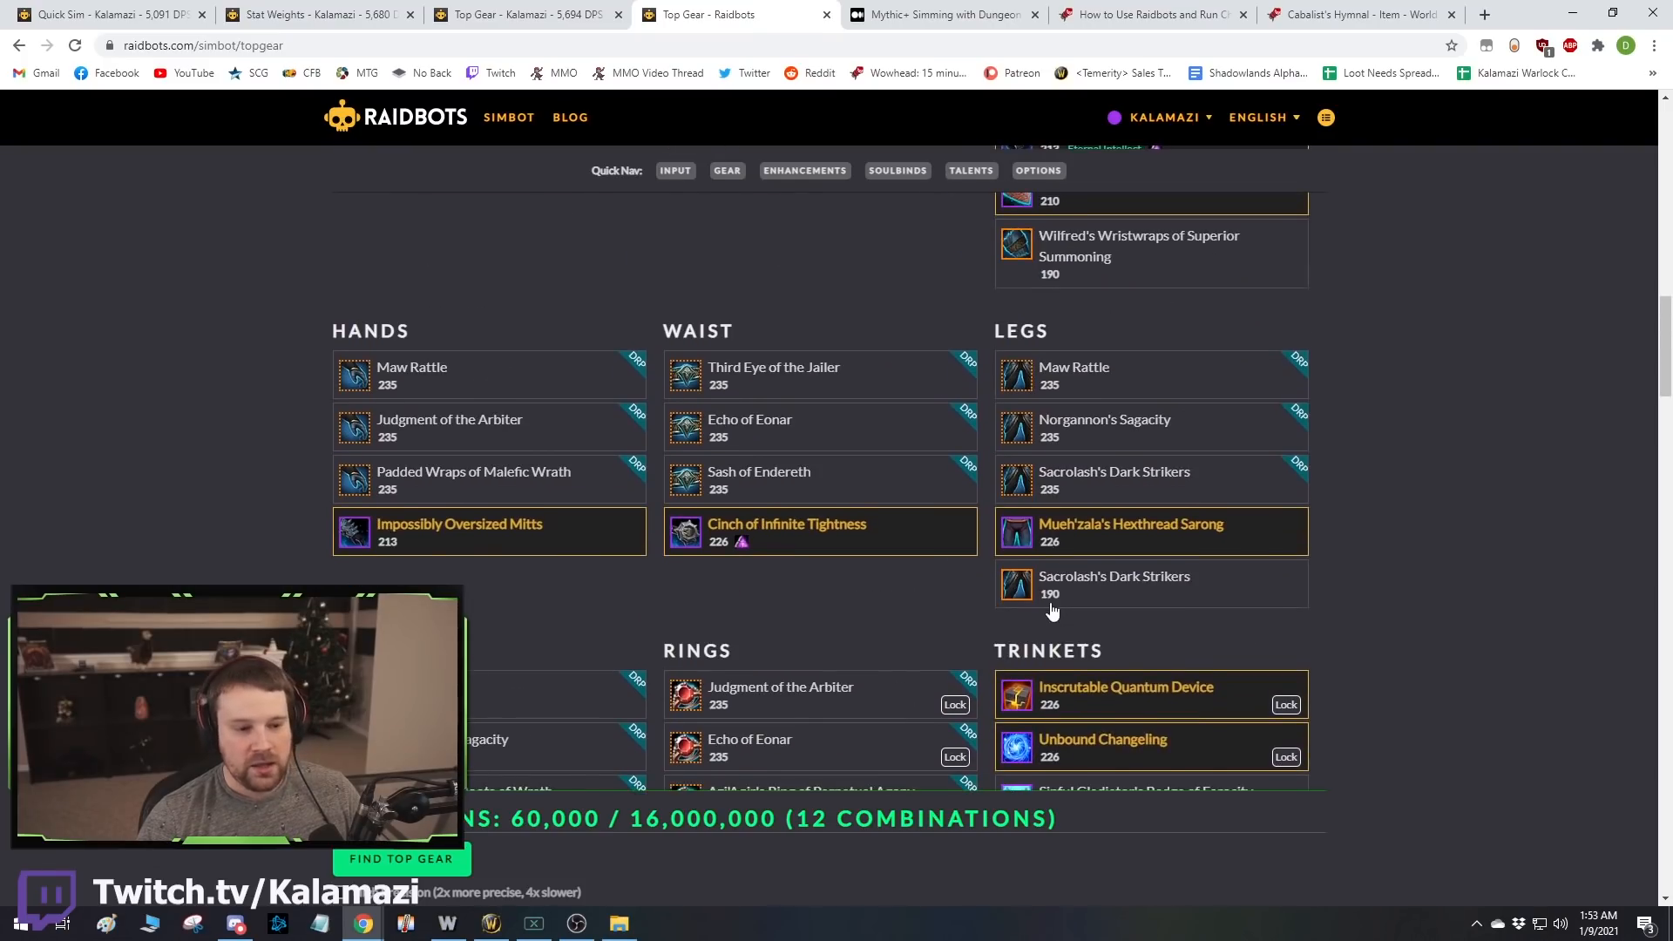
scroll(1042, 600, down, 5)
scroll(1042, 600, up, 4)
scroll(1159, 598, down, 3)
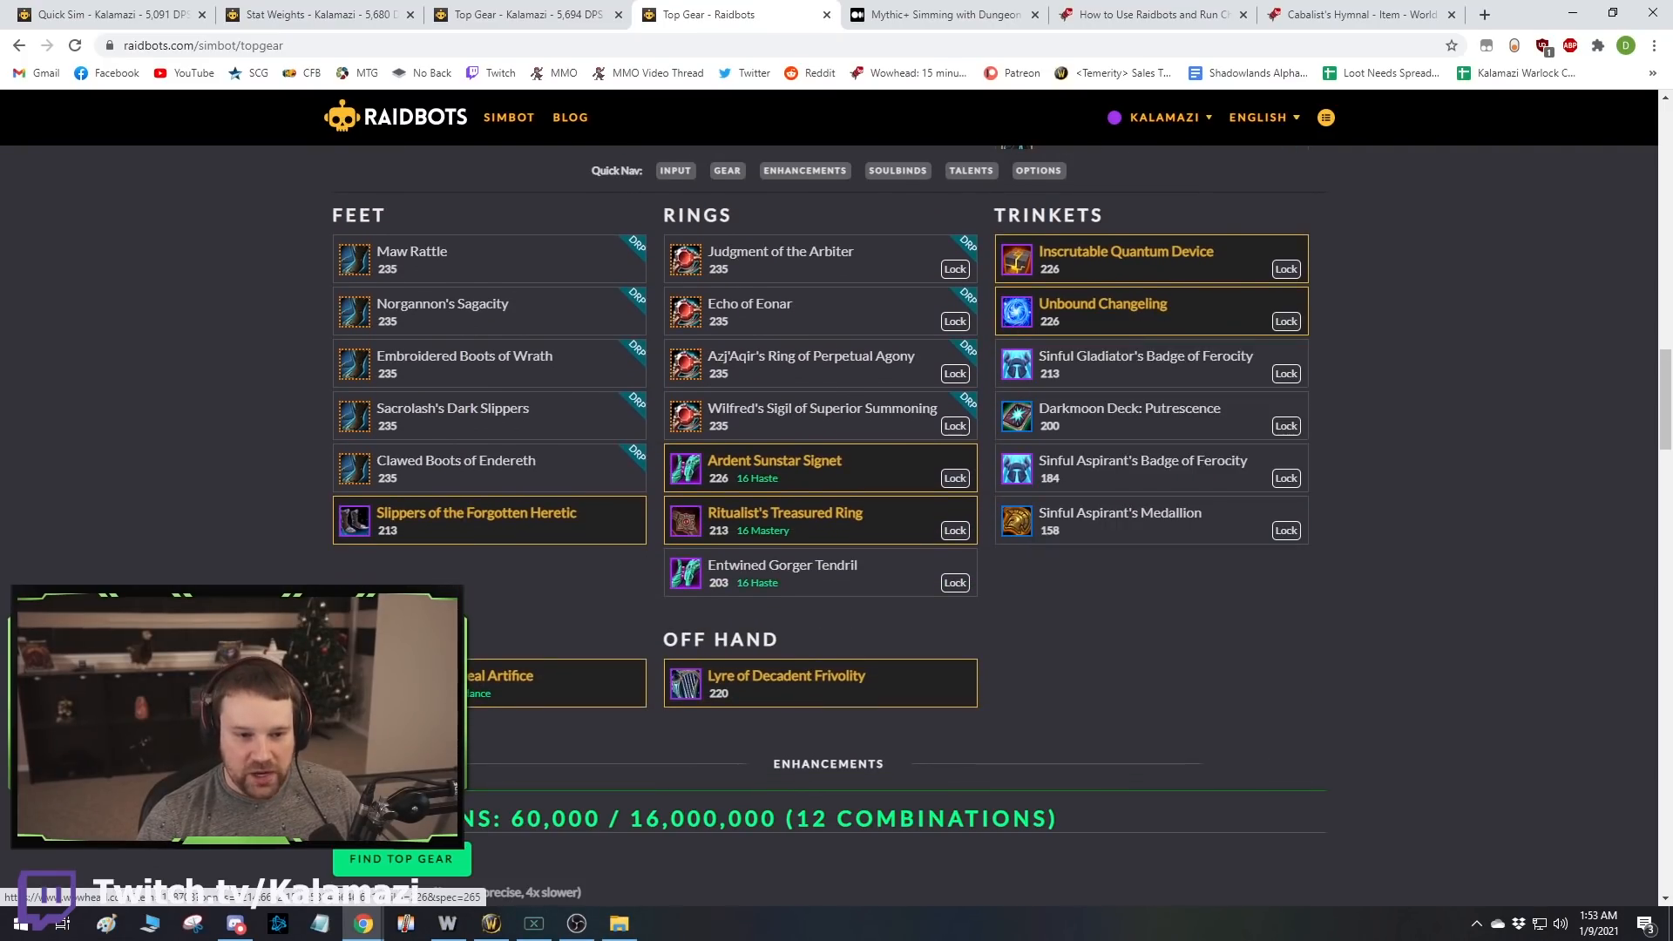
click(1181, 361)
click(1149, 408)
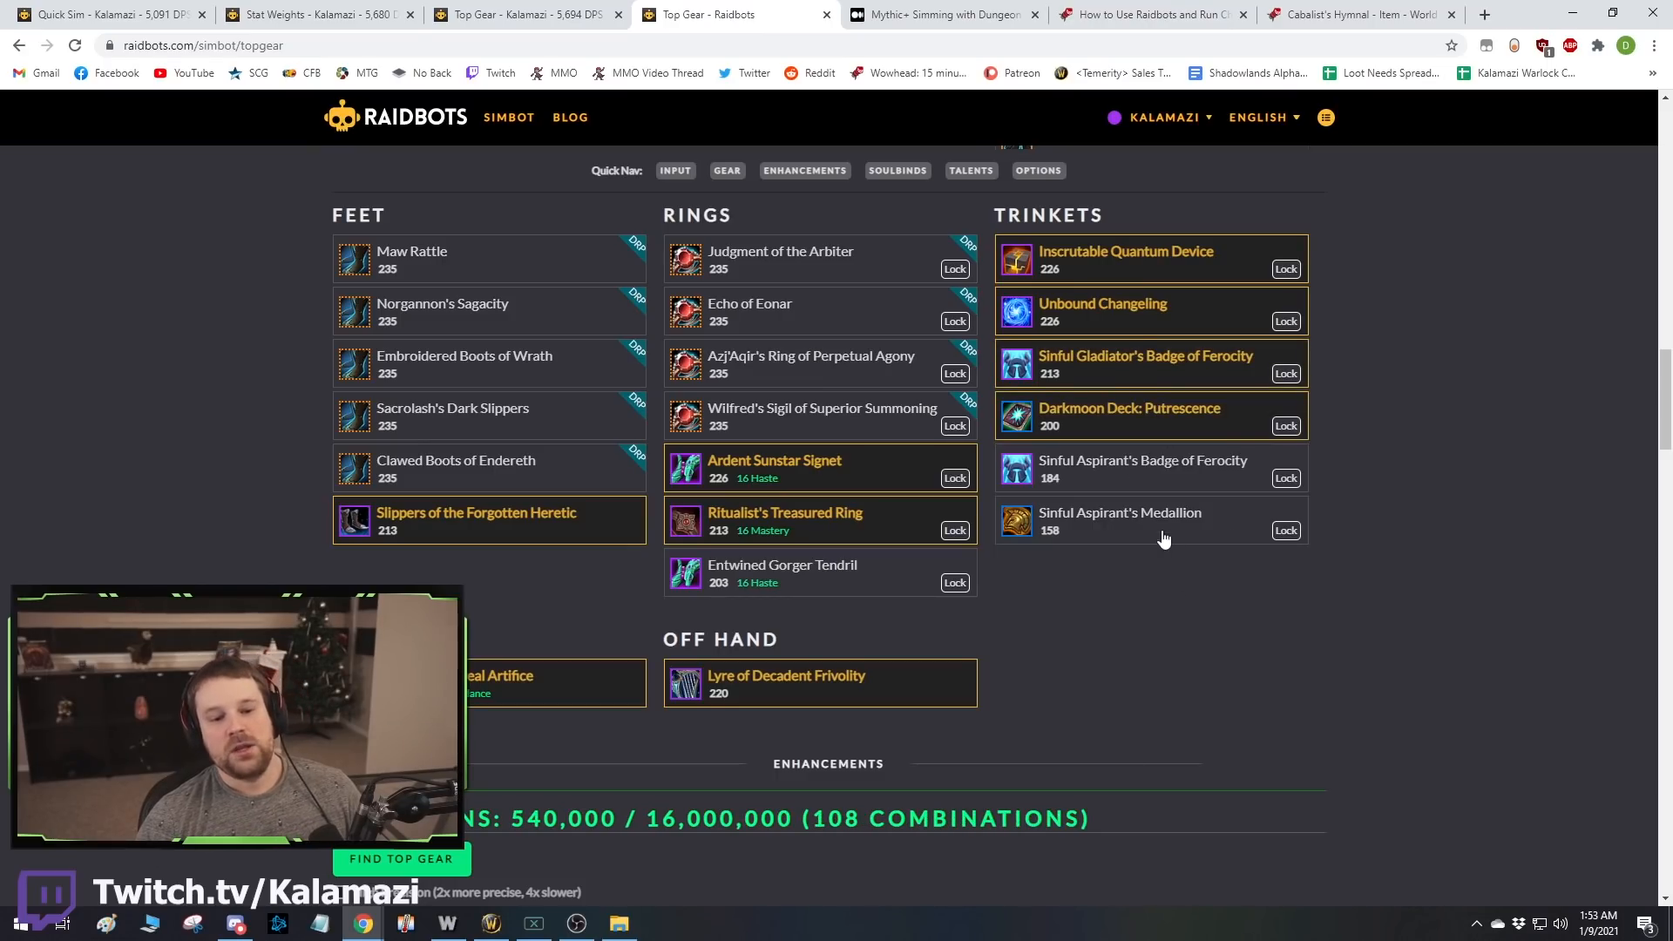
Check the soulbind and talent selections and run the Top Gear simulation.
scroll(986, 583, down, 15)
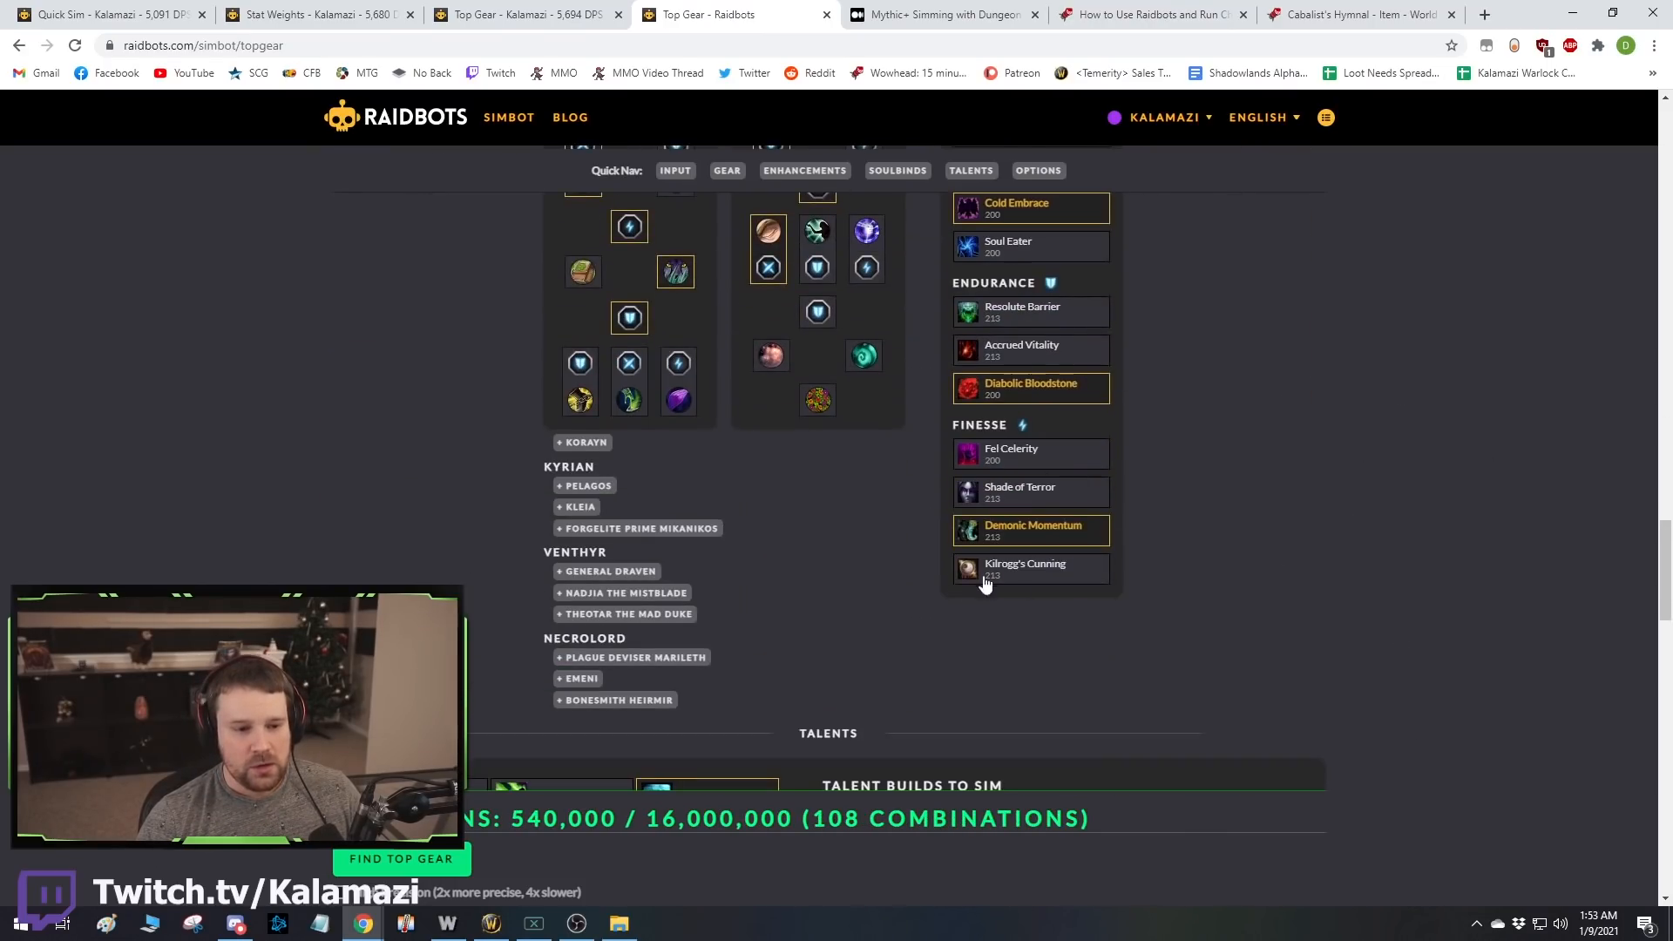
scroll(841, 566, up, 7)
scroll(826, 540, down, 20)
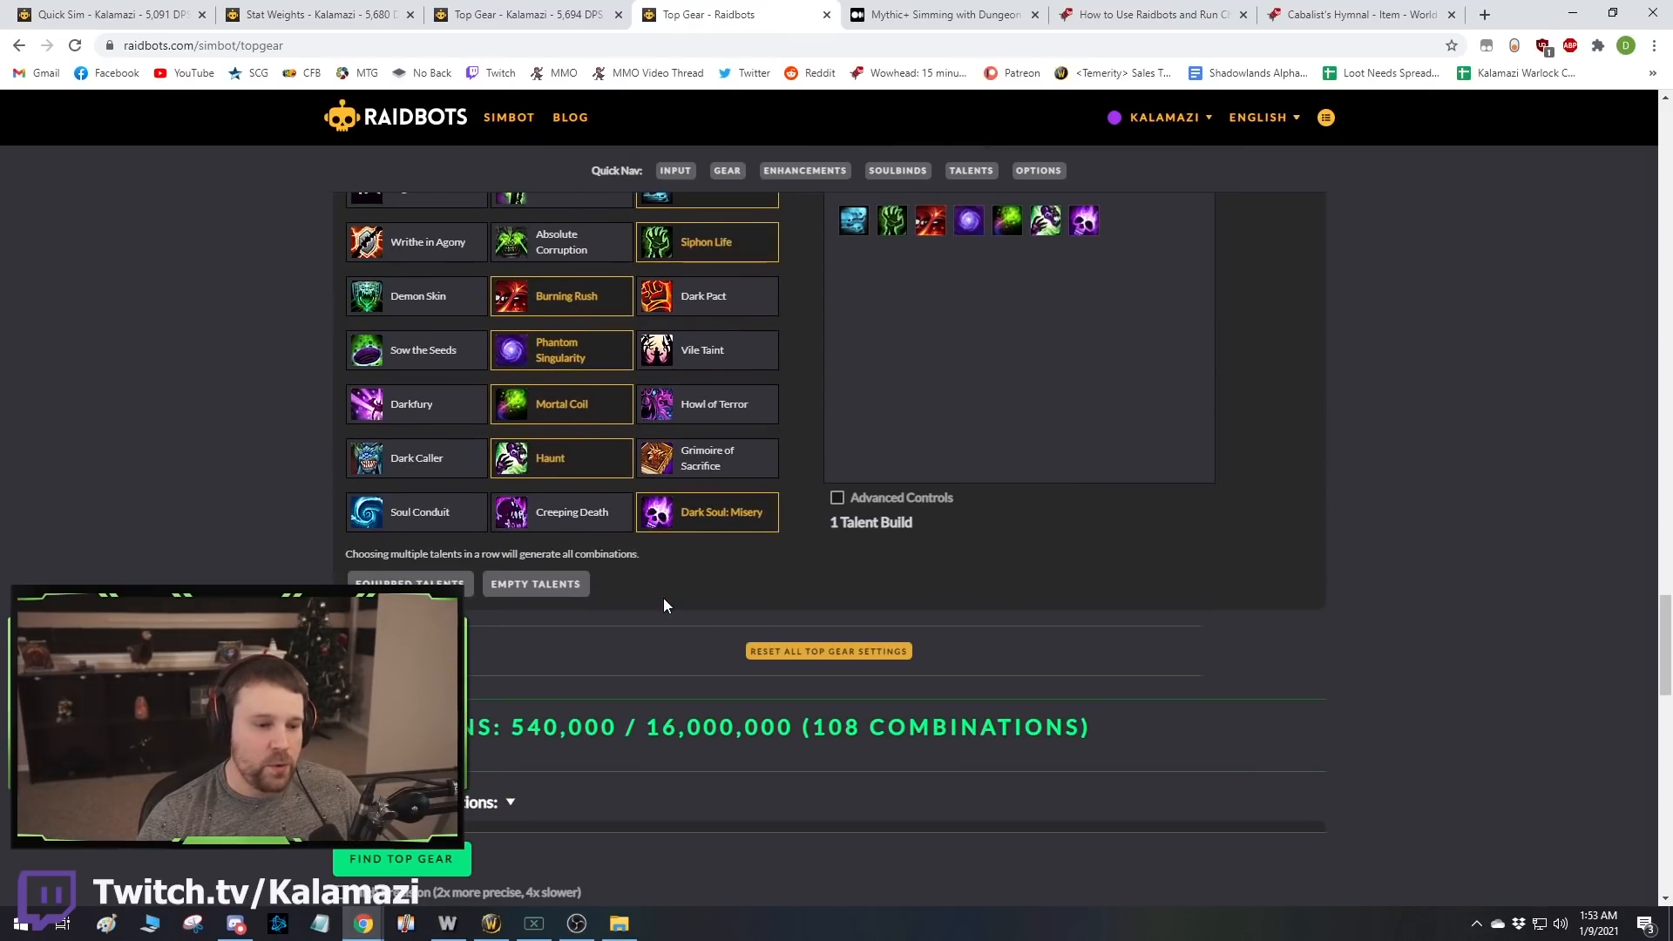
click(387, 862)
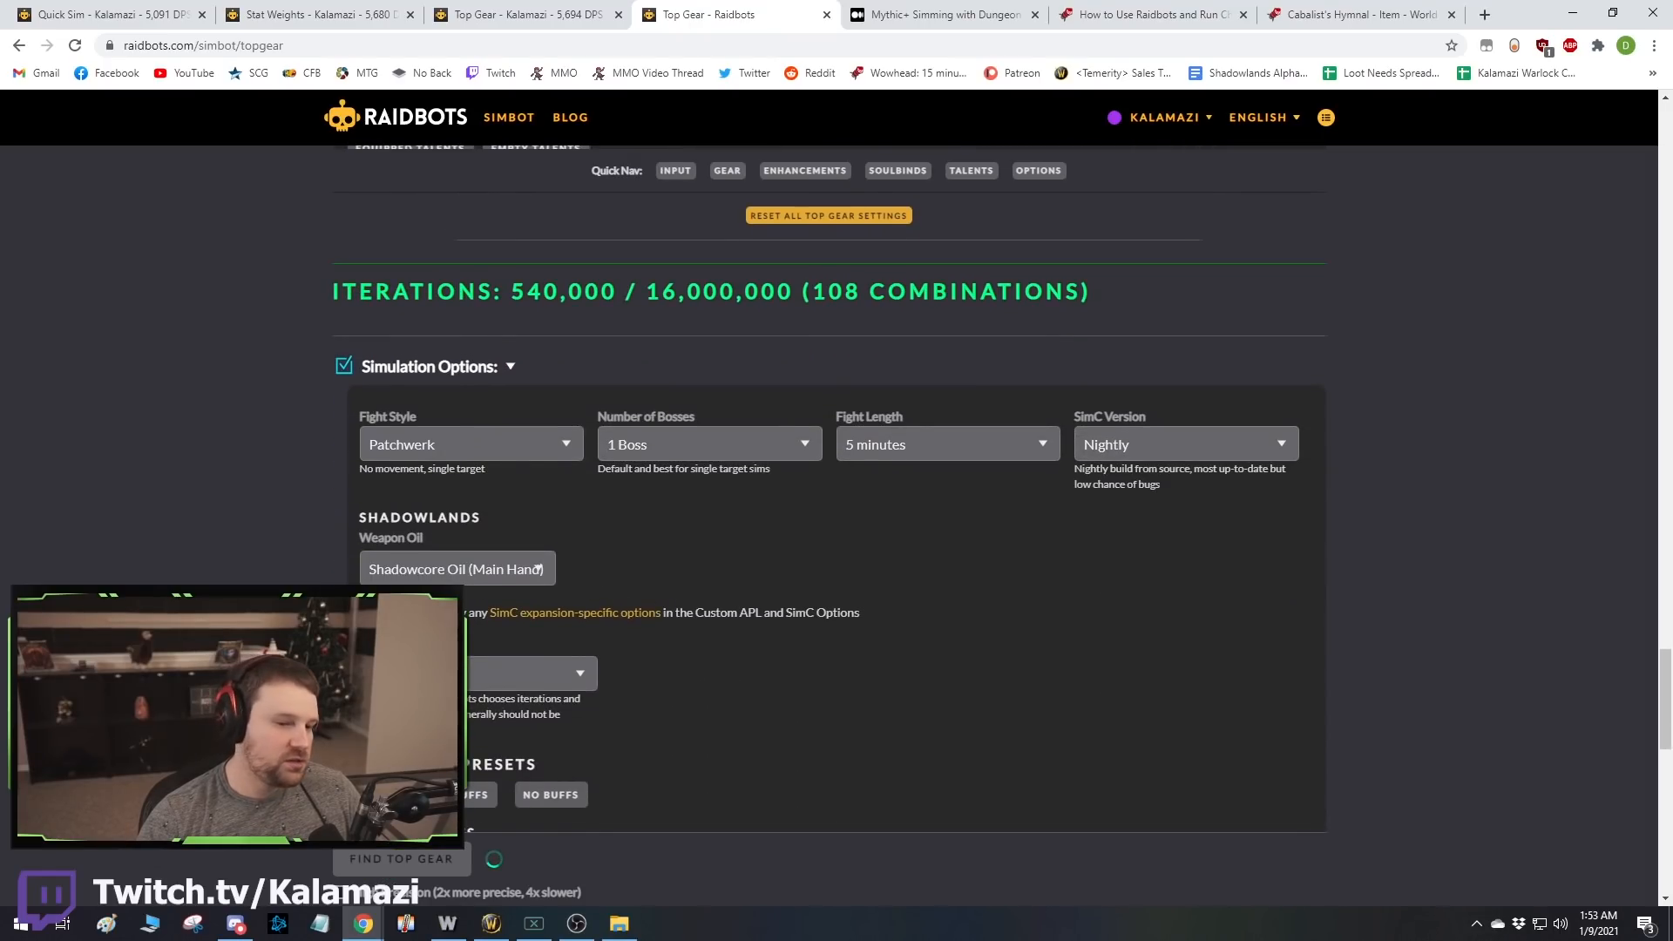
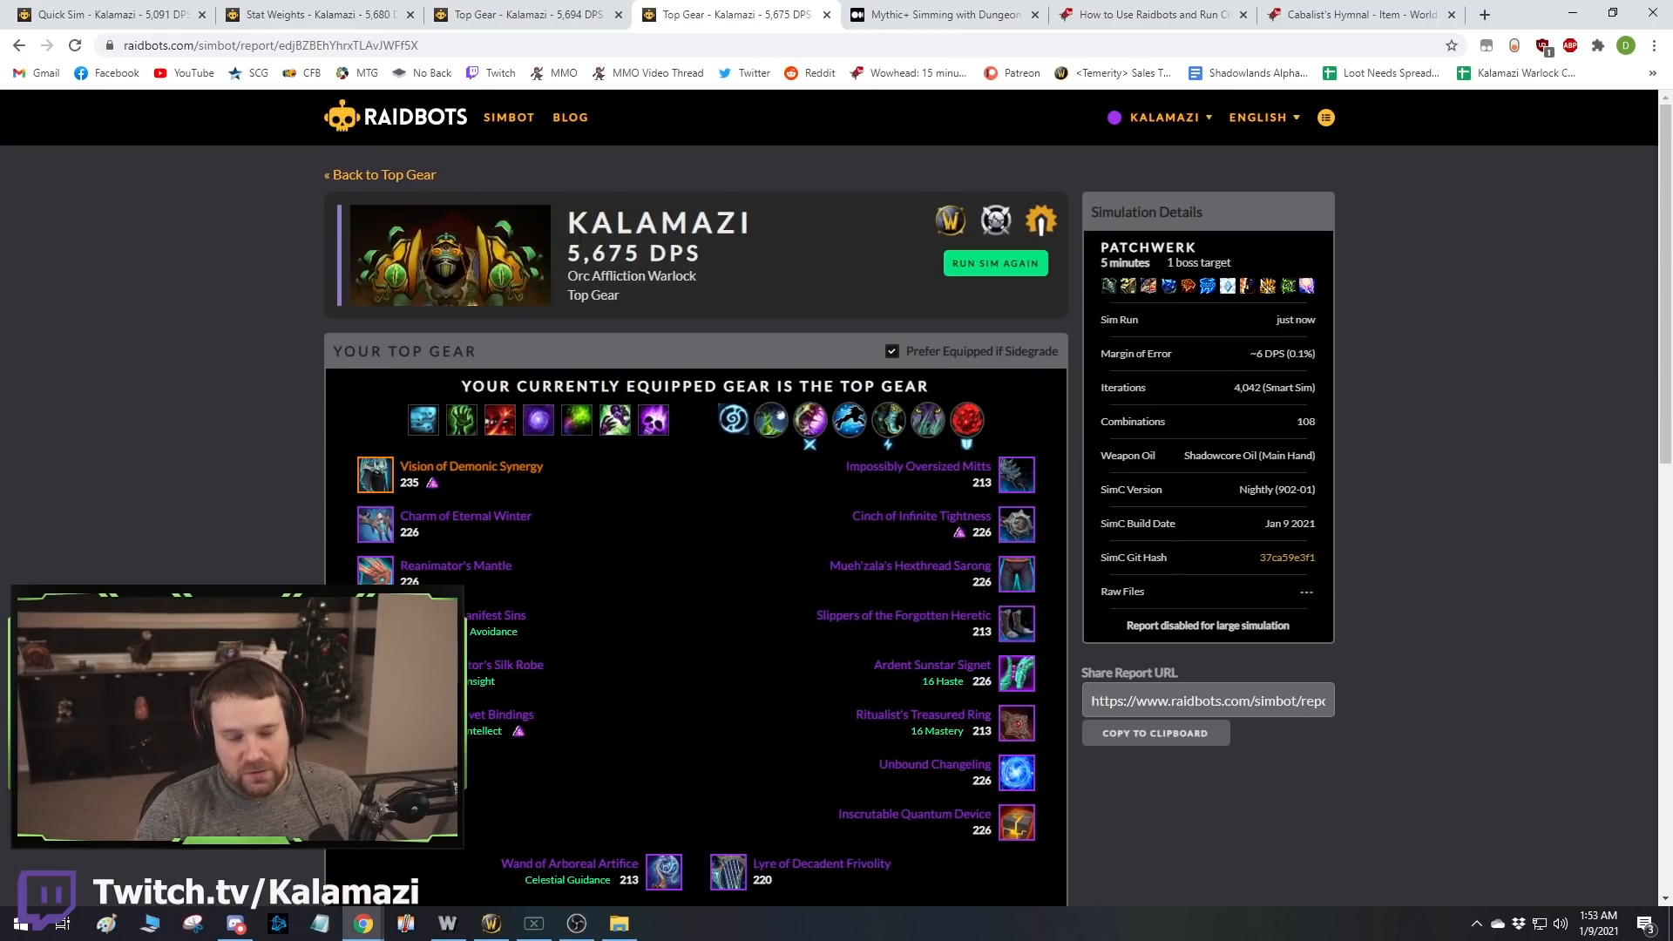
Examine the Top Gear ranking, identifying the trinkets and conduits used in the alternative combinations.
scroll(724, 656, down, 6)
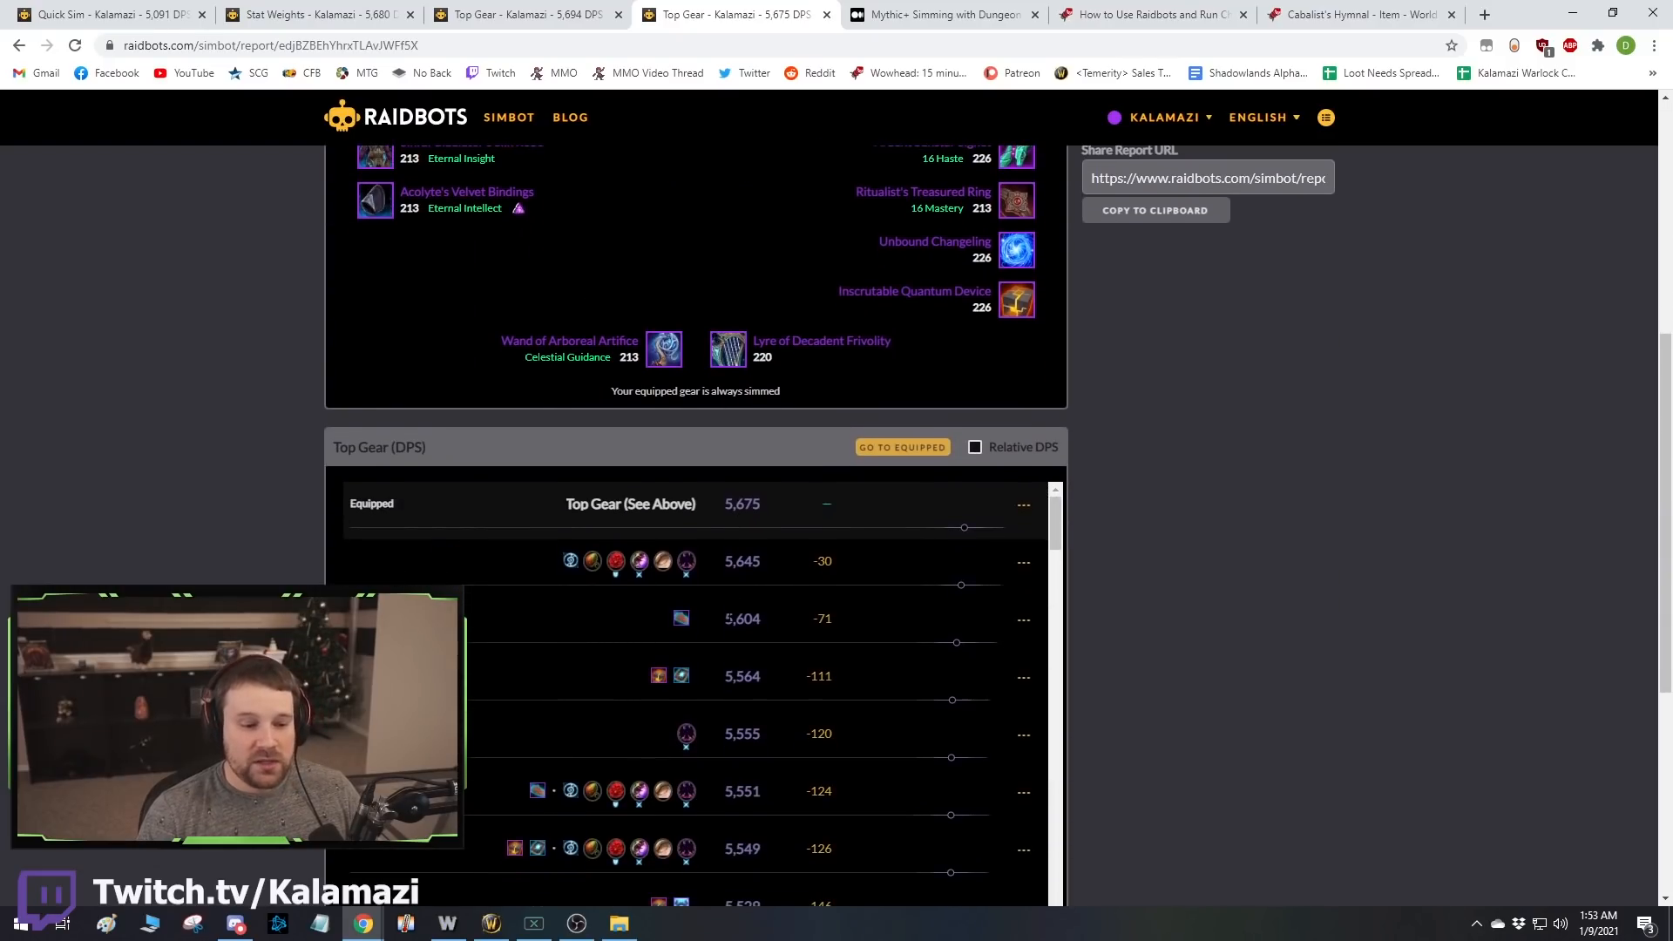
mouse_move(683, 681)
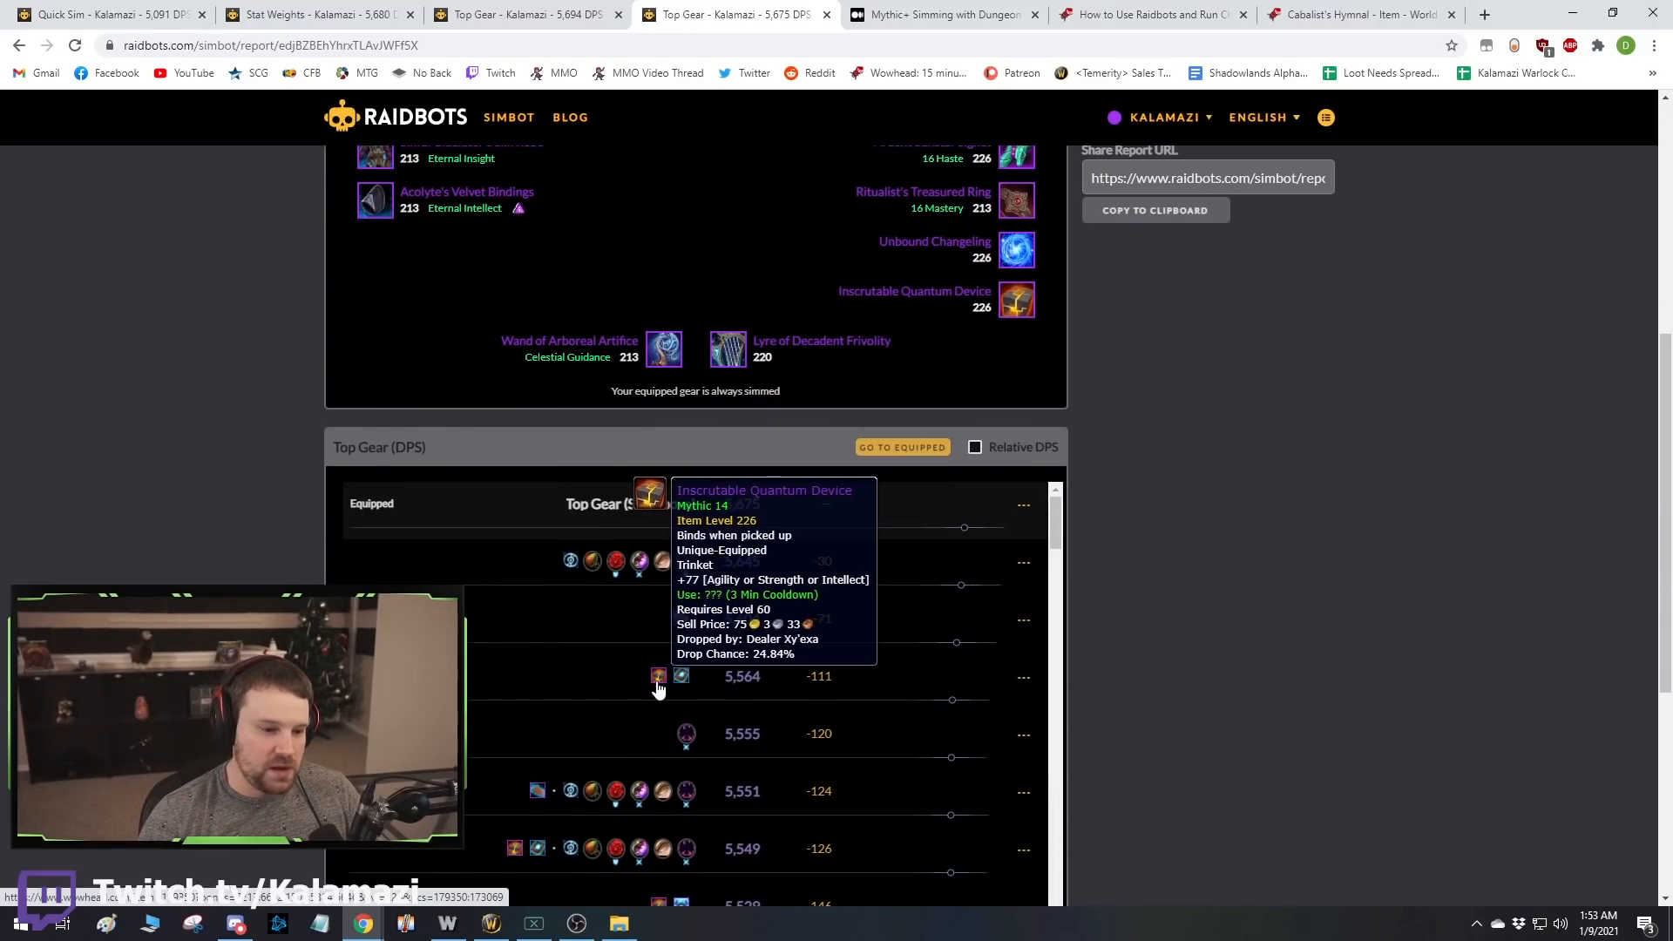
mouse_move(690, 740)
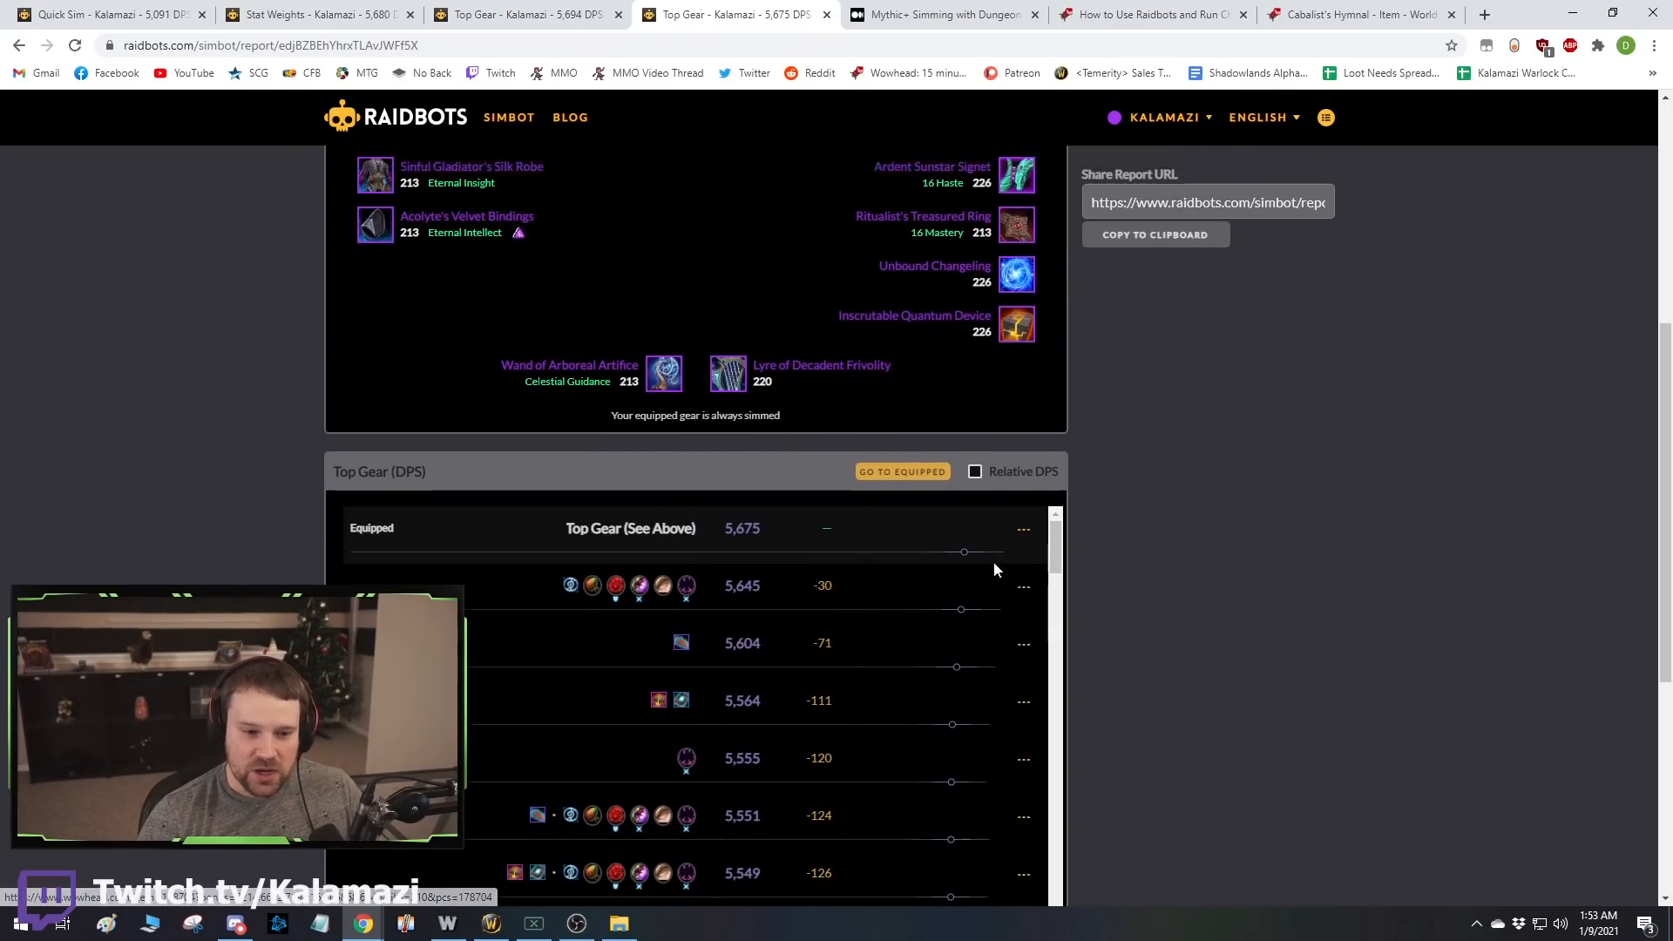
scroll(1020, 583, up, 4)
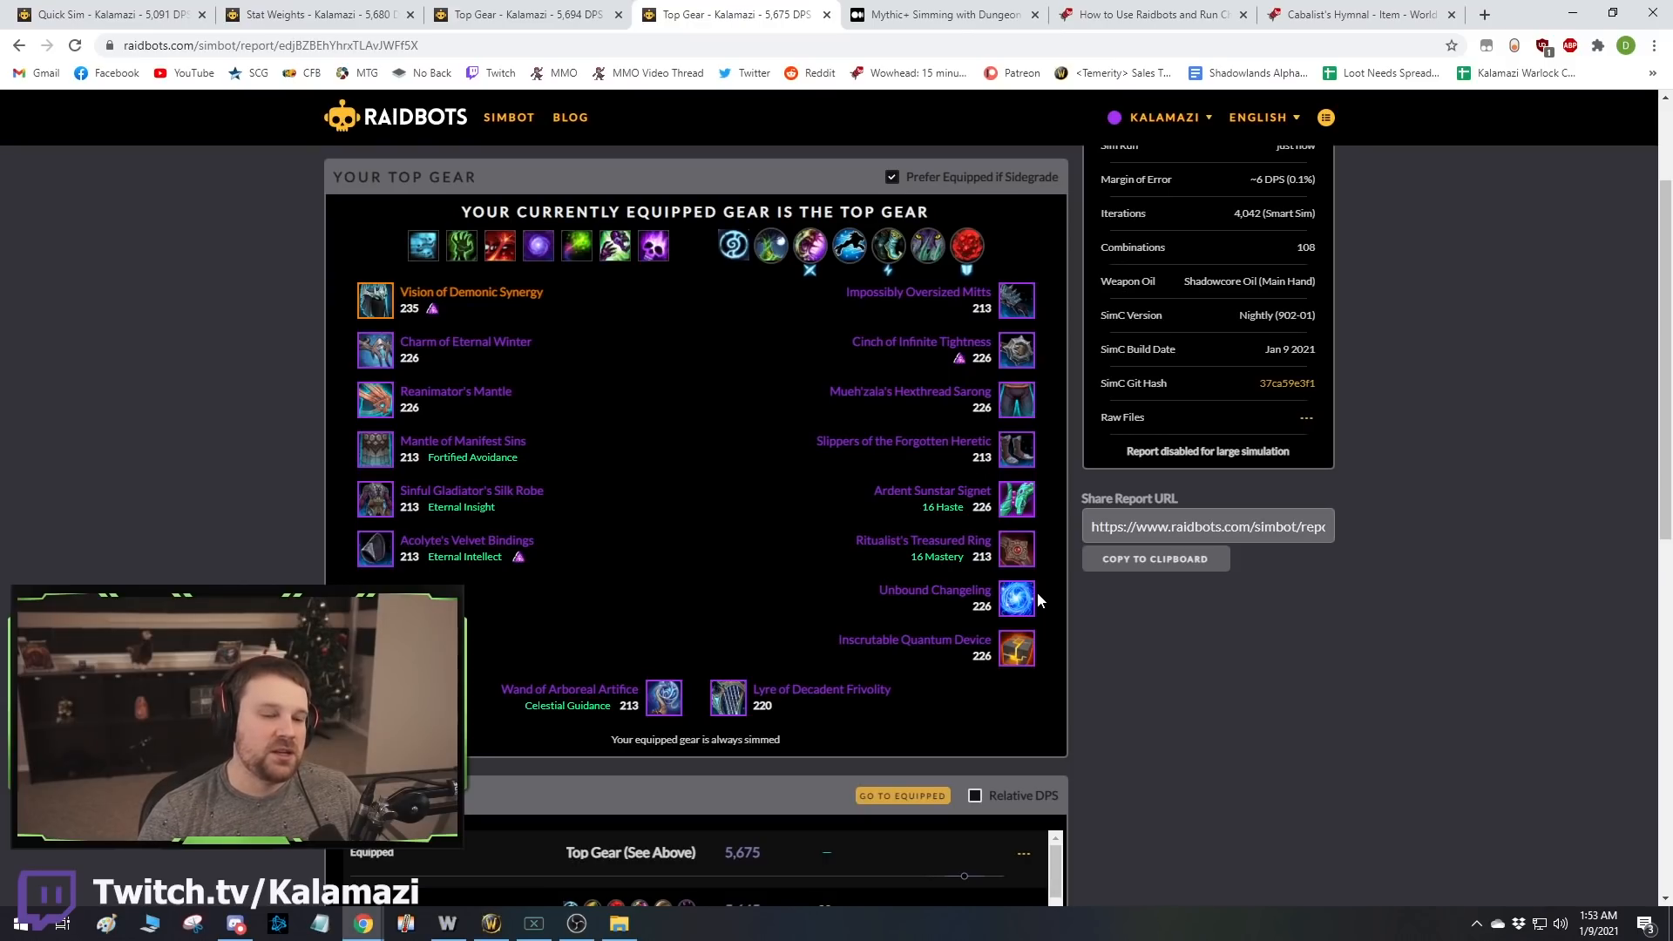
scroll(1040, 600, up, 2)
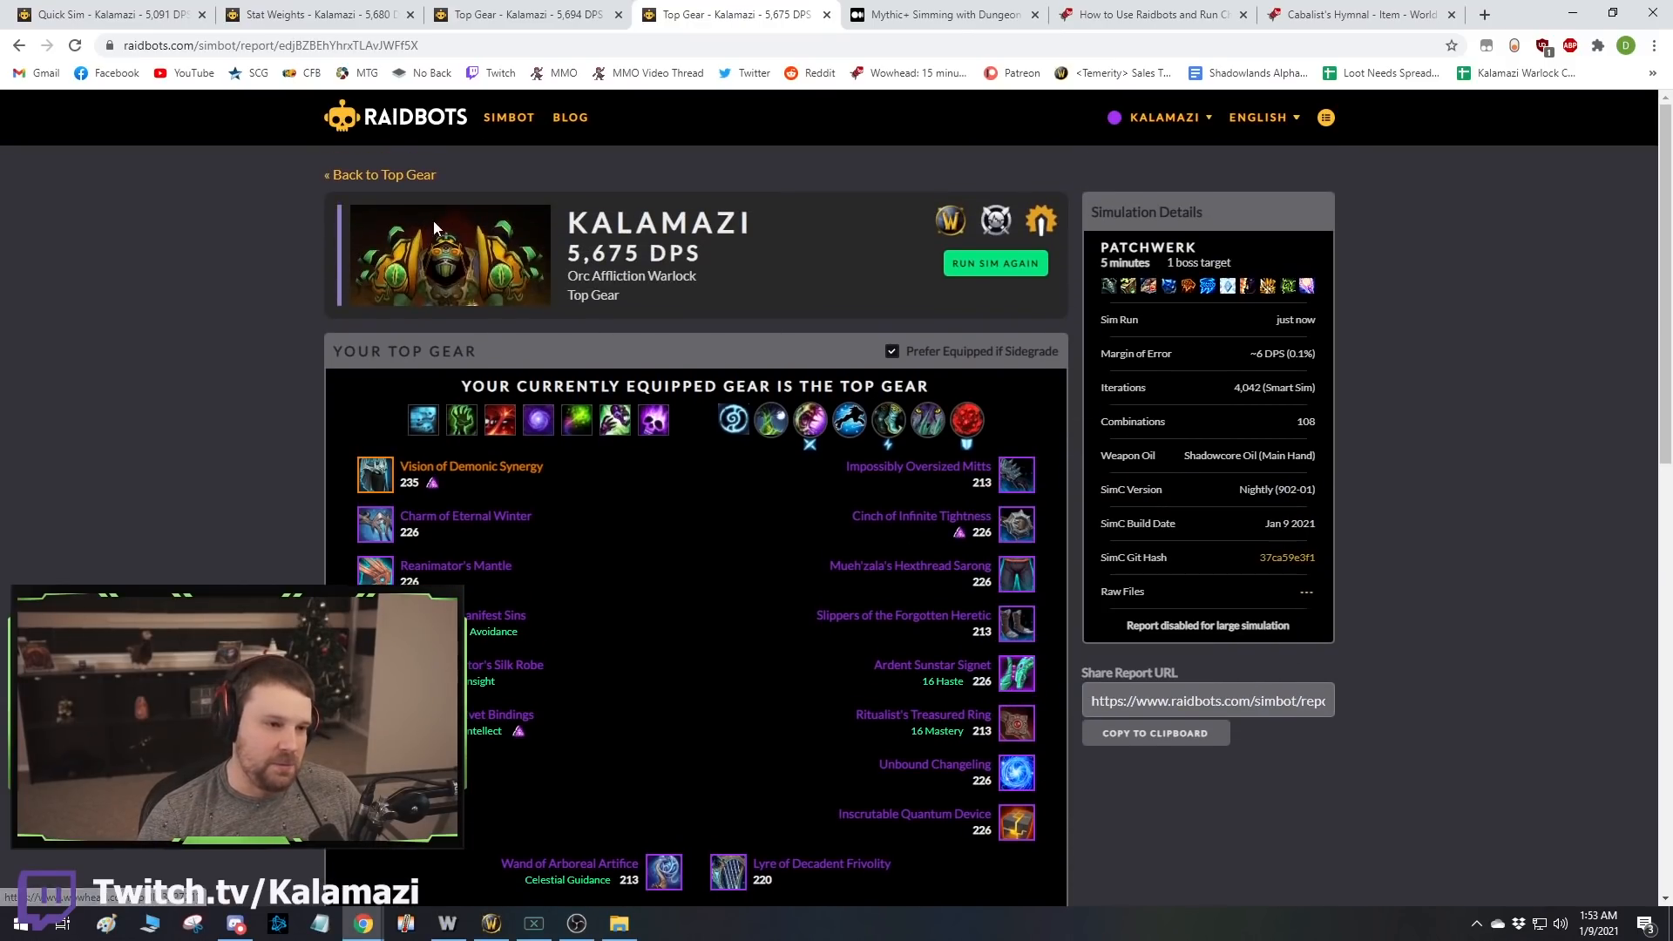
Return to the simulation overview and reopen the Top Gear setup at its Runecarver legendary options.
click(395, 123)
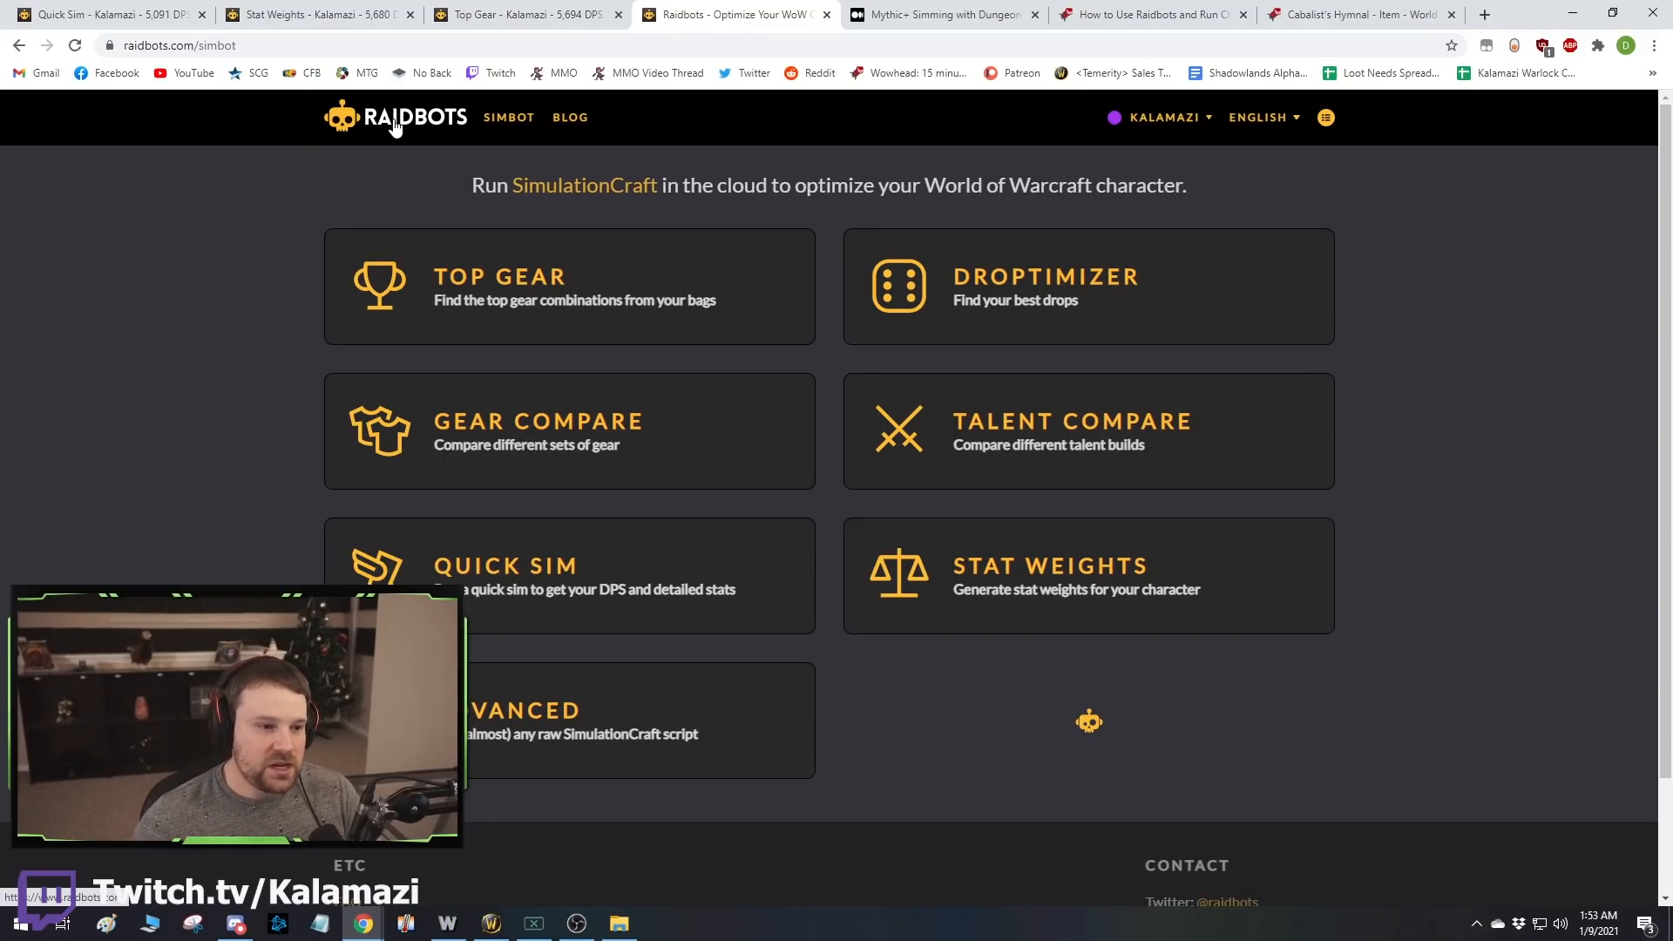
click(398, 291)
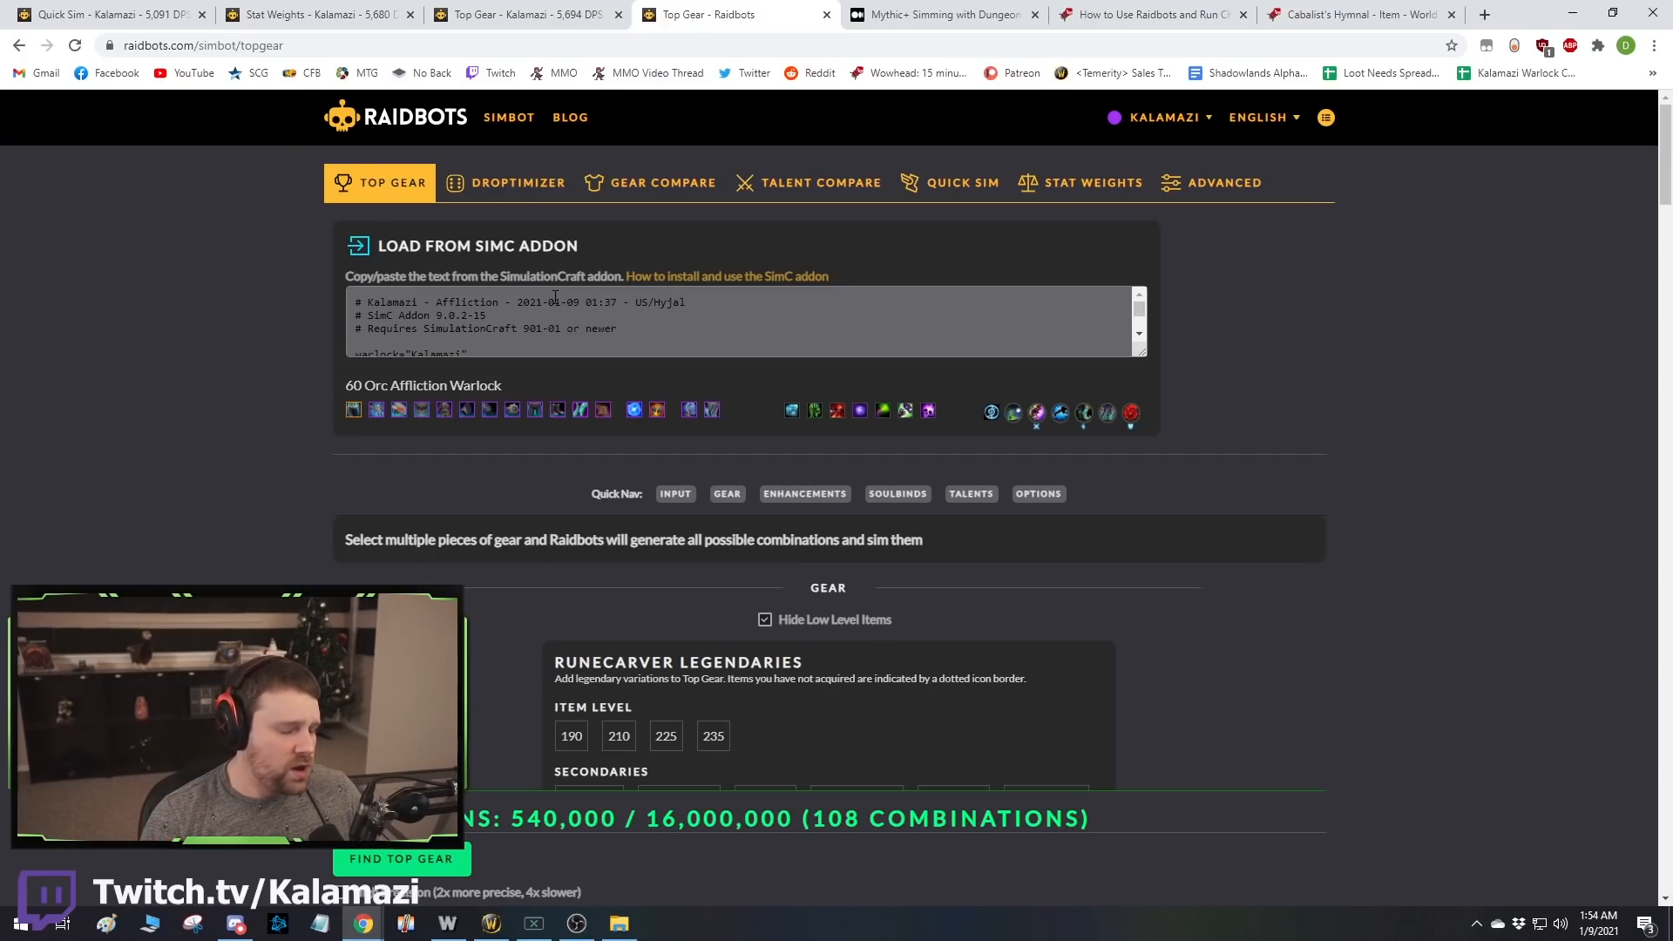
scroll(540, 439, down, 4)
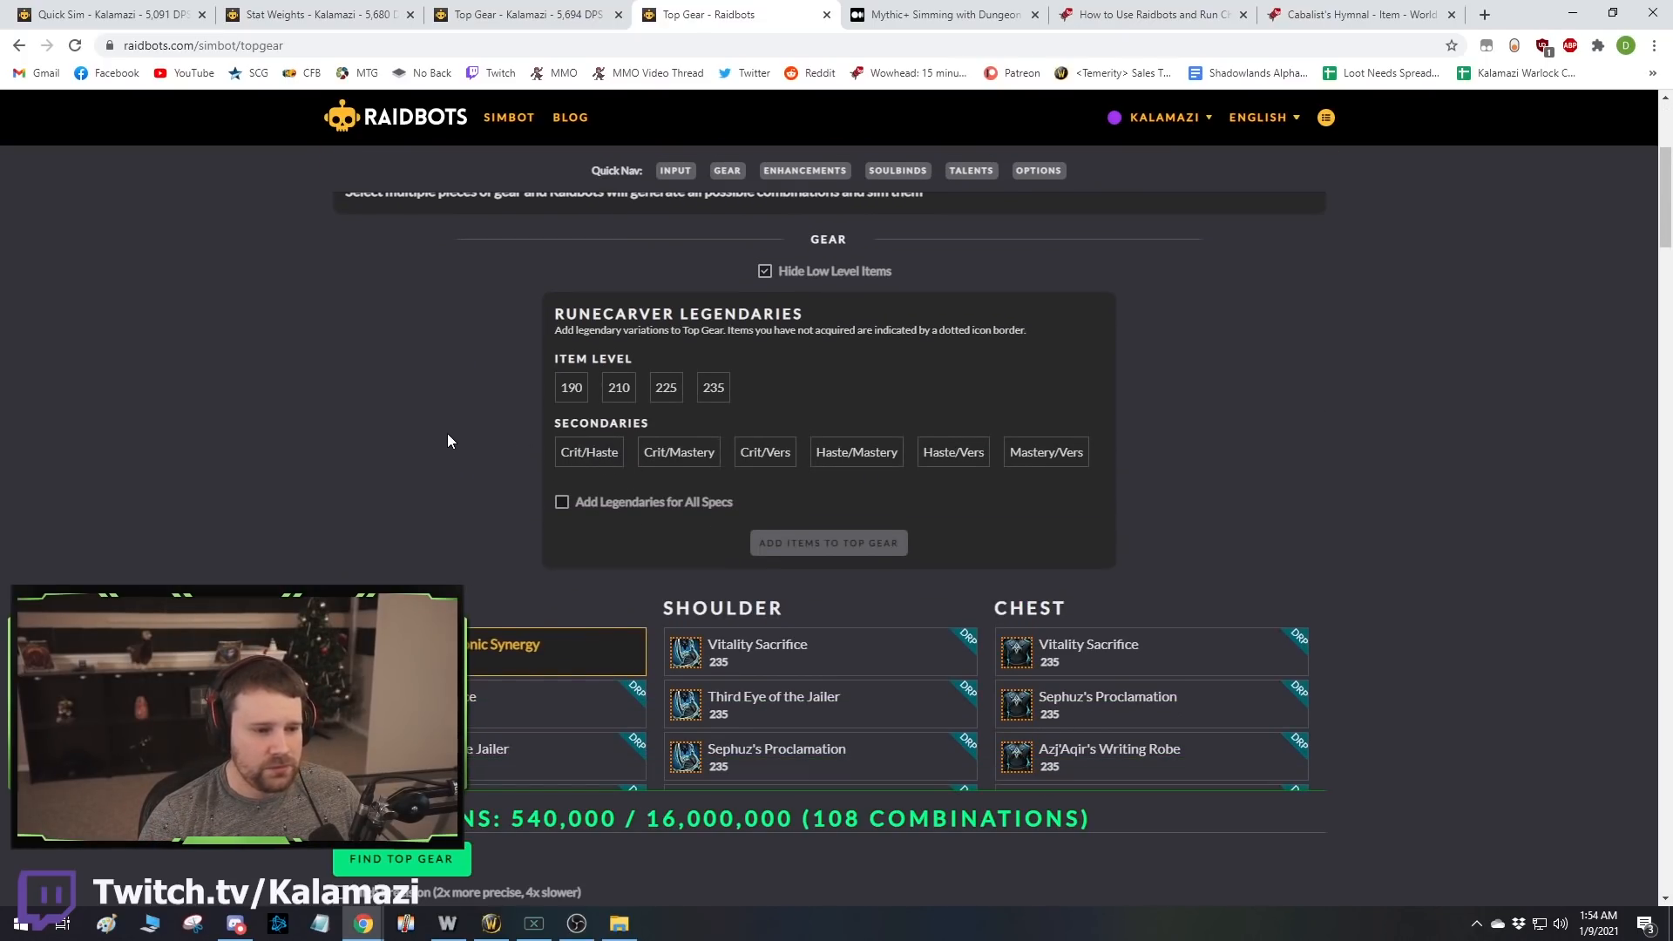
scroll(447, 432, down, 4)
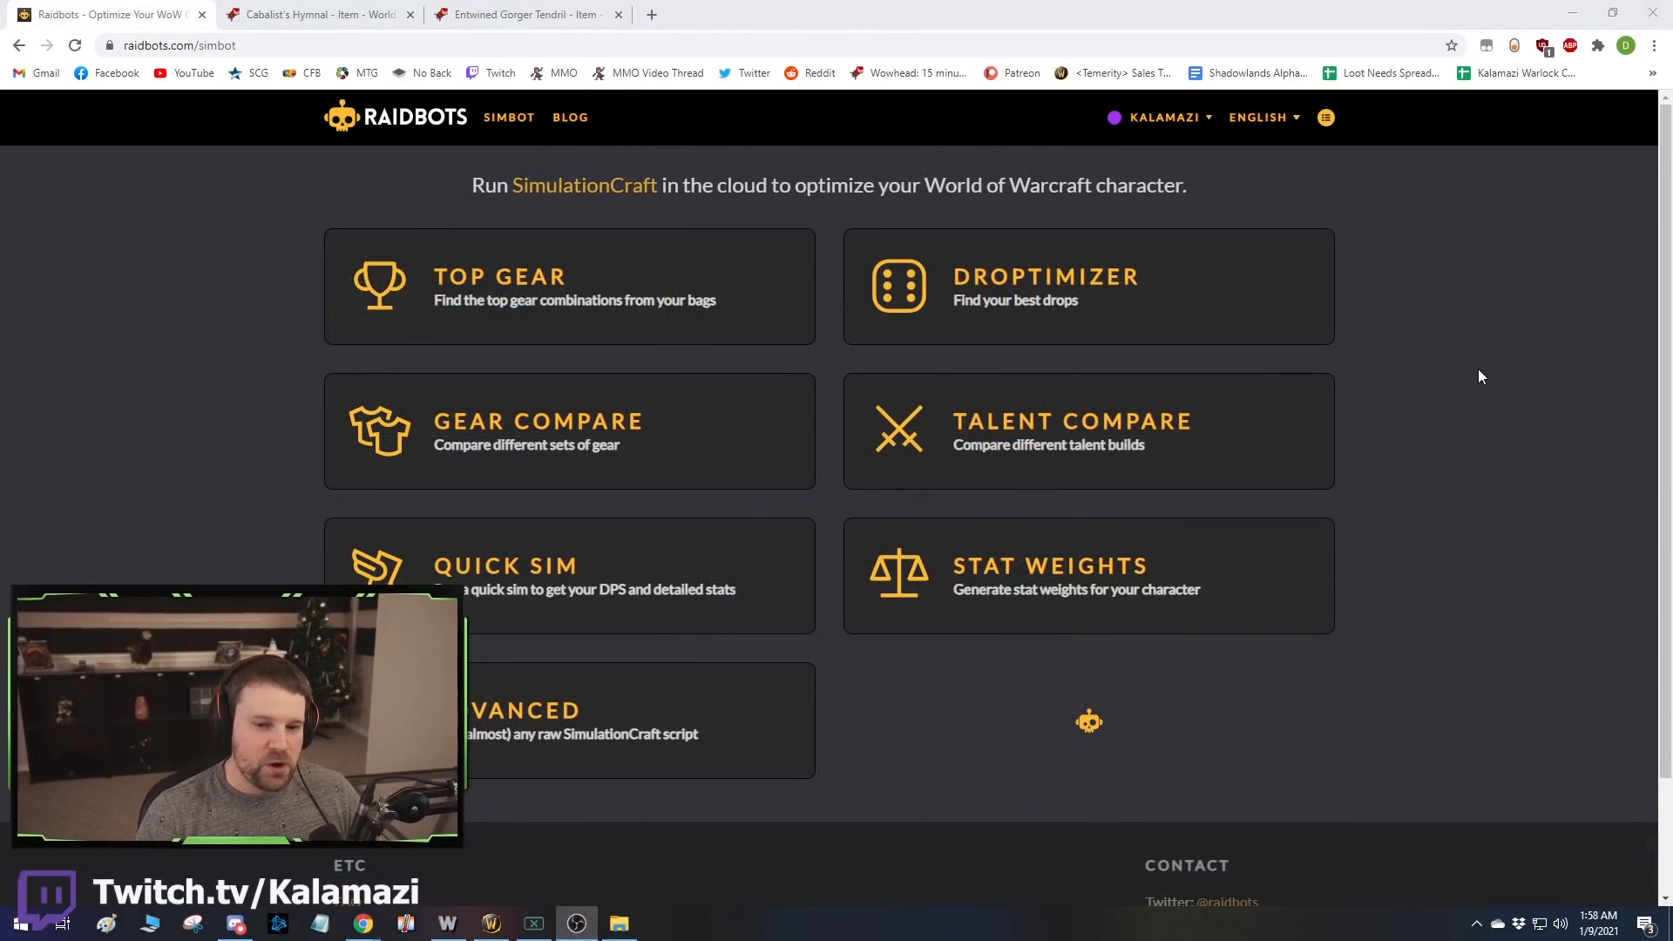
Open Gear Compare and check the loaded SimC addon export down to the gearset section.
click(1479, 376)
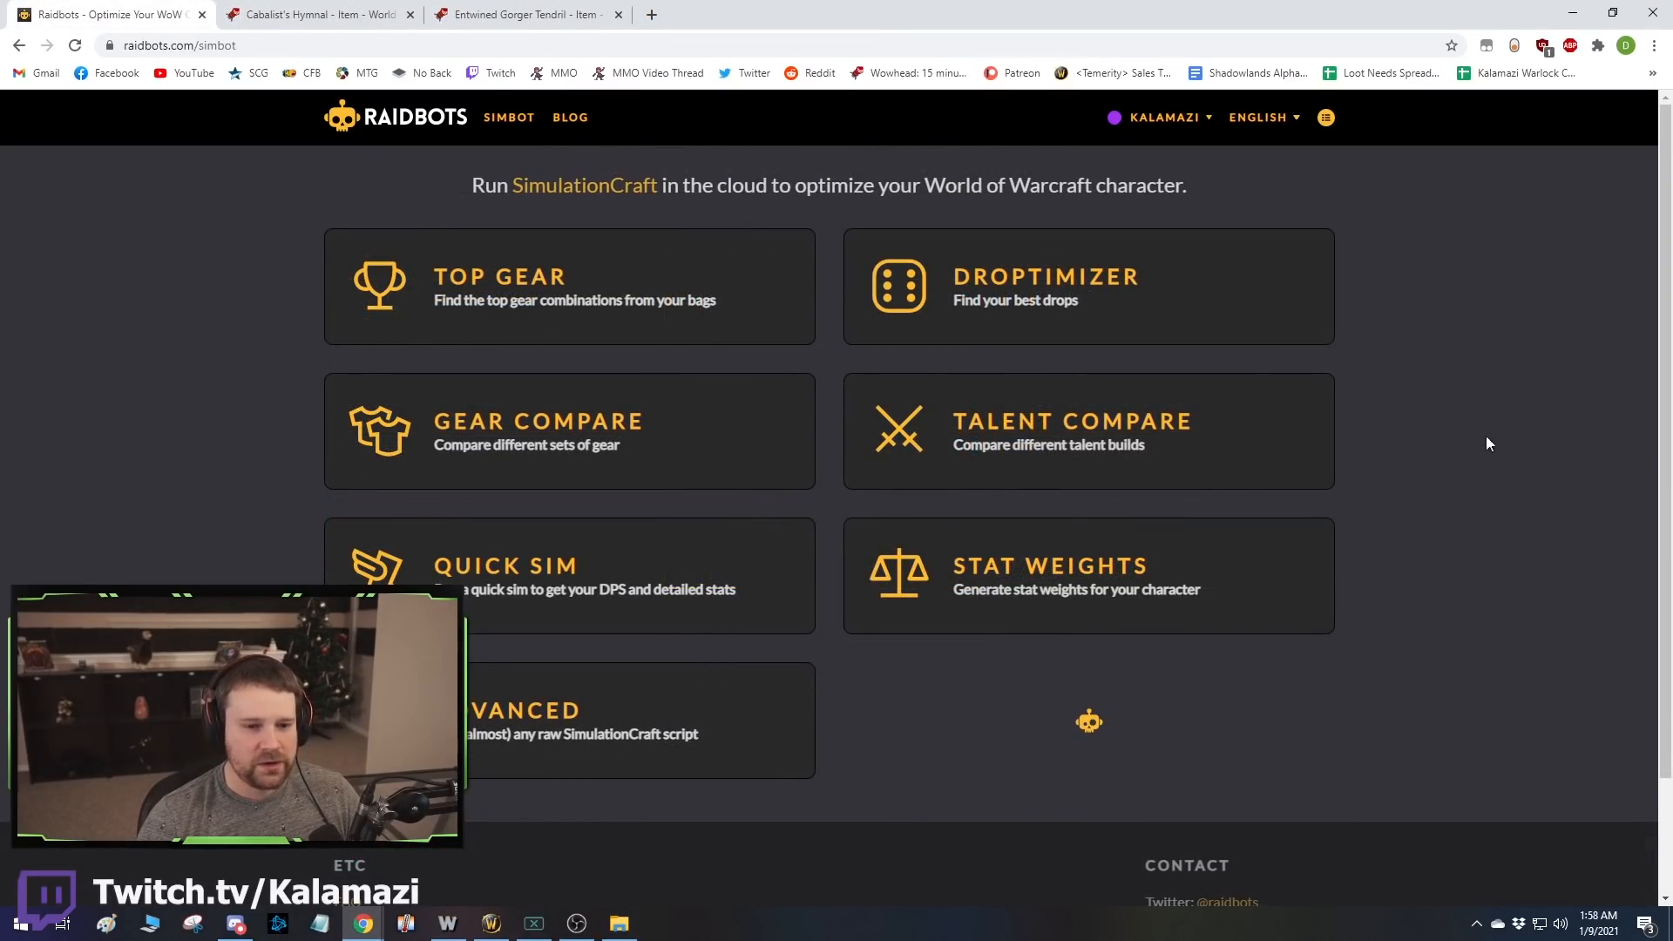
click(595, 462)
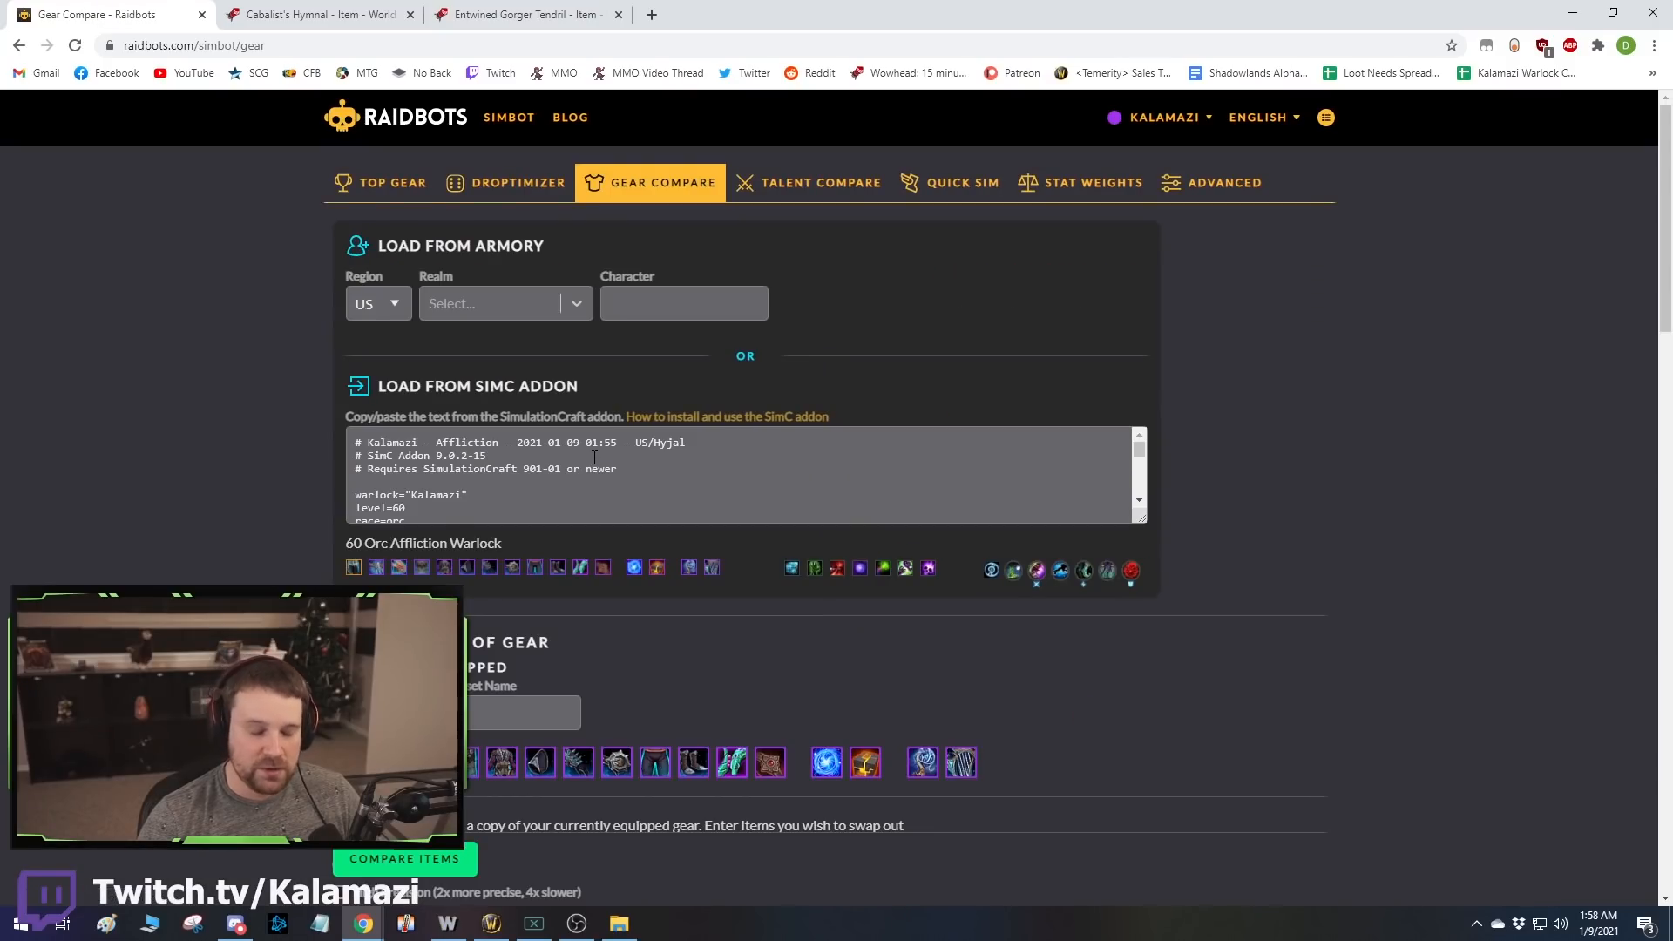
click(750, 486)
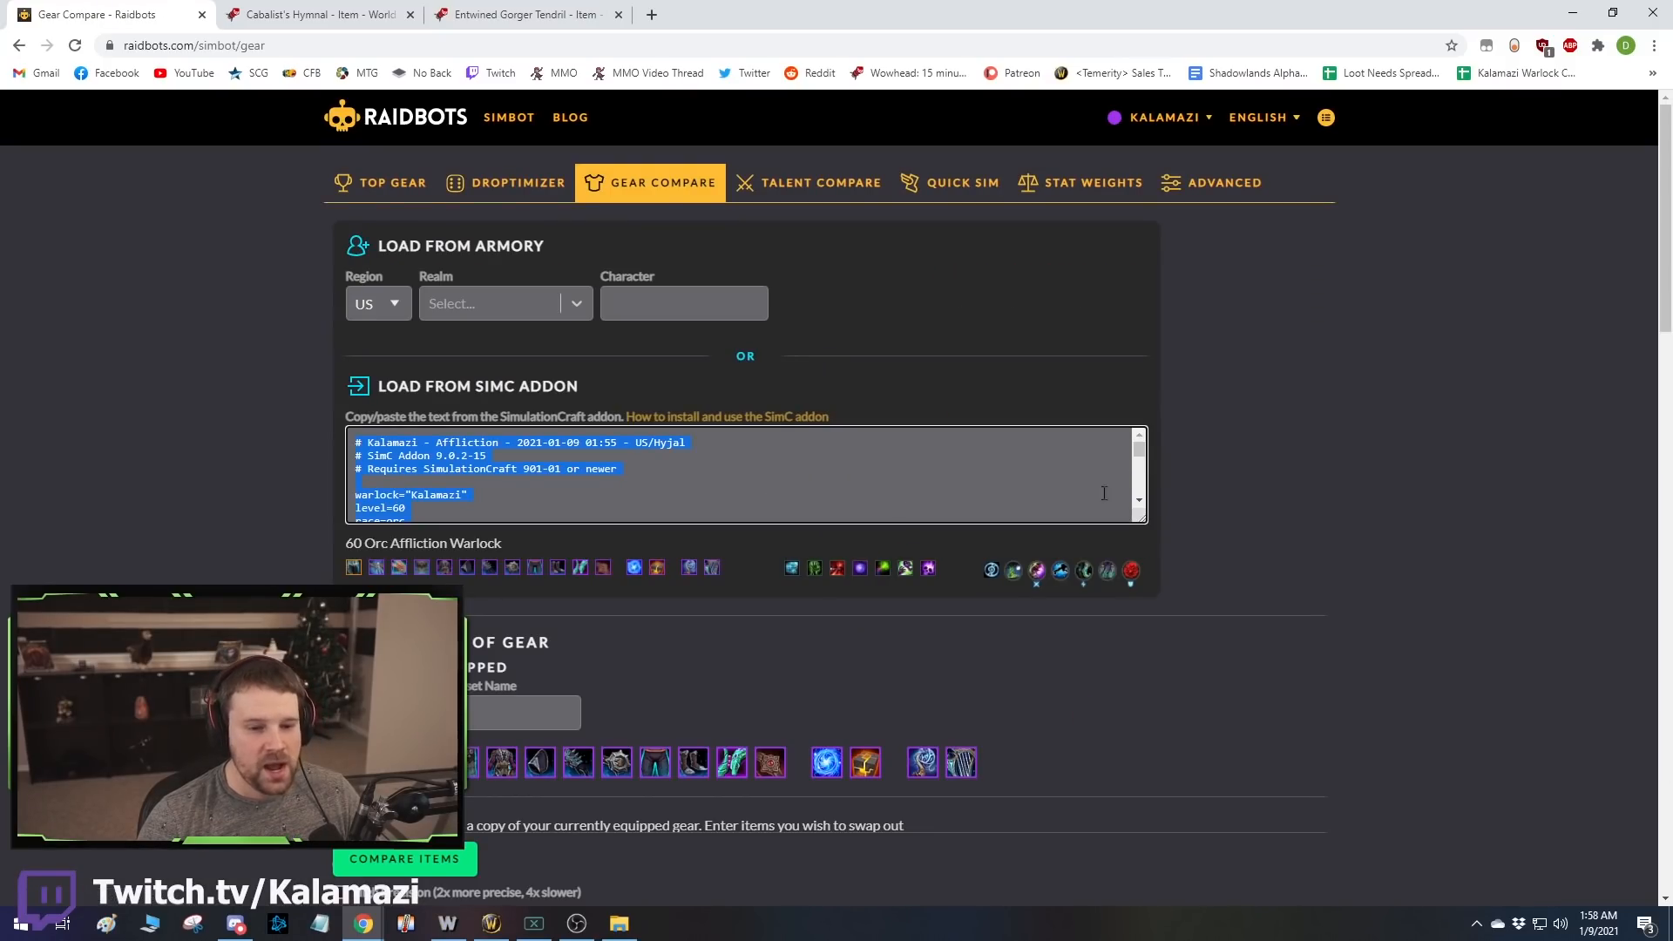
click(1315, 494)
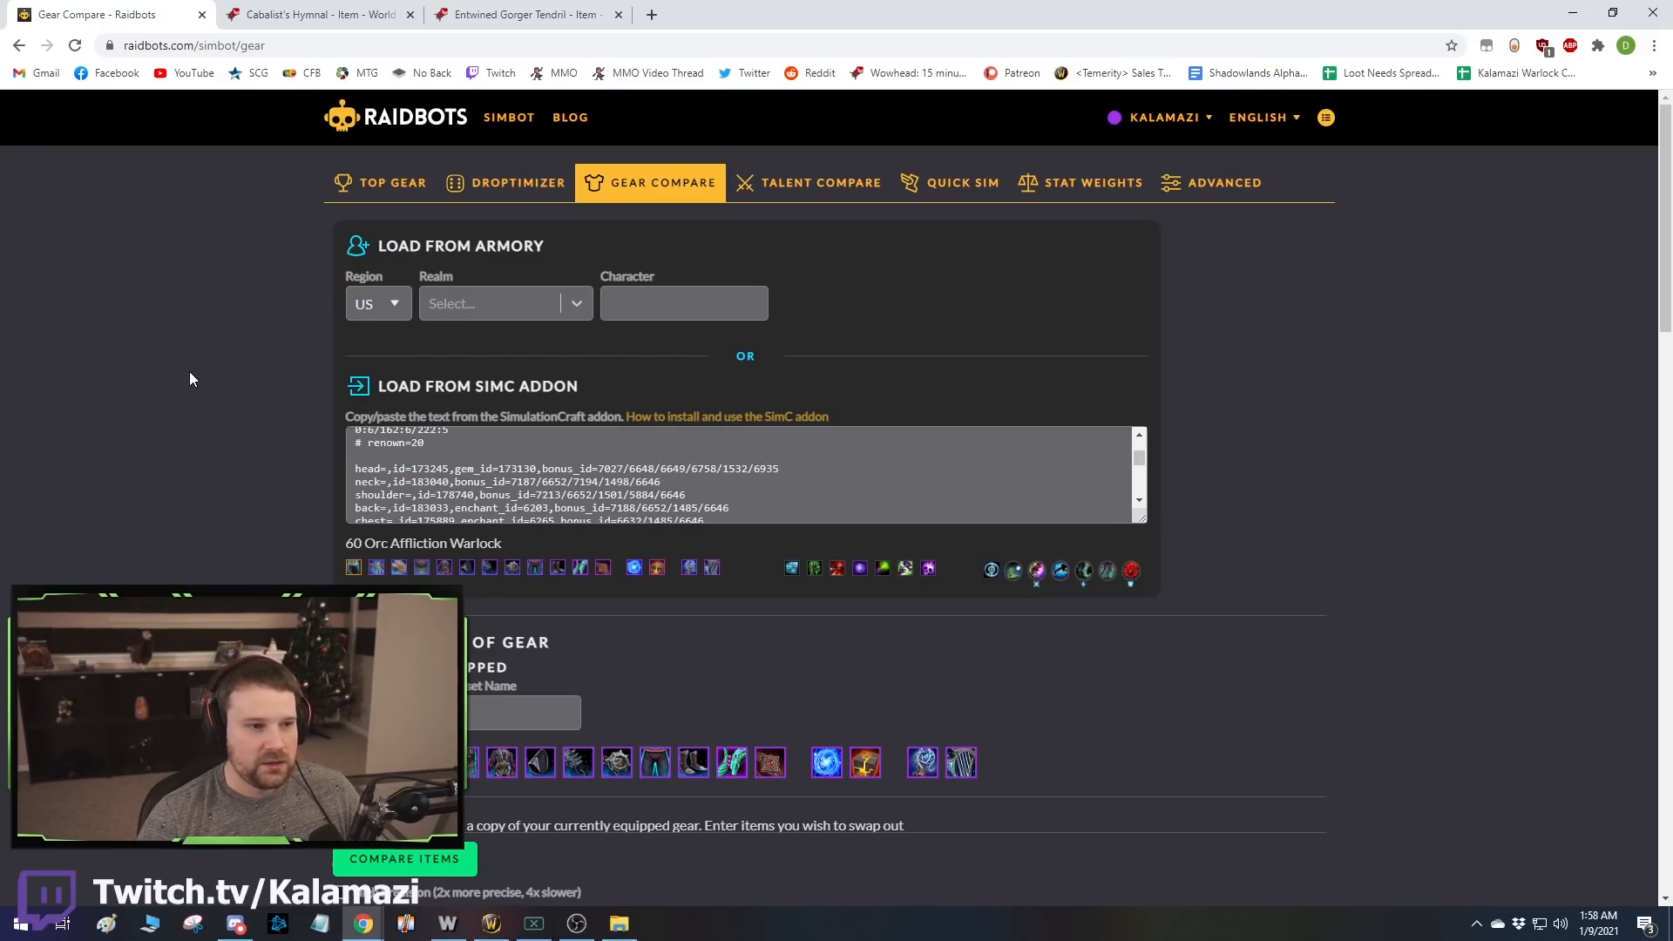
scroll(189, 379, down, 4)
Look up the Entwined Gorger Tendril on Wowhead and add that ring to the new Gear Compare gearset.
click(523, 14)
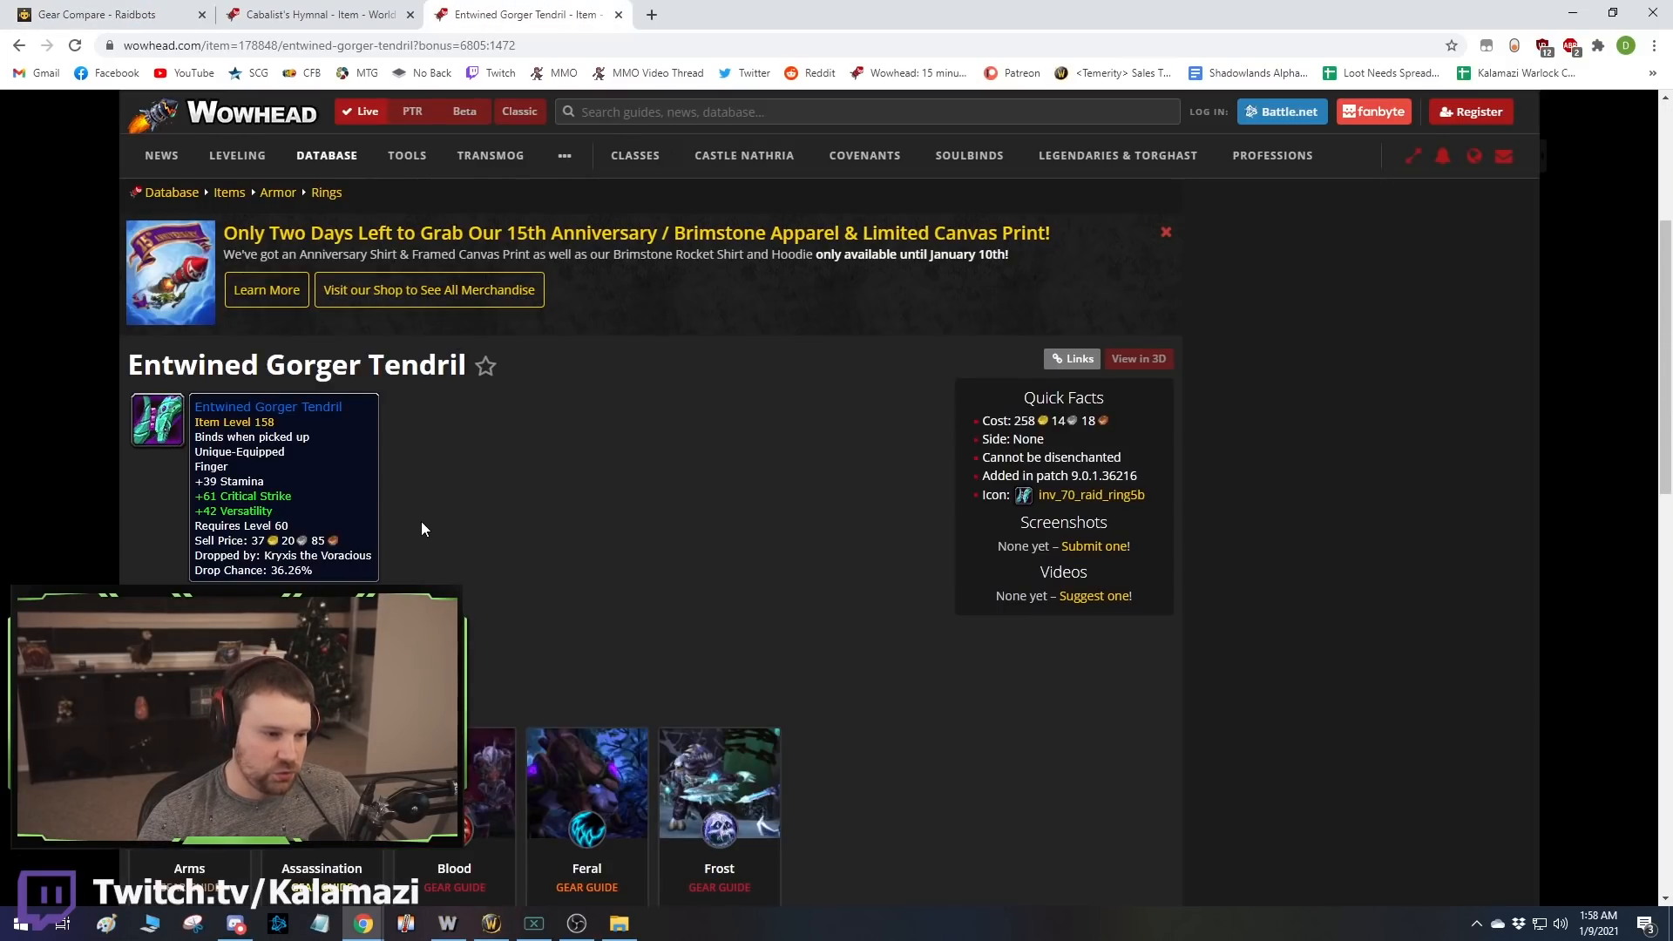
click(96, 14)
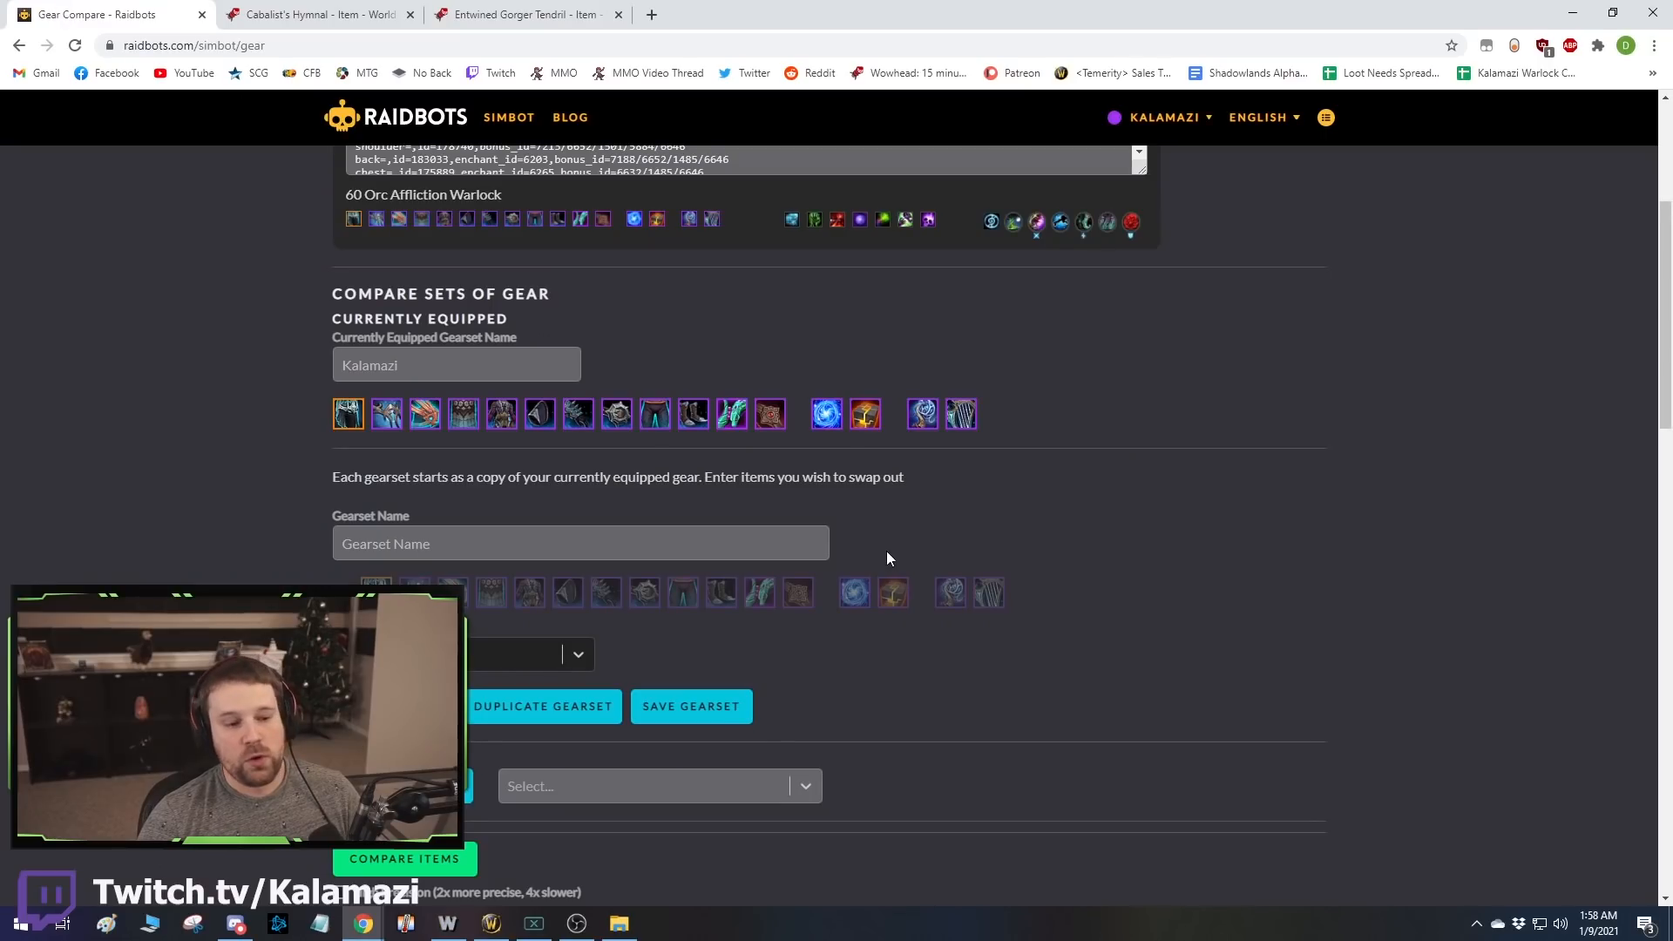
click(528, 649)
key(ctrl+v)
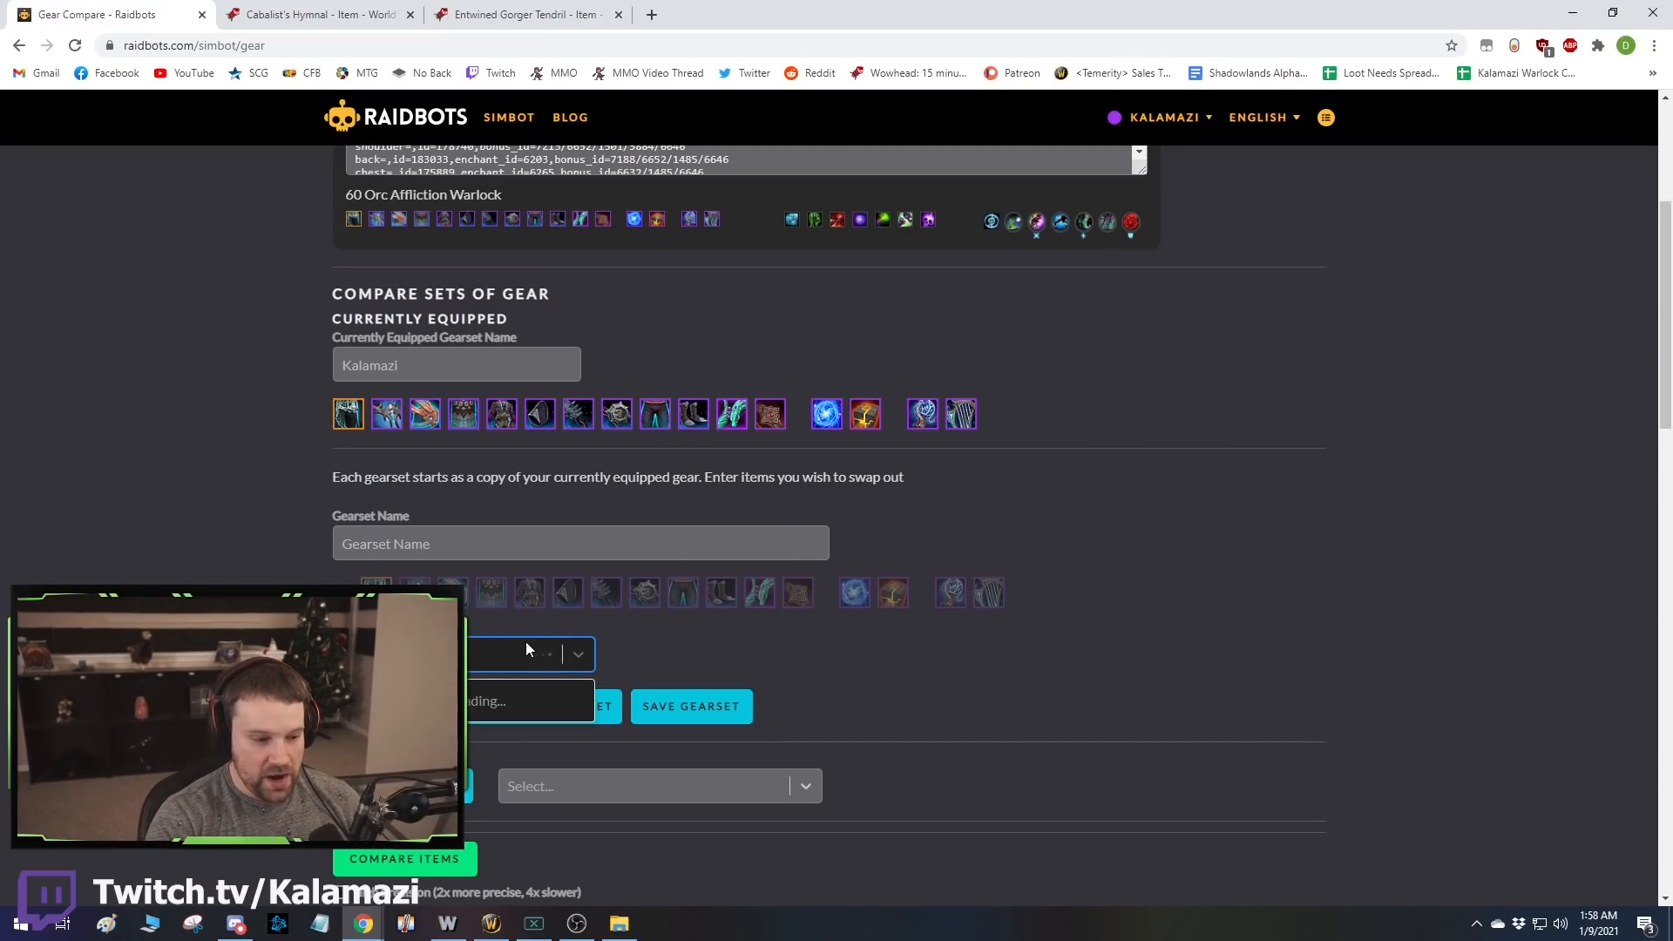
click(497, 690)
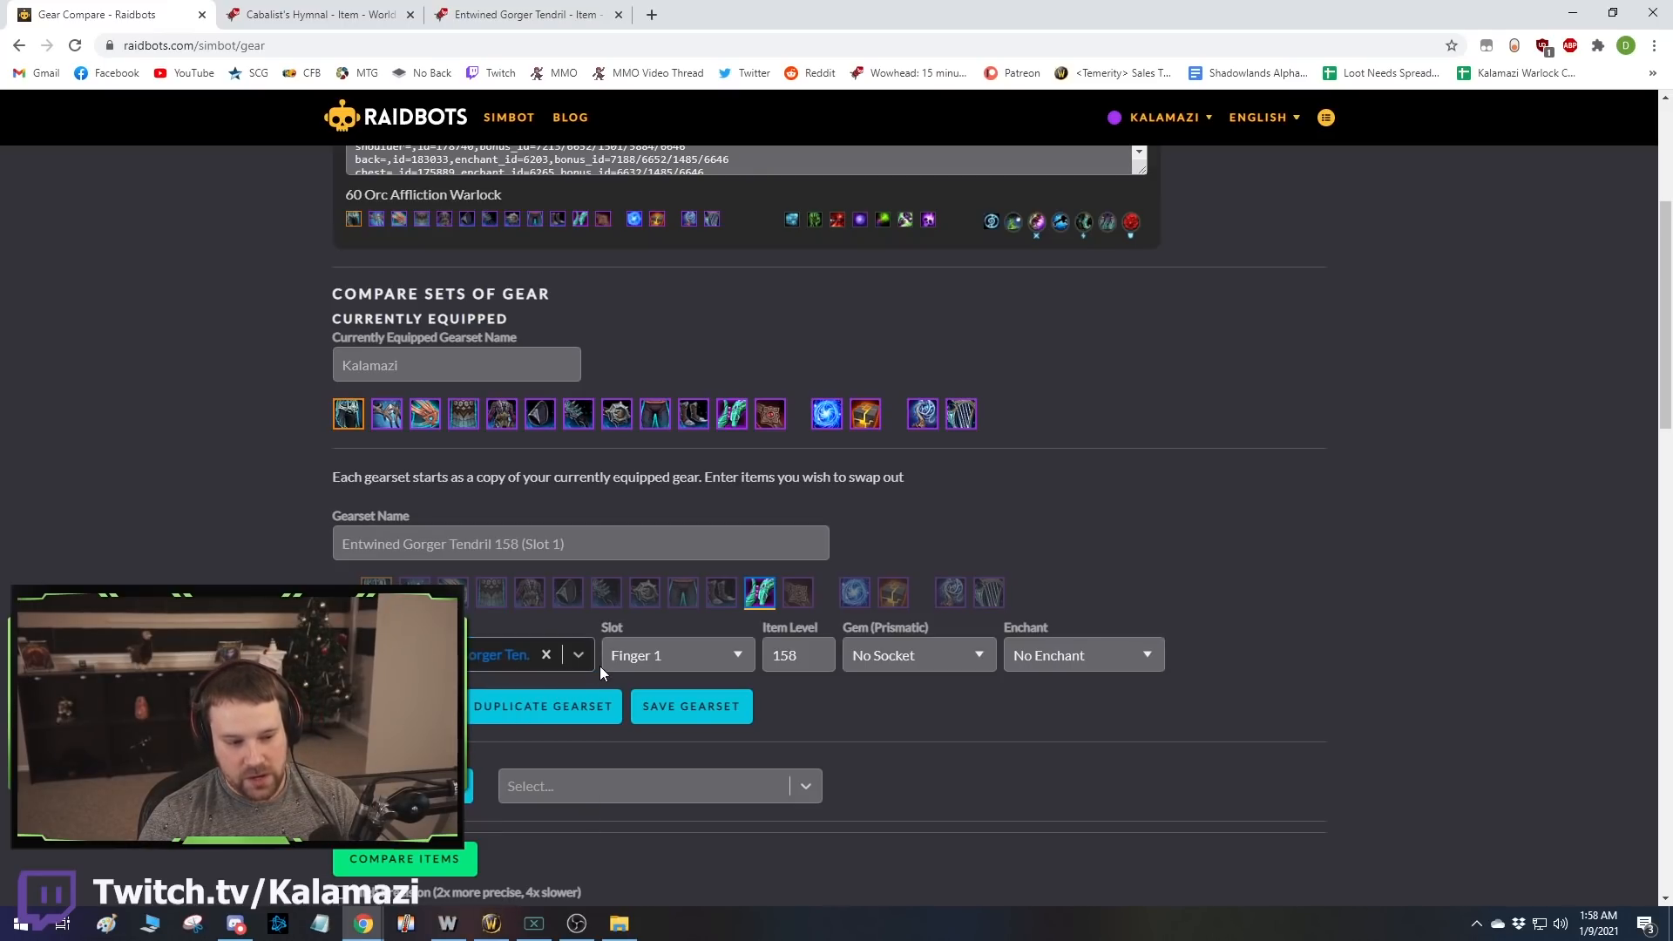
Set the Entwined Gorger Tendril to item level 210 with a 16 Mastery gem and a 16 Mastery enchant.
double_click(799, 649)
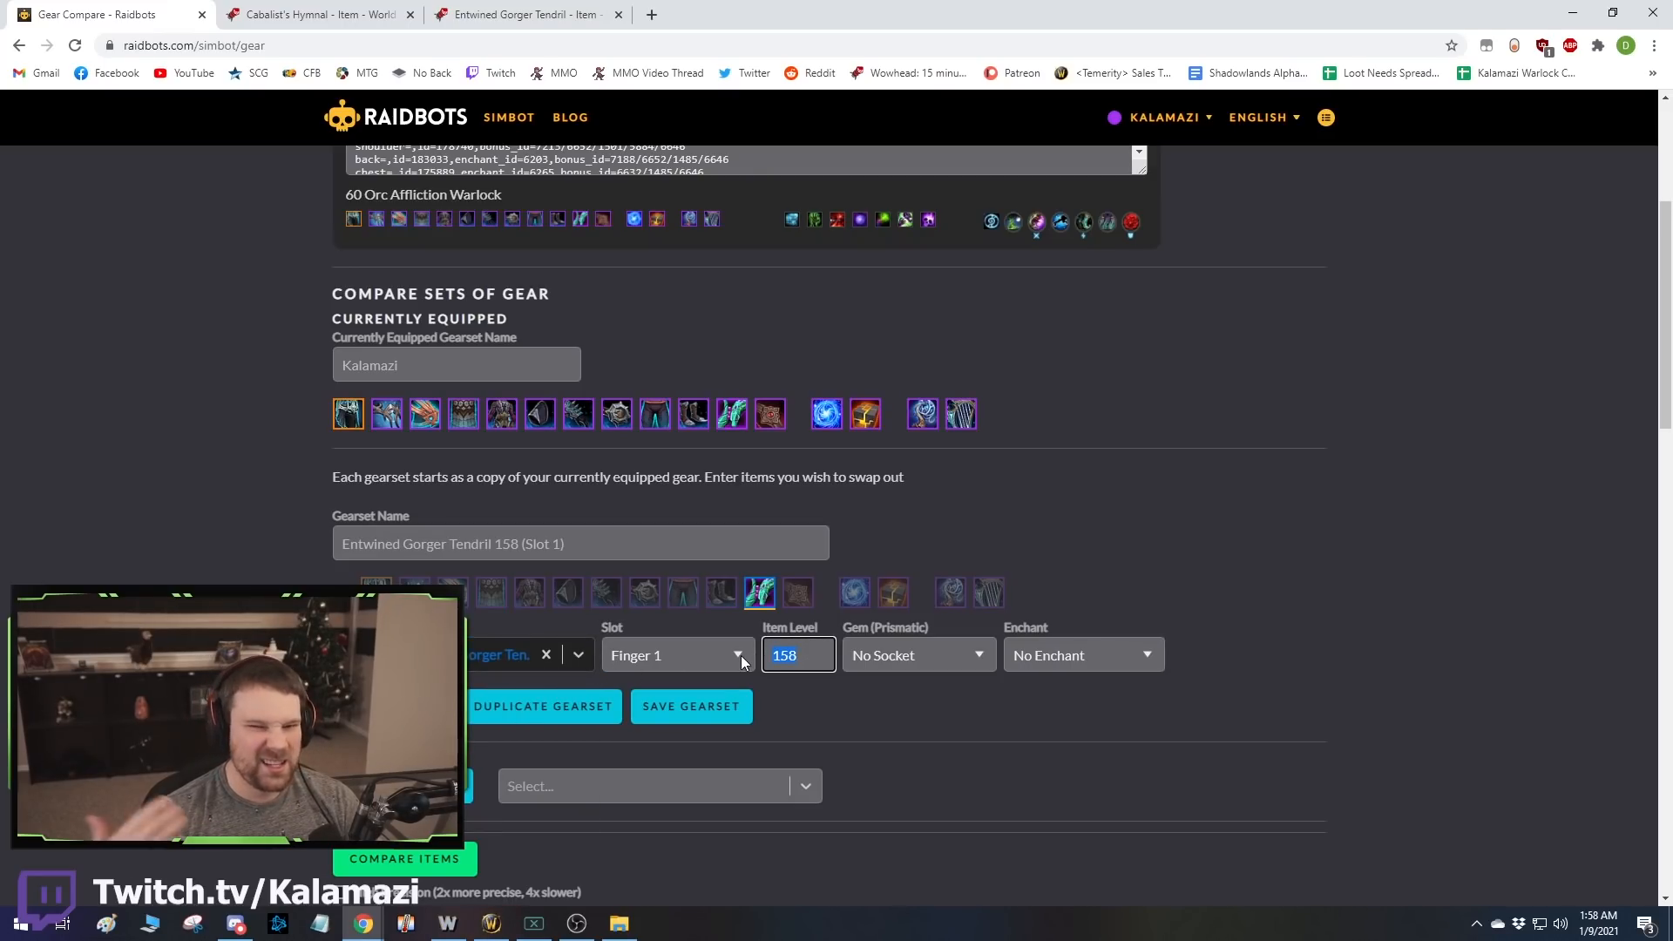
text(210)
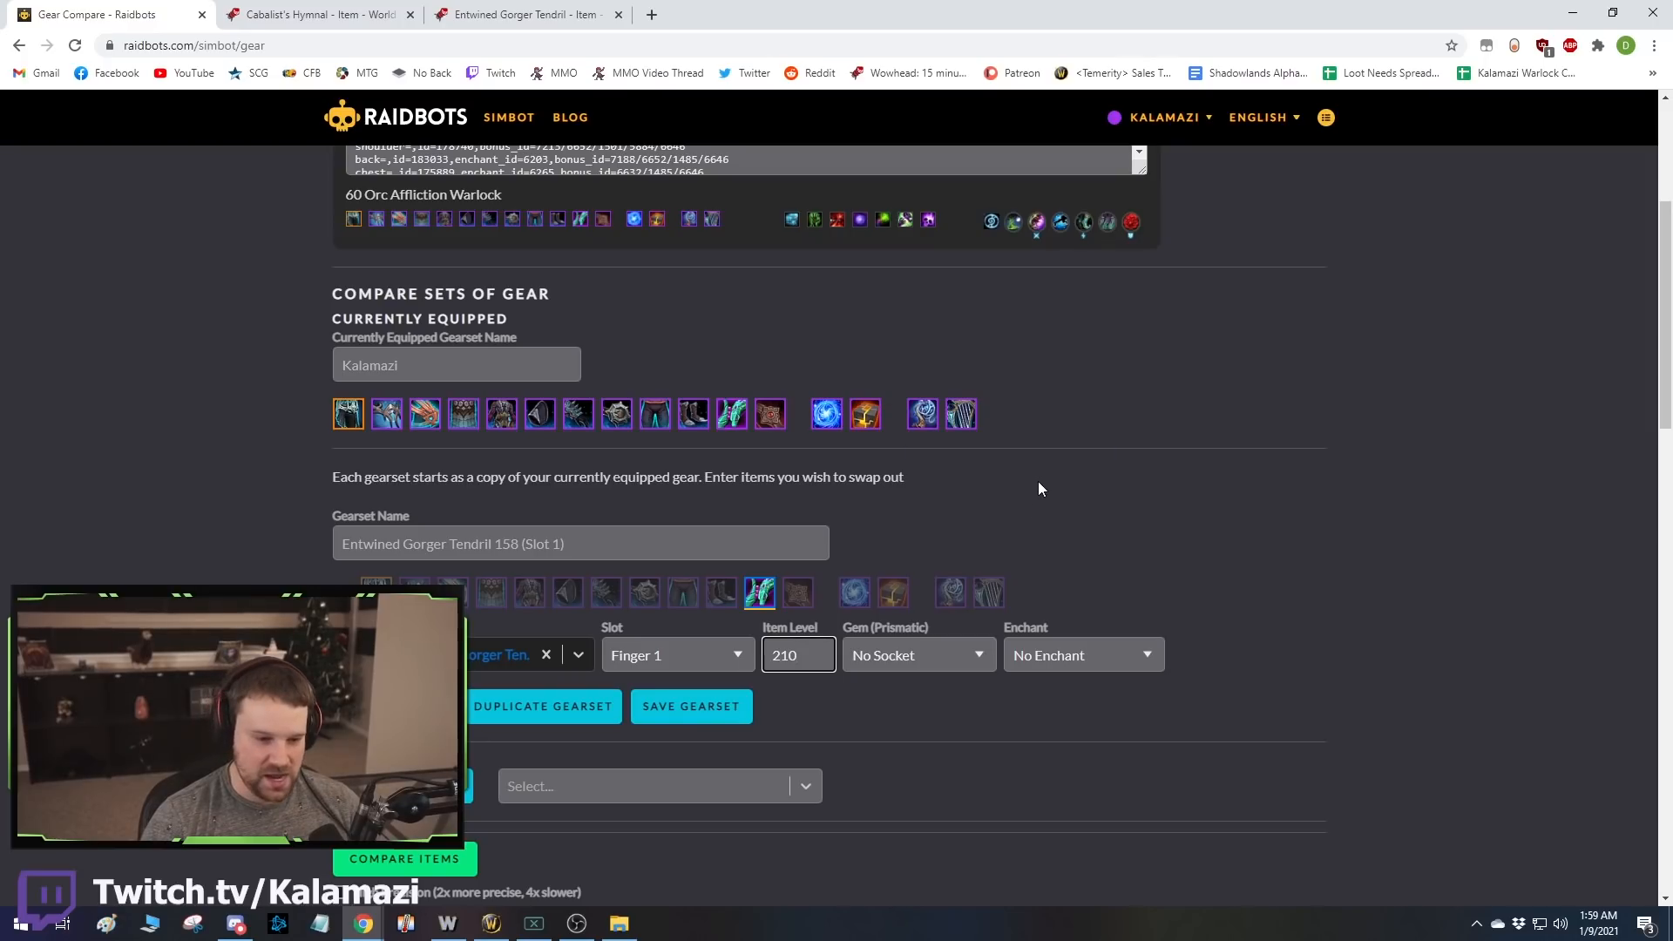
click(965, 655)
scroll(898, 365, down, 1)
click(889, 381)
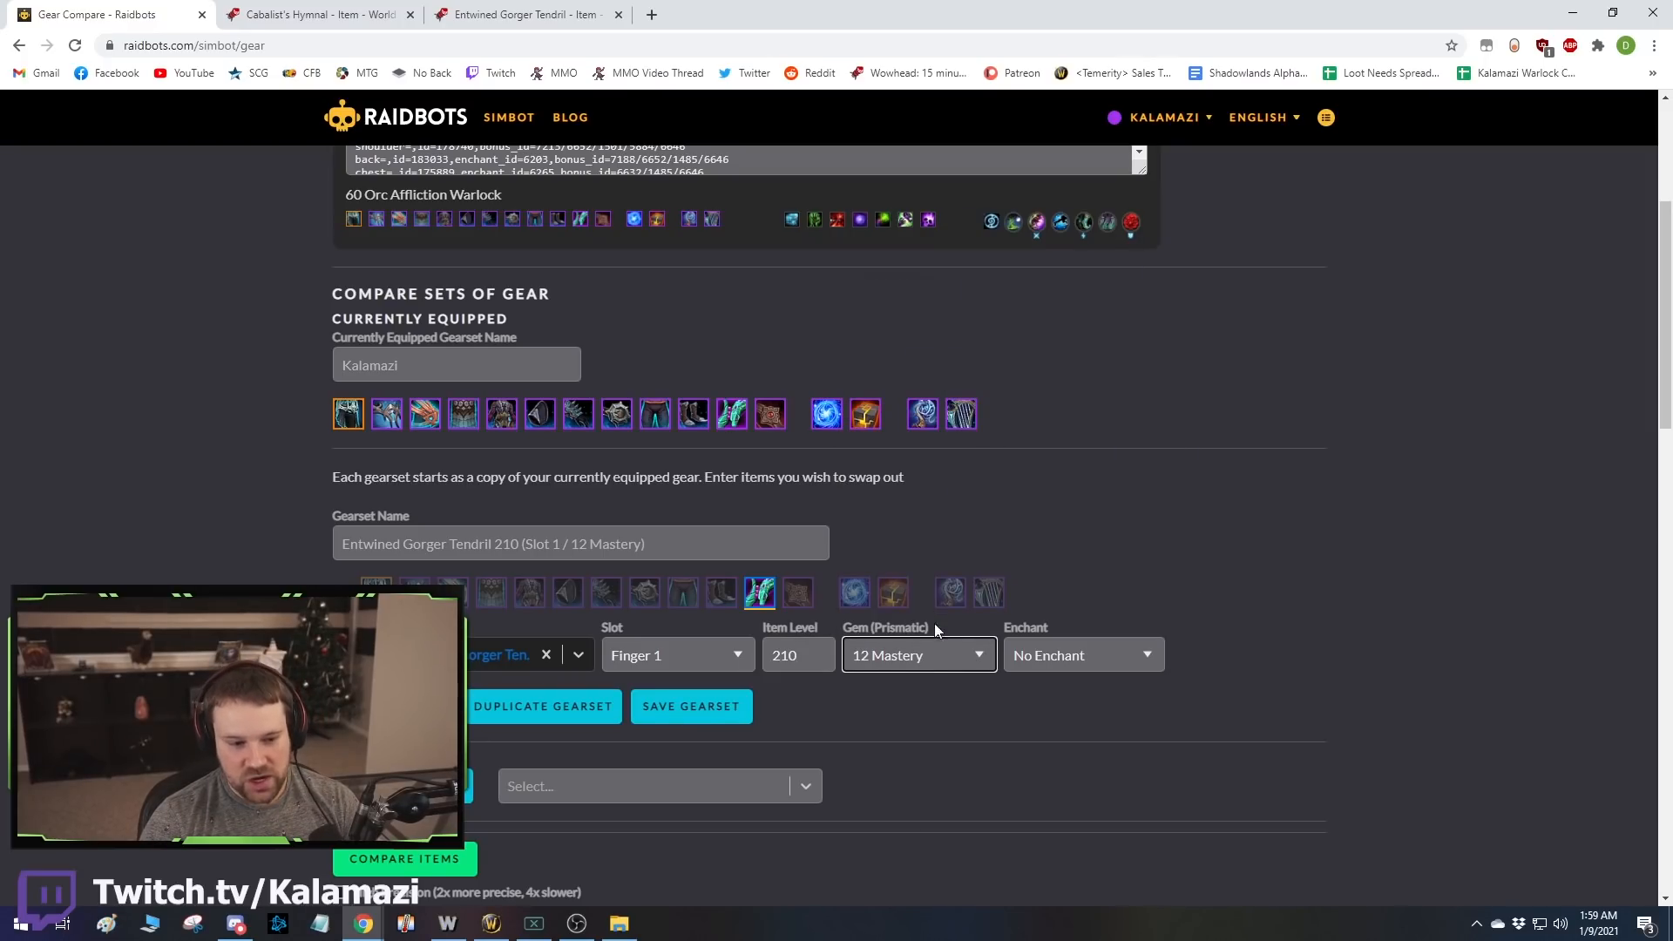
click(928, 655)
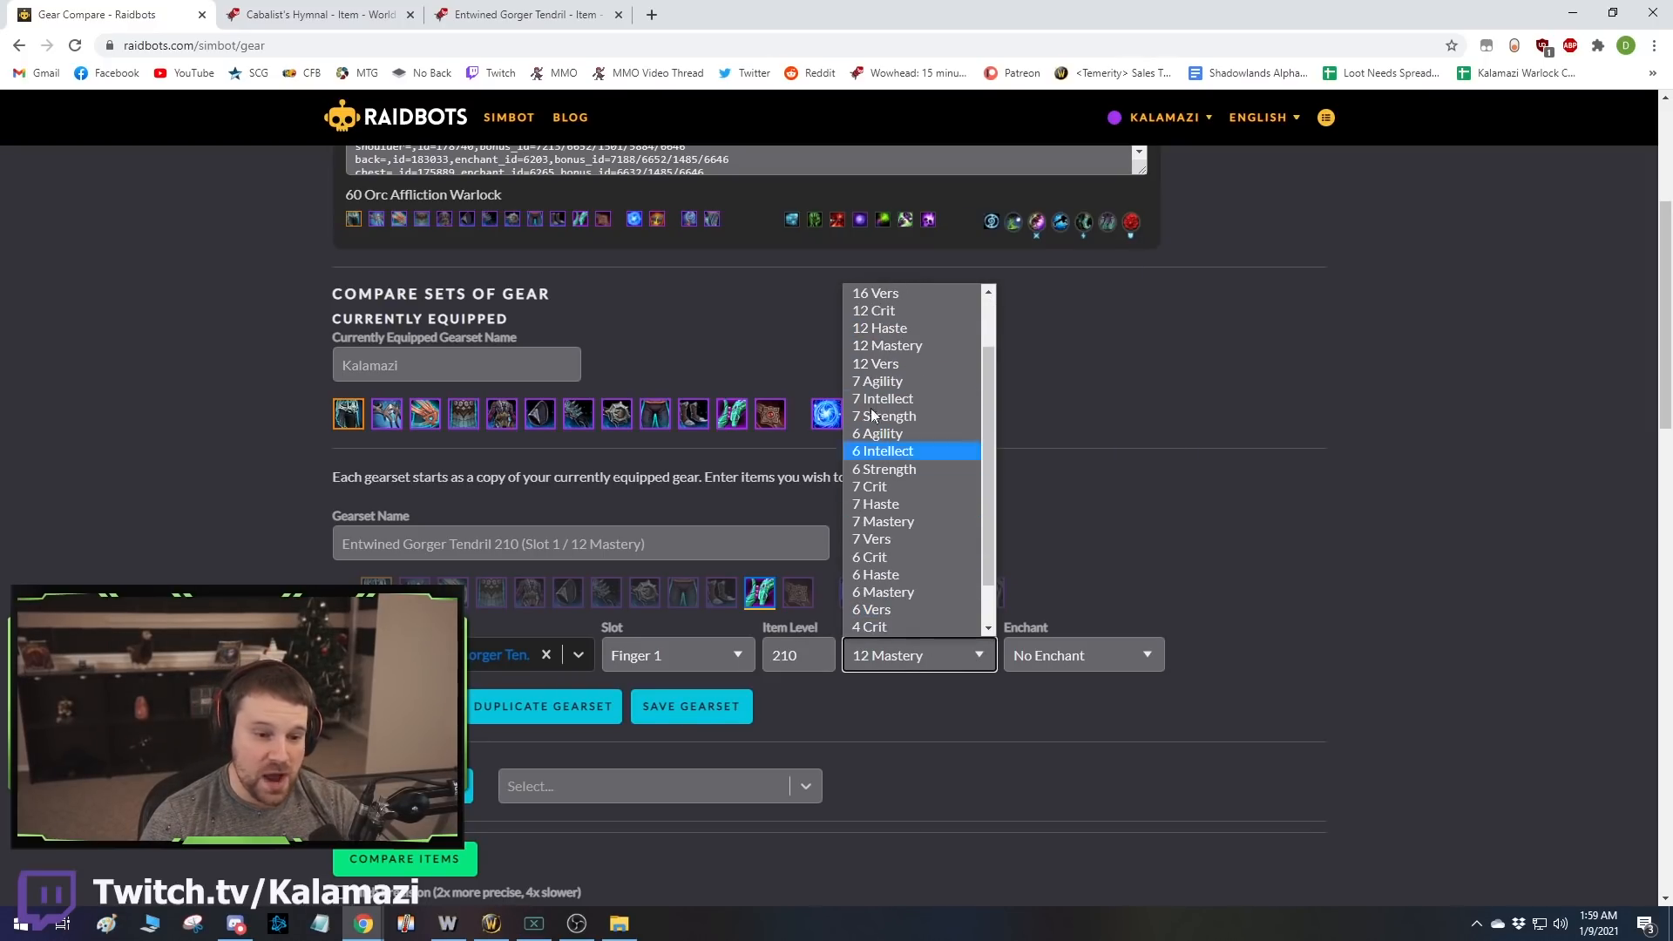
scroll(871, 488, down, 1)
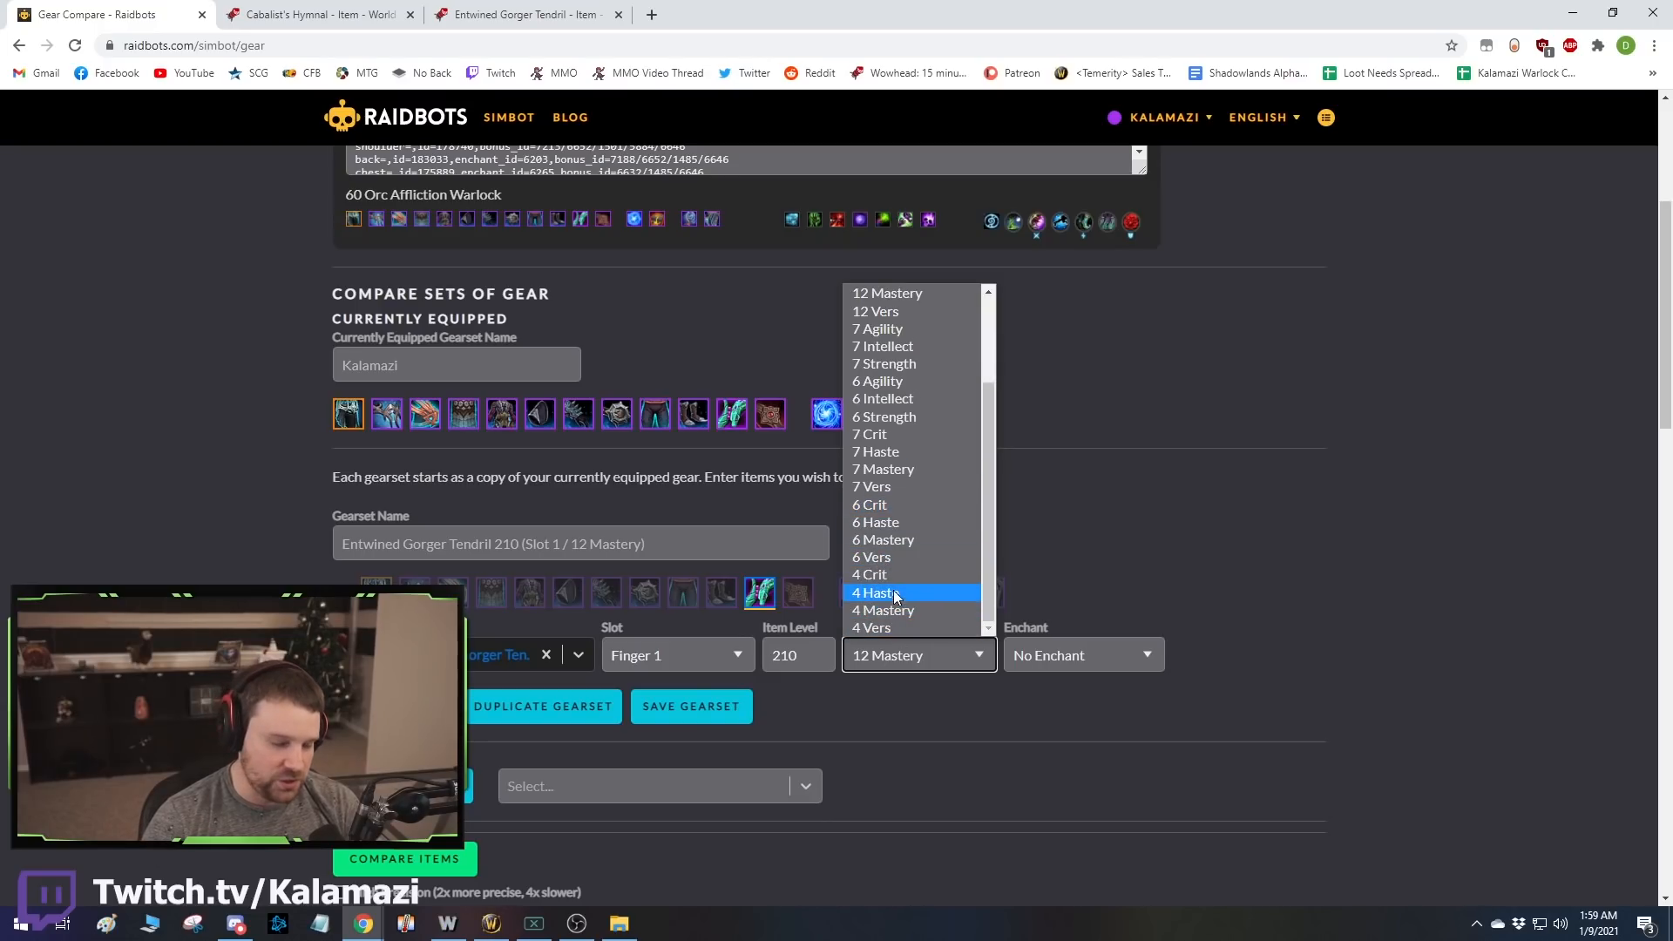
scroll(908, 575, up, 2)
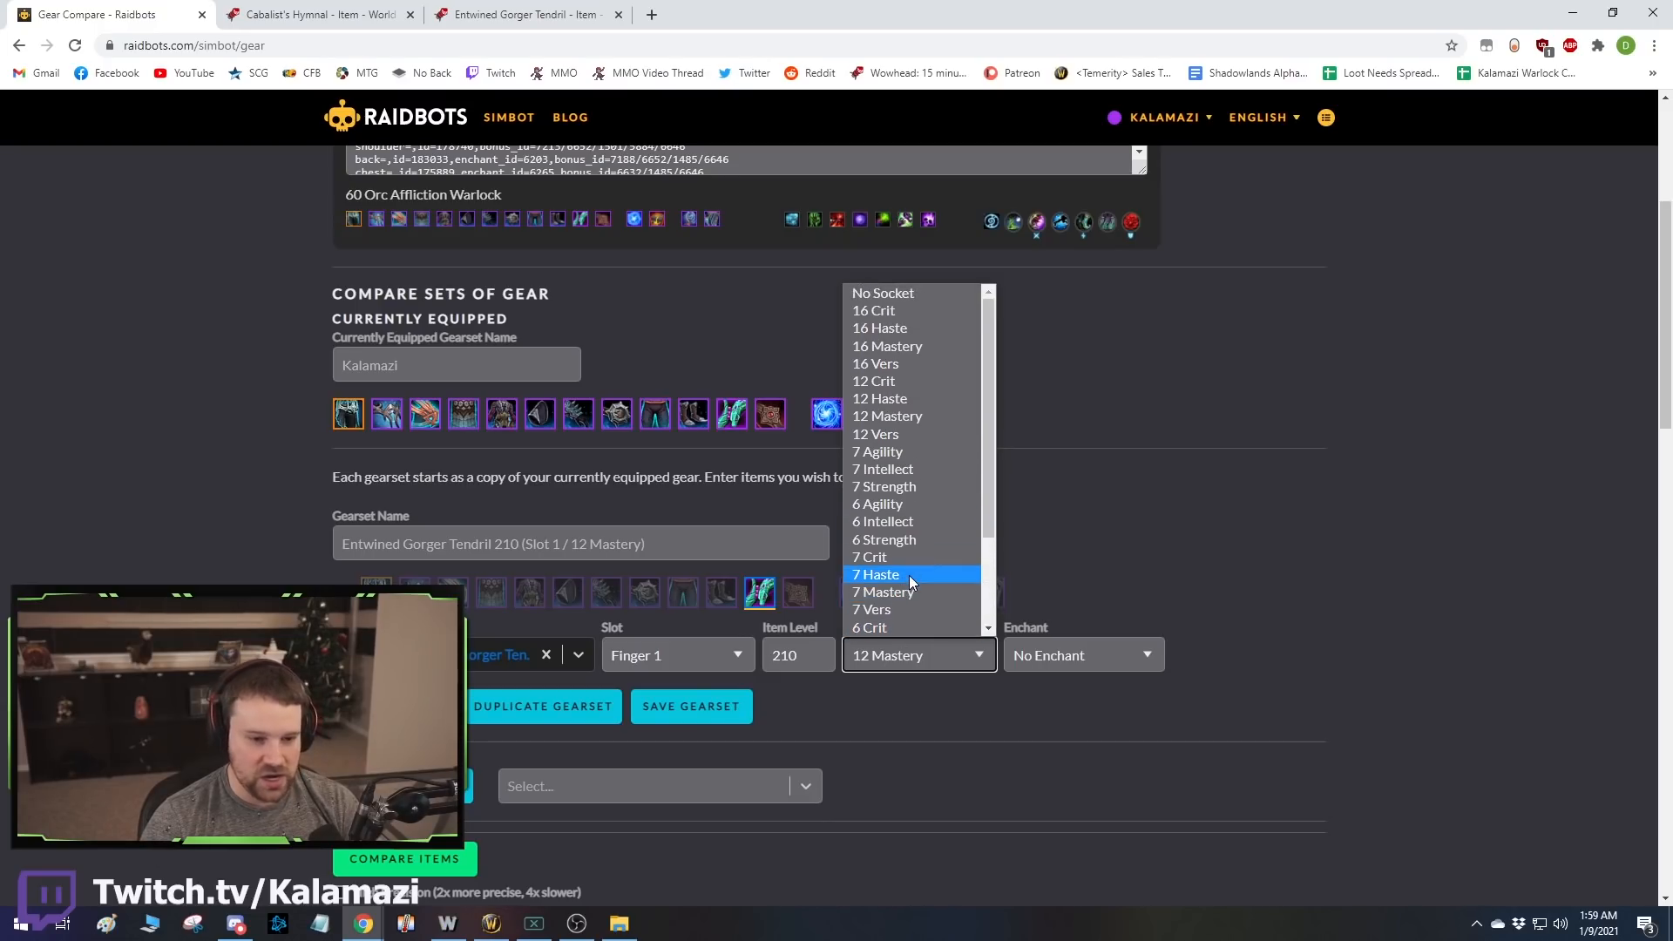
click(890, 346)
click(1124, 655)
click(1133, 346)
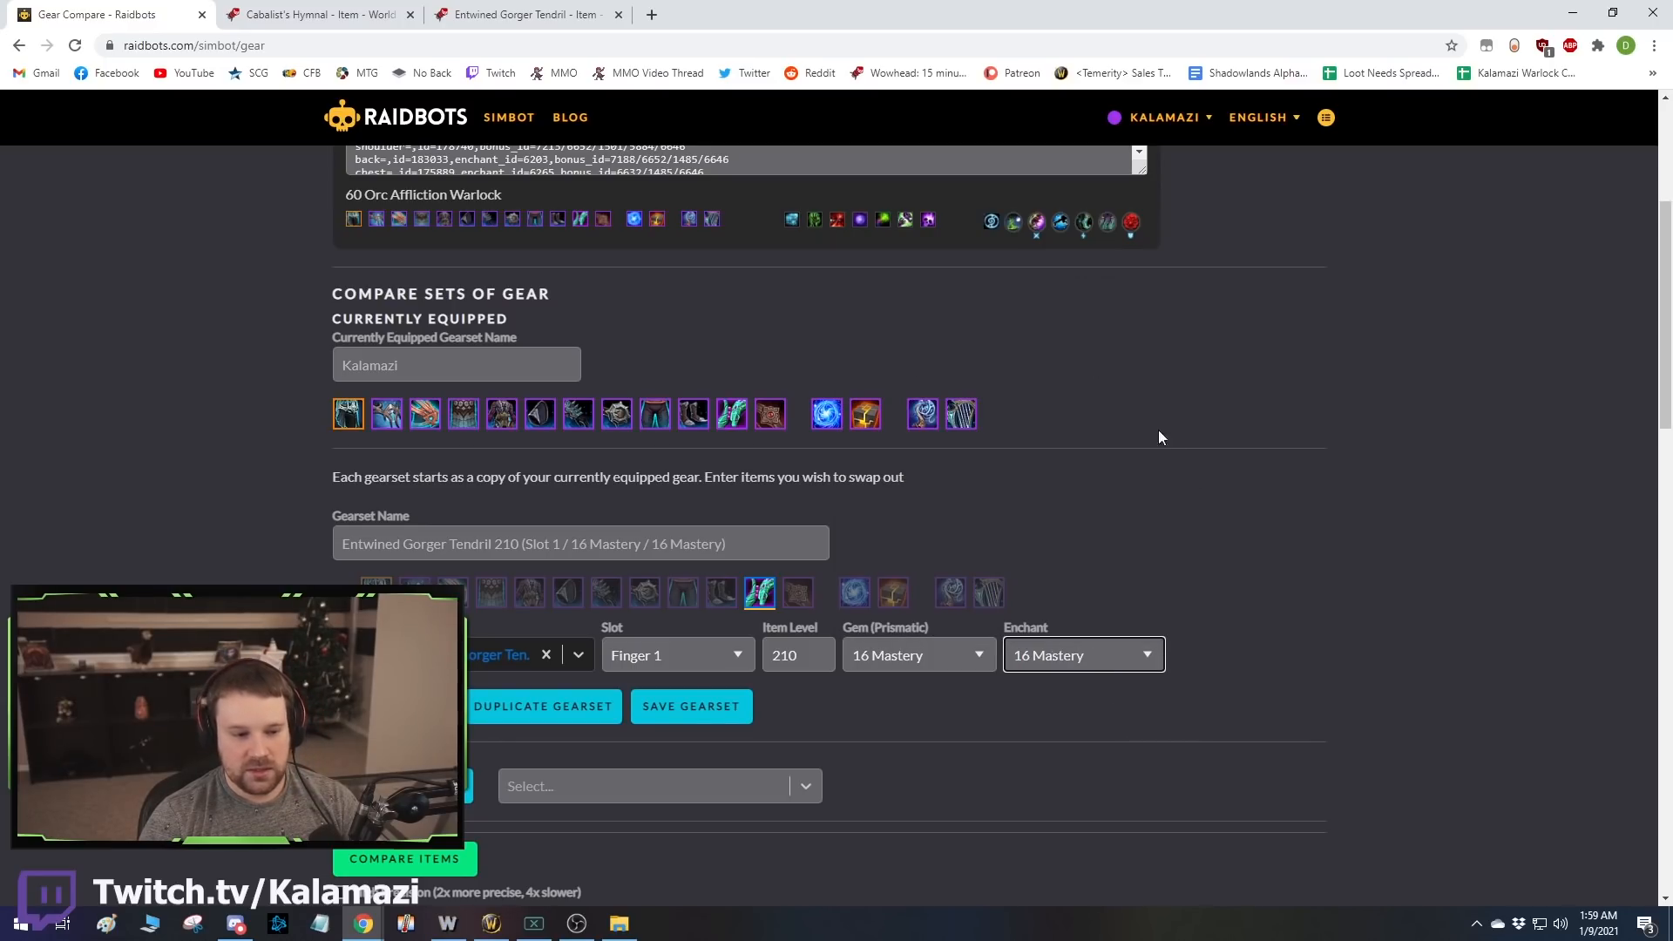
Check the currently equipped rings and duplicate the Entwined Gorger Tendril gearset.
scroll(1001, 531, down, 3)
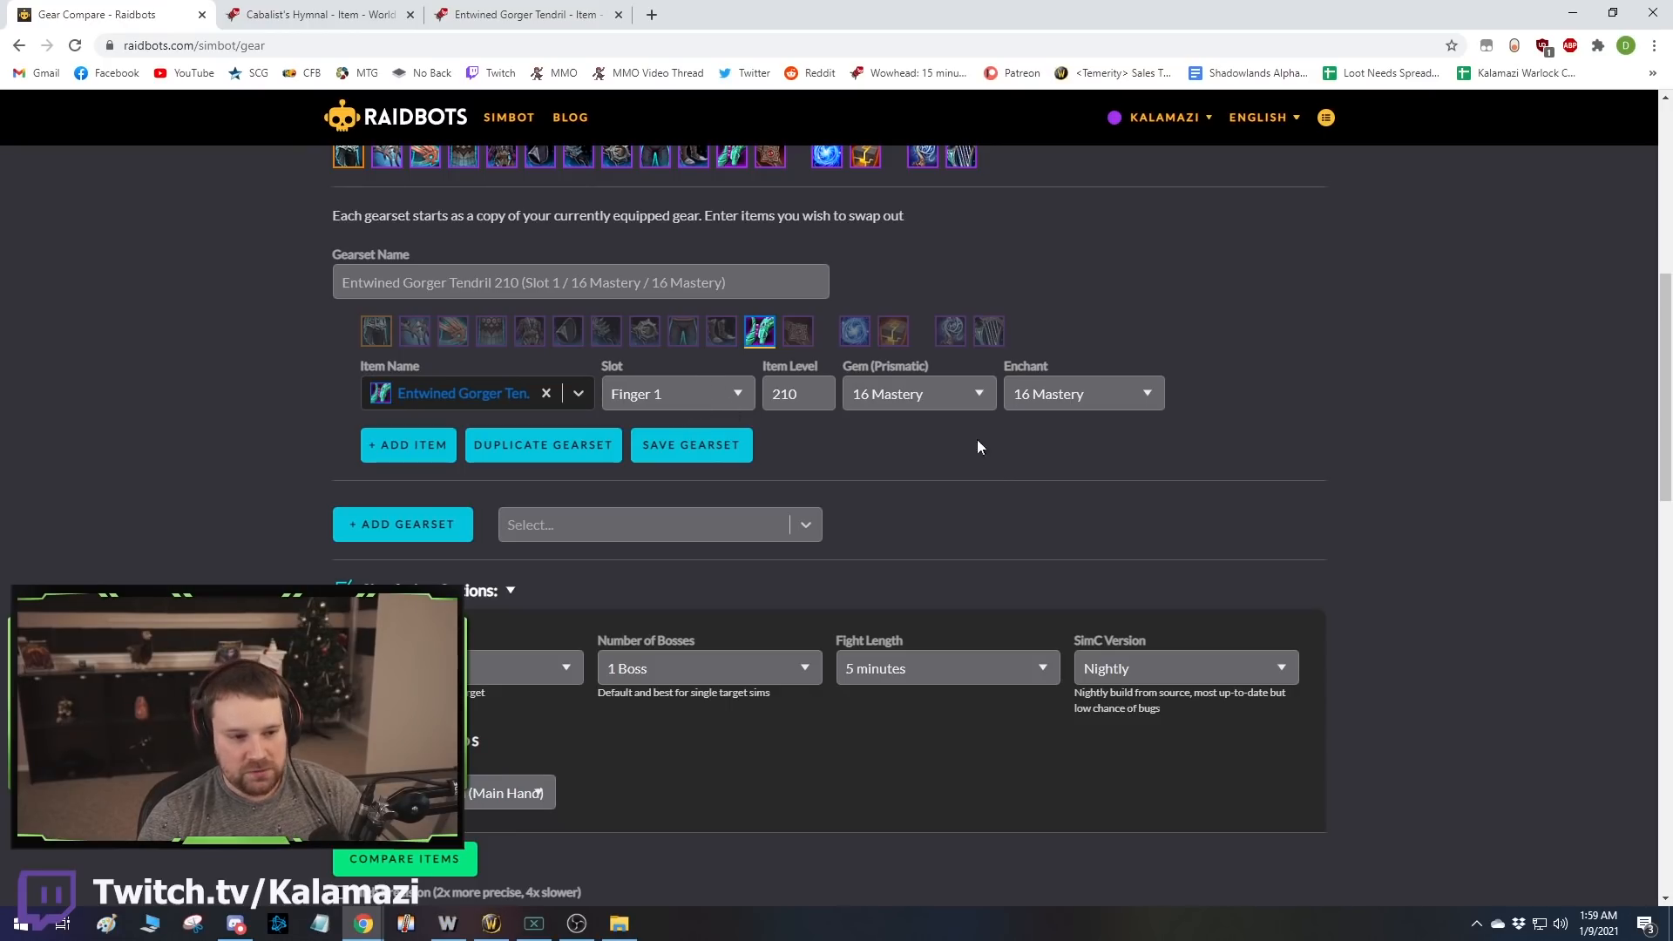
scroll(972, 512, up, 2)
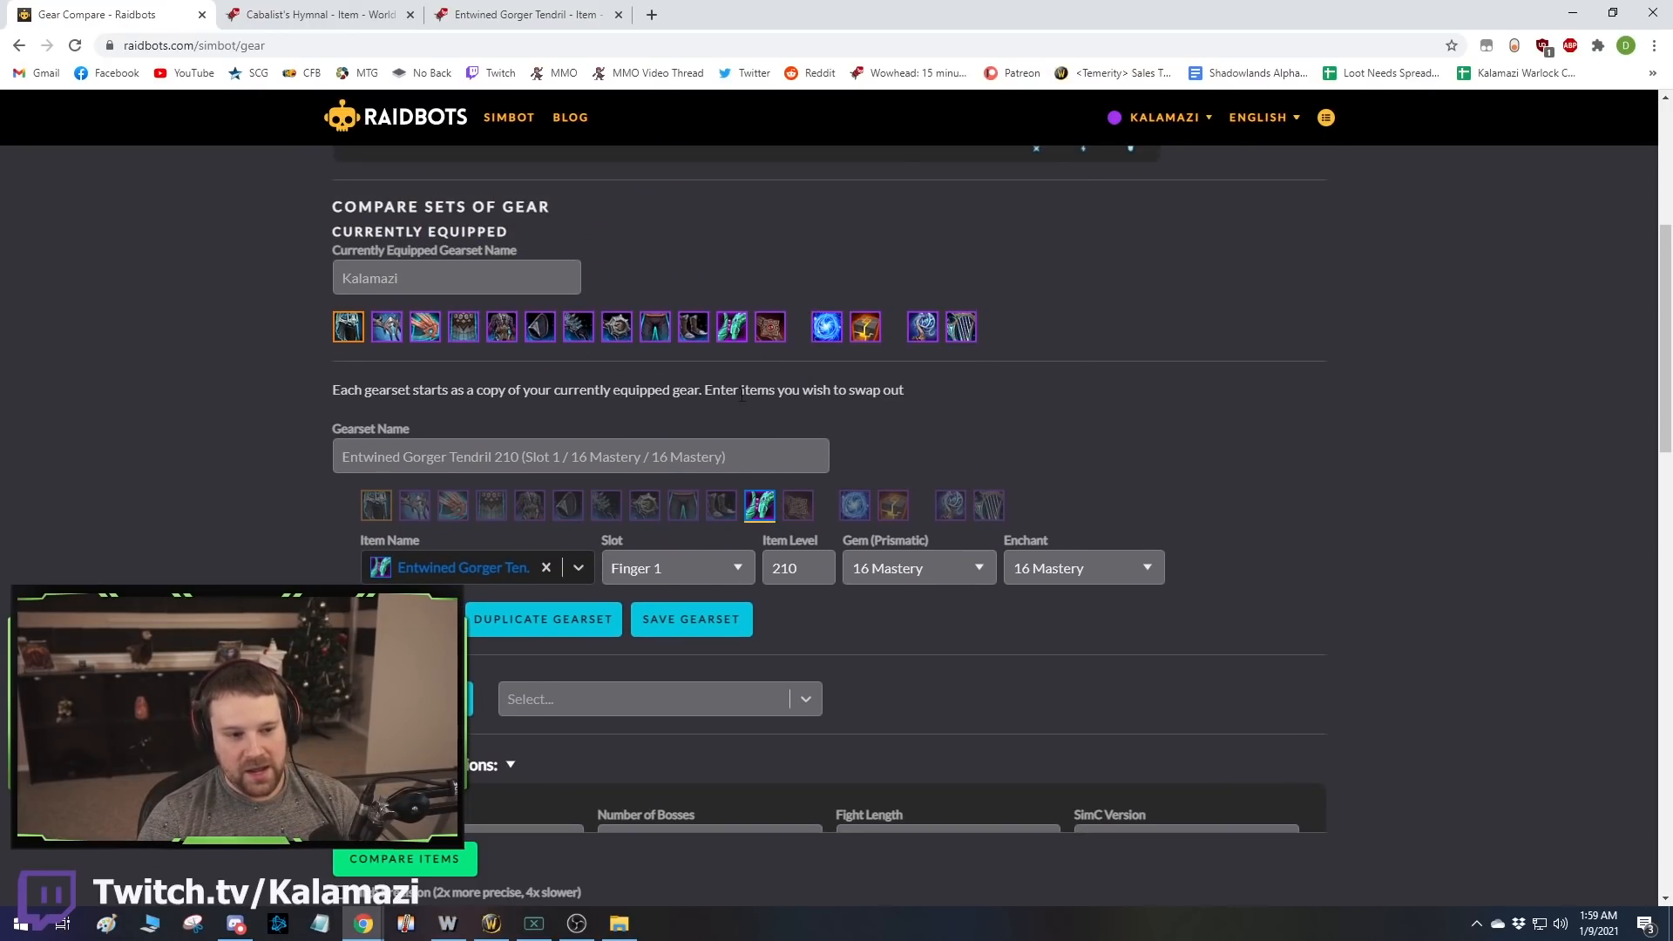
mouse_move(733, 333)
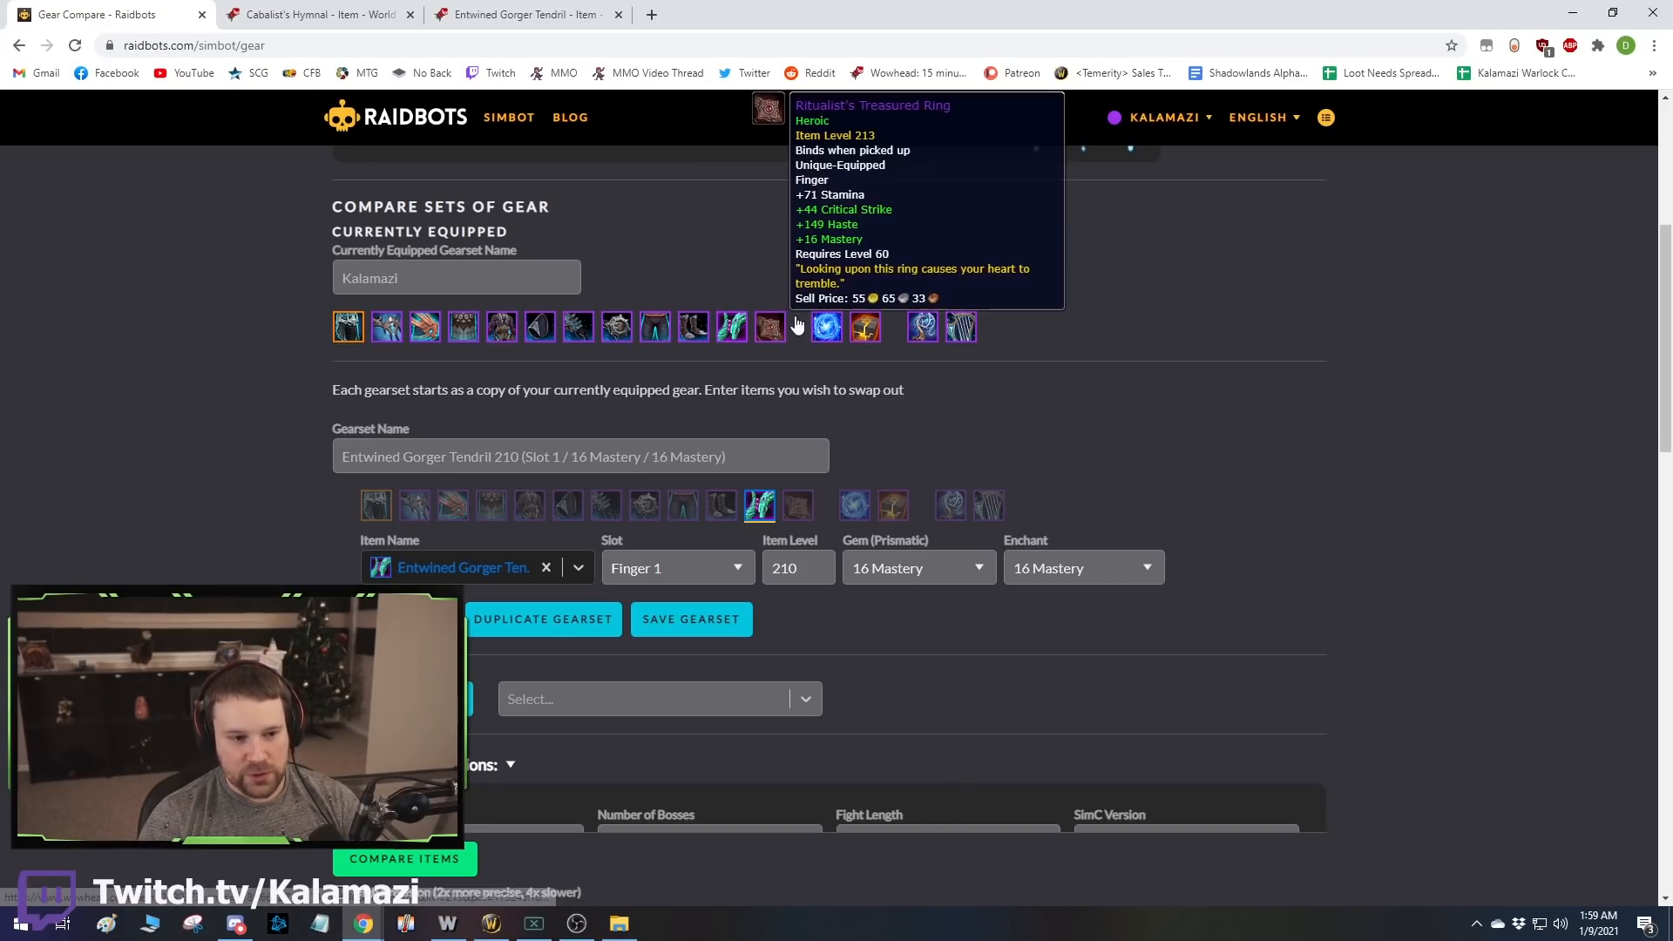
click(503, 619)
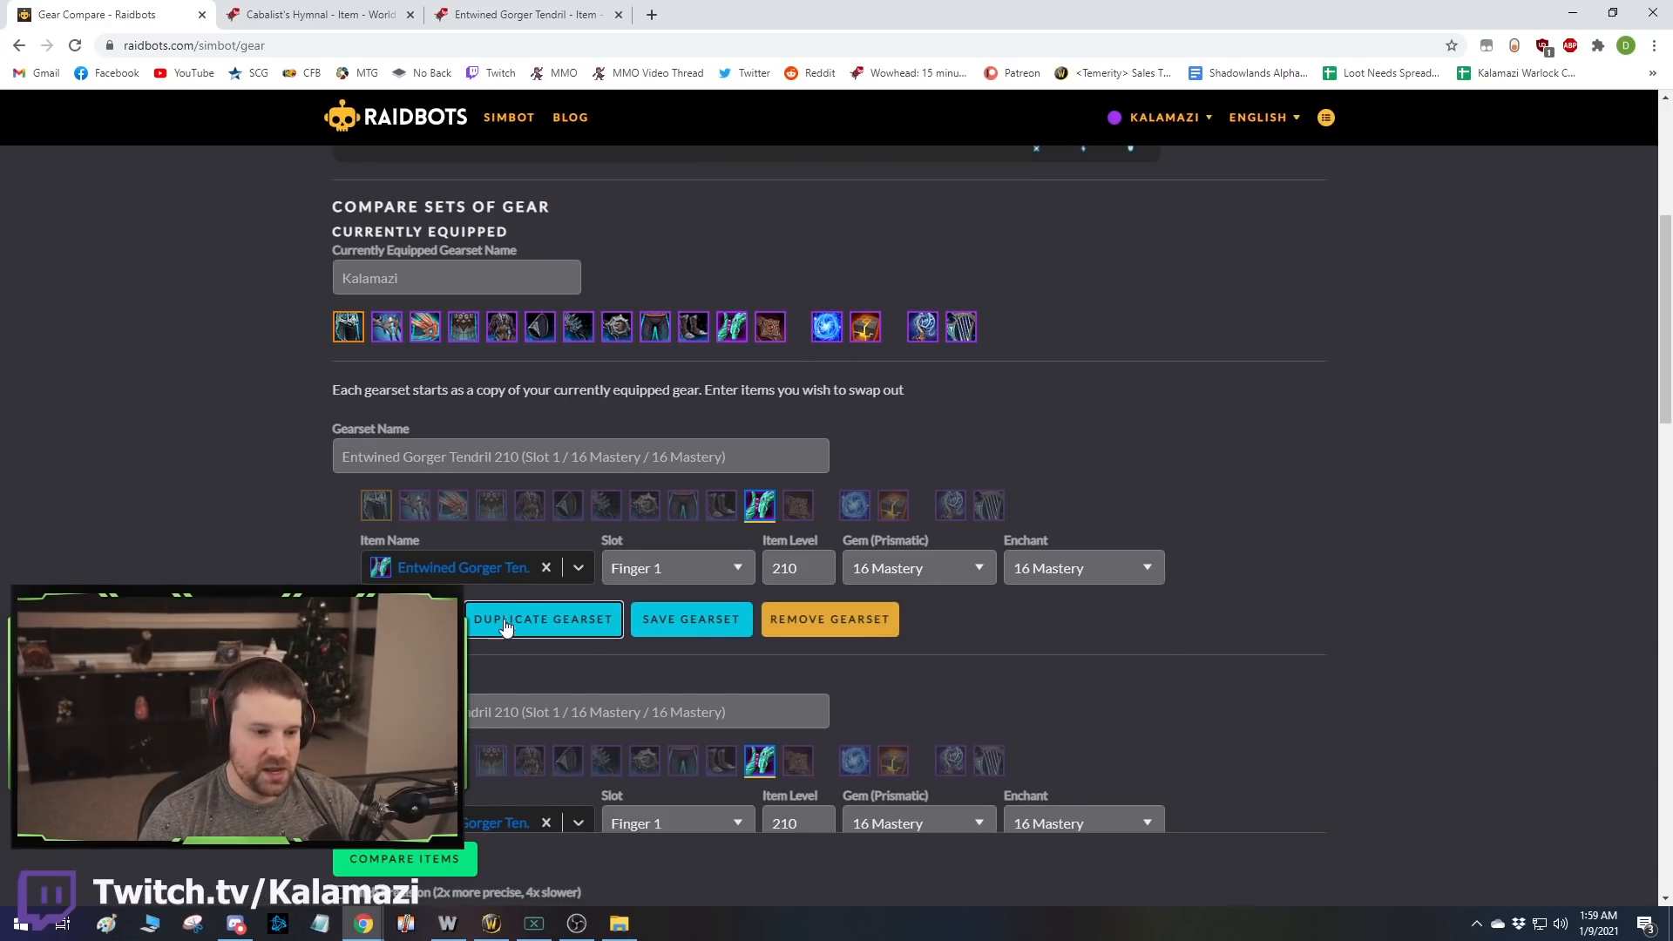
Assign the ring in the duplicated Entwined Gorger Tendril gearset to Finger 2 and run the gear comparison.
scroll(684, 699, down, 1)
click(687, 738)
click(683, 780)
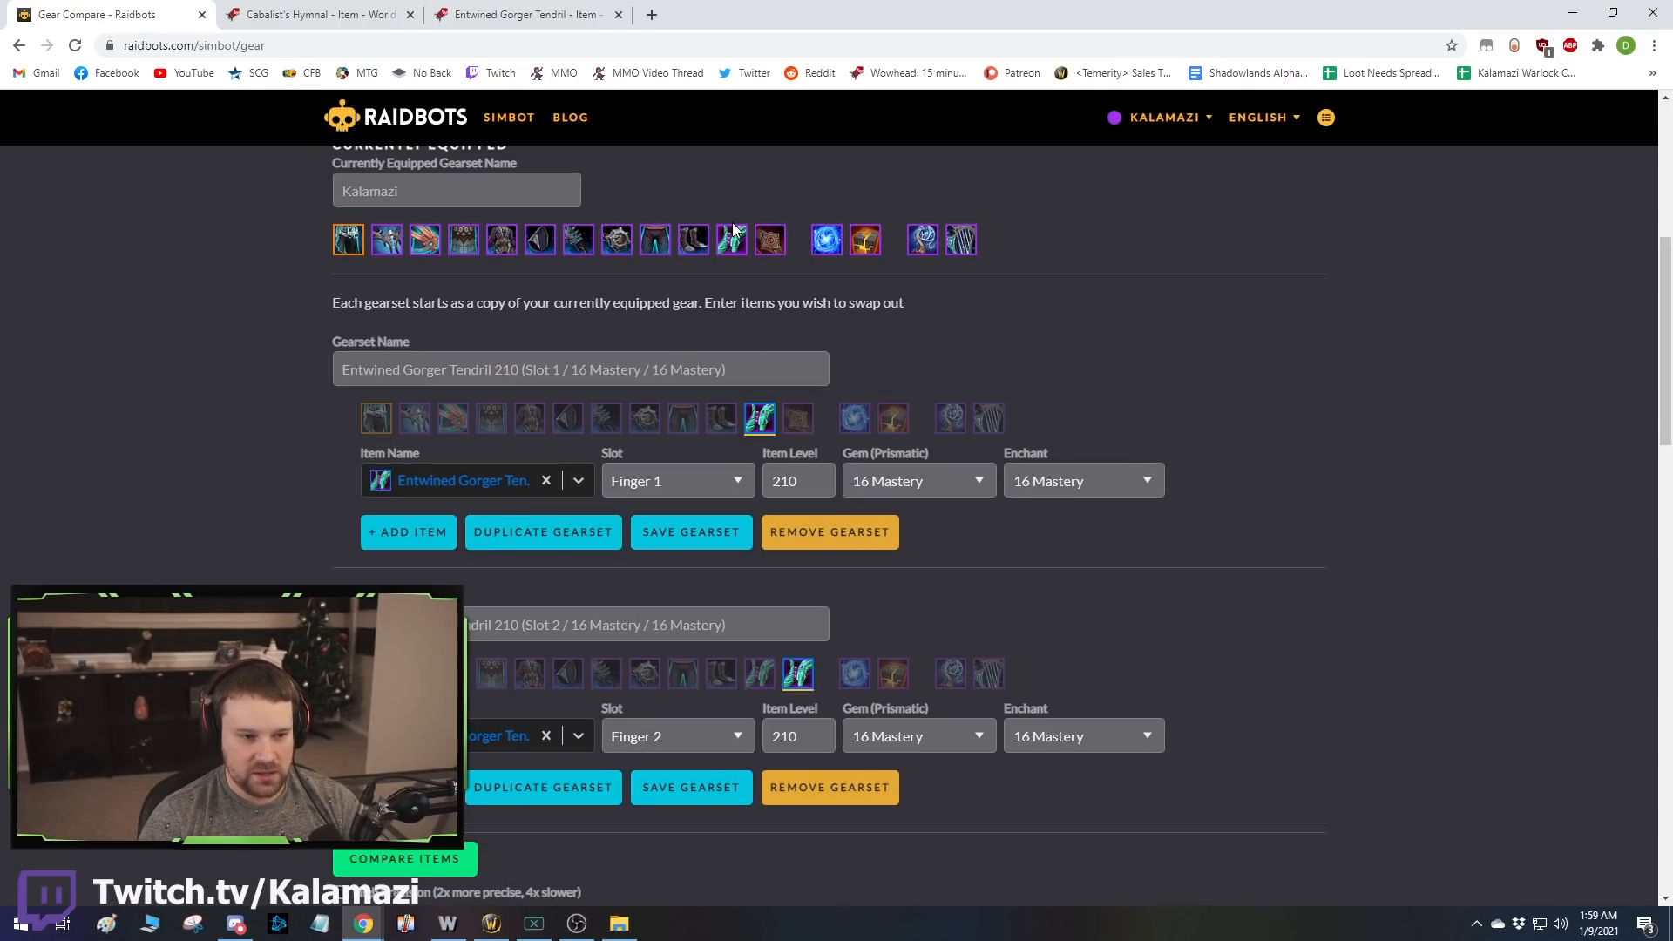
mouse_move(774, 251)
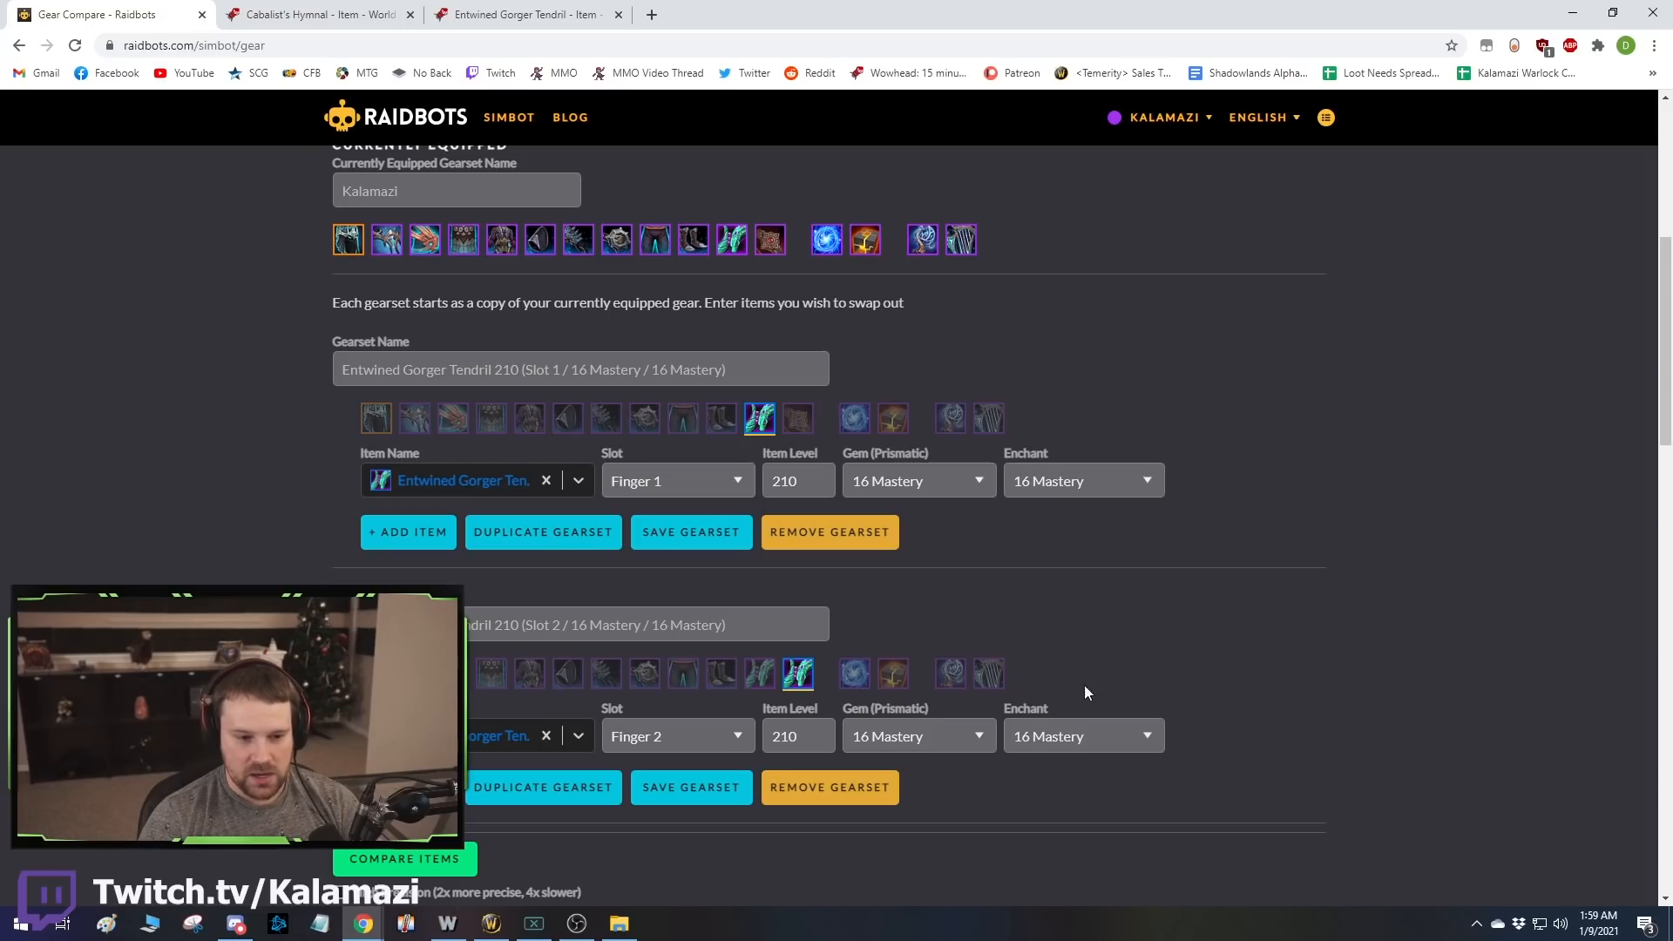
scroll(1083, 691, down, 5)
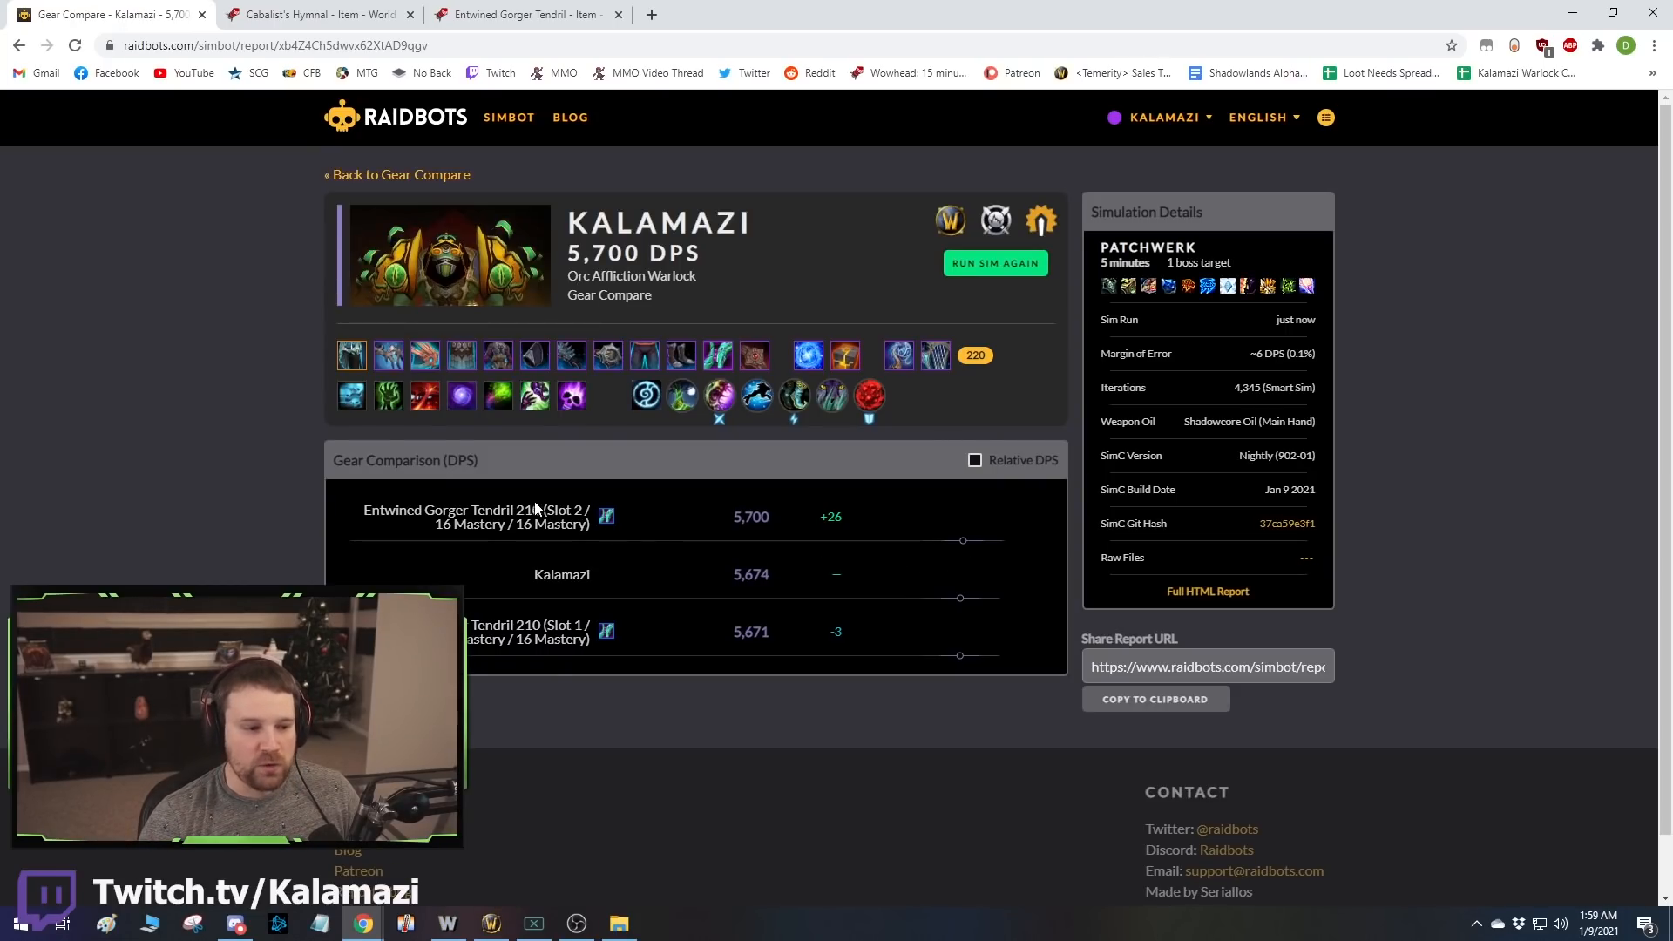
Examine the comparison report's DPS differences per ring slot, the equipped rings and the DPS distribution.
click(558, 510)
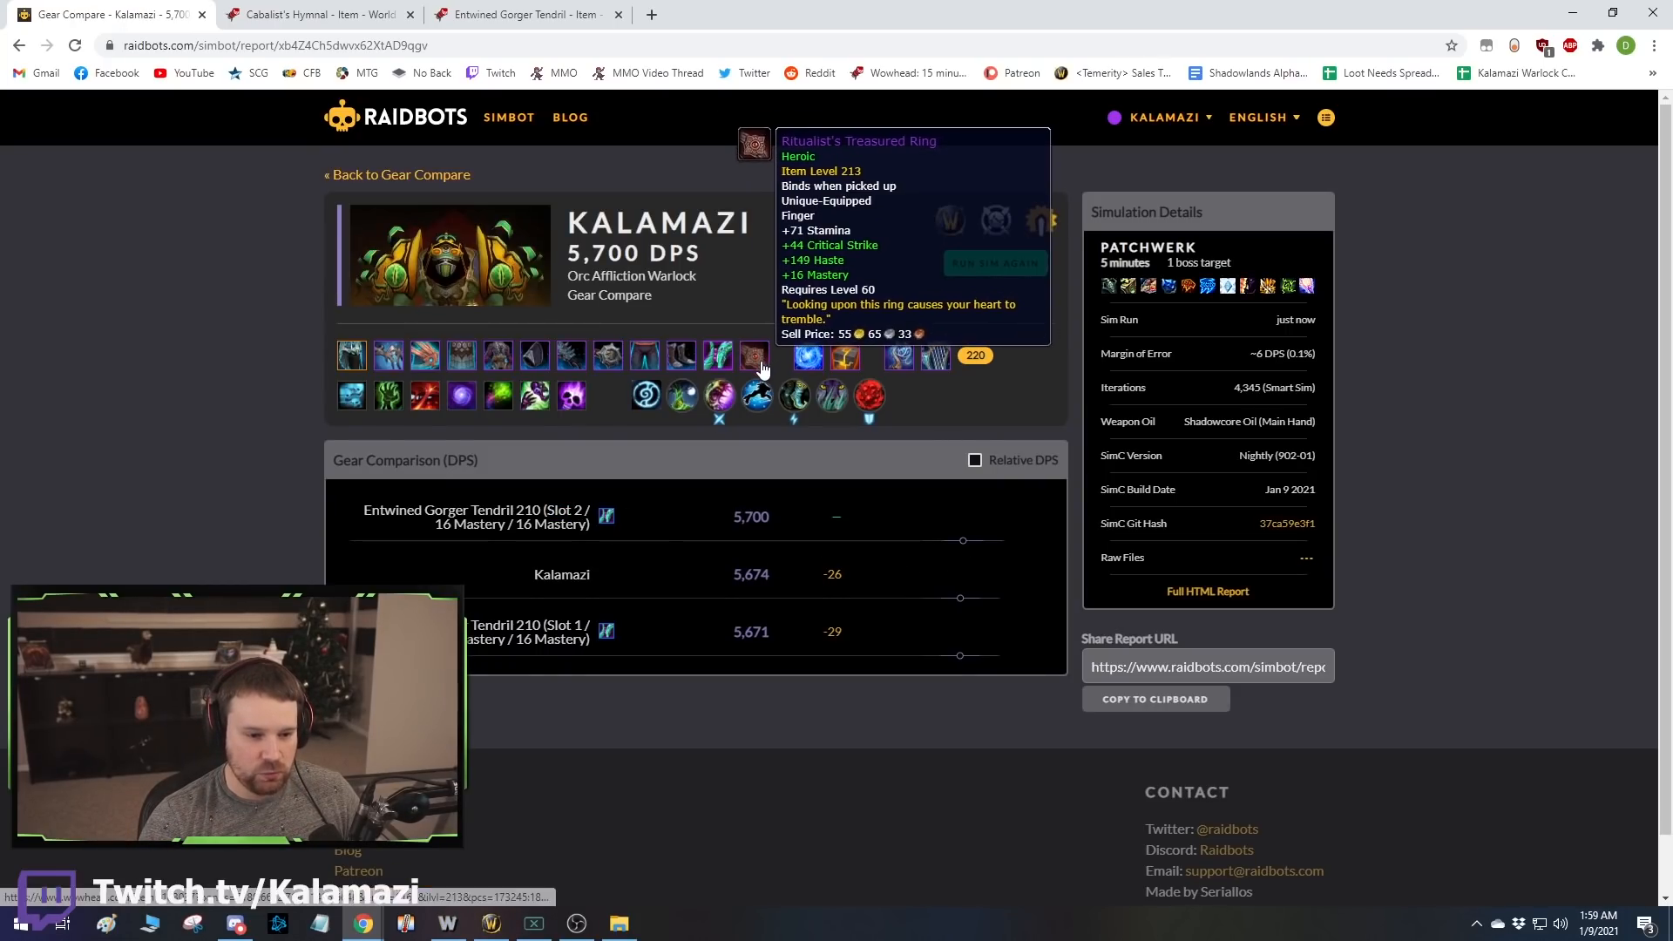
click(902, 562)
mouse_move(768, 357)
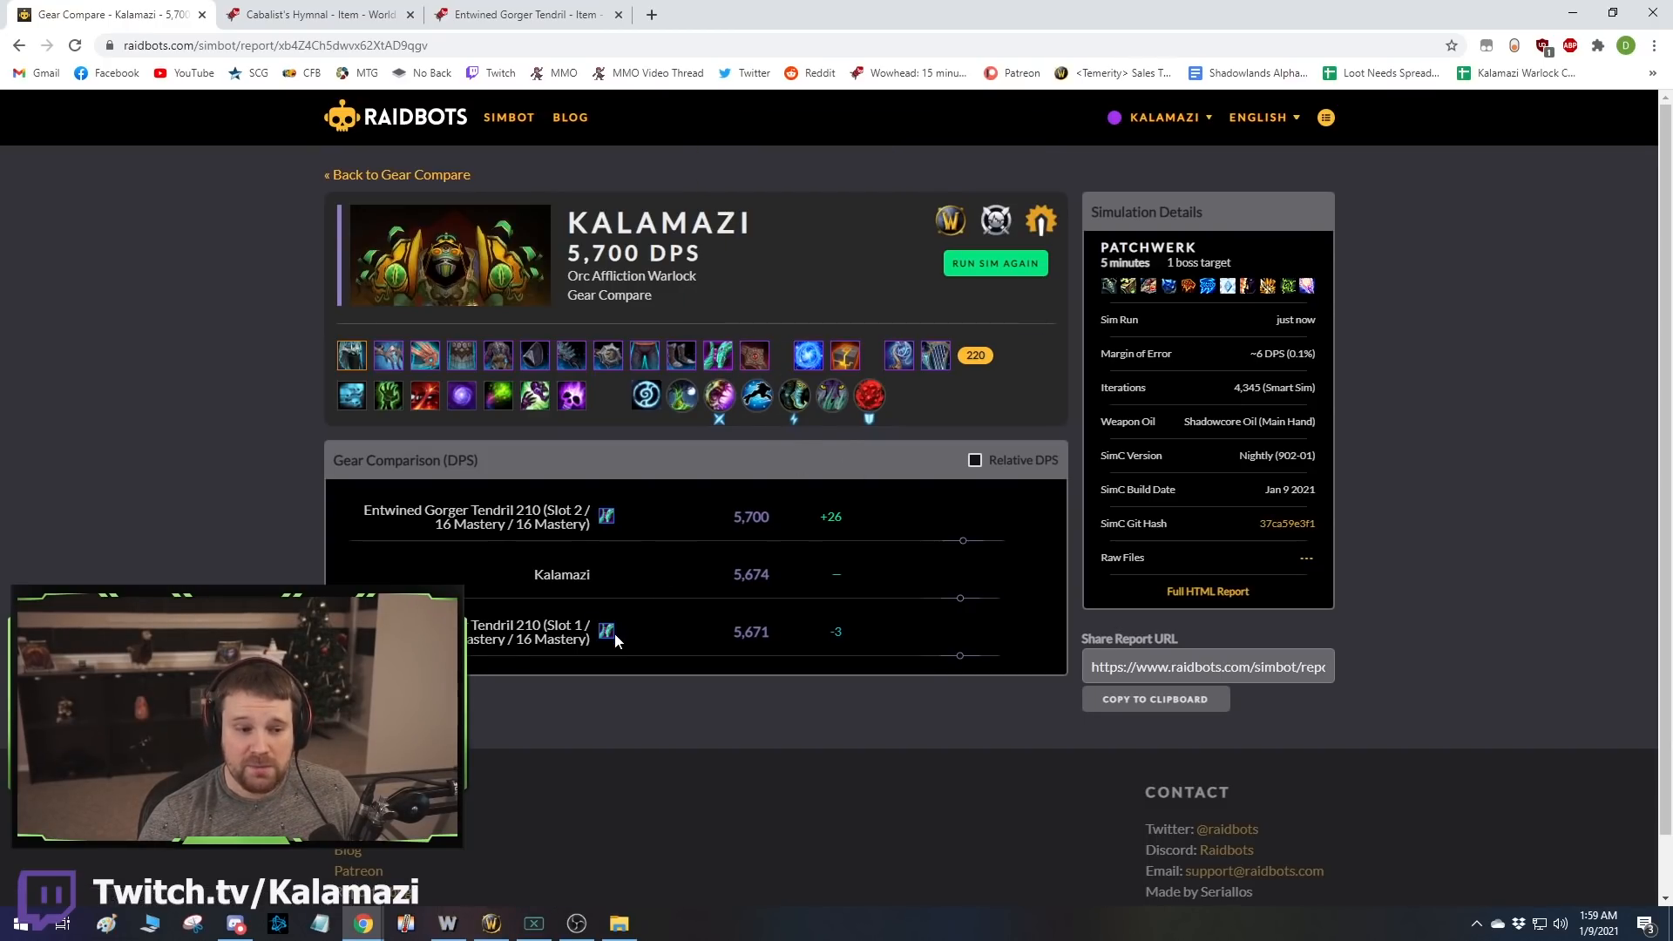
mouse_move(608, 636)
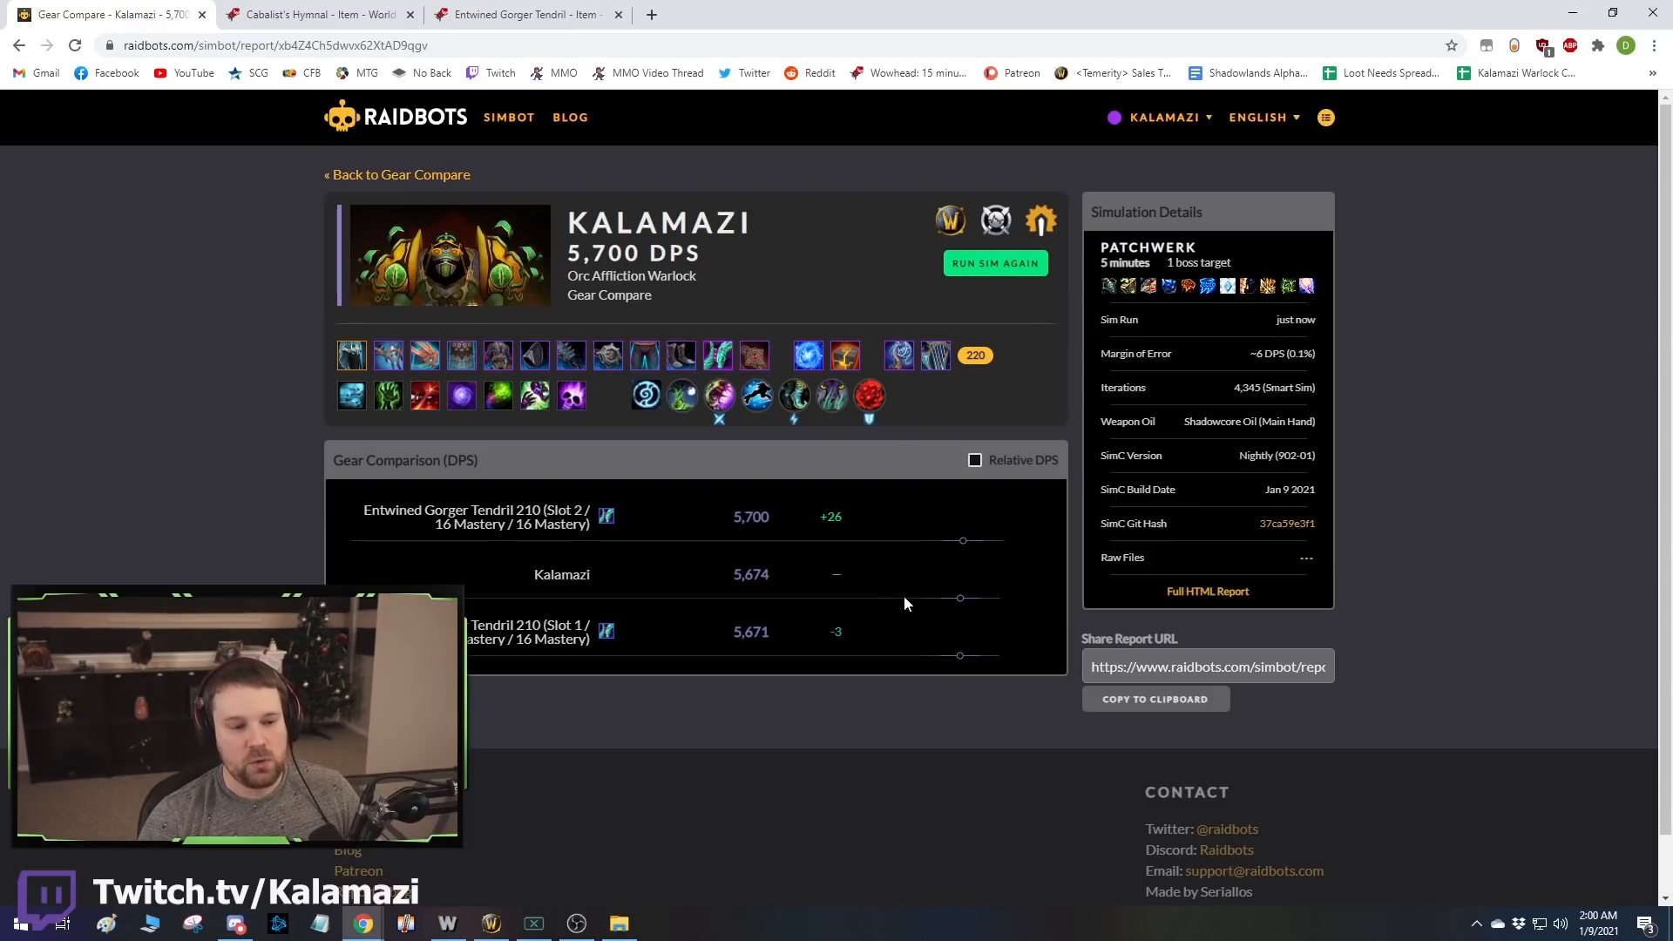
mouse_move(903, 598)
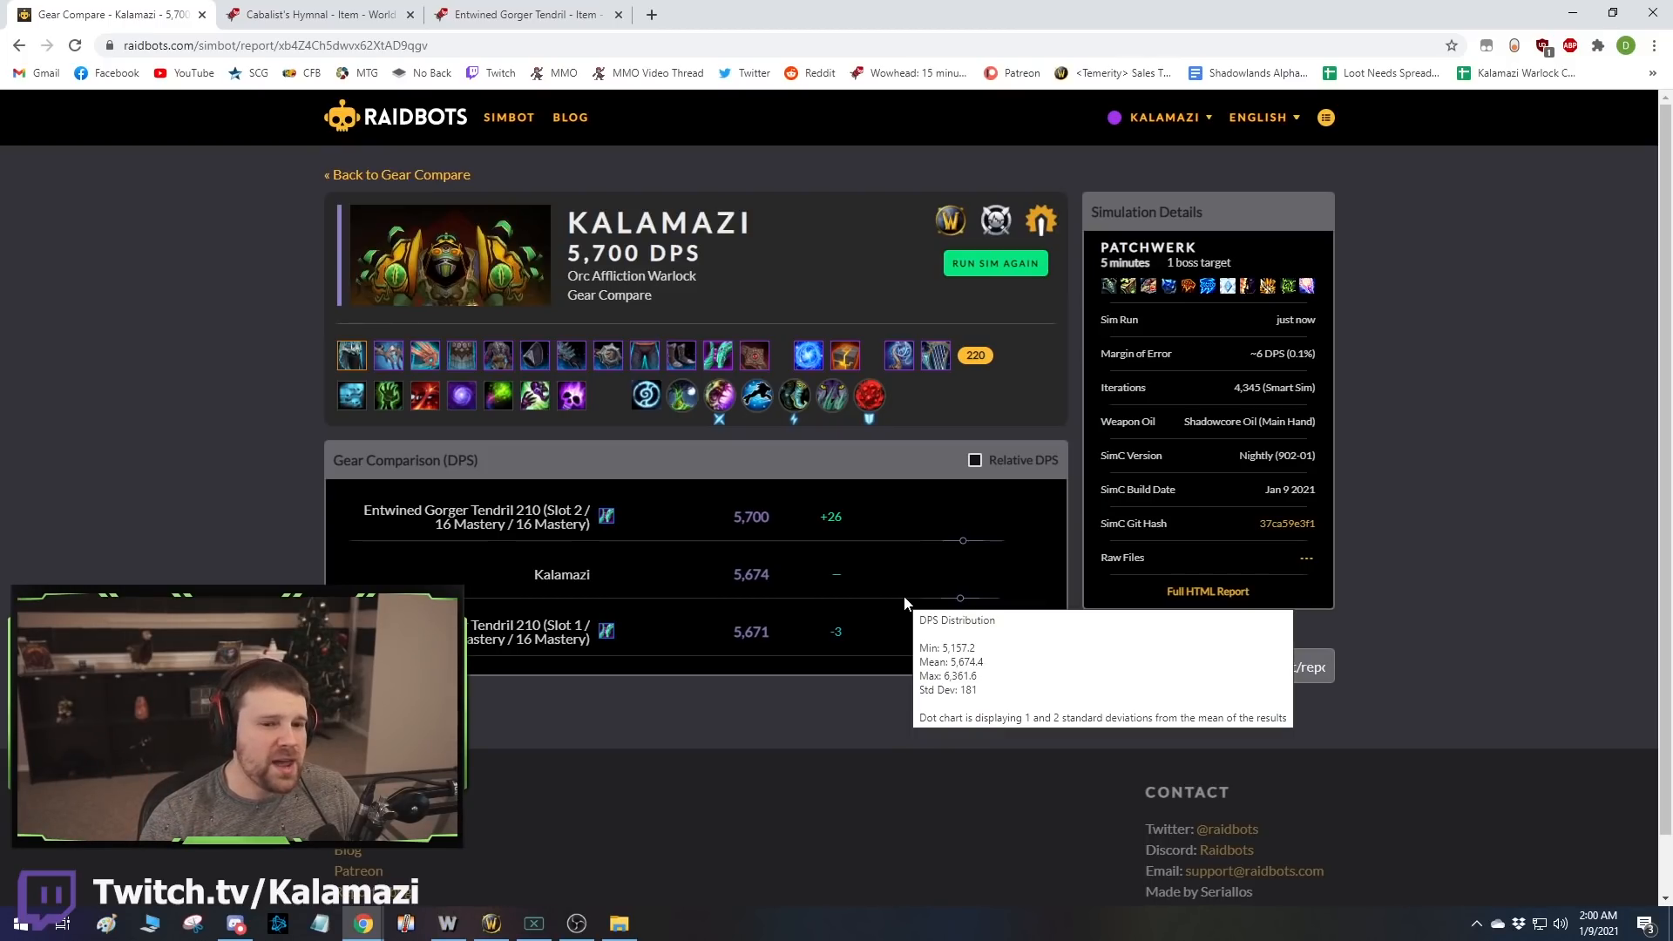
Return to the Gear Compare setup from the report and add a new empty gearset below the two ring gearsets.
click(970, 267)
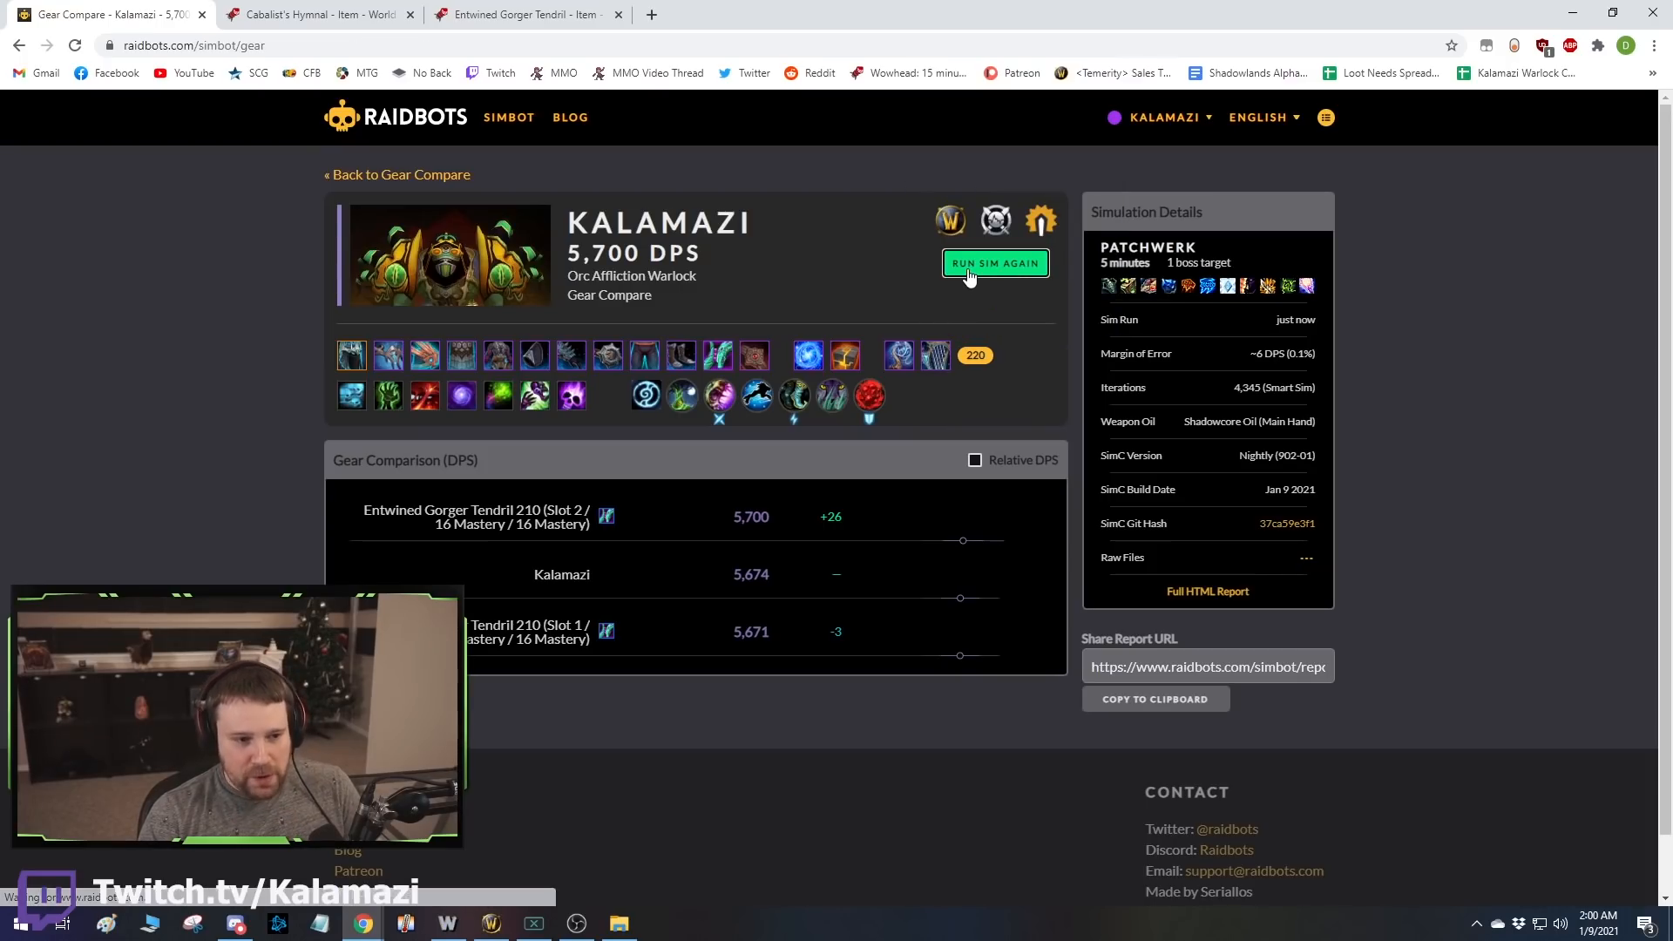
click(345, 15)
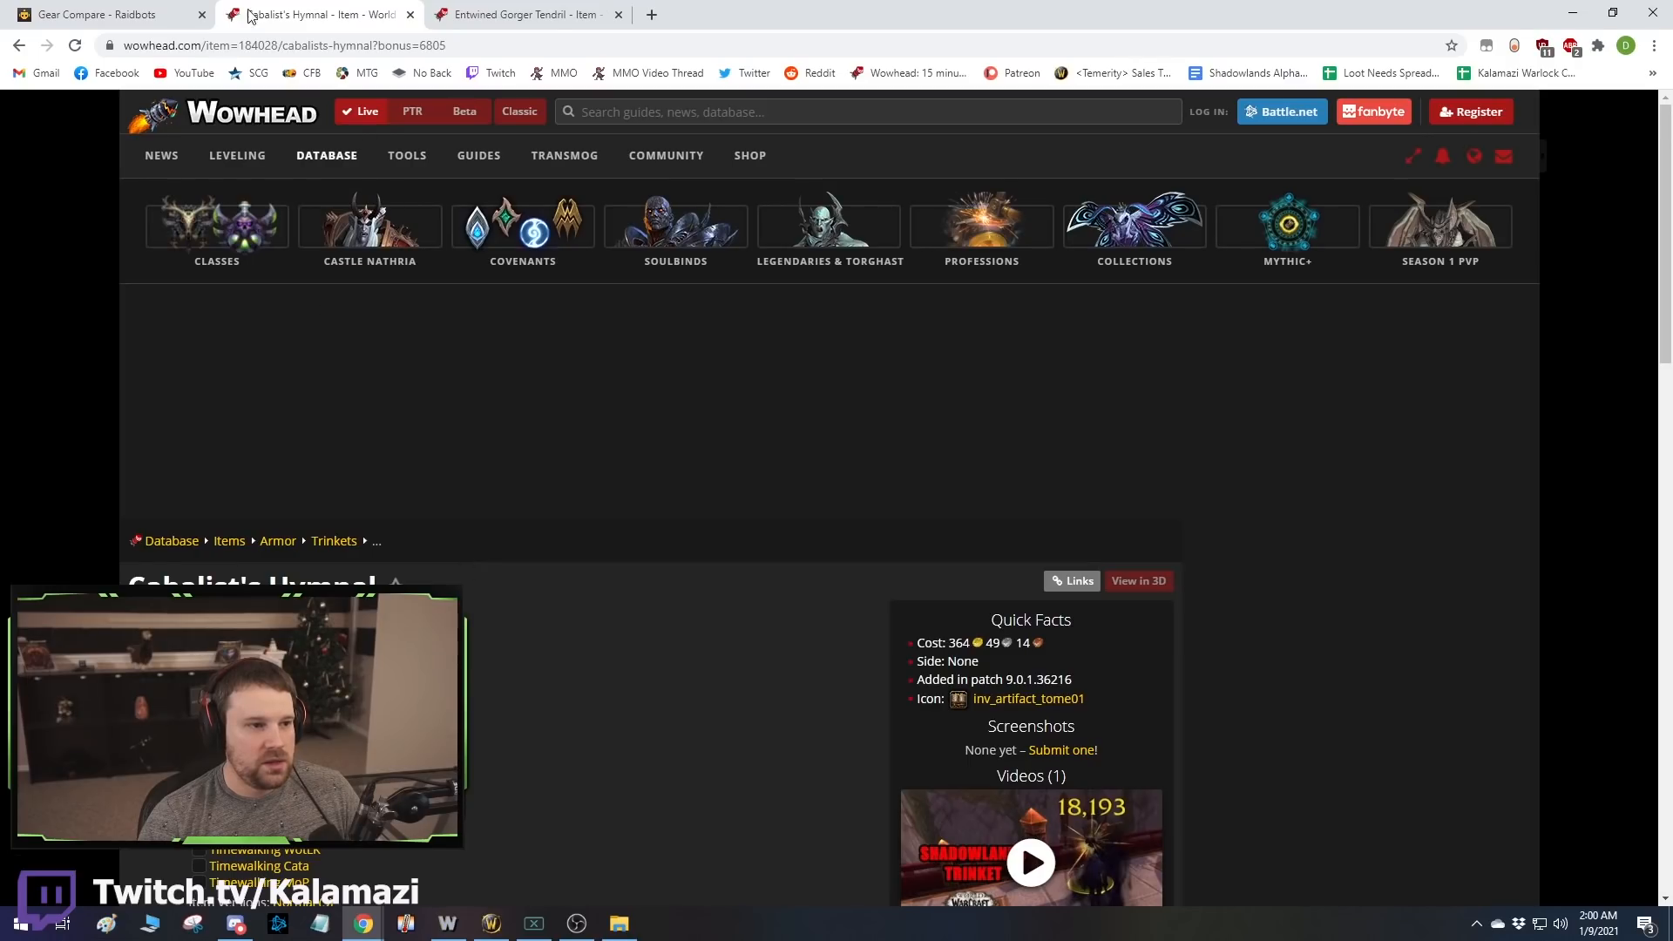
click(96, 15)
scroll(817, 577, down, 10)
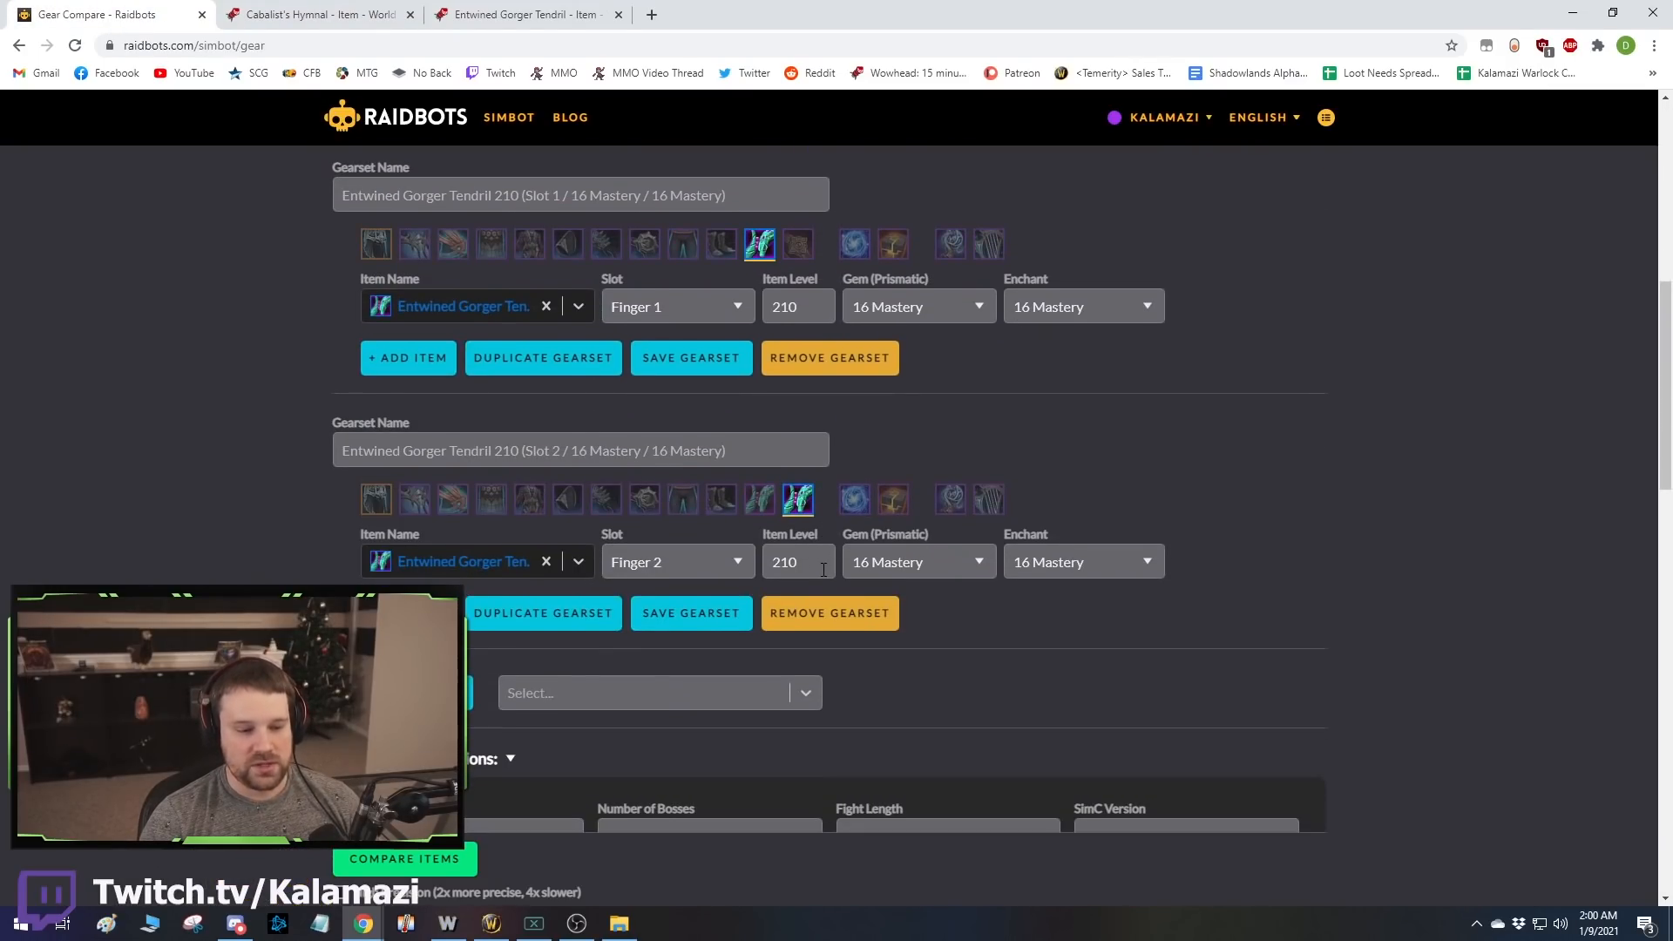
scroll(582, 495, down, 3)
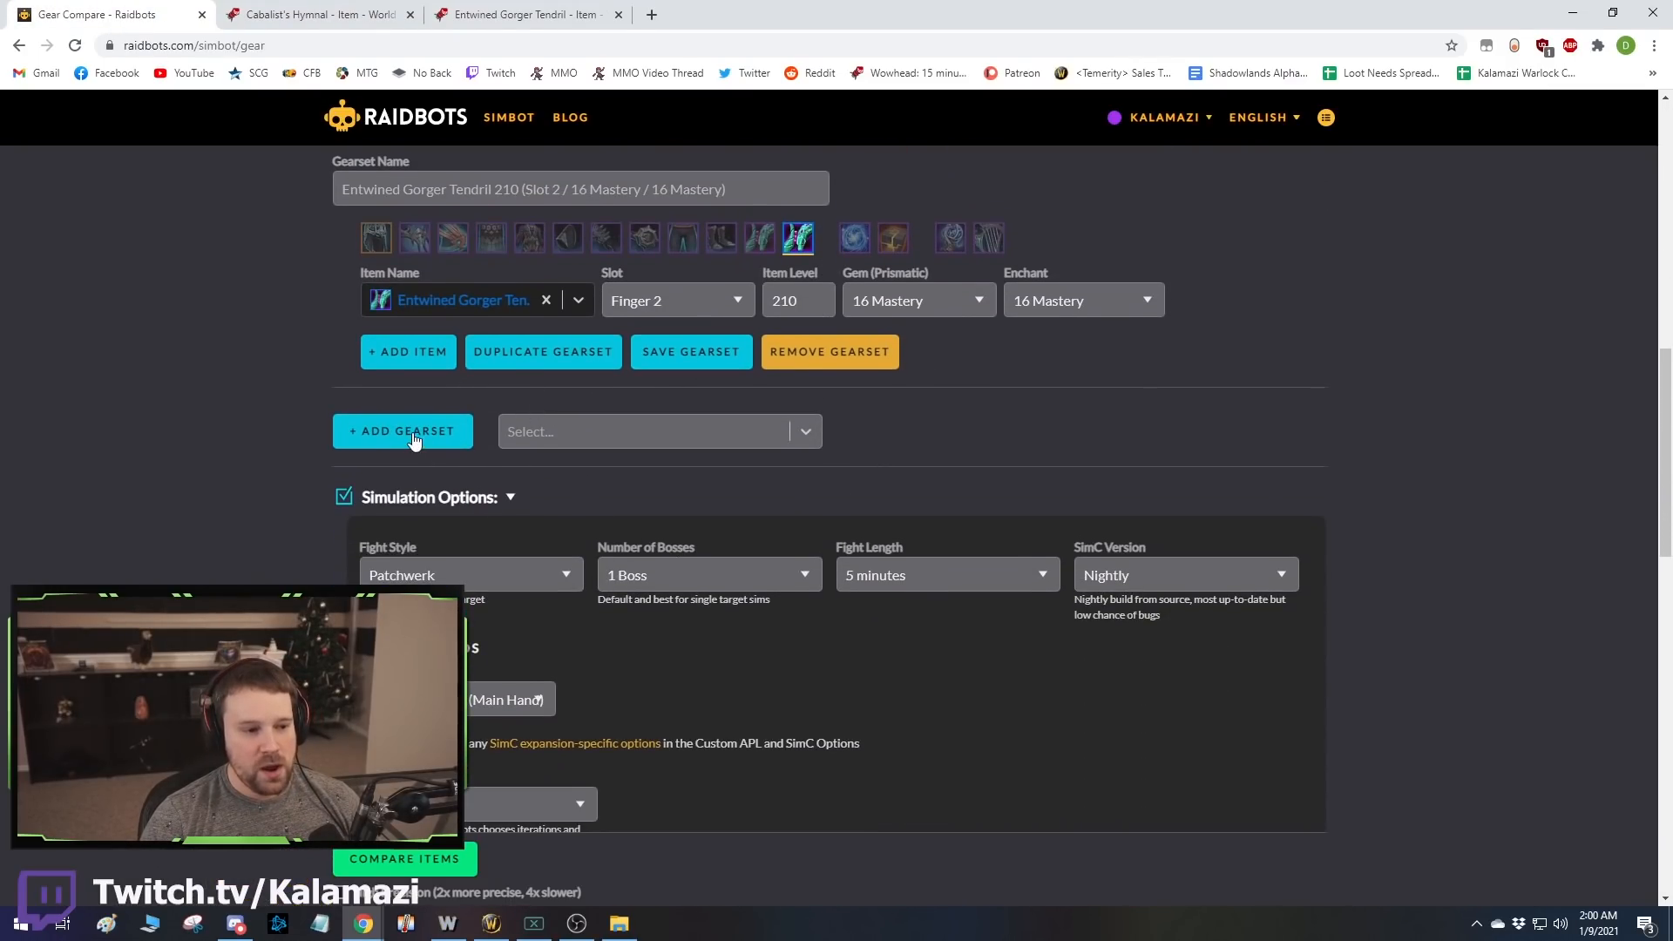
scroll(539, 333, up, 3)
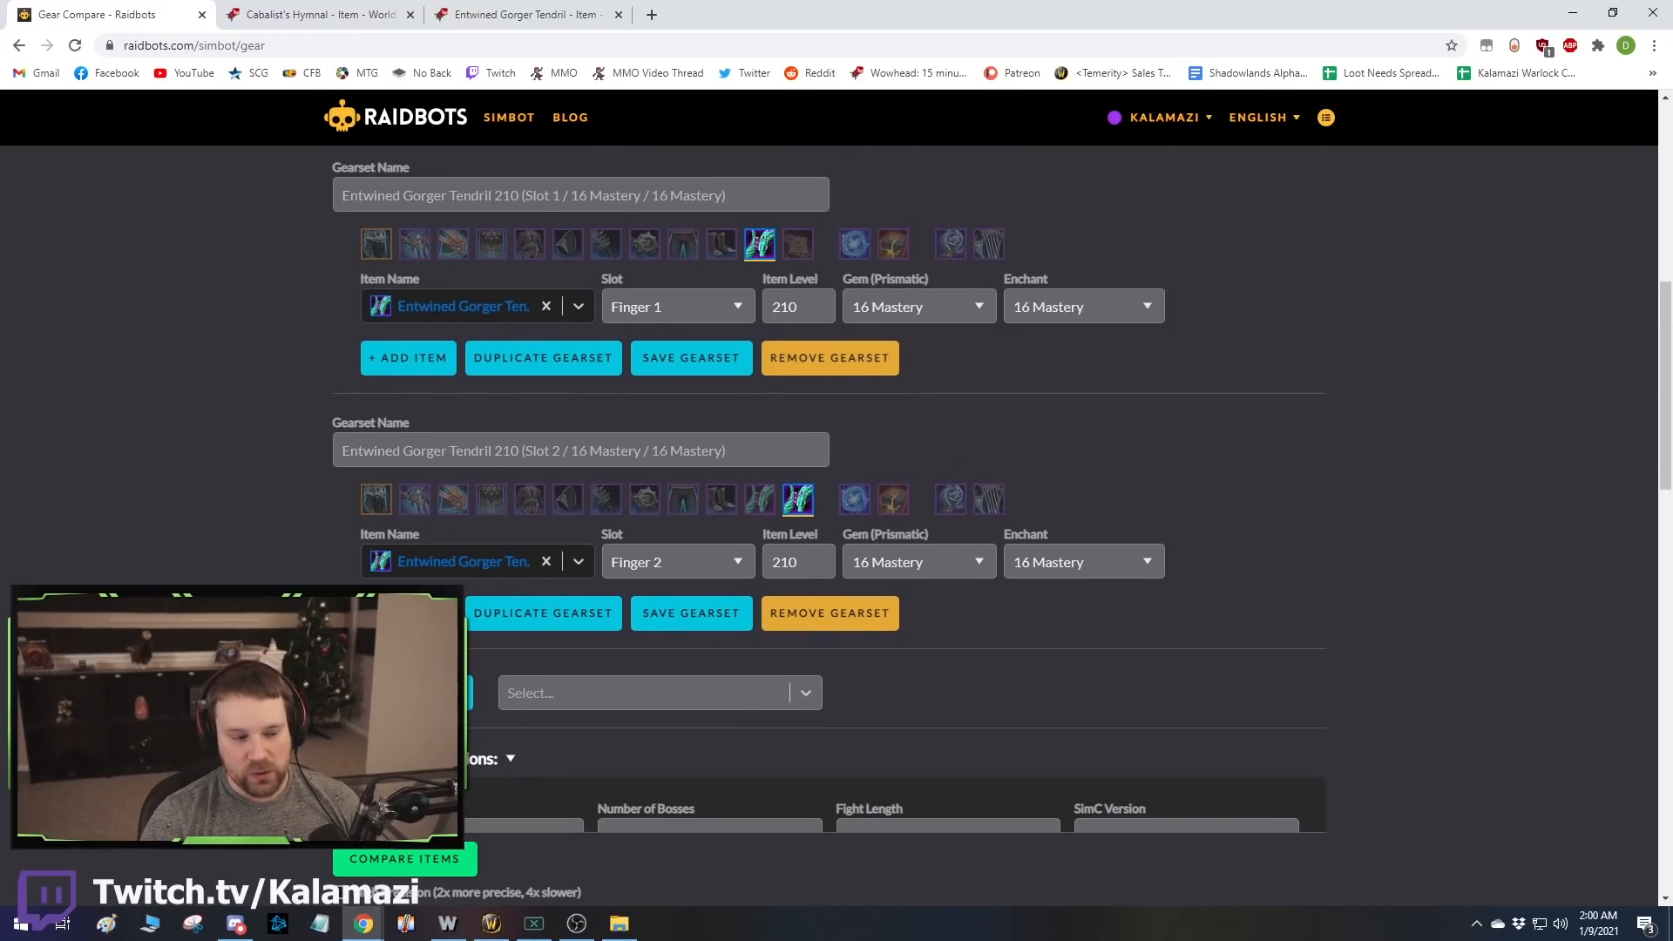
click(471, 693)
scroll(652, 582, down, 5)
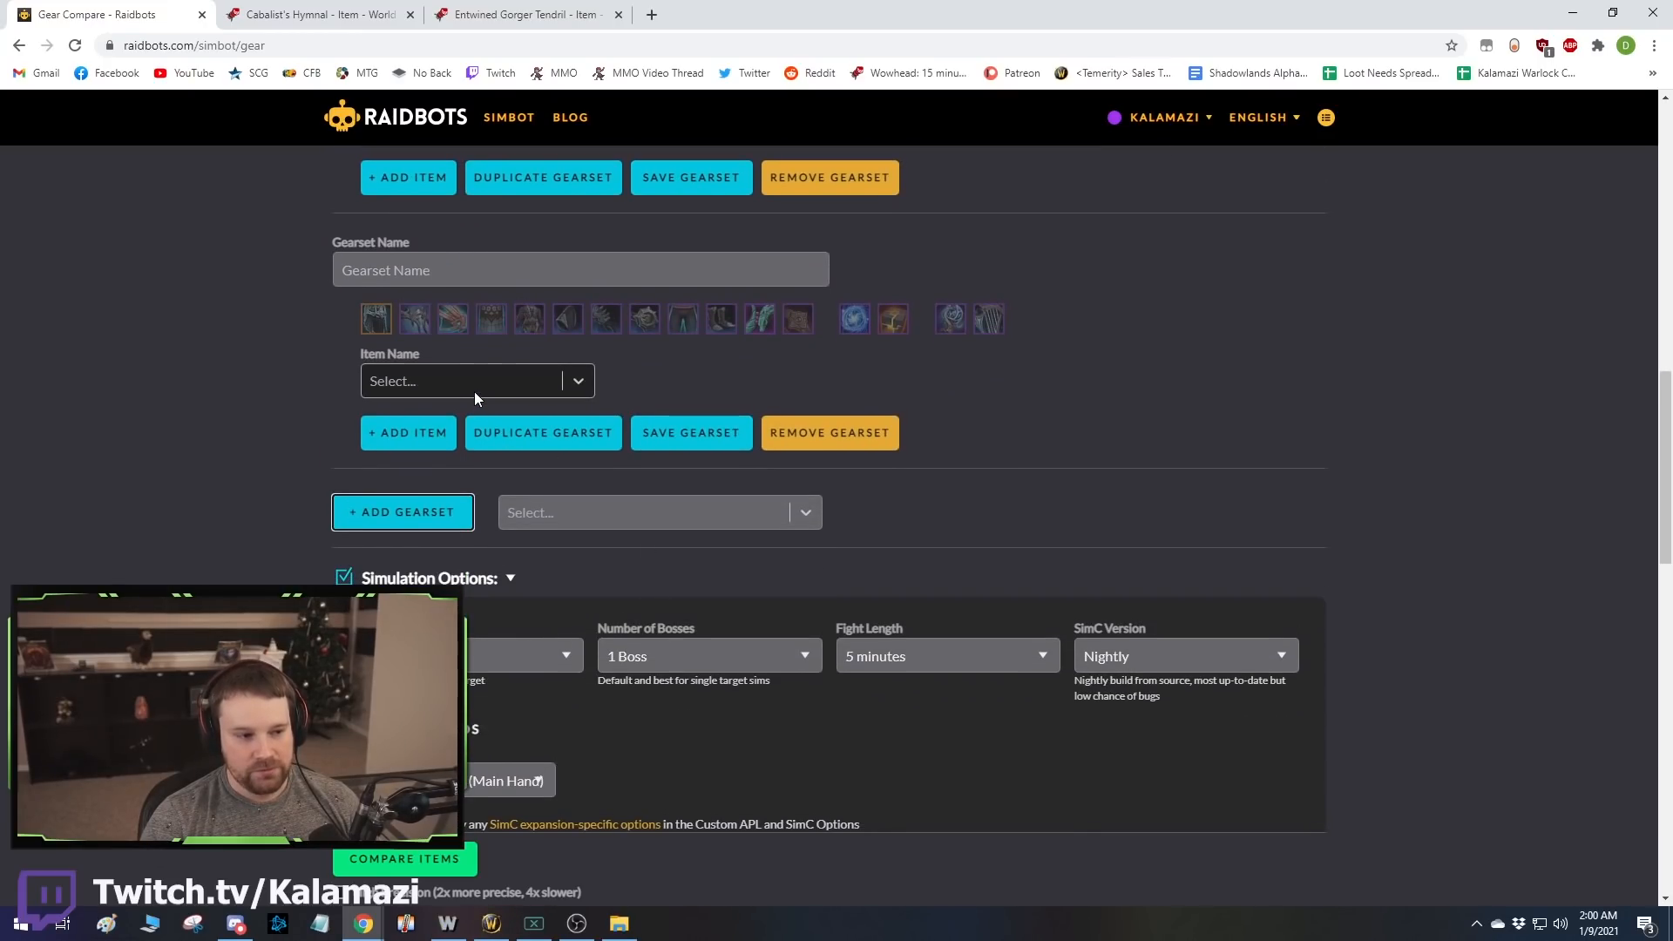
scroll(492, 372, up, 2)
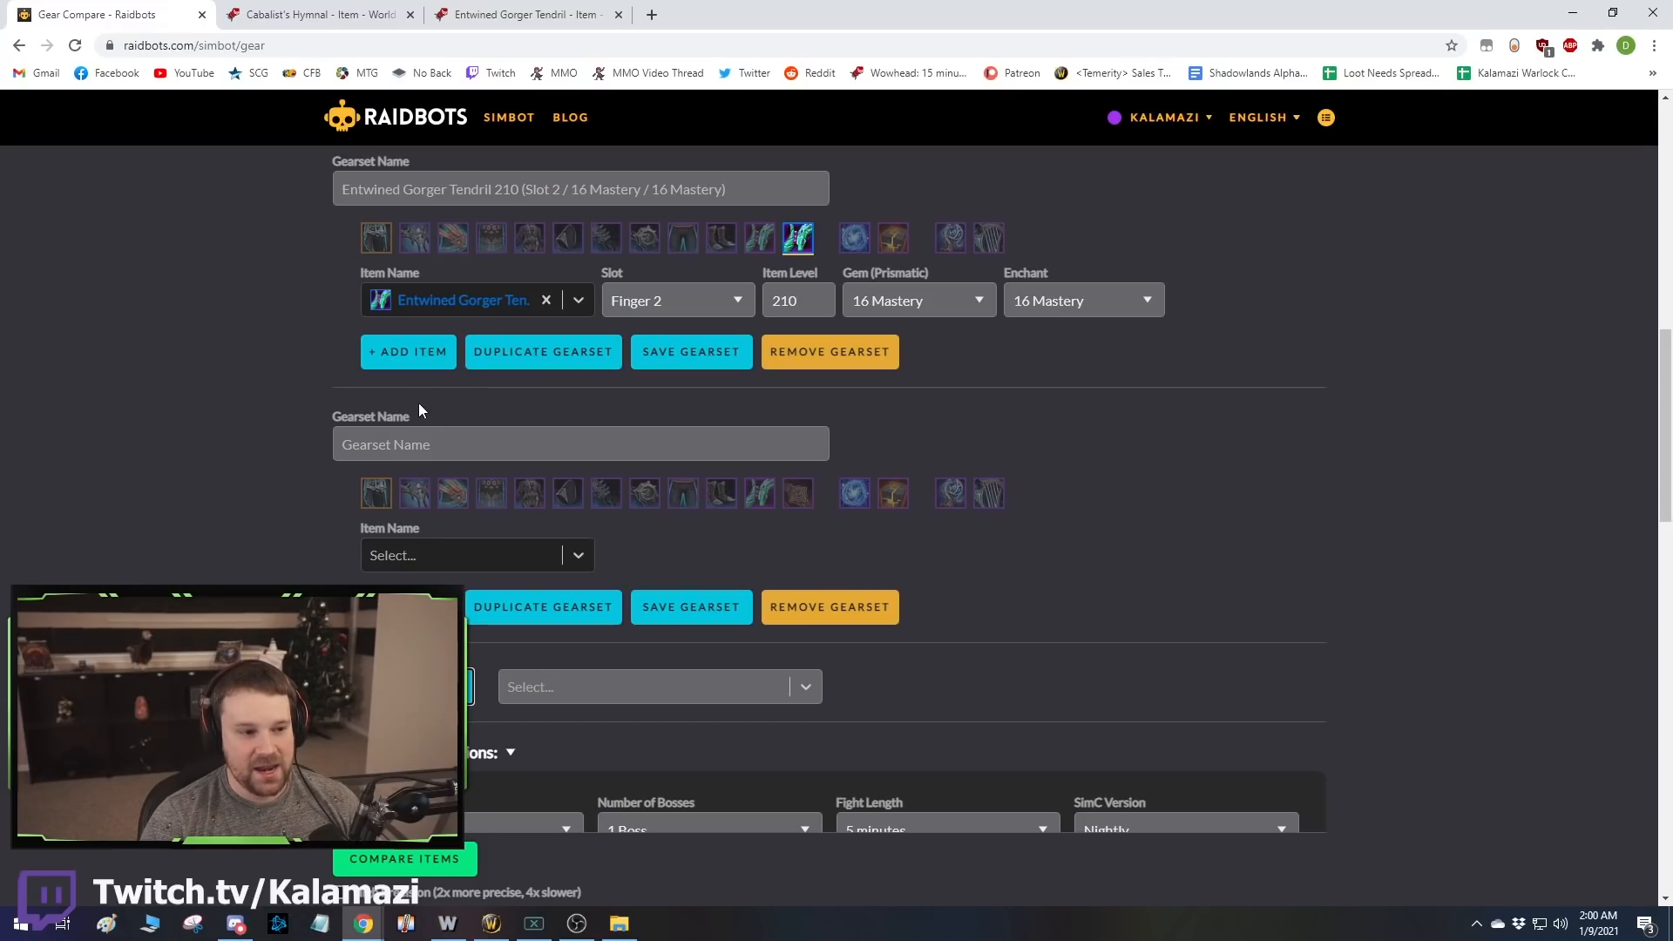
Add Cabalist's Hymnal to the new gearset and set its item level to 233.
click(466, 549)
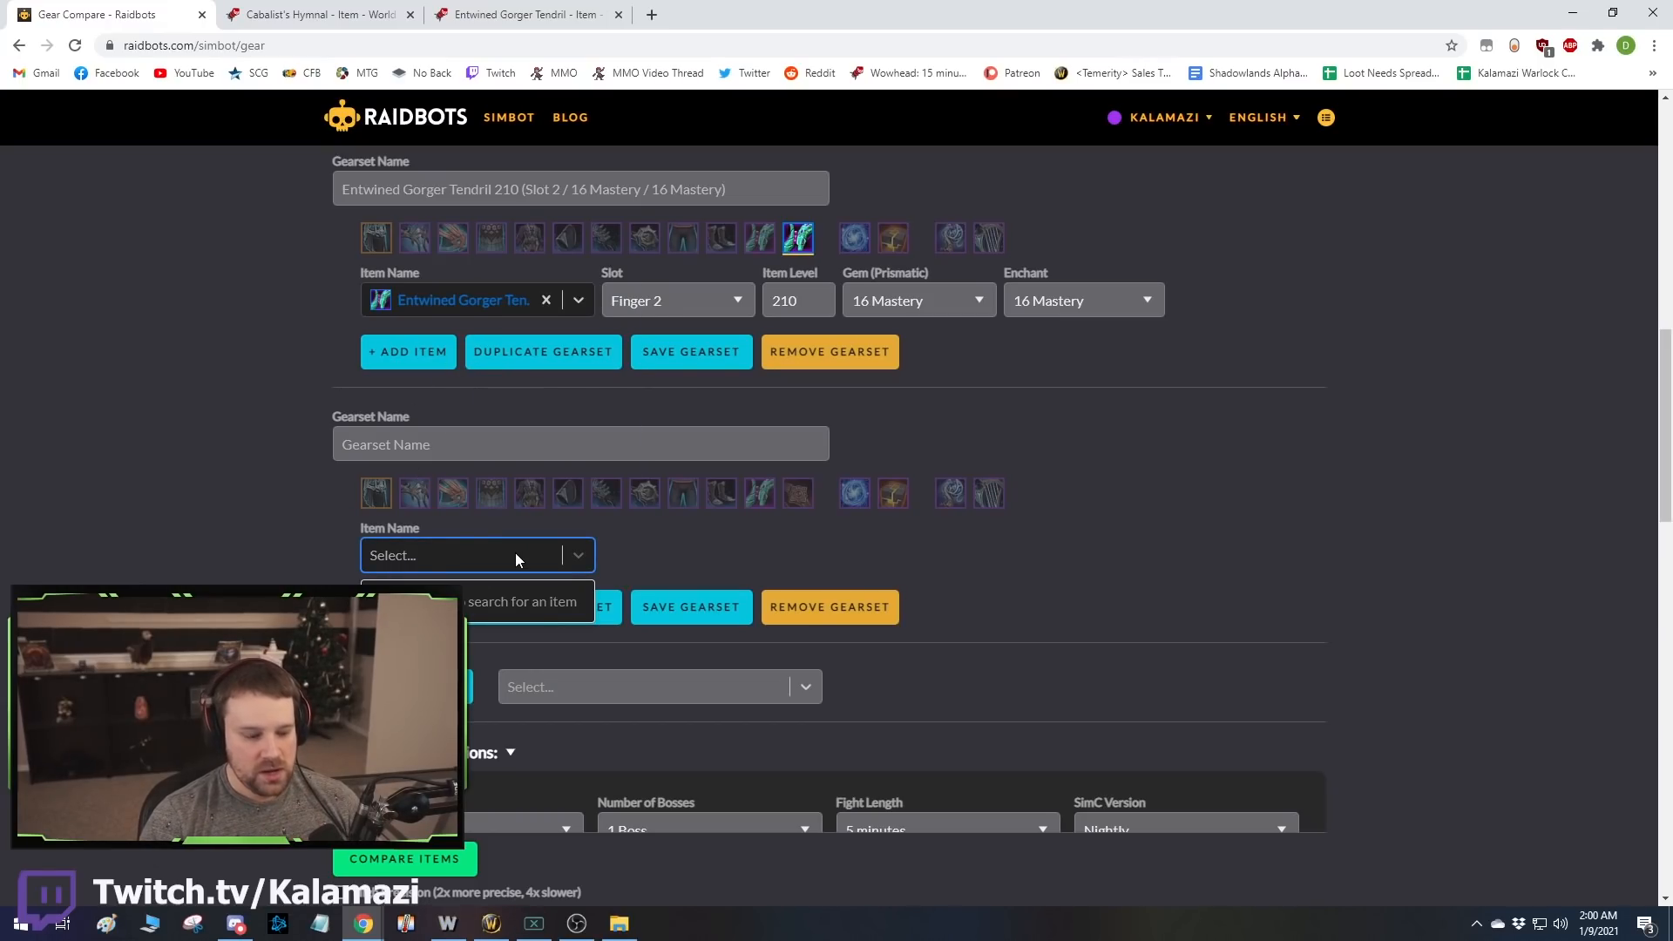
text(ca)
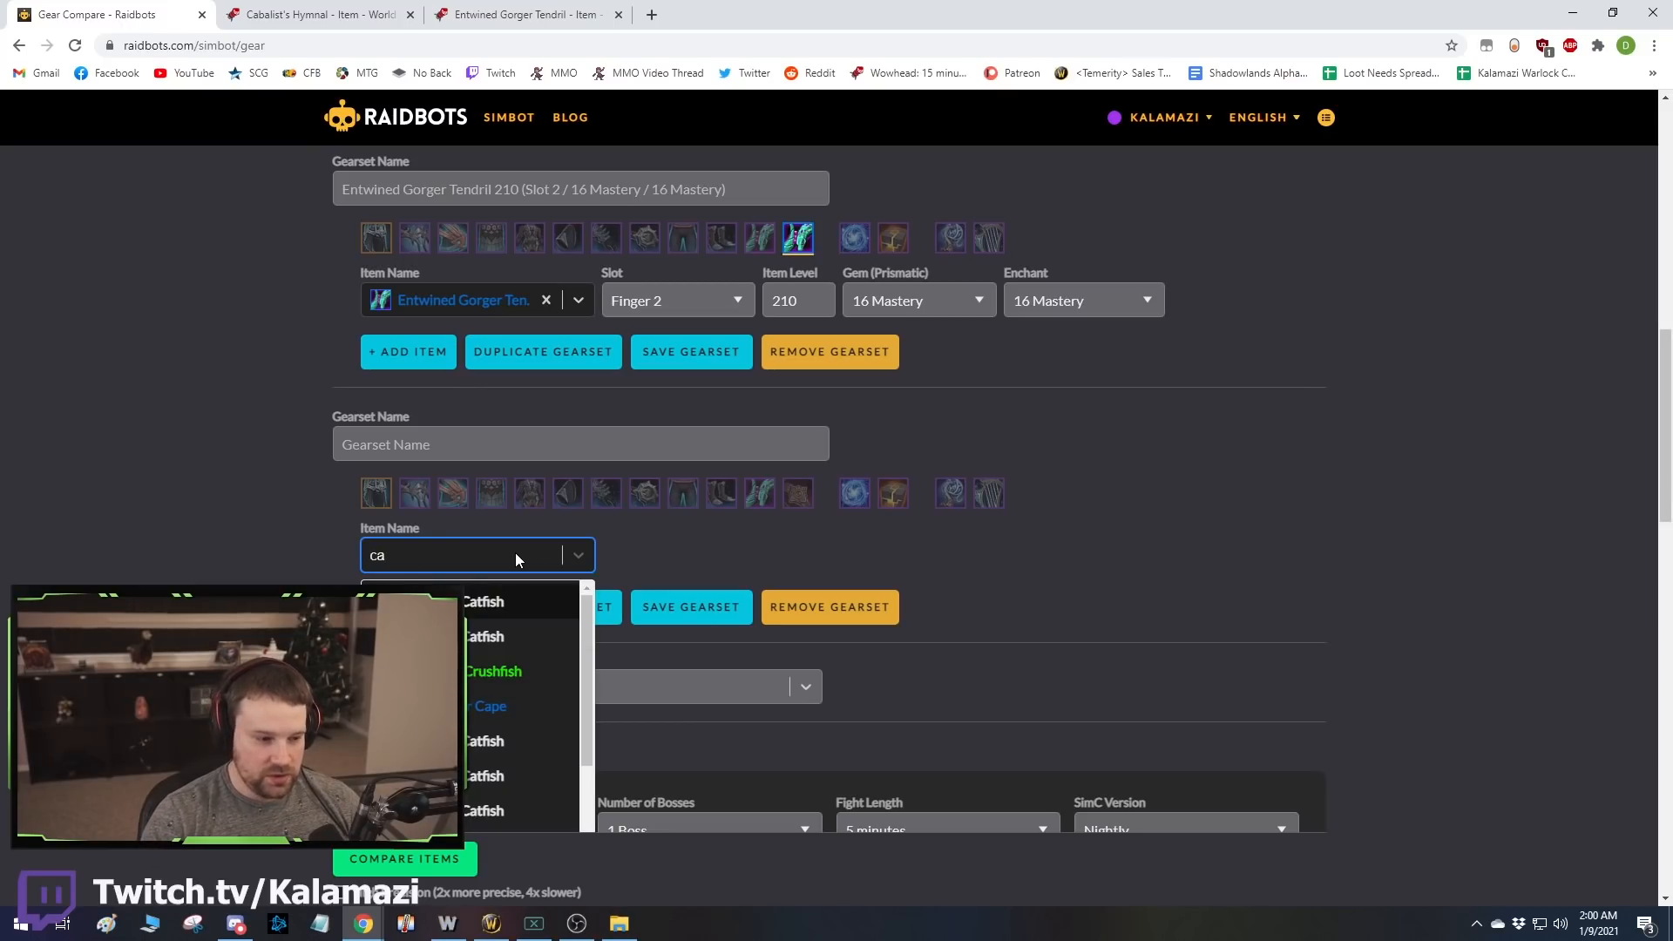
text(balist)
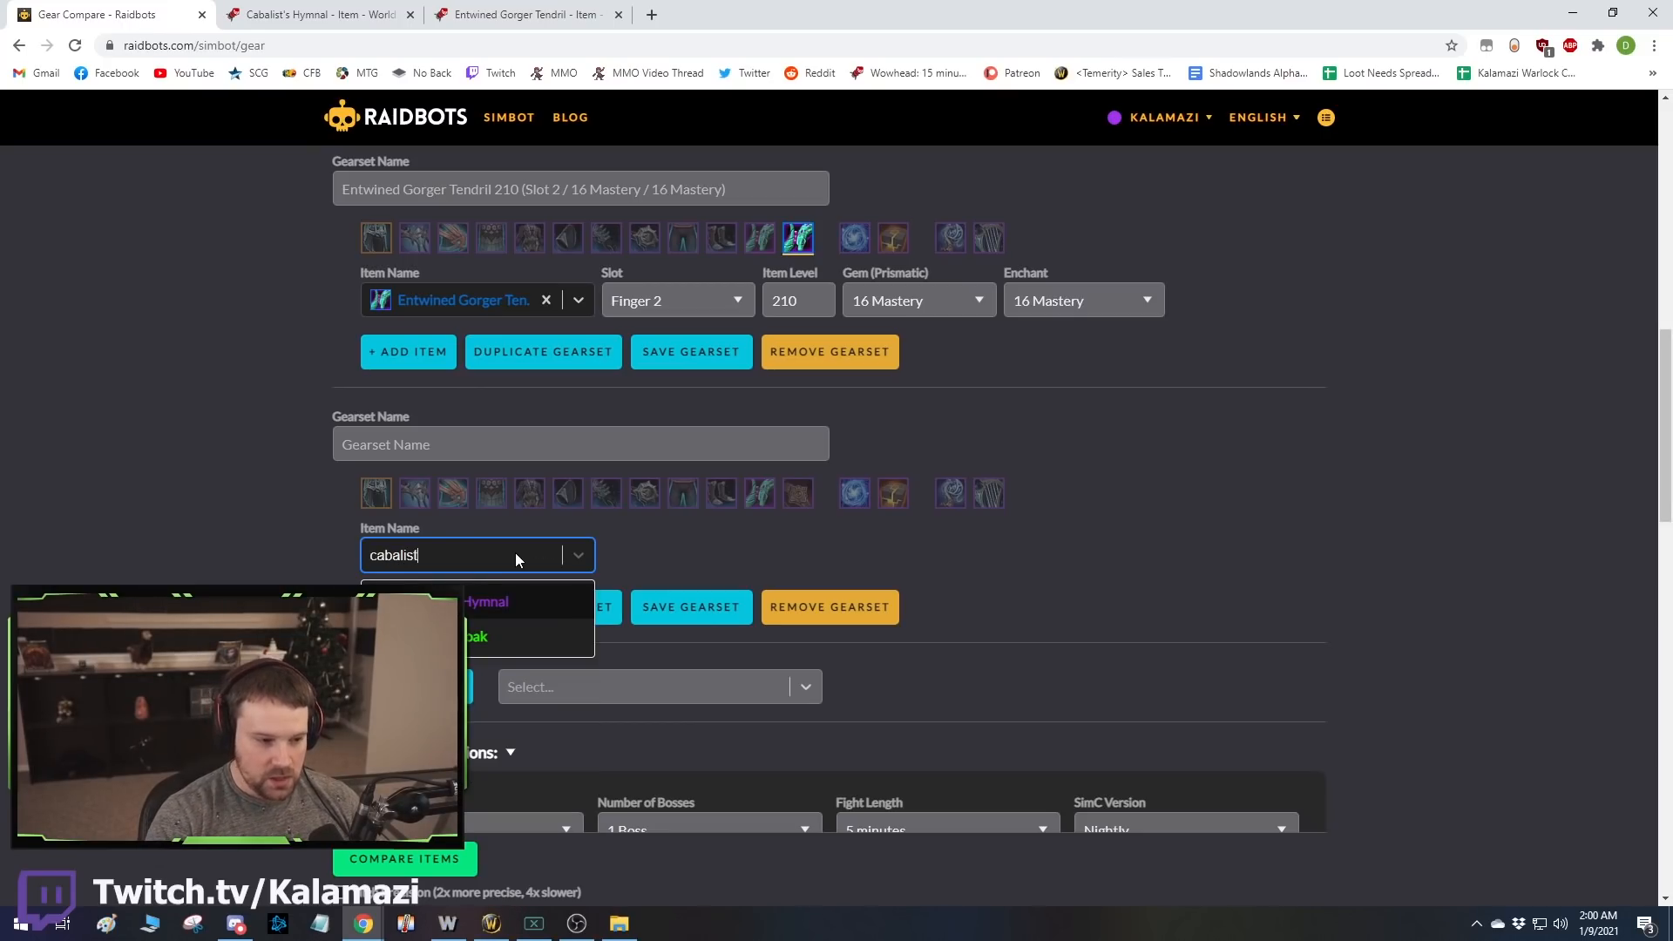
click(503, 602)
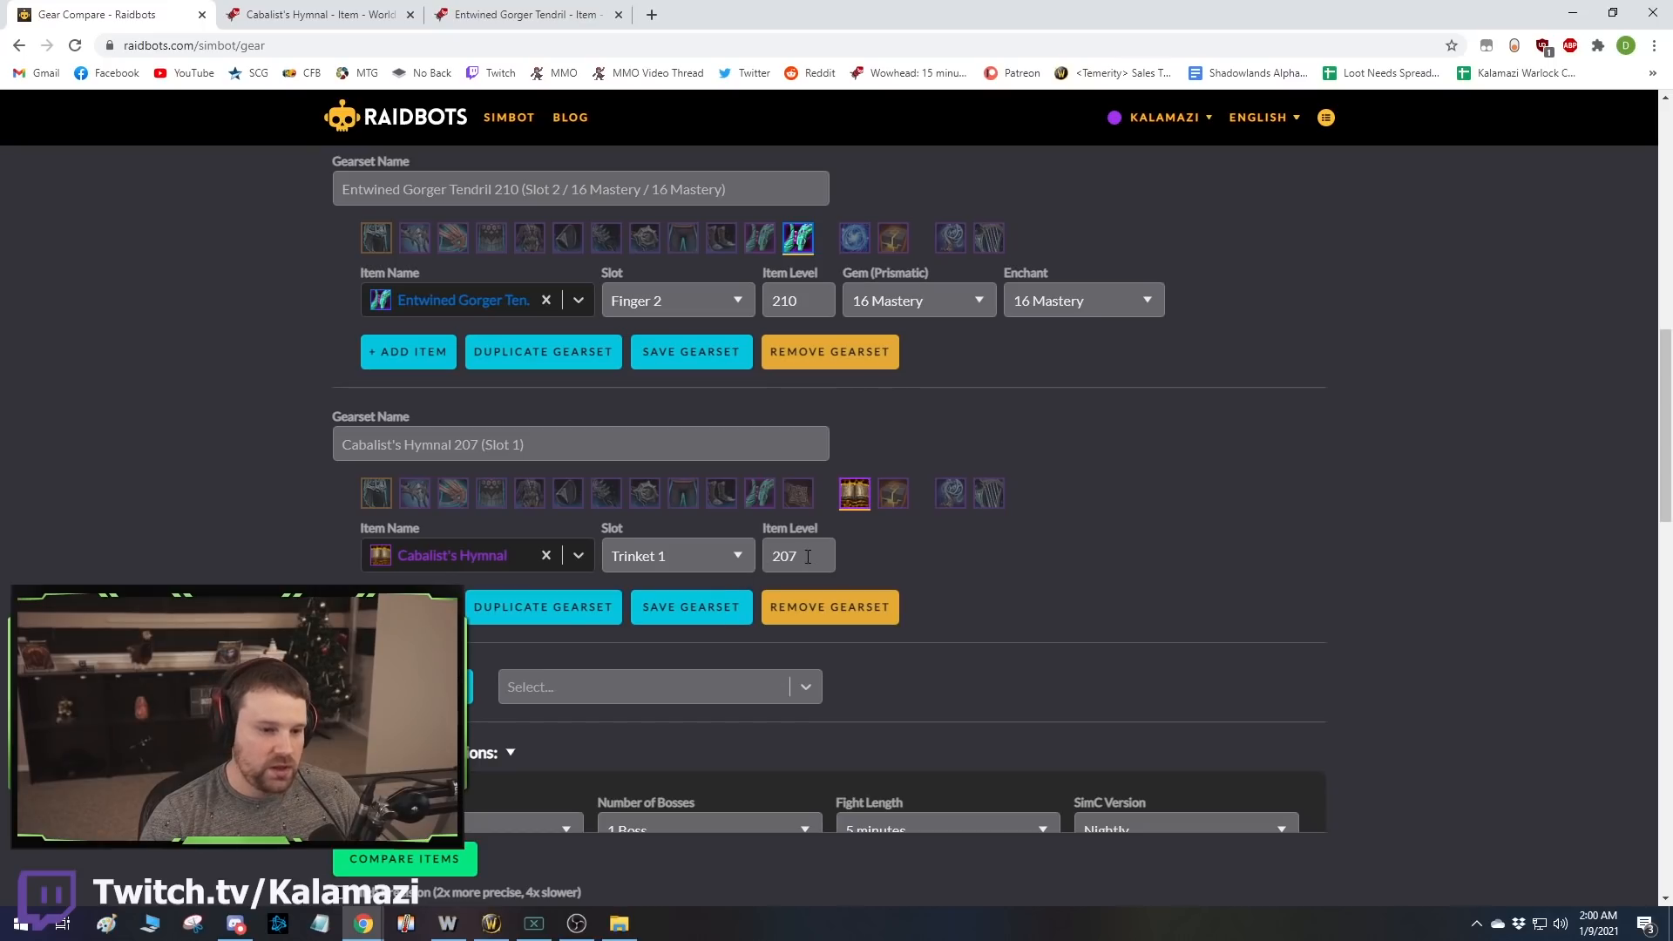
double_click(763, 557)
text(233)
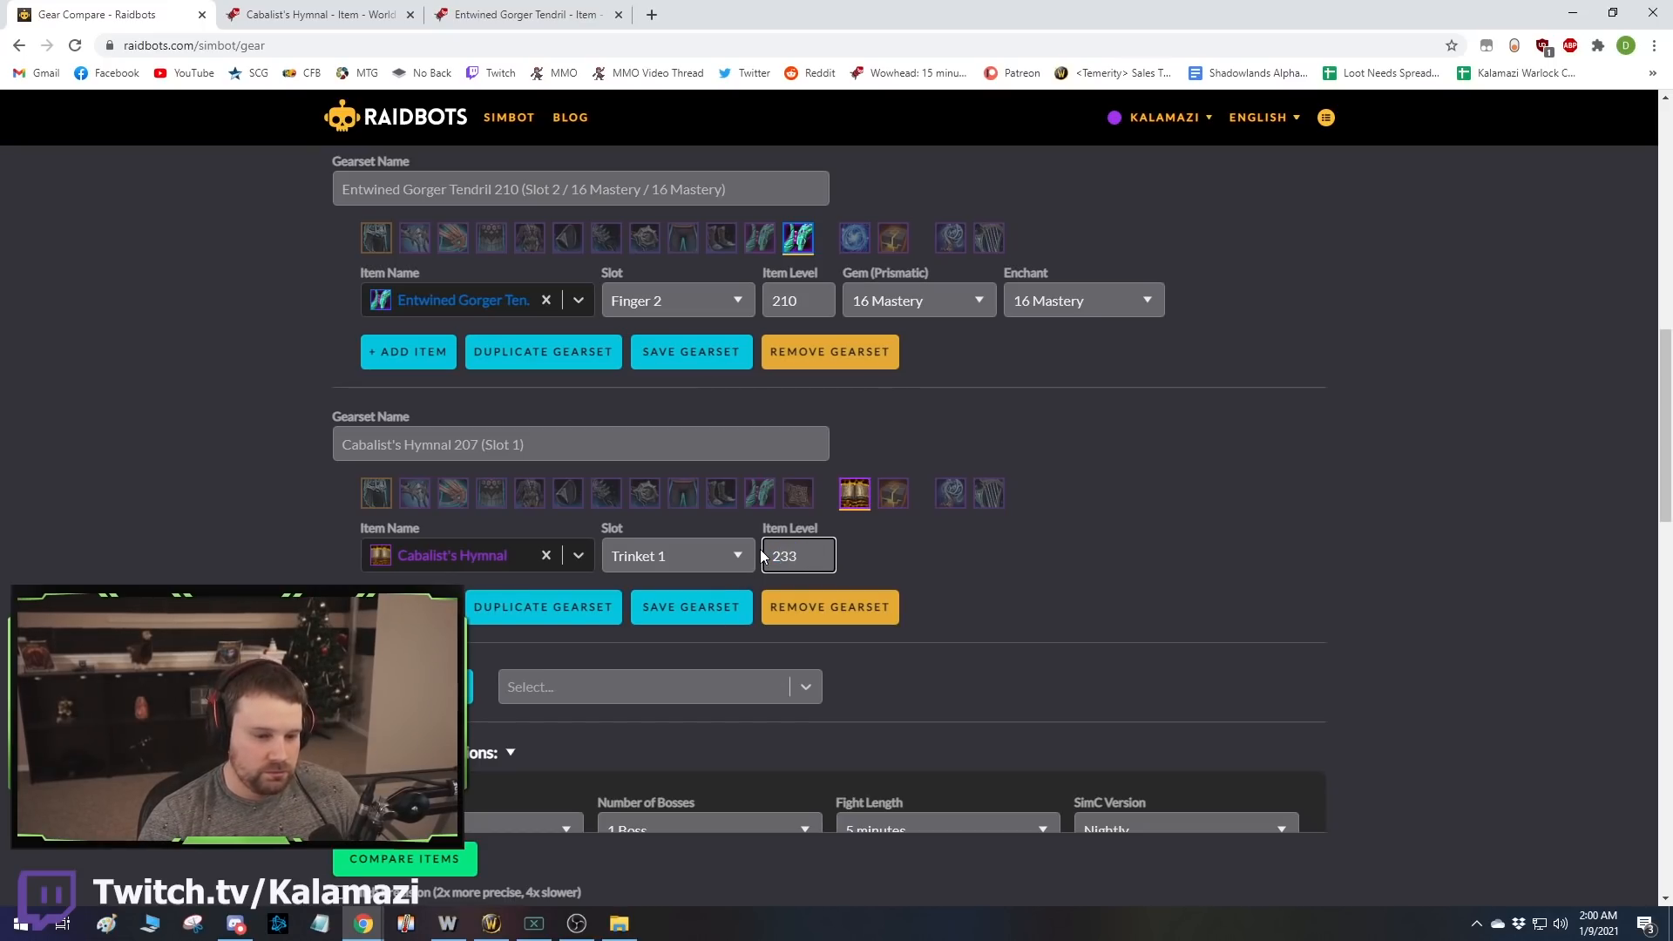
click(967, 558)
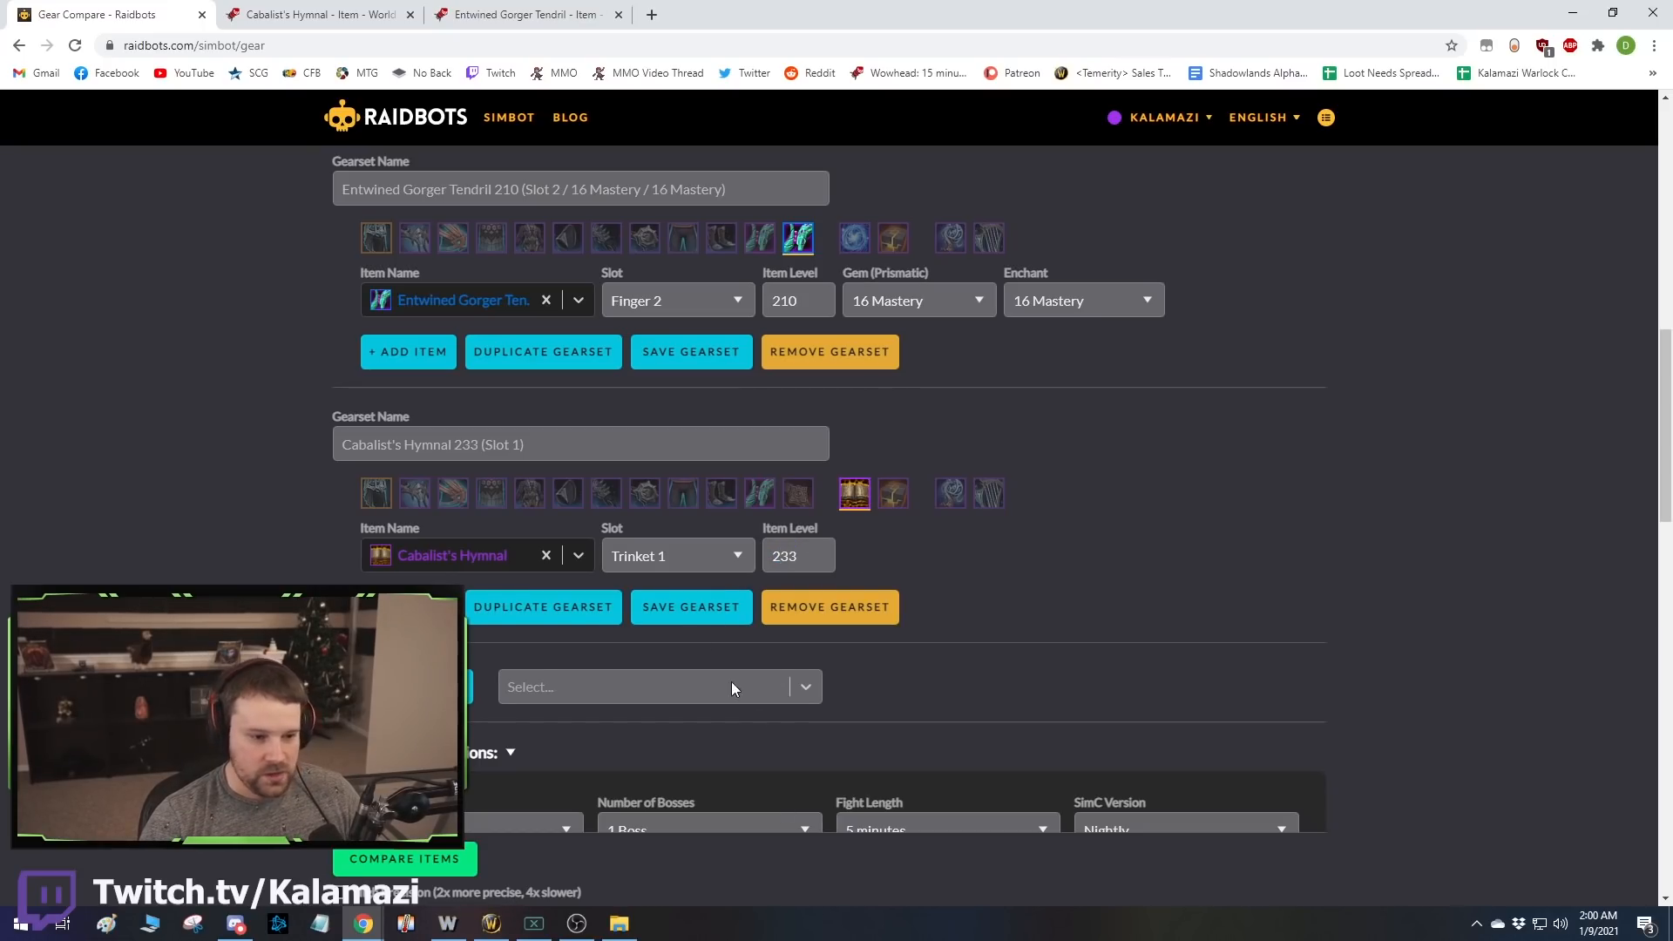
Check the equipped trinket, duplicate the Cabalist's Hymnal gearset and assign the copy's trinket to Trinket 2.
mouse_move(855, 245)
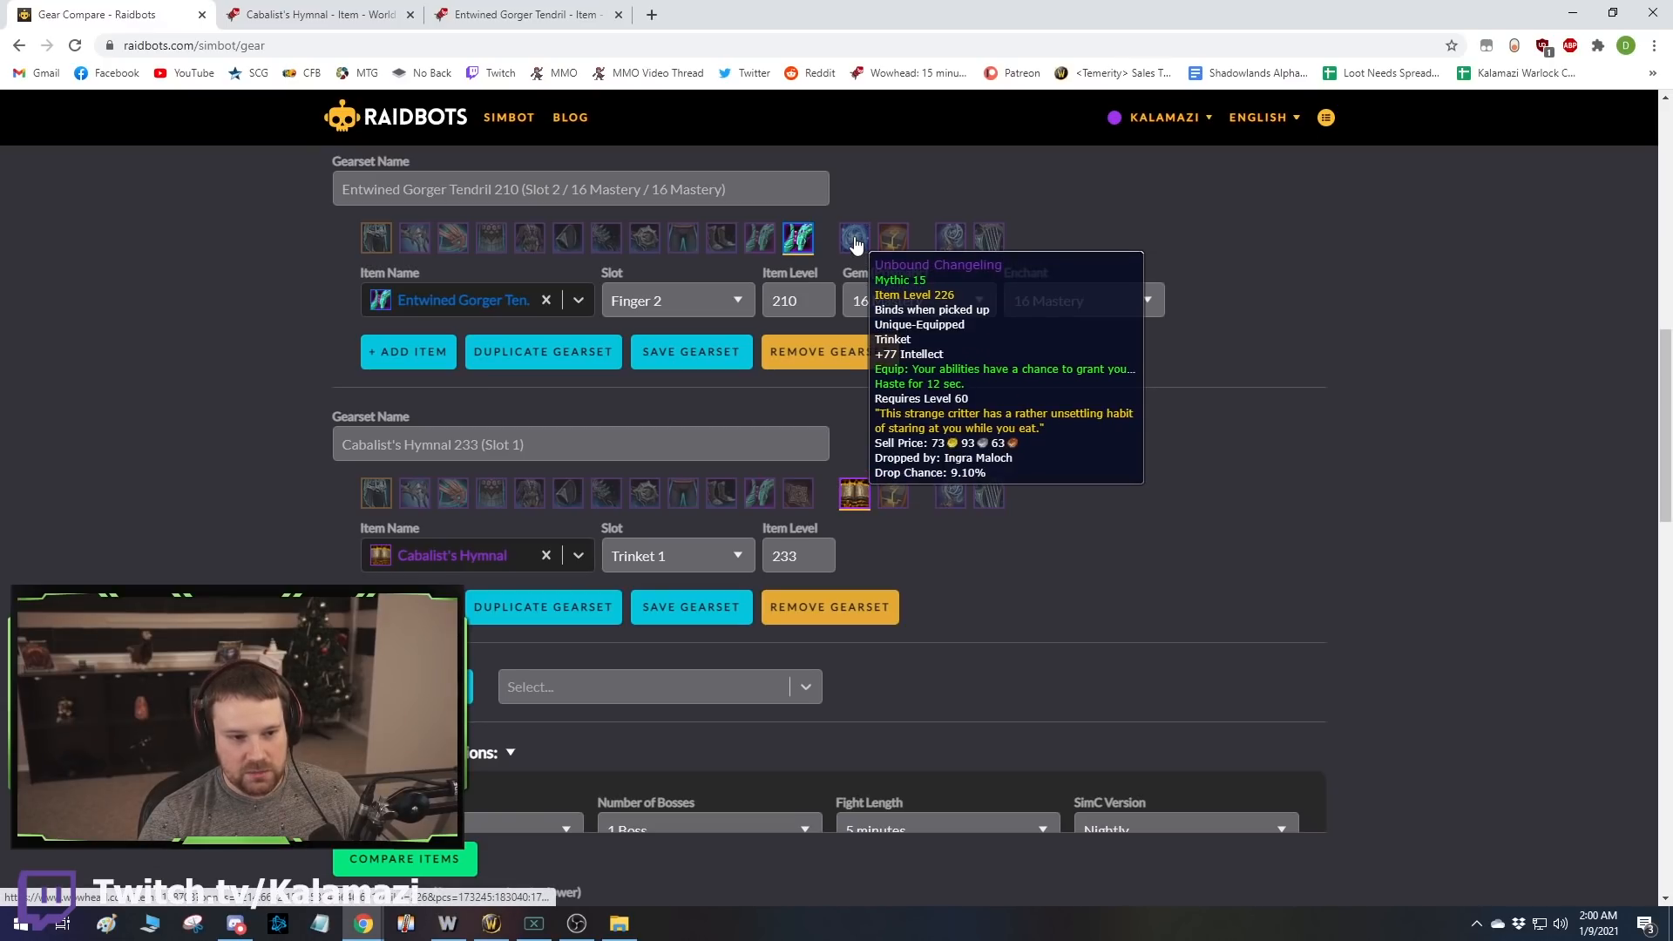
click(543, 607)
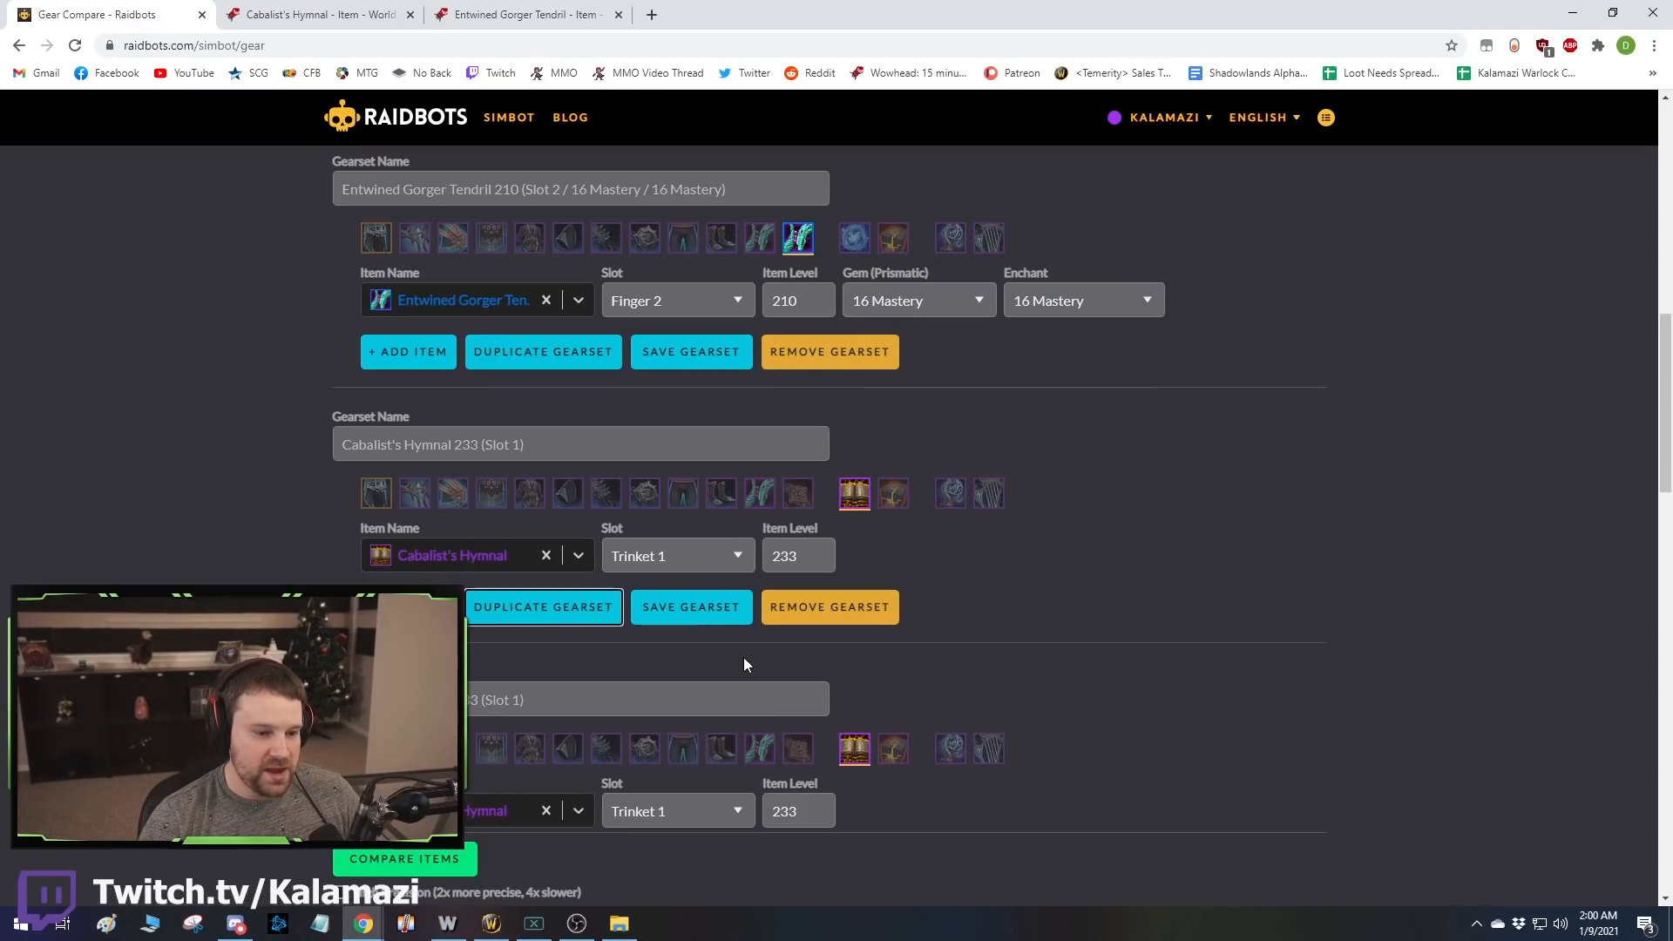
scroll(741, 653, down, 2)
click(710, 643)
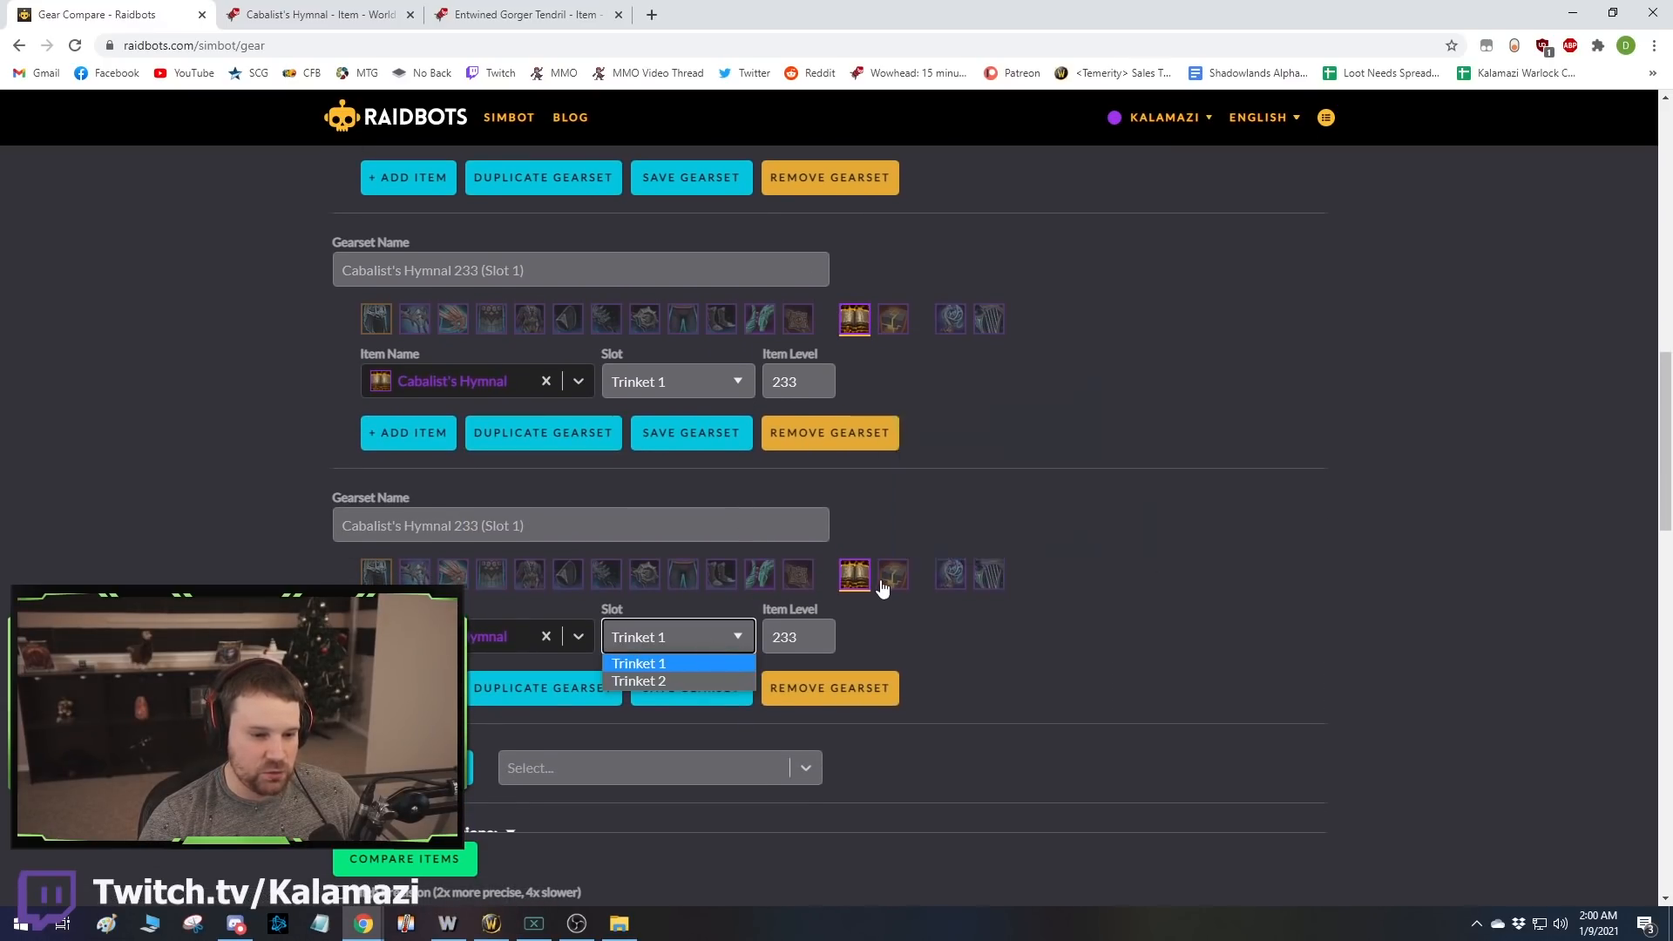
click(688, 672)
scroll(1120, 650, down, 2)
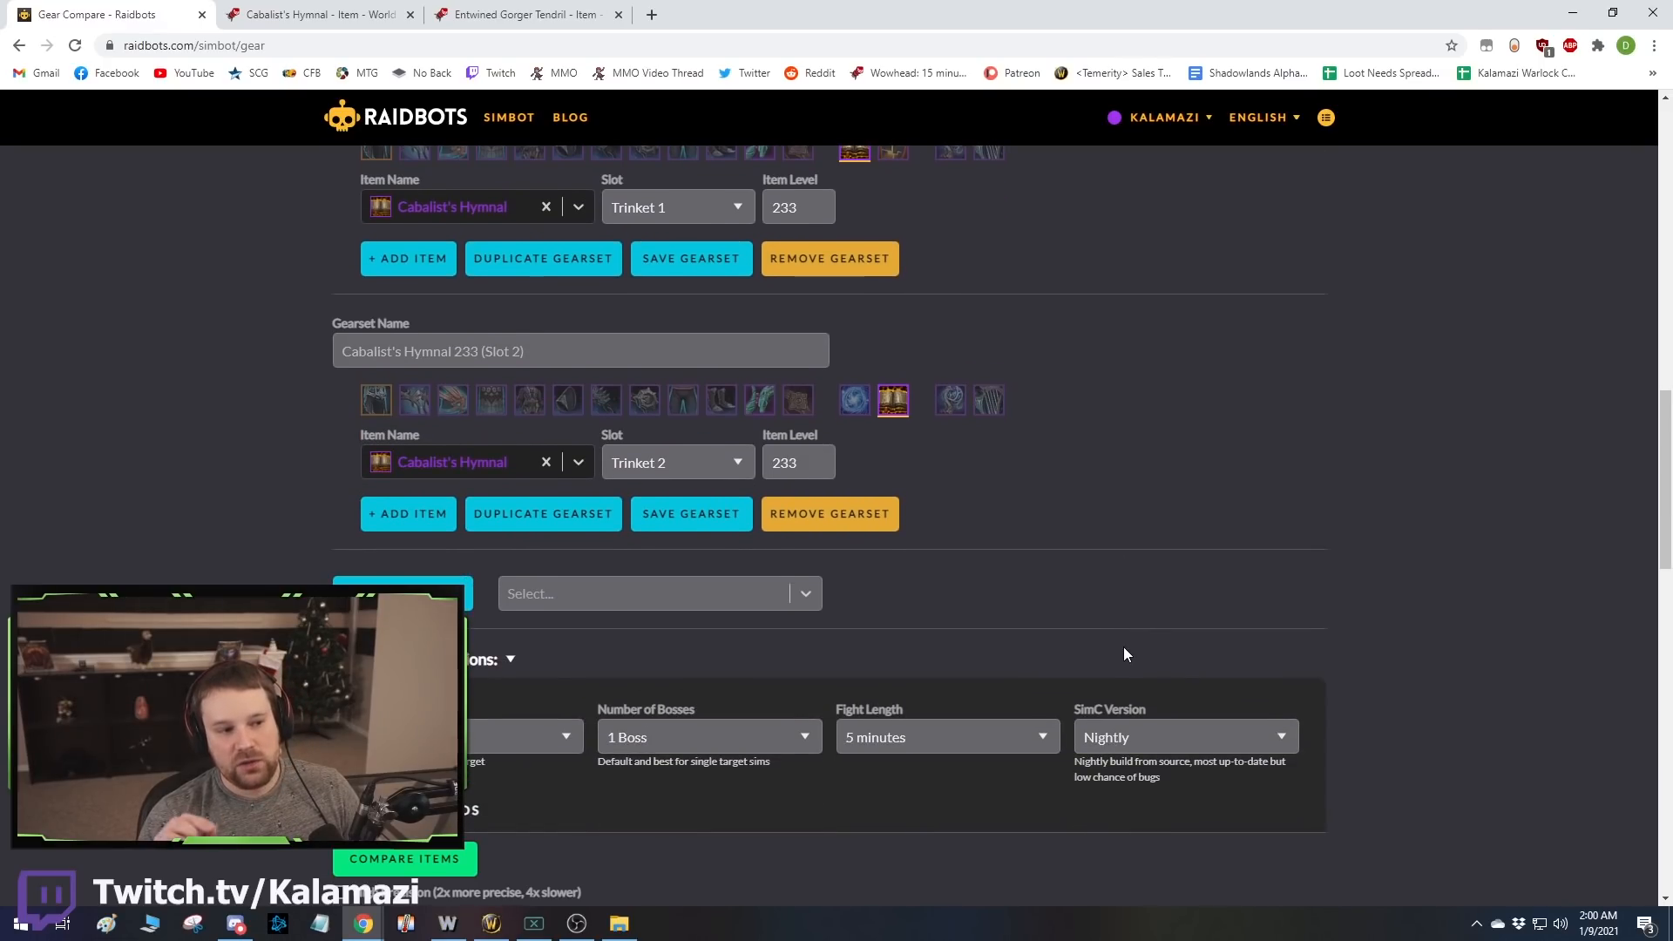
Add the Entwined Gorger Tendril as a second item in the Trinket 1 Cabalist's Hymnal gearset.
scroll(1122, 646, up, 3)
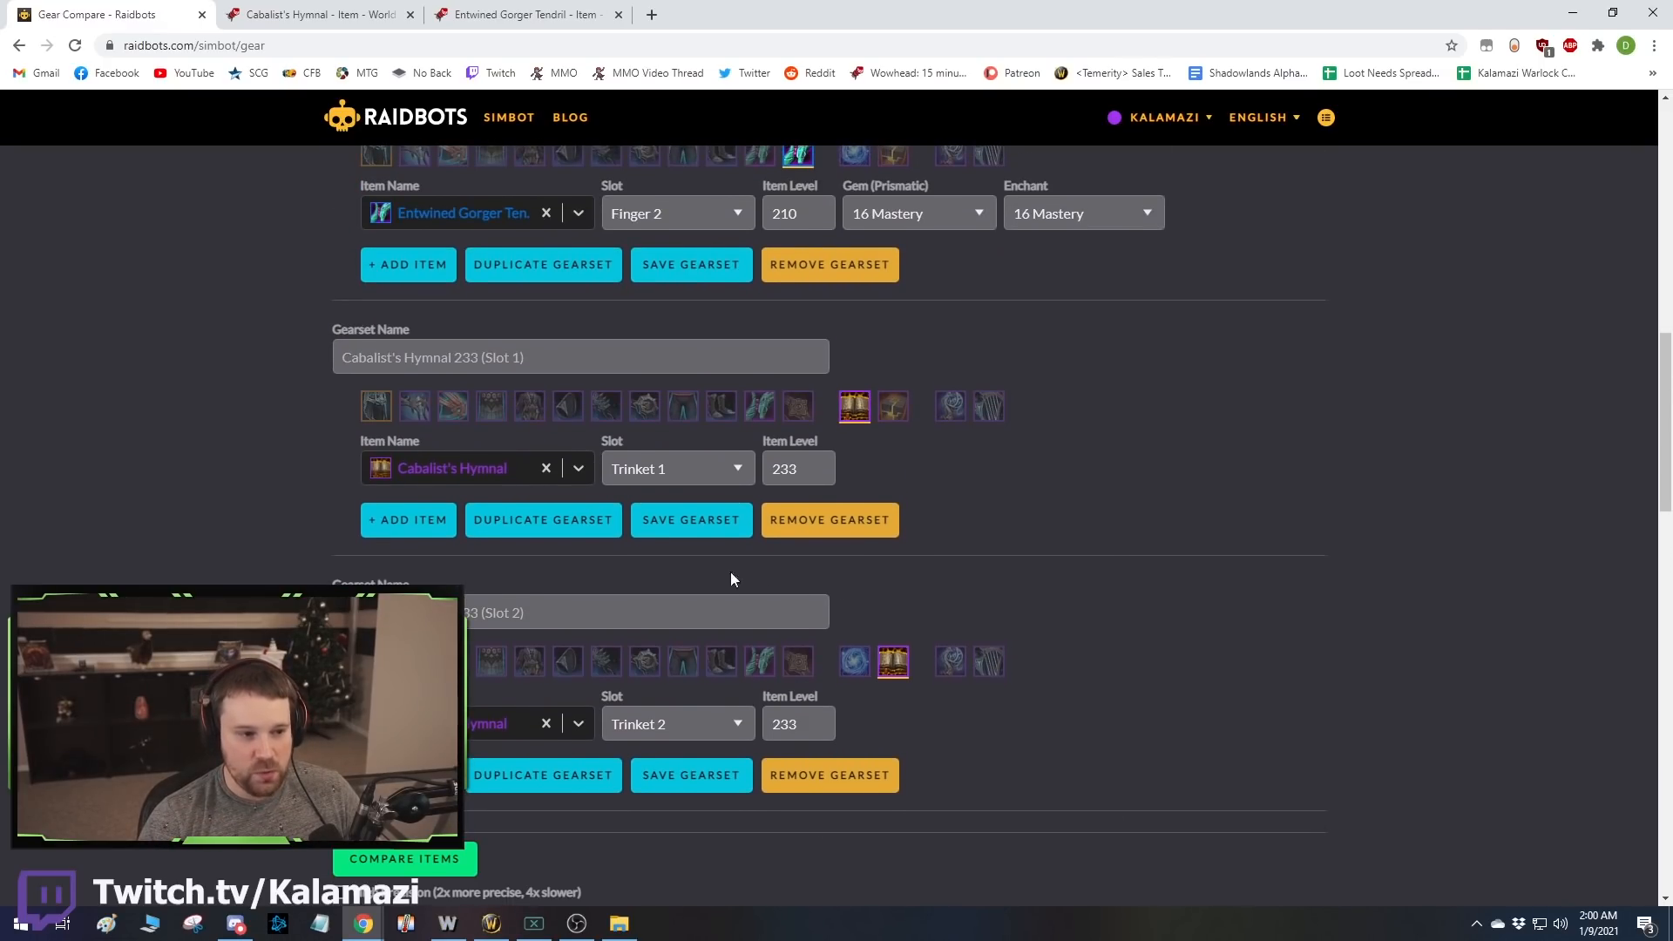
scroll(730, 575, up, 1)
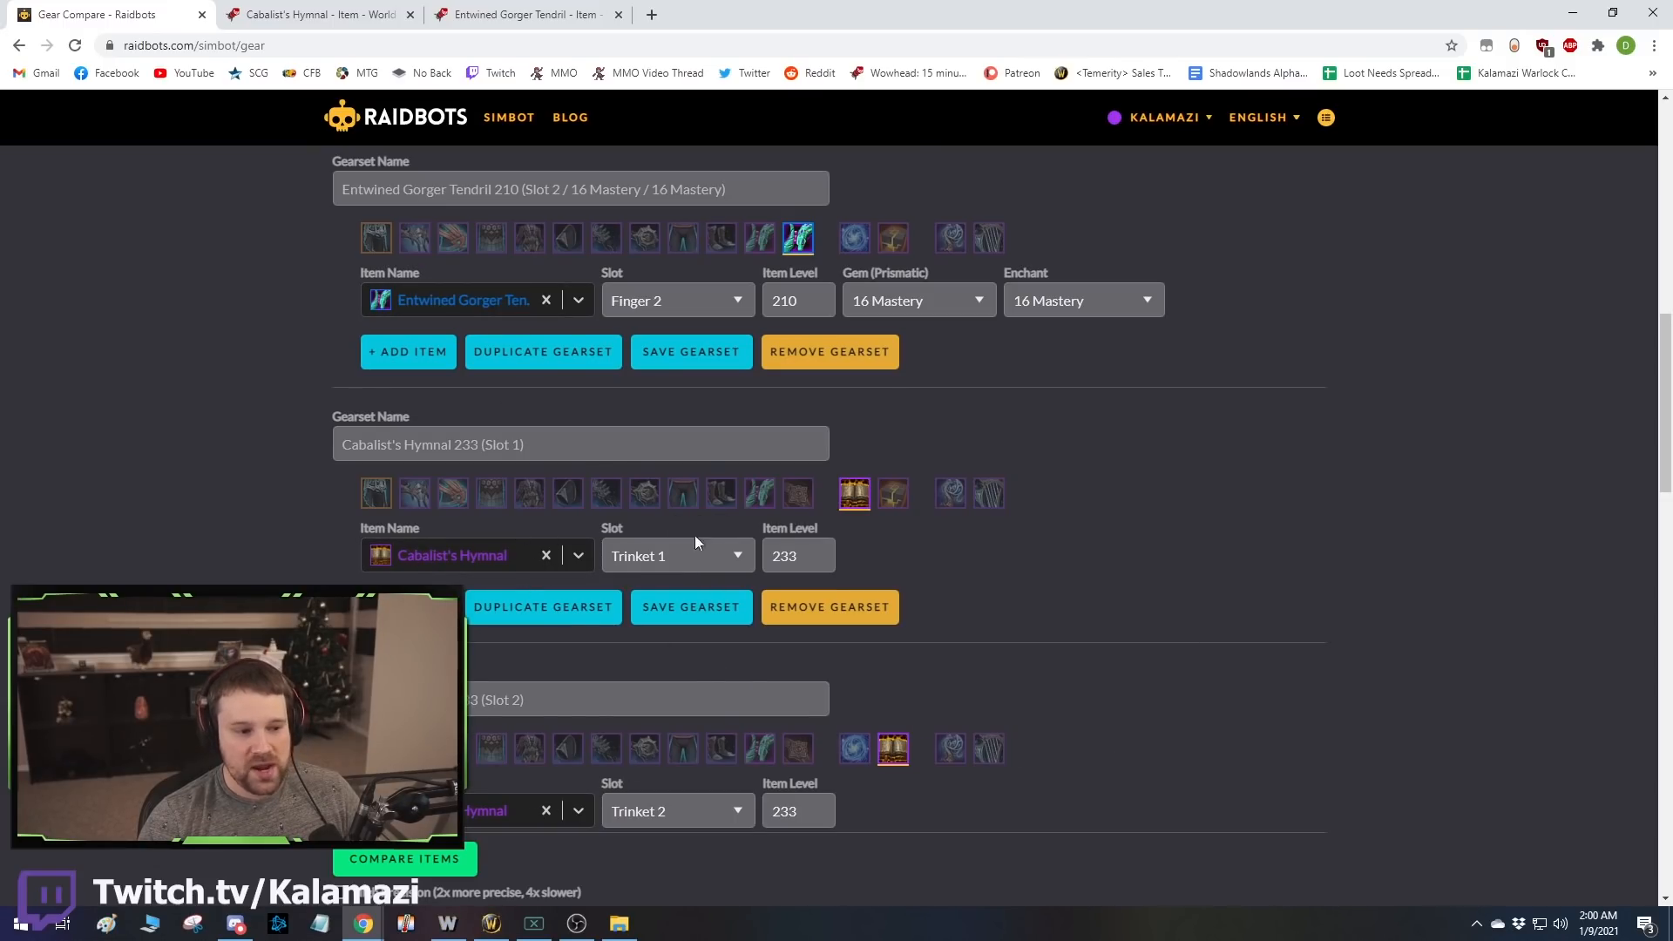
click(419, 608)
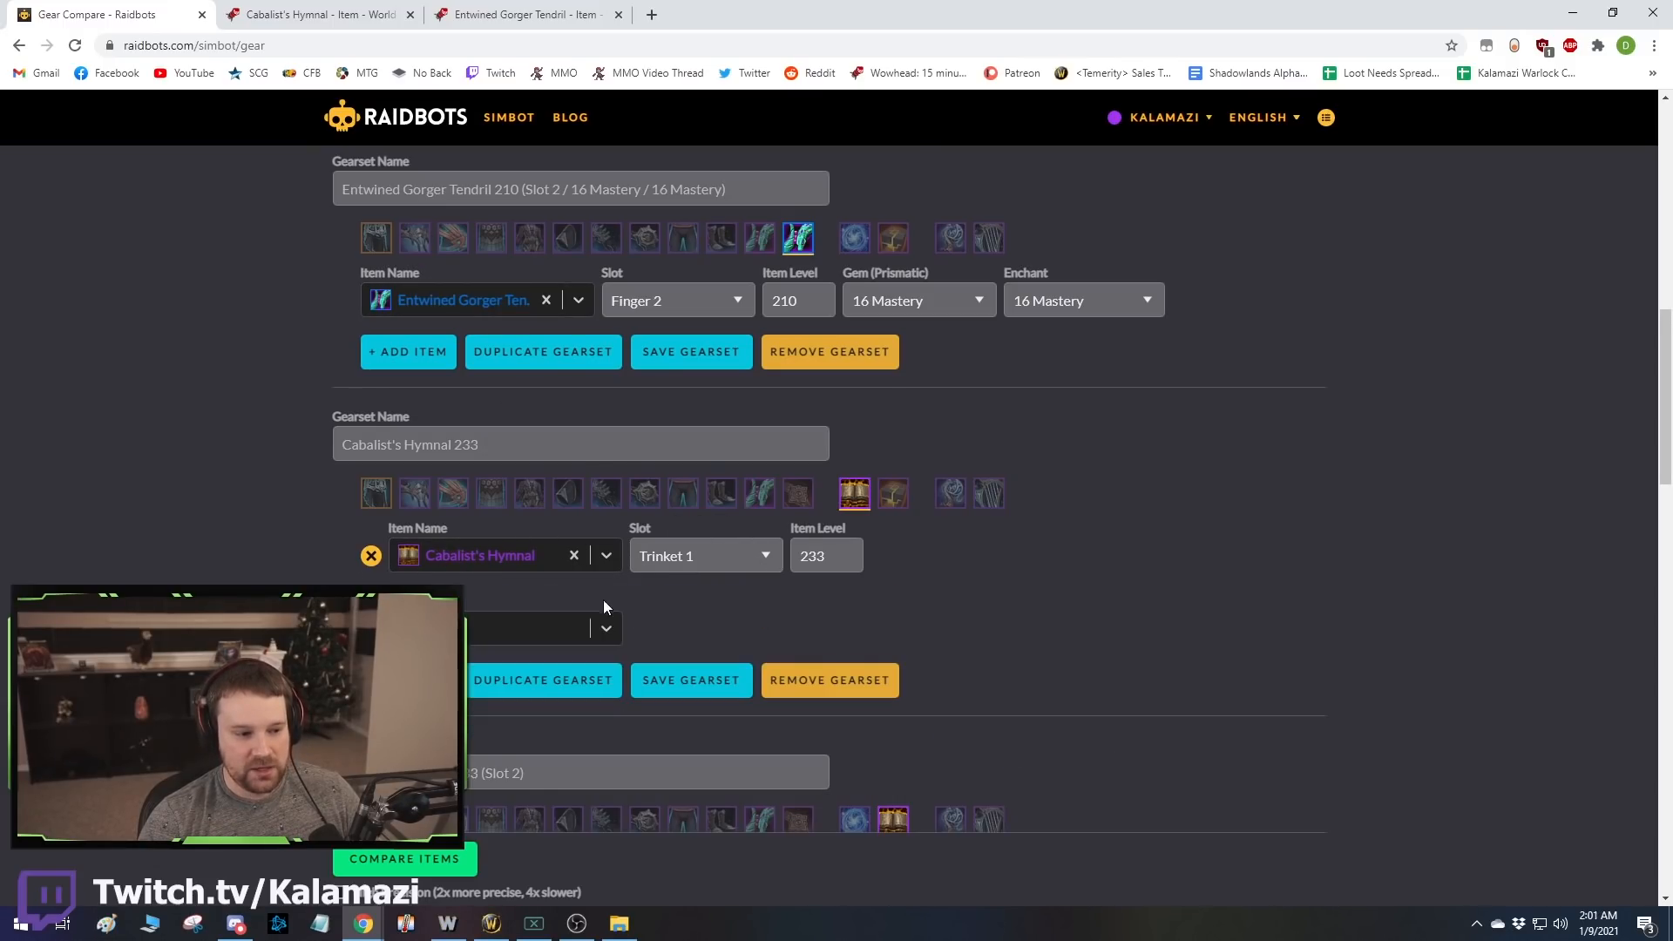
click(478, 627)
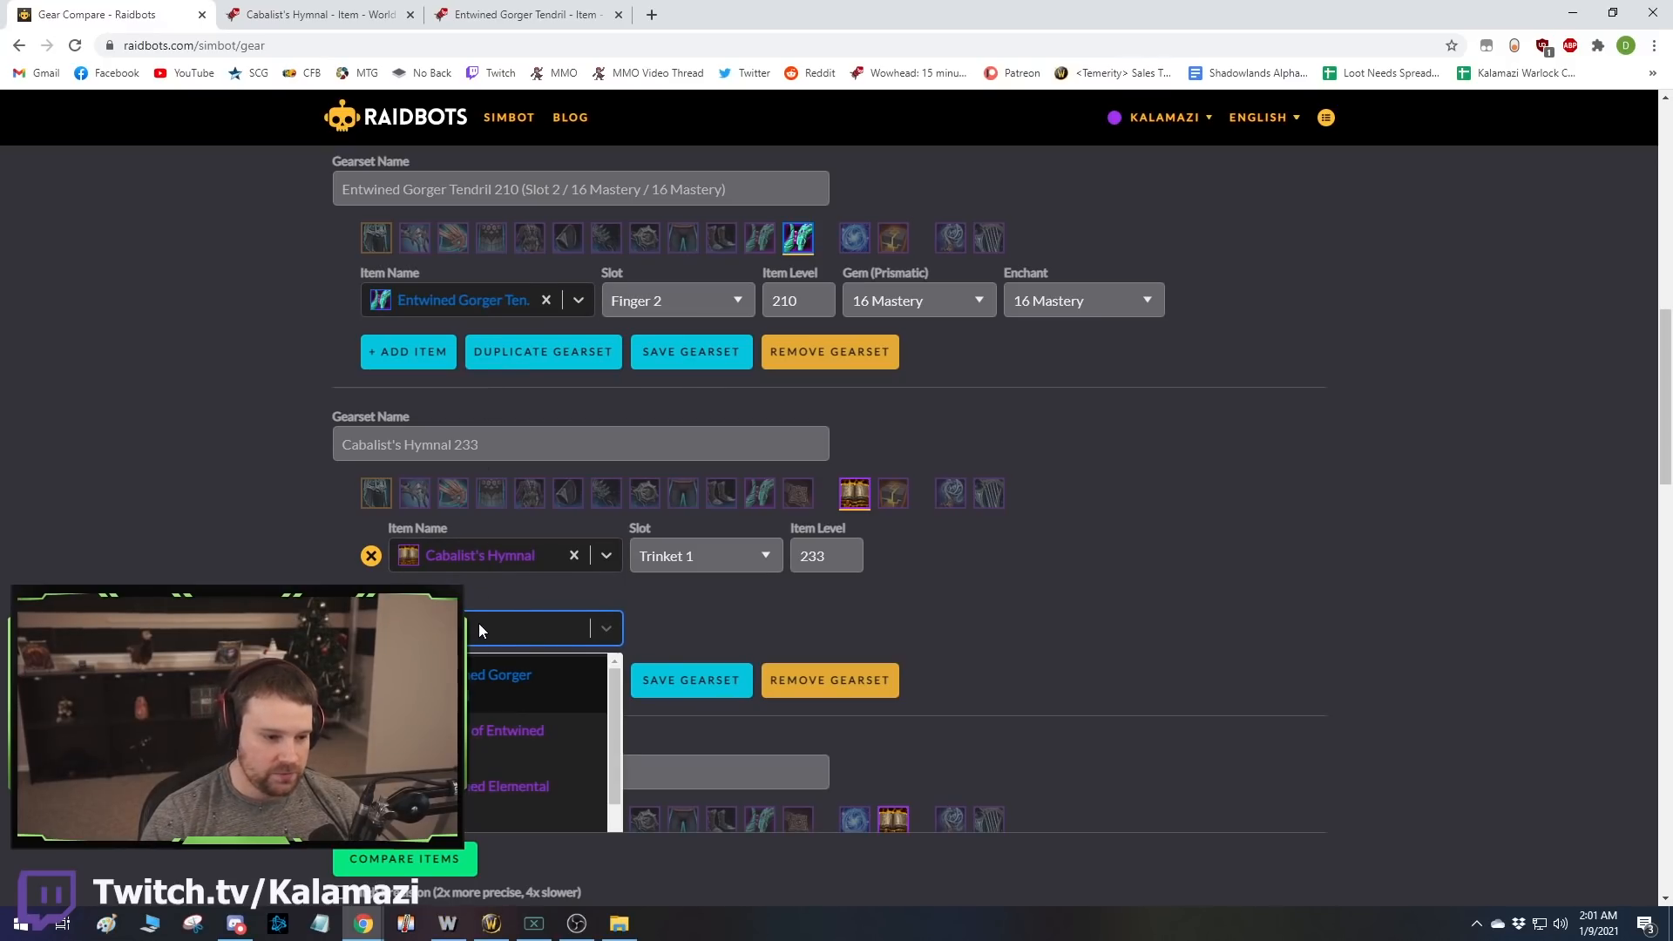
click(507, 662)
Set the added Entwined Gorger Tendril to item level 210 with a 16 Mastery gem and a 16 Mastery enchant.
double_click(804, 632)
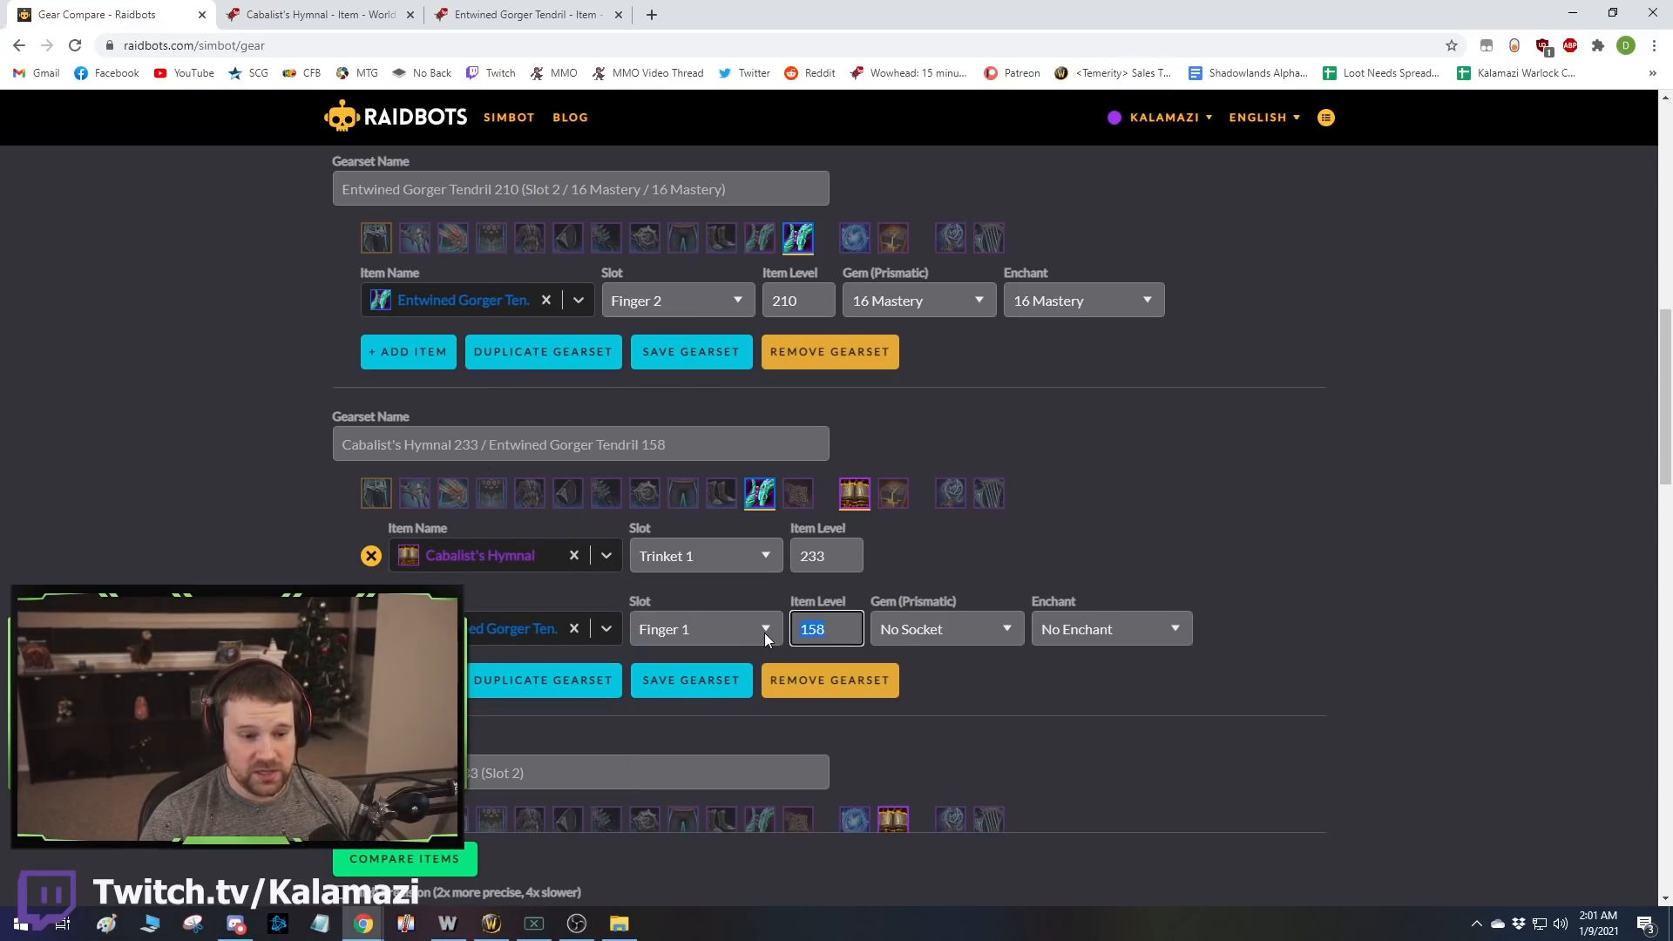
text(210)
click(975, 628)
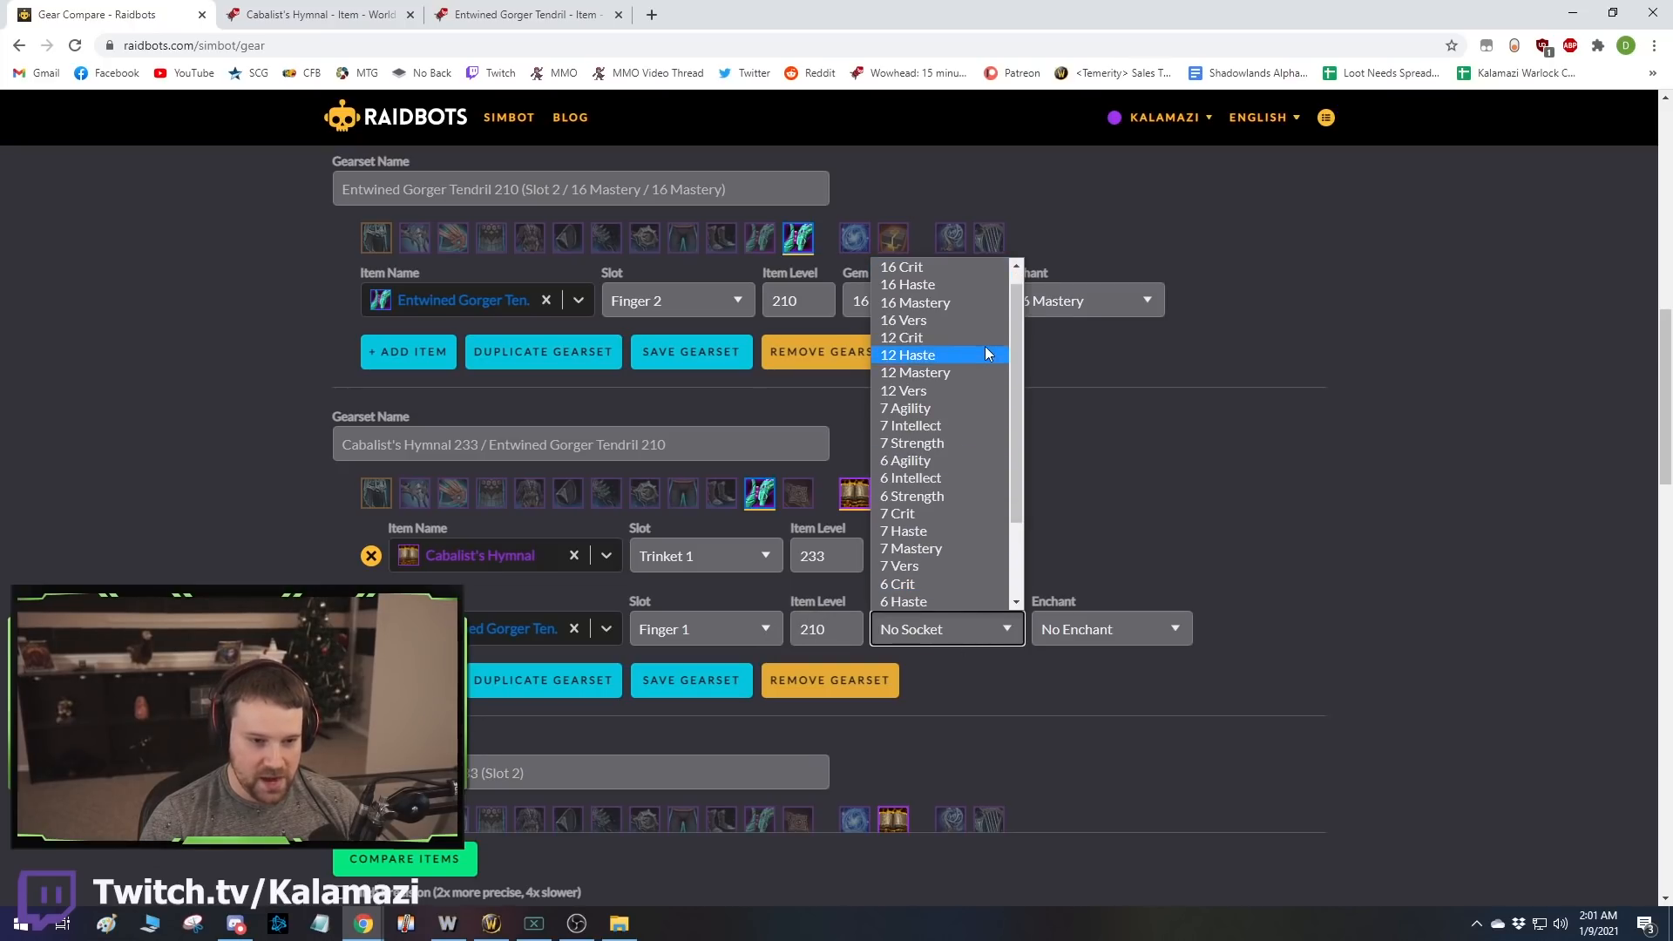
click(958, 302)
click(1096, 616)
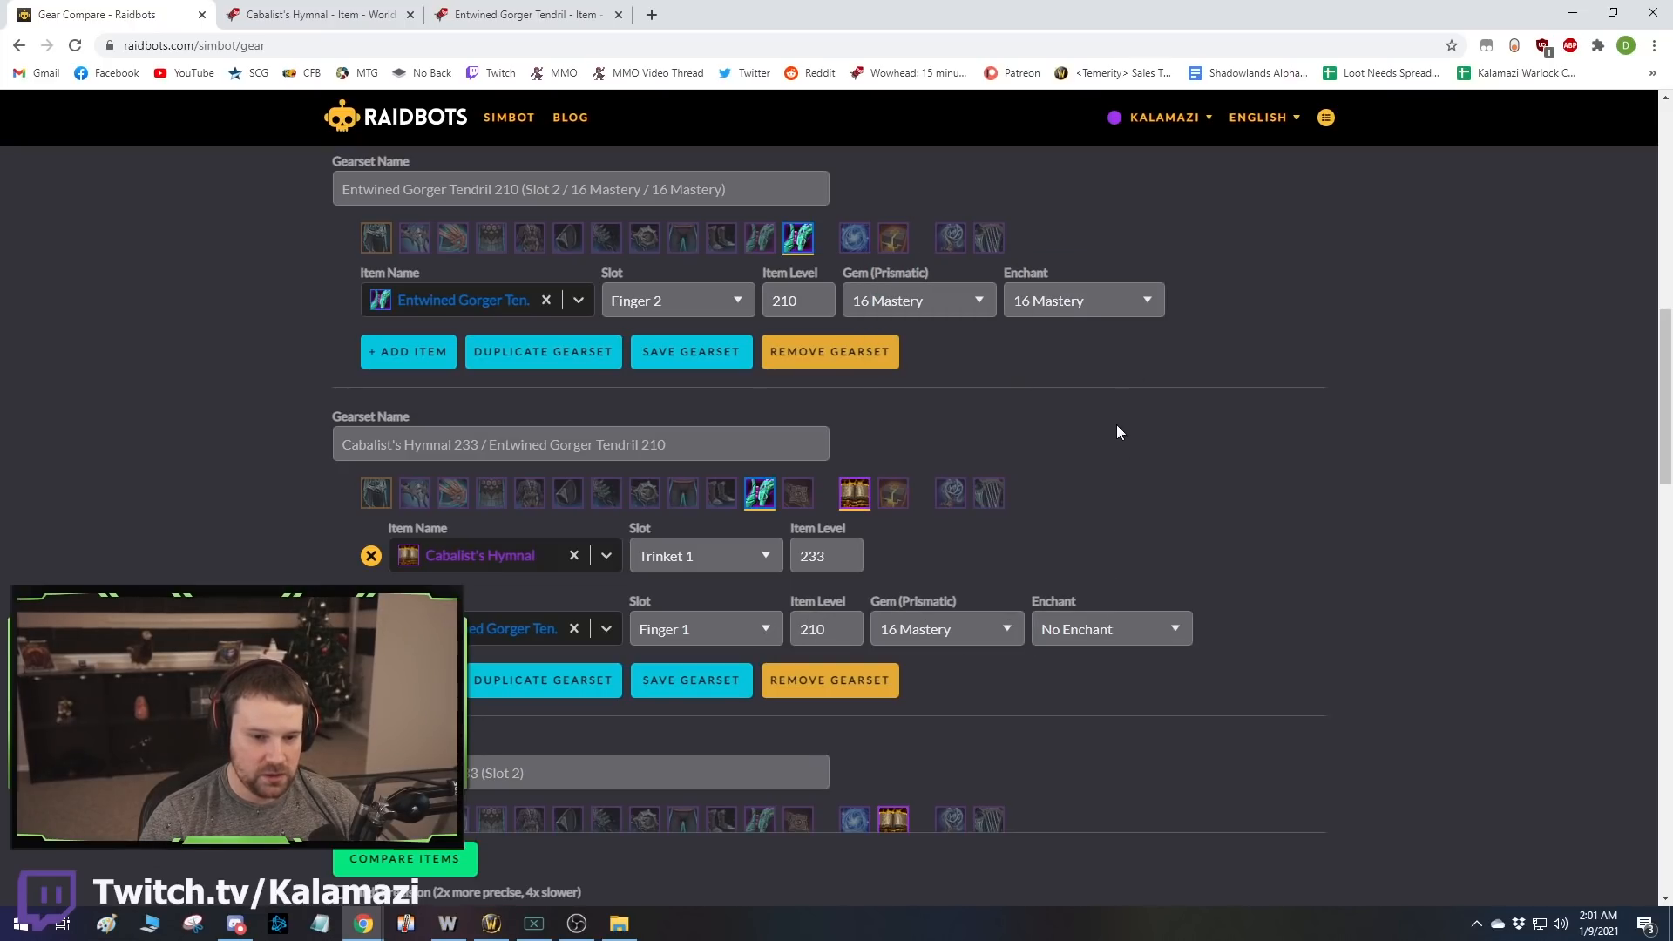
click(1131, 304)
scroll(1372, 573, down, 4)
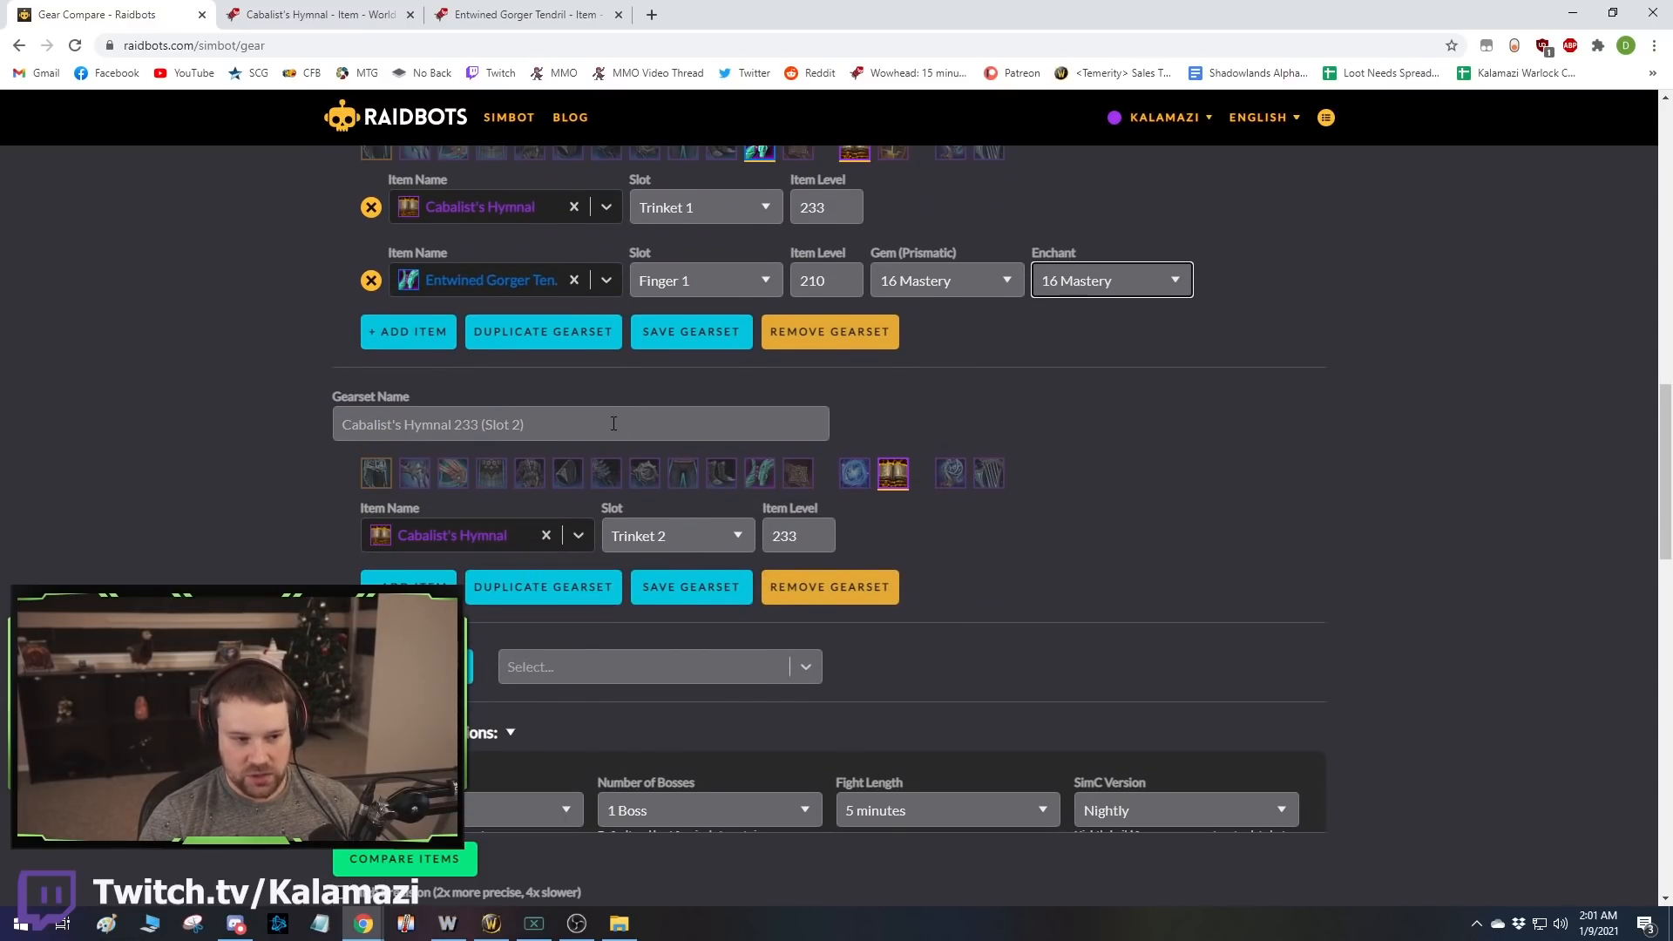
Duplicate the combined trinket and ring gearset and assign the copy's items to Trinket 2 and Finger 2.
click(562, 331)
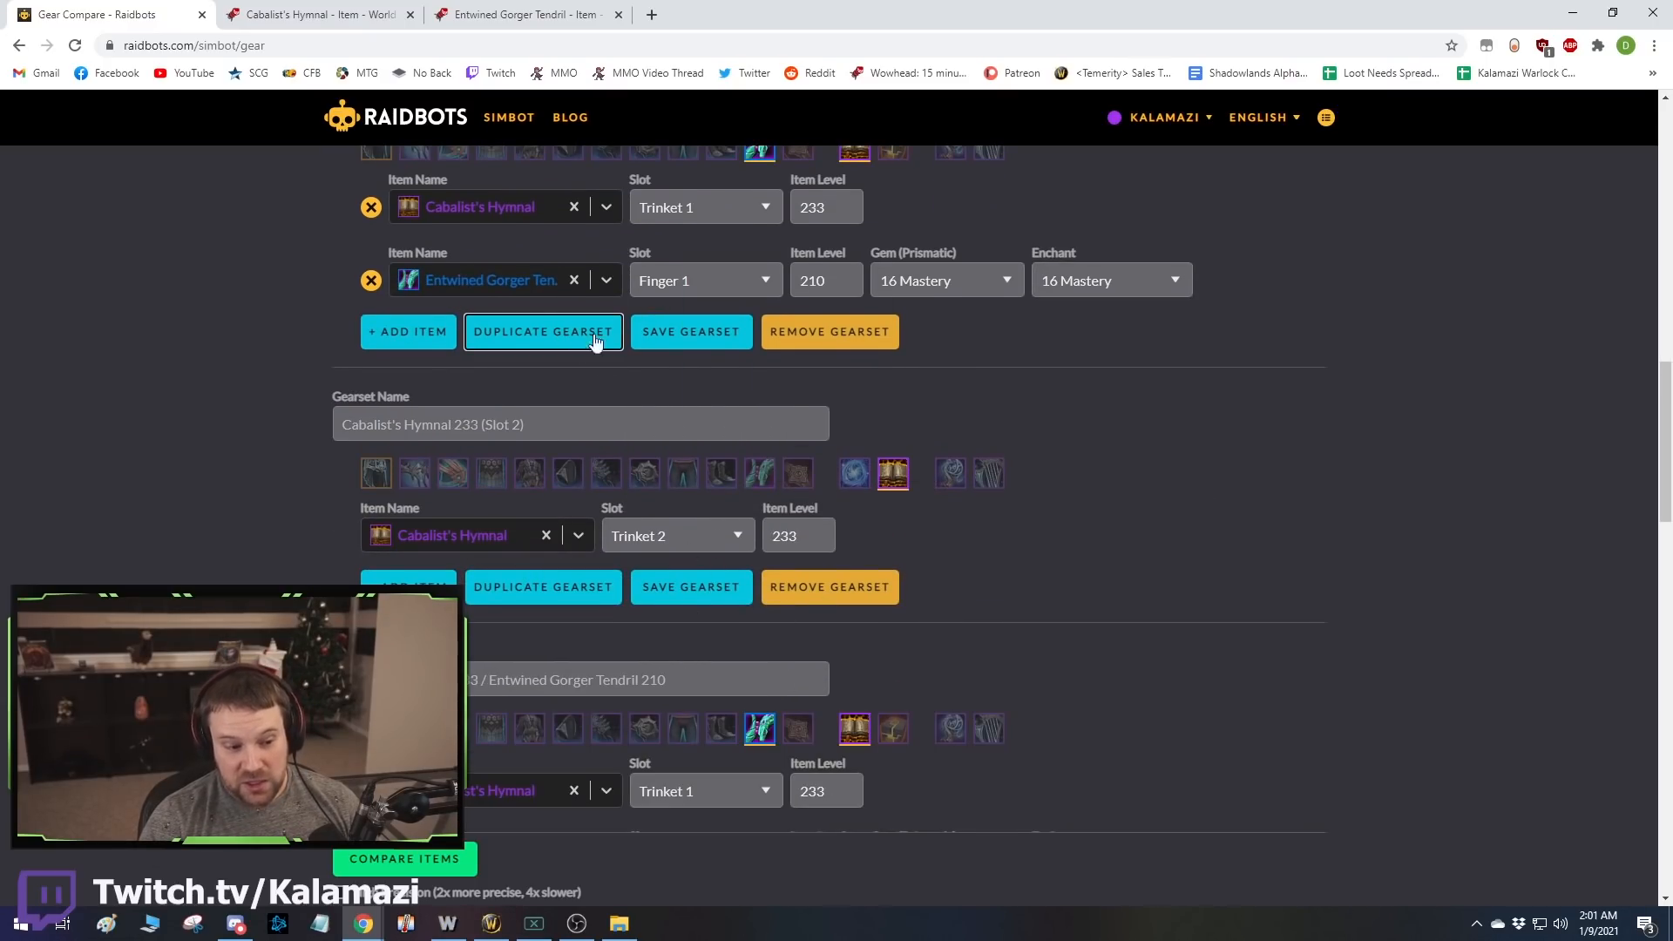
scroll(901, 436, down, 3)
click(729, 525)
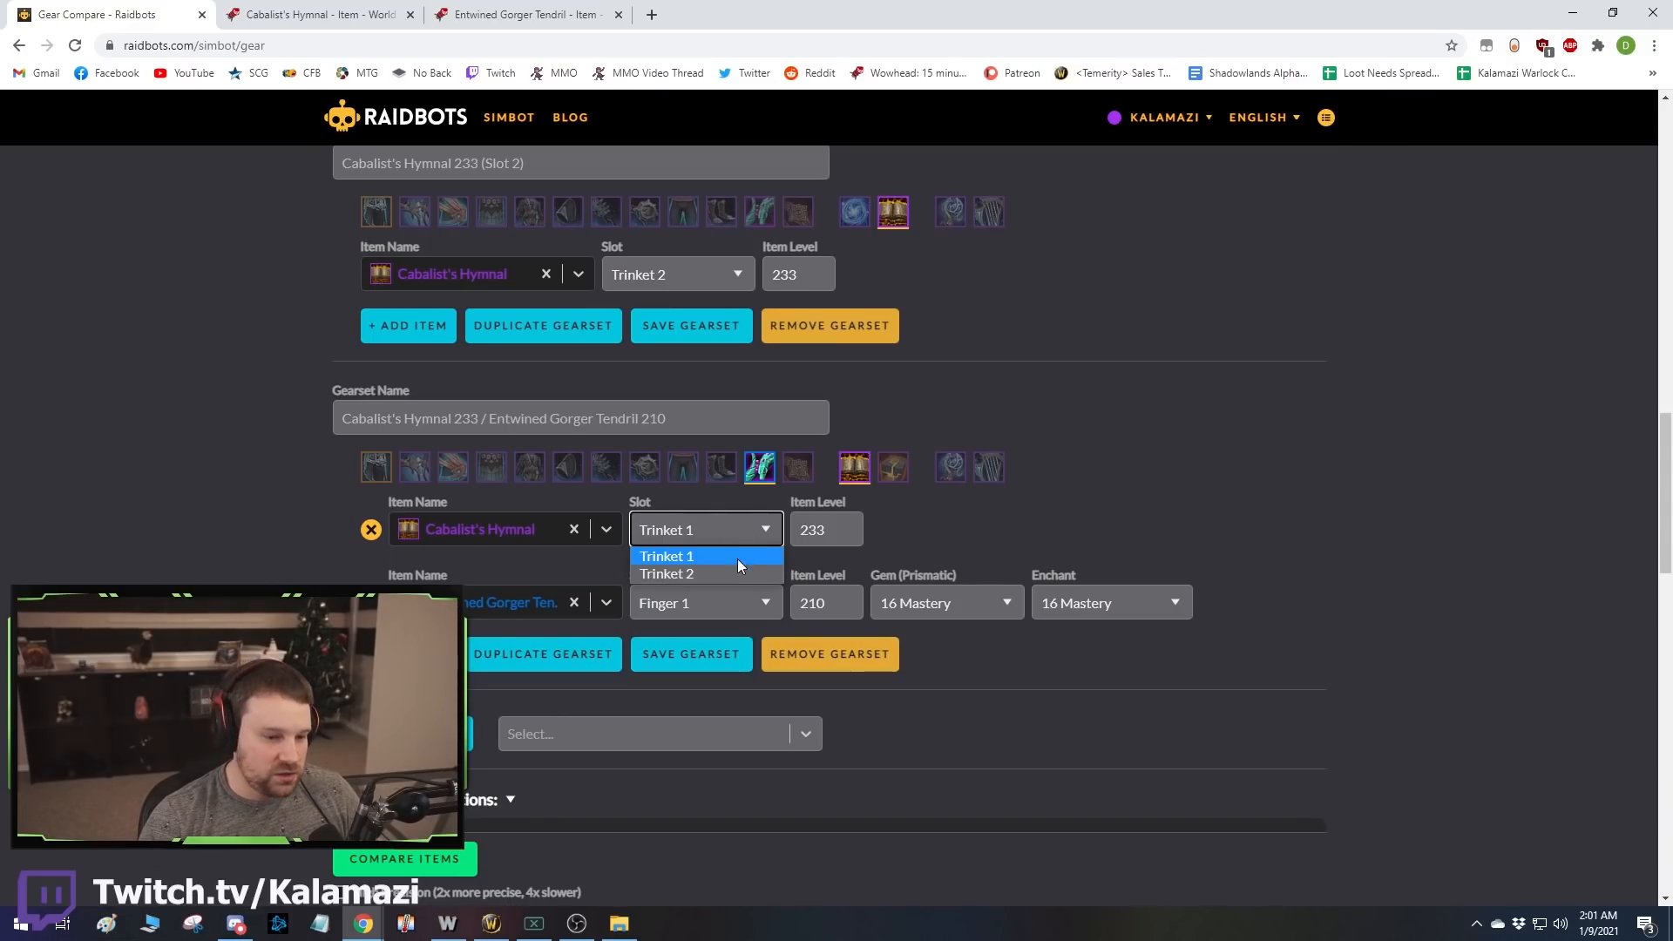
click(732, 572)
click(727, 603)
click(725, 647)
scroll(1232, 496, up, 3)
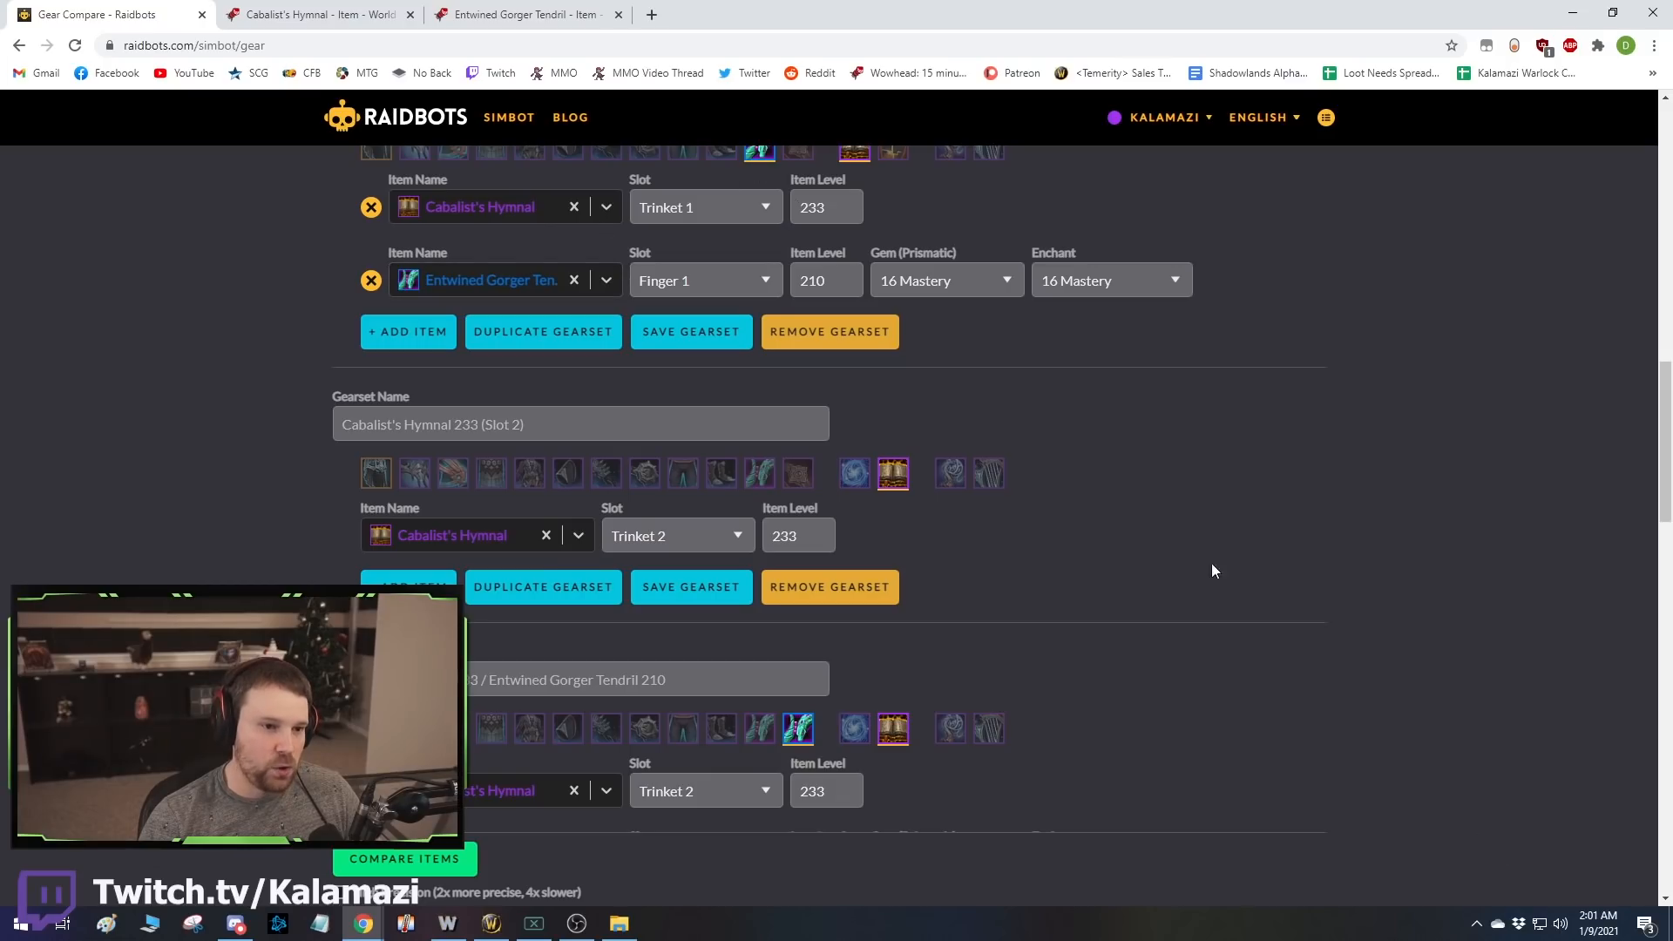
Run the comparison of all gearsets and reopen Gear Compare from the Simbot overview once the report has been viewed.
scroll(559, 787, down, 4)
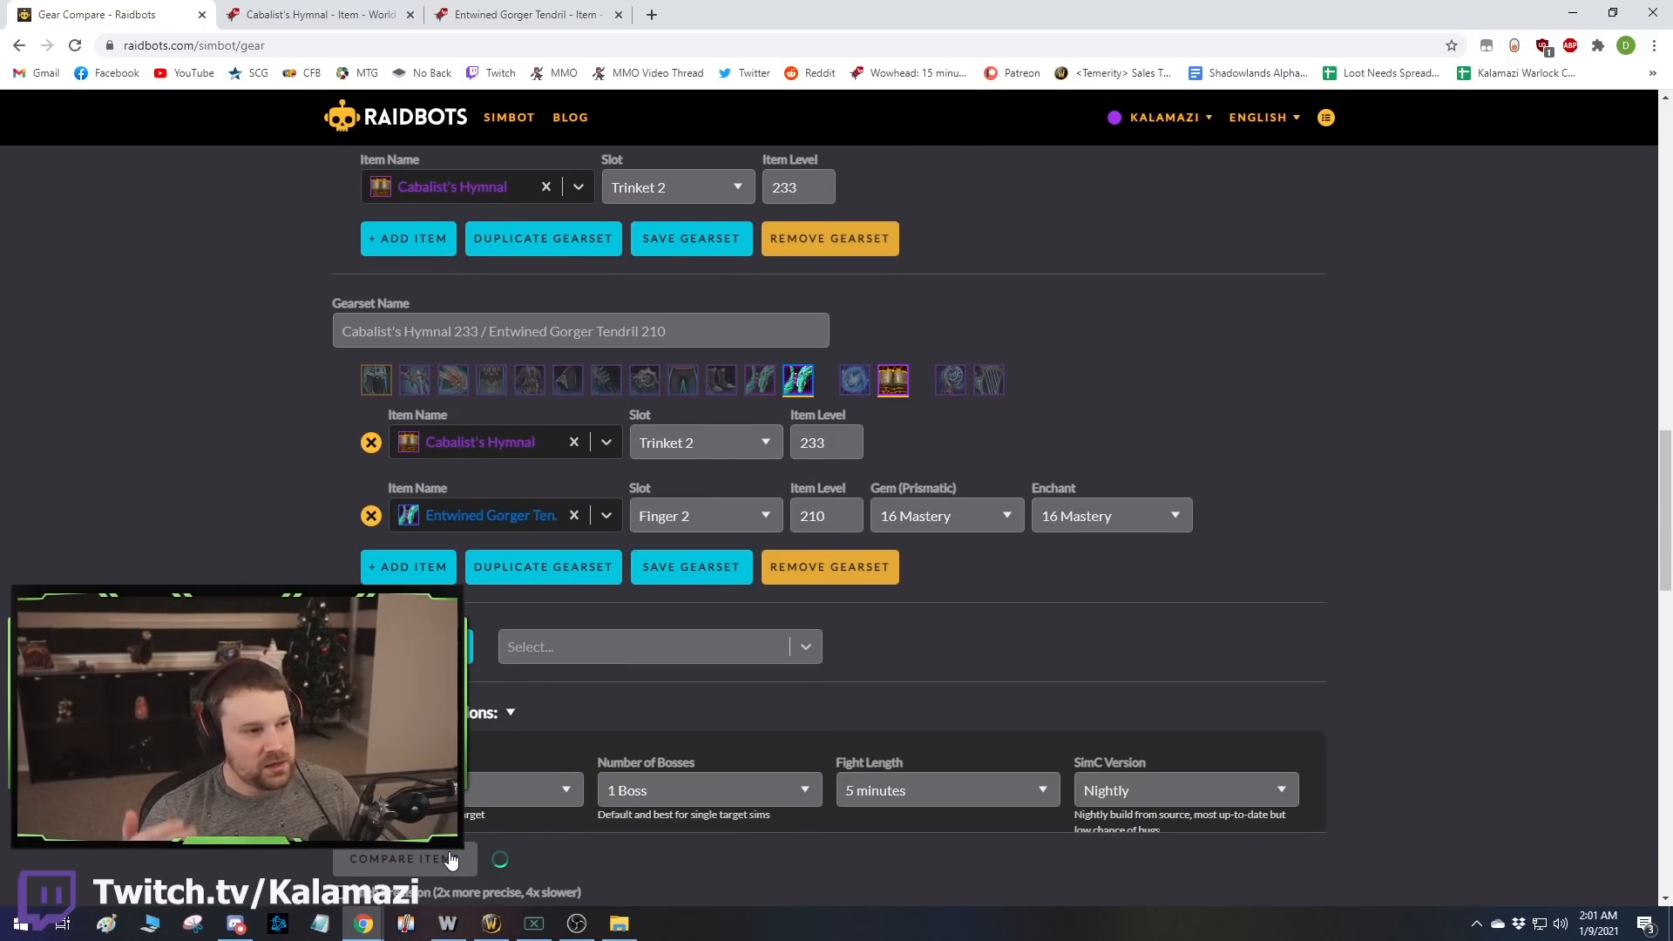
click(449, 855)
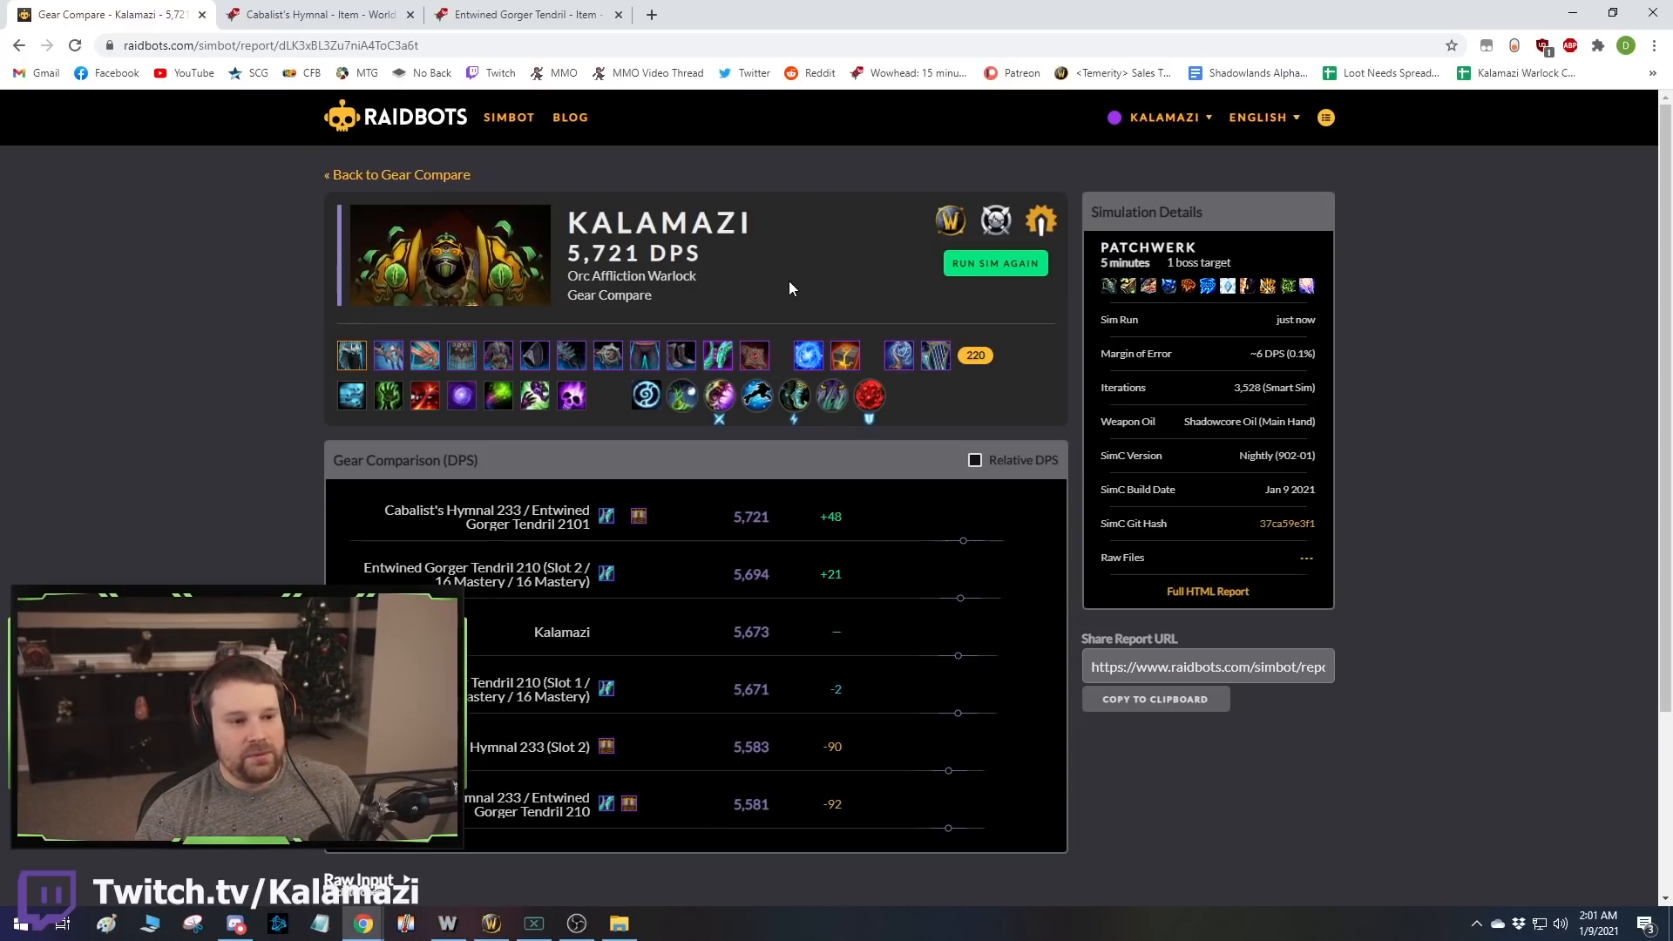
click(431, 129)
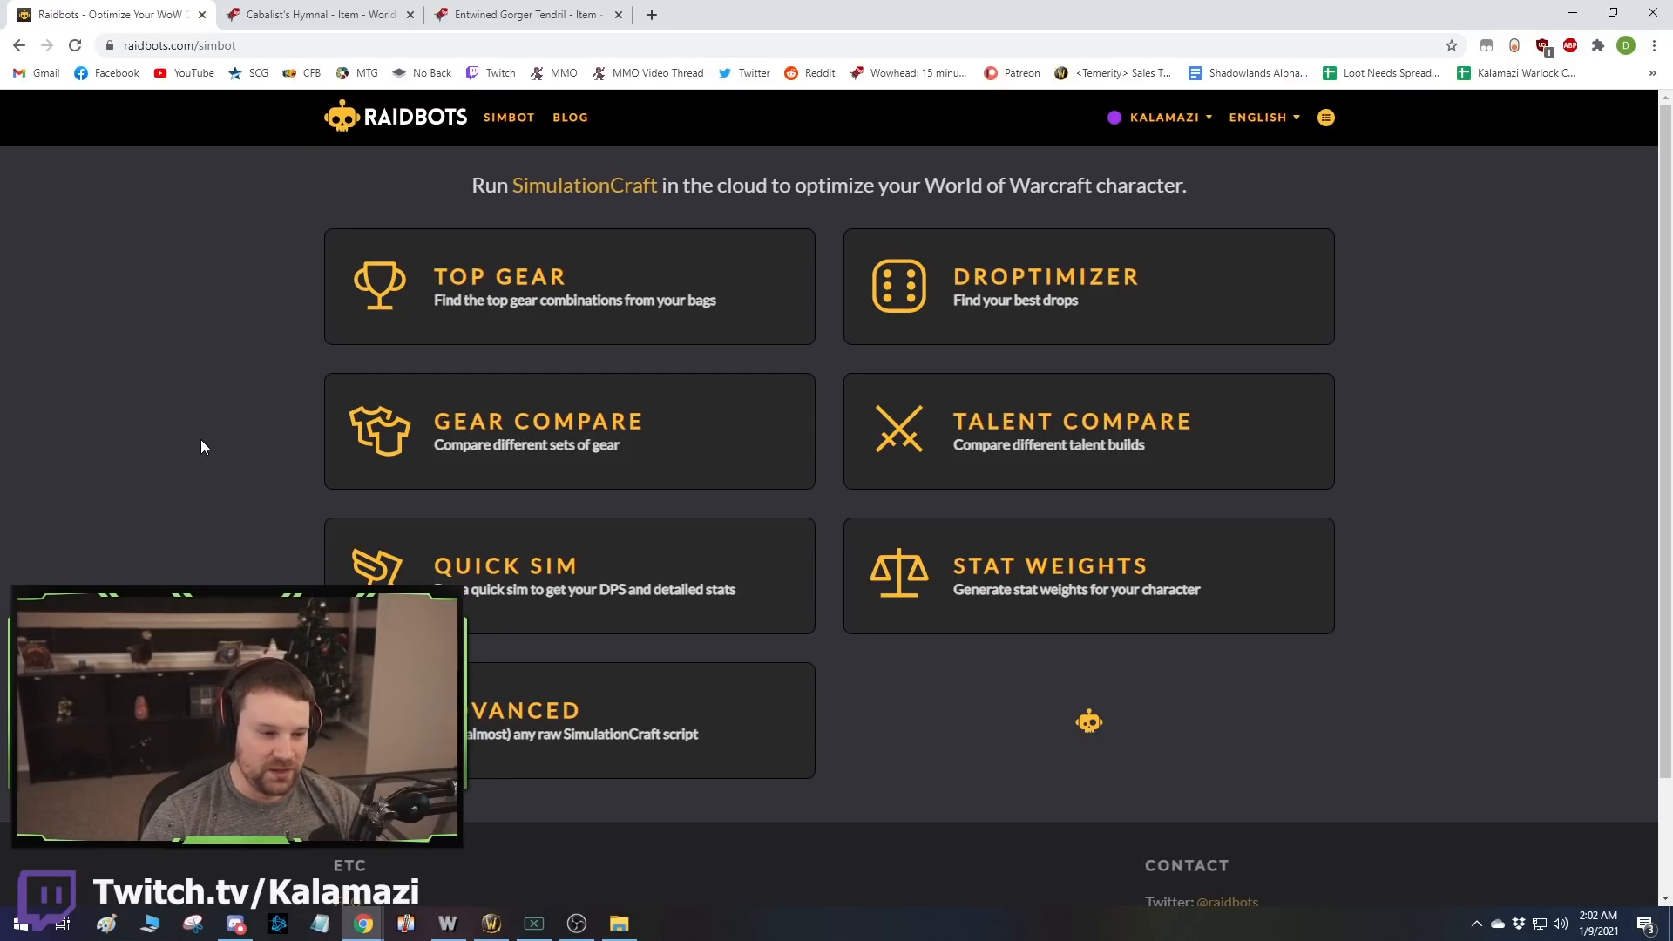
click(493, 478)
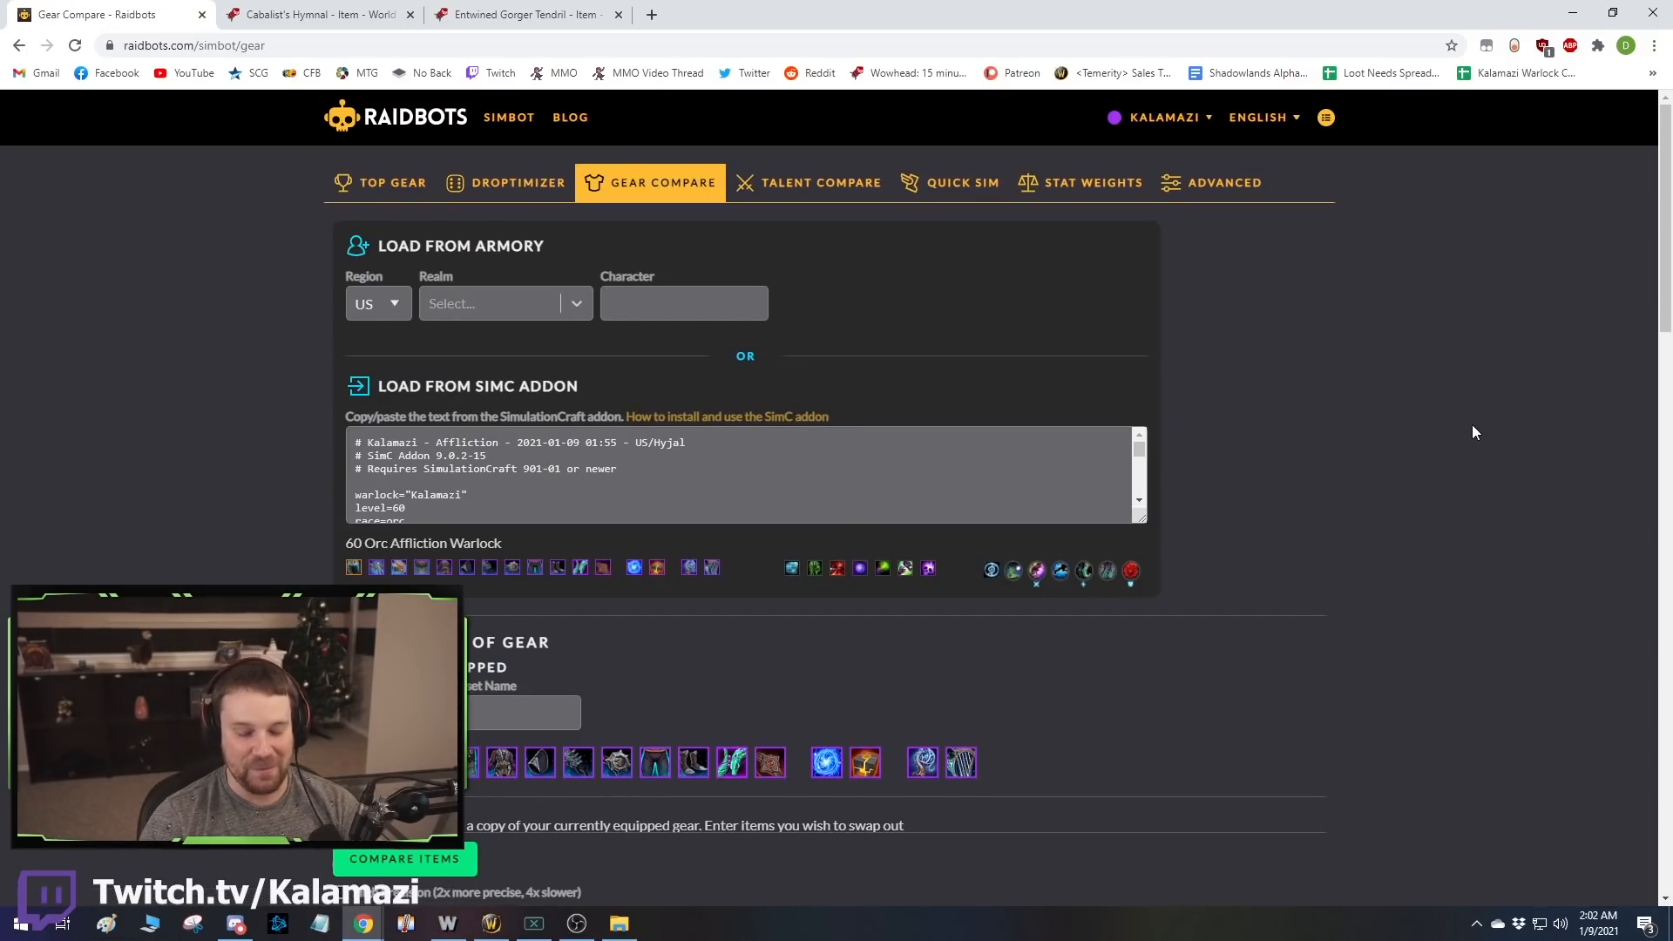